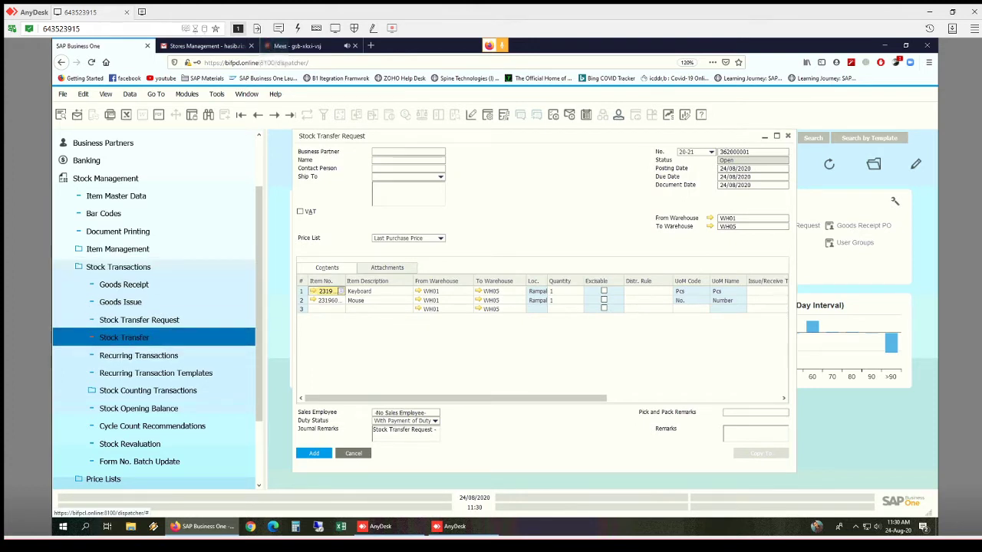
# - Open a new Stock Transfer, list documents to copy from, then close it
pyautogui.click(122, 338)
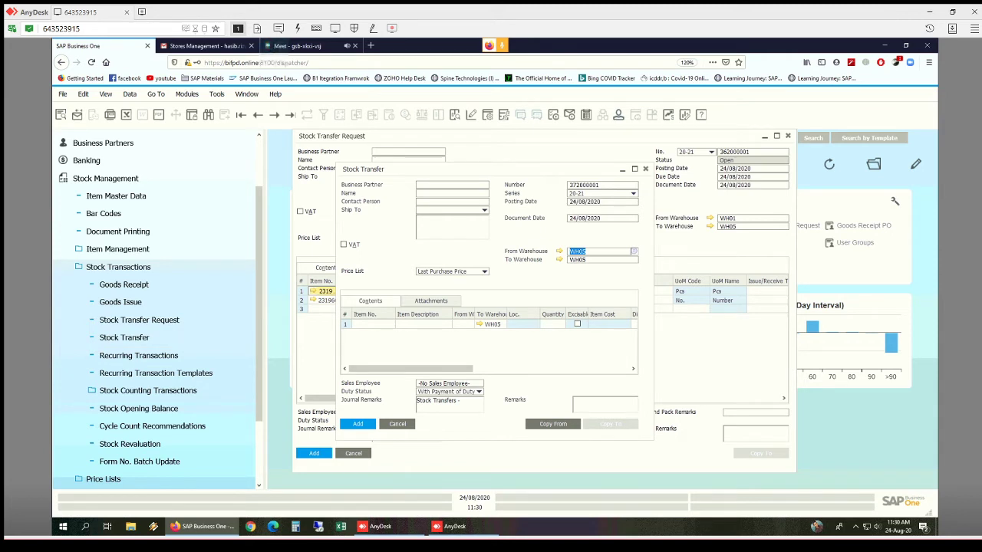
pyautogui.click(552, 423)
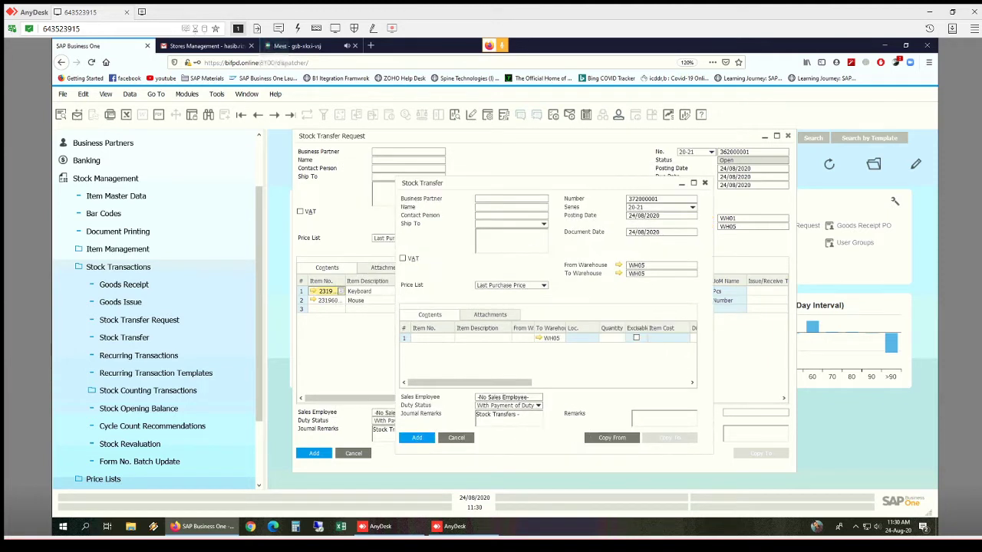
pyautogui.click(557, 432)
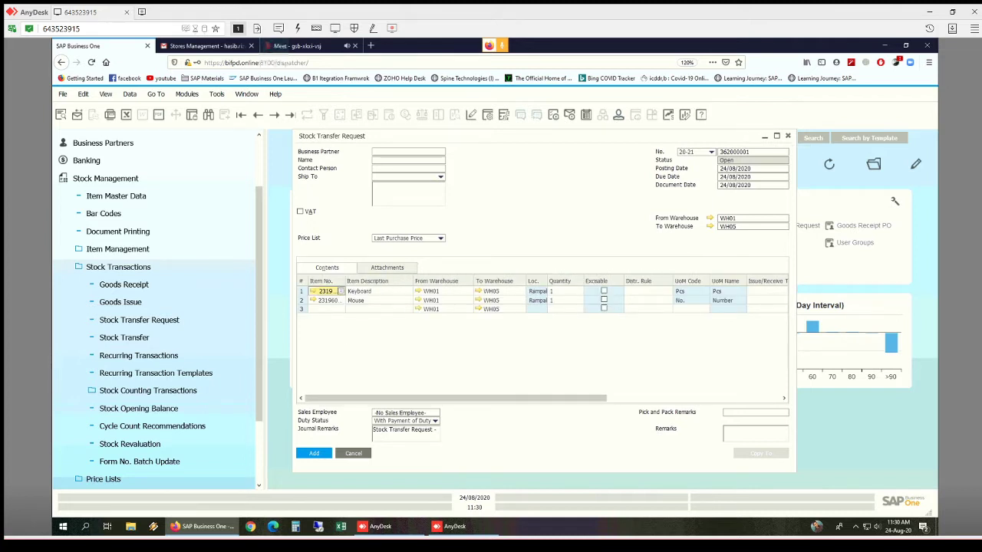
# - Check the request rows' context options, then close the Keyboard and Mouse Stock Transfer Request
pyautogui.rightClick(610, 178)
pyautogui.press('Escape')
pyautogui.rightClick(557, 173)
pyautogui.press('Escape')
pyautogui.click(787, 136)
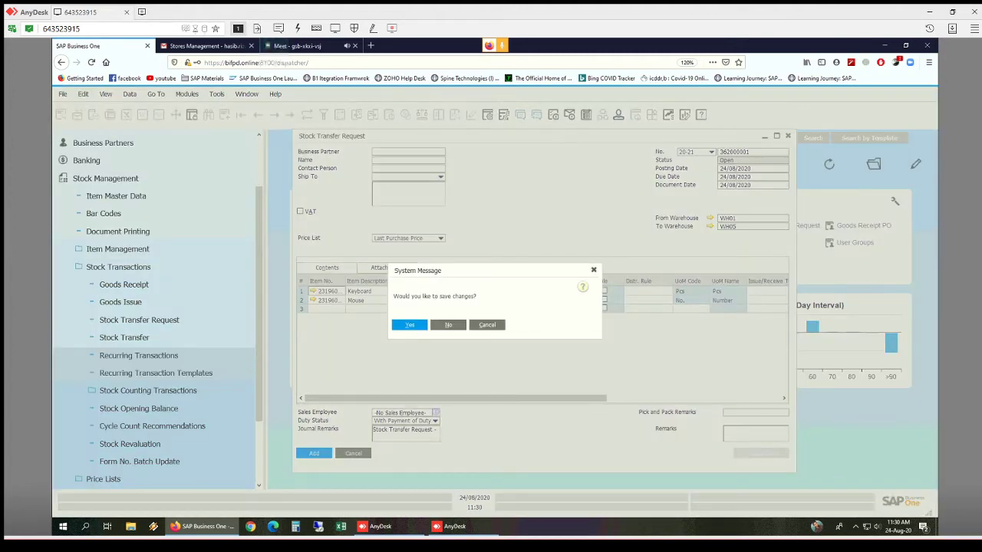
# - Answer the save prompt and open Warehouses setup through a 'ware' menu lookup
pyautogui.click(447, 322)
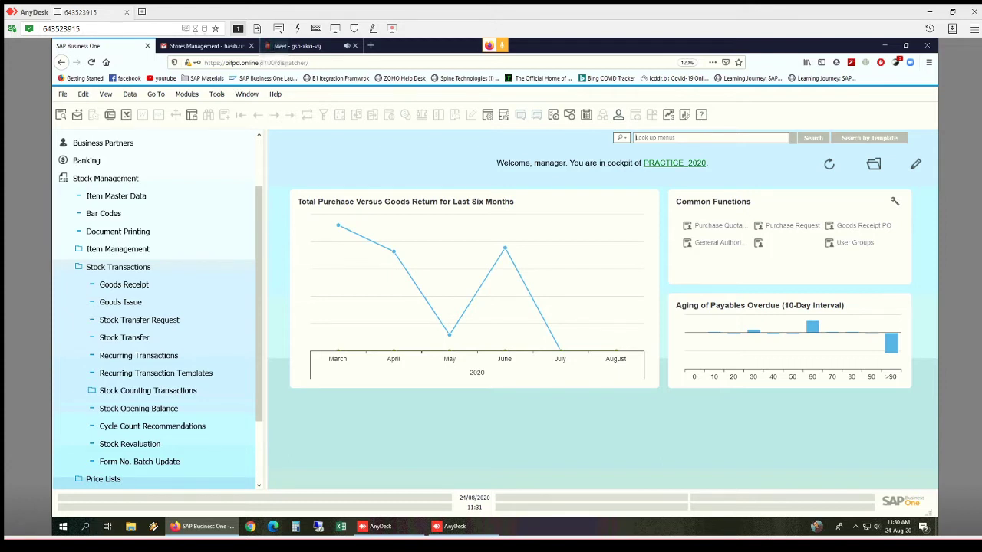
pyautogui.click(652, 137)
pyautogui.write('ware')
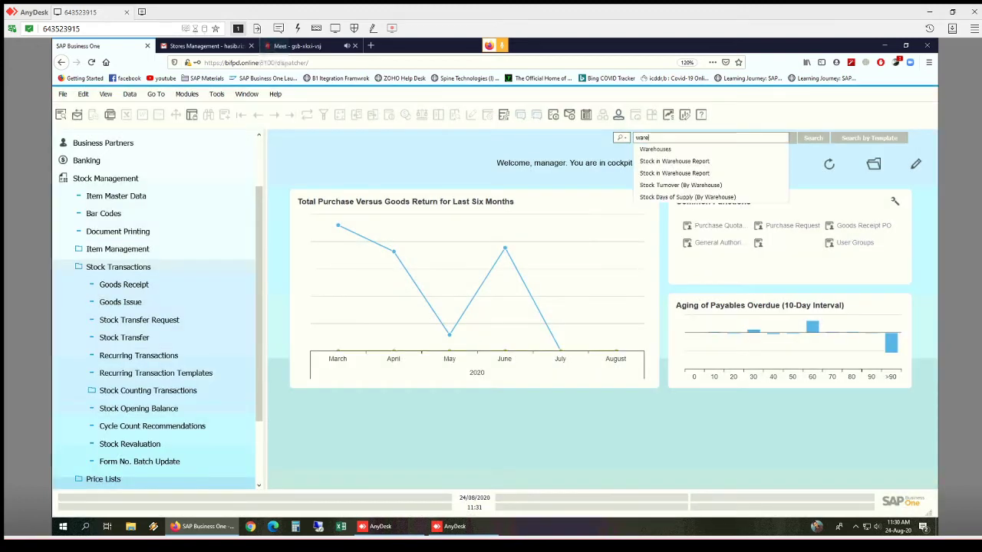
pyautogui.press('Down')
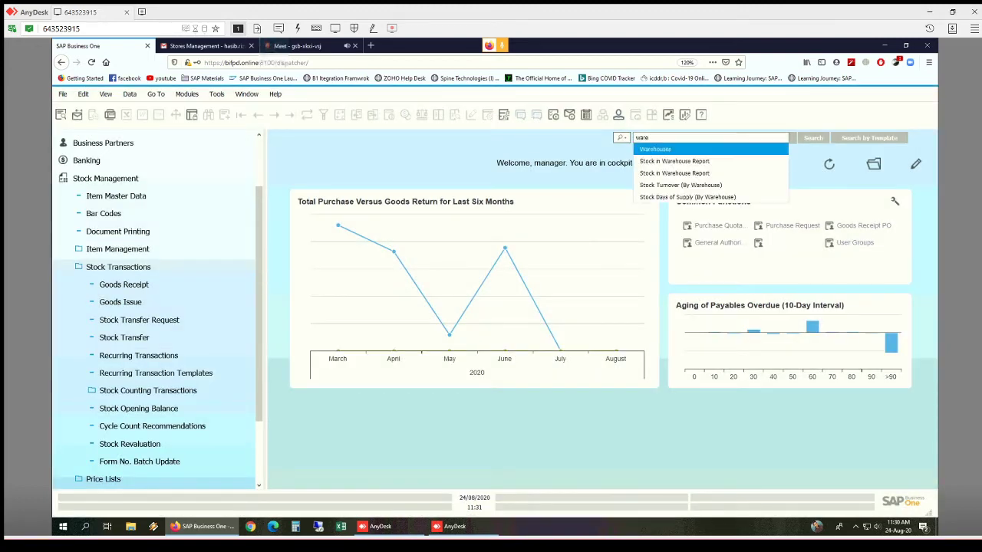
pyautogui.press('Return')
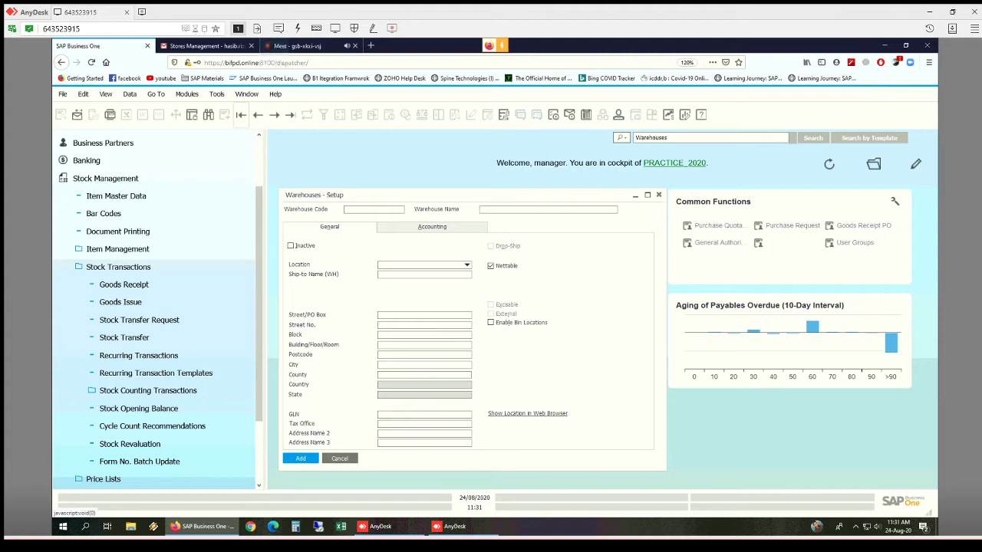
pyautogui.hotkey('ctrl', 'pageup')
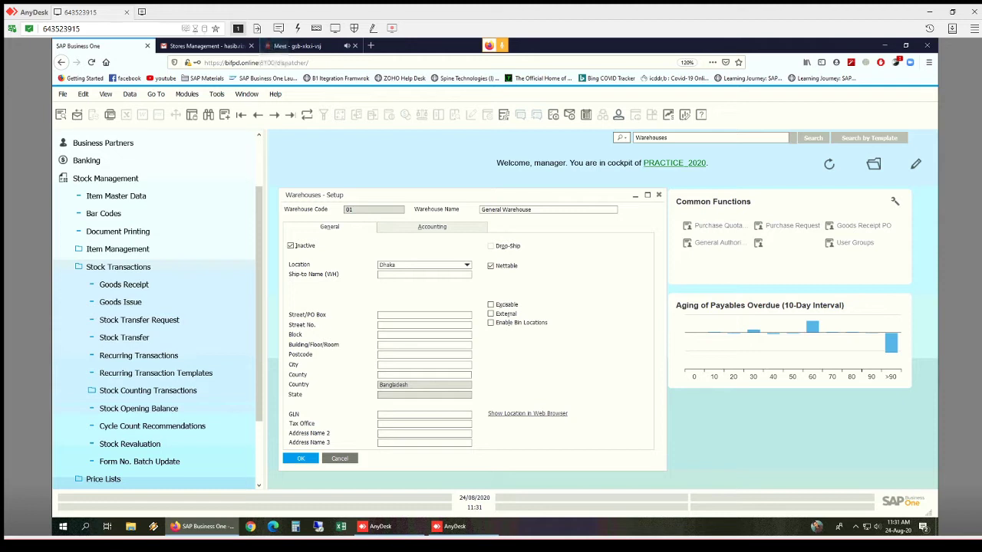
pyautogui.click(432, 226)
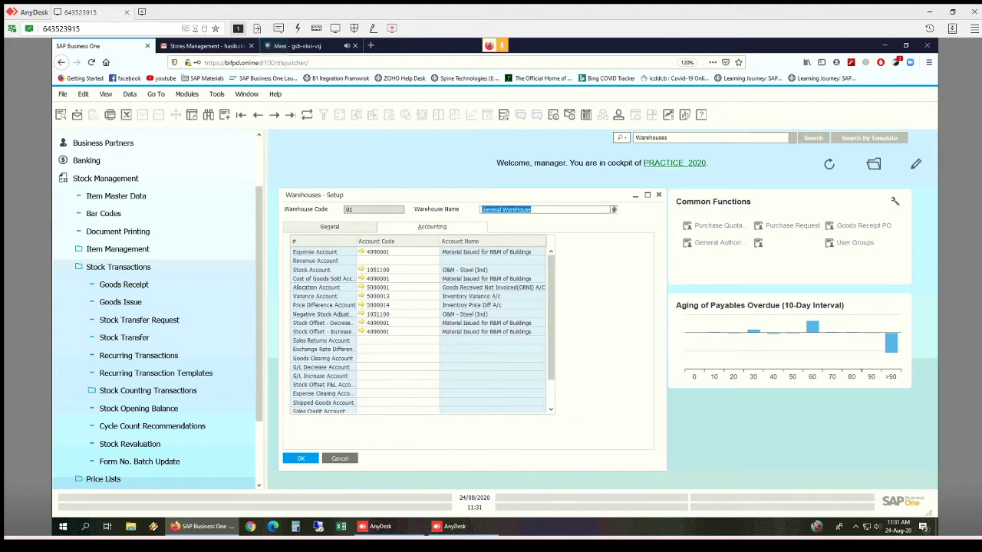
pyautogui.click(329, 226)
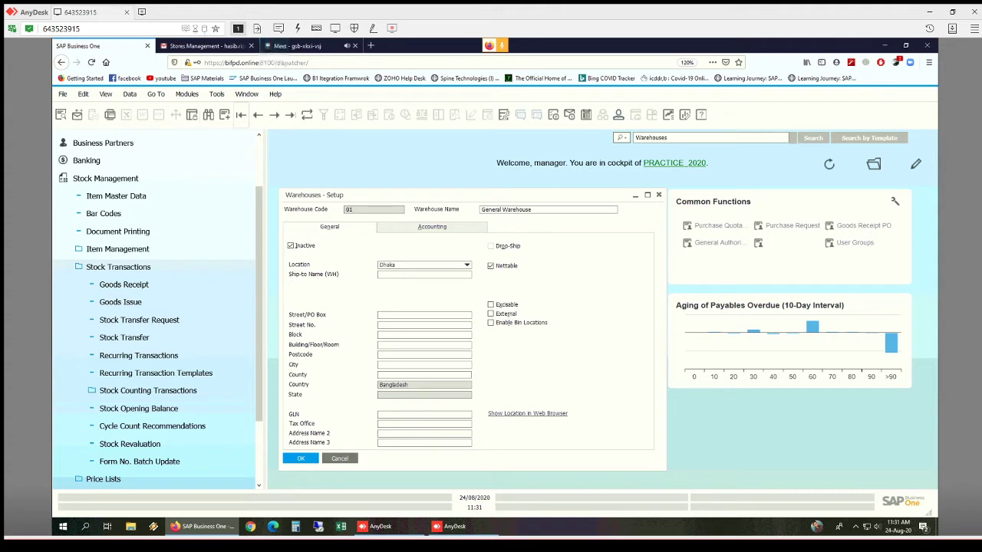
pyautogui.hotkey('ctrl', 'a')
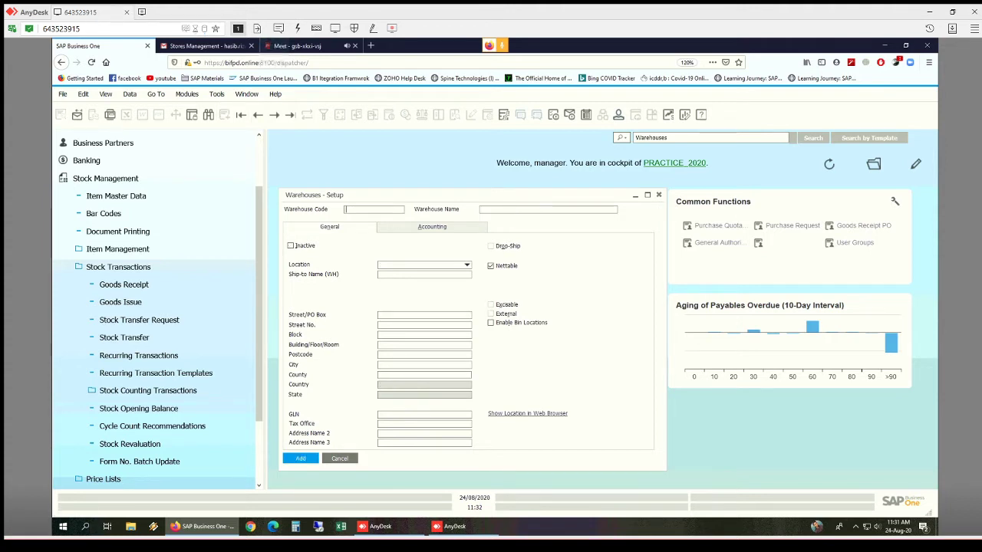
# - Browse the warehouse records between General Warehouse and Furnace Oil Tank
pyautogui.click(257, 114)
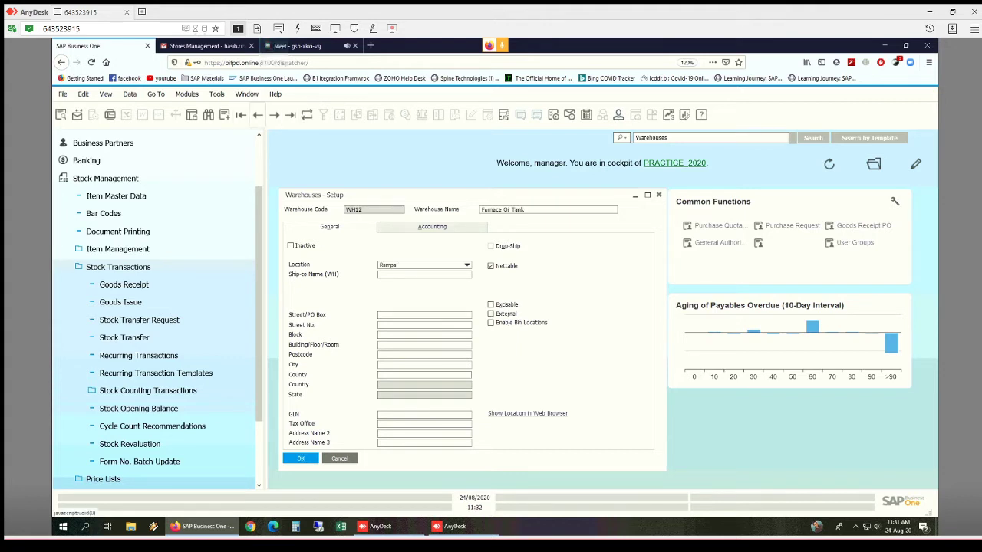
pyautogui.click(258, 114)
pyautogui.click(257, 114)
pyautogui.click(258, 114)
pyautogui.click(257, 114)
pyautogui.click(257, 114)
pyautogui.click(258, 114)
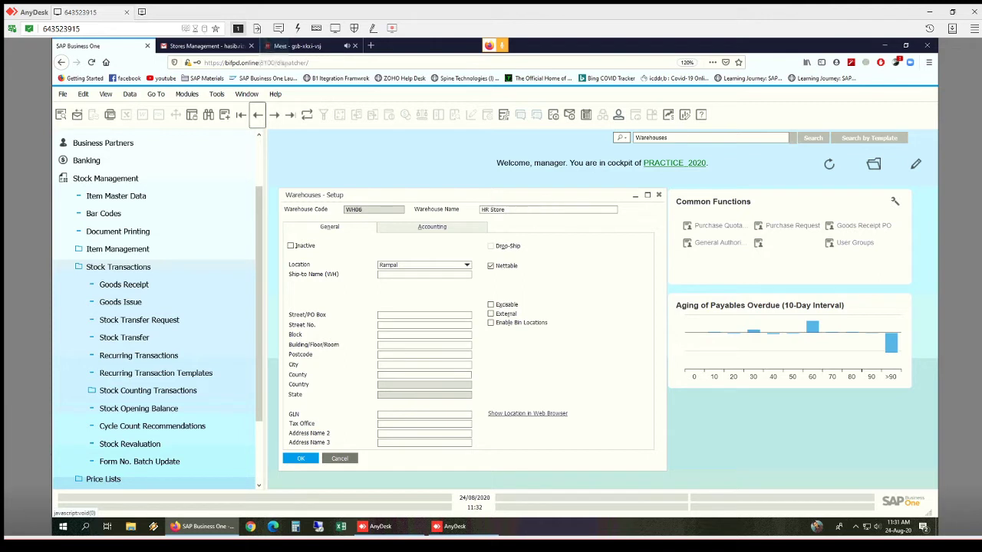
pyautogui.click(258, 114)
pyautogui.click(257, 114)
pyautogui.click(258, 115)
pyautogui.click(257, 114)
pyautogui.click(258, 114)
pyautogui.click(258, 114)
pyautogui.click(257, 115)
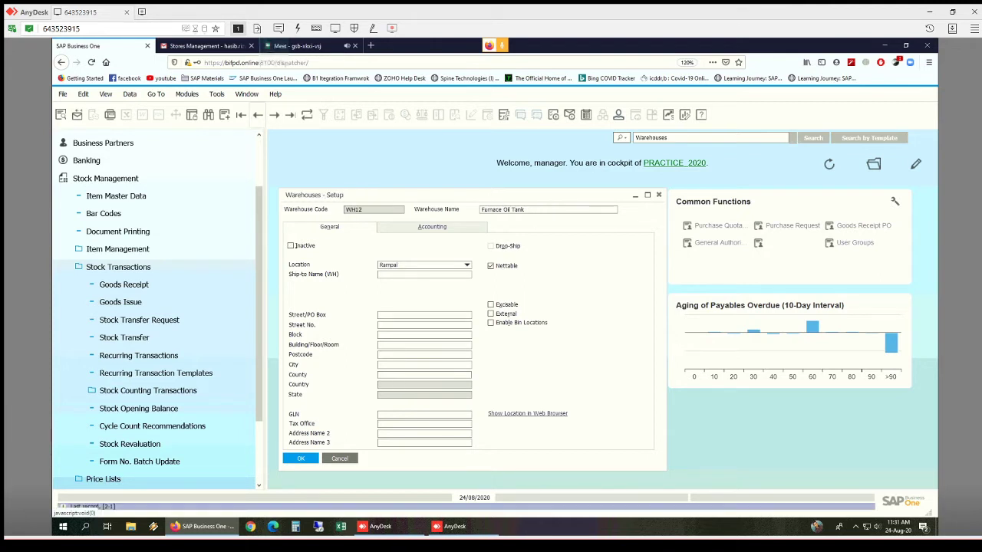
pyautogui.click(241, 115)
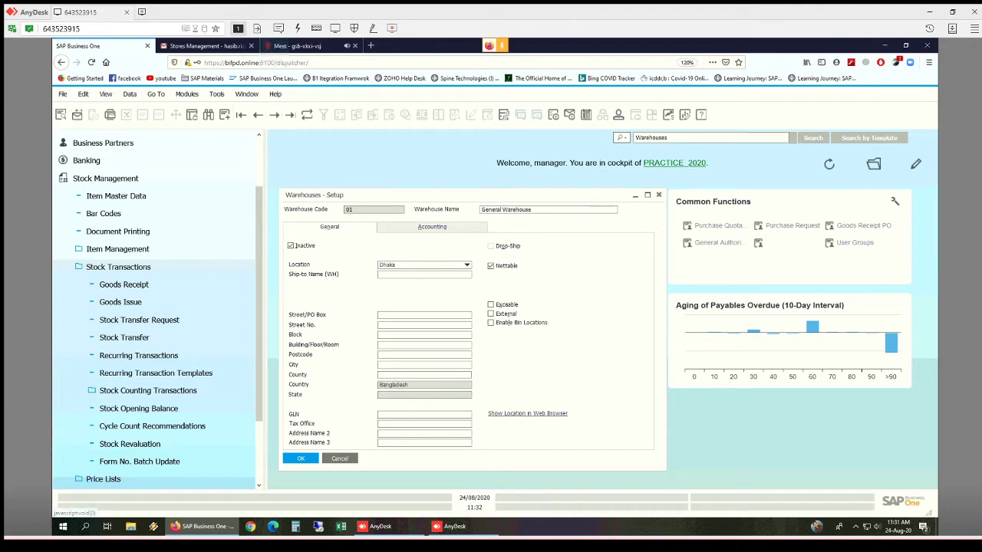
pyautogui.click(290, 114)
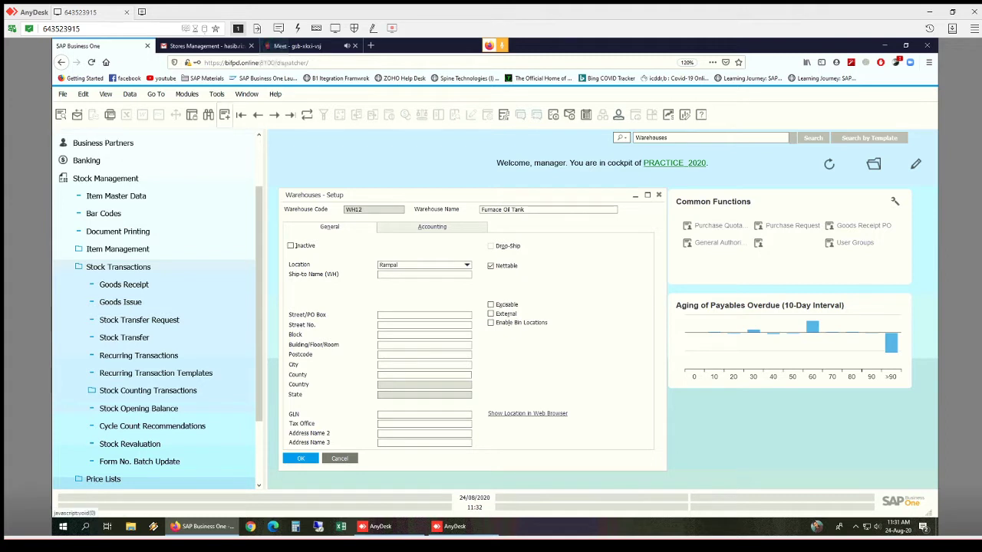
# - Enter a new warehouse with code WH13, name BHEL, location Rampal
pyautogui.click(225, 114)
pyautogui.write('WH13')
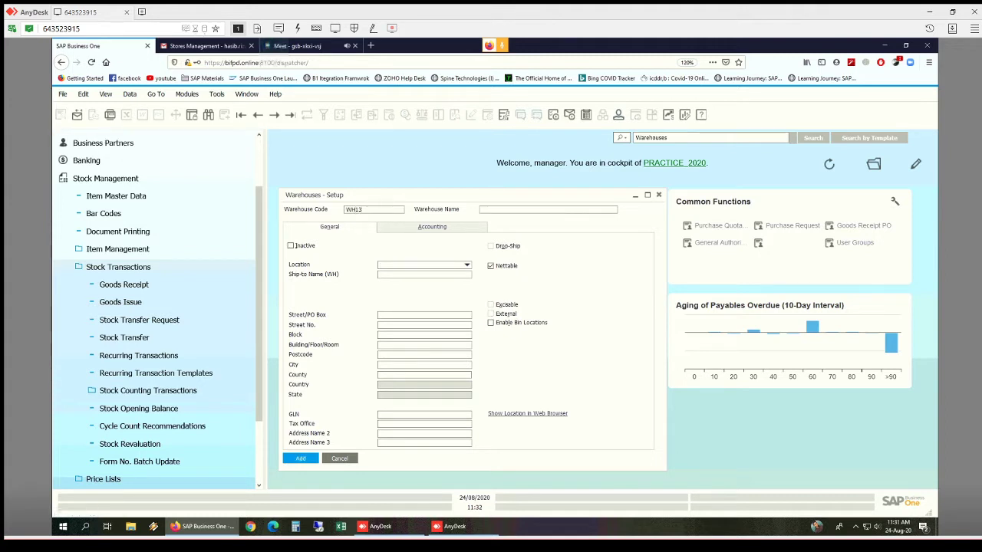
pyautogui.press('Tab')
pyautogui.write('BHEL')
pyautogui.press('Tab')
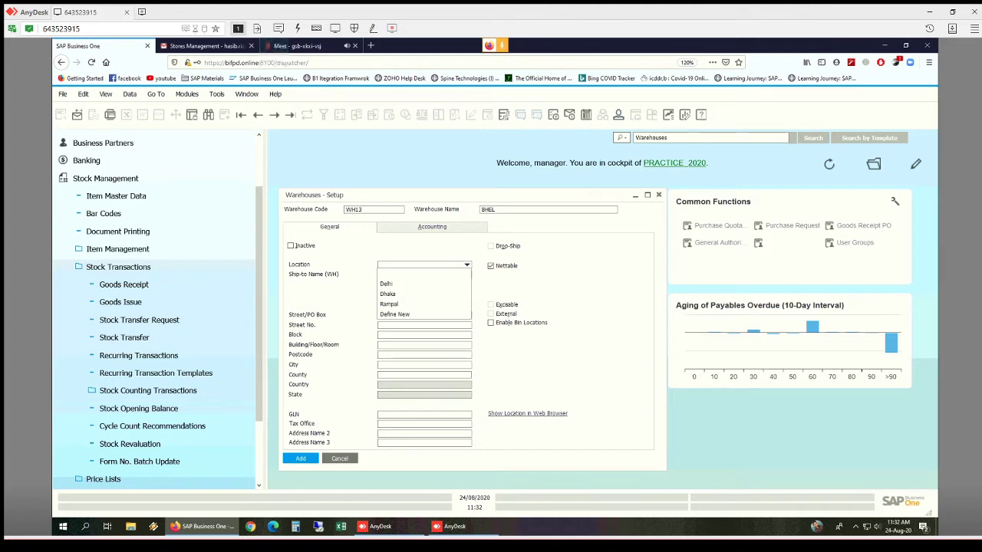
pyautogui.press('Down')
pyautogui.press('Down')
pyautogui.press('Escape')
pyautogui.press('Down')
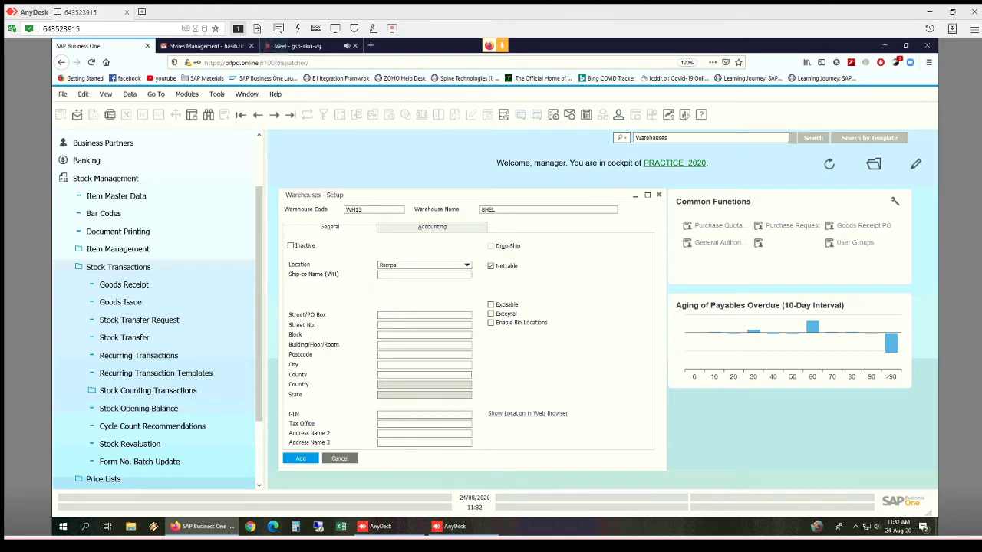
pyautogui.click(424, 274)
# - Review WH13's G/L accounts, start the Expense Account, then leave the record unsaved
pyautogui.hotkey('ctrl', 'Tab')
pyautogui.hotkey('ctrl', 'shift', 'Tab')
pyautogui.hotkey('ctrl', 'Tab')
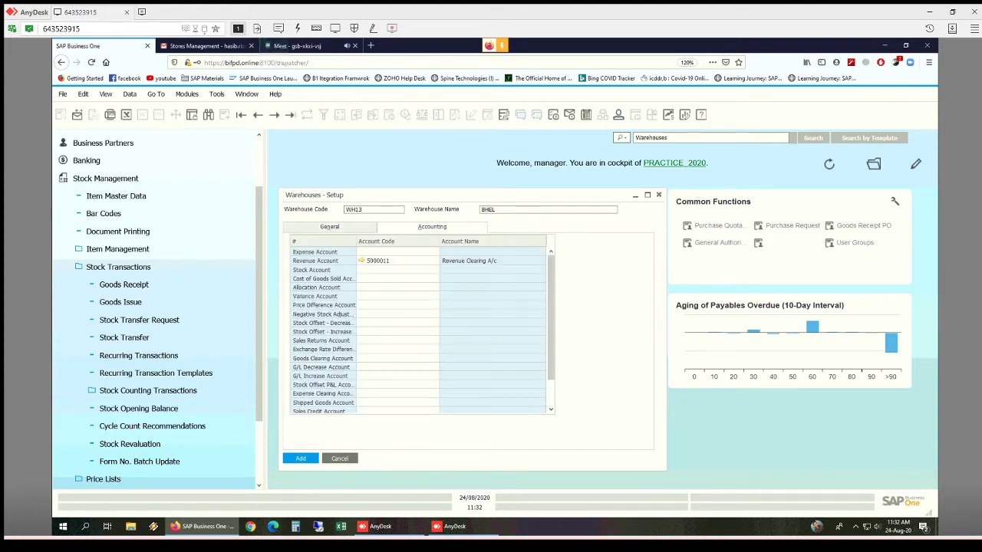
pyautogui.scroll(-2, 417, 330)
pyautogui.scroll(2, 418, 330)
pyautogui.click(395, 252)
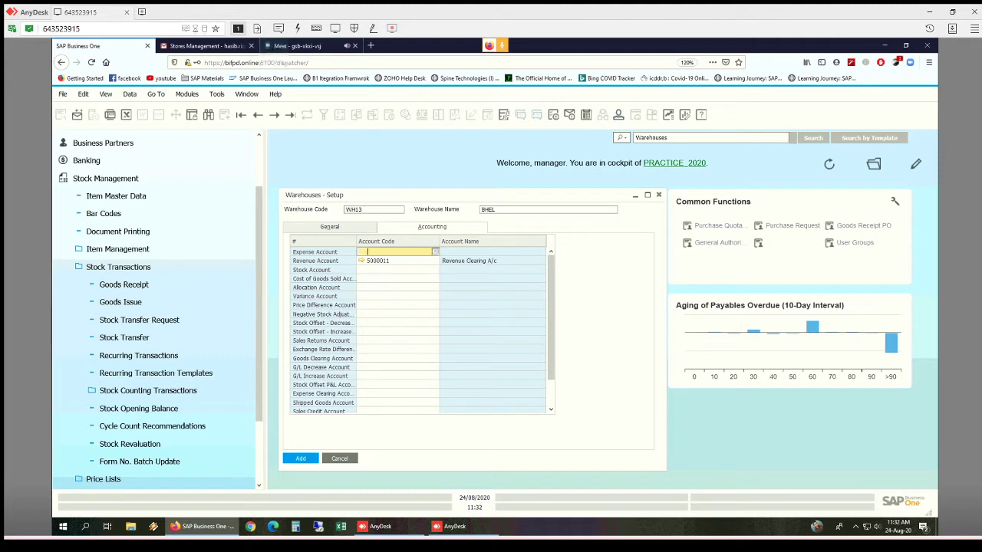
pyautogui.press('Escape')
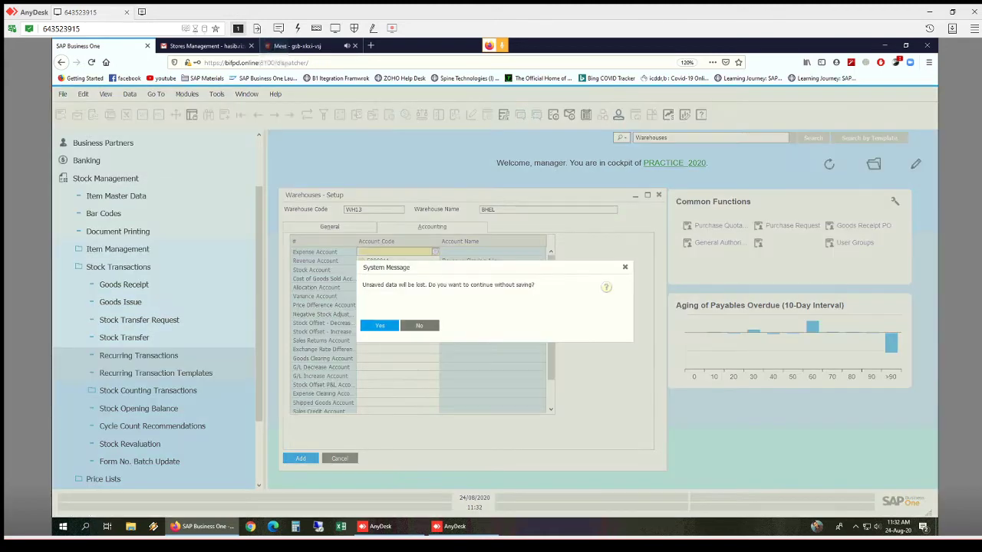
# - Discard the new warehouse and browse from HSD Tank Warehouse(IMP) to Furnace Oil Tank
pyautogui.press('Return')
pyautogui.click(395, 323)
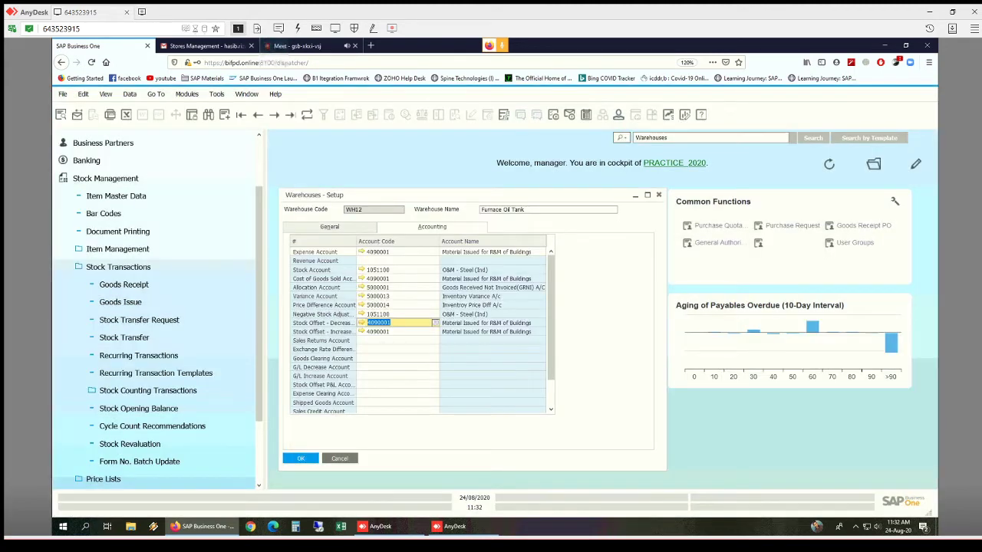
pyautogui.click(258, 114)
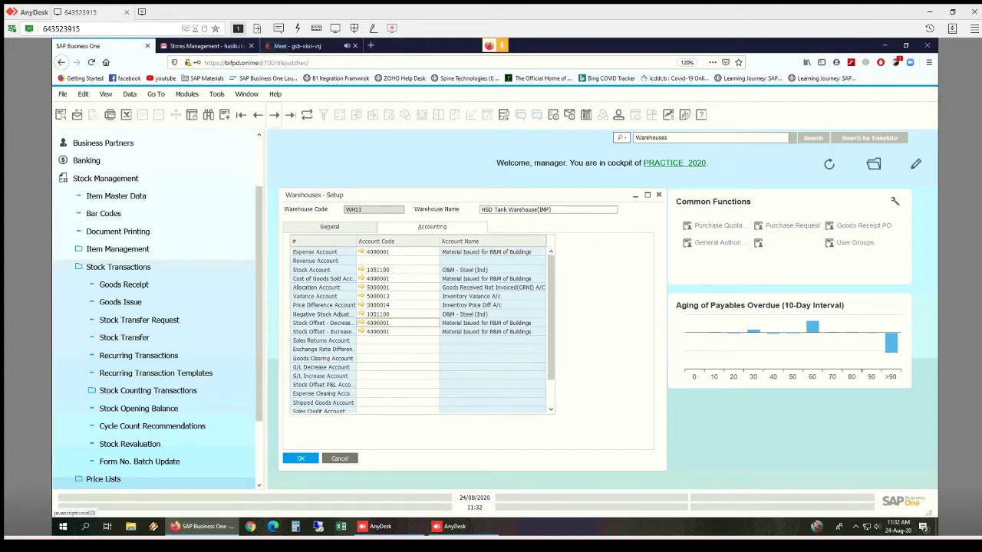
pyautogui.click(273, 114)
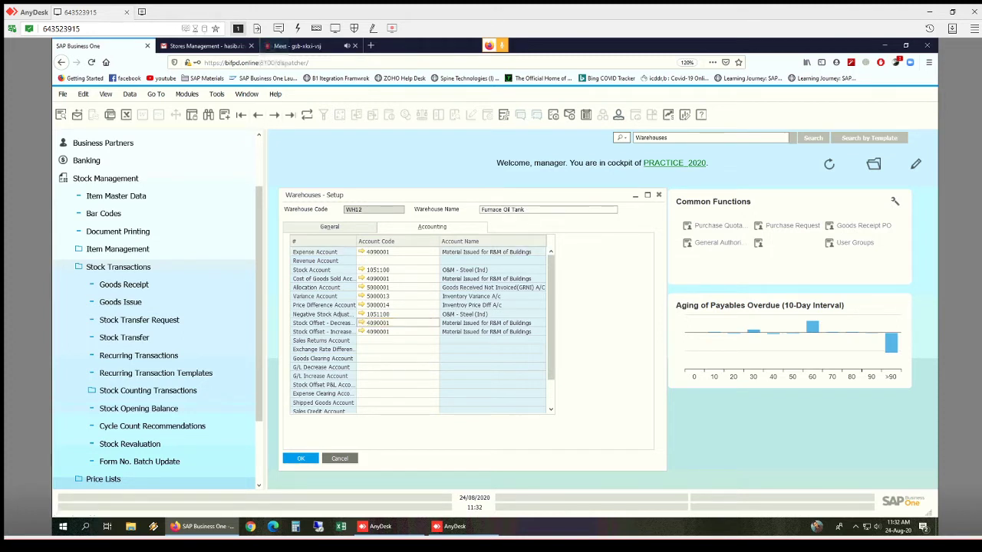
# - Duplicate Furnace Oil Tank, change the code ending to 3, name it BHEL, and review accounts
pyautogui.click(329, 226)
pyautogui.rightClick(549, 234)
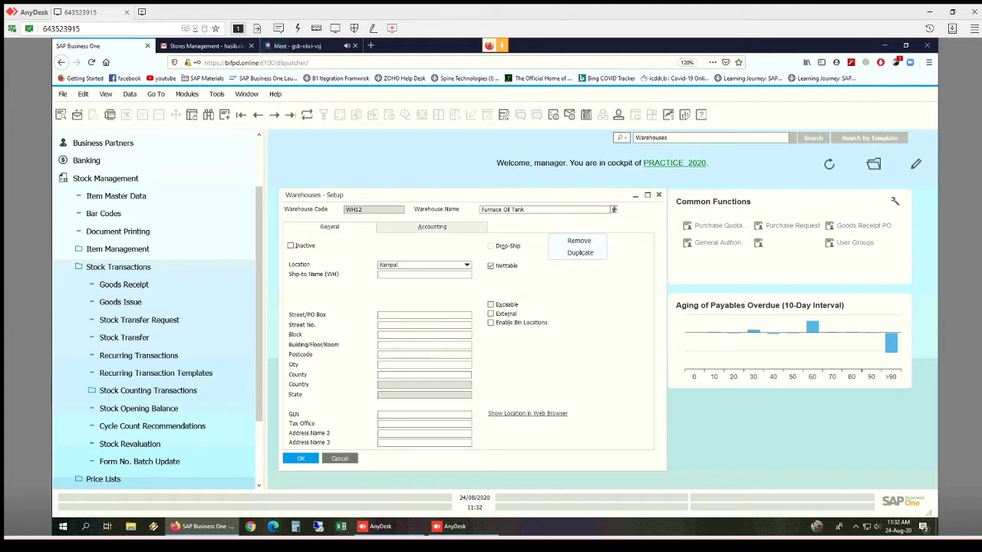
pyautogui.click(580, 252)
pyautogui.click(361, 209)
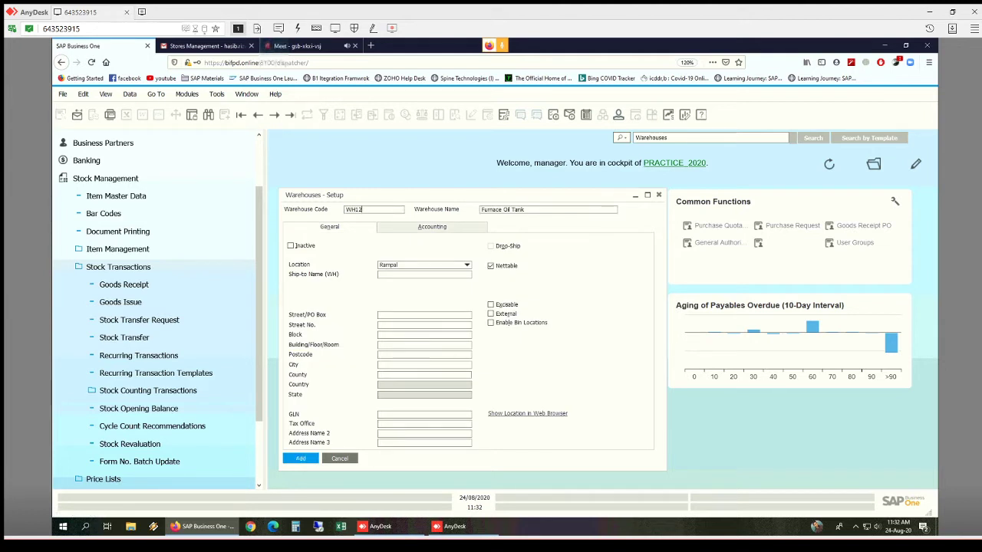
pyautogui.write('3')
pyautogui.press('Tab')
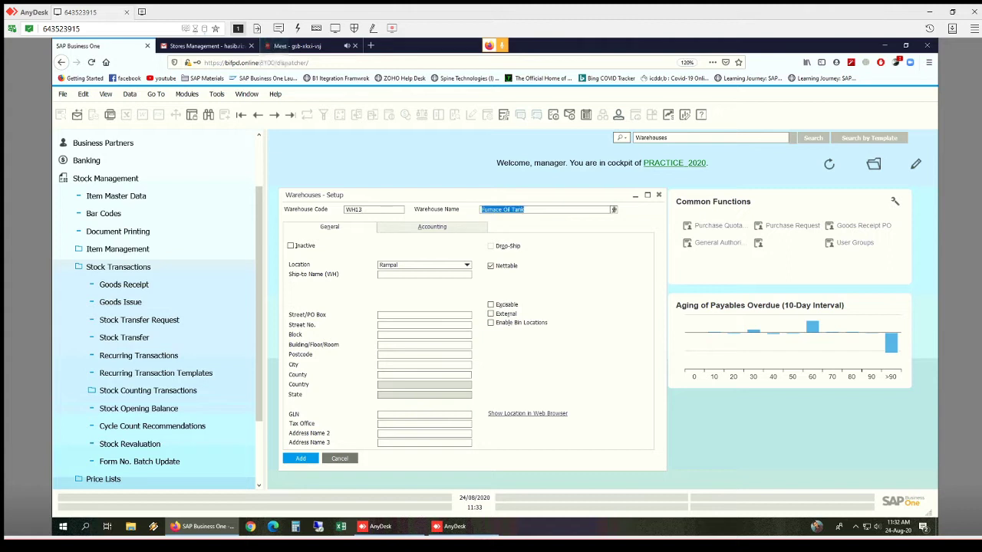
pyautogui.write('BHEL')
pyautogui.click(431, 226)
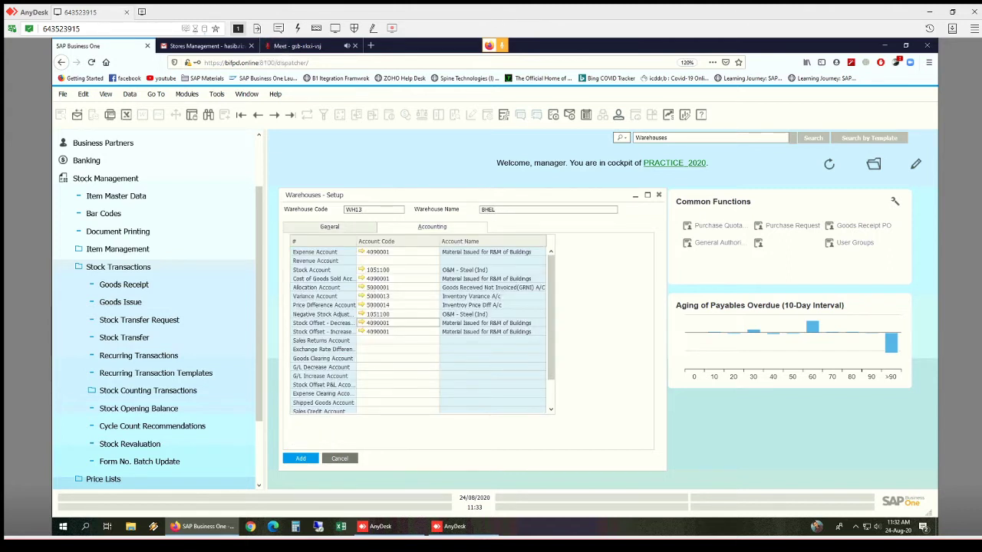
pyautogui.click(329, 227)
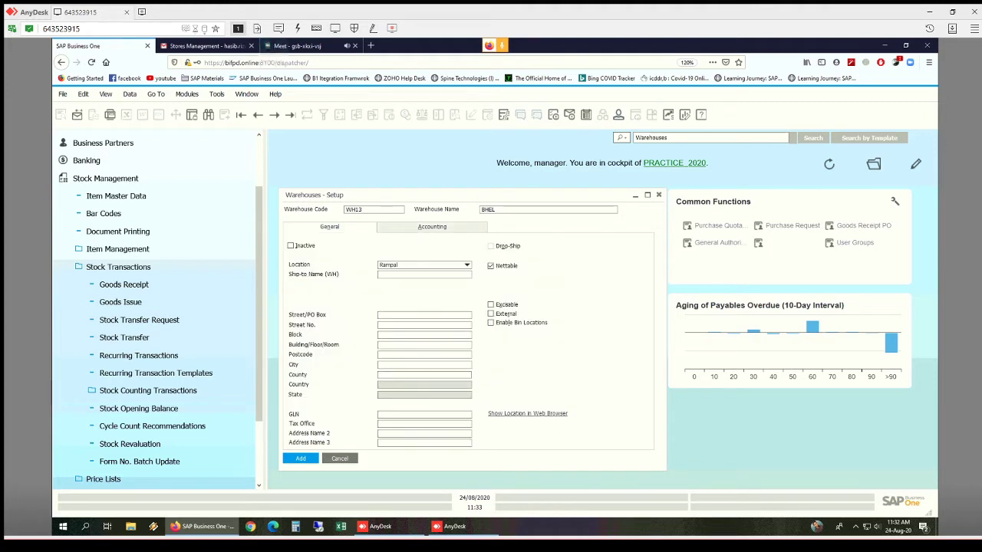
pyautogui.click(216, 93)
# - Abandon the duplicate and step back through warehouses WH12, WH11 and WH10
pyautogui.press('pageup')
pyautogui.press('Return')
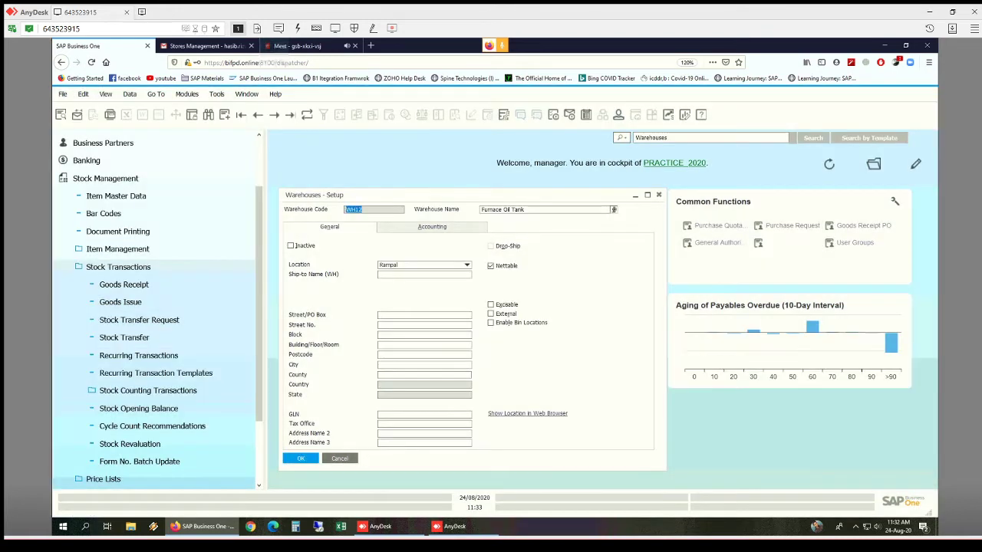
pyautogui.press('pageup')
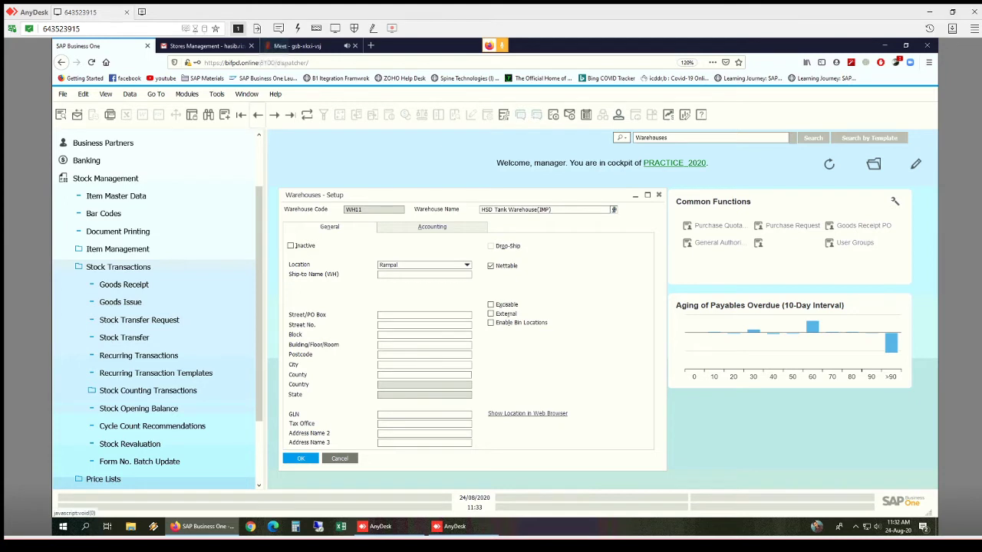
pyautogui.press('pageup')
# - Move forward to WH12 Furnace Oil Tank and review its Accounting and General tabs
pyautogui.rightClick(606, 256)
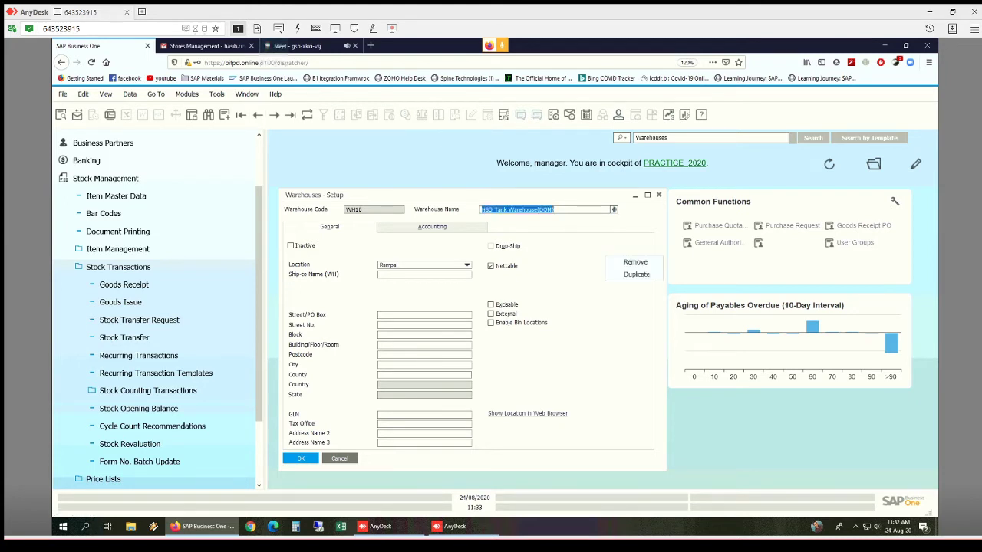
pyautogui.press('pagedown')
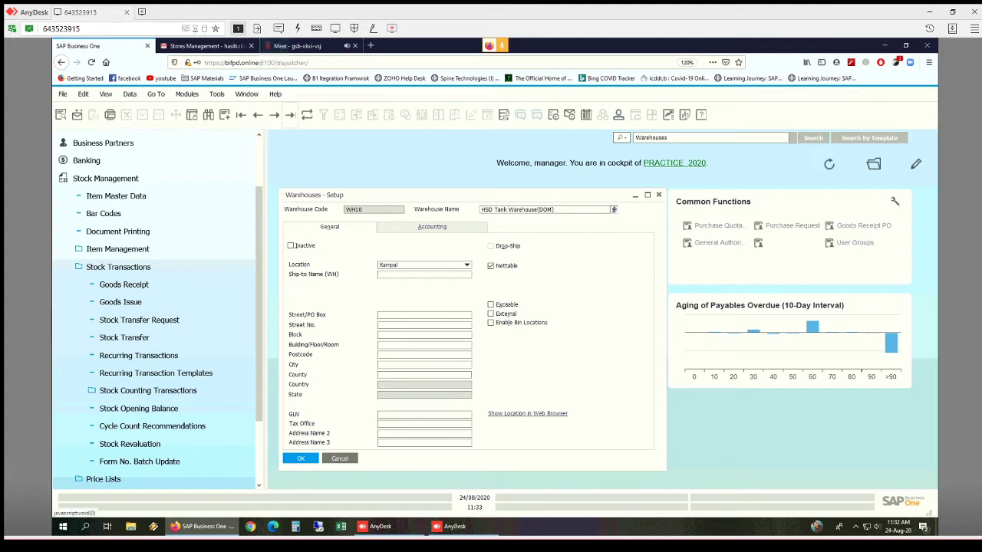
pyautogui.press('pagedown')
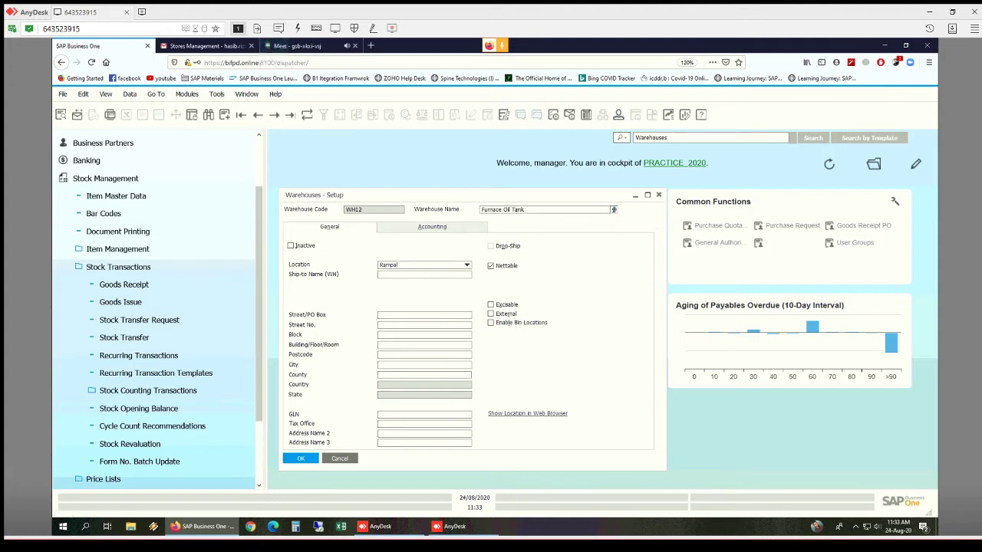
pyautogui.rightClick(563, 234)
pyautogui.press('Escape')
pyautogui.click(432, 226)
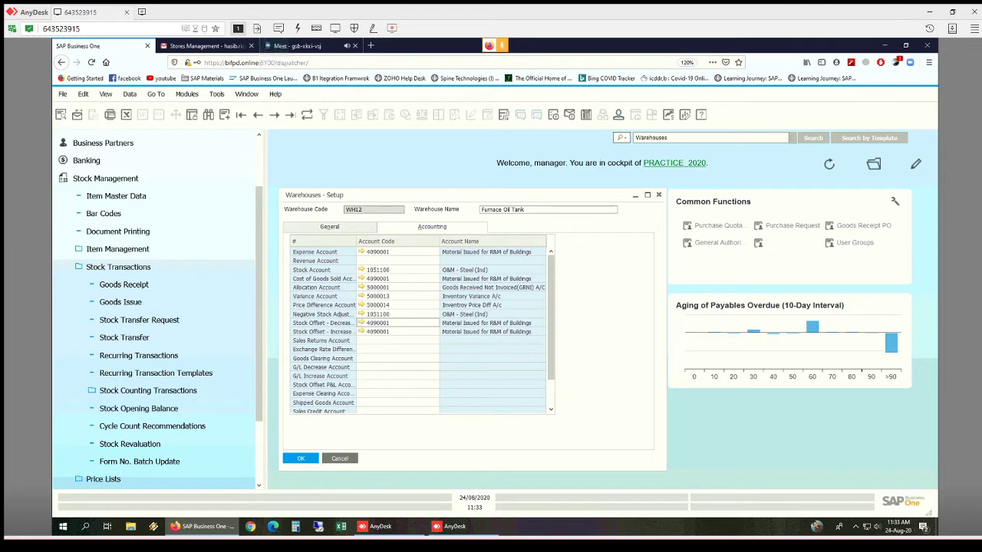
pyautogui.click(329, 227)
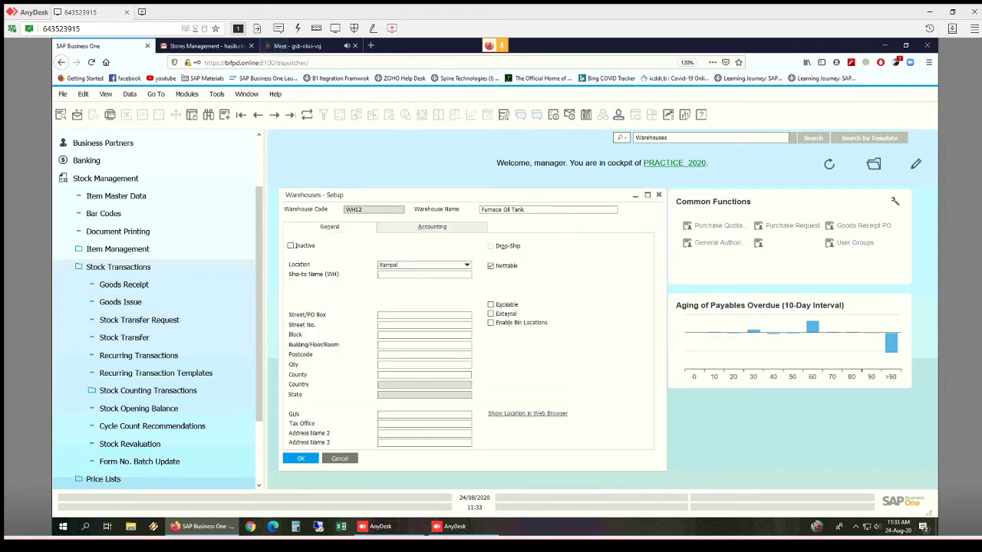
# - Duplicate Furnace Oil Tank as WH13 named BHEL, keep Rampal, and review copied G/L accounts
pyautogui.rightClick(588, 244)
pyautogui.click(618, 262)
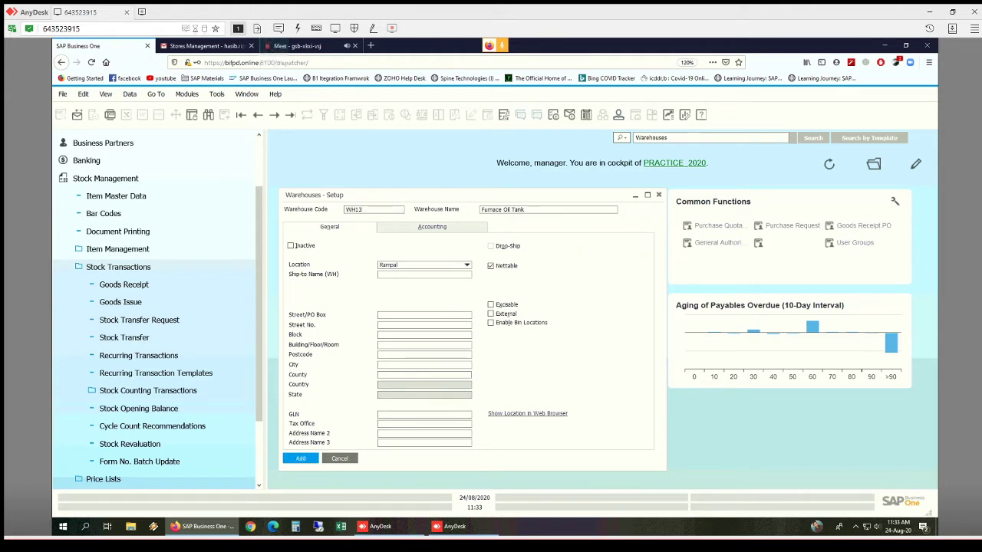
pyautogui.click(536, 209)
pyautogui.write('BHEL')
pyautogui.click(466, 265)
pyautogui.click(466, 264)
pyautogui.click(432, 226)
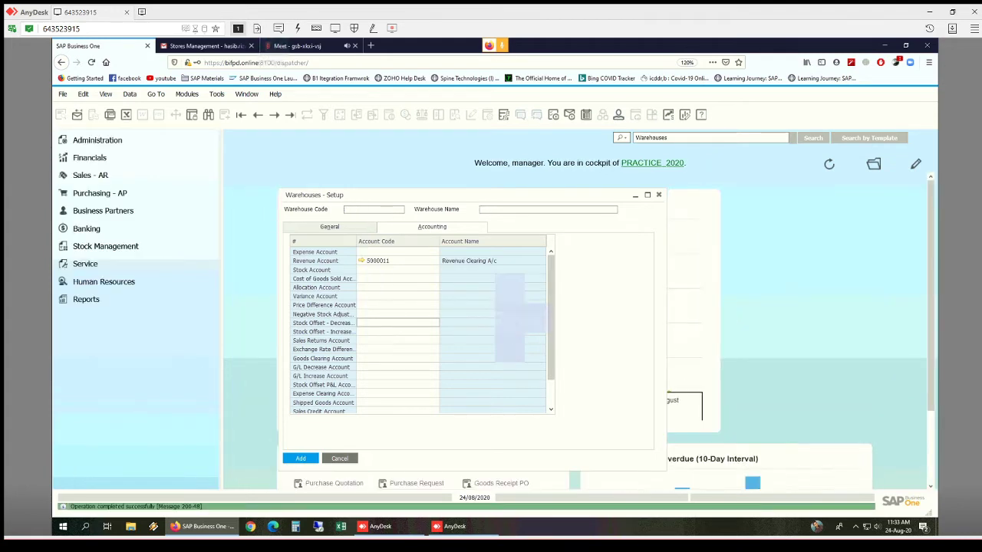
# - Close Warehouses setup, find WH13 BHEL in Item Master Data's stock list, then close it
pyautogui.click(658, 195)
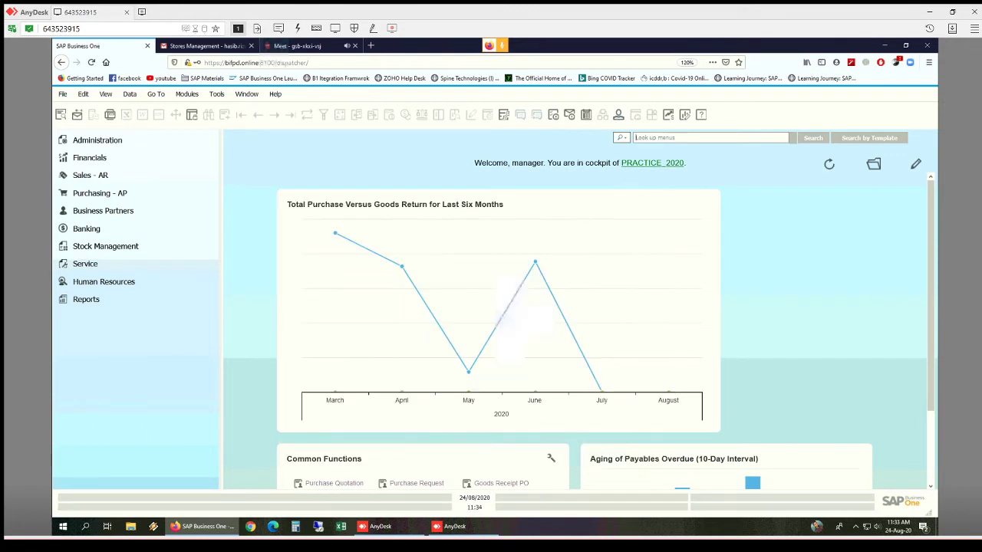
pyautogui.click(105, 246)
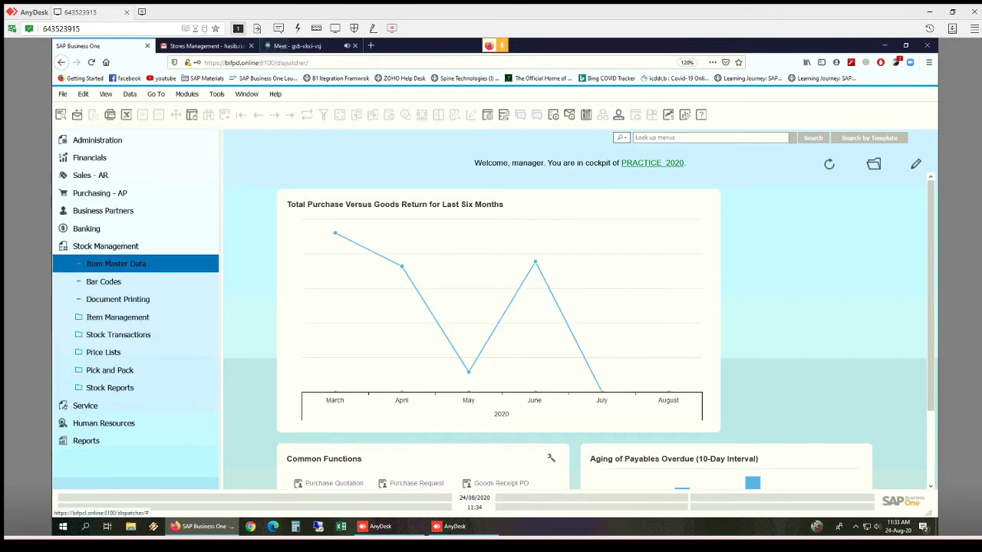
pyautogui.click(116, 263)
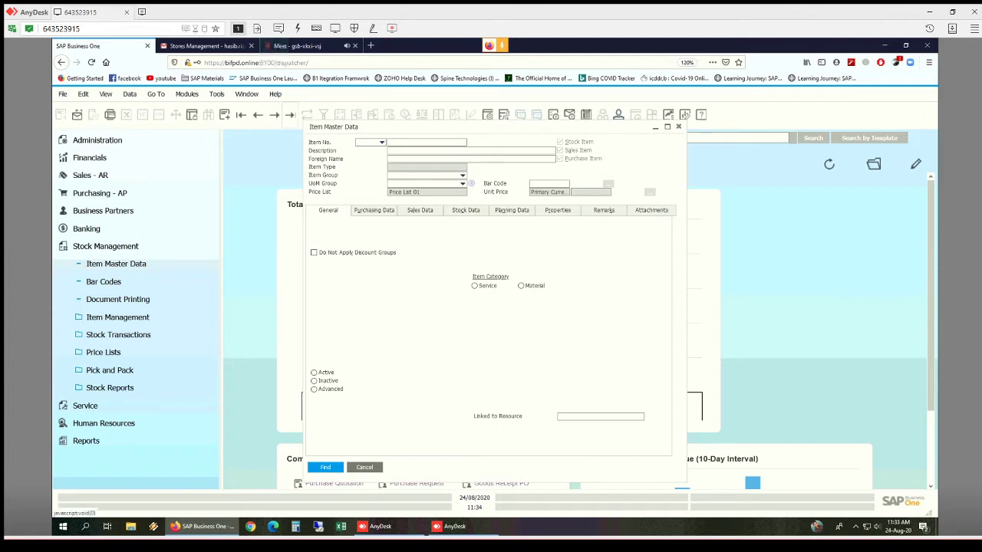
pyautogui.click(465, 210)
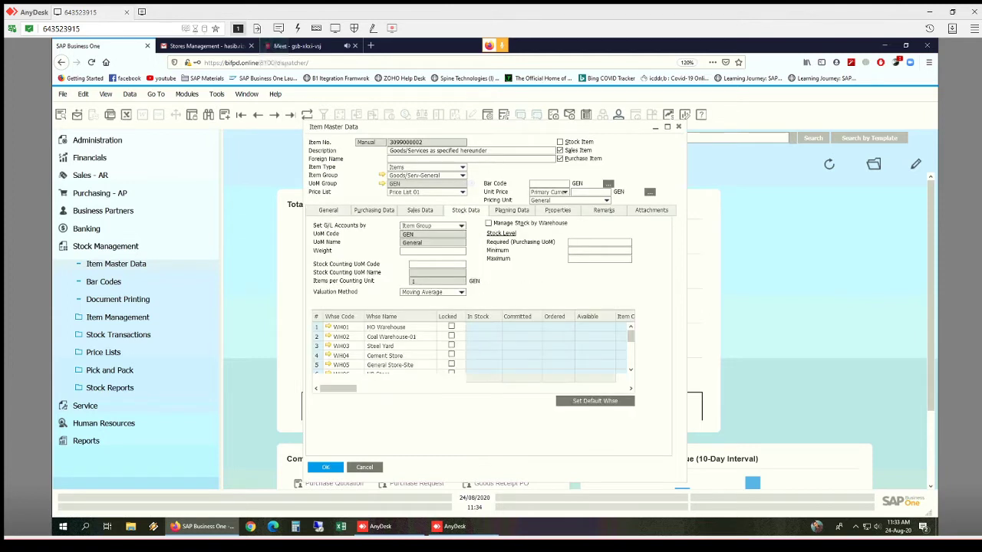
pyautogui.scroll(-3, 471, 349)
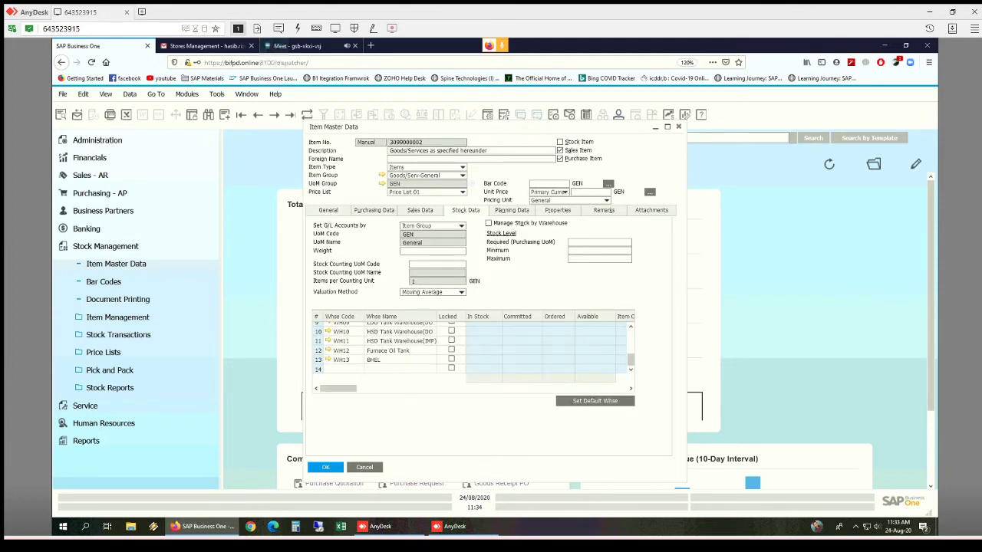
pyautogui.click(317, 360)
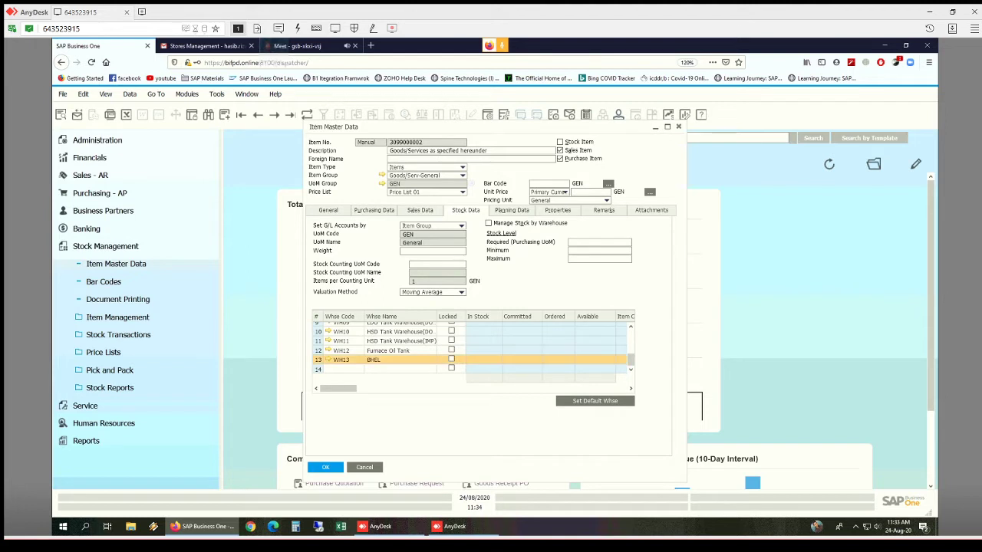
pyautogui.scroll(3, 471, 349)
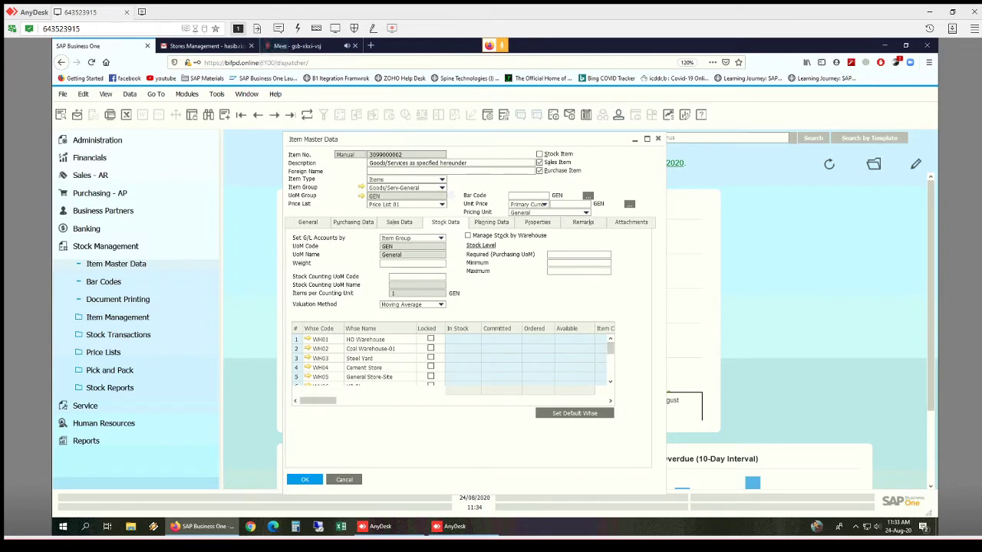
pyautogui.click(657, 138)
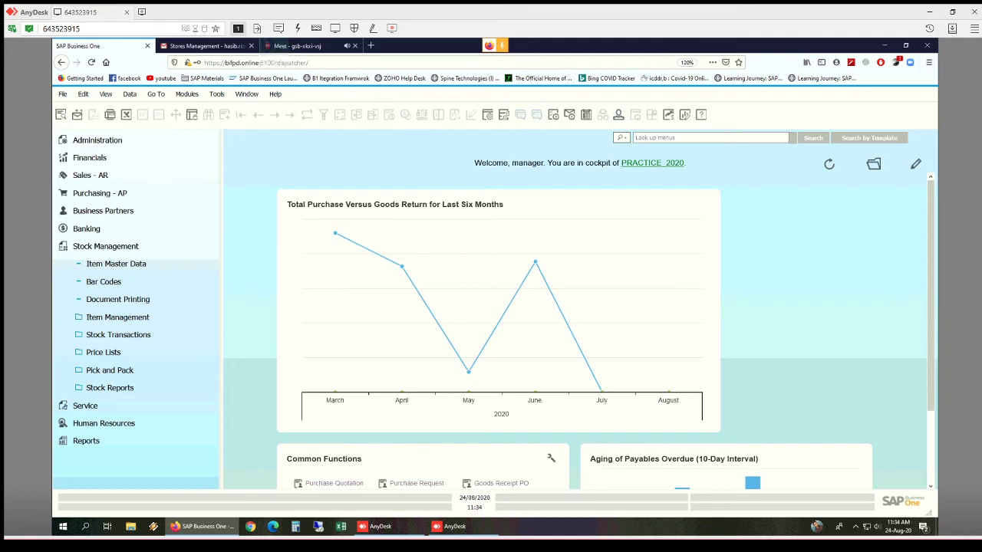
# - Start a new Goods Issue and add the Mouse and Keyboard items
pyautogui.click(118, 334)
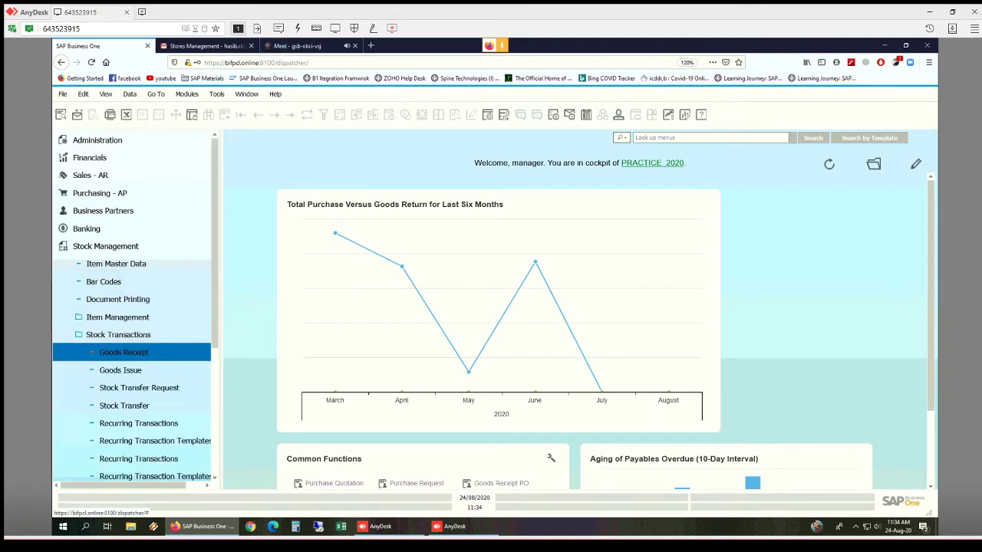
pyautogui.click(120, 370)
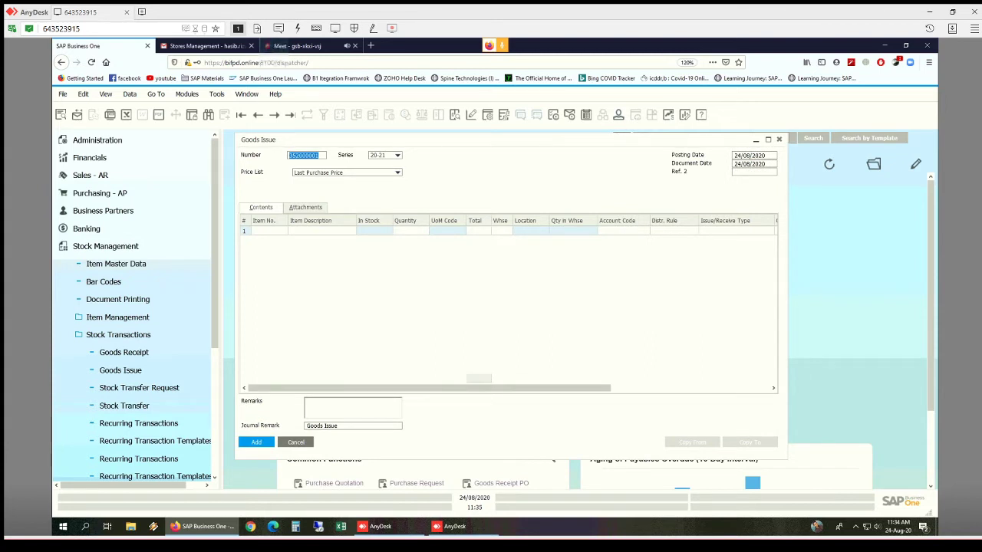
pyautogui.click(268, 231)
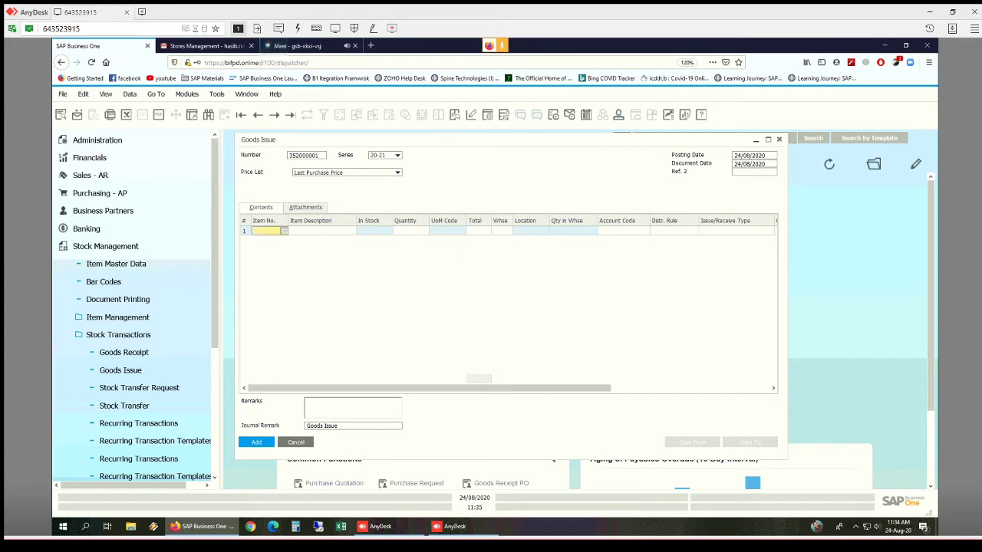
pyautogui.press('Tab')
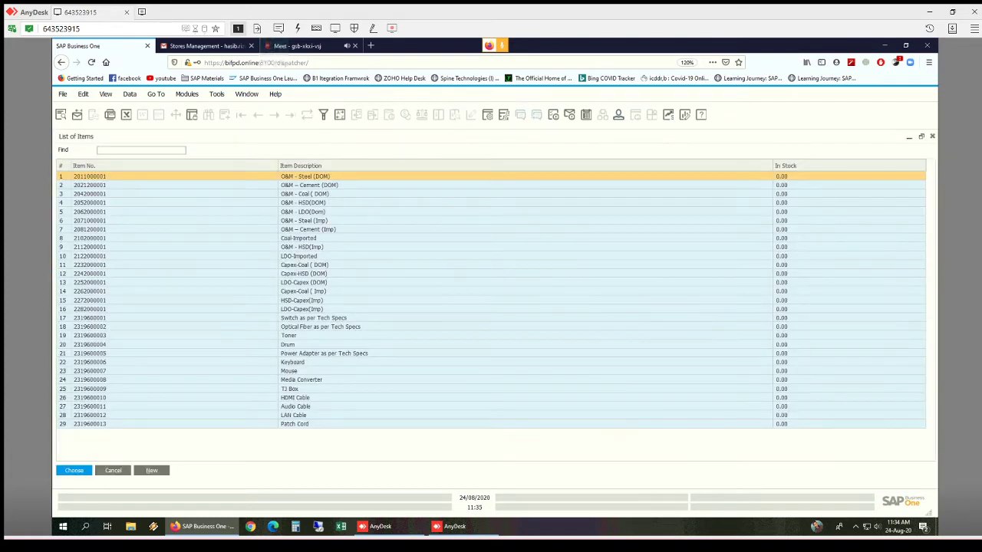
pyautogui.click(289, 370)
pyautogui.hotkey('shift', 'Up')
pyautogui.press('Return')
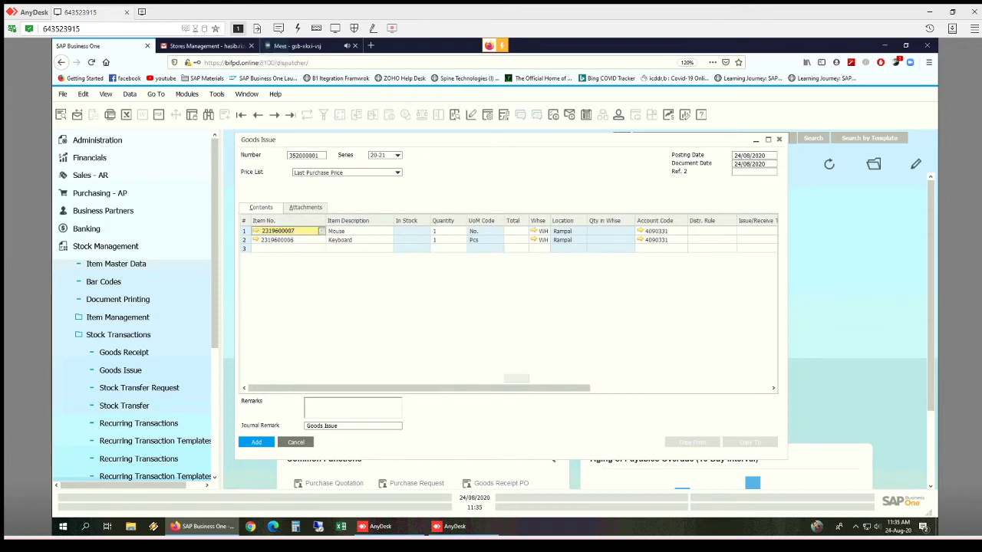
# - Open the item list for line 3 and close it without choosing an item
pyautogui.click(287, 248)
pyautogui.press('Tab')
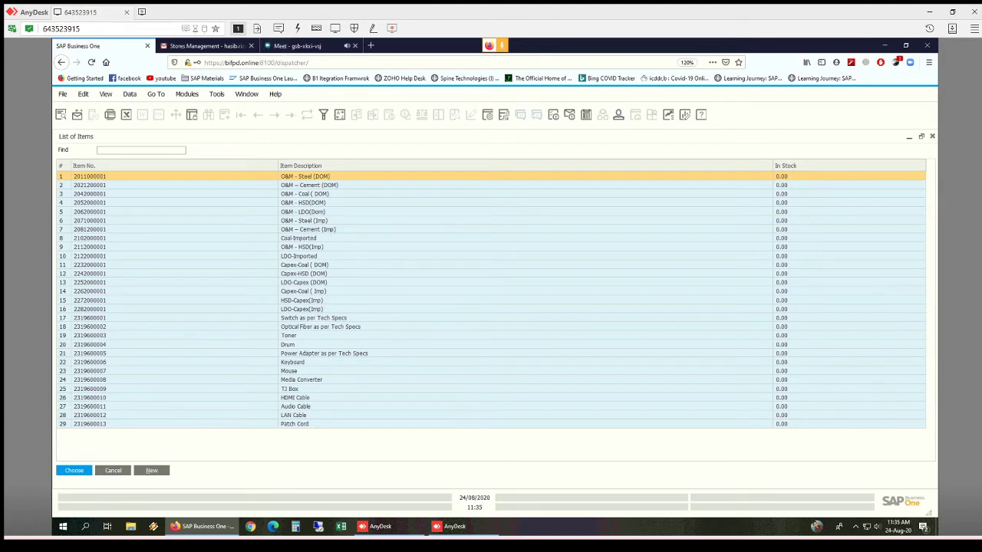
pyautogui.press('Escape')
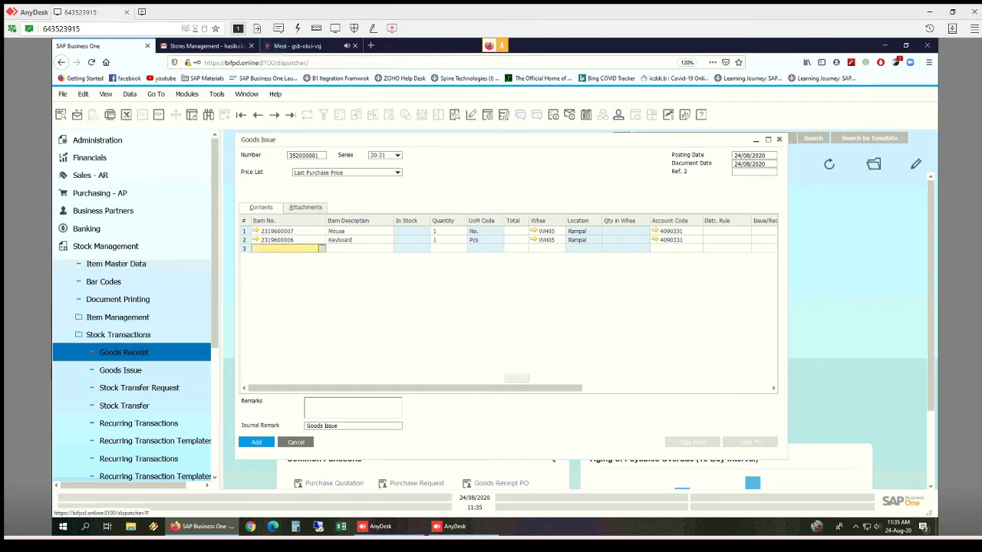
pyautogui.click(123, 352)
pyautogui.moveTo(460, 186); pyautogui.dragTo(552, 167)
pyautogui.moveTo(714, 395); pyautogui.dragTo(826, 420)
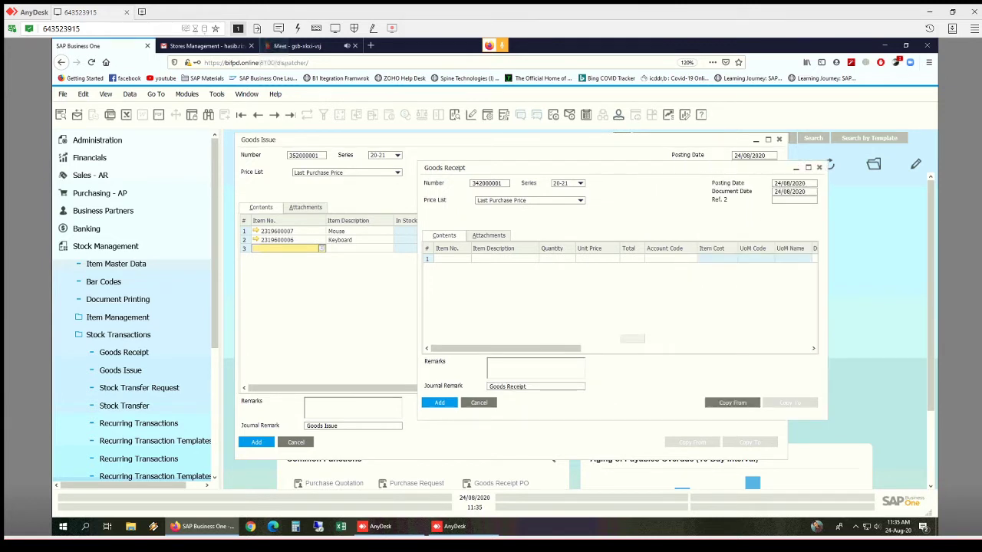
pyautogui.moveTo(536, 167); pyautogui.dragTo(596, 153)
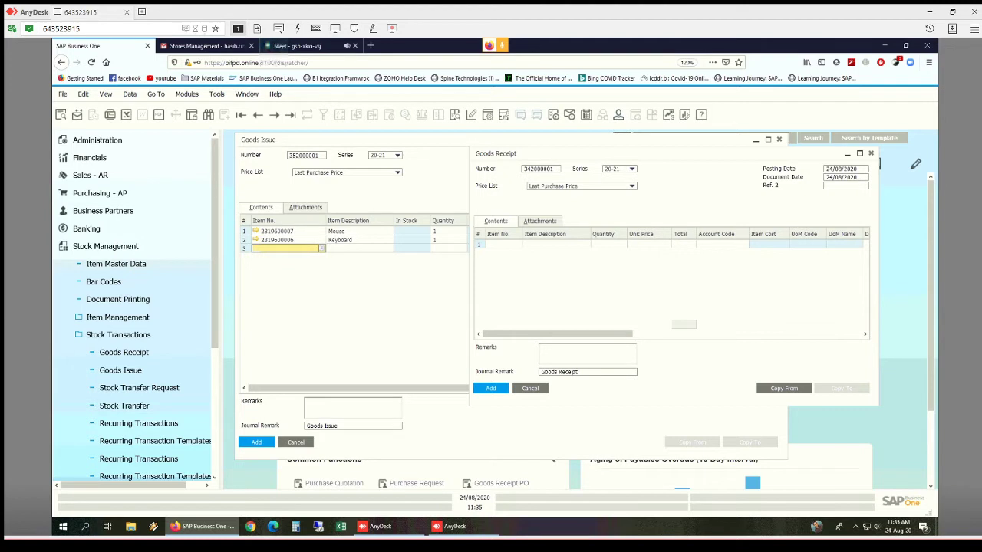
pyautogui.press('Escape')
pyautogui.press('Tab')
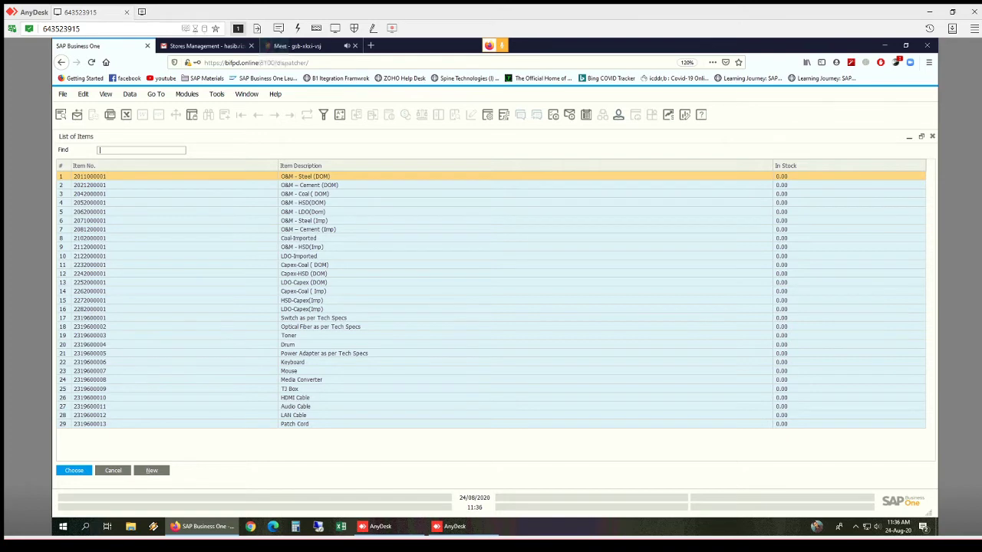
pyautogui.press('Escape')
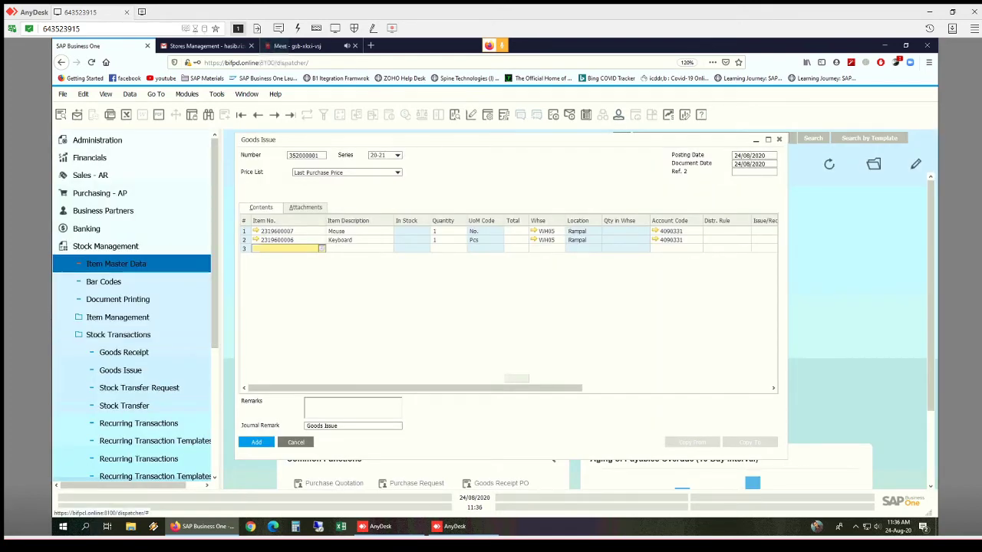
# - Open Item Master Data, select the item description, and maximize the window
pyautogui.click(116, 263)
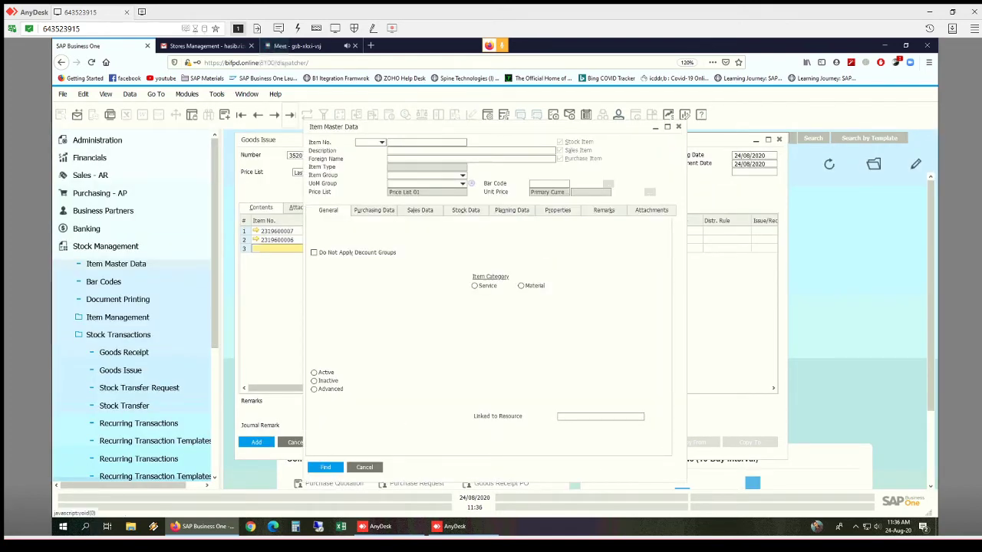
pyautogui.moveTo(395, 150); pyautogui.dragTo(487, 150)
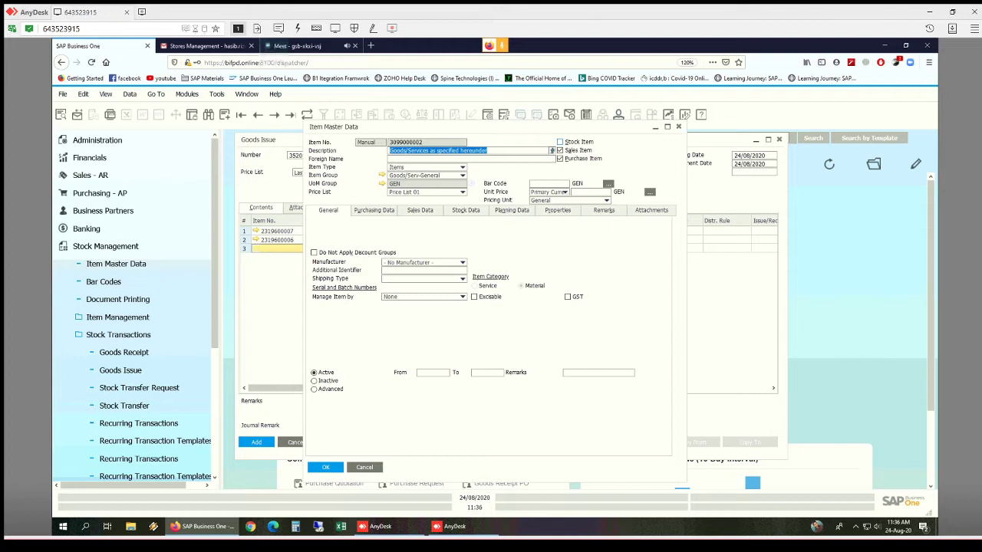
pyautogui.hotkey('alt', 'h')
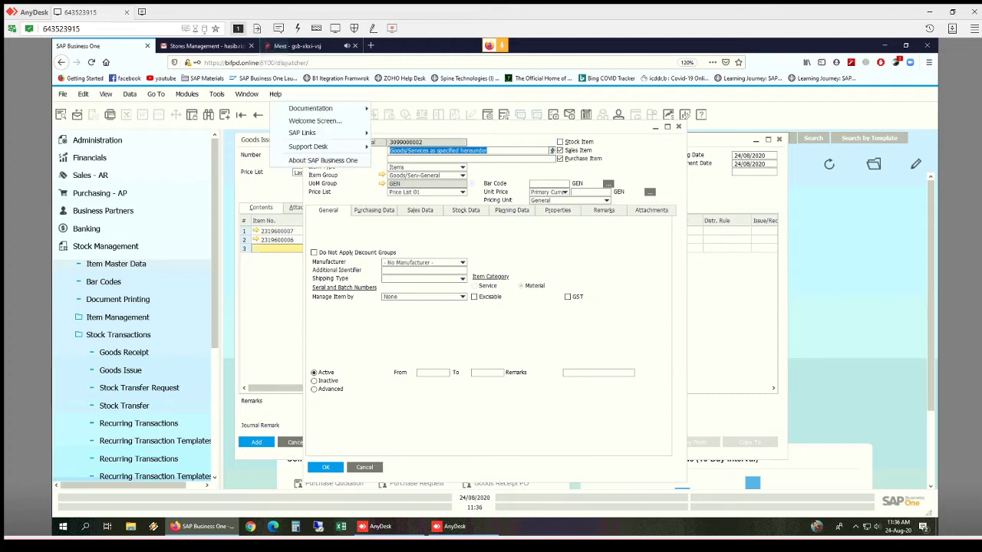
pyautogui.press('Escape')
pyautogui.click(667, 126)
pyautogui.click(246, 94)
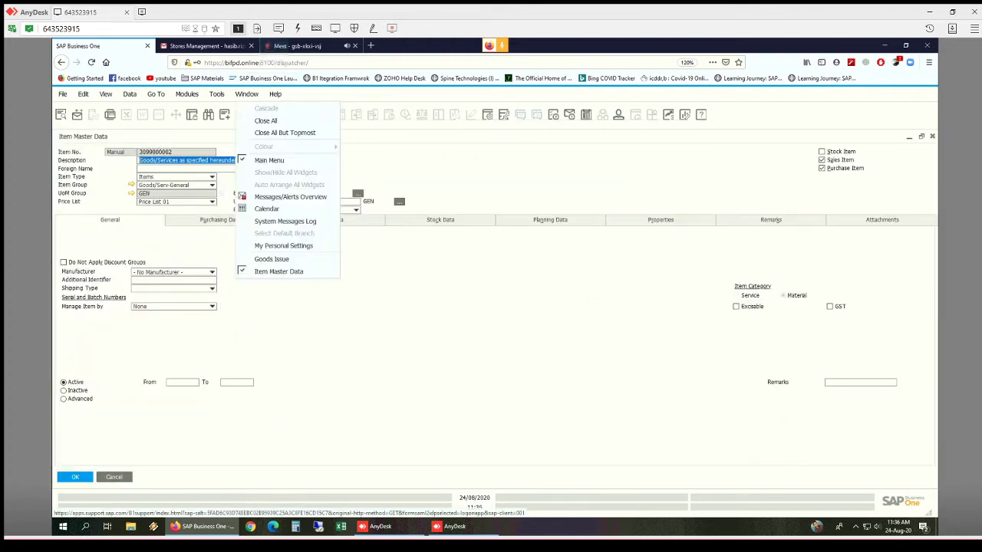
pyautogui.click(241, 114)
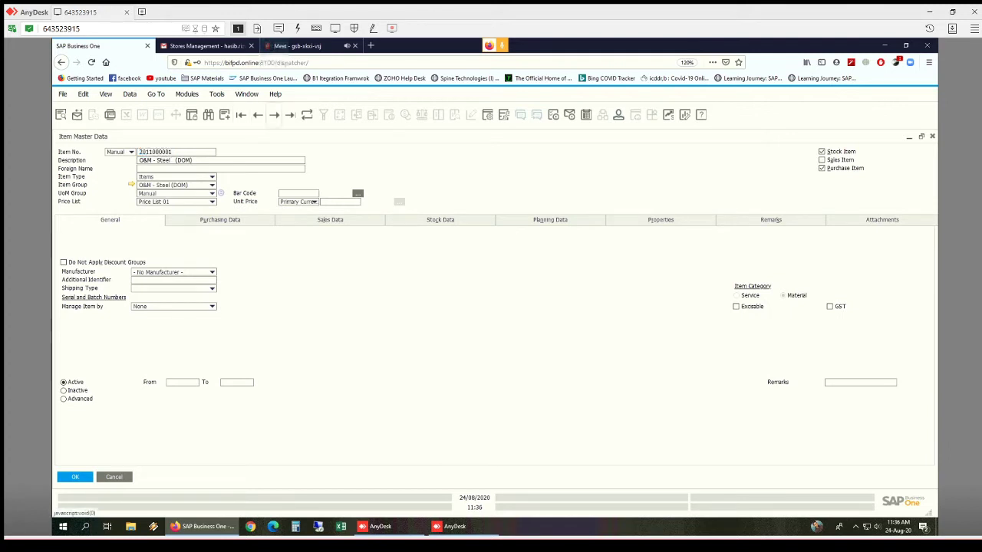
# - Browse item records from LDO and Coal-Imported back to EDP Equipments, then close Item Master Data
pyautogui.click(274, 114)
pyautogui.click(274, 115)
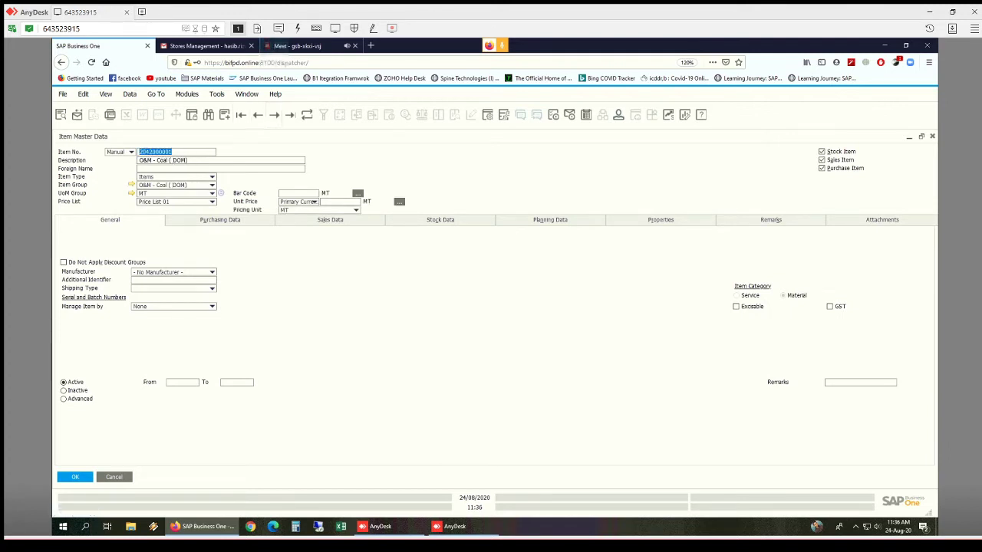
pyautogui.click(274, 115)
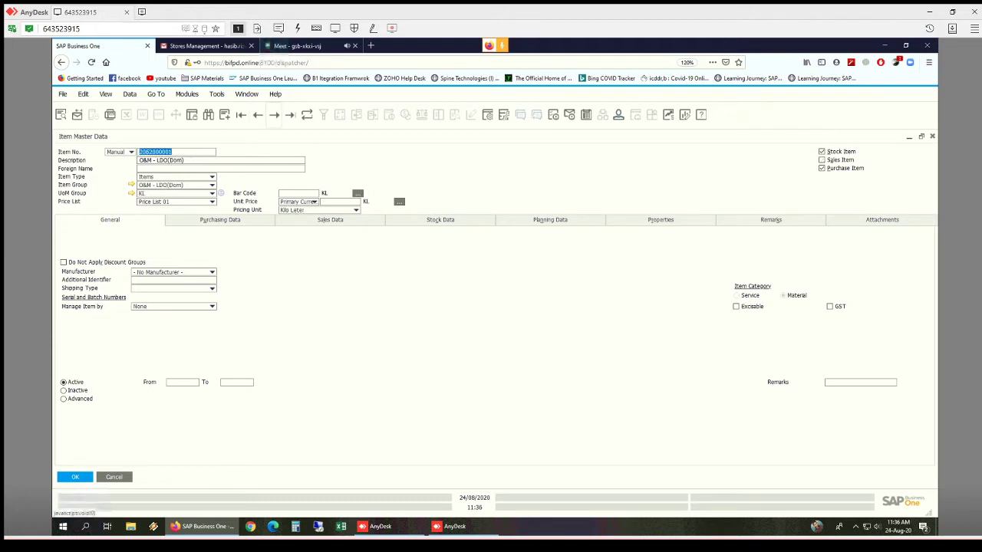
pyautogui.click(273, 114)
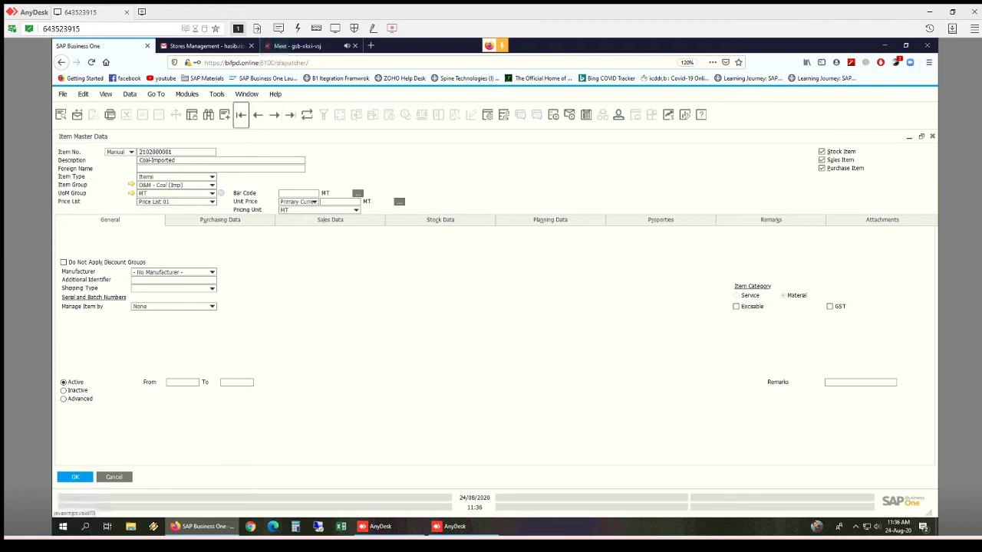
pyautogui.click(241, 115)
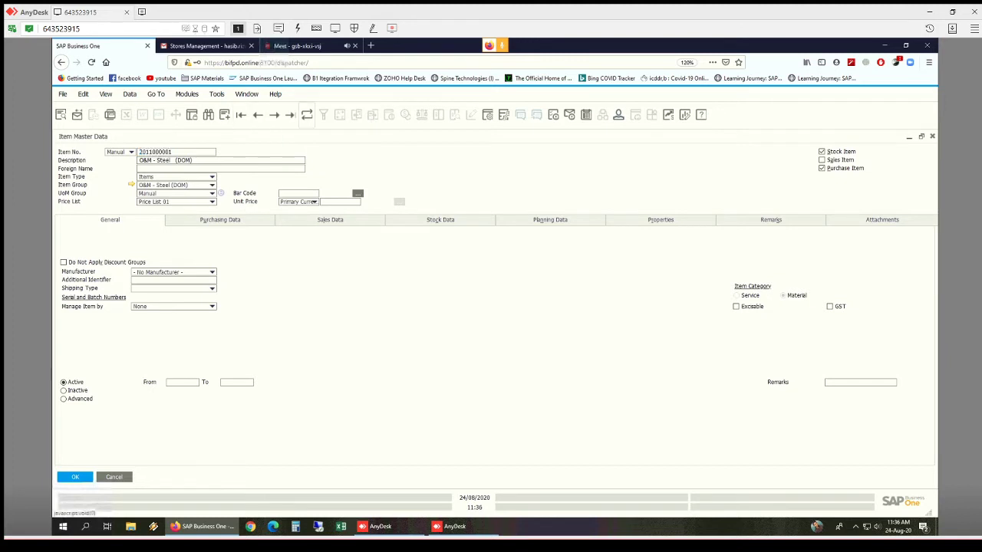
pyautogui.click(290, 114)
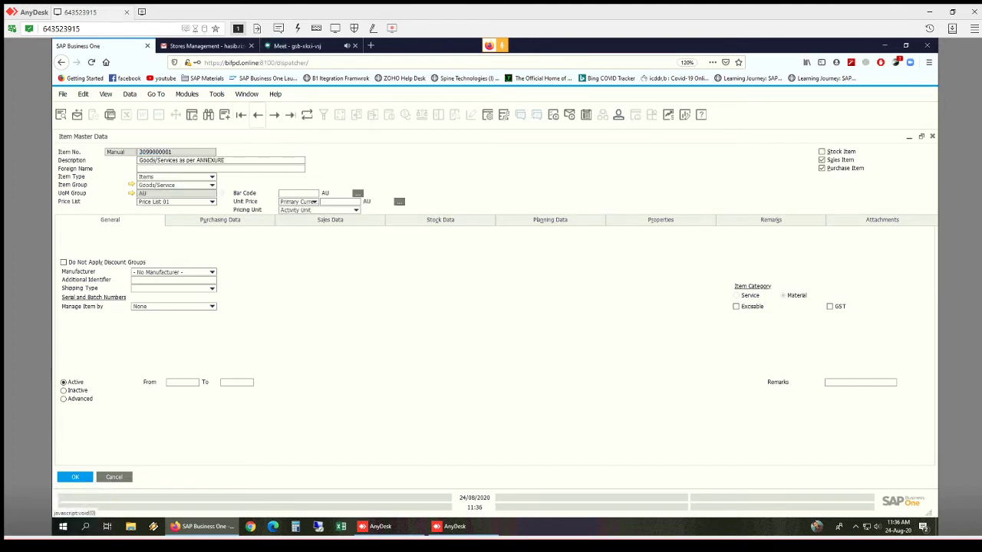
pyautogui.click(258, 115)
pyautogui.click(258, 114)
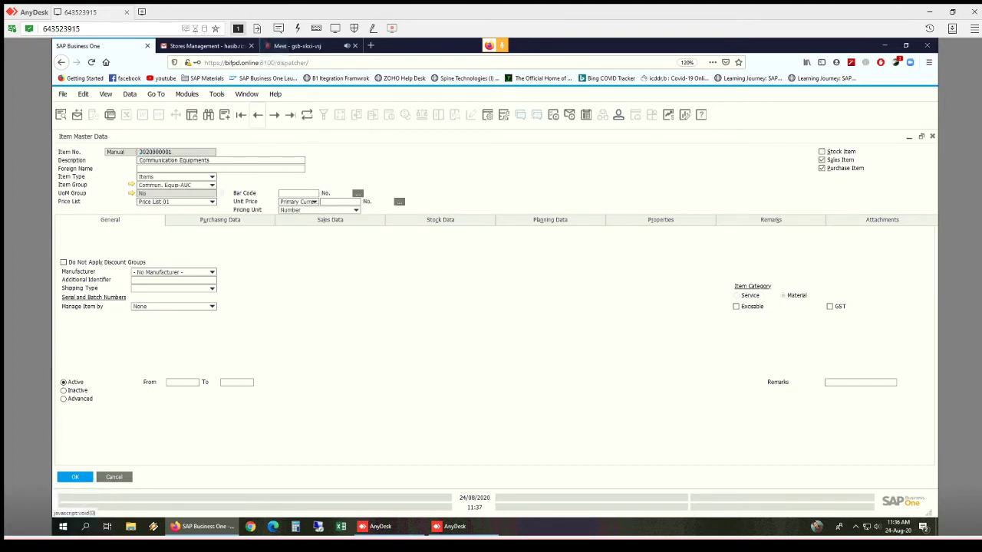
pyautogui.click(257, 115)
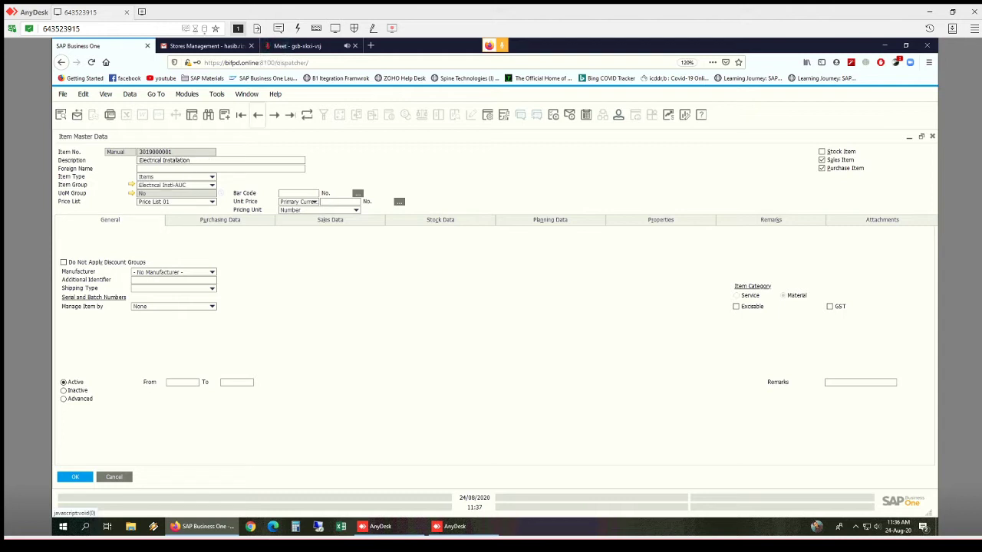
pyautogui.click(257, 115)
pyautogui.click(258, 114)
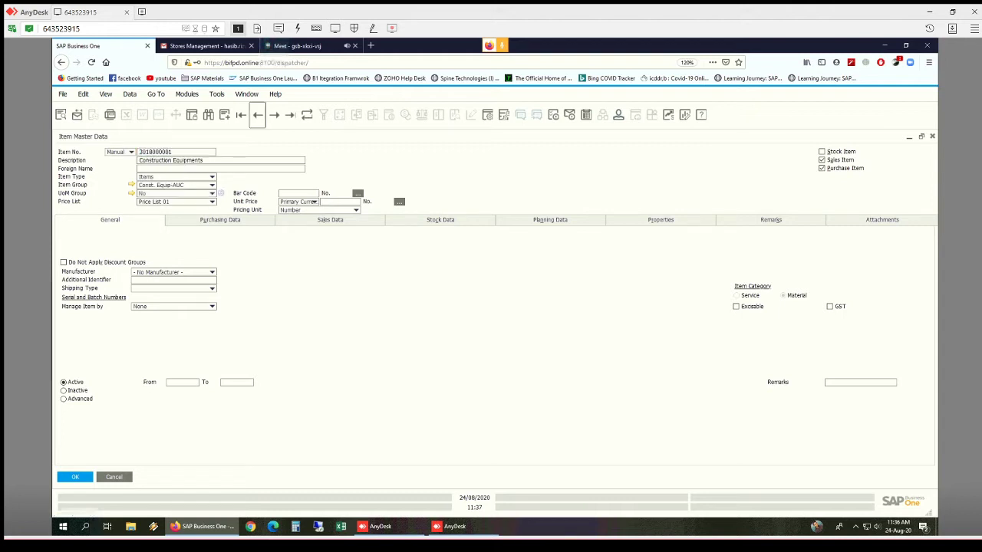
pyautogui.click(258, 114)
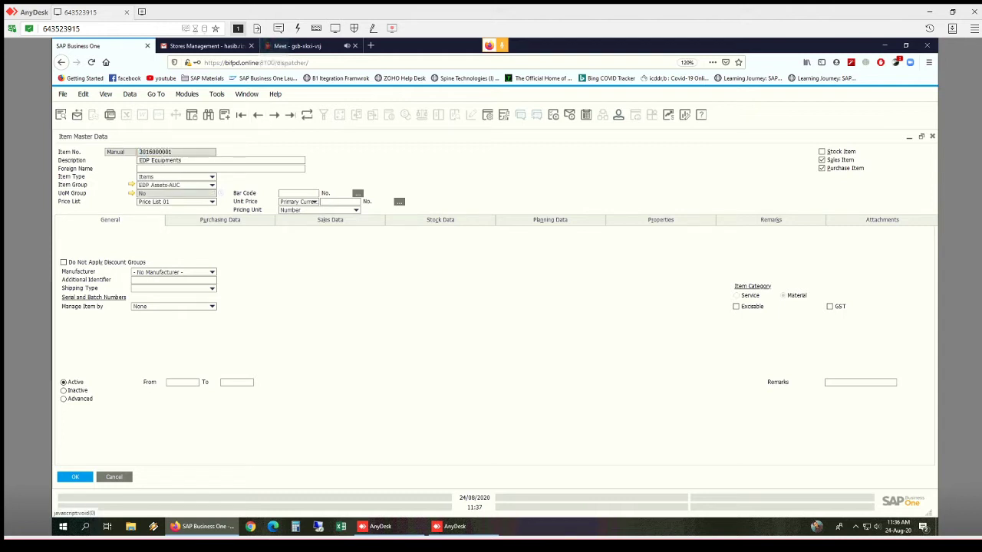
pyautogui.click(932, 136)
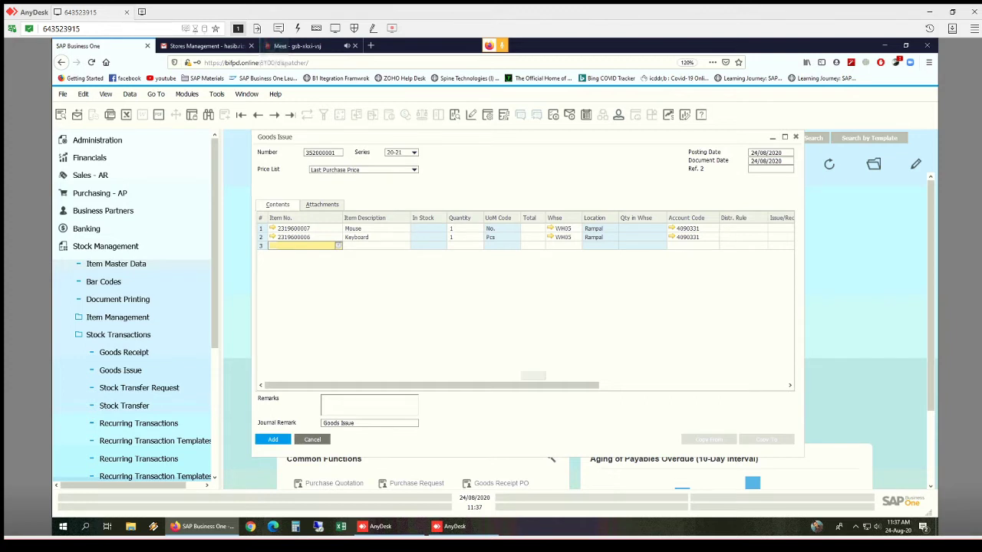
pyautogui.click(123, 352)
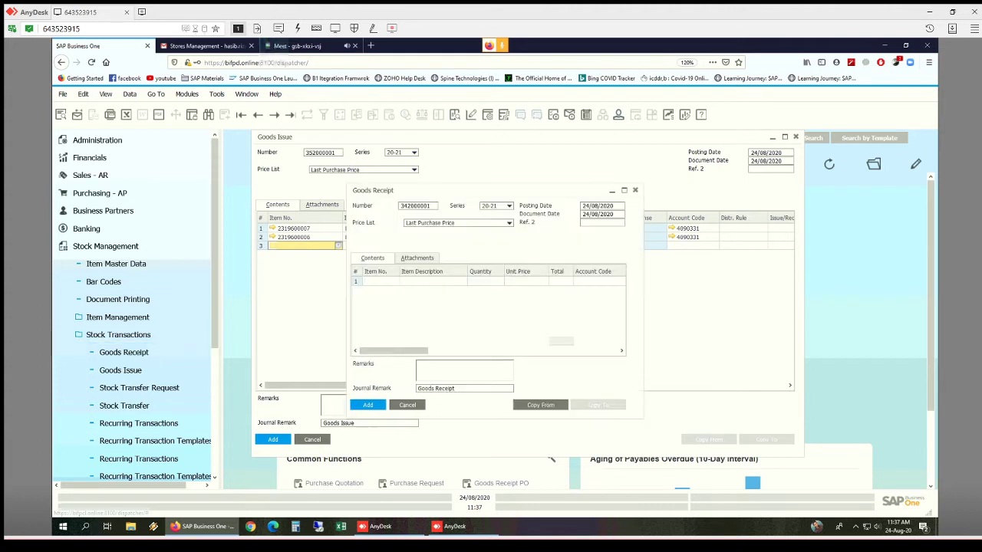
pyautogui.moveTo(430, 190); pyautogui.dragTo(512, 174)
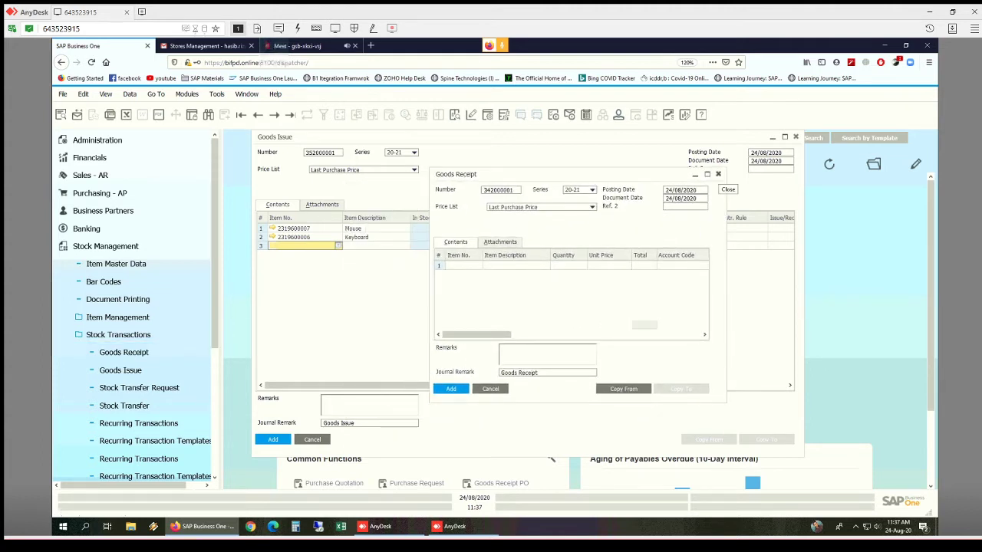
pyautogui.click(718, 174)
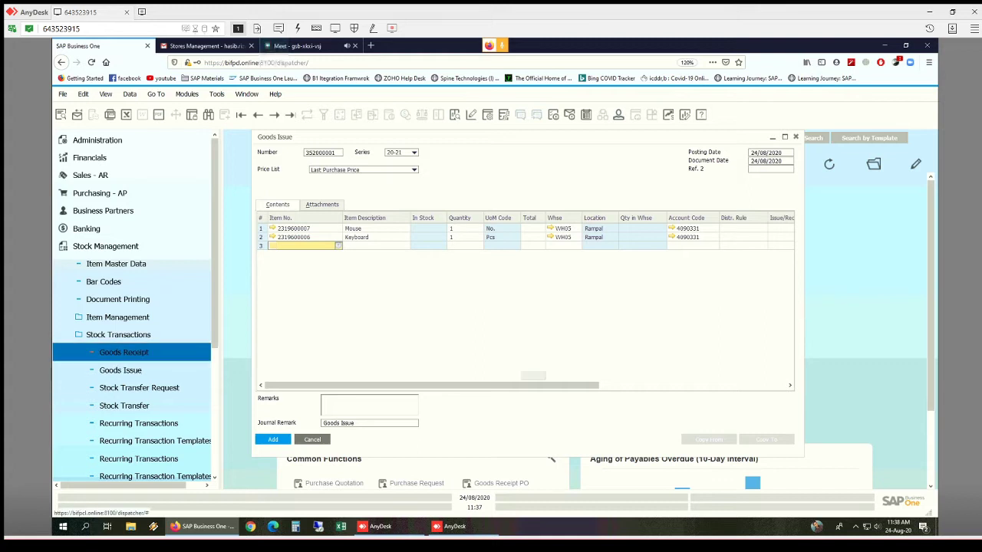
pyautogui.click(123, 352)
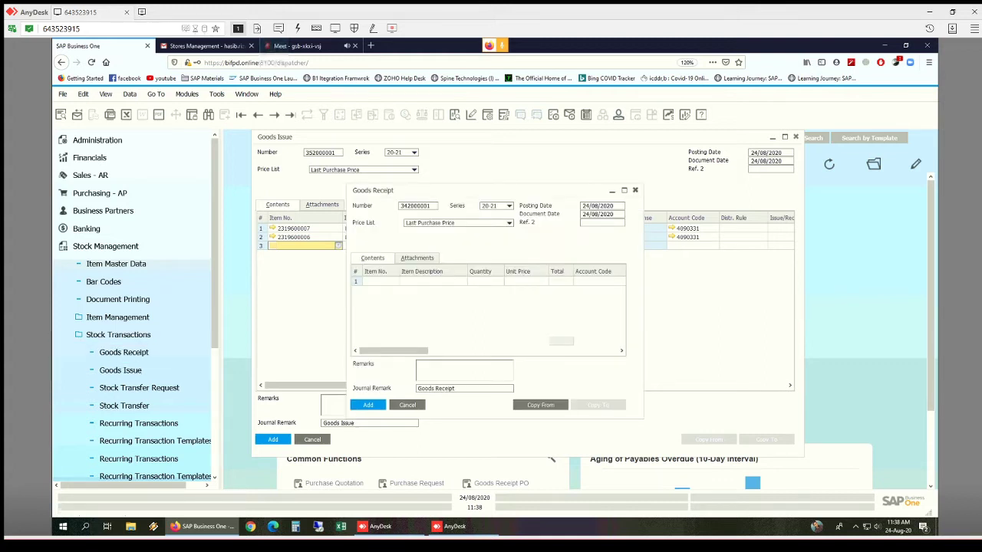
pyautogui.click(635, 189)
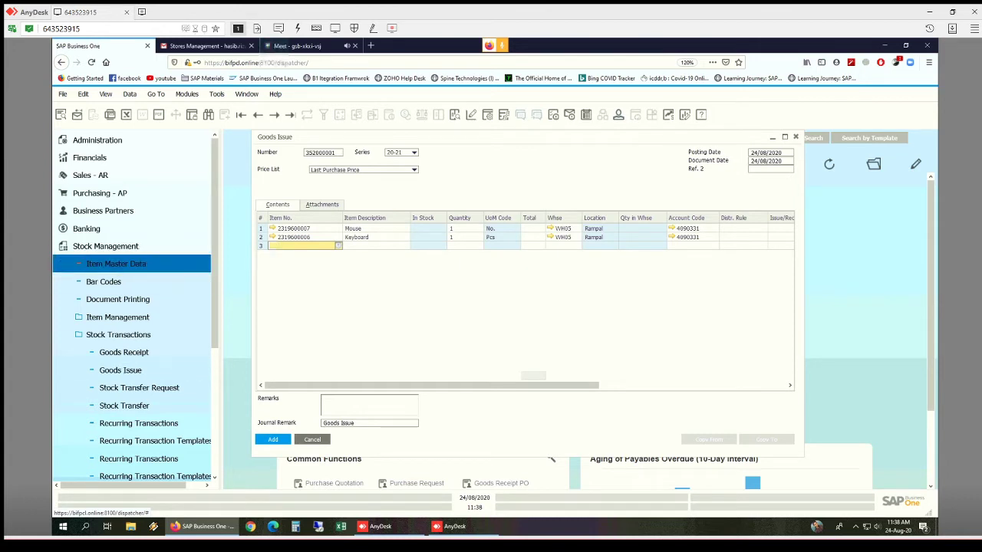
# - Open Item Master Data and browse back from the last item to Office Equipments
pyautogui.click(116, 263)
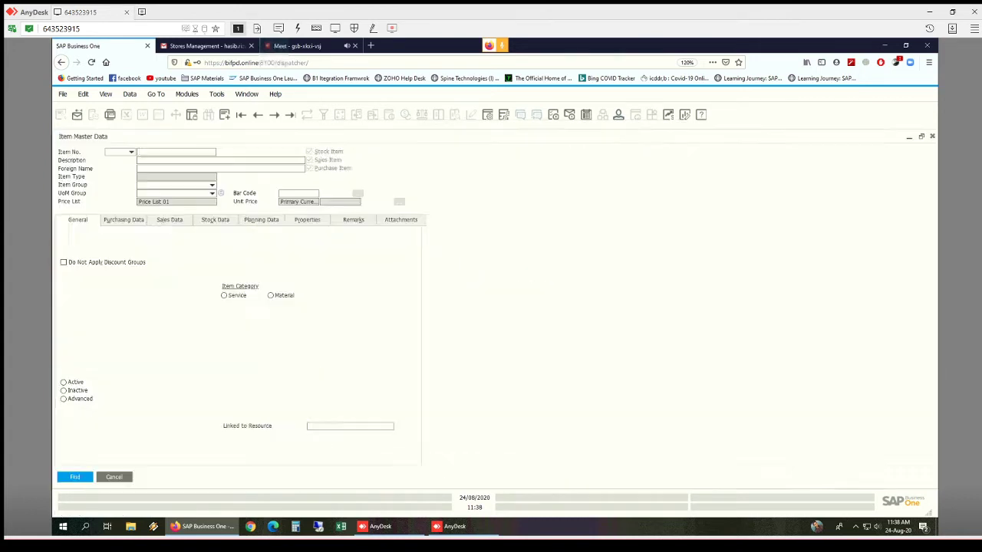
pyautogui.hotkey('ctrl', 'pageup')
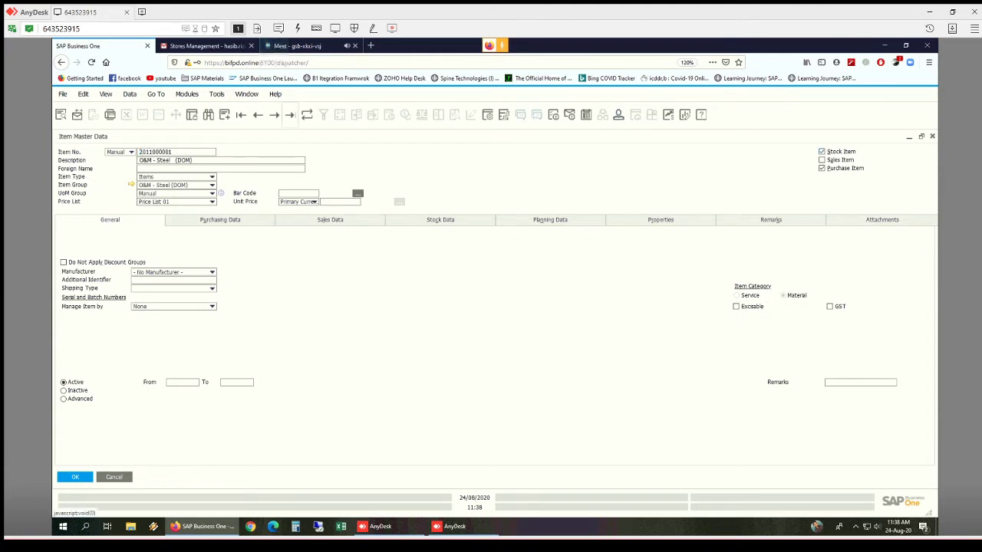
pyautogui.click(290, 114)
pyautogui.press('pageup')
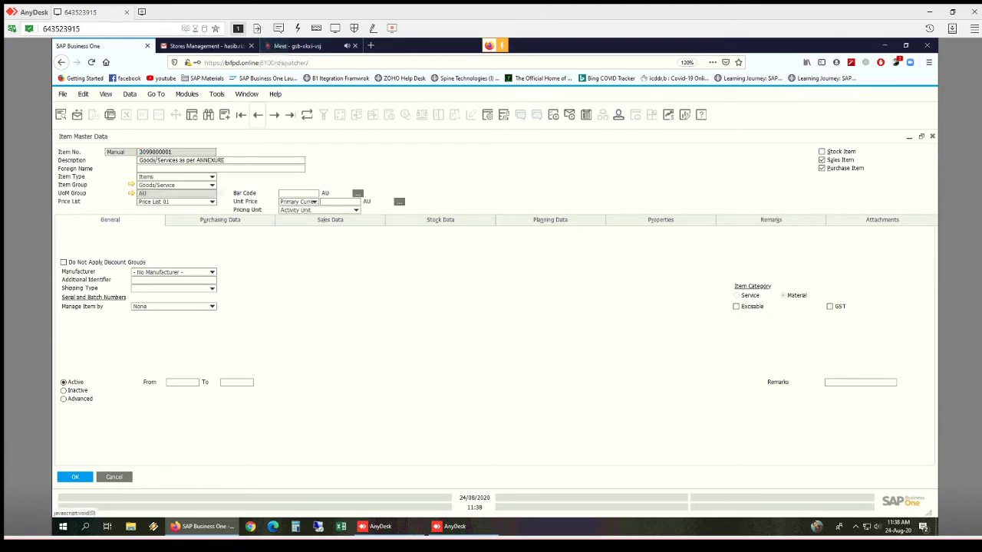
pyautogui.press('pageup')
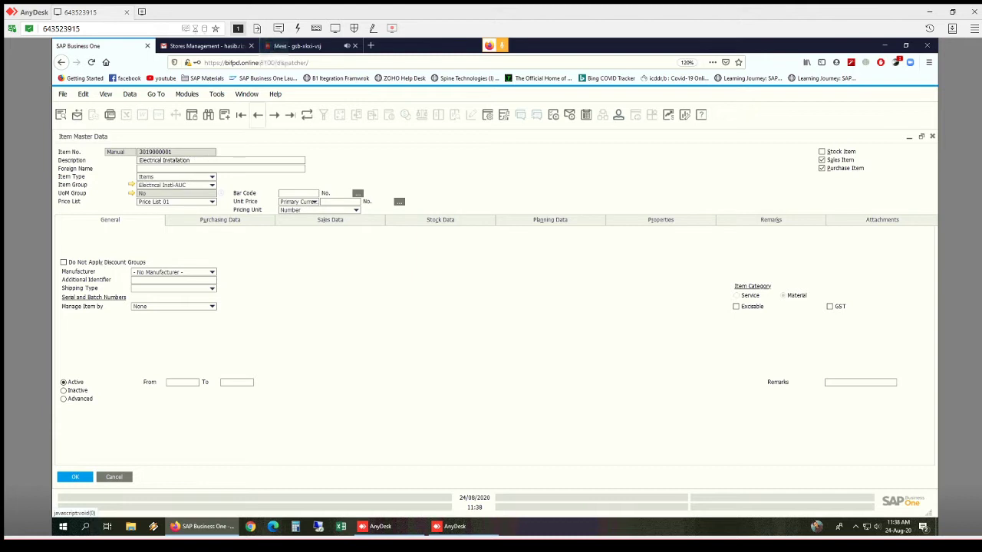
pyautogui.press('pageup')
pyautogui.press('pageup')
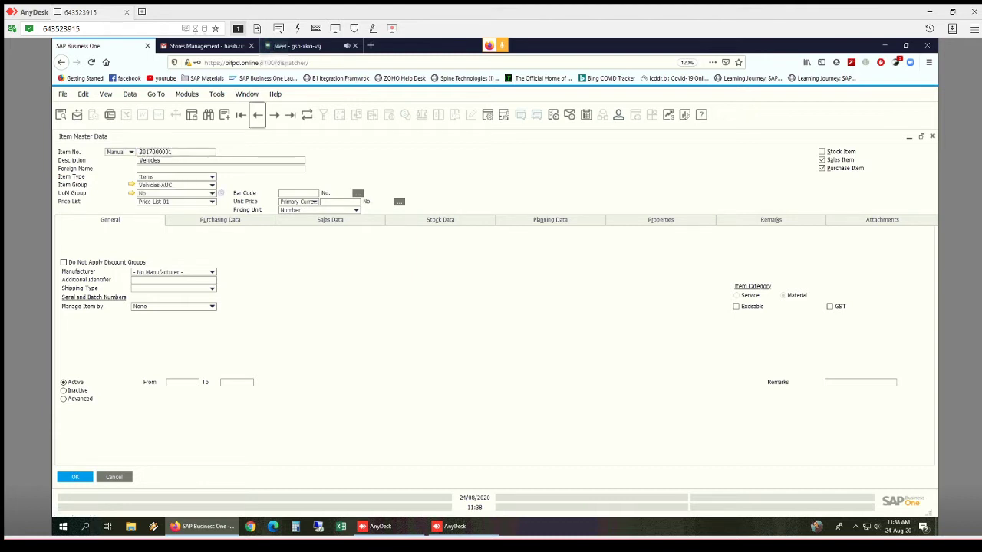
pyautogui.press('pageup')
pyautogui.press('pageup')
pyautogui.press('pageup')
pyautogui.press('pageup')
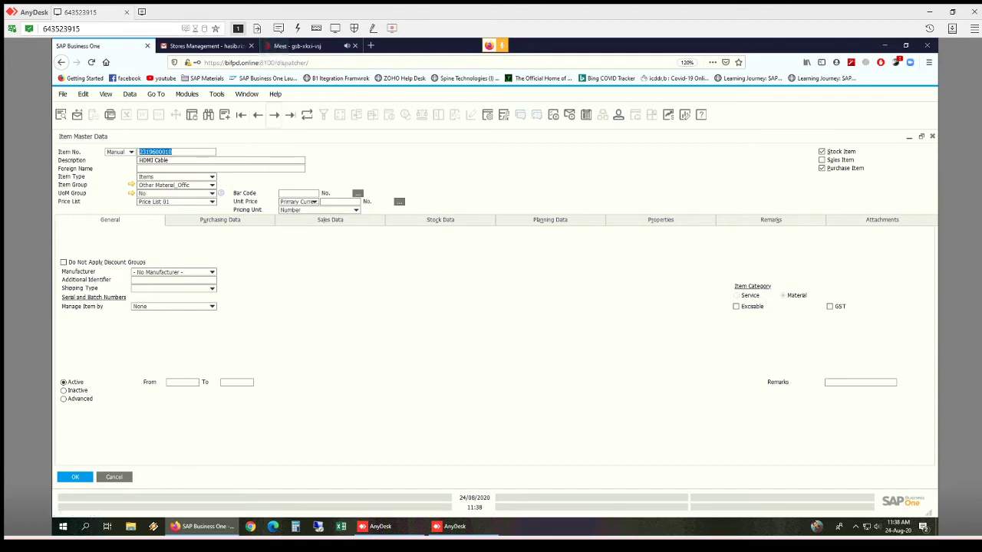
# - Run a report on LAN Cable, which returns no data, then browse to O&M - Coal (DOM)
pyautogui.press('pagedown')
pyautogui.rightClick(595, 194)
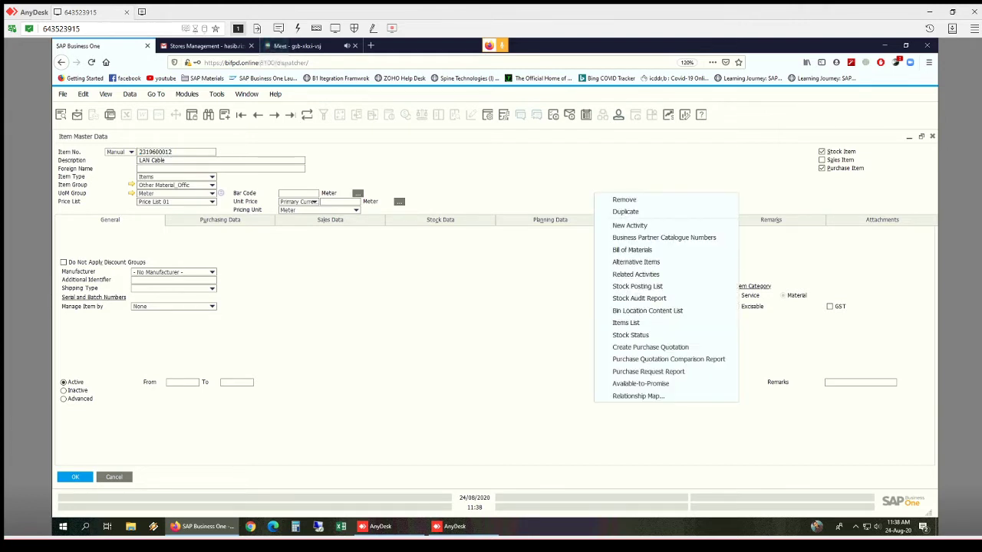
pyautogui.click(649, 347)
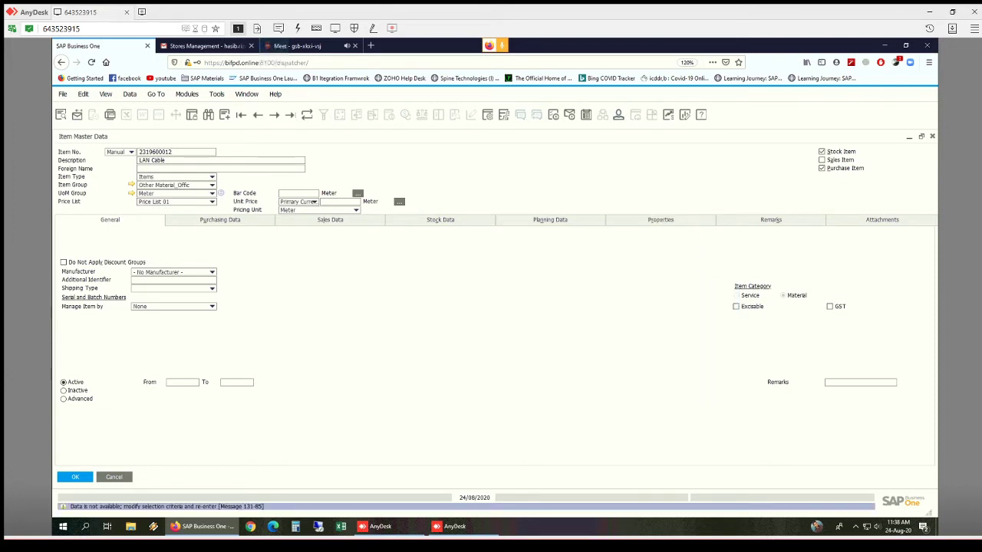
pyautogui.click(274, 115)
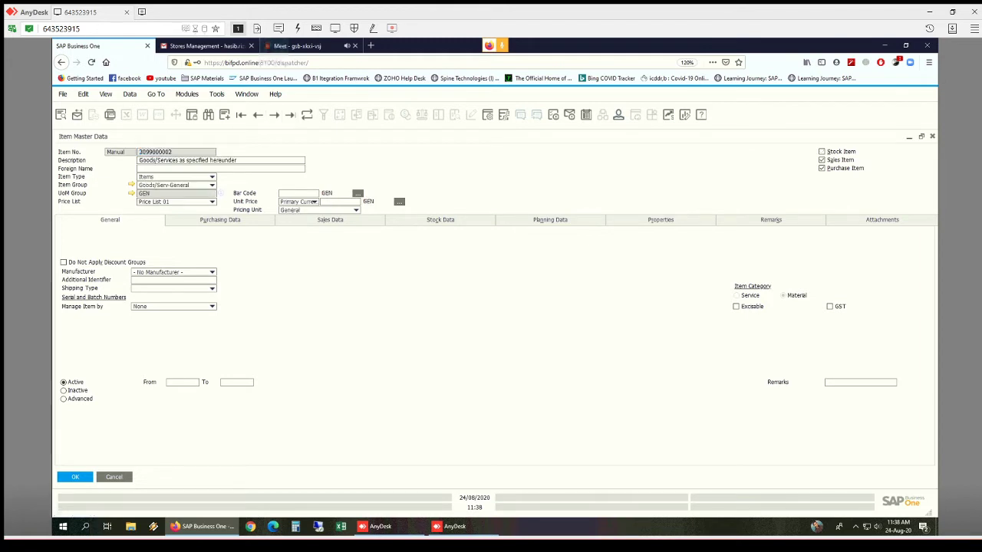
pyautogui.tripleClick(301, 160)
pyautogui.hotkey('ctrl', 'pageup')
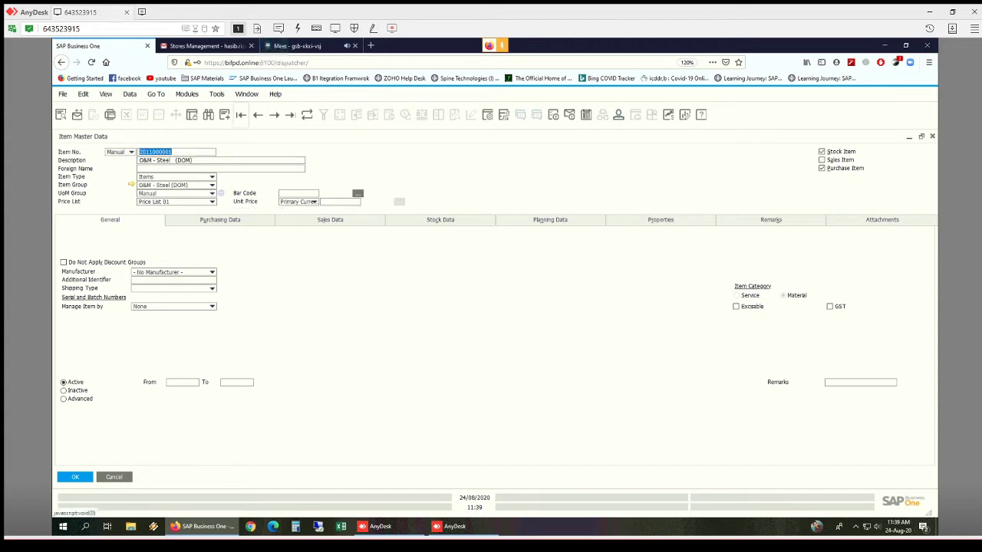
pyautogui.press('pagedown')
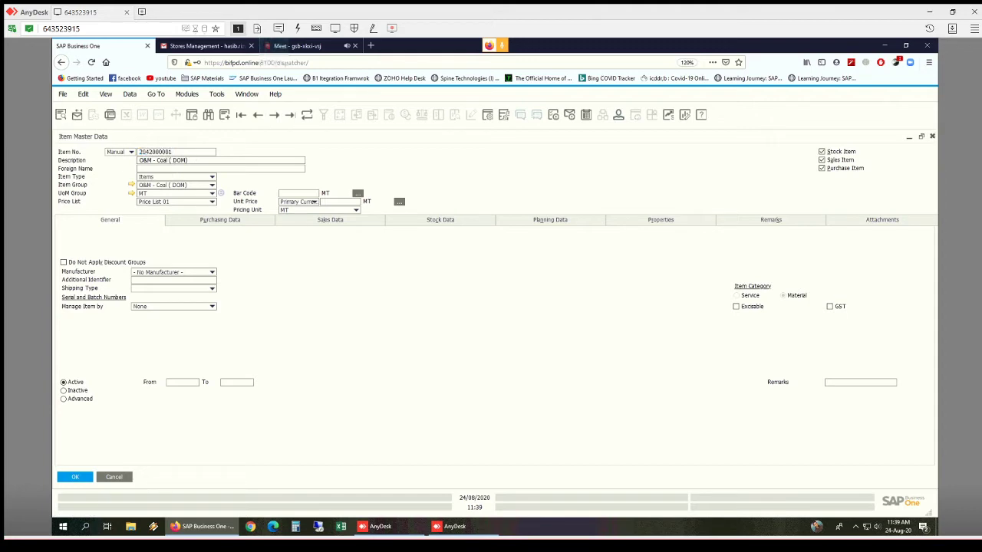
# - Close Item Master Data and the Goods Issue, then open a new Purchase Order
pyautogui.press('Escape')
pyautogui.press('Escape')
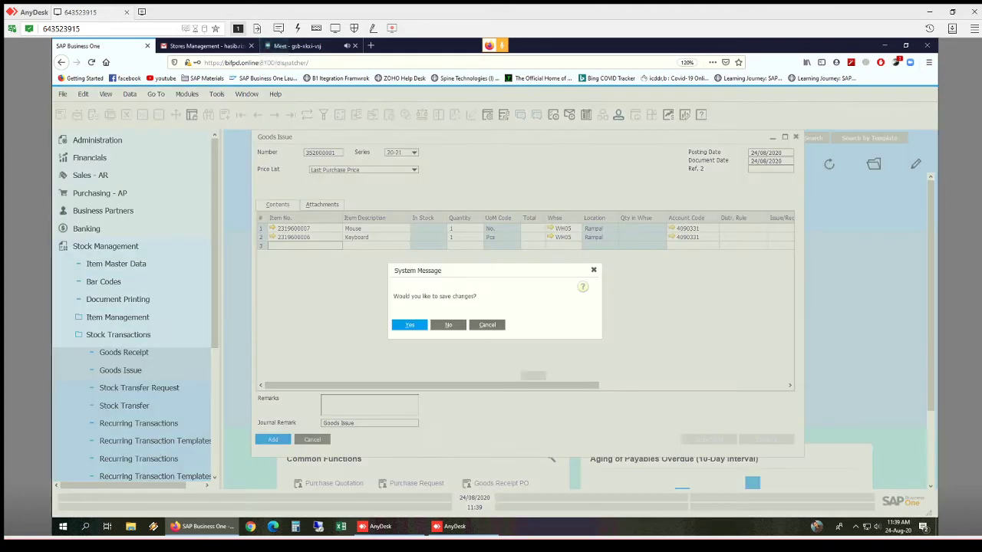
pyautogui.press('n')
pyautogui.click(106, 247)
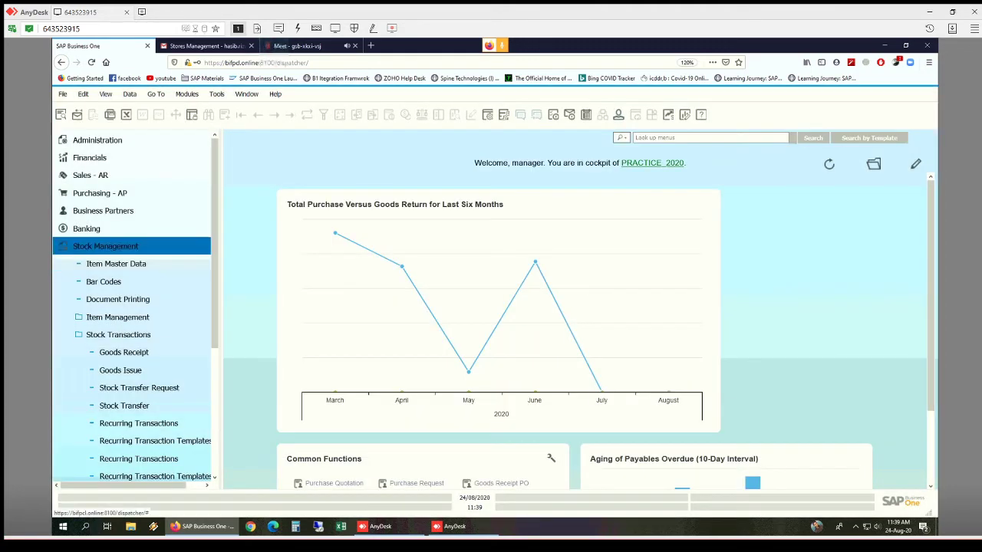
pyautogui.press('Up')
pyautogui.press('Up')
pyautogui.press('Up')
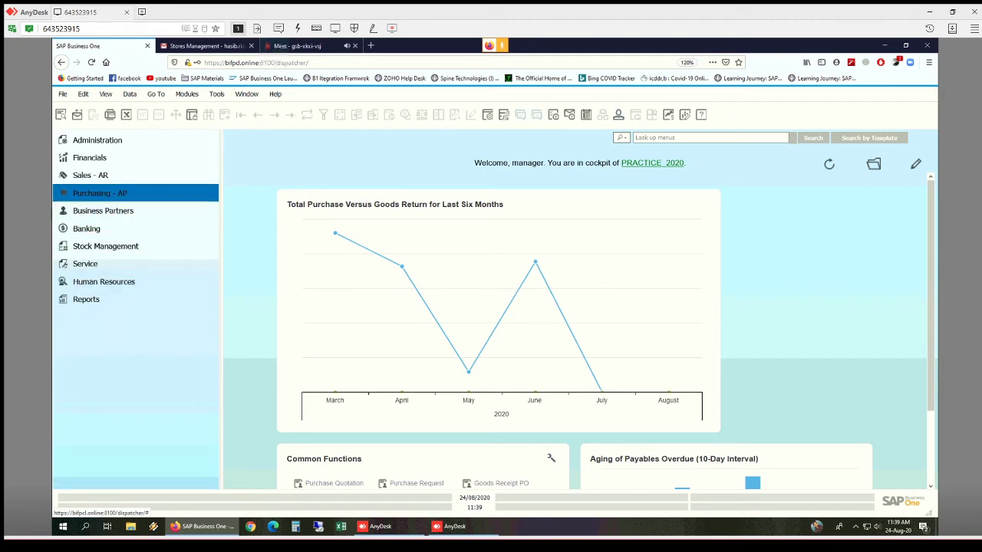
pyautogui.press('Right')
pyautogui.press('Down')
pyautogui.press('Down')
pyautogui.press('Down')
pyautogui.press('Down')
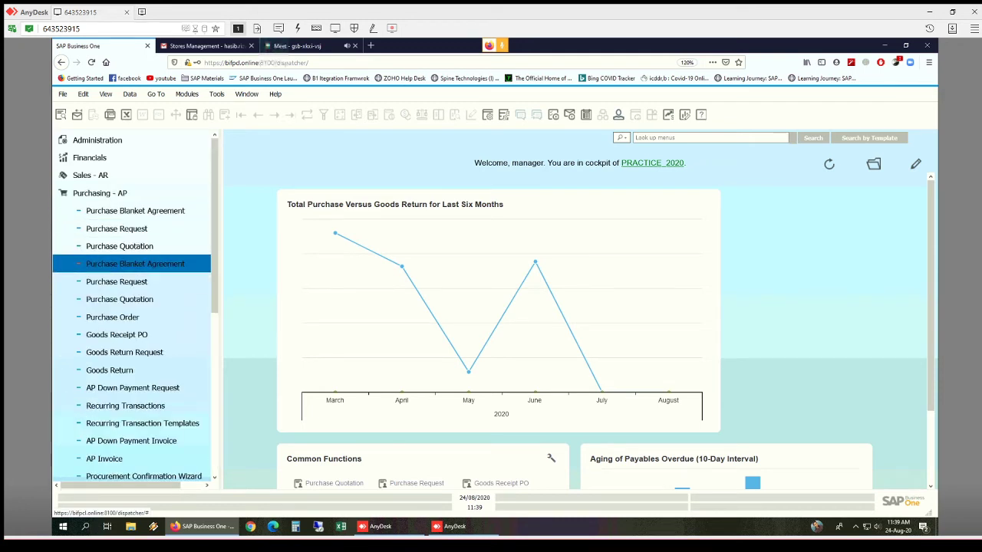
pyautogui.press('Down')
pyautogui.press('Down')
pyautogui.press('Down')
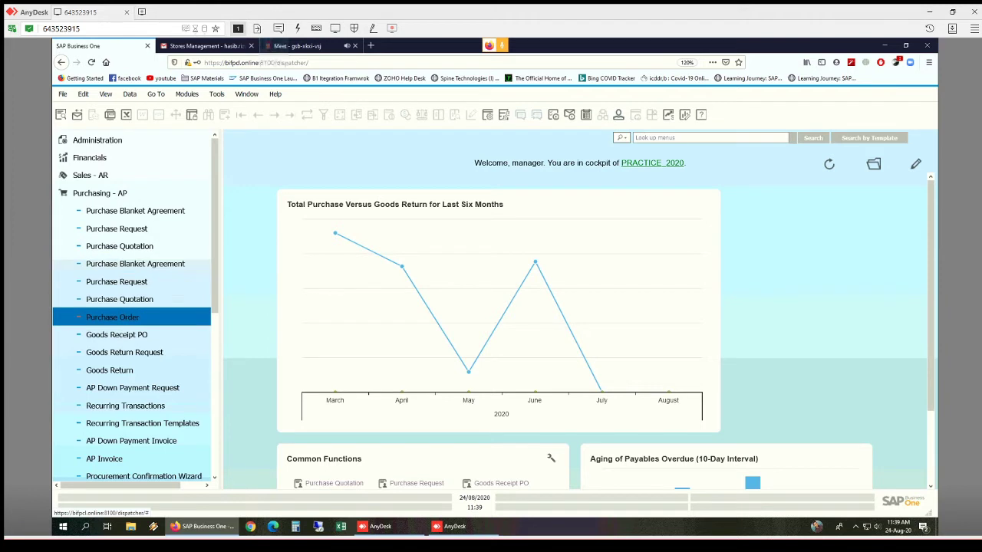
pyautogui.press('Return')
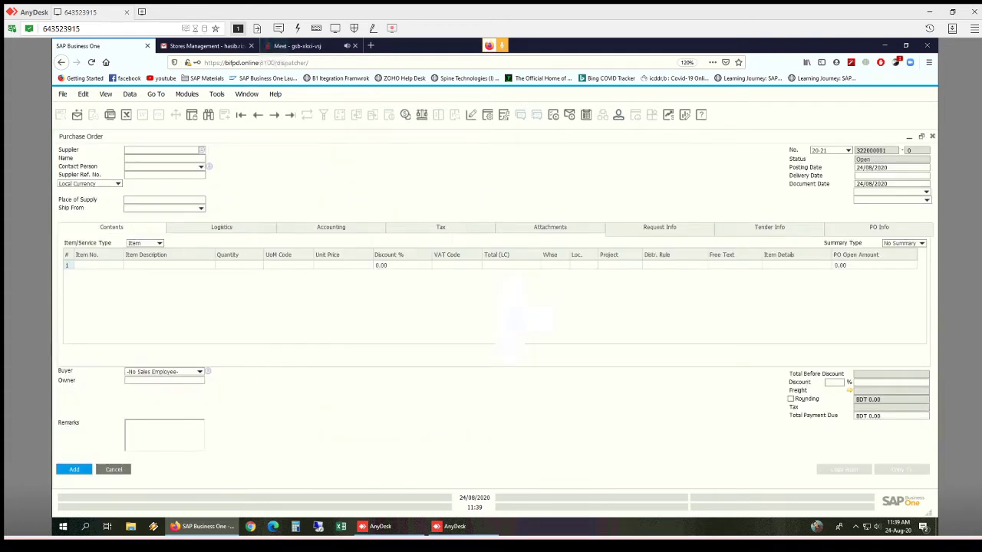
# - Look at the Item/Service type choices, keeping the document type as Item
pyautogui.hotkey('alt', 'Down')
pyautogui.press('Down')
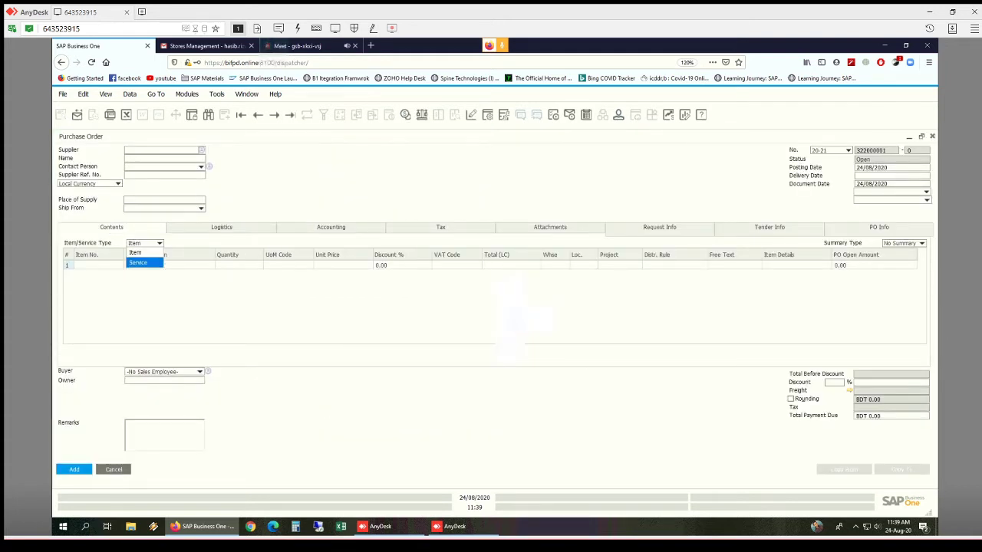
pyautogui.press('Escape')
pyautogui.press('Escape')
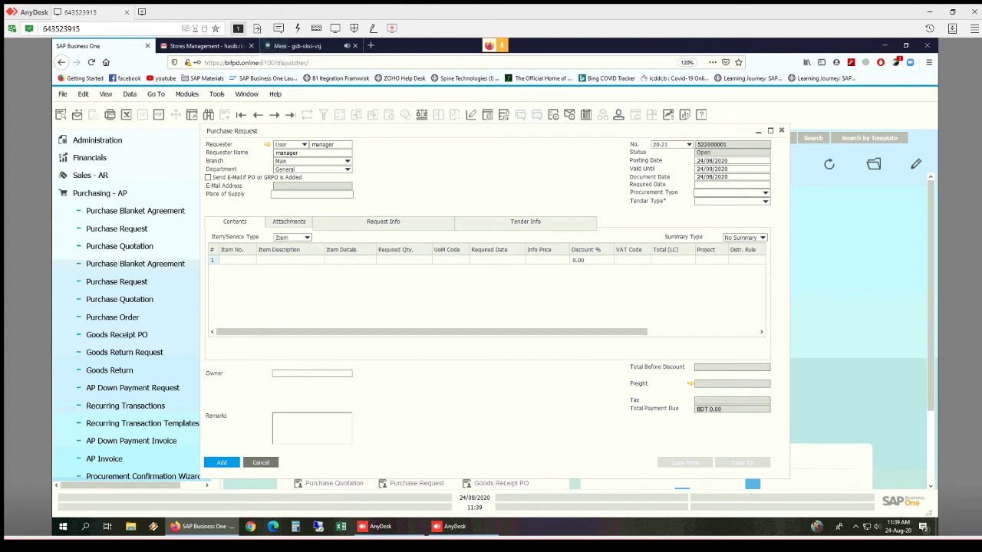
# - Try the item lookup on row 1 by typing 3, then discard the unsaved entry
pyautogui.click(238, 260)
pyautogui.press('Tab')
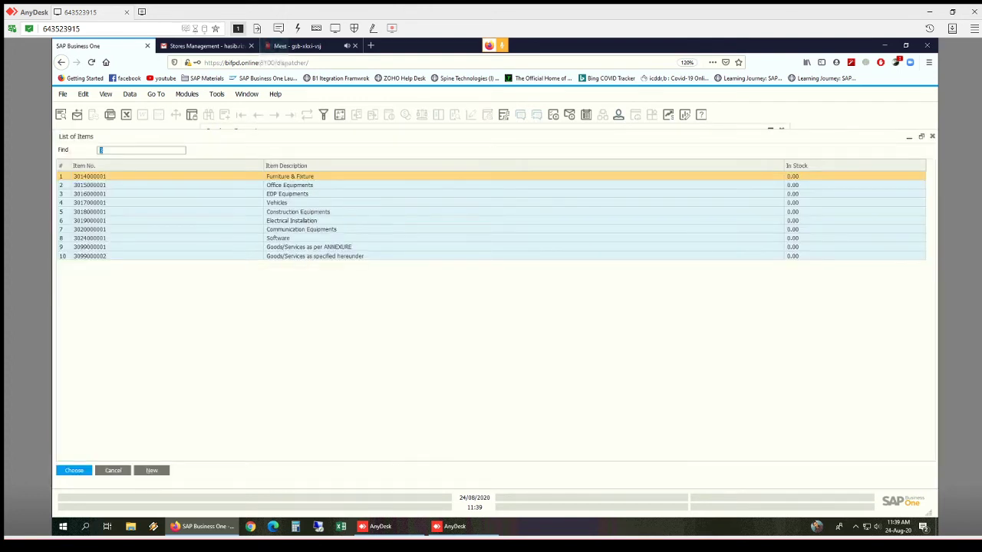
pyautogui.write('3')
pyautogui.press('Escape')
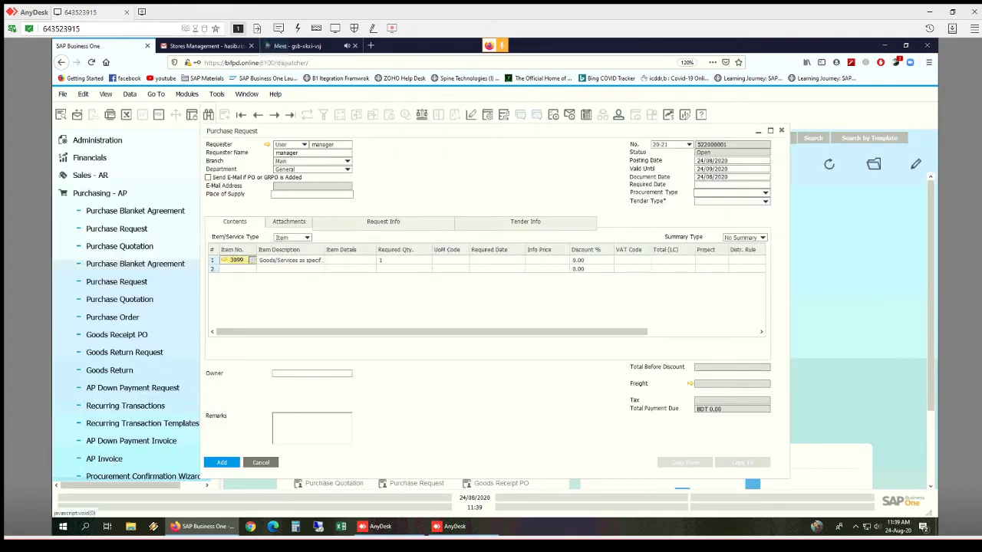
pyautogui.press('Escape')
pyautogui.press('Return')
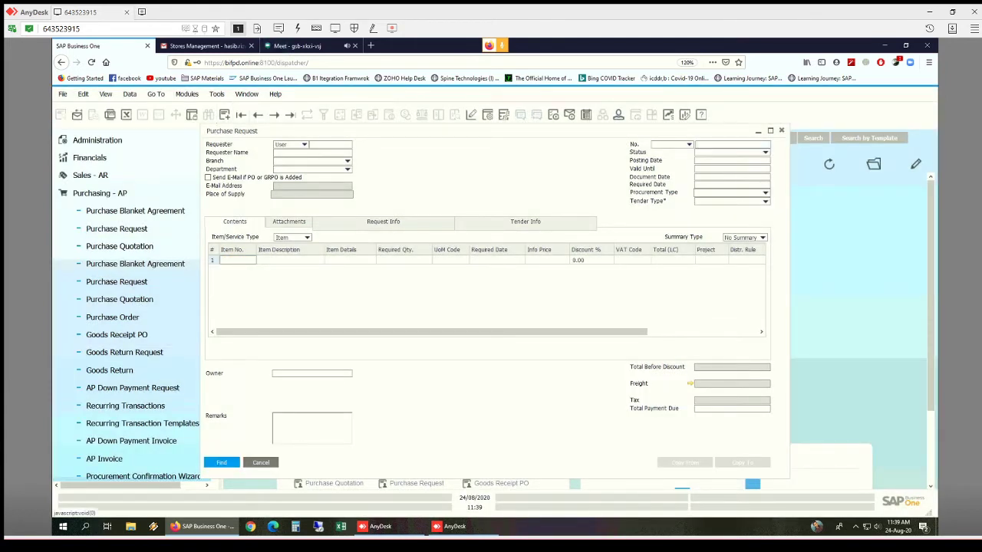
# - Switch the request's Item/Service Type to Service, then back to Item
pyautogui.click(292, 237)
pyautogui.click(283, 254)
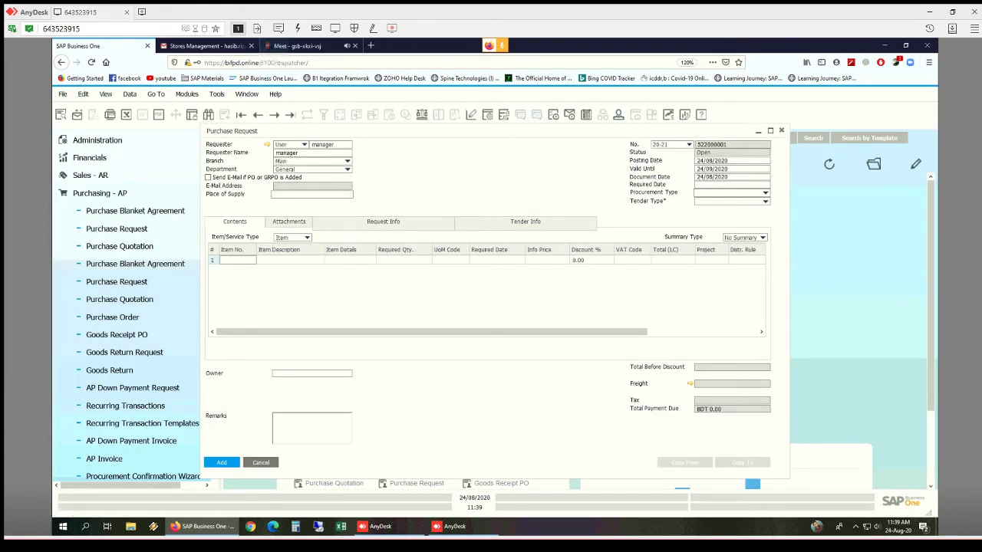
pyautogui.click(242, 261)
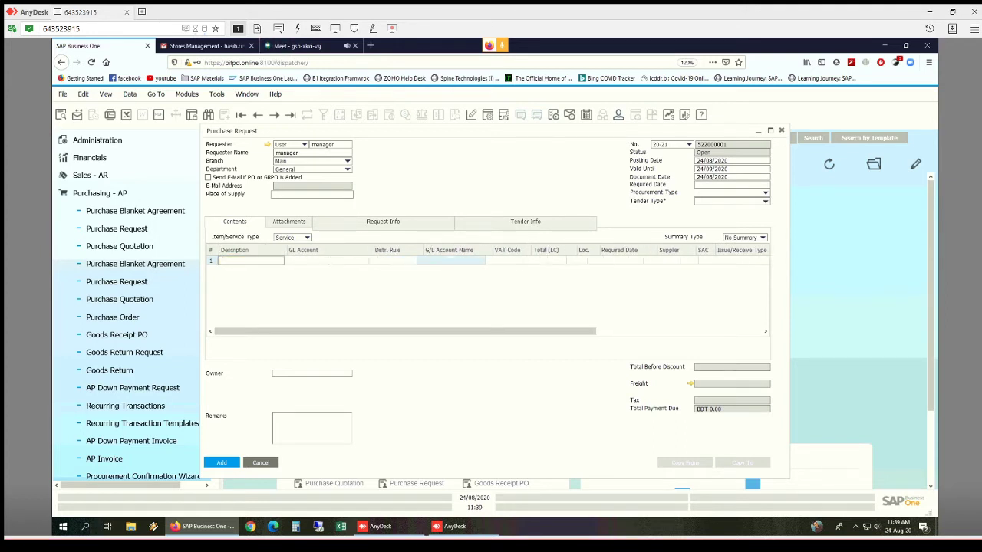
pyautogui.click(292, 237)
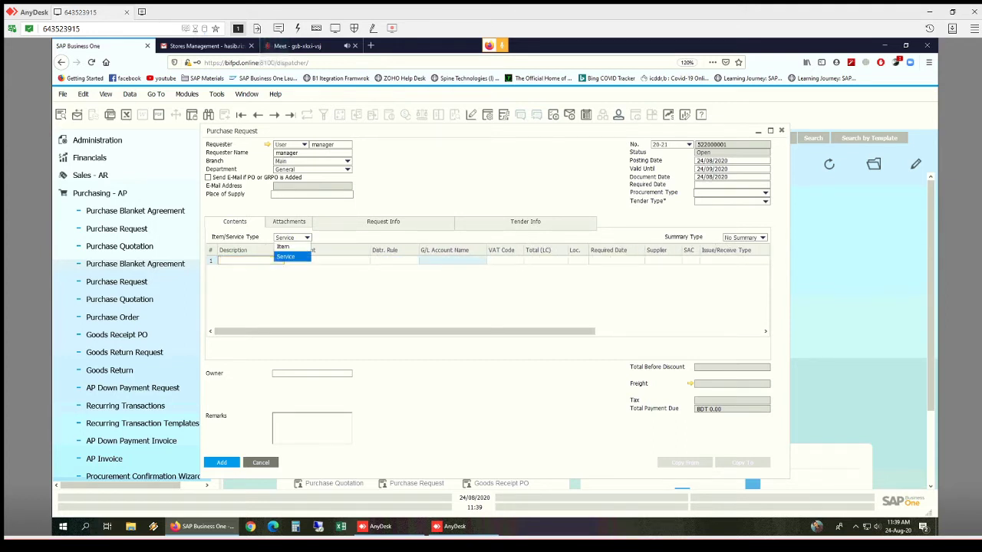
pyautogui.click(287, 246)
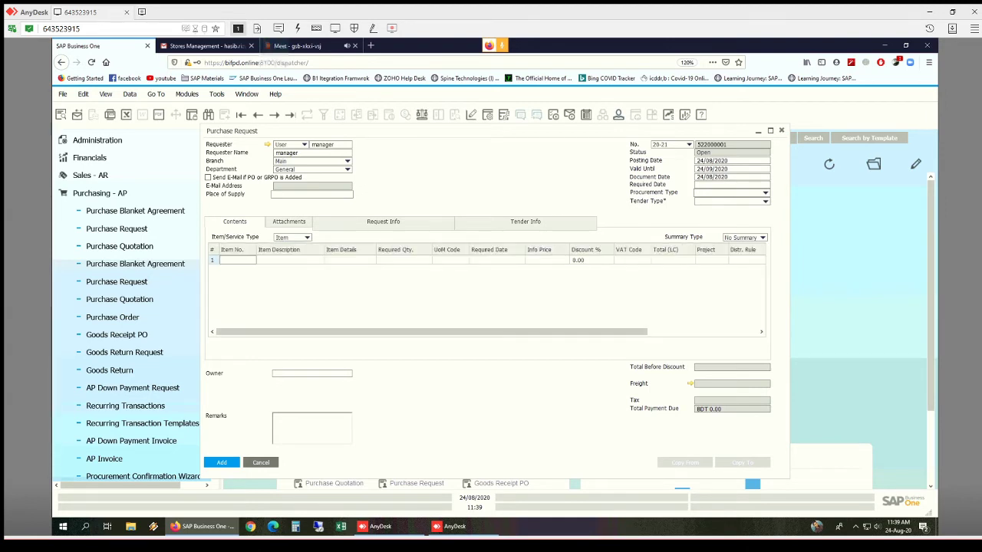
pyautogui.click(236, 260)
pyautogui.write('e')
pyautogui.press('Tab')
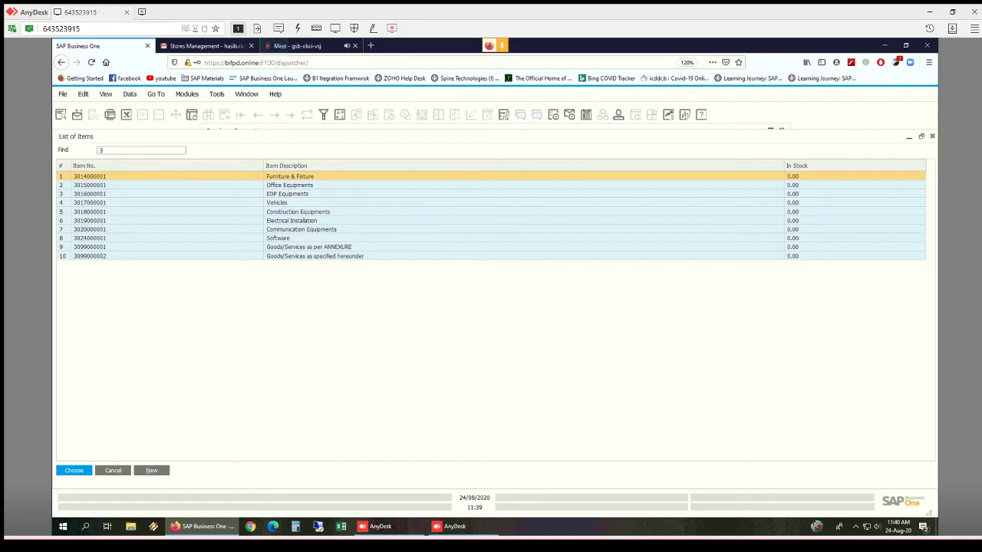
pyautogui.click(315, 256)
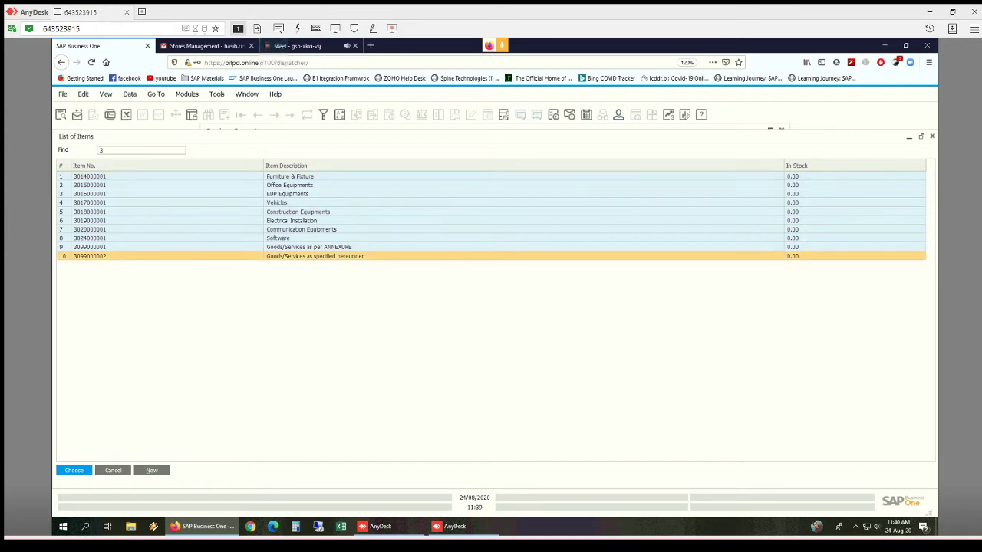
pyautogui.press('Return')
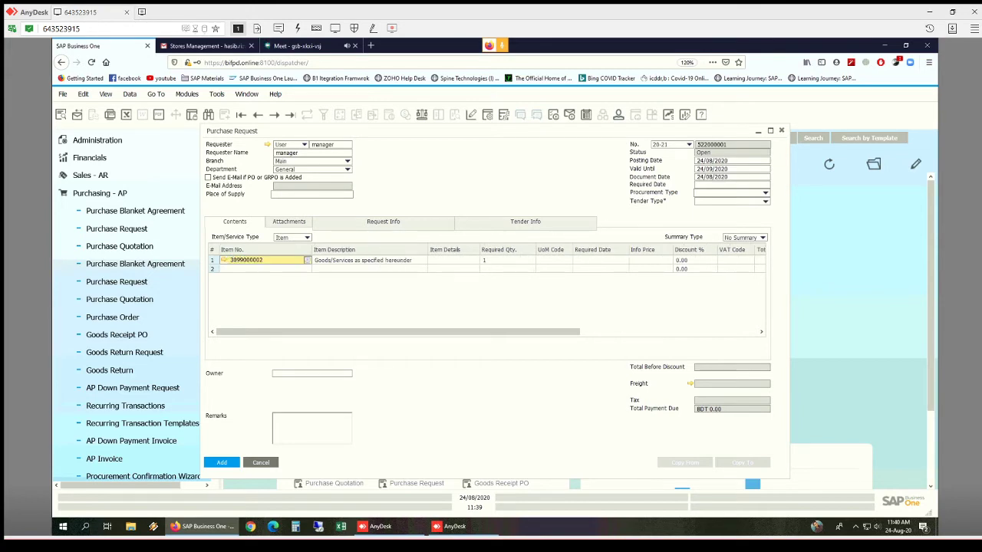
pyautogui.click(265, 268)
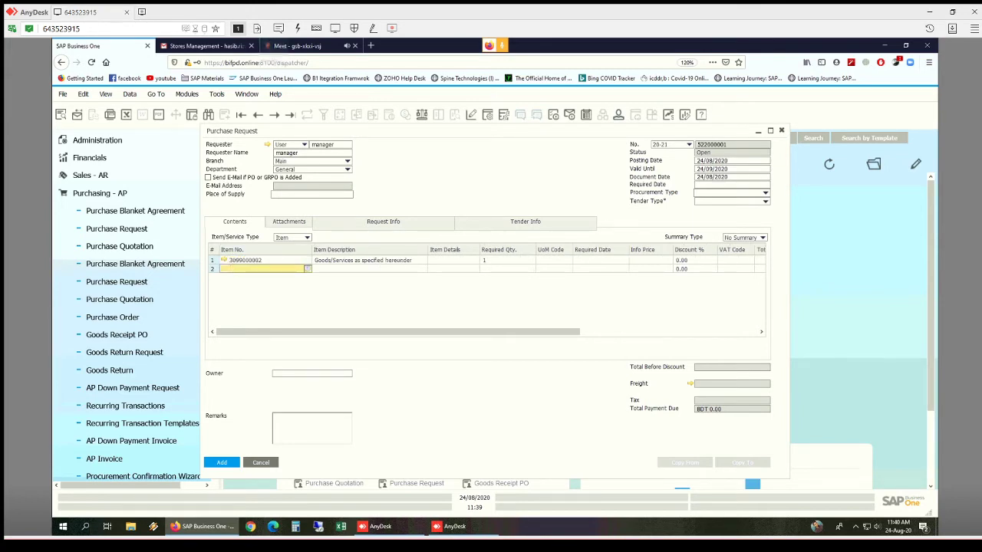
pyautogui.press('Escape')
# - Decline saving the Purchase Request and open a new Goods Receipt under Stock Transactions
pyautogui.press('n')
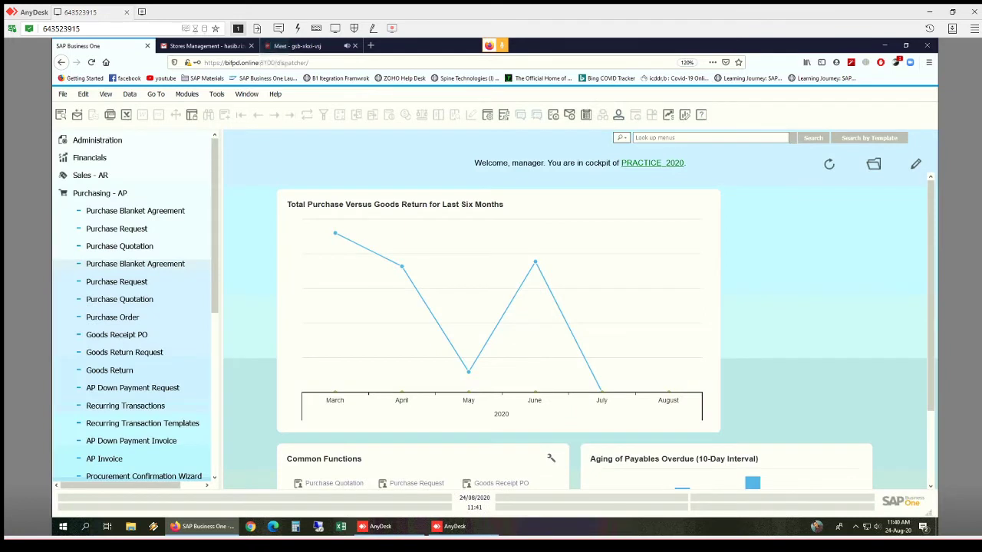
pyautogui.click(100, 193)
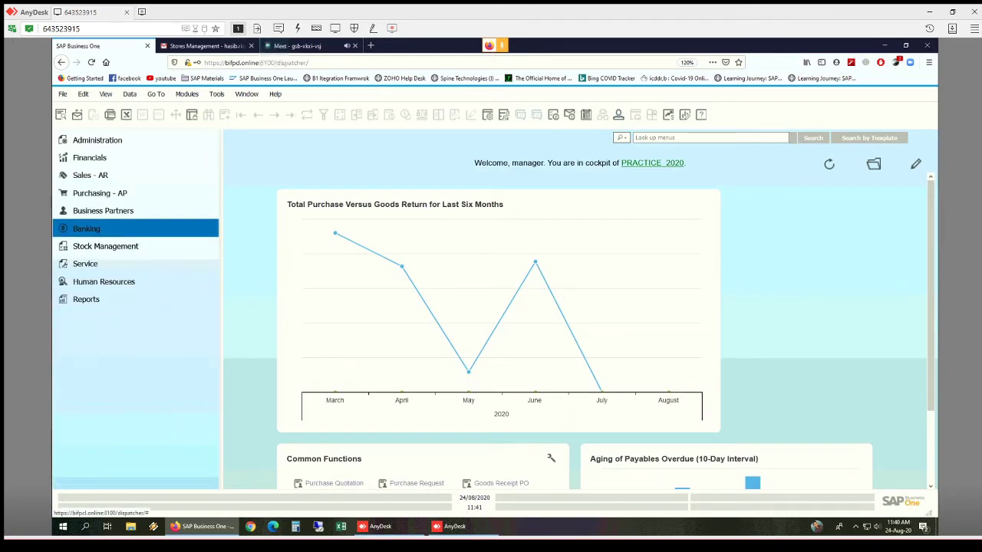
pyautogui.click(105, 245)
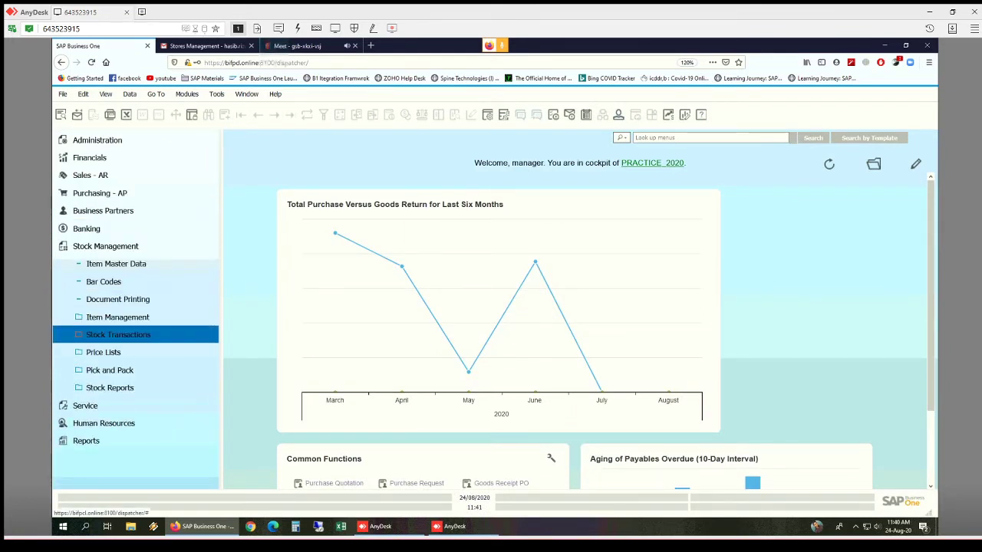
pyautogui.click(118, 334)
pyautogui.click(123, 352)
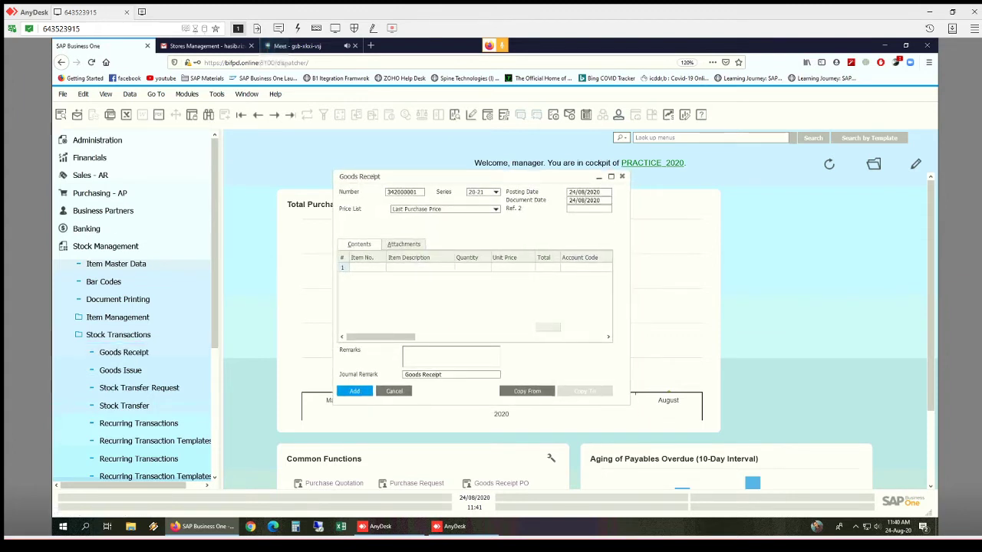
# - Choose LAN Cable, Keyboard and Mouse from the item list as the receipt's lines
pyautogui.click(366, 267)
pyautogui.press('Tab')
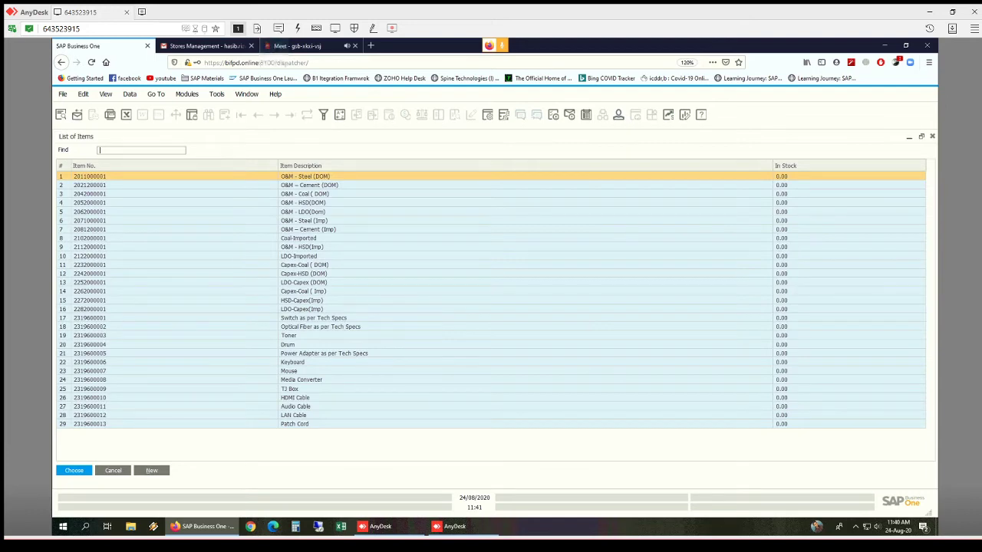
pyautogui.press('Escape')
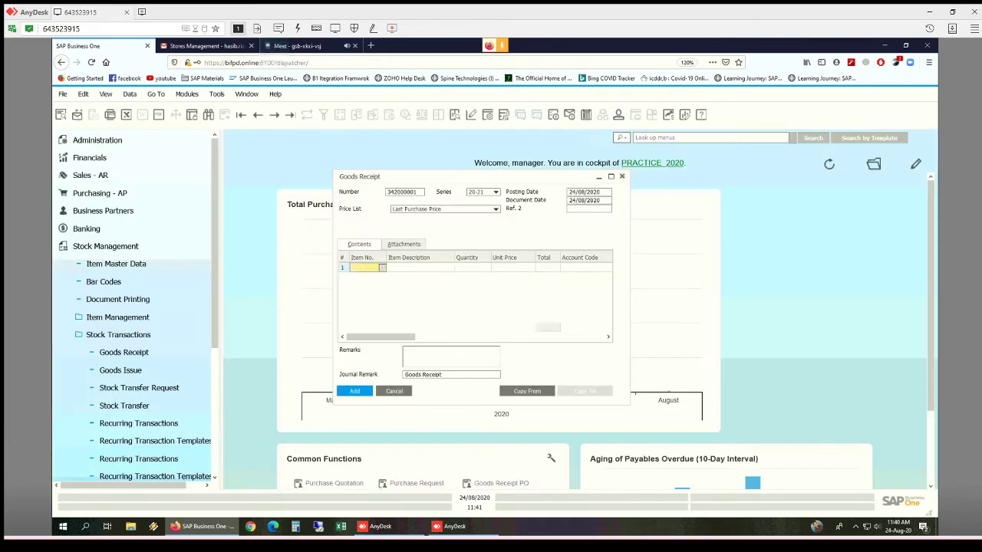
pyautogui.press('Tab')
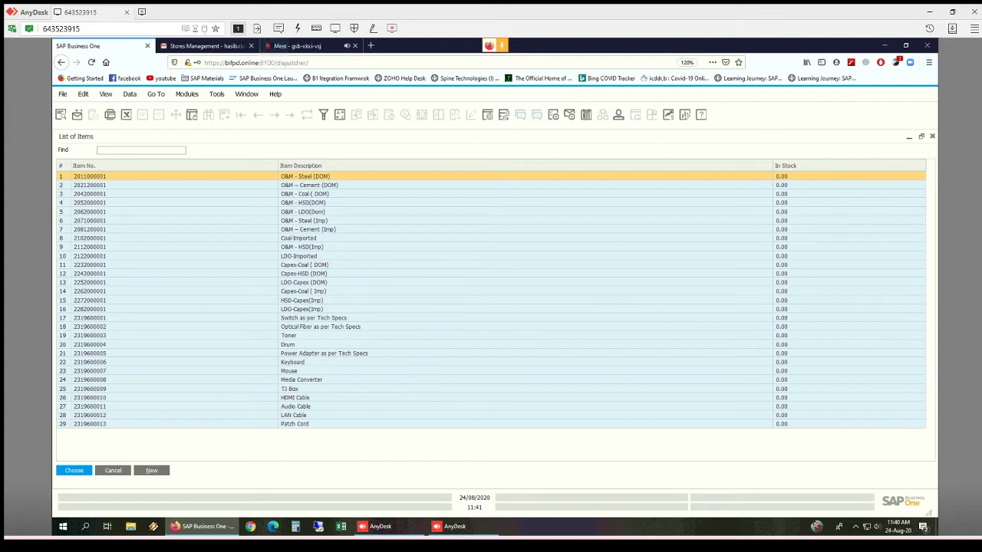
pyautogui.click(293, 415)
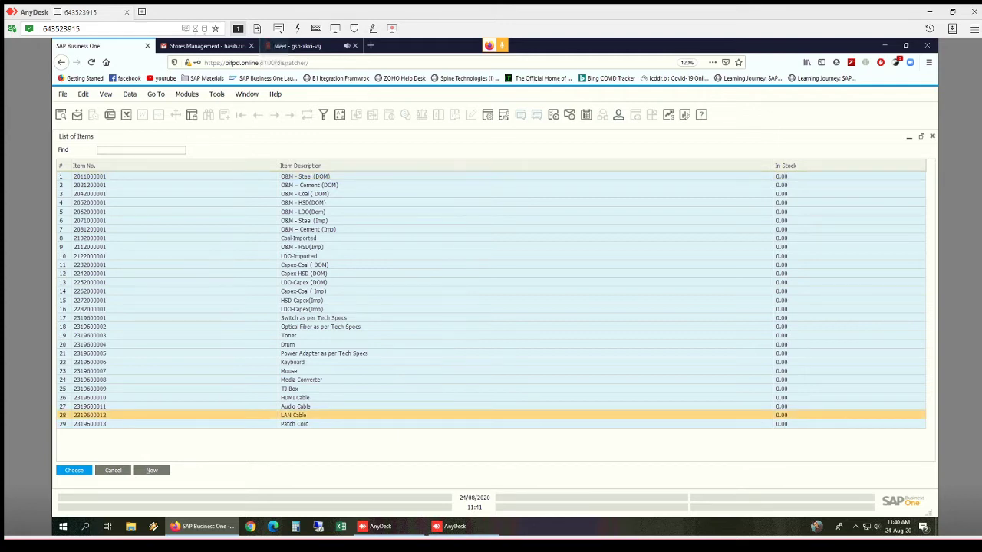
pyautogui.keyDown('ctrl'); pyautogui.click(292, 362); pyautogui.keyUp('ctrl')
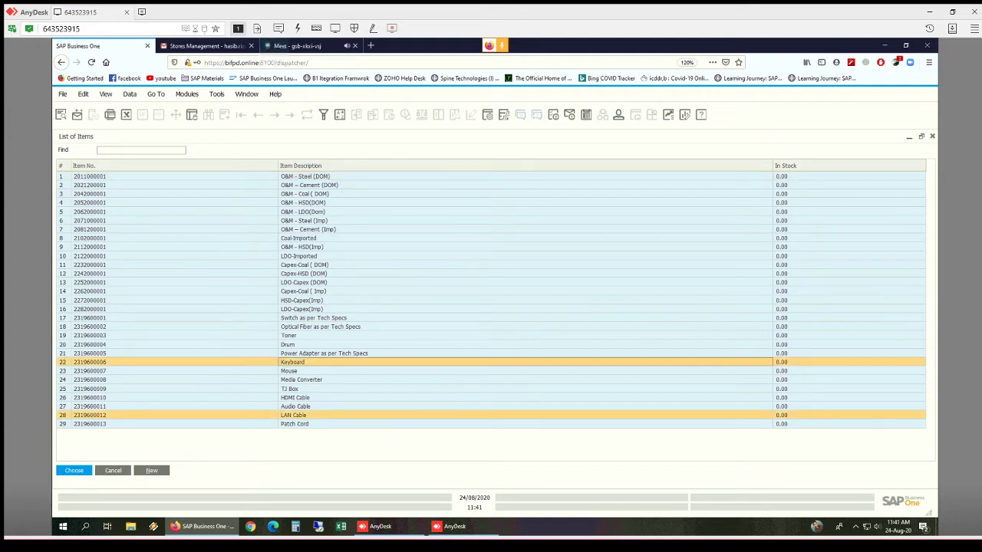
pyautogui.keyDown('ctrl'); pyautogui.click(289, 370); pyautogui.keyUp('ctrl')
pyautogui.press('Return')
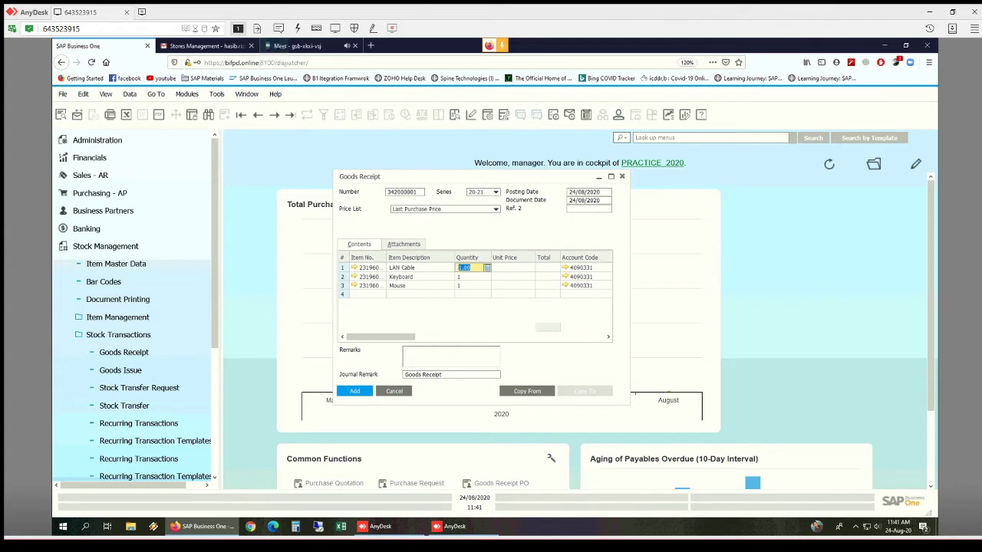
# - Enter quantities 201 for LAN Cable, 5 for Keyboard and 5 for Mouse
pyautogui.press('Tab')
pyautogui.hotkey('shift', 'Tab')
pyautogui.write('201')
pyautogui.press('Down')
pyautogui.write('5')
pyautogui.press('Down')
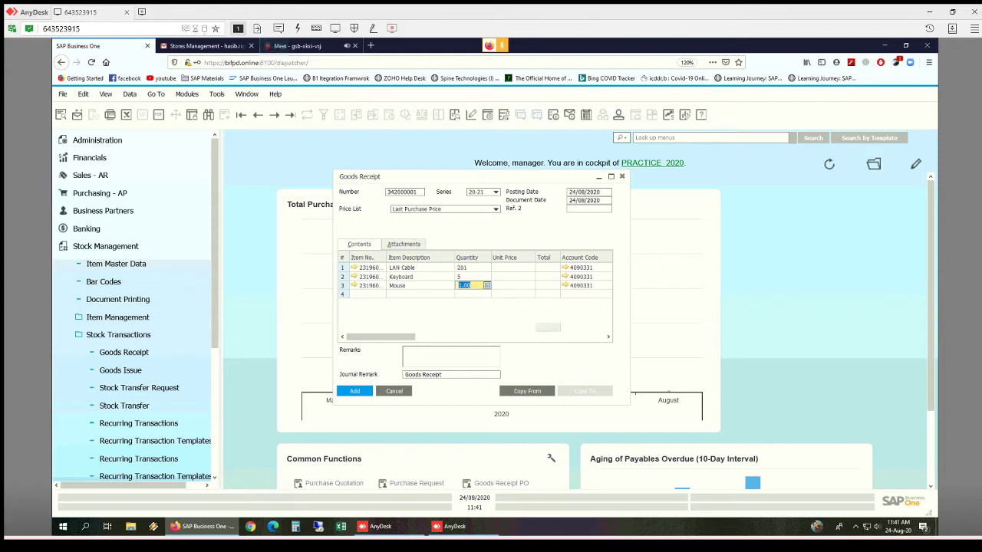
pyautogui.write('5')
pyautogui.press('Tab')
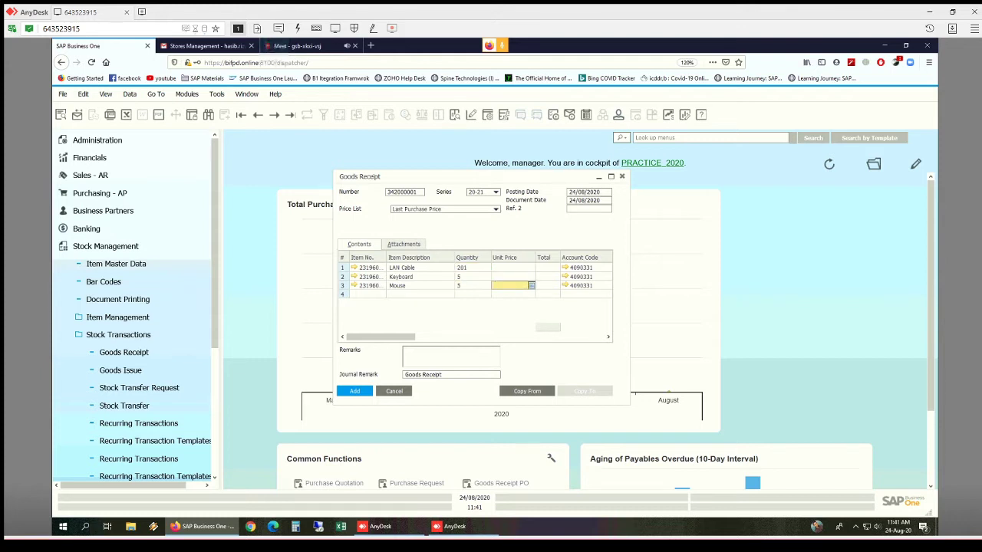
# - Correct the LAN Cable quantity to 200 and add the remark 'Dummy Entry For Testing'
pyautogui.moveTo(398, 177); pyautogui.dragTo(306, 151)
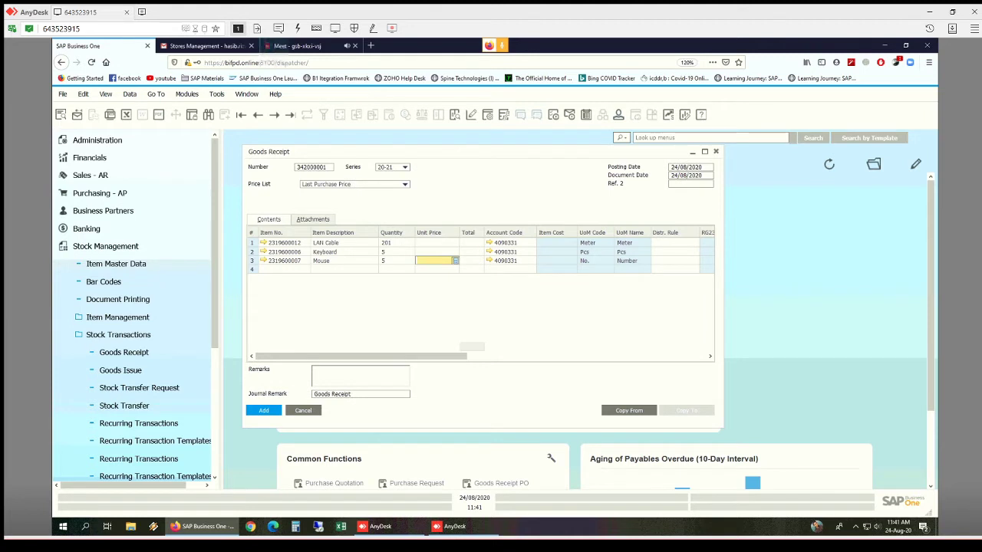
pyautogui.click(434, 243)
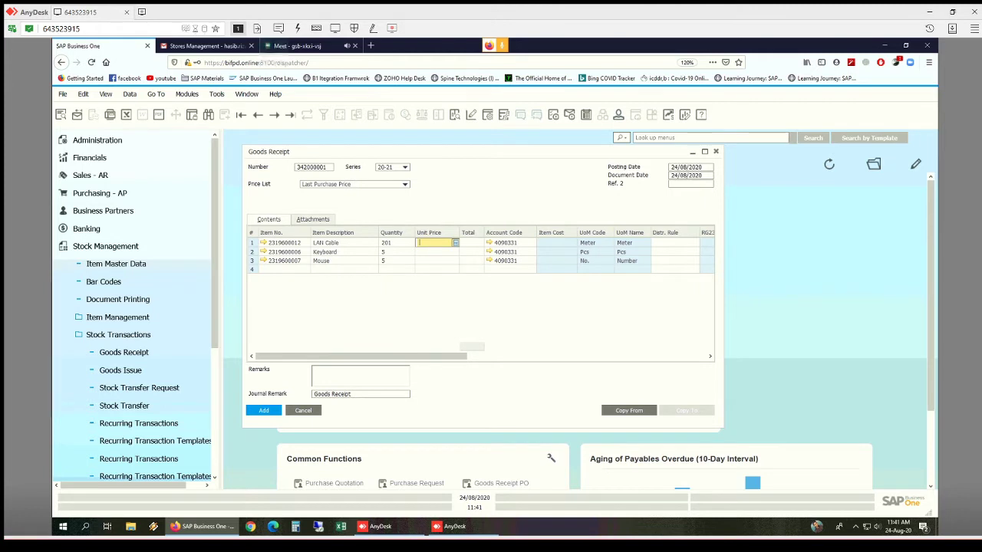
pyautogui.click(392, 242)
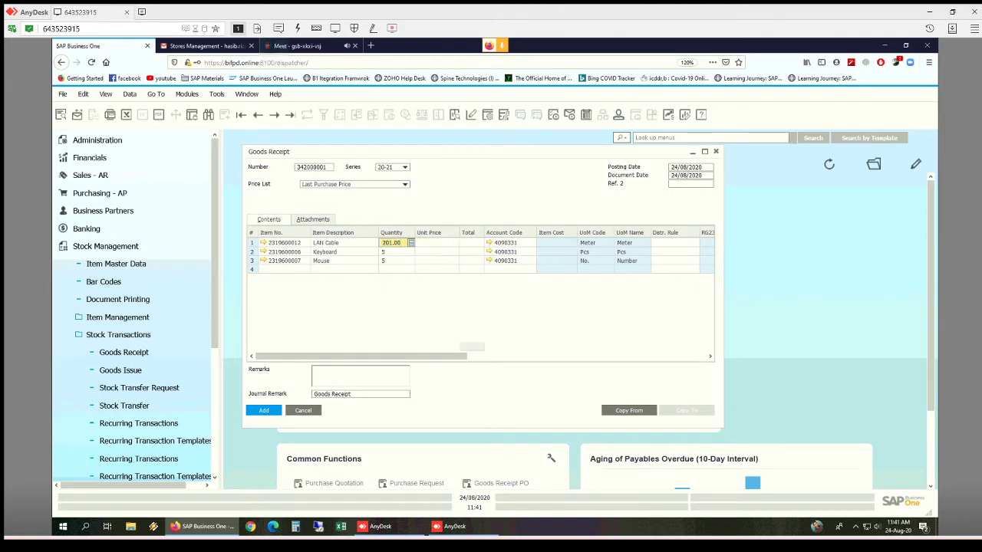
pyautogui.press('BackSpace')
pyautogui.press('BackSpace')
pyautogui.press('BackSpace')
pyautogui.press('Tab')
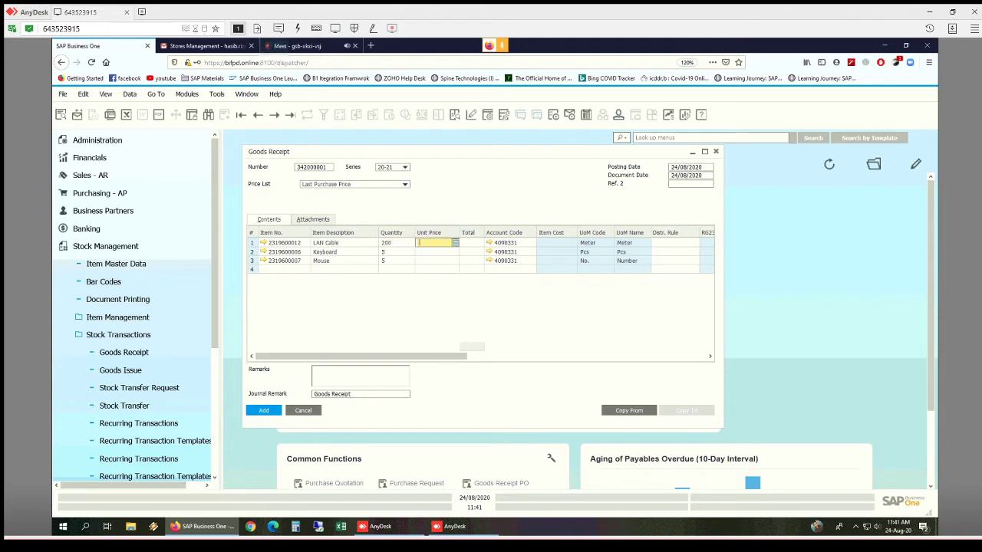
pyautogui.click(314, 370)
pyautogui.write('Dummy Entry Fo')
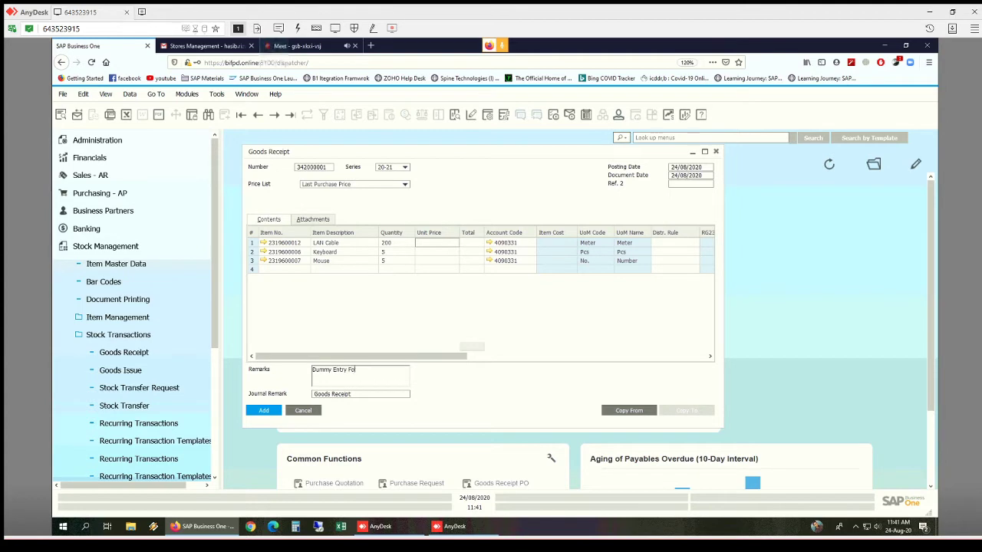
pyautogui.write('r Testing')
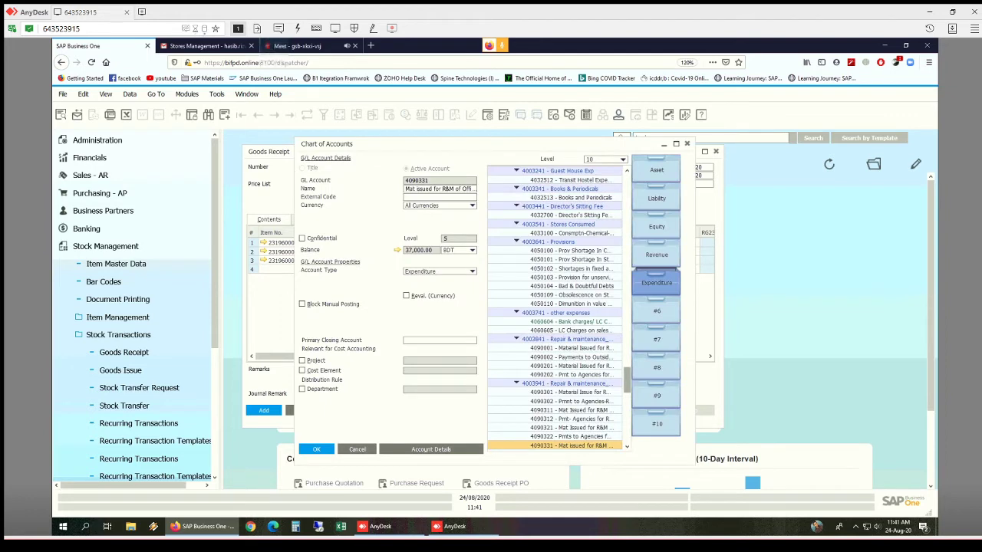
# - Look through the Expenditure accounts around 4090331, moving the chart window off the receipt
pyautogui.scroll(-3, 558, 307)
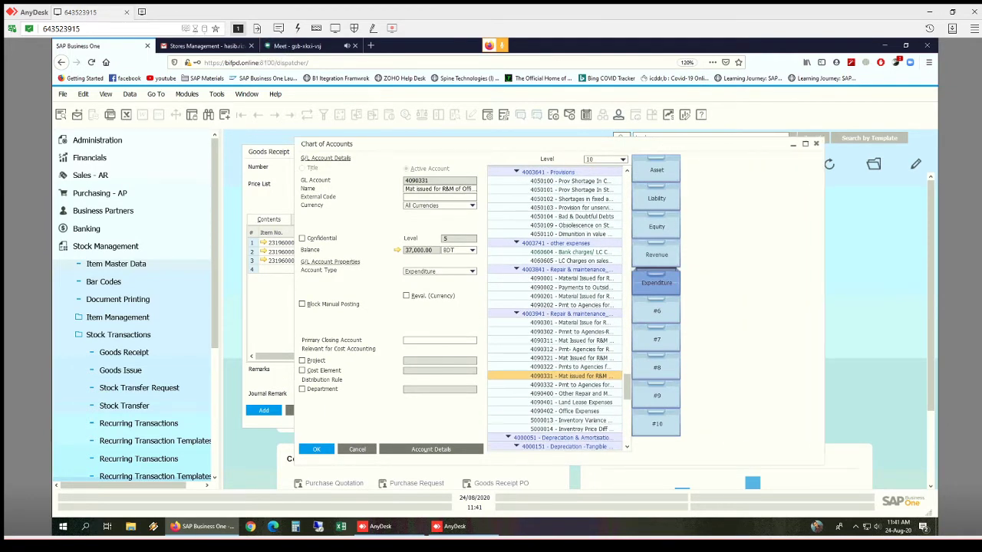
pyautogui.scroll(-5, 623, 307)
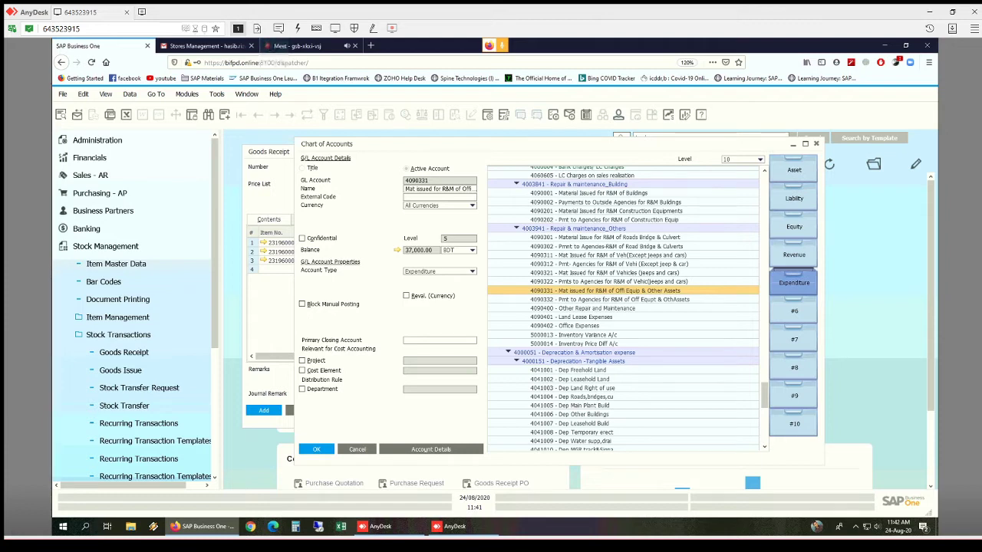
pyautogui.moveTo(345, 143); pyautogui.dragTo(427, 143)
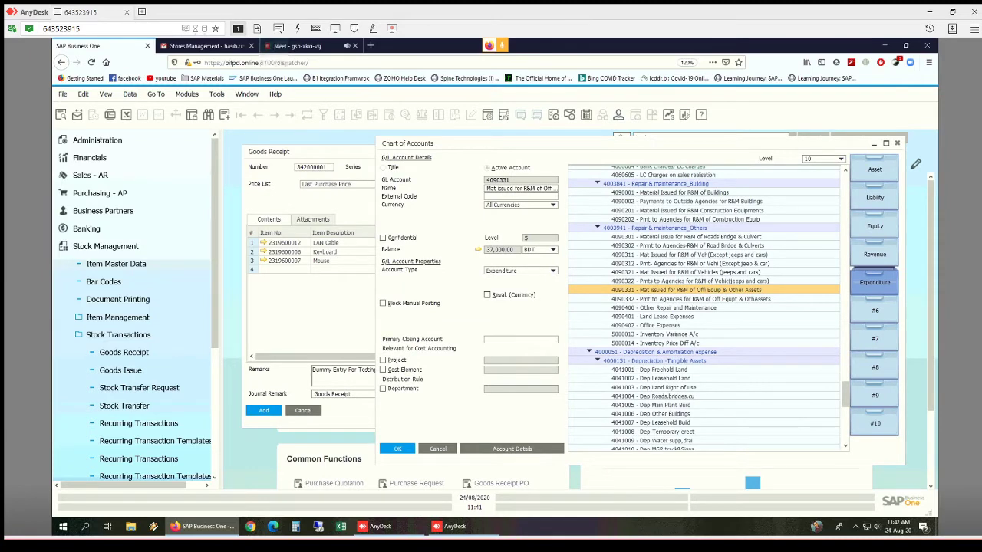
pyautogui.scroll(3, 704, 307)
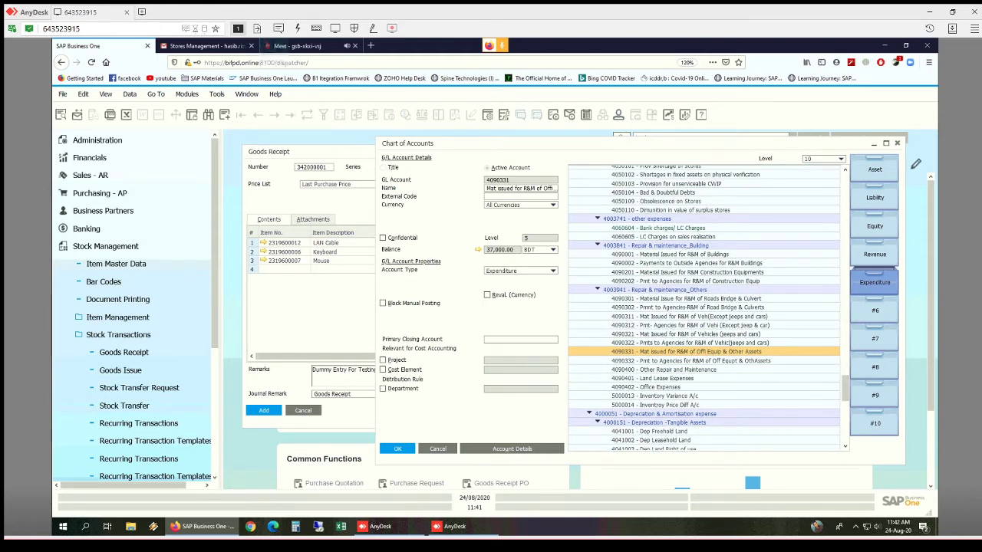
pyautogui.scroll(8, 704, 307)
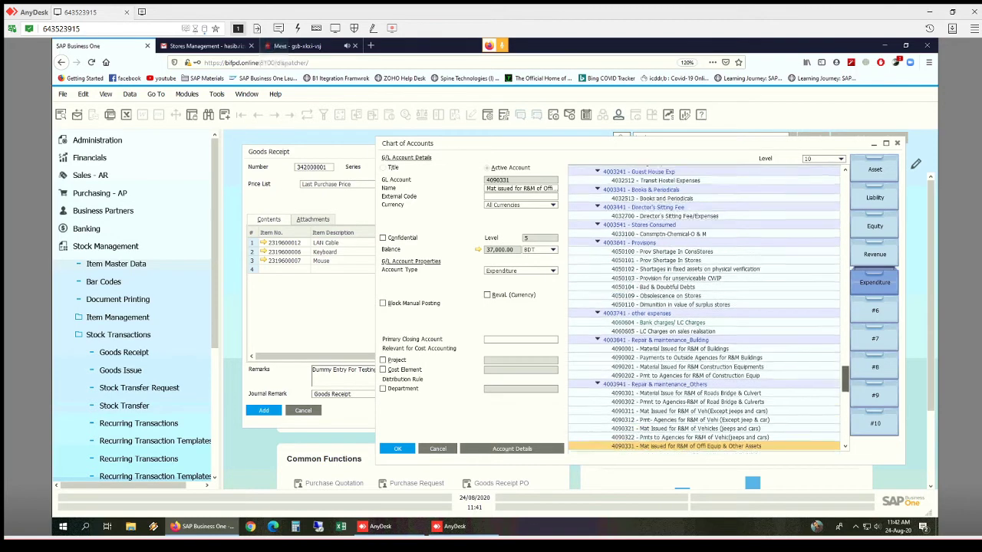
pyautogui.scroll(10, 704, 307)
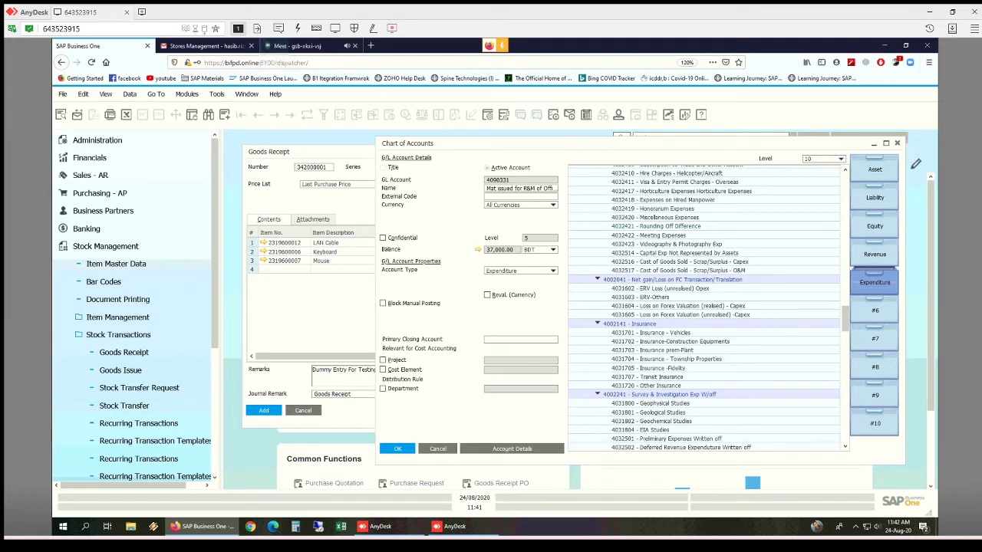
# - Show the Asset accounts drawer and scroll down and back through its accounts
pyautogui.click(875, 169)
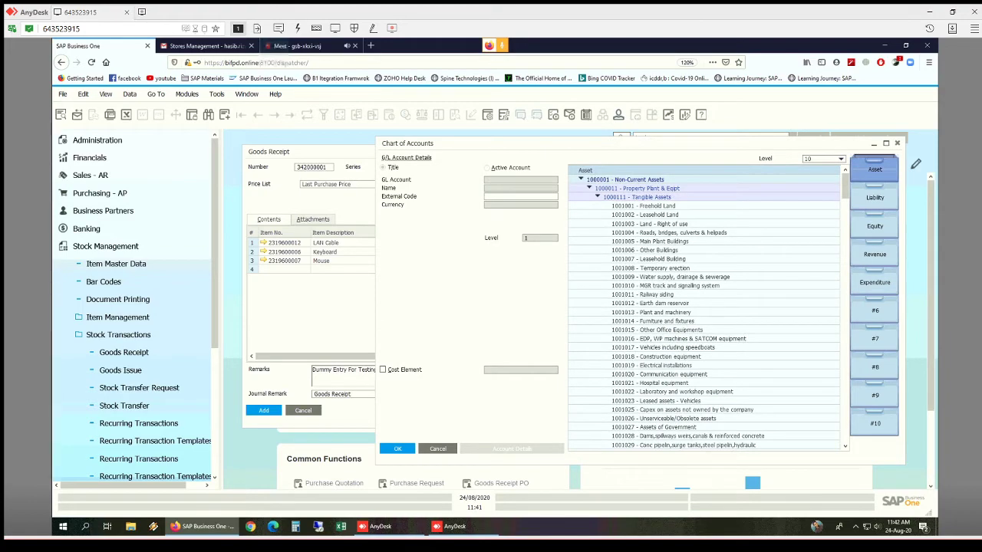
pyautogui.scroll(-8, 704, 307)
pyautogui.scroll(-8, 704, 306)
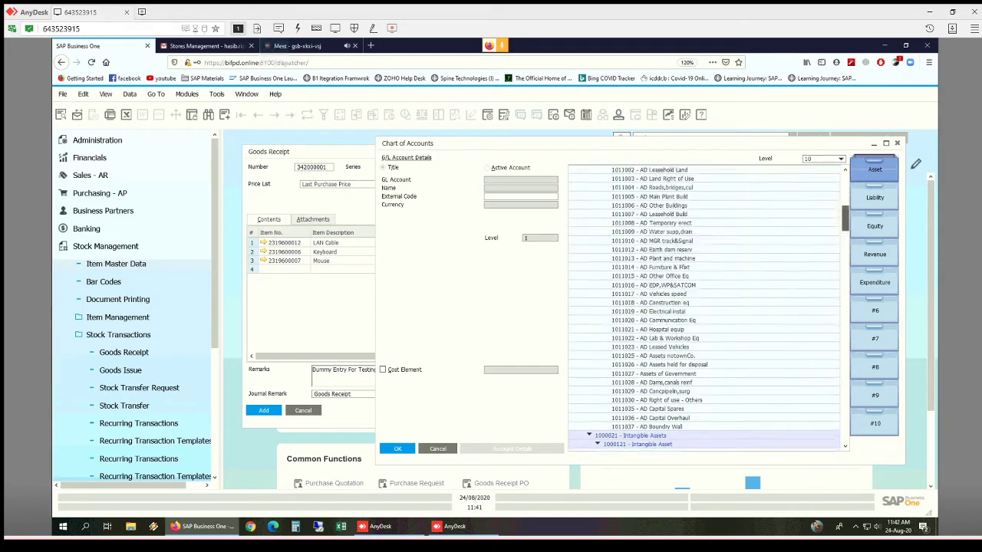
pyautogui.scroll(-10, 704, 307)
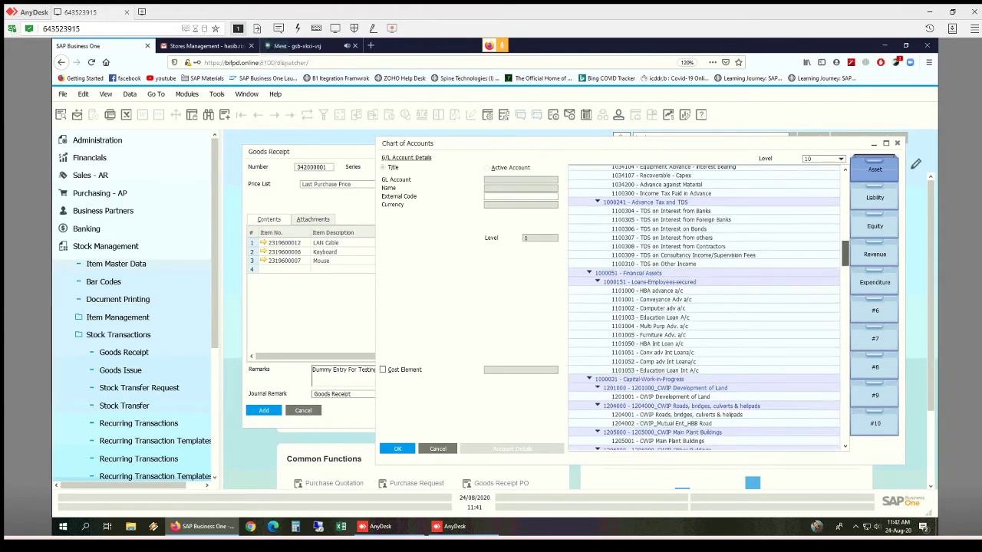
pyautogui.scroll(-10, 704, 307)
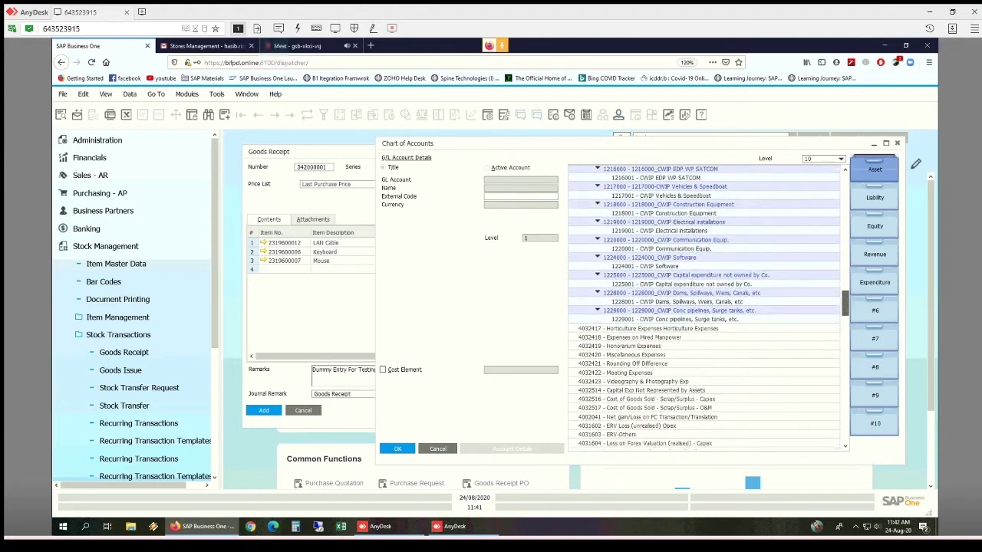
pyautogui.scroll(-10, 703, 306)
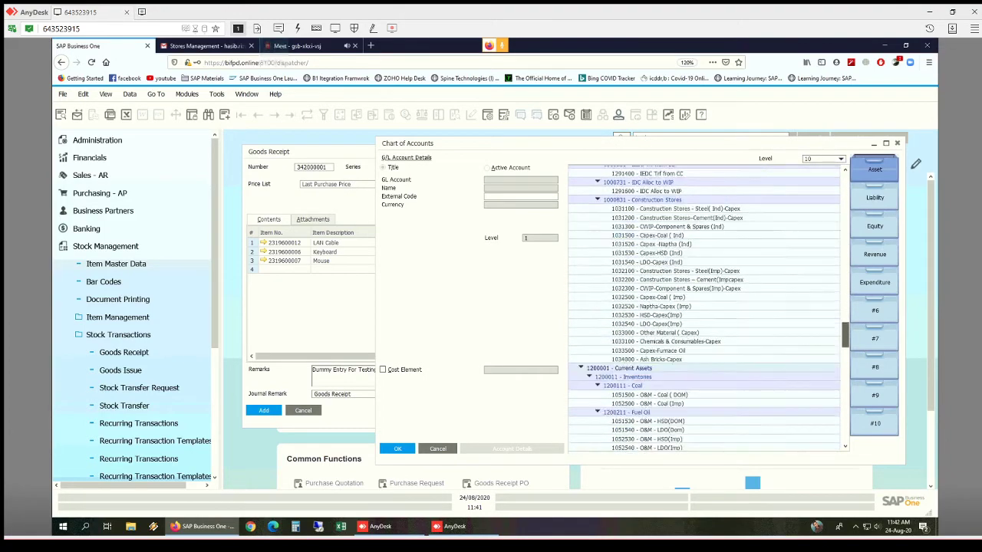
pyautogui.scroll(-7, 704, 306)
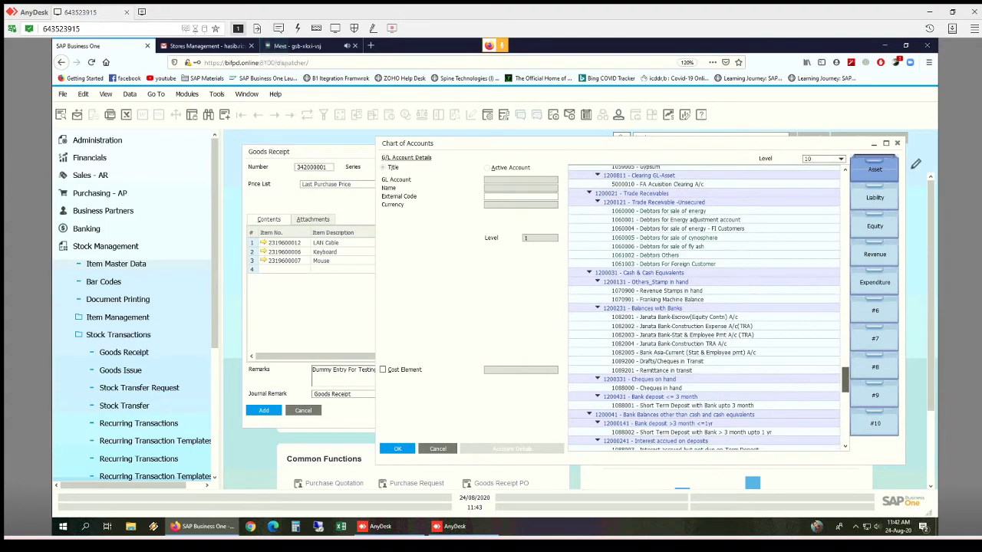
pyautogui.scroll(-6, 704, 307)
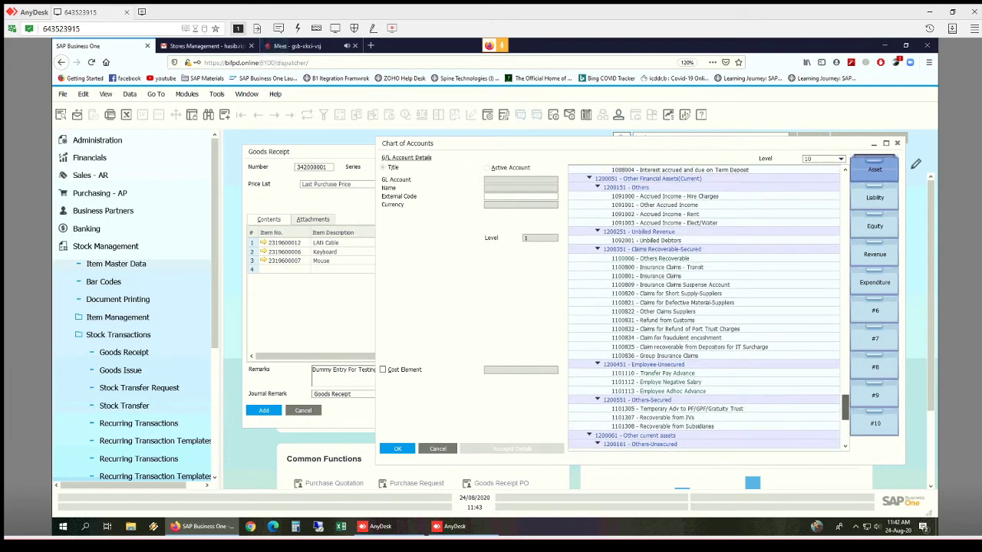
pyautogui.scroll(7, 703, 307)
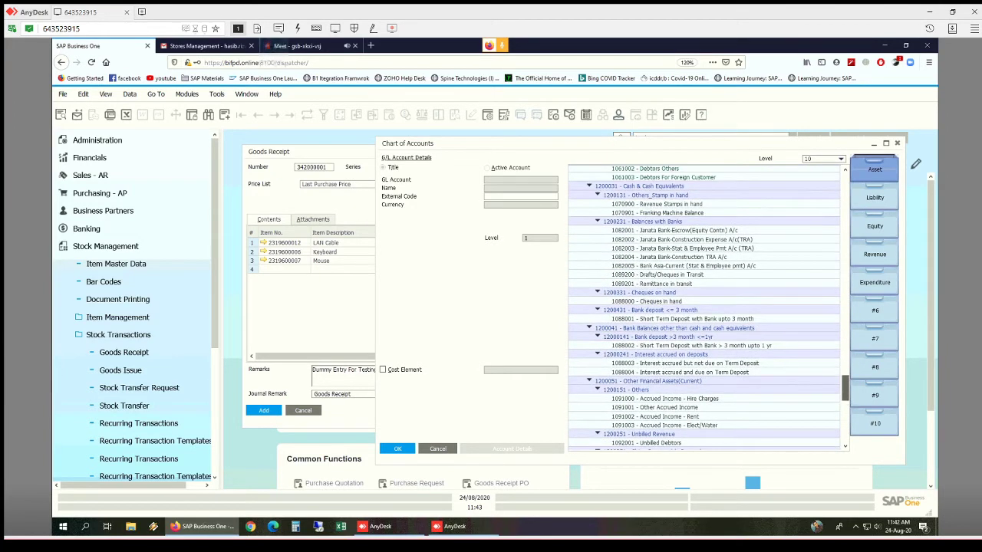
pyautogui.scroll(4, 704, 306)
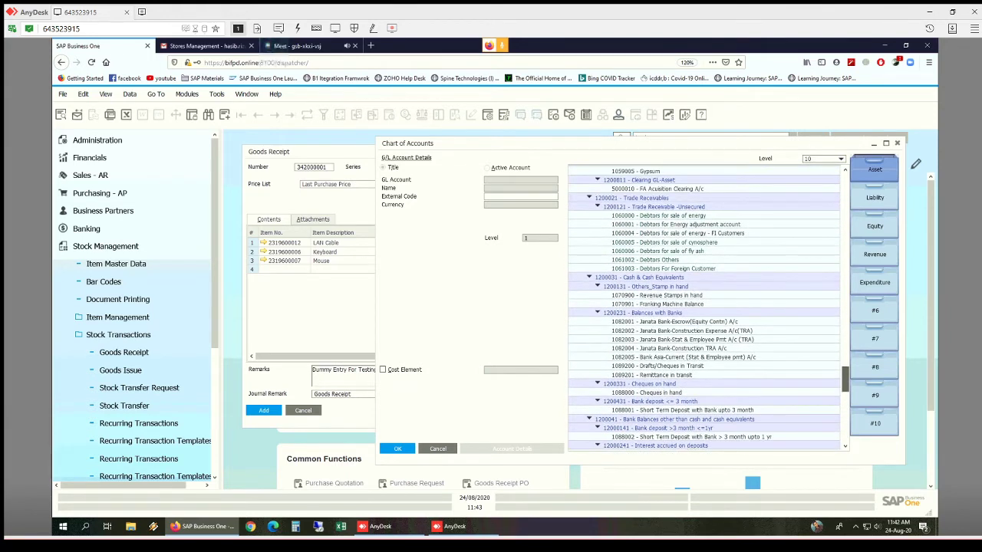
pyautogui.scroll(3, 704, 307)
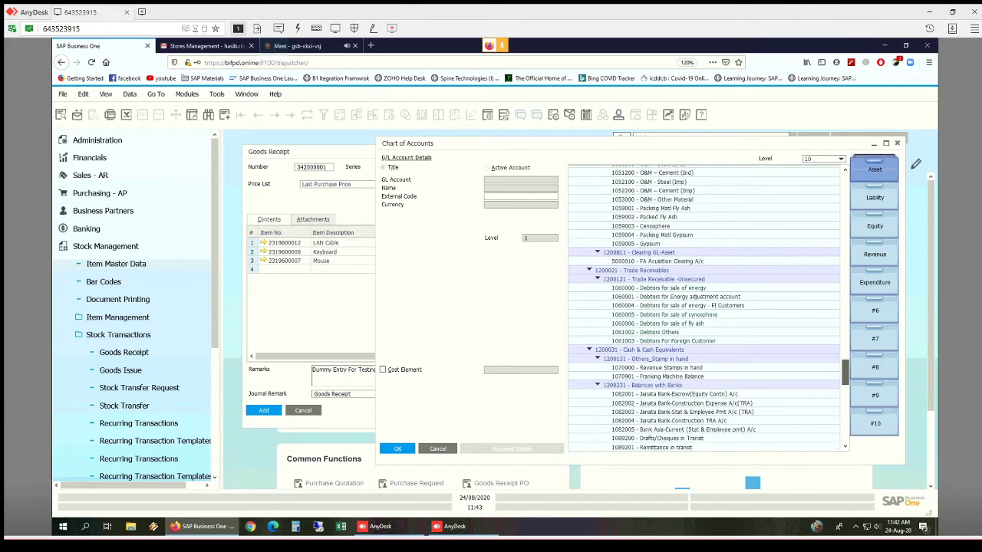
pyautogui.scroll(2, 704, 307)
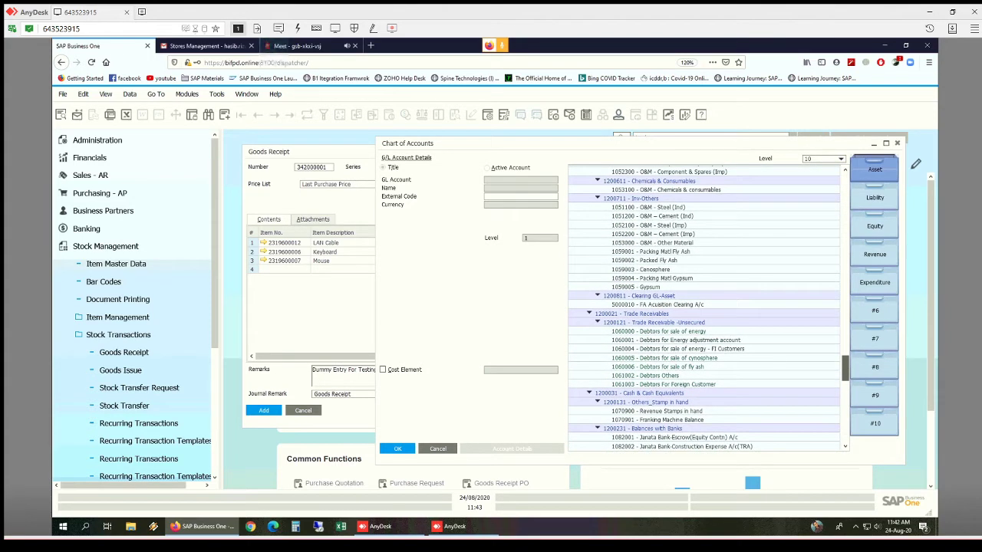
pyautogui.scroll(10, 704, 307)
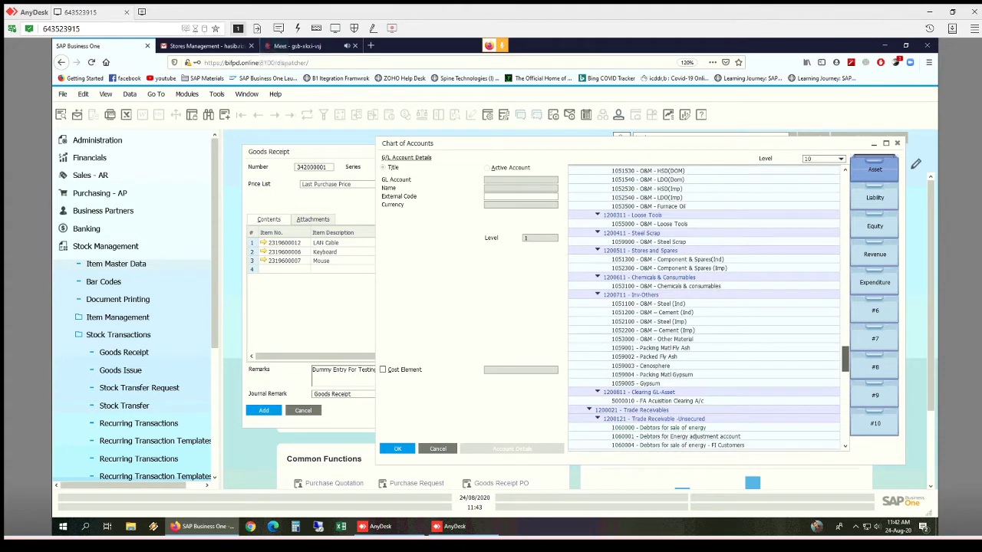
pyautogui.scroll(7, 704, 307)
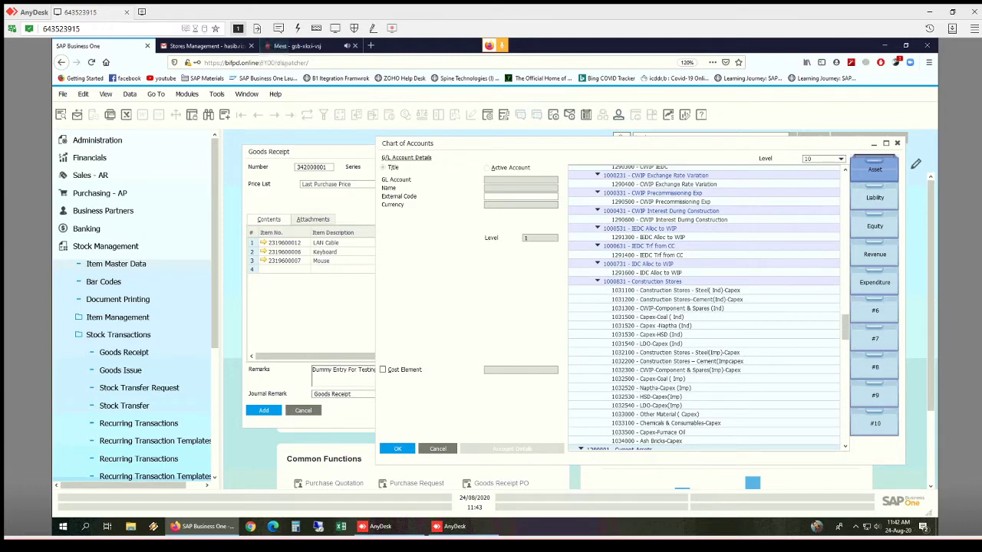
# - Close the Chart of Accounts and make a first attempt to add the receipt
pyautogui.press('Escape')
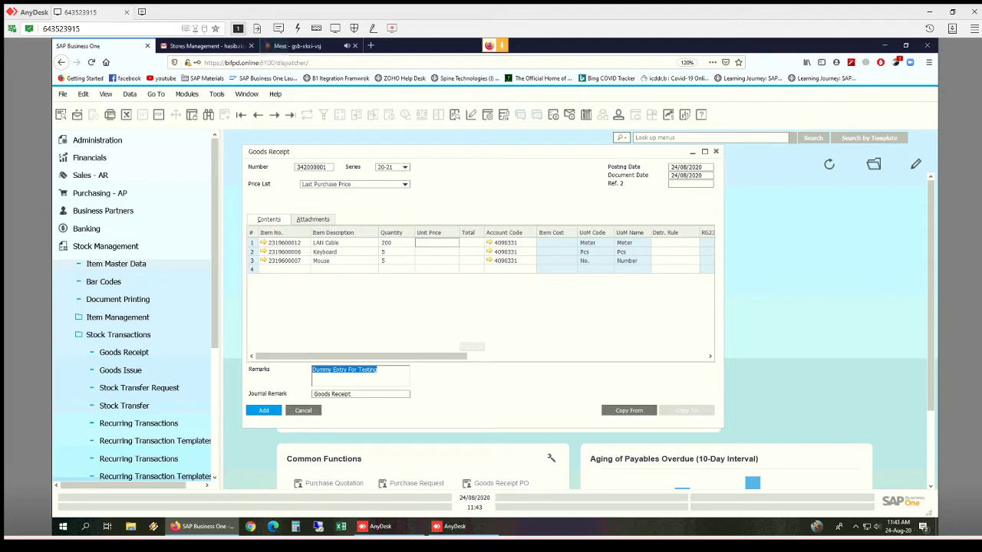
pyautogui.click(436, 242)
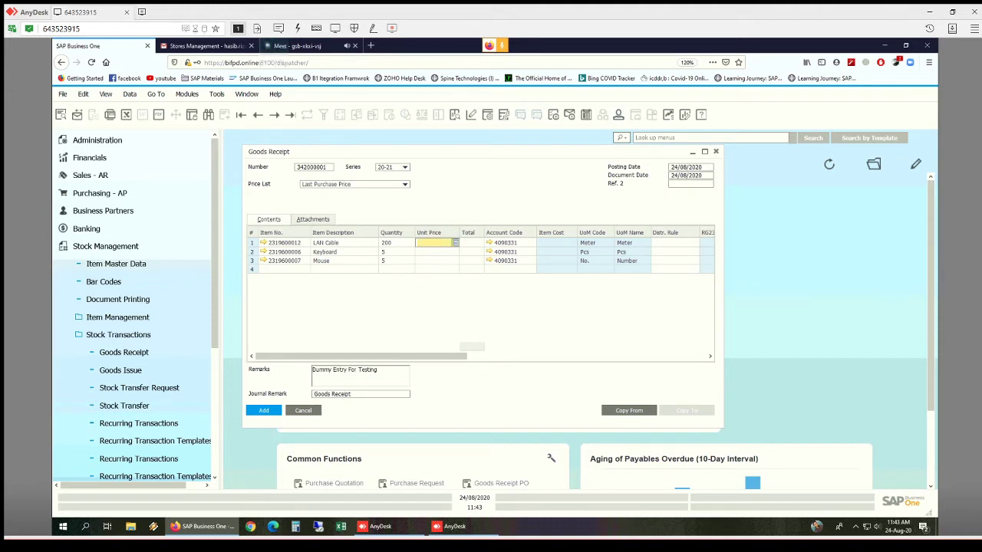
pyautogui.click(263, 410)
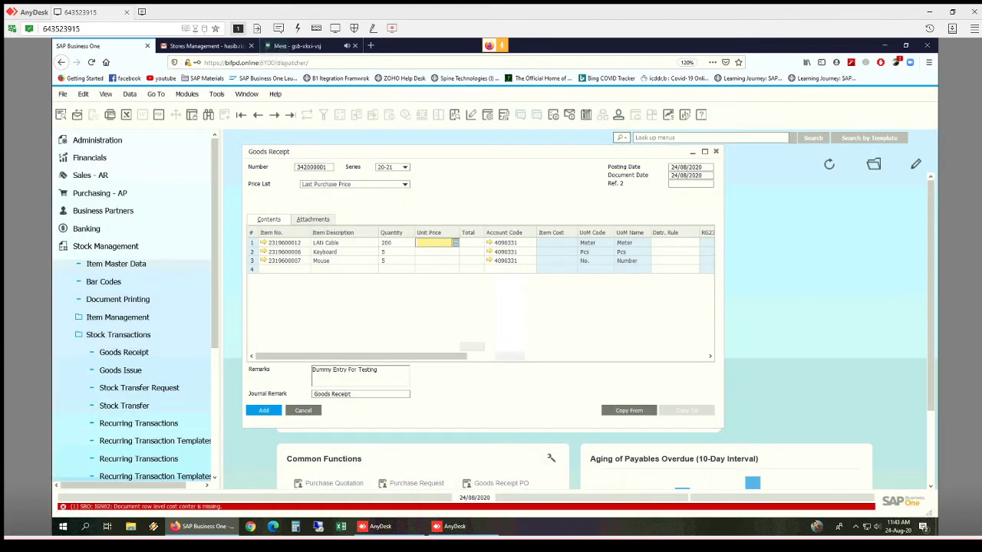
pyautogui.hscroll(3, 482, 291)
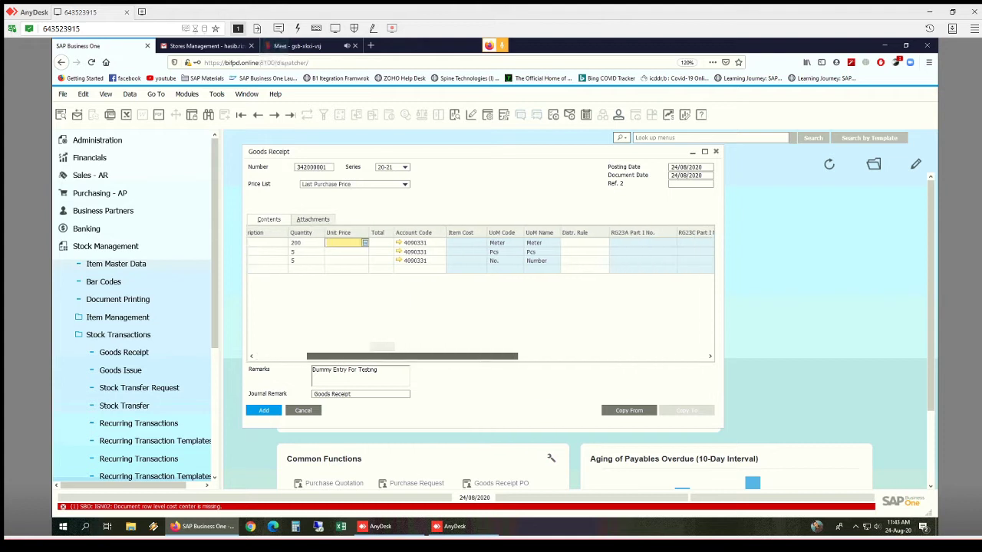
# - Set row 1's distribution rule to 10000001 (HO- GENERAL)
pyautogui.click(562, 243)
pyautogui.press('Tab')
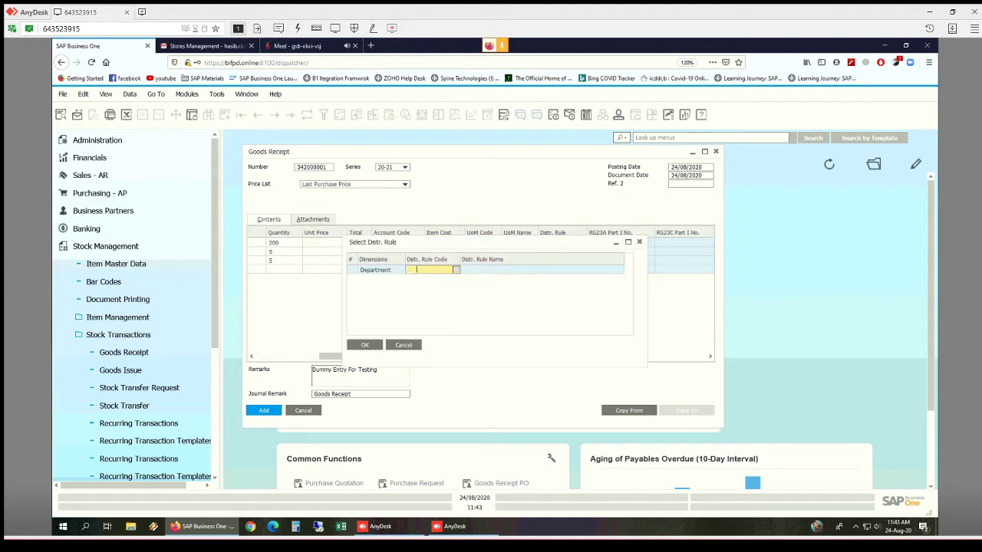
pyautogui.press('Tab')
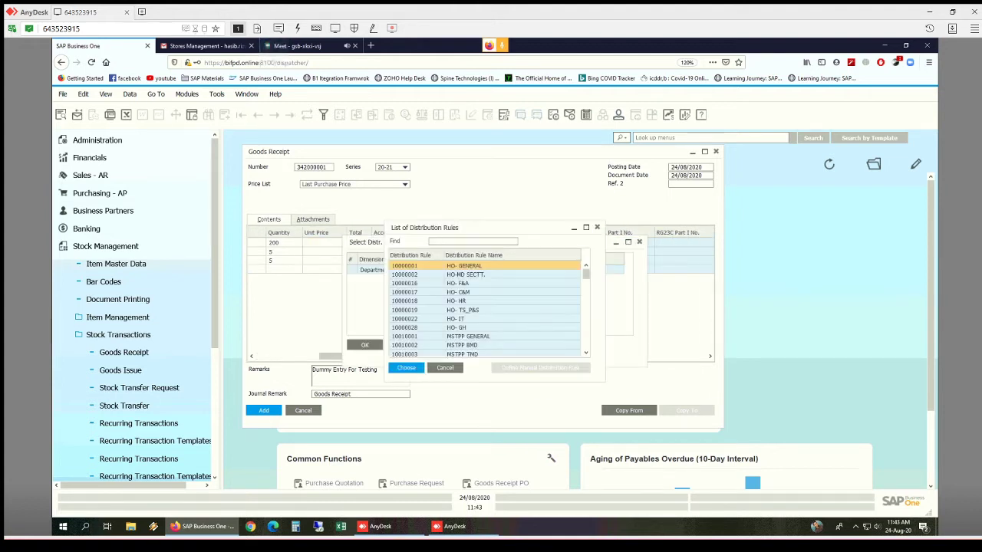
pyautogui.press('Return')
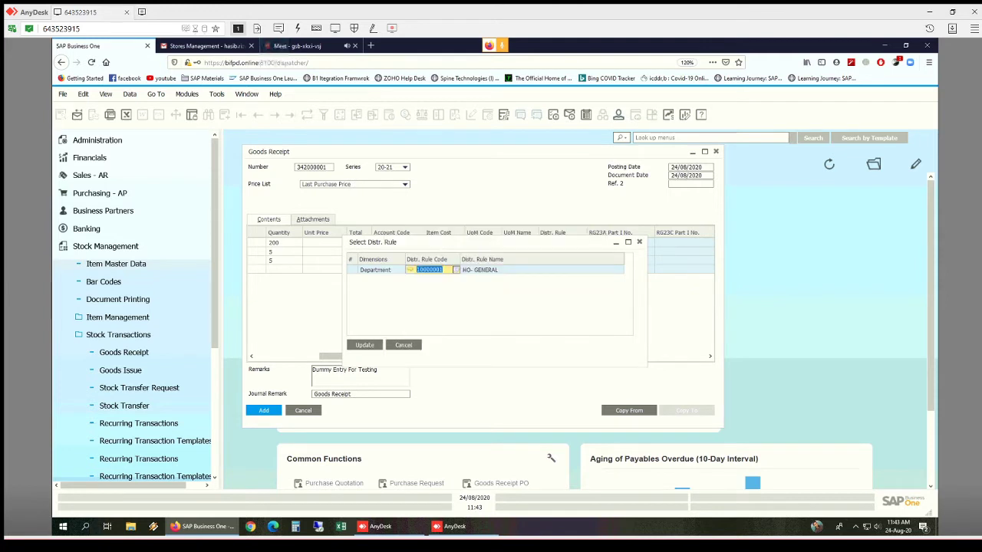
pyautogui.press('Return')
pyautogui.press('Return')
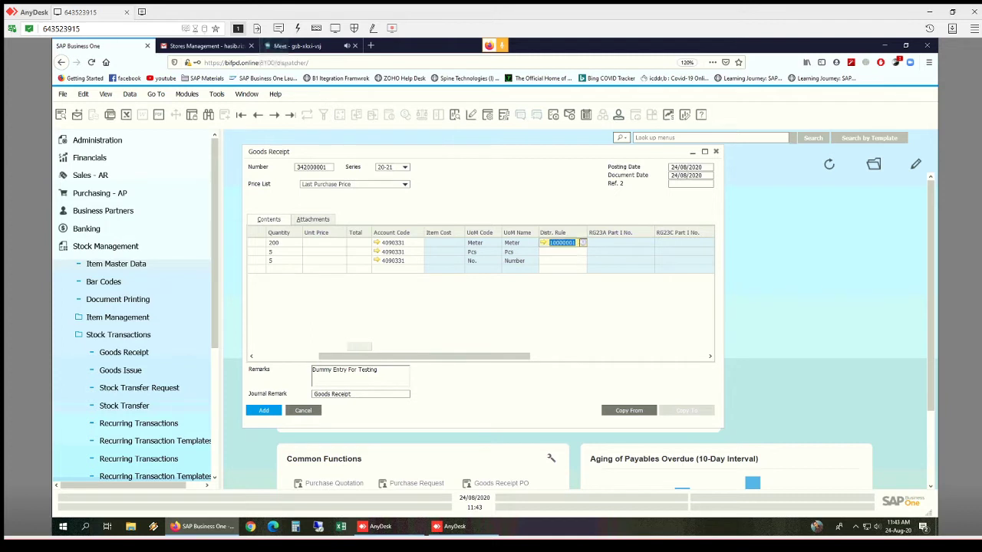
# - Copy rule 10000001 into rows 2 and 3 and submit the receipt for adding
pyautogui.click(562, 251)
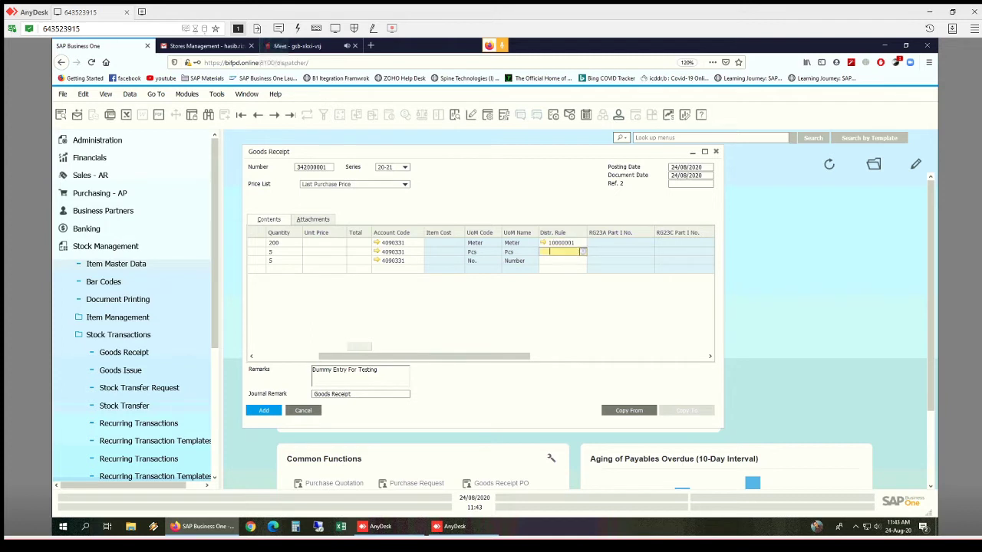
pyautogui.hotkey('ctrl', 'd')
pyautogui.press('Down')
pyautogui.hotkey('ctrl', 'd')
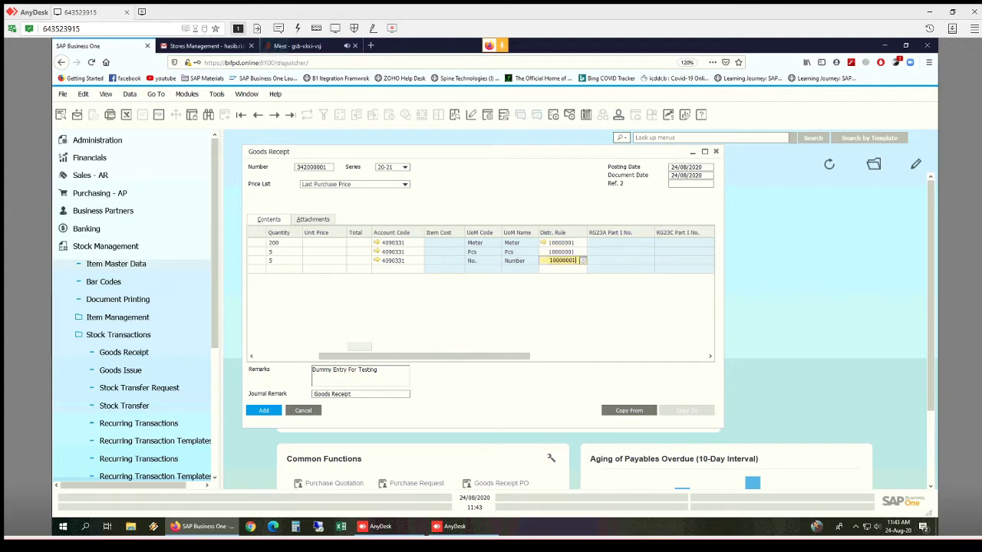
pyautogui.press('Tab')
pyautogui.press('Return')
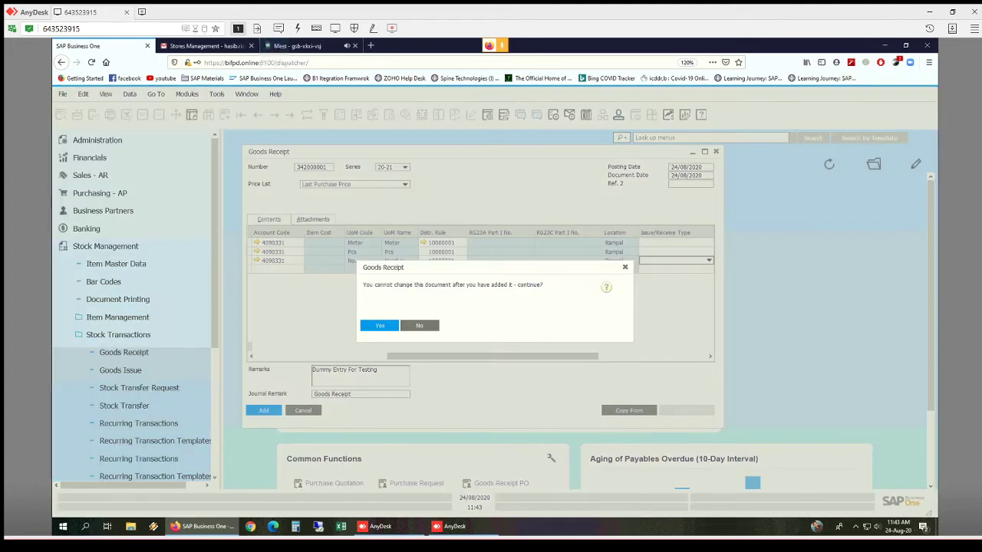
# - Confirm adding the Goods Receipt and scroll across the item grid's columns
pyautogui.press('Return')
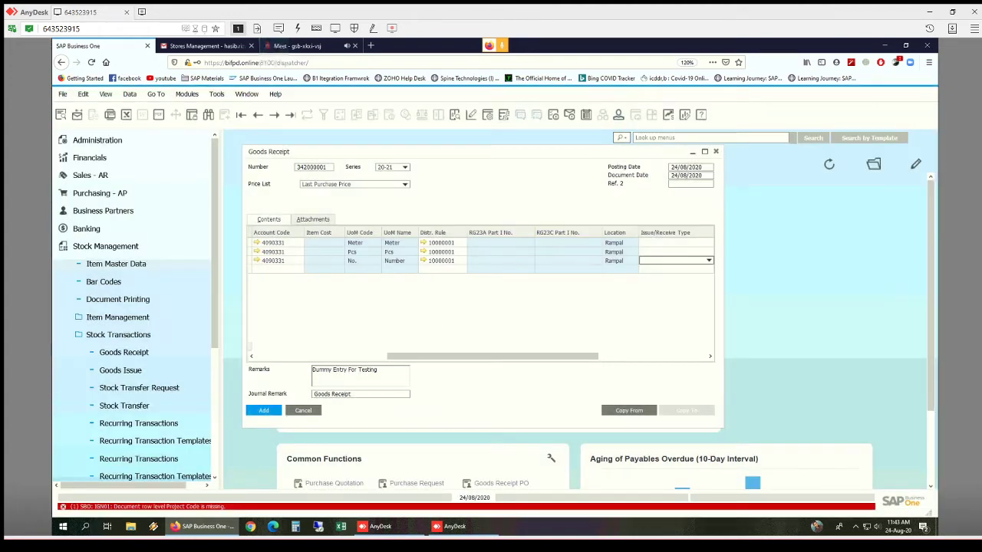
pyautogui.hscroll(2, 482, 299)
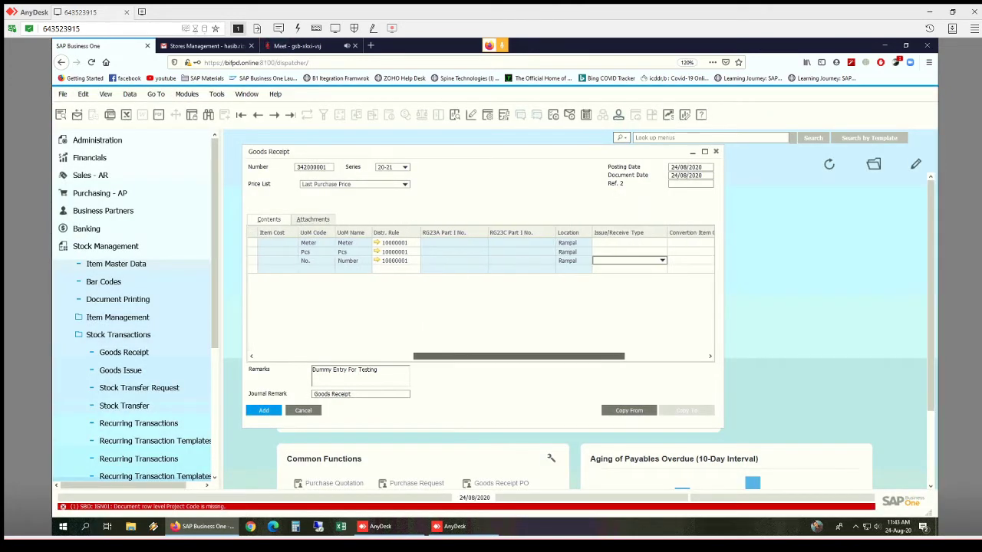
pyautogui.hscroll(4, 481, 293)
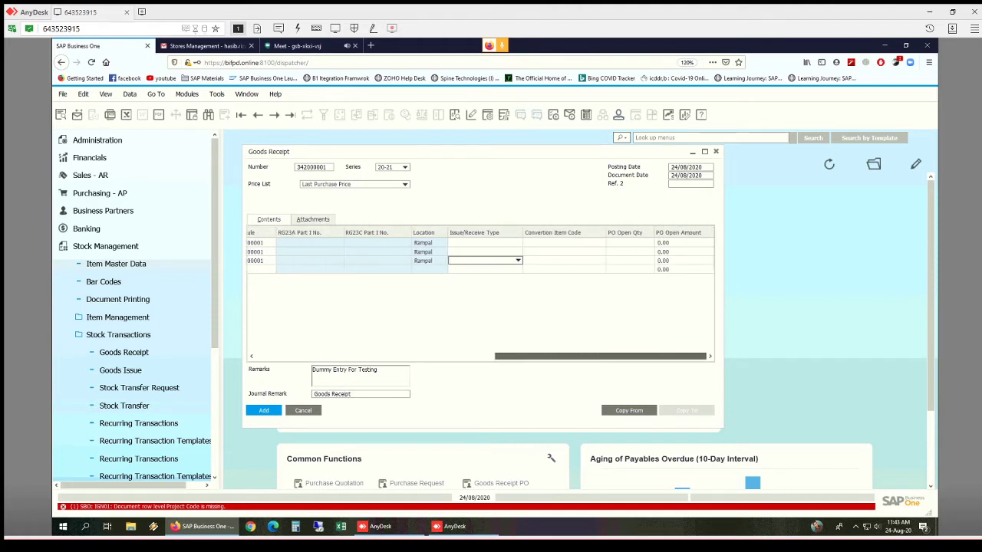
pyautogui.hscroll(-5, 481, 294)
pyautogui.hscroll(-3, 481, 299)
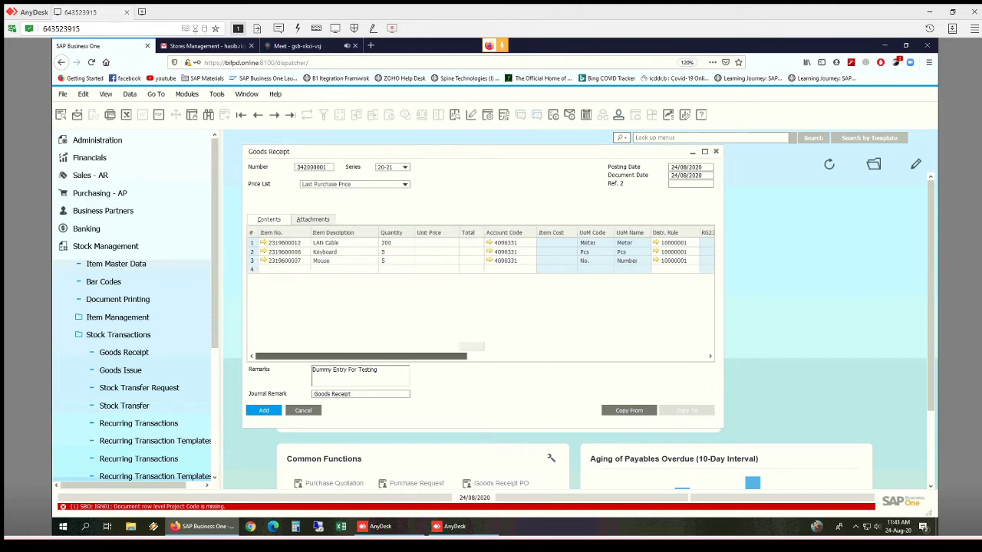
# - In Form Settings, find 'Project' in the table format list, tick Visible and confirm
pyautogui.hotkey('ctrl', 'shift', 's')
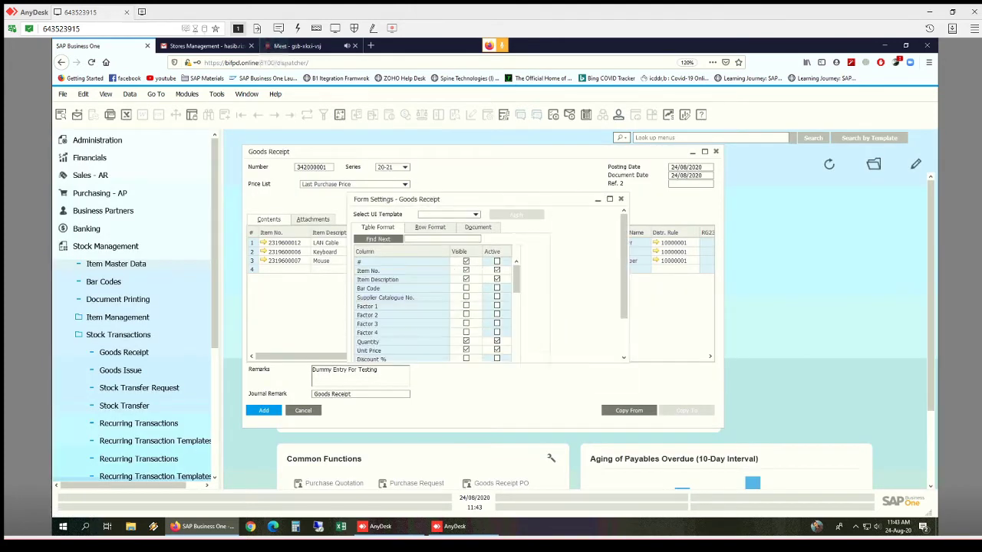
pyautogui.scroll(-5, 681, 307)
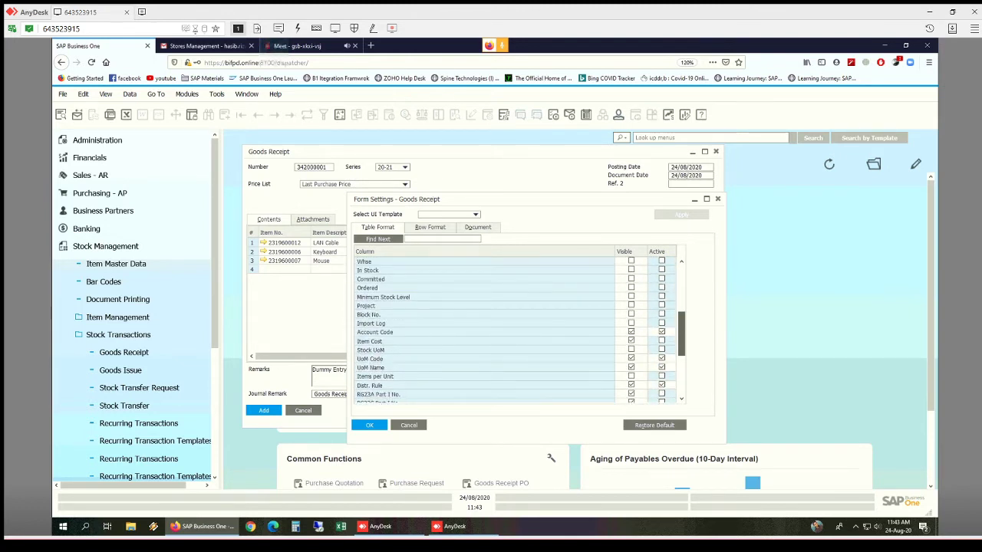
pyautogui.scroll(-5, 514, 329)
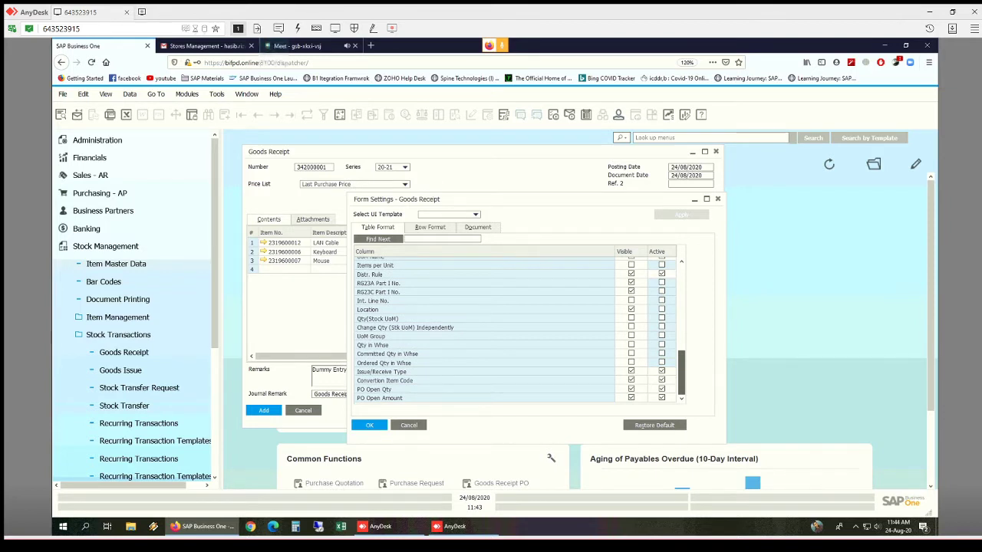
pyautogui.click(441, 238)
pyautogui.write('pro')
pyautogui.press('Return')
pyautogui.click(630, 261)
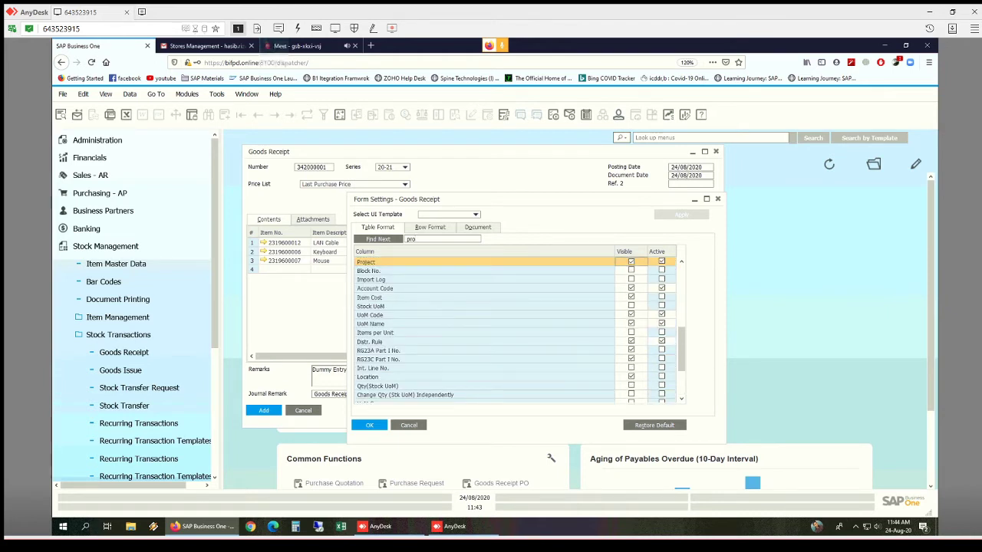
pyautogui.click(369, 425)
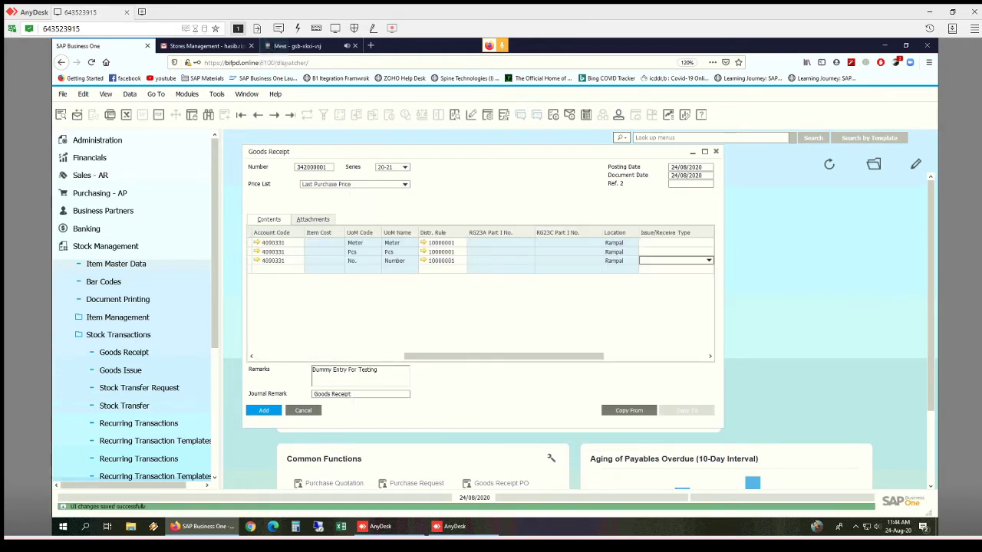
# - Set project MSTPP on rows 1 and 3 of the Goods Receipt
pyautogui.moveTo(504, 356); pyautogui.dragTo(401, 356)
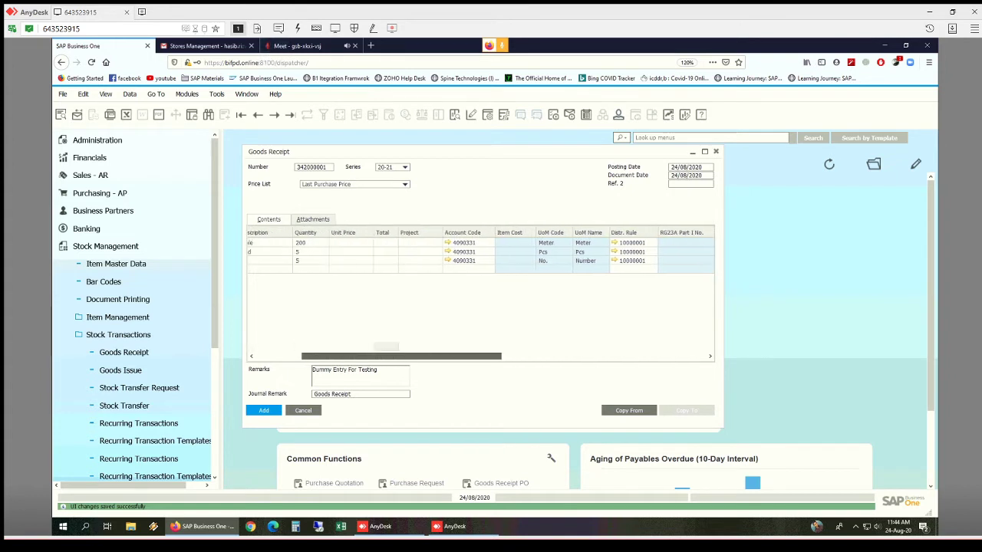
pyautogui.click(408, 243)
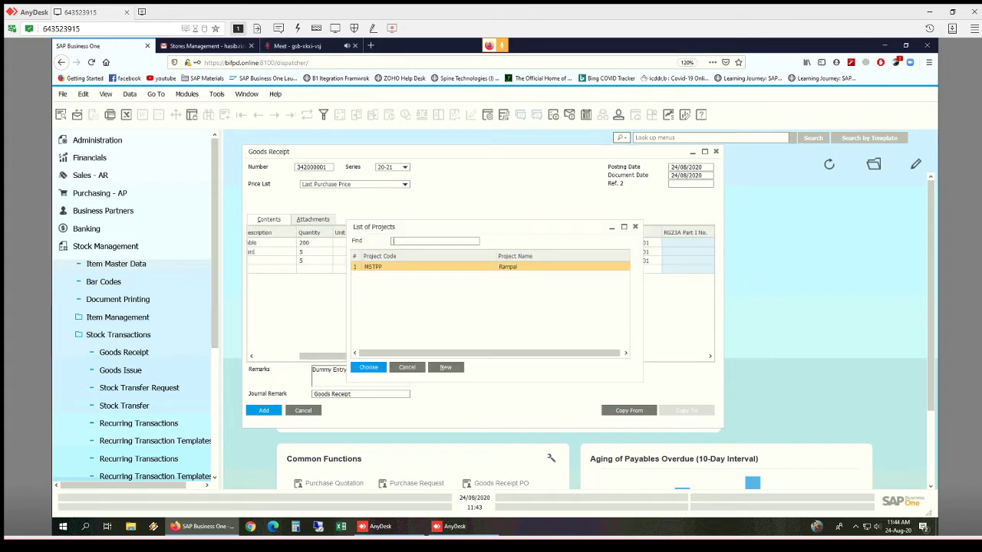
pyautogui.press('Return')
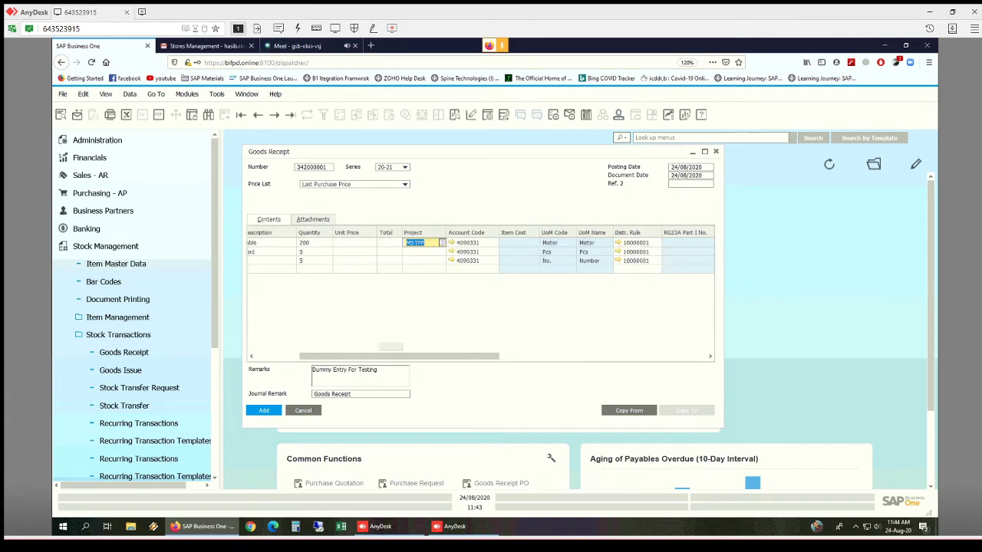
pyautogui.click(422, 252)
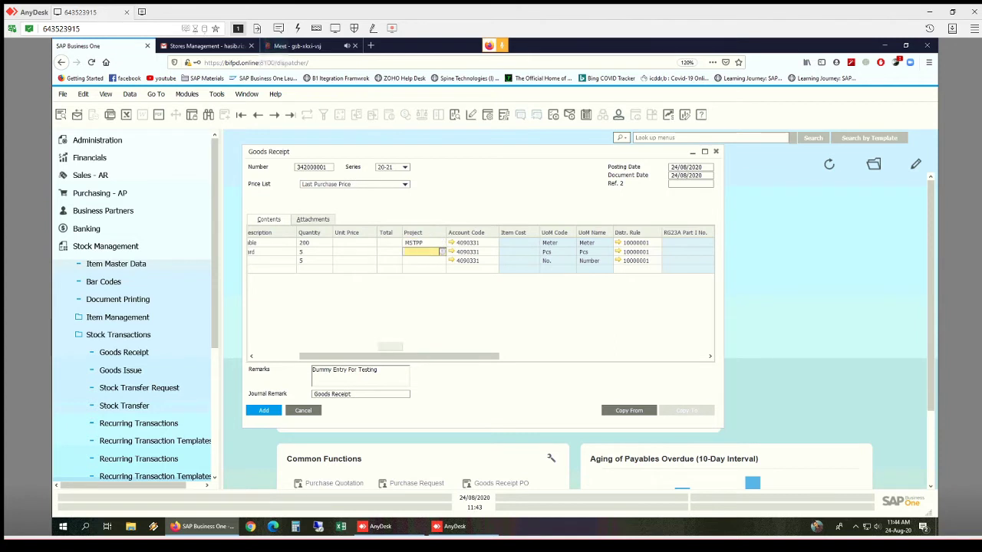
pyautogui.click(418, 261)
pyautogui.write('MSTPP')
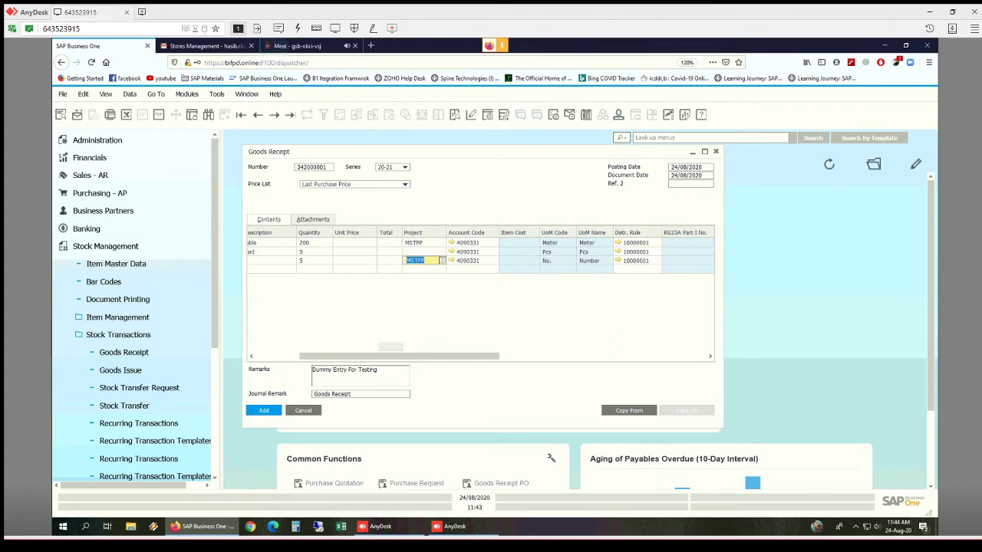
# - Fill MSTPP into row 2, add the receipt, and reopen document 342000001
pyautogui.click(422, 252)
pyautogui.write('MSTPP')
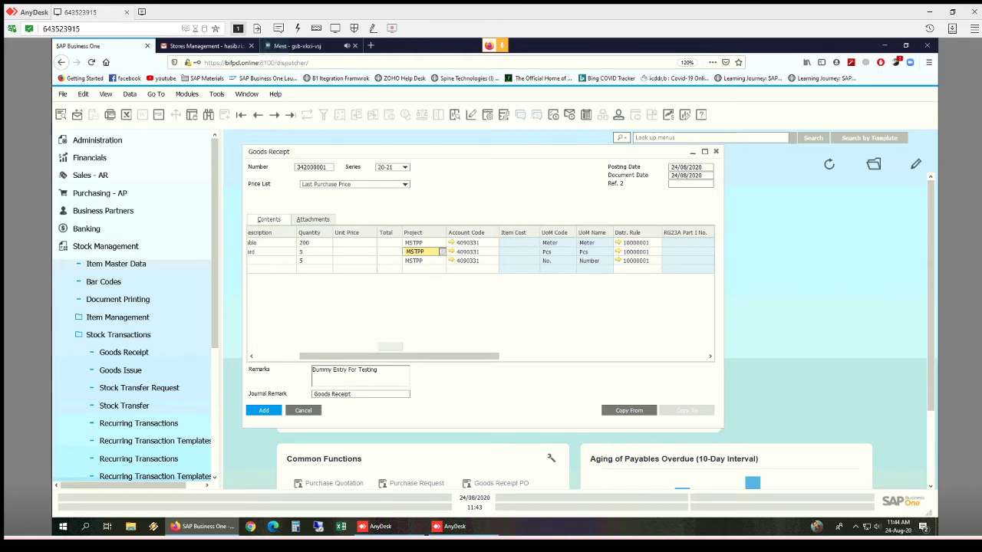
pyautogui.press('Return')
pyautogui.press('Return')
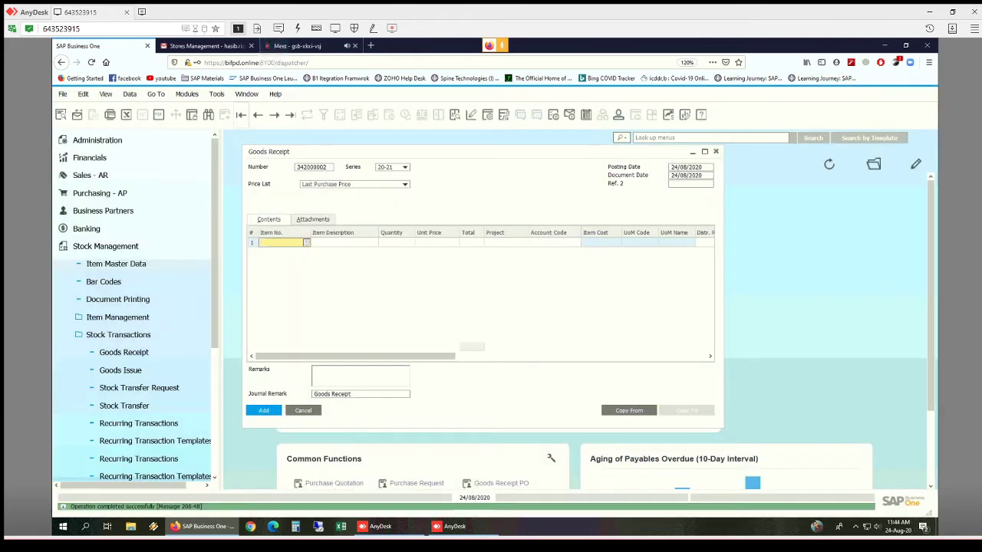
pyautogui.press('pageup')
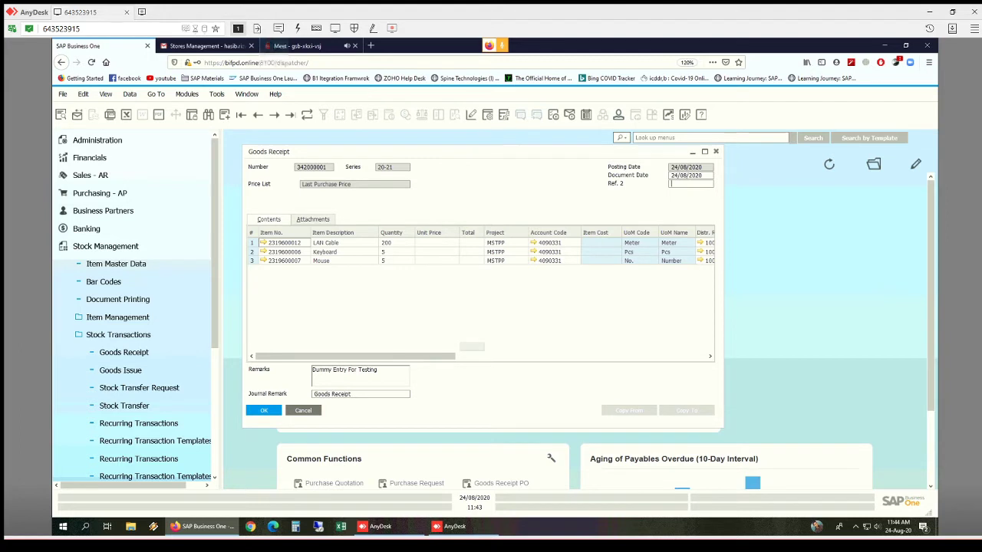
pyautogui.rightClick(450, 189)
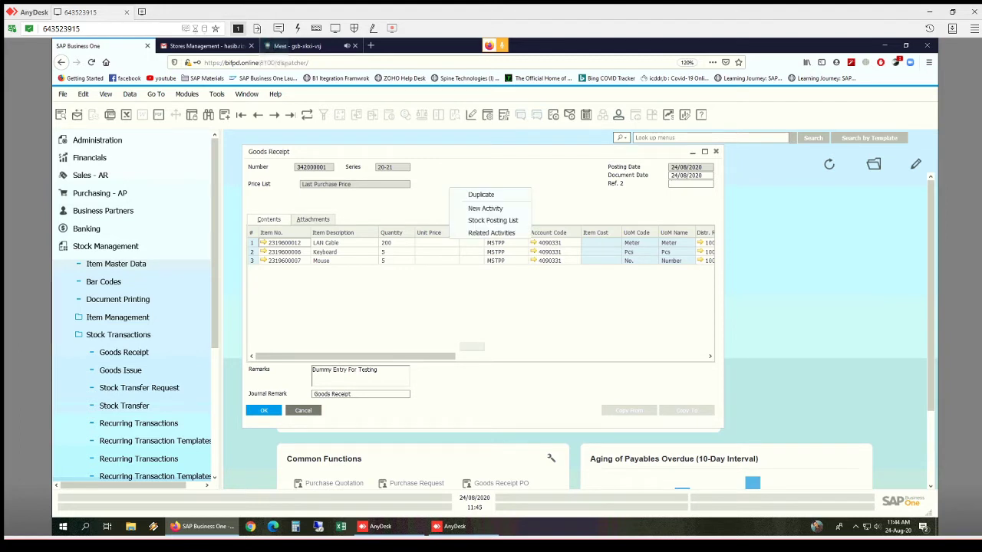
pyautogui.press('Escape')
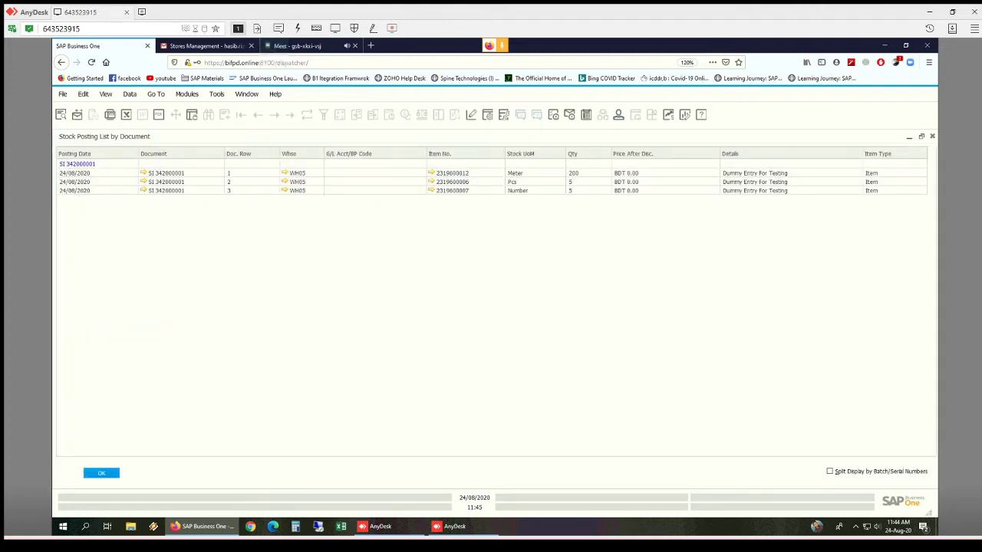
pyautogui.press('Escape')
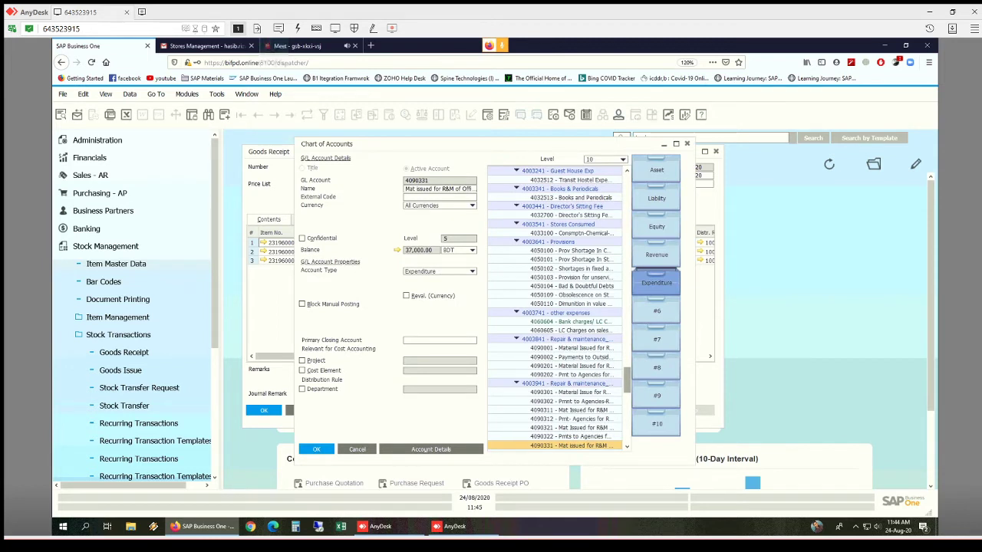
pyautogui.scroll(-2, 559, 309)
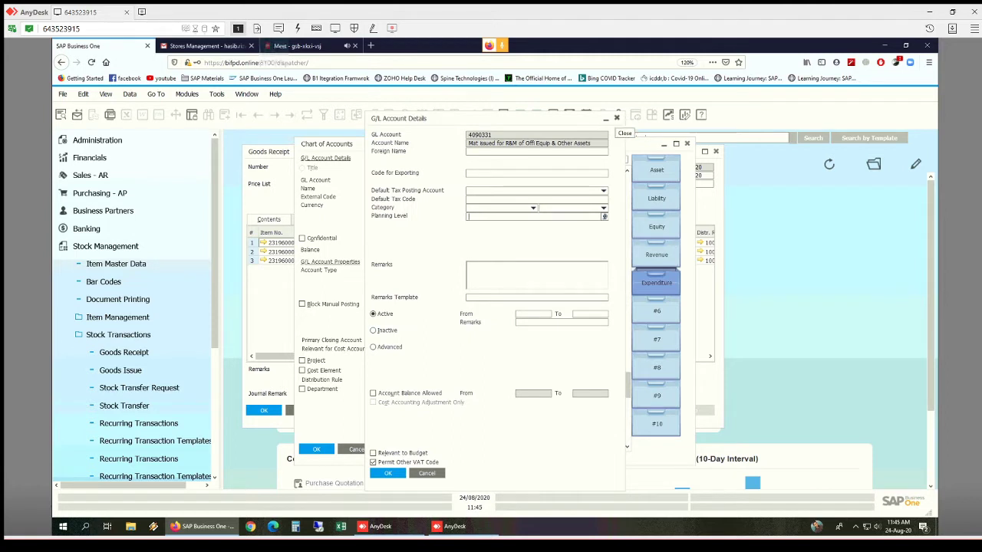
pyautogui.click(616, 118)
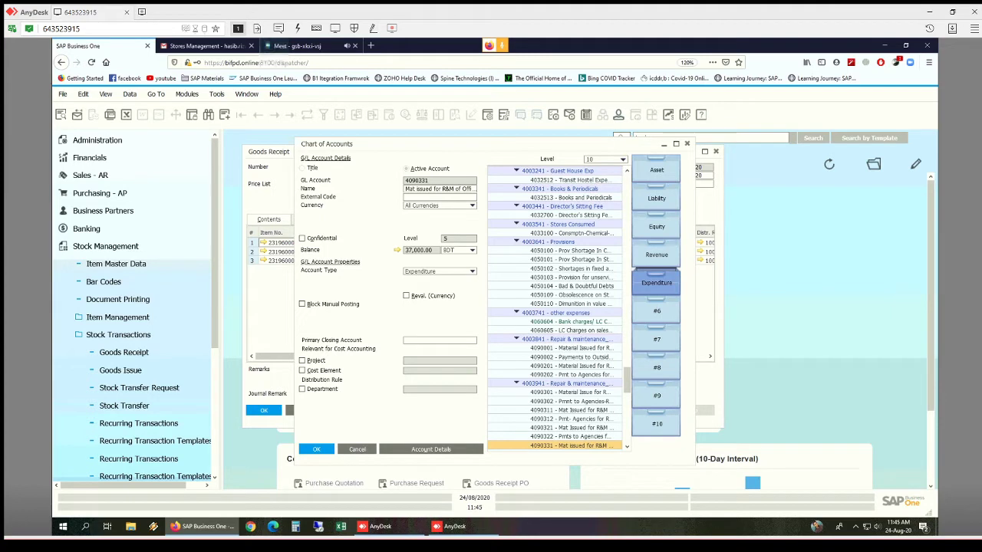
pyautogui.scroll(10, 555, 307)
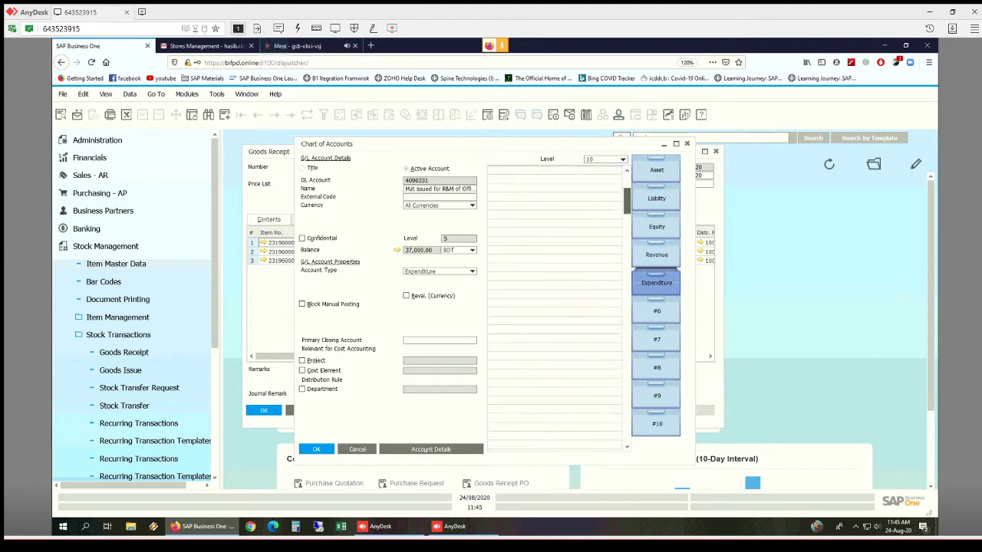
pyautogui.press('Escape')
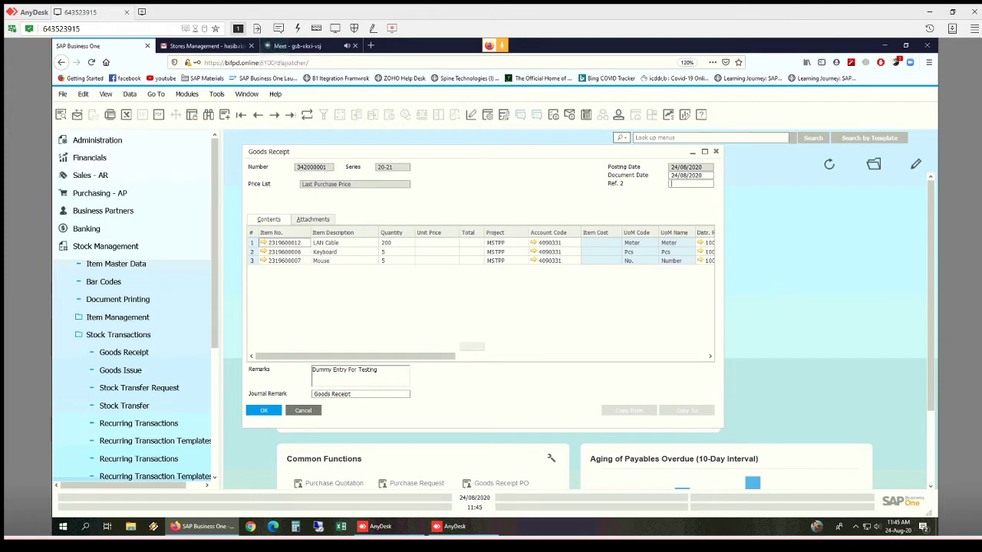
pyautogui.moveTo(355, 356)
pyautogui.mouseDown()
pyautogui.moveTo(439, 356)
pyautogui.moveTo(354, 356)
pyautogui.mouseUp()
pyautogui.moveTo(460, 151); pyautogui.dragTo(483, 180)
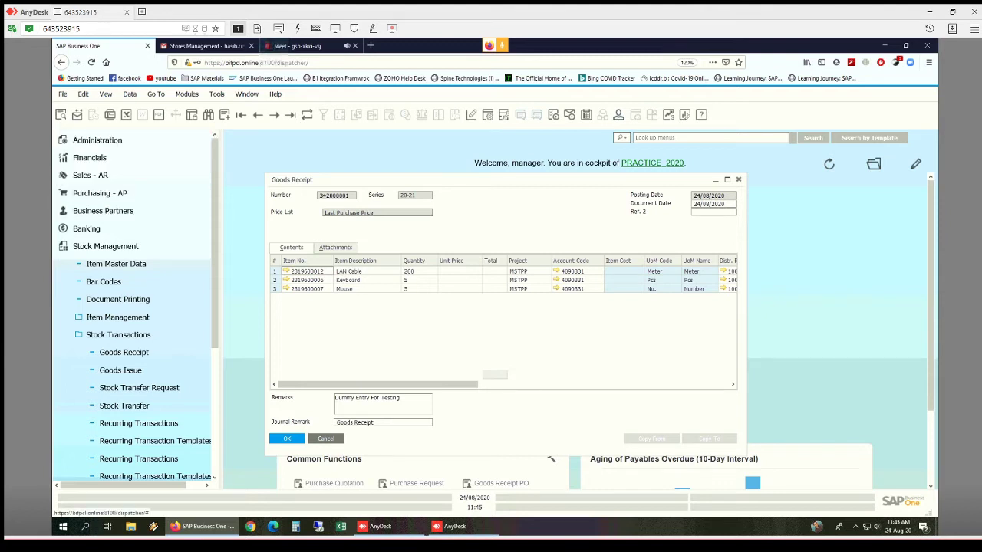
pyautogui.click(97, 140)
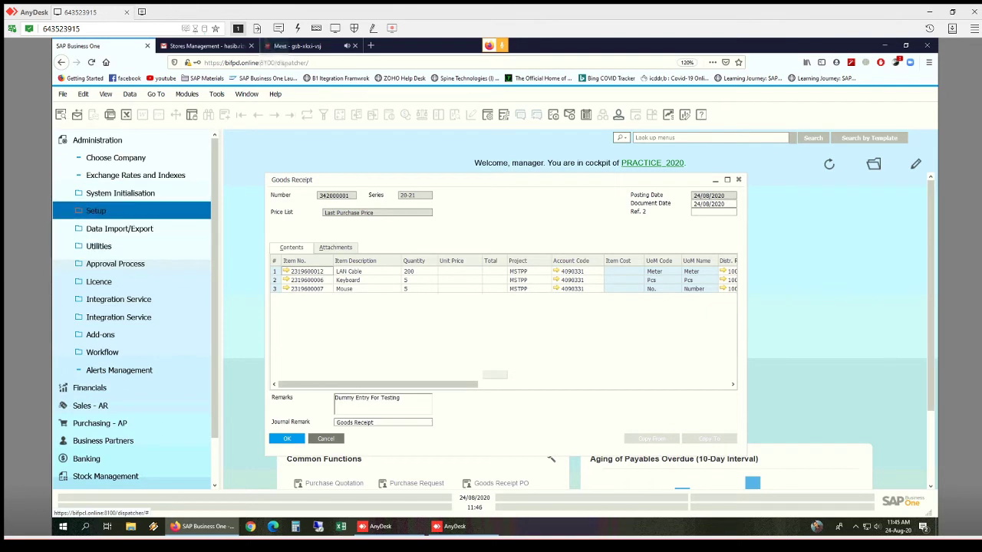
pyautogui.click(120, 192)
pyautogui.click(119, 193)
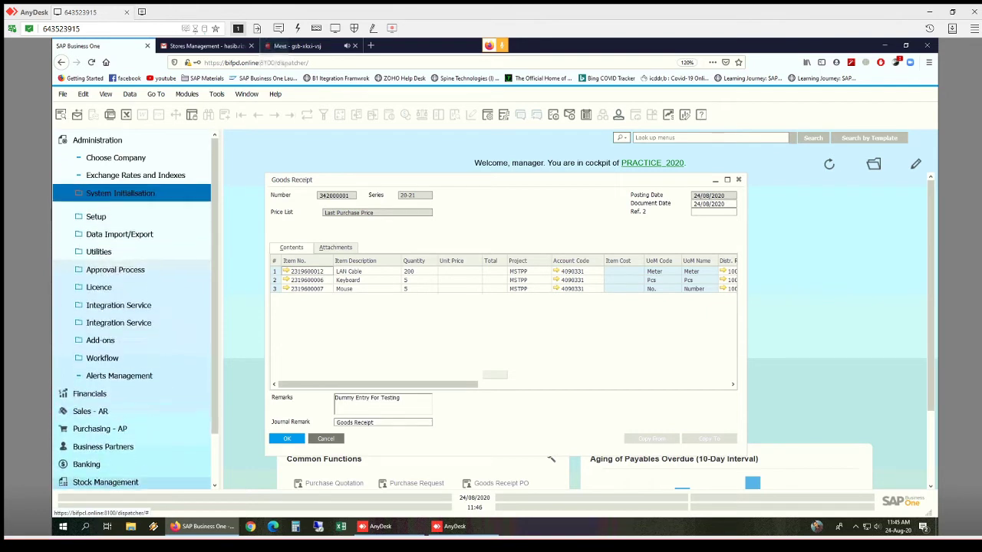
pyautogui.click(119, 192)
pyautogui.click(125, 246)
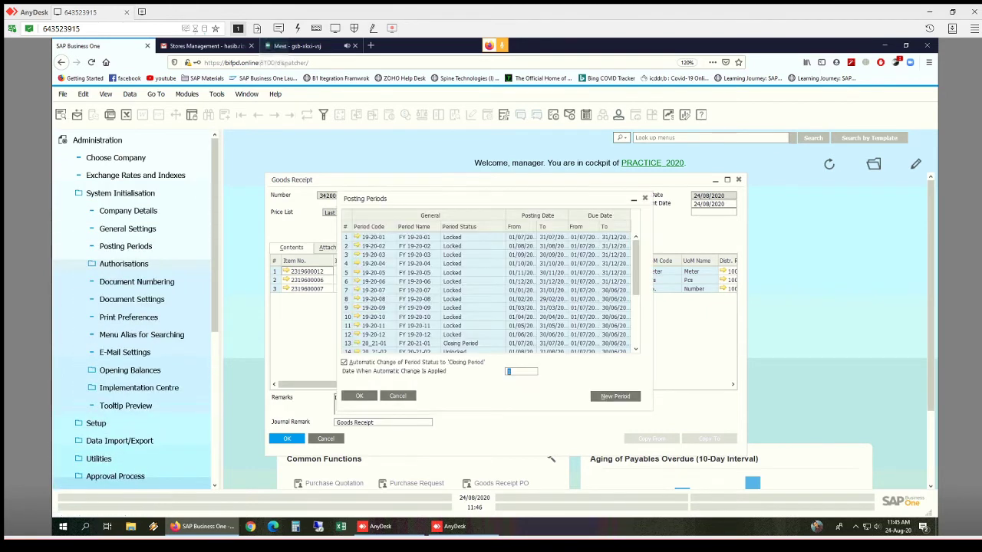
pyautogui.scroll(-4, 486, 291)
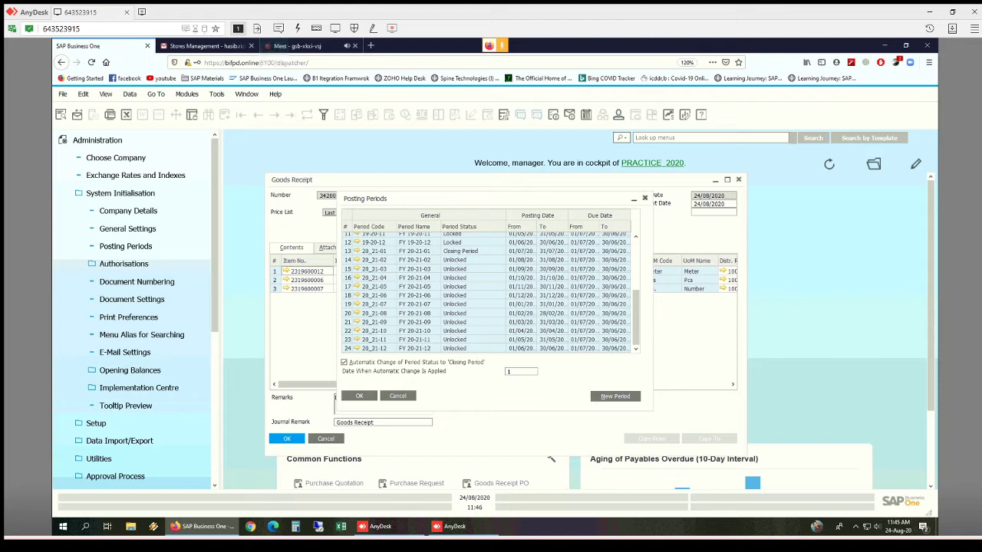
pyautogui.scroll(4, 491, 291)
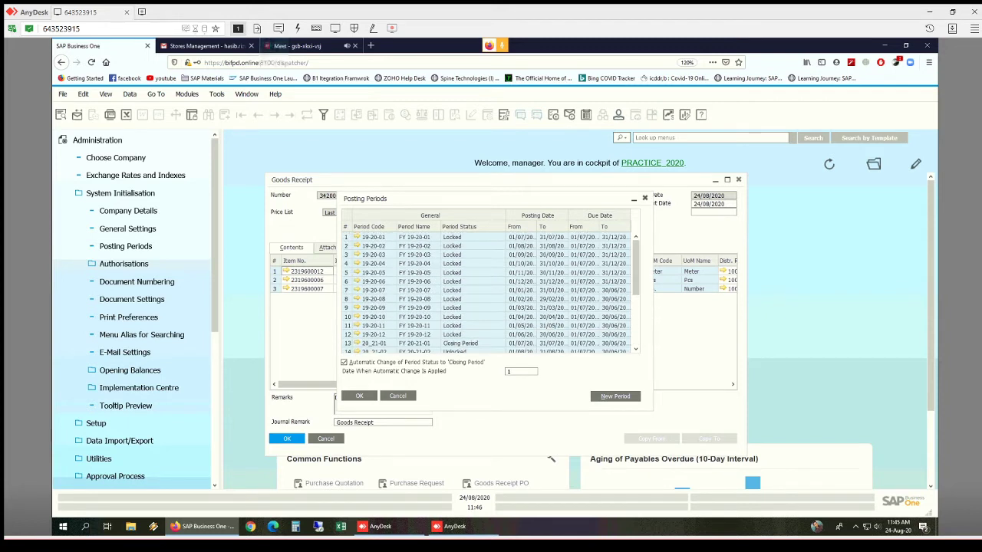
pyautogui.press('Escape')
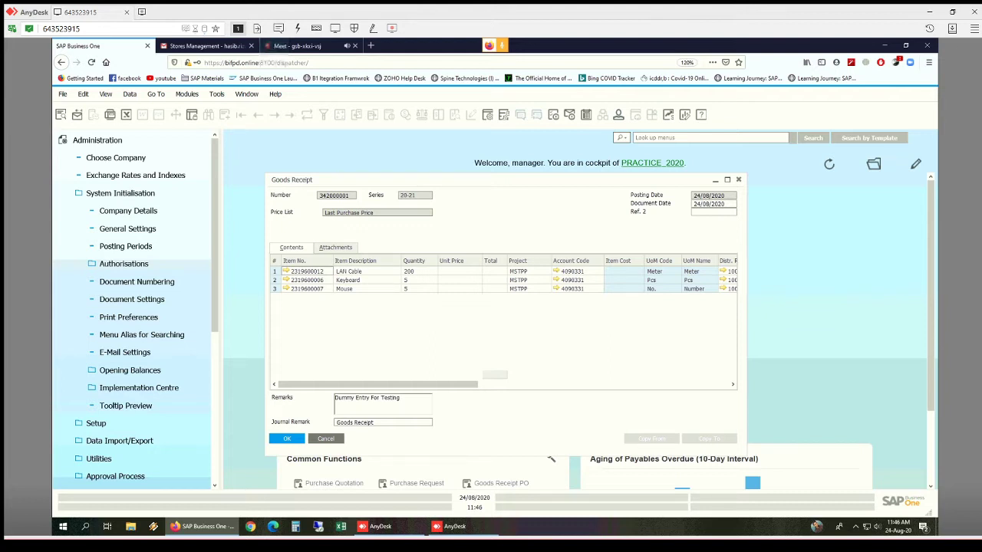
# - Open the Stock Posting List for receipt 342000001 from its context menu, then close it
pyautogui.hscroll(3, 502, 322)
pyautogui.hscroll(-3, 503, 322)
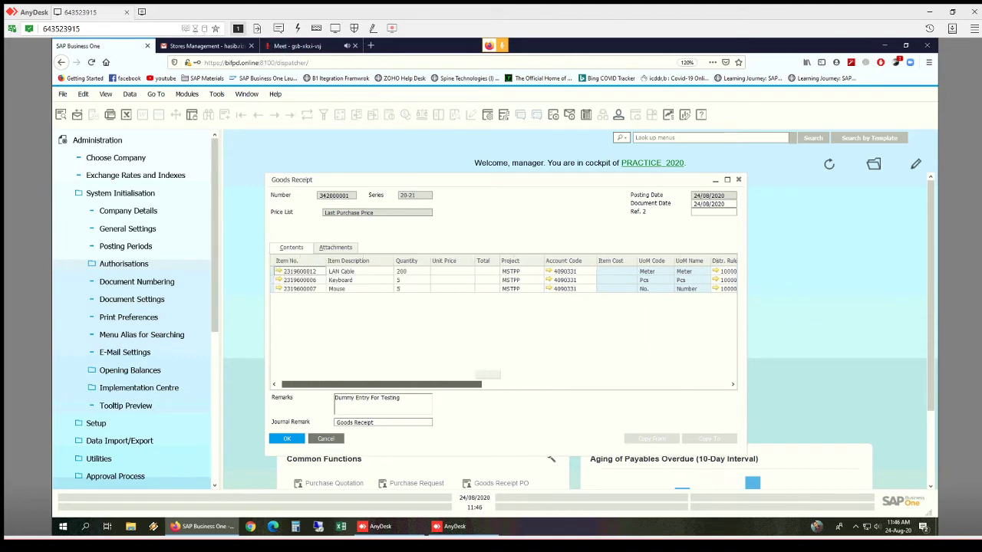
pyautogui.hscroll(-1, 502, 322)
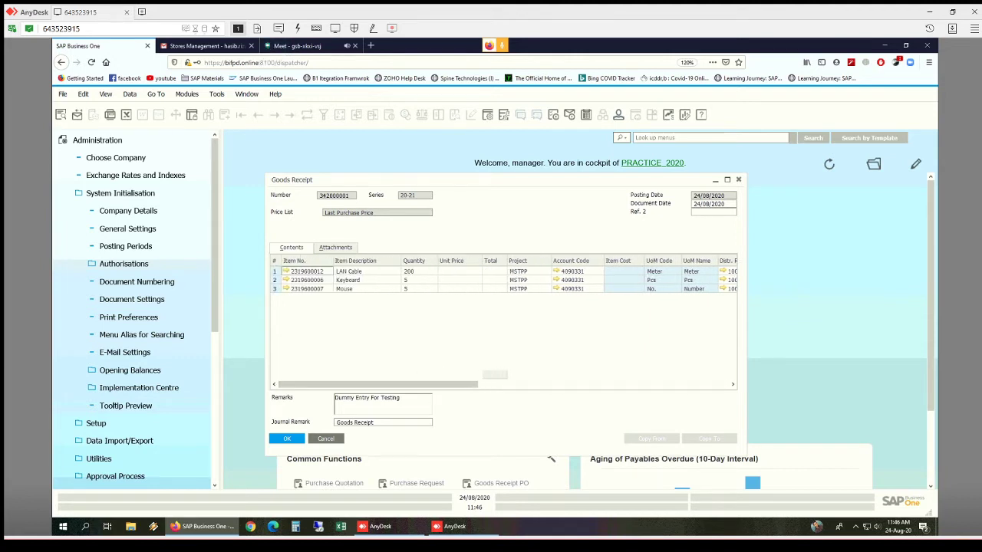
pyautogui.rightClick(527, 211)
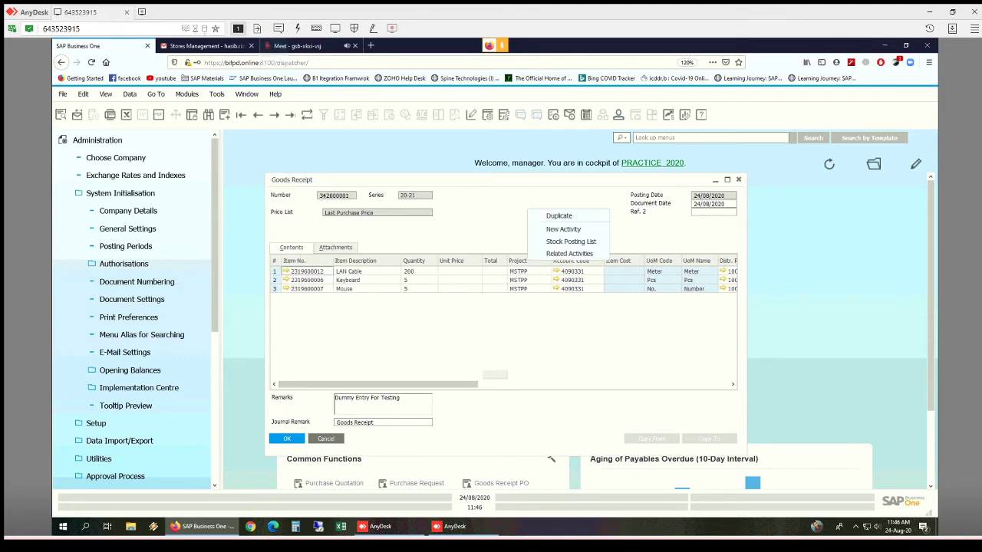
pyautogui.click(571, 240)
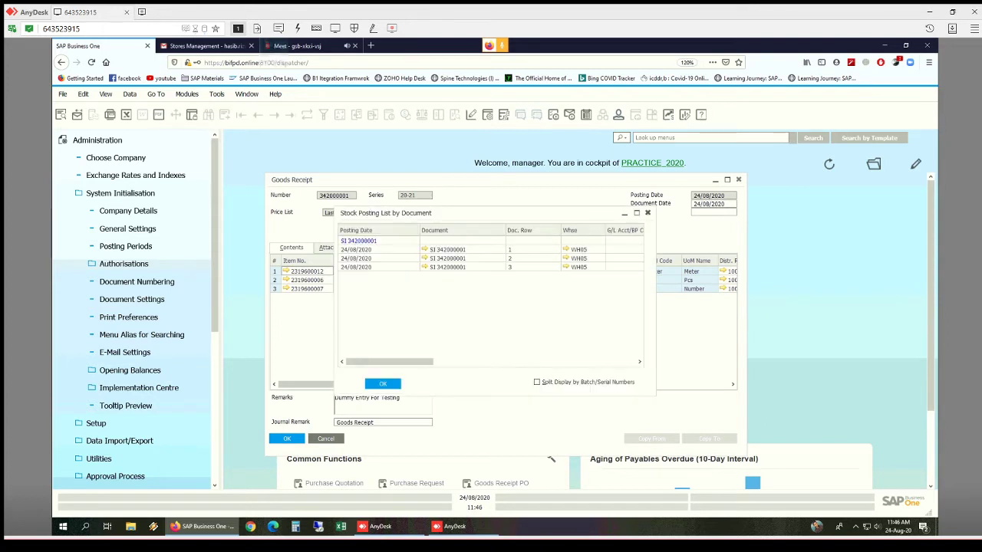
pyautogui.moveTo(384, 213); pyautogui.dragTo(343, 193)
pyautogui.moveTo(348, 342)
pyautogui.mouseDown()
pyautogui.moveTo(561, 342)
pyautogui.moveTo(347, 342)
pyautogui.mouseUp()
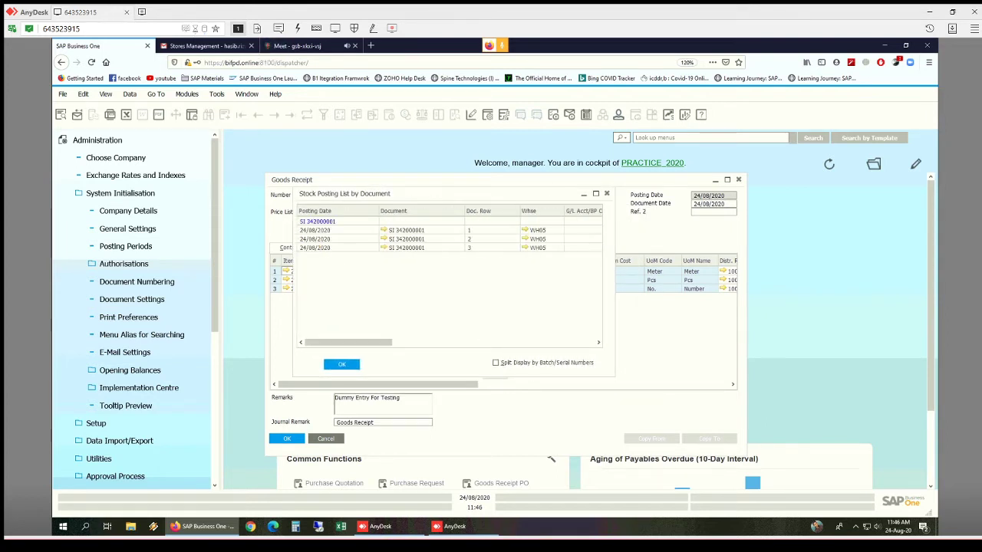
pyautogui.press('Escape')
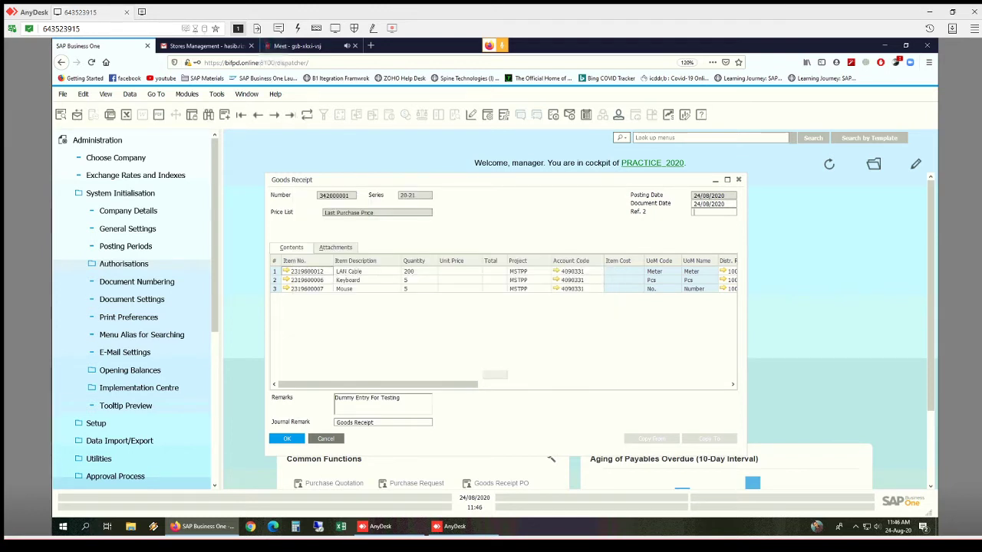
pyautogui.moveTo(307, 180); pyautogui.dragTo(314, 166)
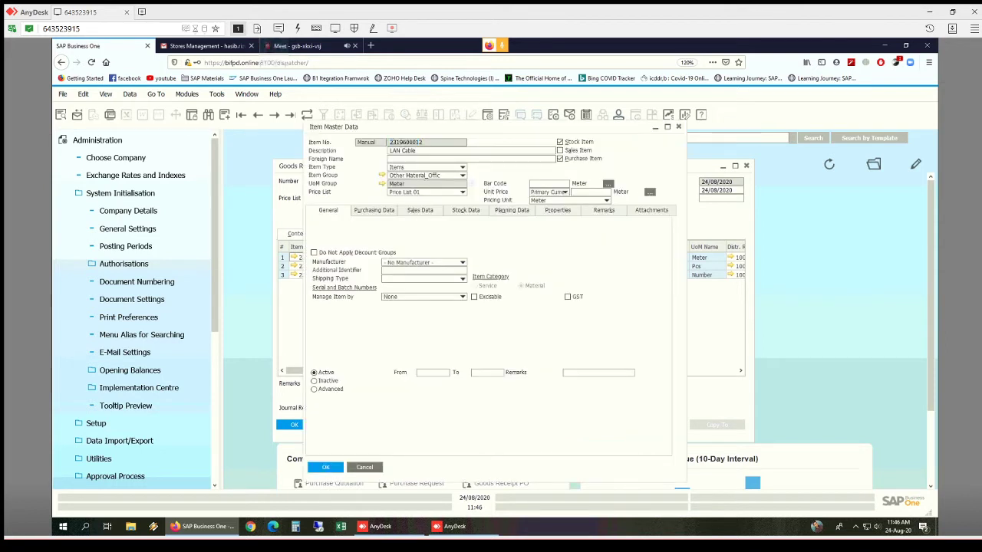
pyautogui.click(465, 210)
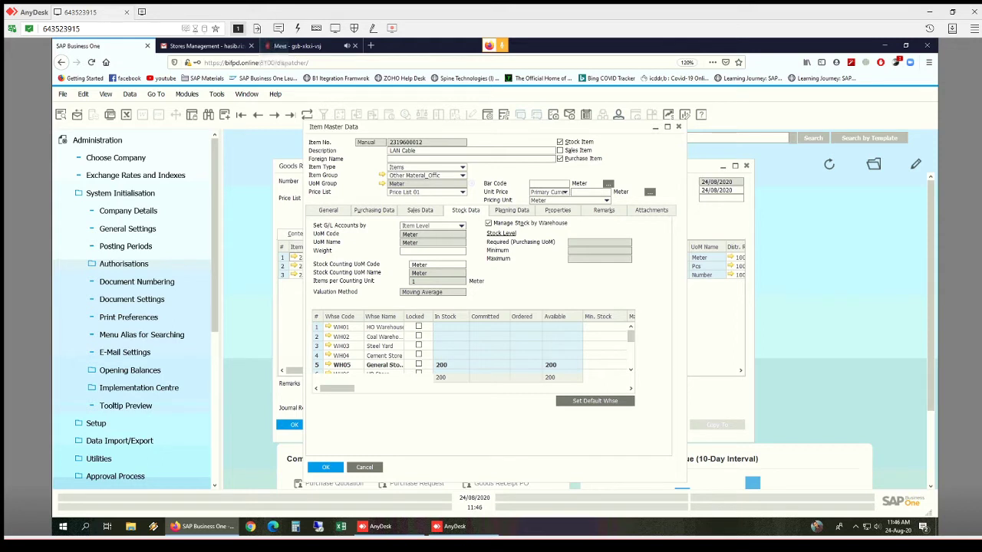
pyautogui.scroll(-2, 471, 349)
pyautogui.scroll(3, 472, 348)
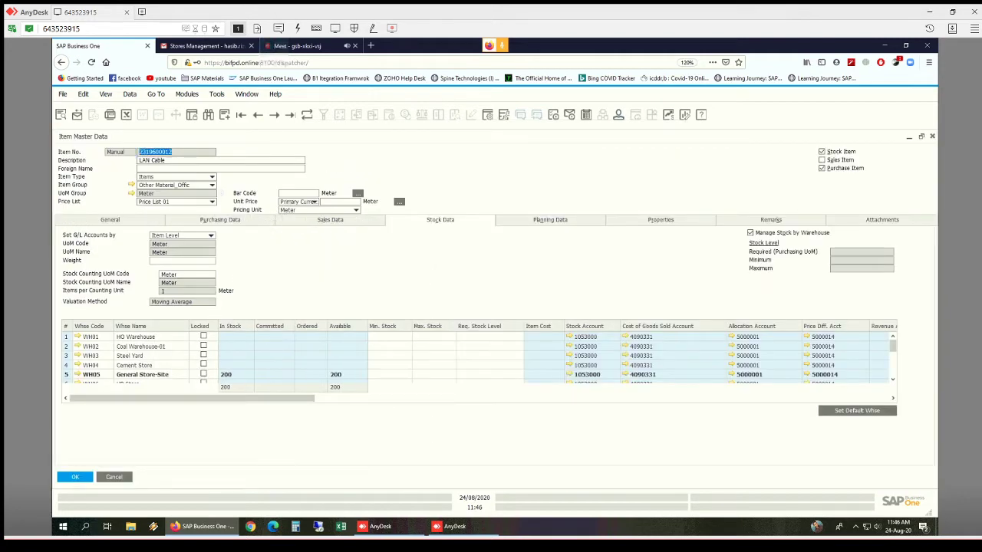
pyautogui.press('Tab')
pyautogui.click(168, 160)
pyautogui.press('Escape')
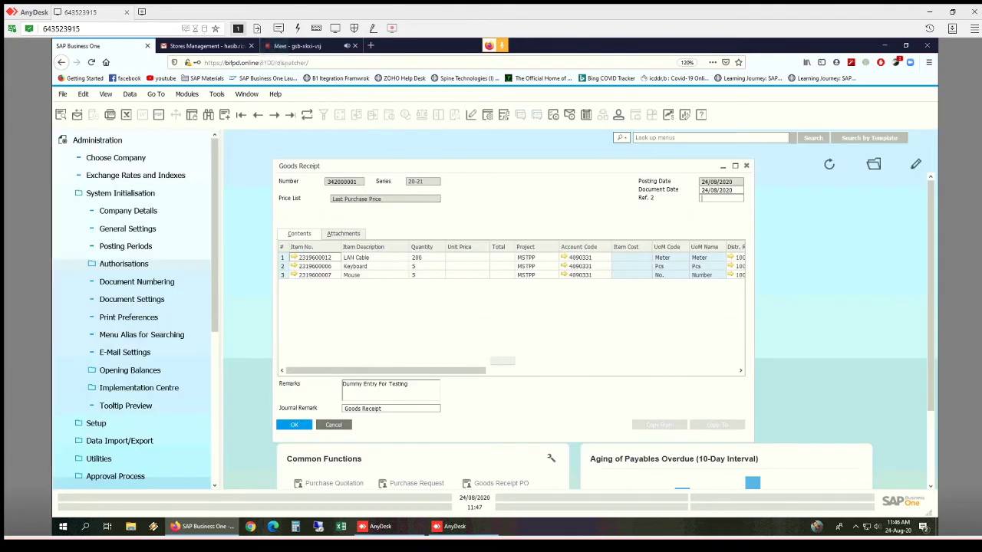
# - Close the Goods Receipt and open the Stock Posting List criteria under Stock Reports
pyautogui.press('Escape')
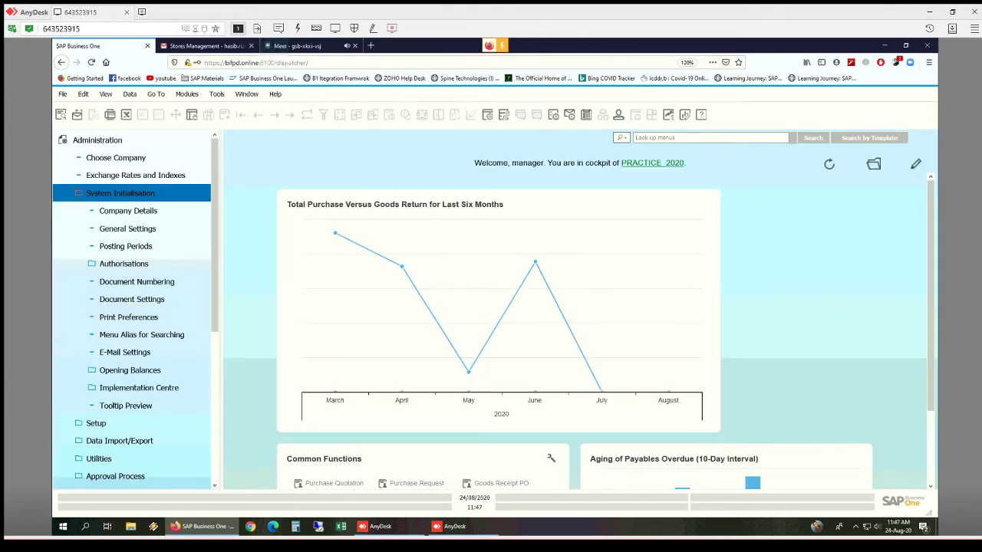
pyautogui.click(106, 467)
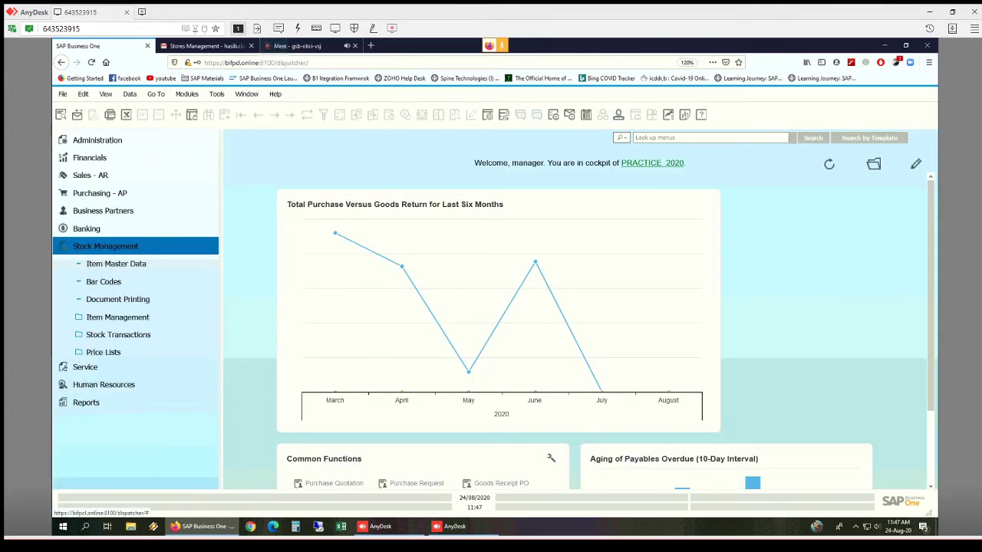
pyautogui.click(102, 352)
pyautogui.press('Down')
pyautogui.press('Down')
pyautogui.press('Right')
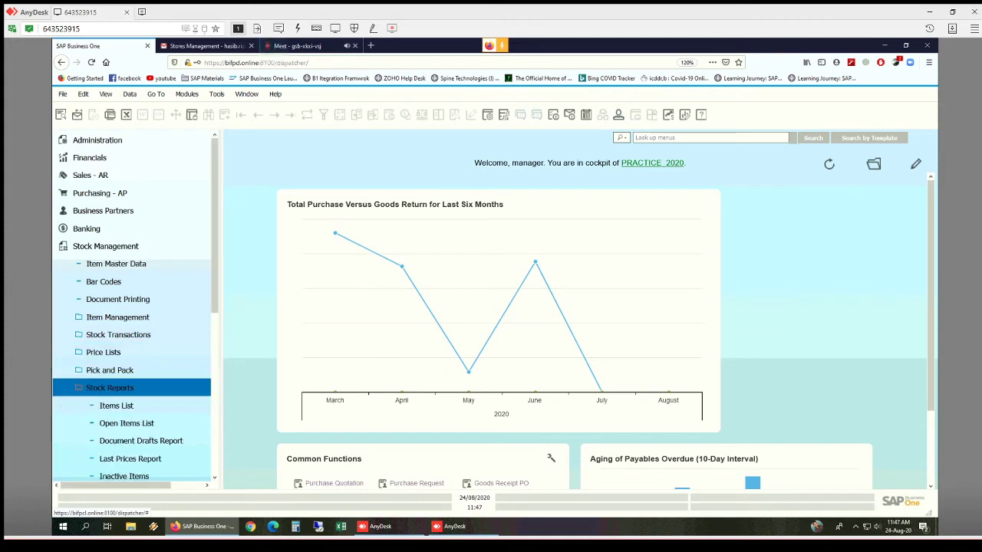
pyautogui.press('Down')
pyautogui.press('Down')
pyautogui.press('Down')
pyautogui.press('Down')
pyautogui.press('Down')
pyautogui.press('Down')
pyautogui.press('Down')
pyautogui.press('Down')
pyautogui.press('Down')
pyautogui.press('Down')
pyautogui.press('Down')
pyautogui.press('Down')
pyautogui.press('Down')
pyautogui.press('Down')
pyautogui.press('Down')
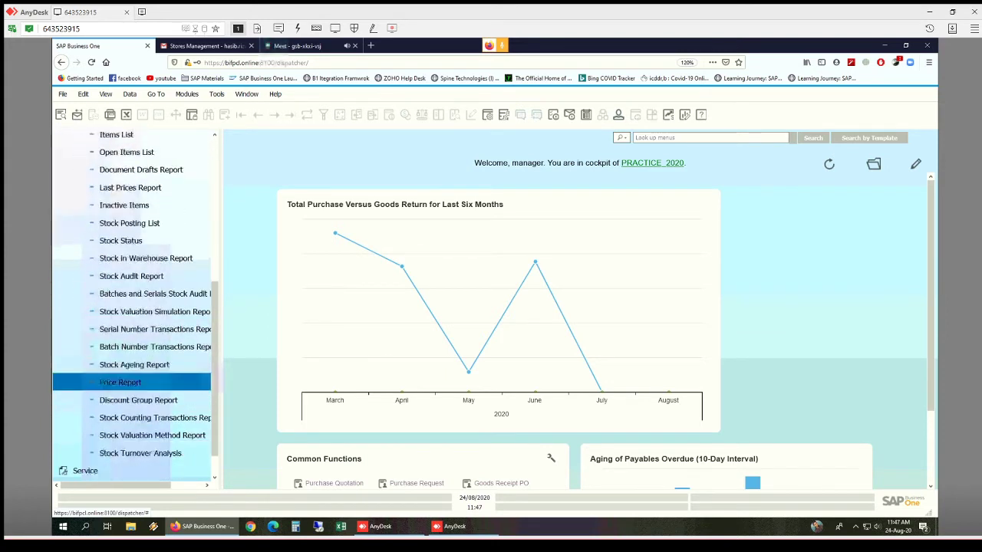
pyautogui.press('Up')
pyautogui.press('Up')
pyautogui.press('Up')
pyautogui.press('Up')
pyautogui.press('Up')
pyautogui.press('Up')
pyautogui.press('Up')
pyautogui.press('Up')
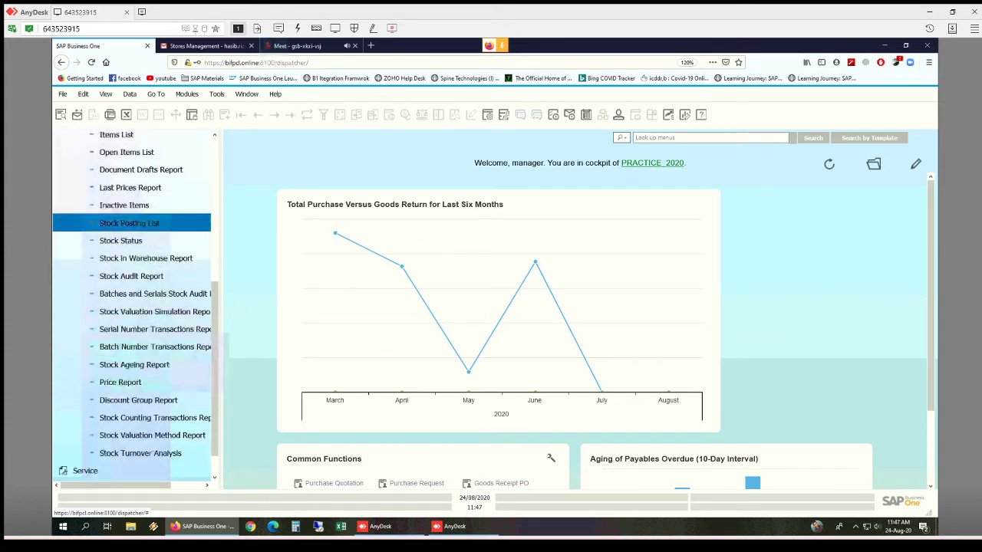
pyautogui.press('Return')
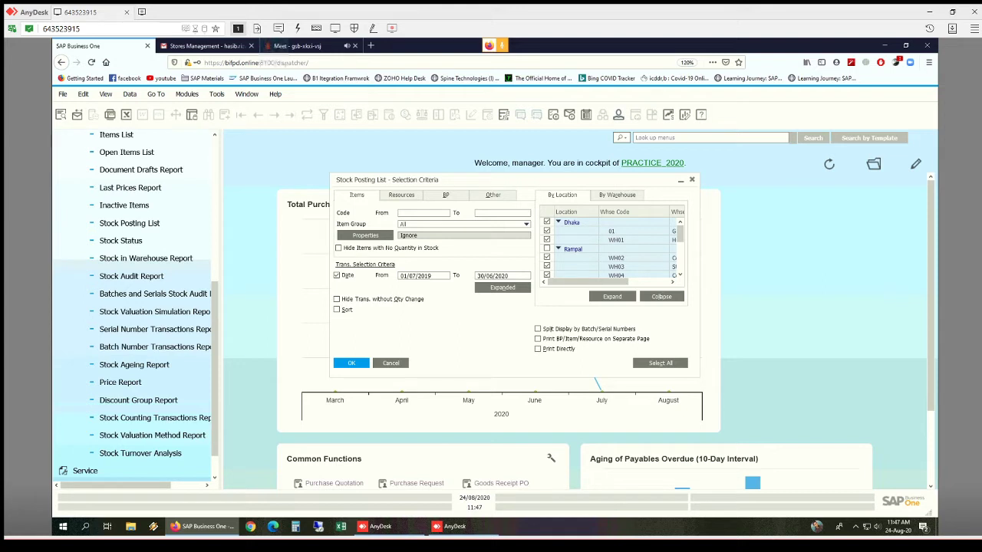
# - Tick Hide Items with No Quantity, set the end date to 30/08/2020 and run the report
pyautogui.click(338, 248)
pyautogui.click(422, 276)
pyautogui.press('Return')
pyautogui.press('Return')
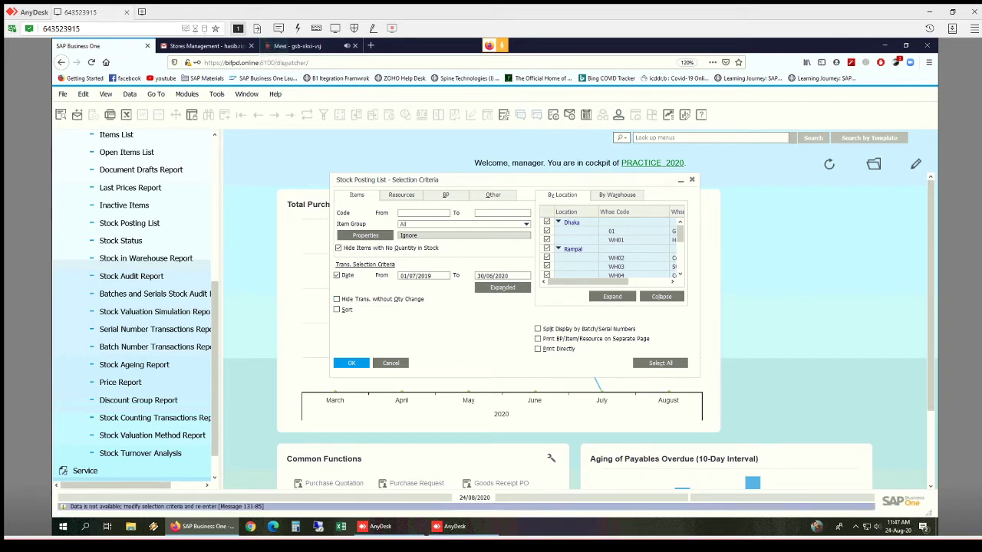
pyautogui.click(495, 275)
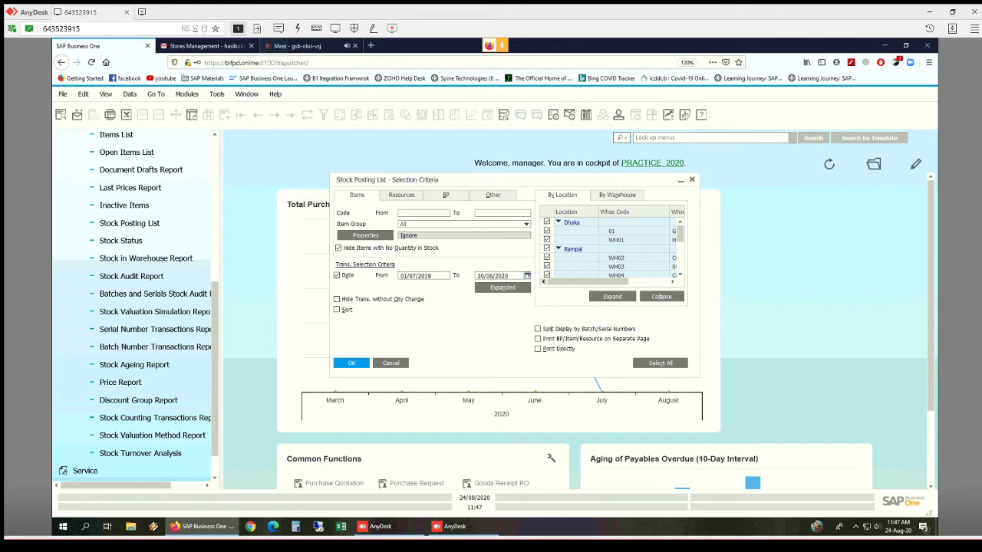
pyautogui.press('BackSpace')
pyautogui.press('BackSpace')
pyautogui.press('BackSpace')
pyautogui.press('BackSpace')
pyautogui.press('BackSpace')
pyautogui.press('BackSpace')
pyautogui.write('8/2020')
pyautogui.press('Tab')
pyautogui.press('Return')
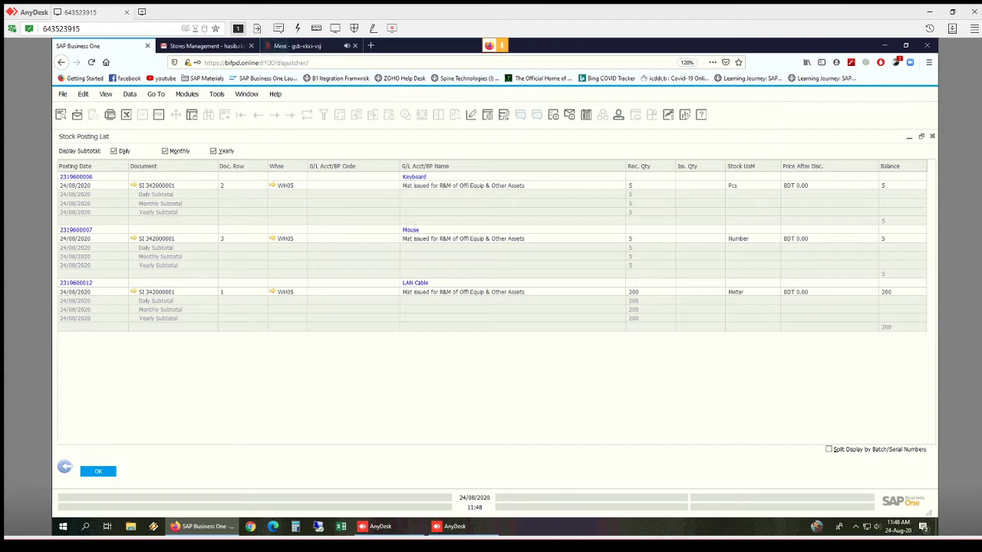
# - Review the postings for 5 Keyboard, 5 Mouse and 200 LAN Cable in WH05, then close the report
pyautogui.rightClick(79, 167)
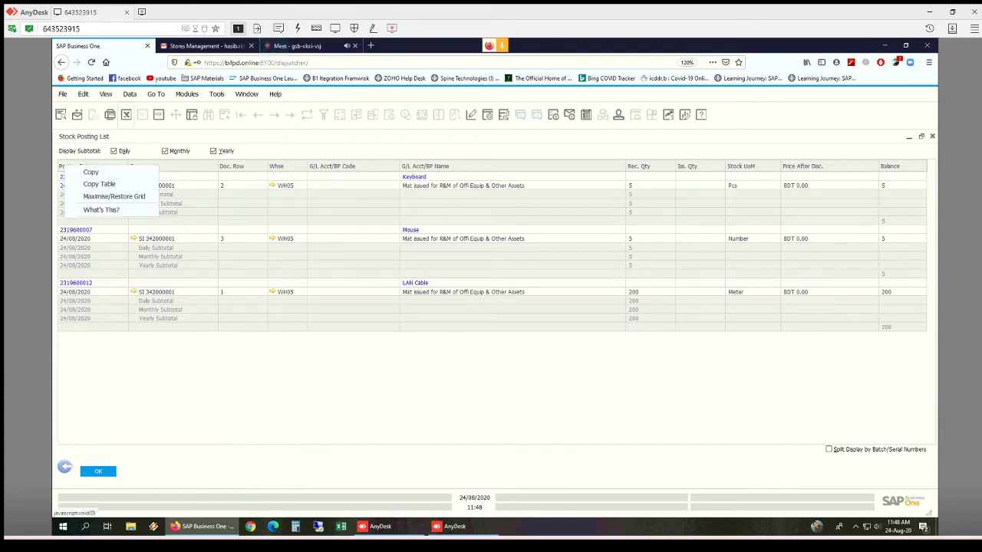
pyautogui.press('Escape')
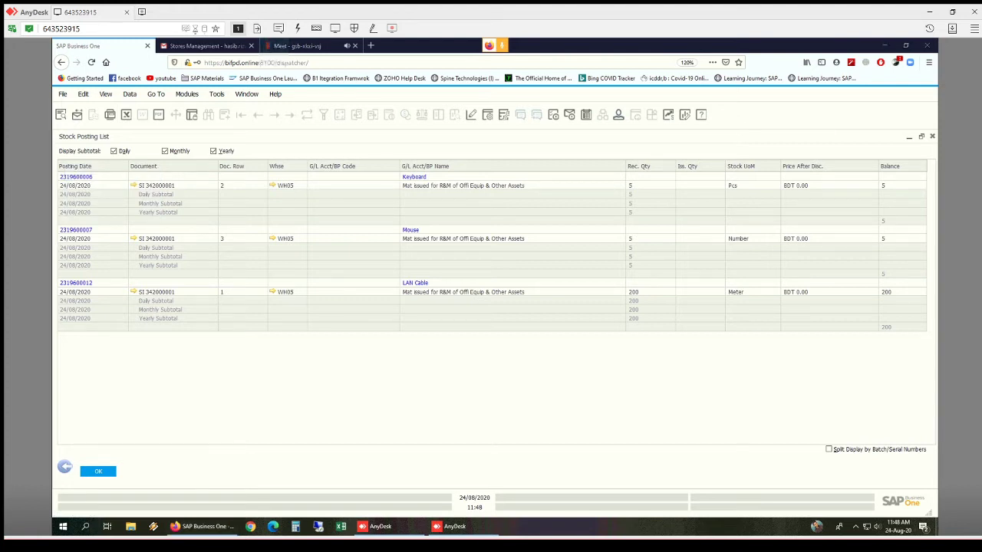
pyautogui.press('super+d')
pyautogui.press('super+d')
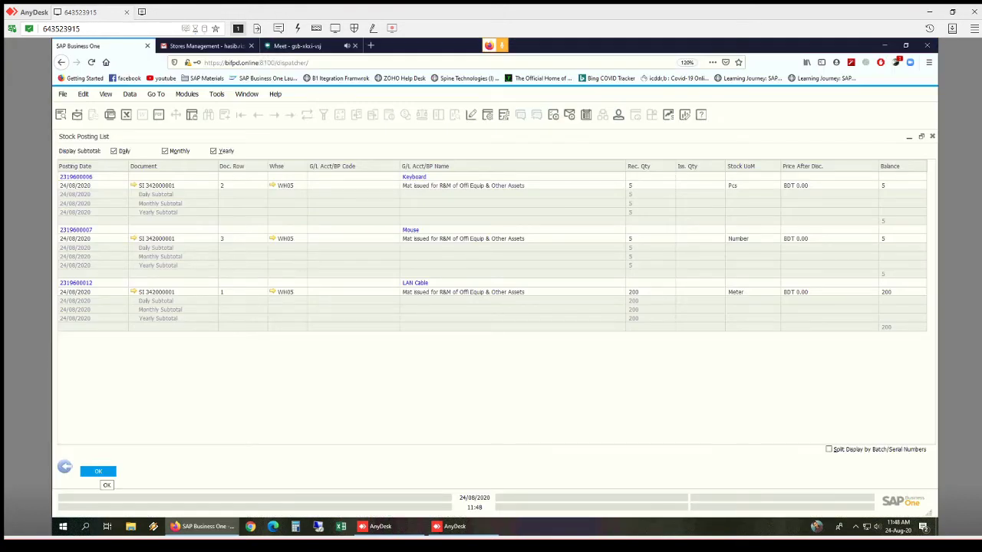
pyautogui.click(98, 470)
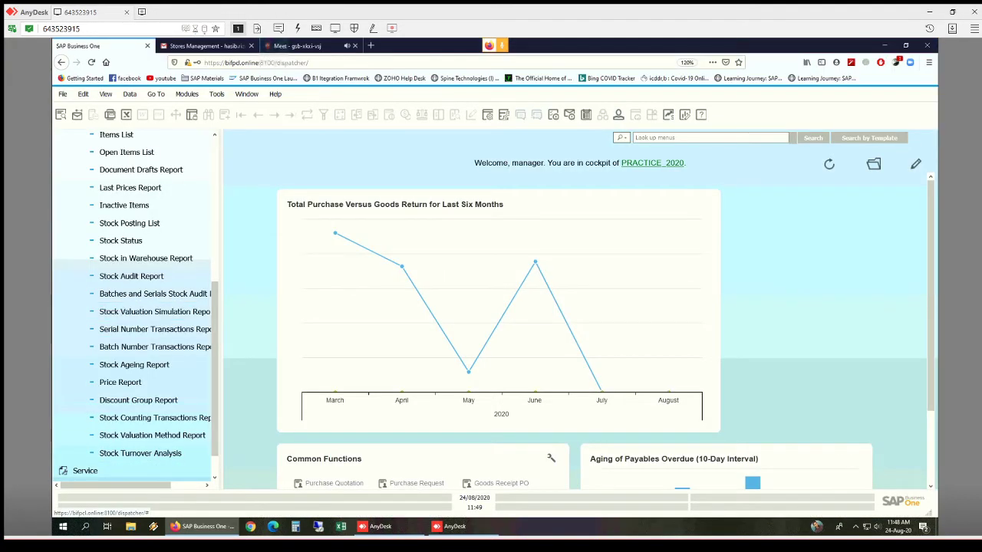
# - Run the Stock Status report, confirming Keyboard 5, Mouse 5 and LAN Cable 200 in stock
pyautogui.click(134, 364)
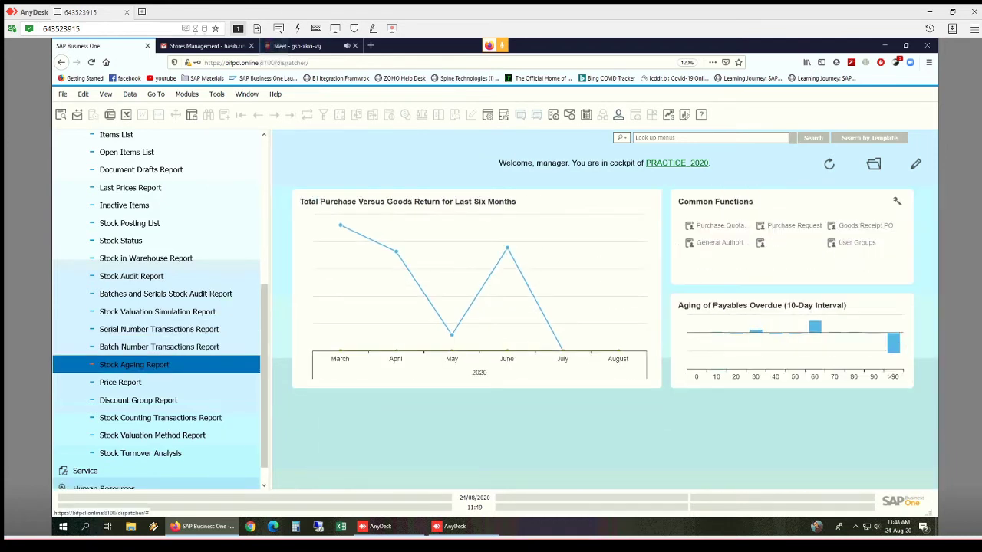
pyautogui.scroll(-1, 157, 306)
pyautogui.click(120, 357)
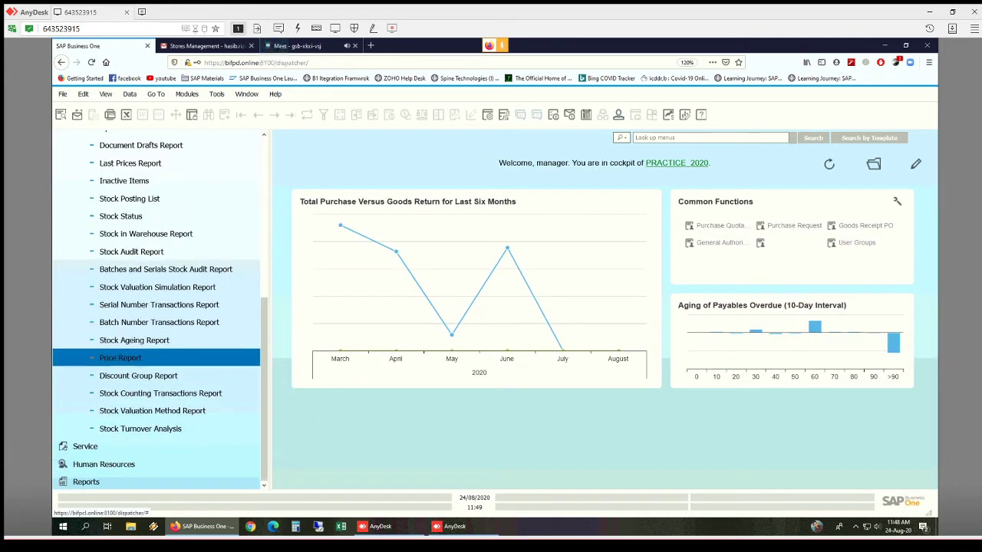
pyautogui.press('Up')
pyautogui.press('Up')
pyautogui.press('Up')
pyautogui.press('Up')
pyautogui.press('Up')
pyautogui.press('Up')
pyautogui.press('Up')
pyautogui.press('Up')
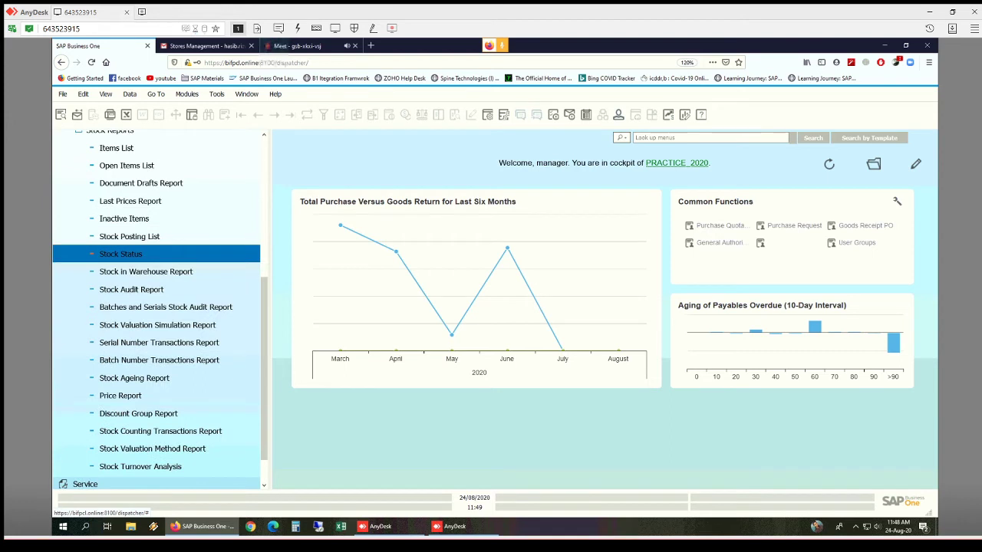
pyautogui.press('Return')
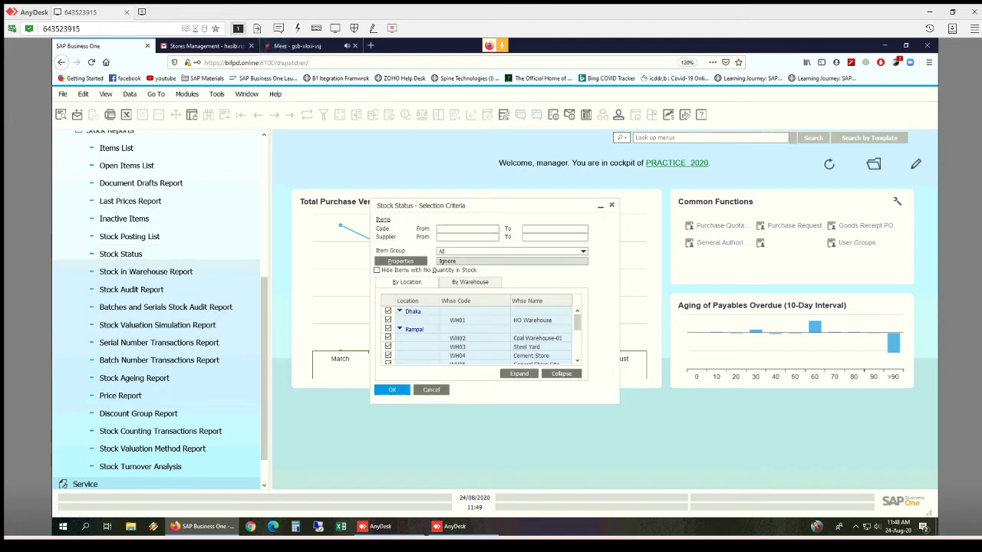
pyautogui.press('Return')
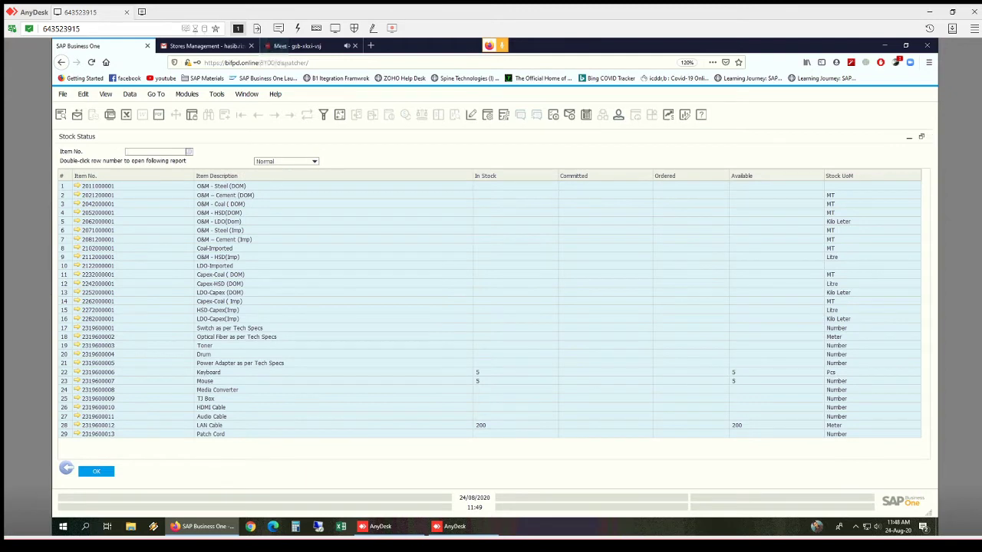
# - Close the report and expand Stock Management to the Stock Transactions group
pyautogui.click(932, 136)
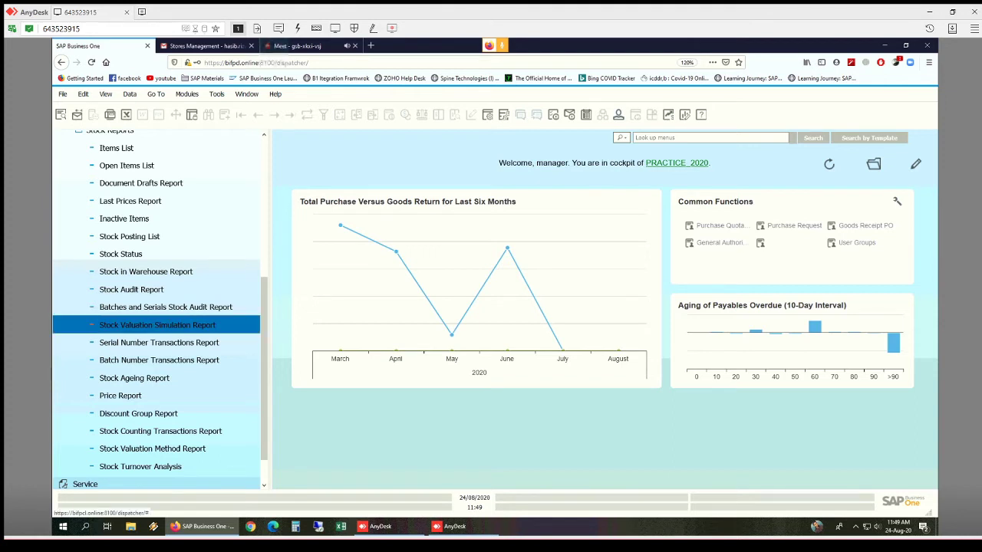
pyautogui.scroll(4, 161, 322)
pyautogui.click(109, 281)
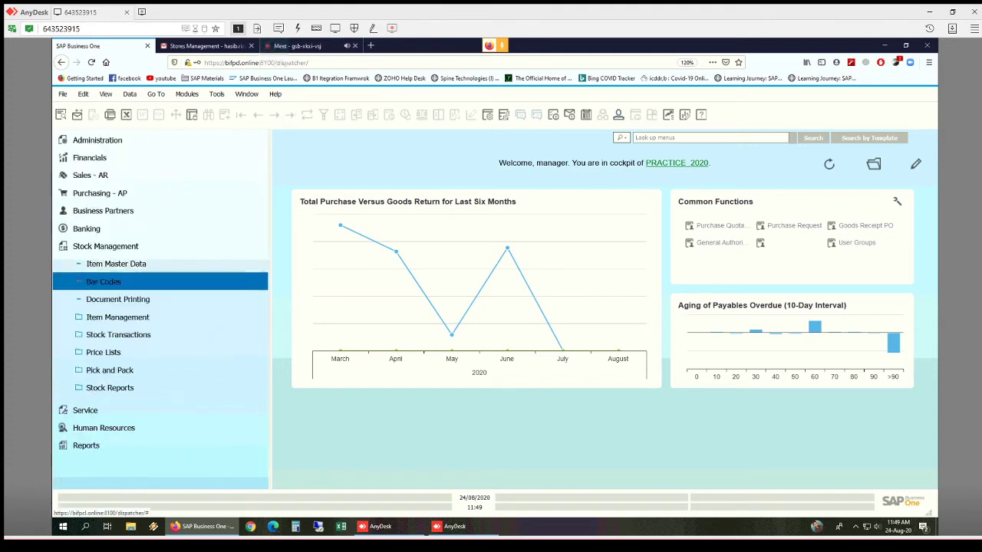
pyautogui.click(105, 245)
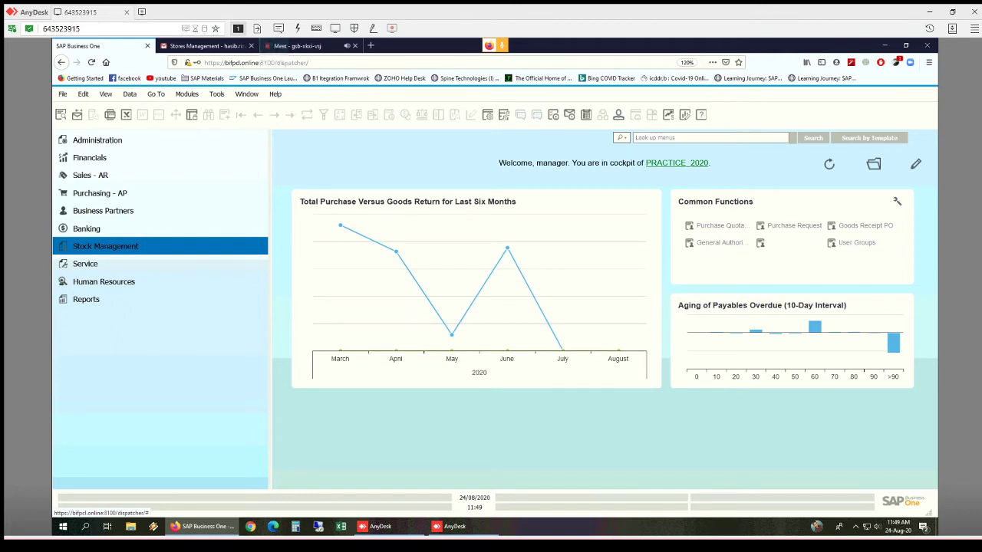
pyautogui.click(105, 245)
pyautogui.click(104, 281)
pyautogui.click(117, 299)
pyautogui.click(116, 263)
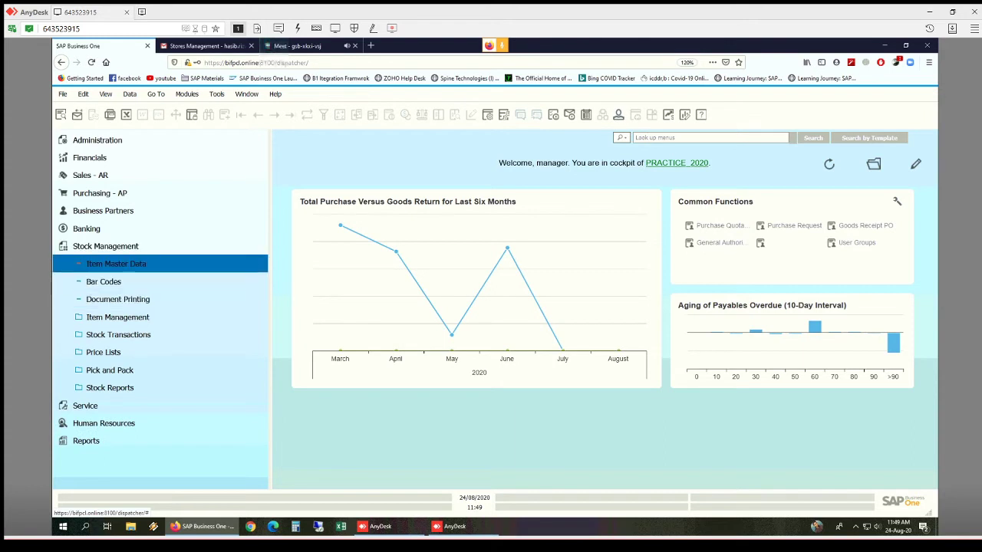
pyautogui.click(117, 317)
pyautogui.click(118, 335)
# - Start Goods Issue 352000001 with Ref. 2 set to 2008001, leaving row 1's issue type unchosen
pyautogui.click(119, 369)
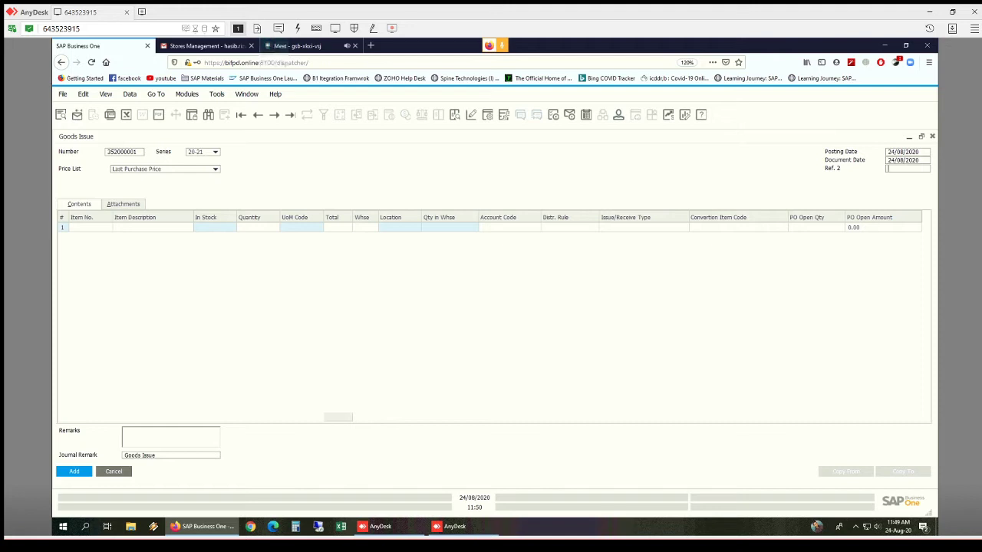
pyautogui.write('2008001')
pyautogui.click(642, 227)
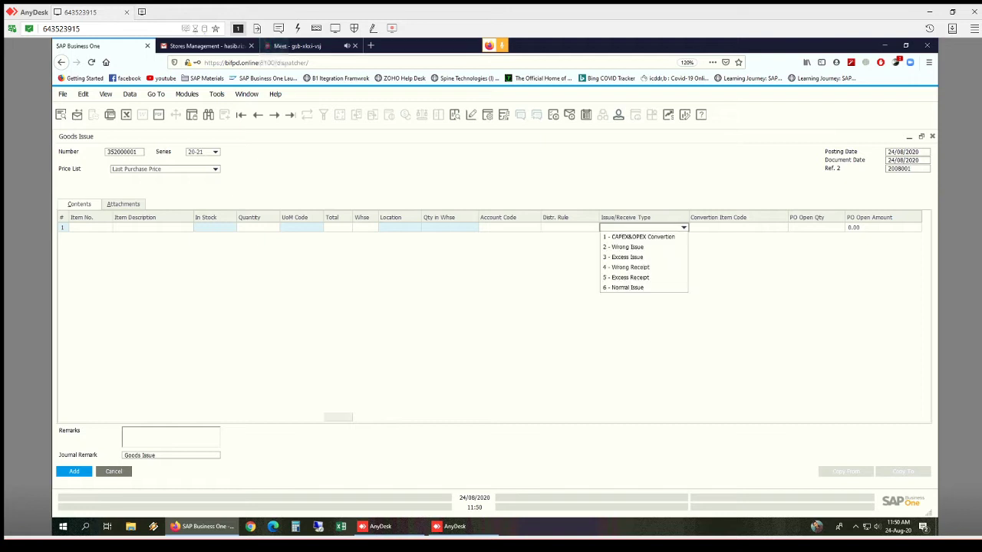
pyautogui.press('Escape')
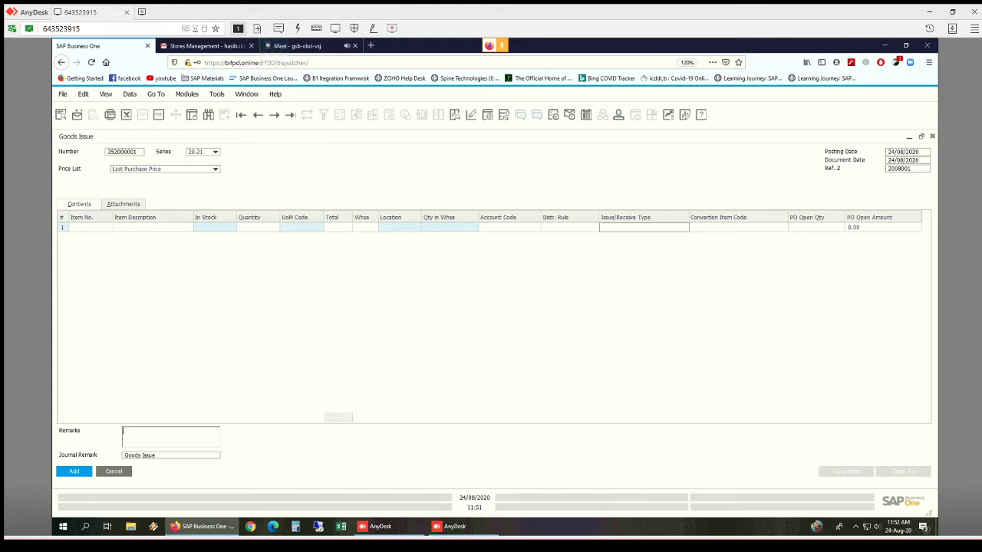
# - Pick LAN Cable, Mouse and Keyboard together from the List of Items into rows 1–3
pyautogui.click(89, 227)
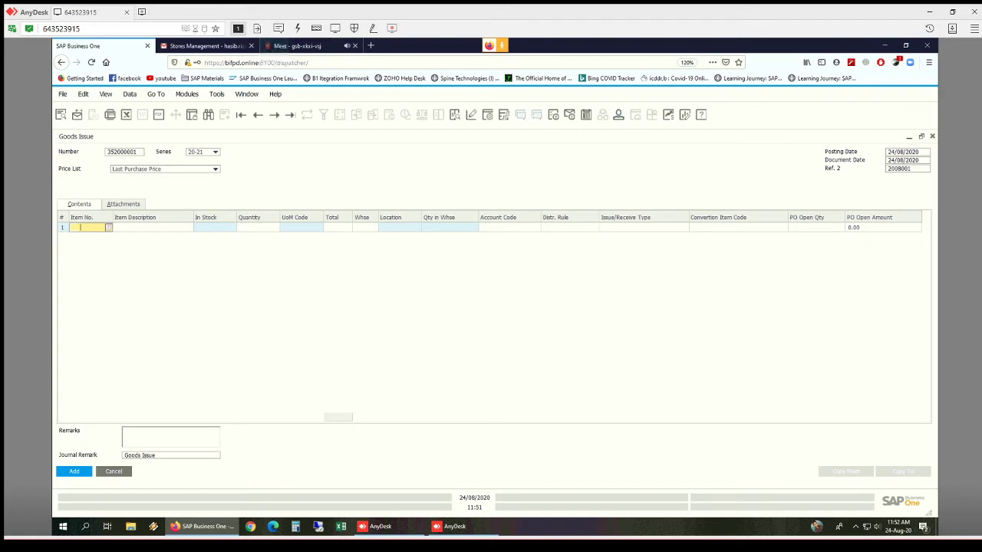
pyautogui.press('Tab')
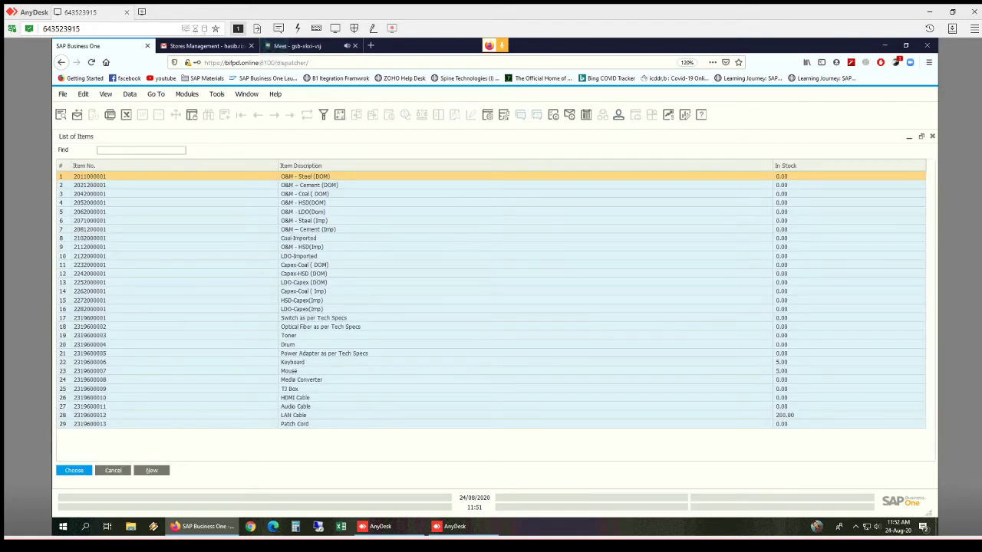
pyautogui.click(293, 415)
pyautogui.keyDown('ctrl'); pyautogui.click(289, 370); pyautogui.keyUp('ctrl')
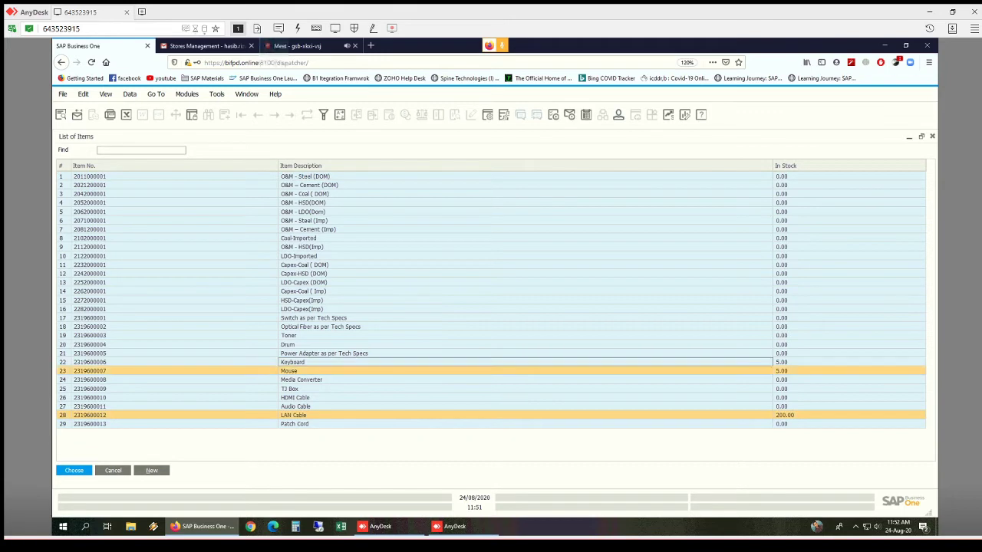
pyautogui.keyDown('ctrl'); pyautogui.click(292, 362); pyautogui.keyUp('ctrl')
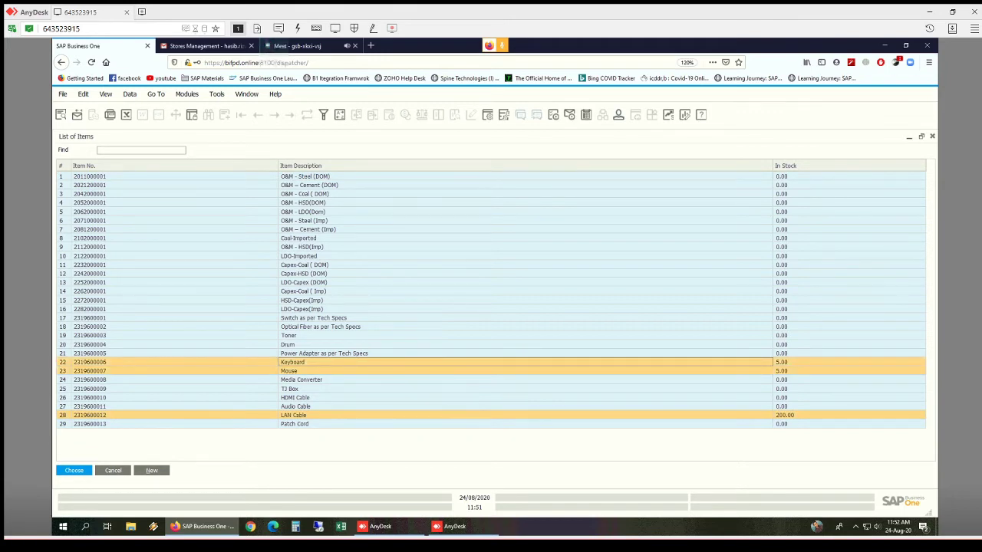
pyautogui.press('Return')
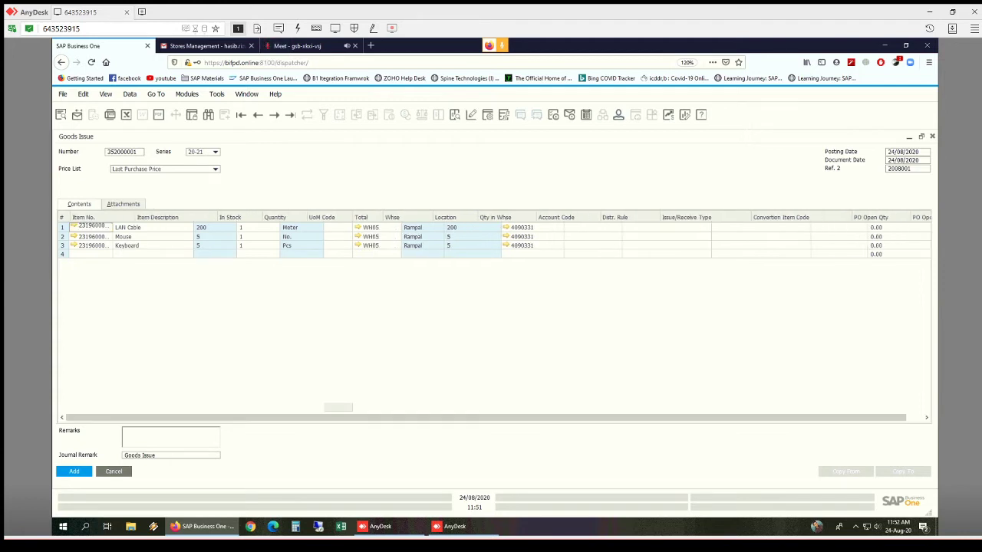
# - Set LAN Cable's quantity to 50, correcting the 230 first entered, and Mouse's to 2
pyautogui.click(277, 227)
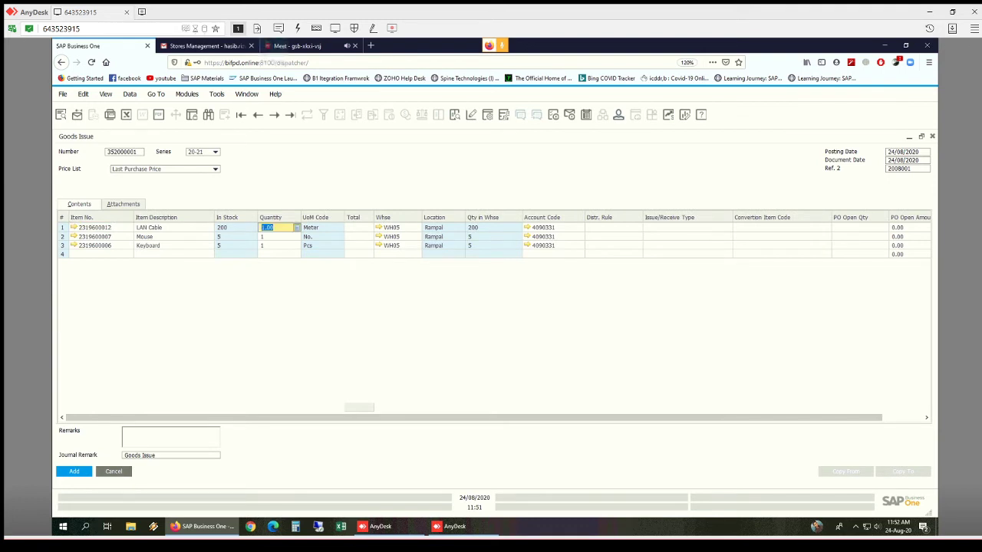
pyautogui.write('230')
pyautogui.press('Tab')
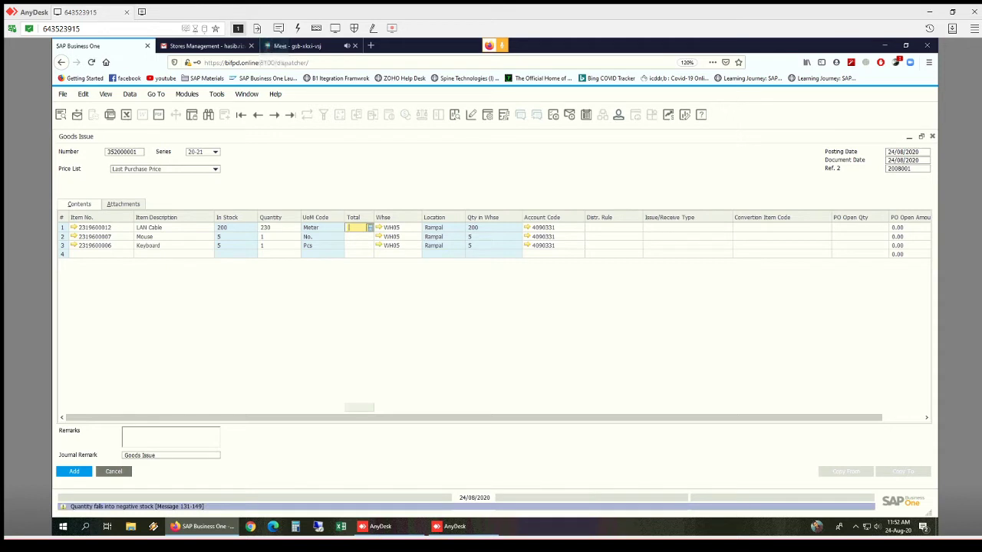
pyautogui.click(272, 227)
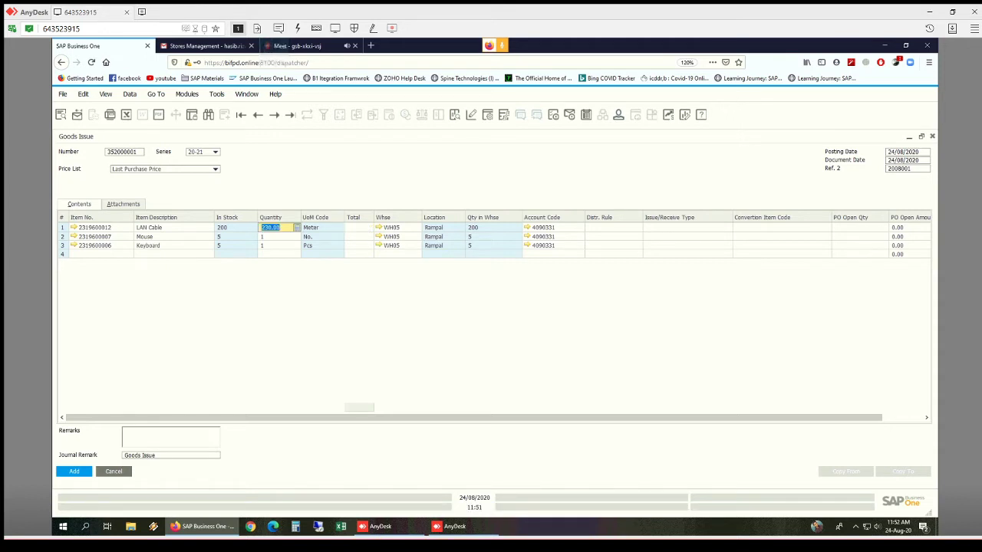
pyautogui.write('50')
pyautogui.click(272, 236)
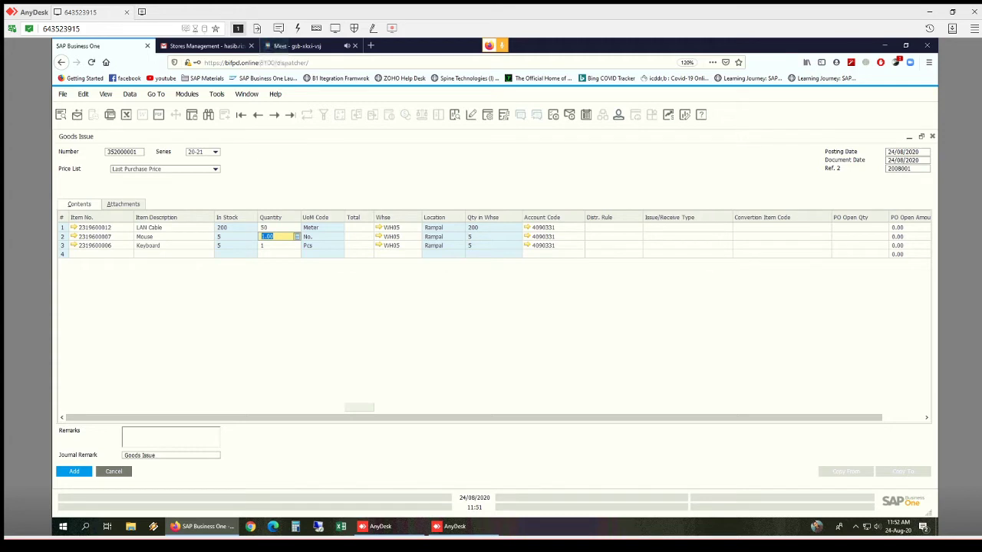
pyautogui.write('2')
pyautogui.click(357, 227)
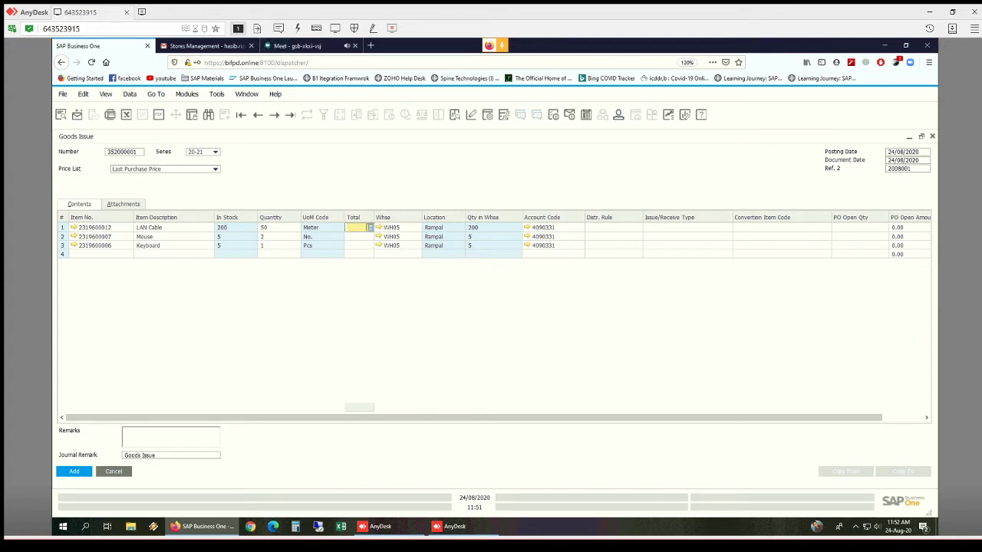
pyautogui.click(612, 227)
# - Choose '6 - Normal Issue' as Issue/Receive Type on the LAN Cable, Mouse and Keyboard lines
pyautogui.click(686, 227)
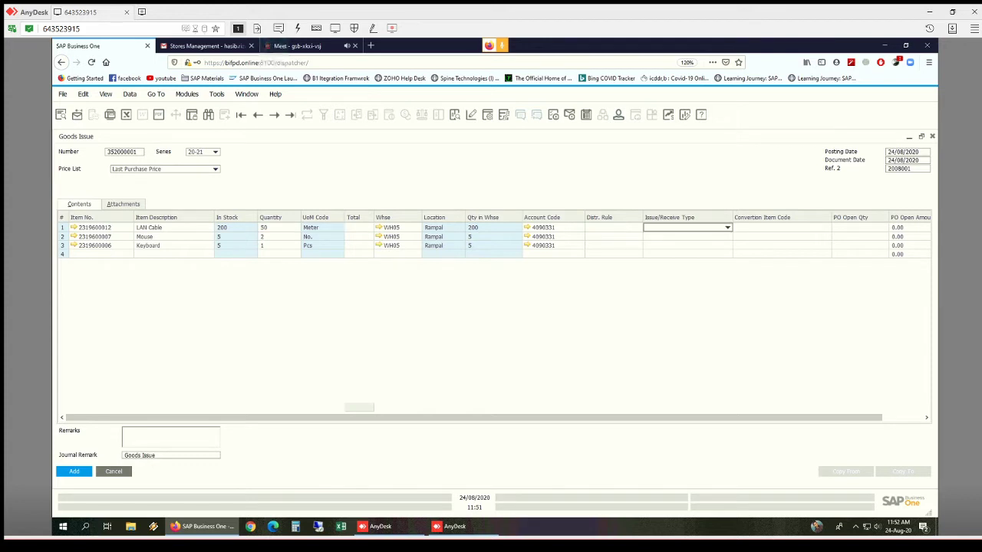
pyautogui.click(726, 228)
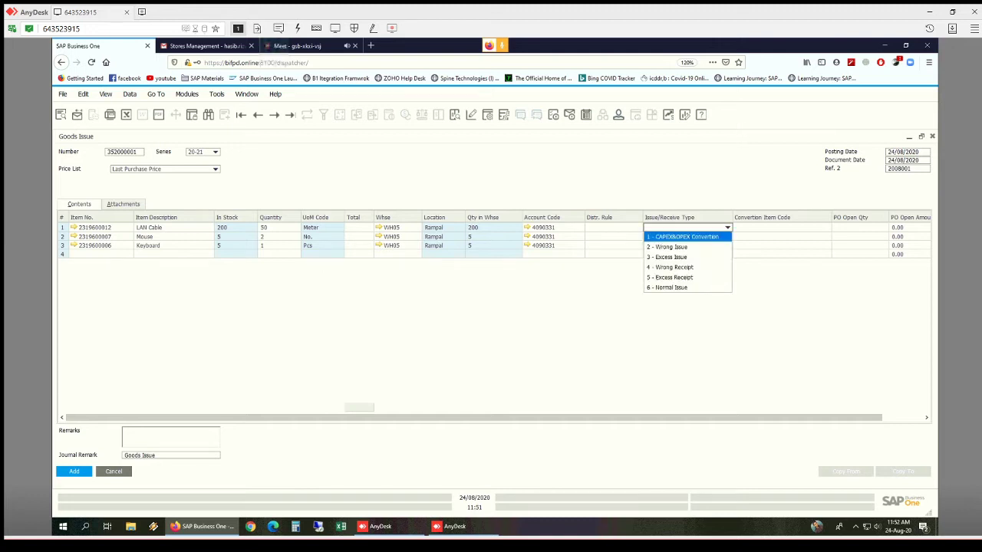
pyautogui.press('Down')
pyautogui.press('Down')
pyautogui.press('Down')
pyautogui.press('Down')
pyautogui.press('Down')
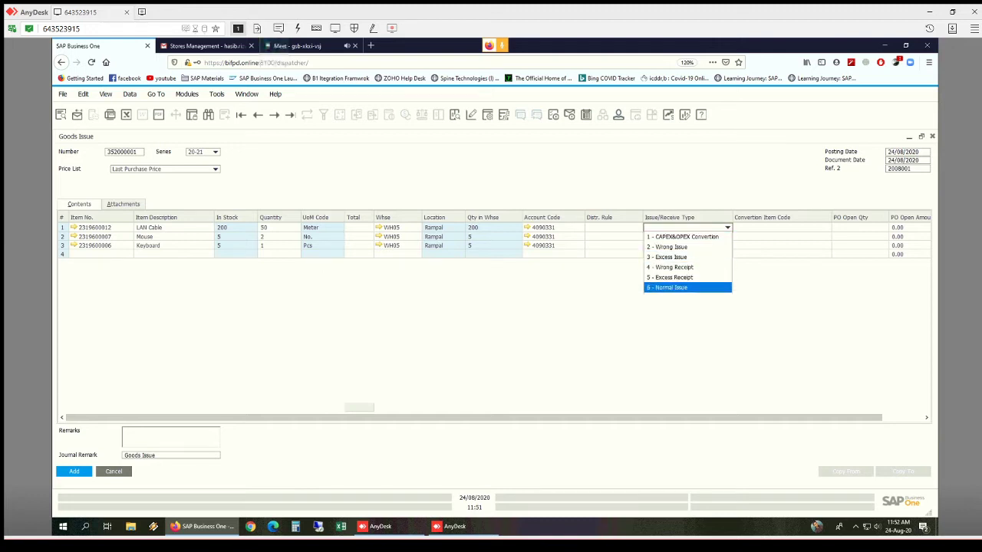
pyautogui.press('Return')
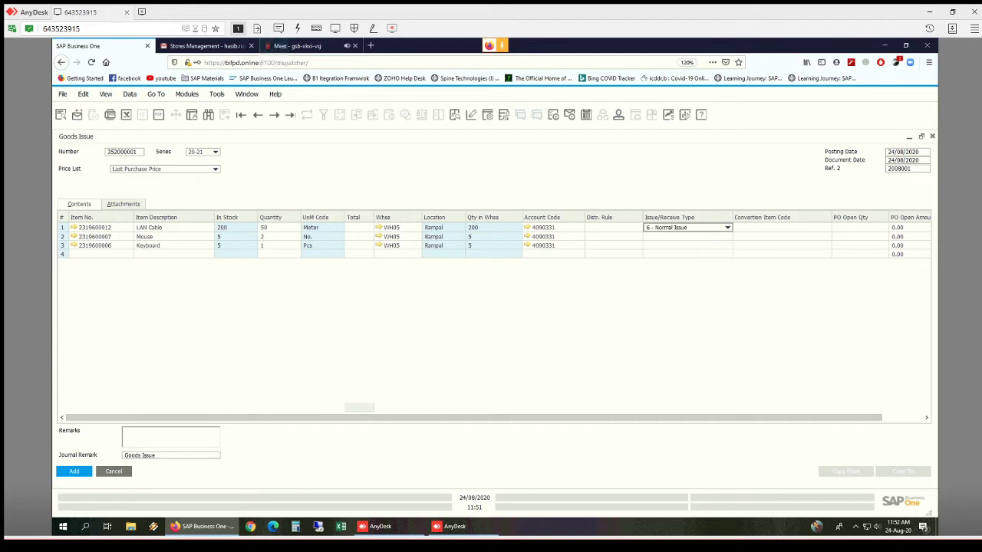
pyautogui.click(686, 236)
pyautogui.click(667, 293)
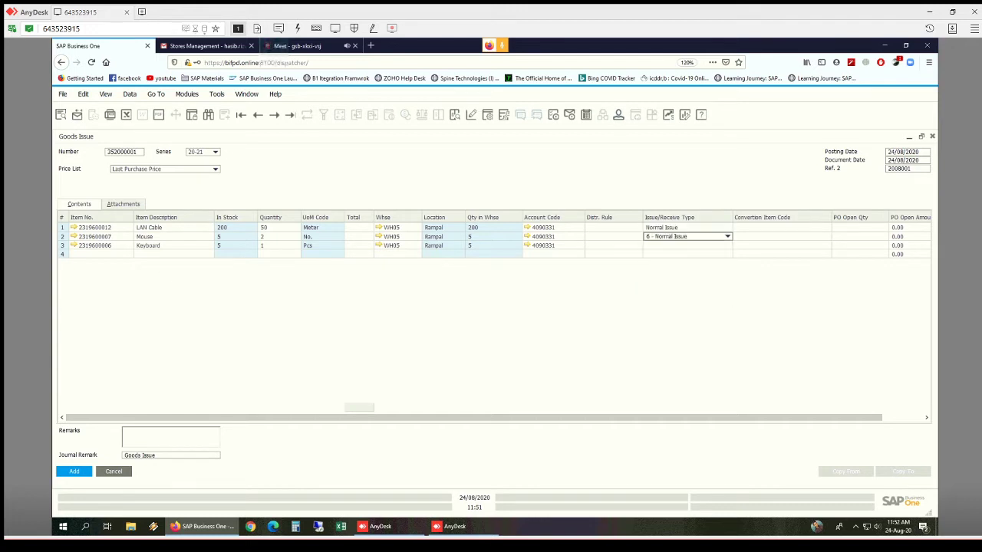
pyautogui.click(687, 245)
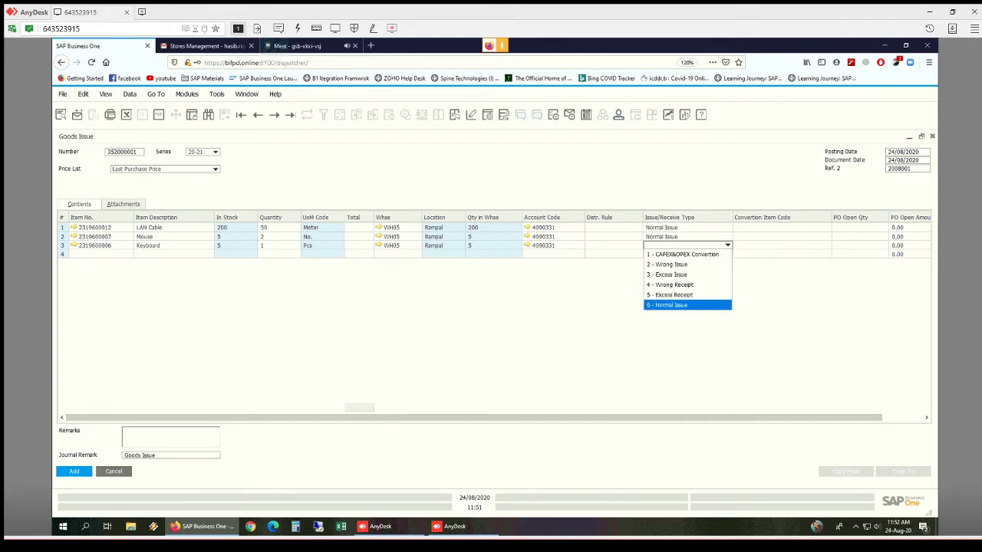
pyautogui.click(667, 303)
pyautogui.click(782, 236)
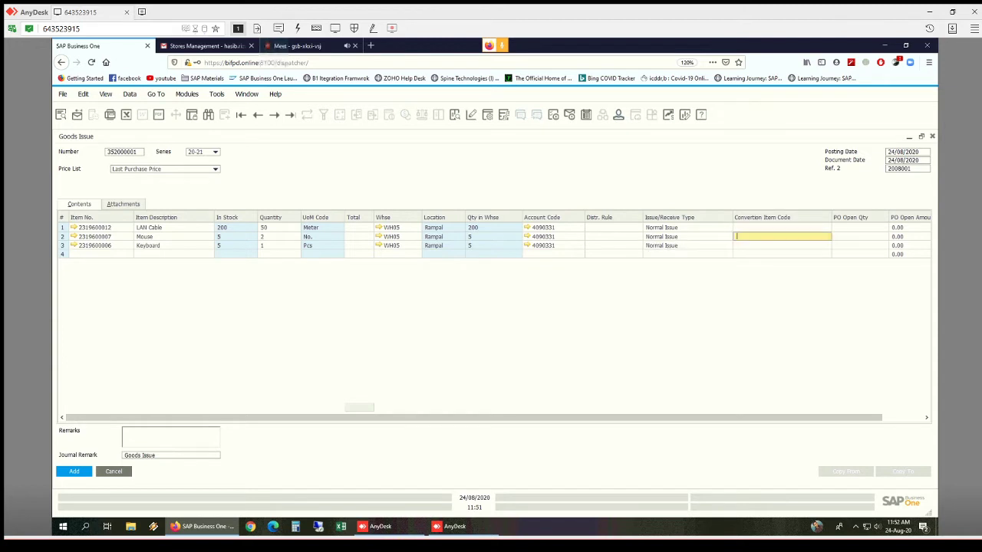
pyautogui.click(781, 227)
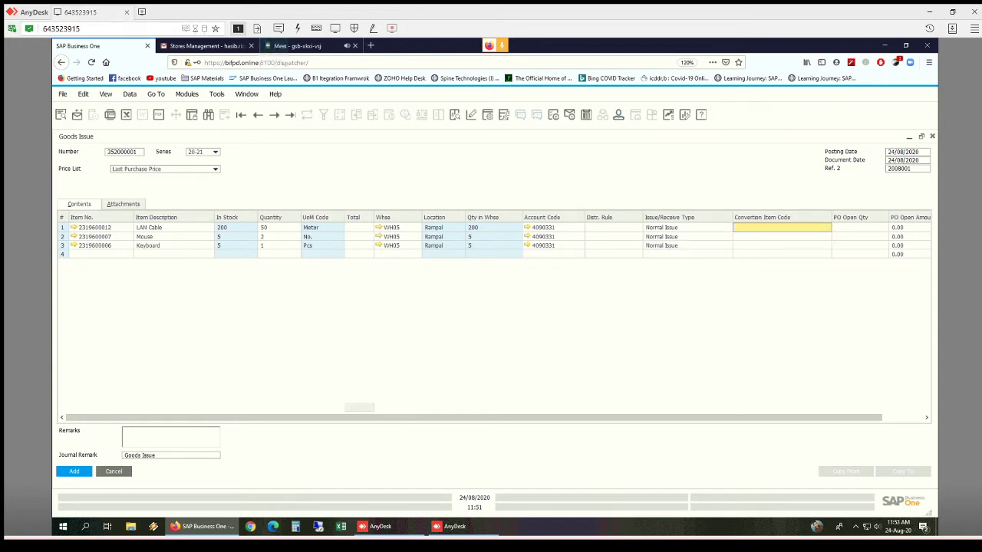
# - Assign distribution rule 10000001 HO- GENERAL to the LAN Cable line
pyautogui.click(614, 227)
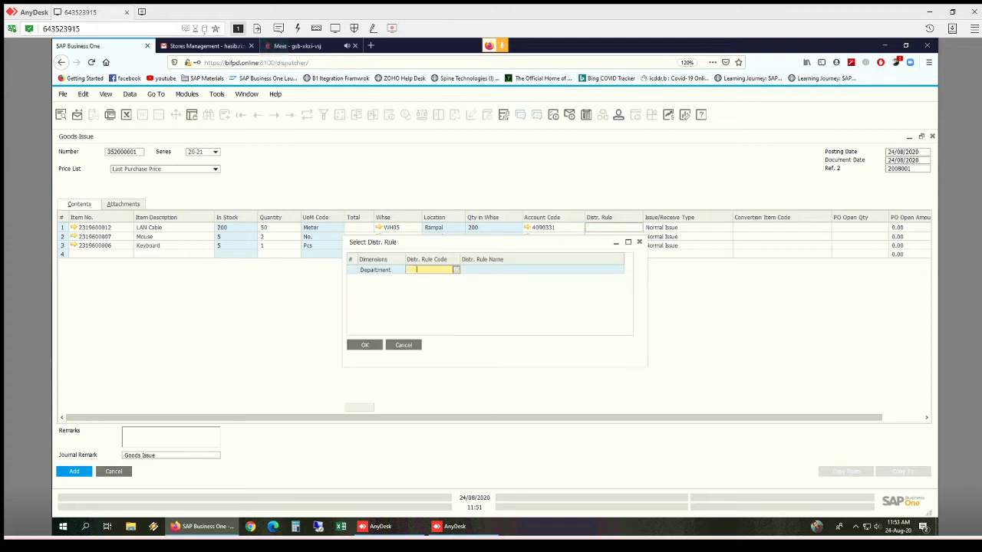
pyautogui.press('Tab')
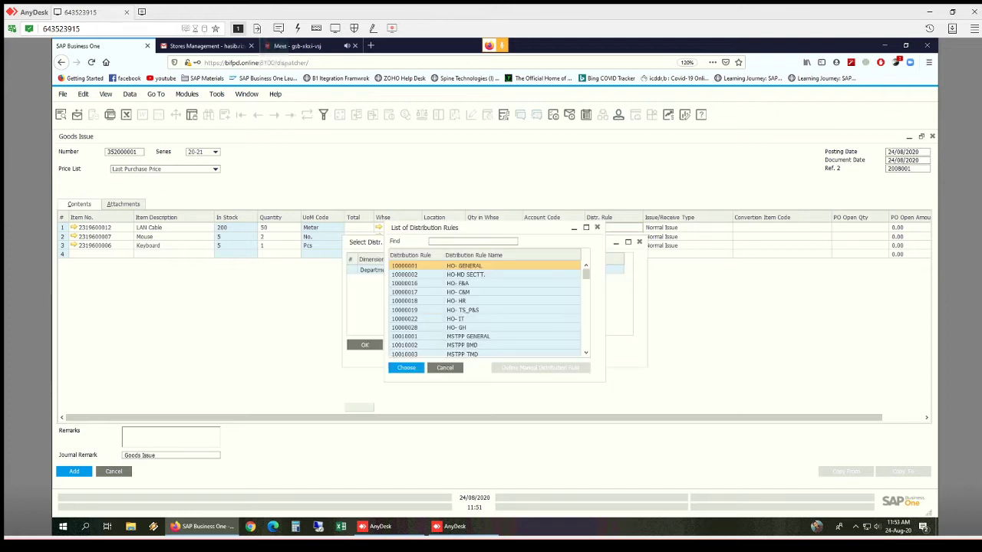
pyautogui.press('Return')
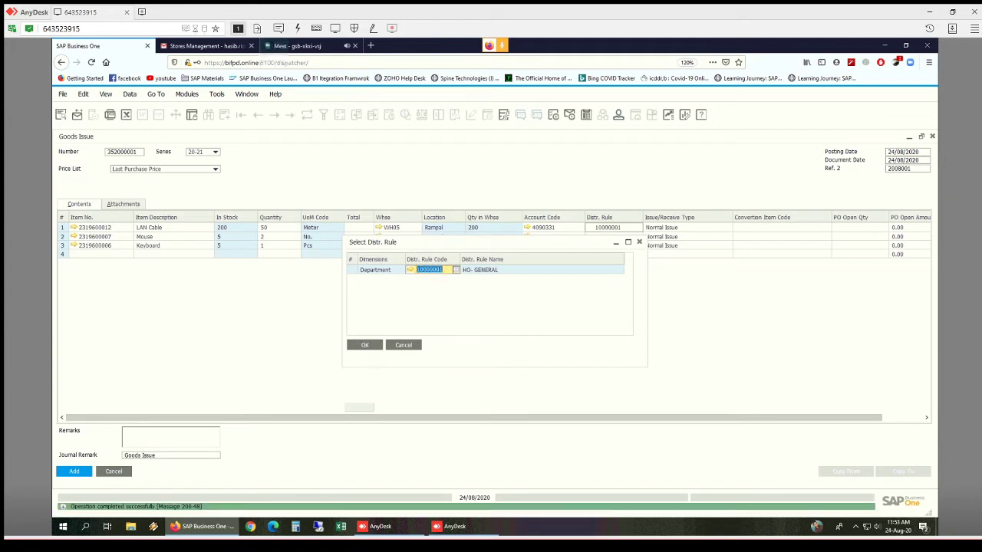
pyautogui.press('BackSpace')
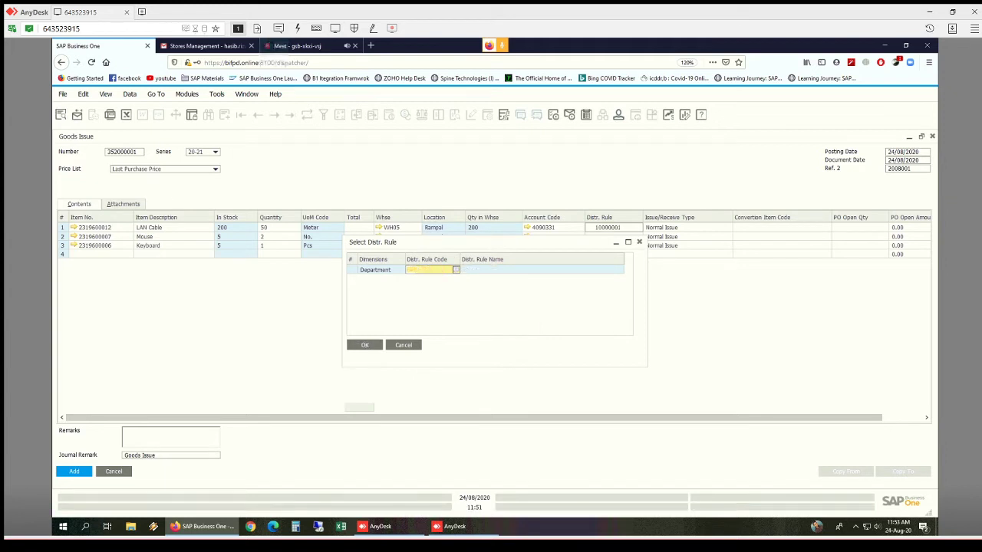
pyautogui.press('Return')
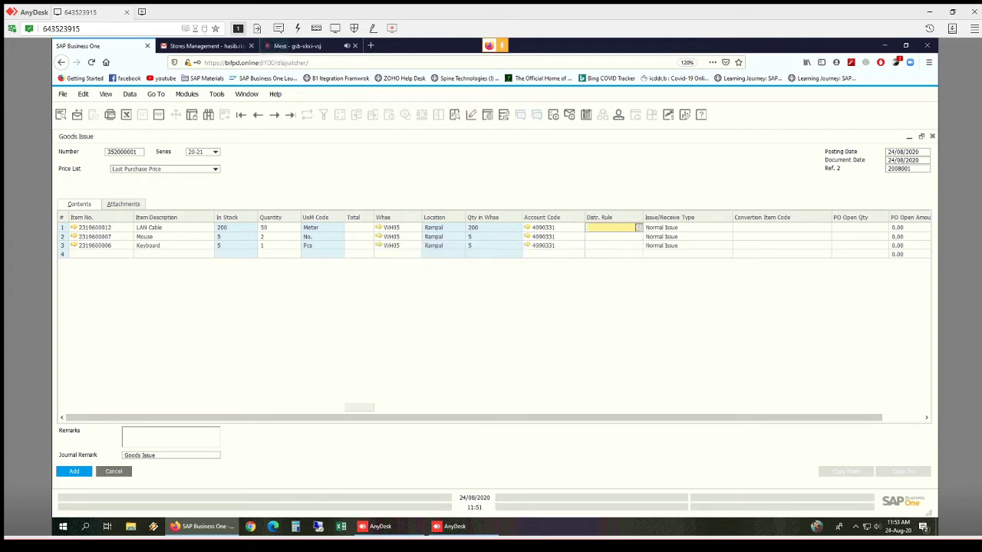
pyautogui.press('Tab')
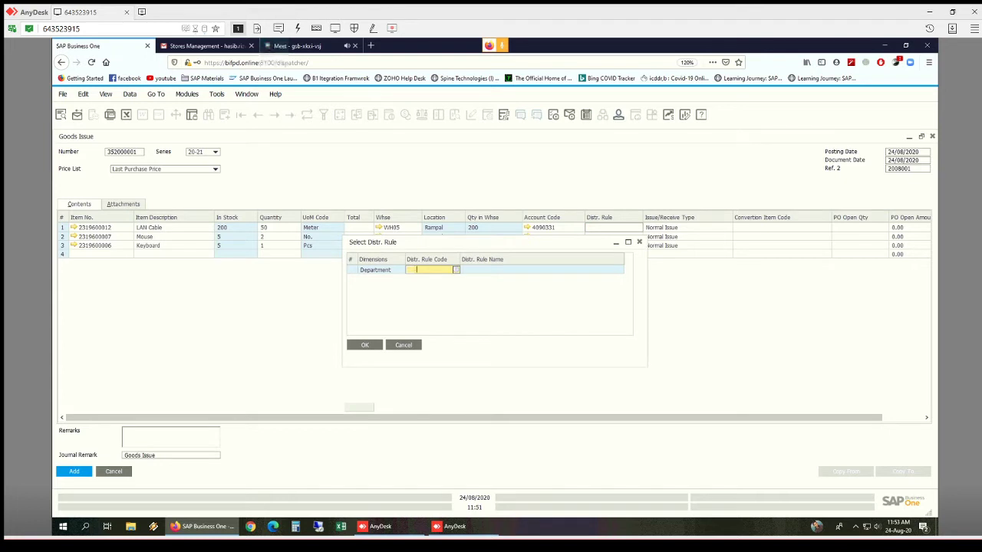
pyautogui.press('Tab')
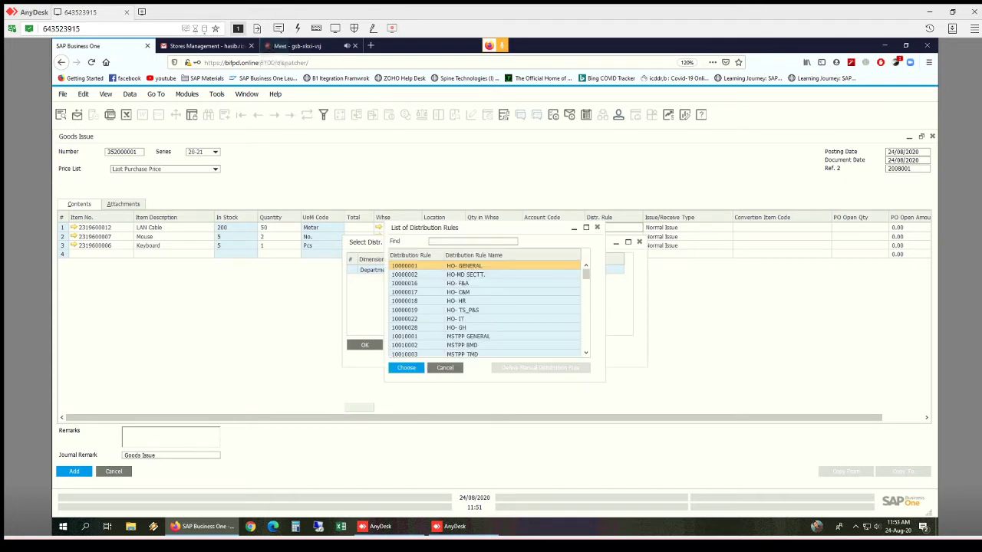
pyautogui.press('Return')
pyautogui.press('Return')
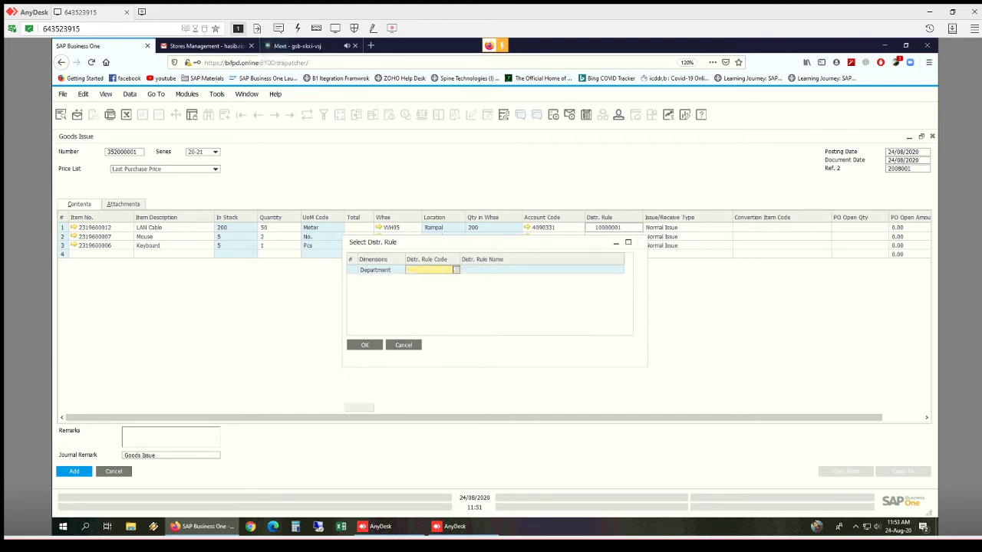
pyautogui.press('Return')
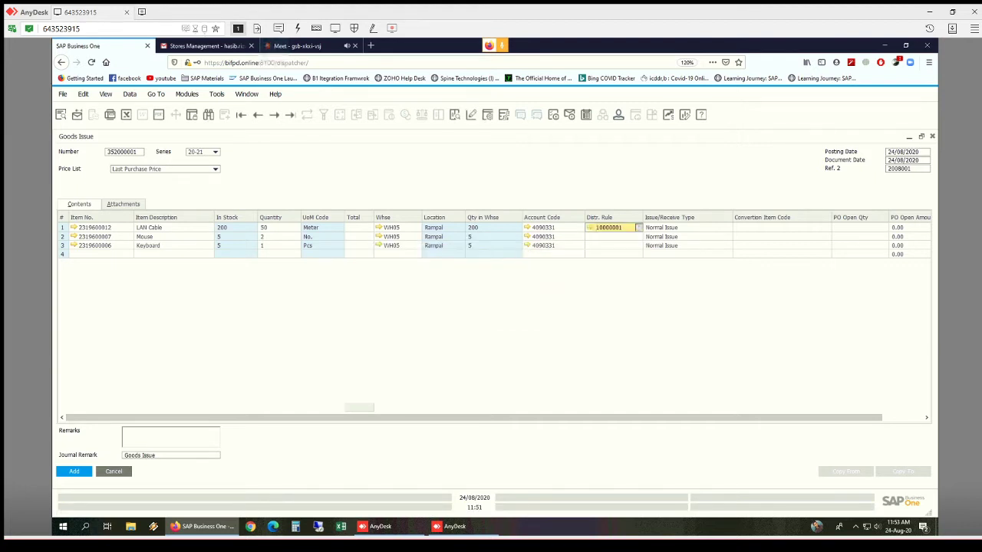
# - Copy distribution rule 10000001 down to the Mouse and Keyboard lines
pyautogui.click(613, 236)
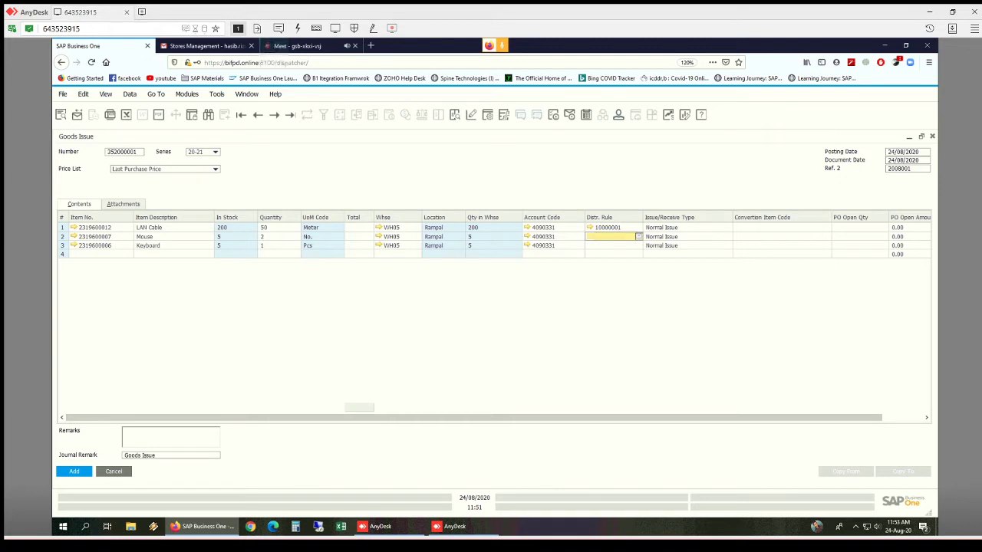
pyautogui.click(609, 227)
pyautogui.hotkey('ctrl', 'c')
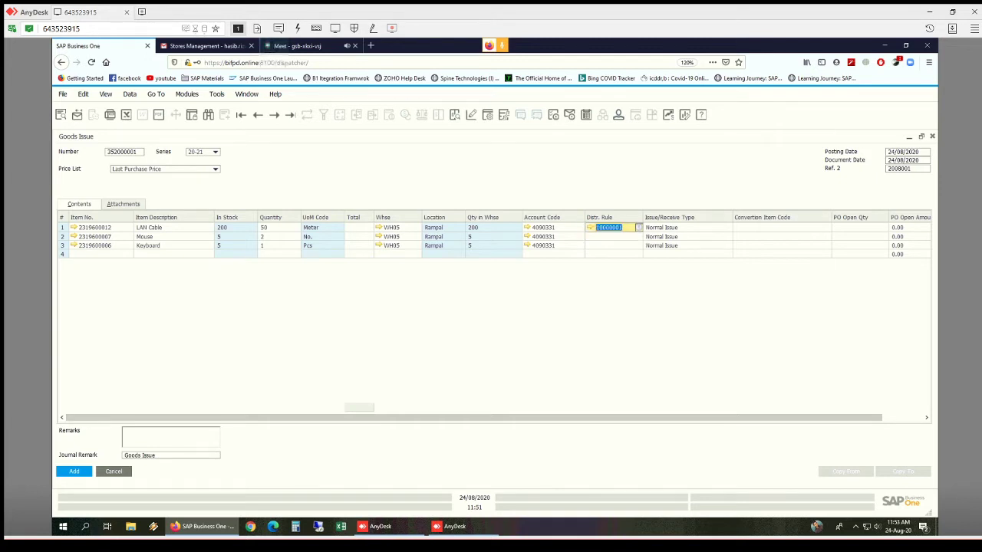
pyautogui.click(614, 237)
pyautogui.hotkey('ctrl', 'v')
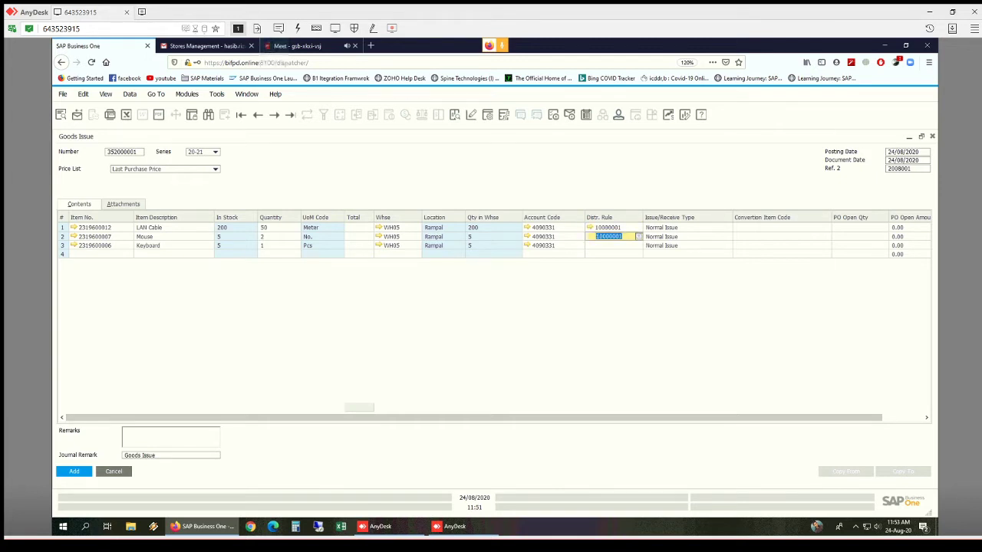
pyautogui.click(614, 246)
pyautogui.hotkey('ctrl', 'v')
pyautogui.press('Tab')
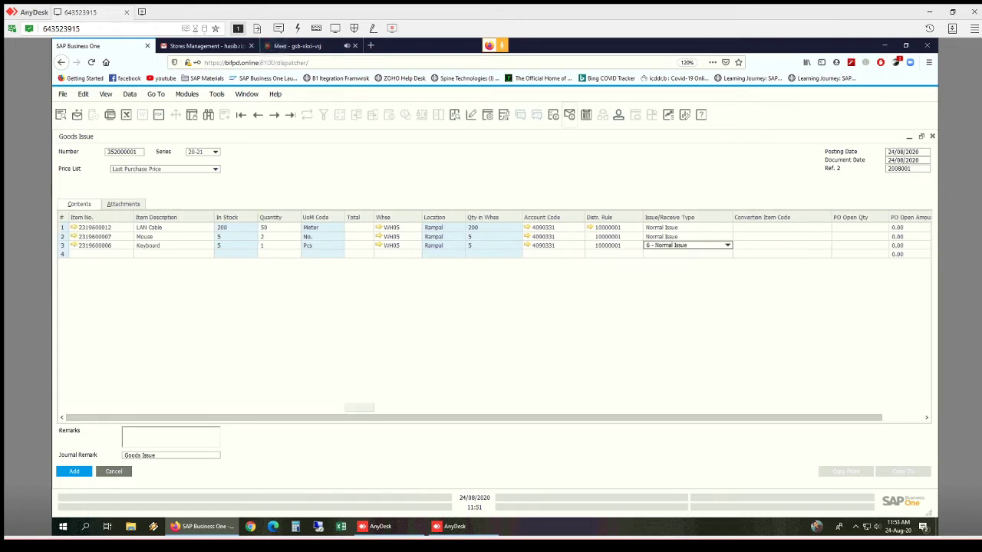
# - In Form Settings, uncheck Convertion Item Code, PO Open Qty and PO Open Amount and save
pyautogui.click(569, 114)
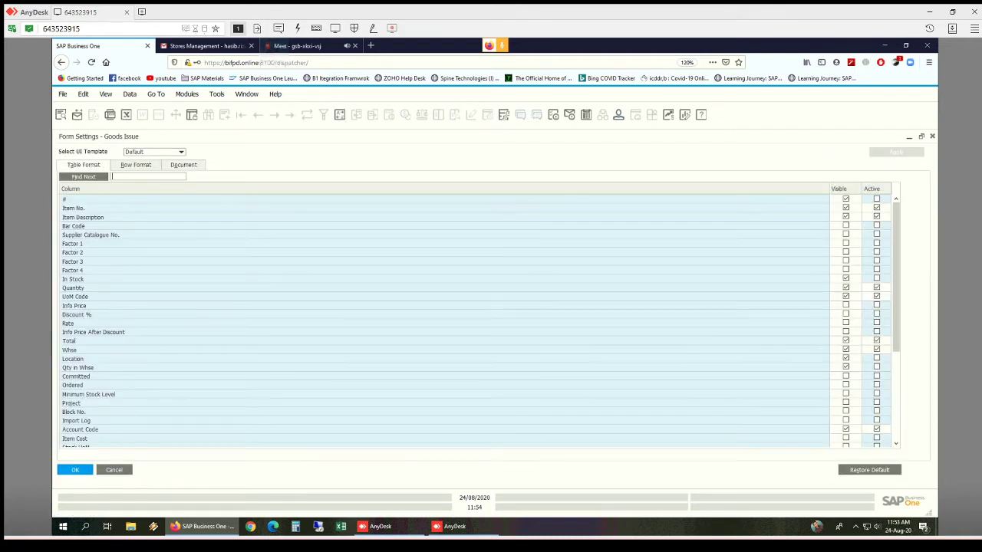
pyautogui.scroll(-5, 475, 320)
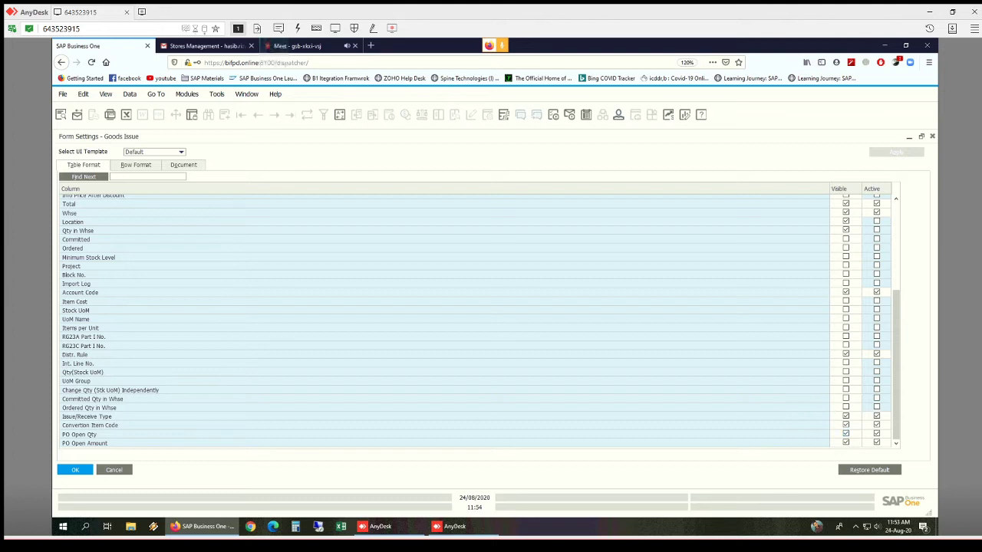
pyautogui.click(845, 434)
pyautogui.click(845, 443)
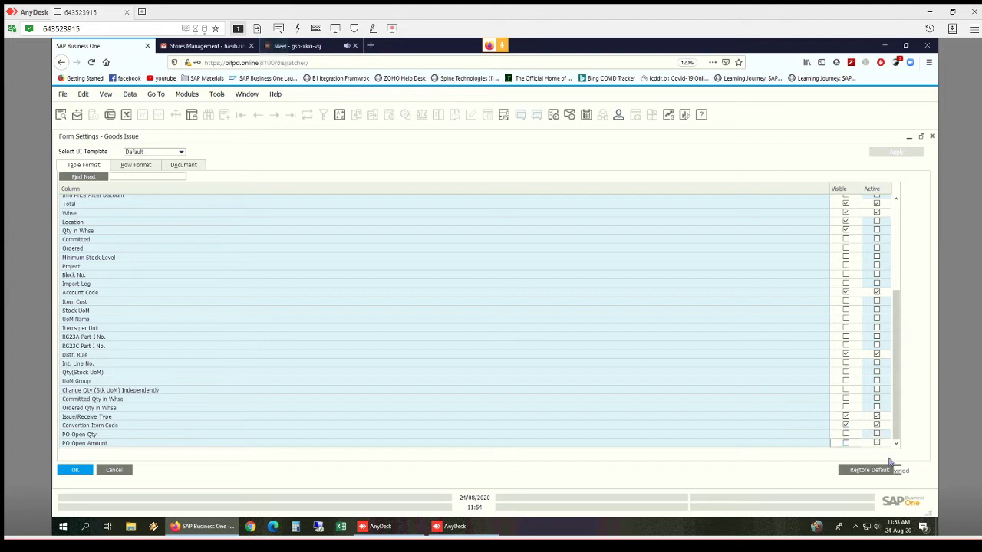
pyautogui.press('Up')
pyautogui.press('Up')
pyautogui.press('space')
pyautogui.press('Return')
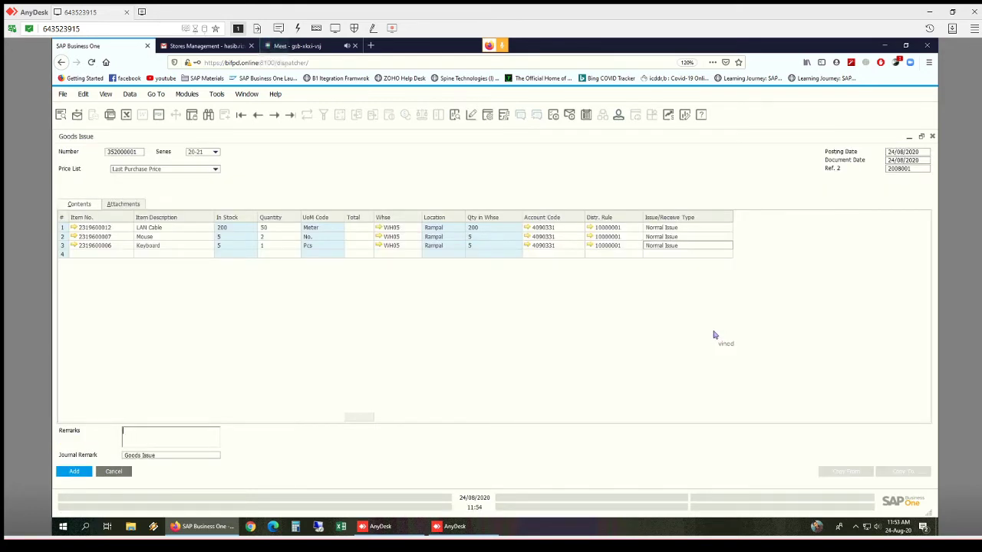
# - Enter an 'Issued to' remark naming the recipient and show the Attachments tab
pyautogui.write('Issued t')
pyautogui.write('o Rizv')
pyautogui.press('Tab')
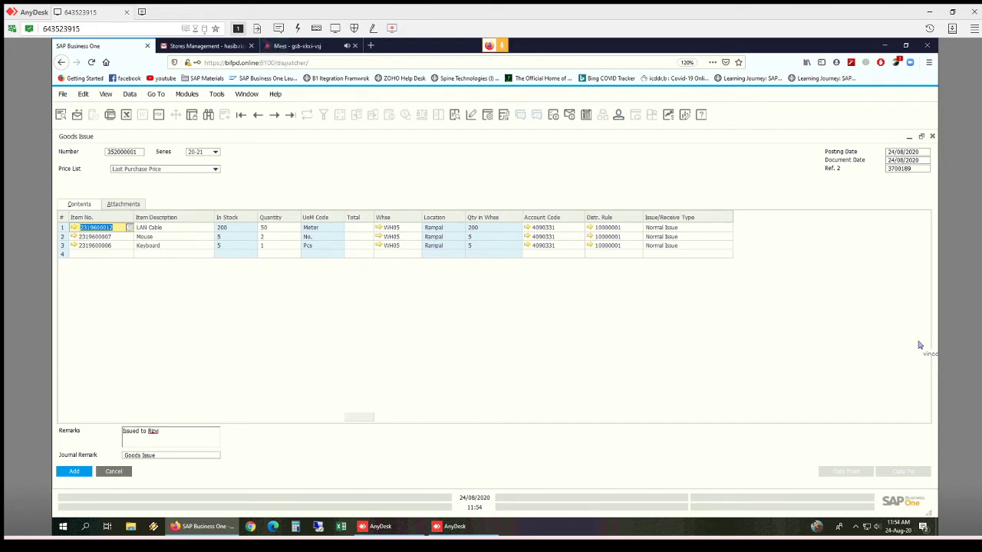
pyautogui.hotkey('ctrl', 'Tab')
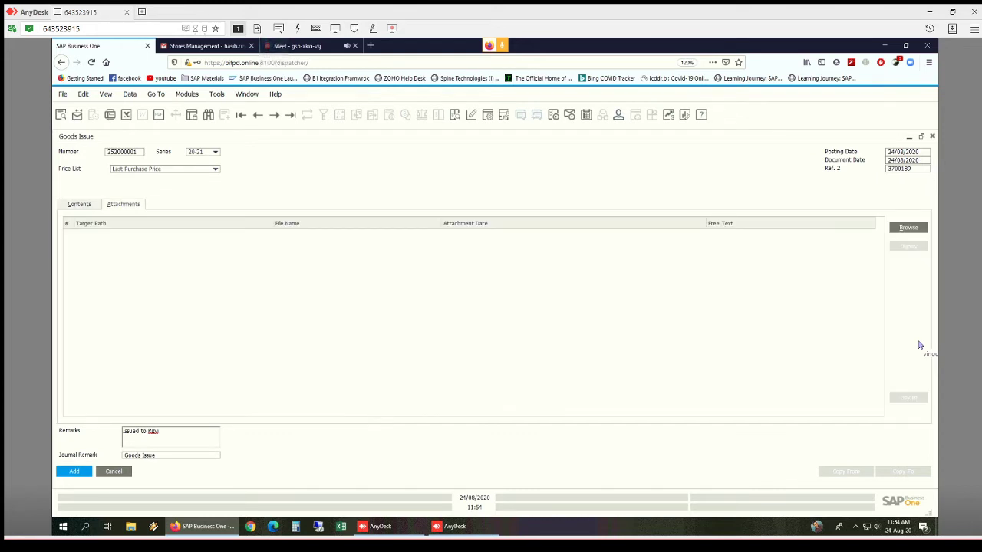
pyautogui.hotkey('ctrl', 'Tab')
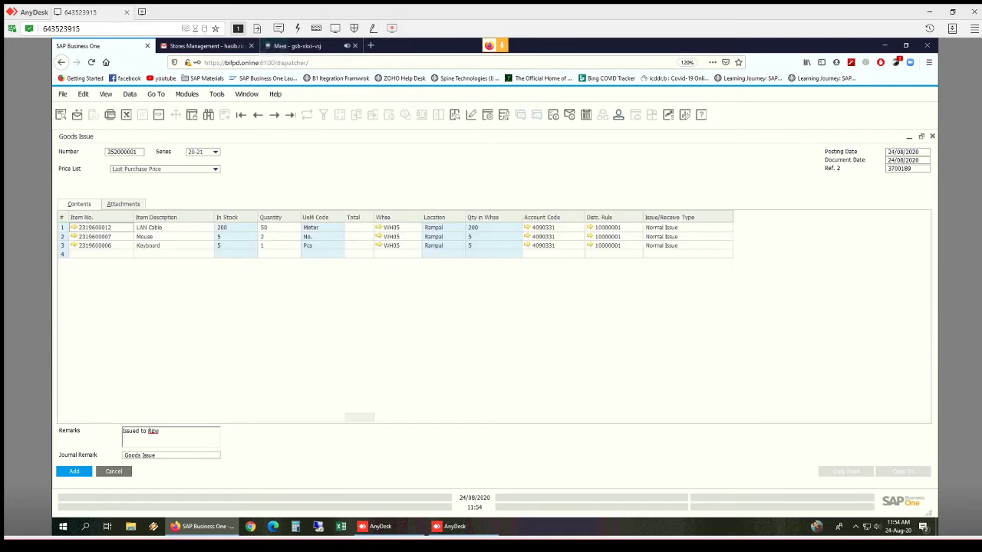
pyautogui.hotkey('ctrl', 'Tab')
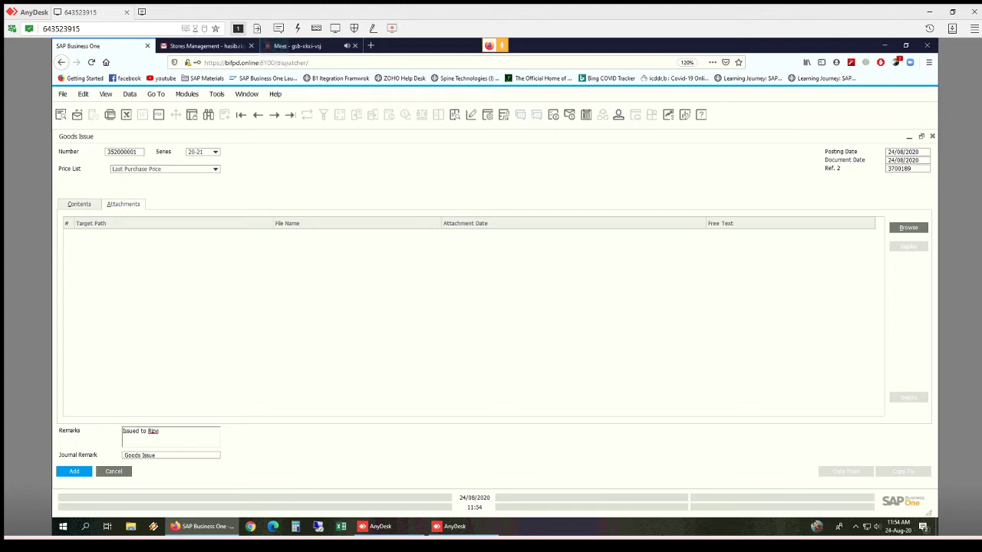
pyautogui.click(908, 227)
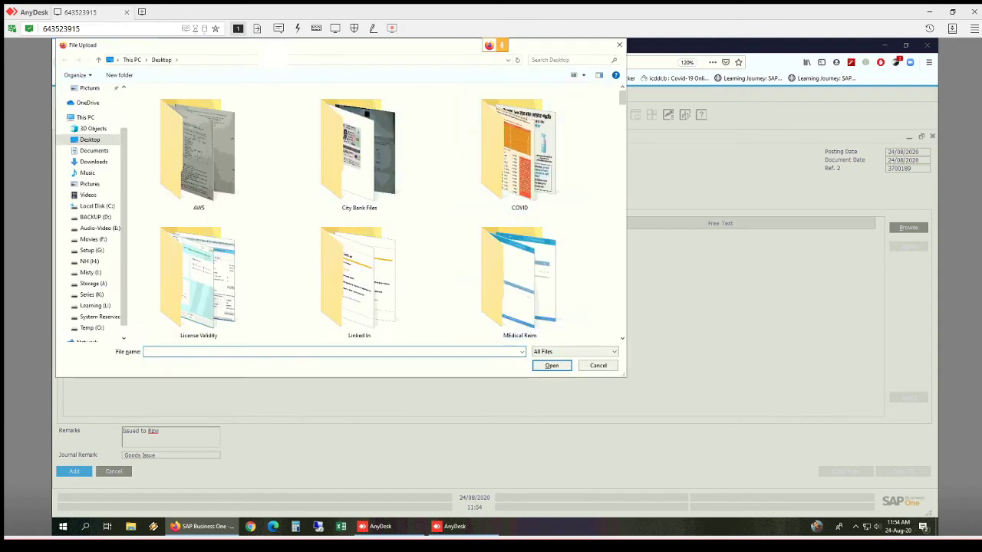
pyautogui.scroll(-5, 529, 98)
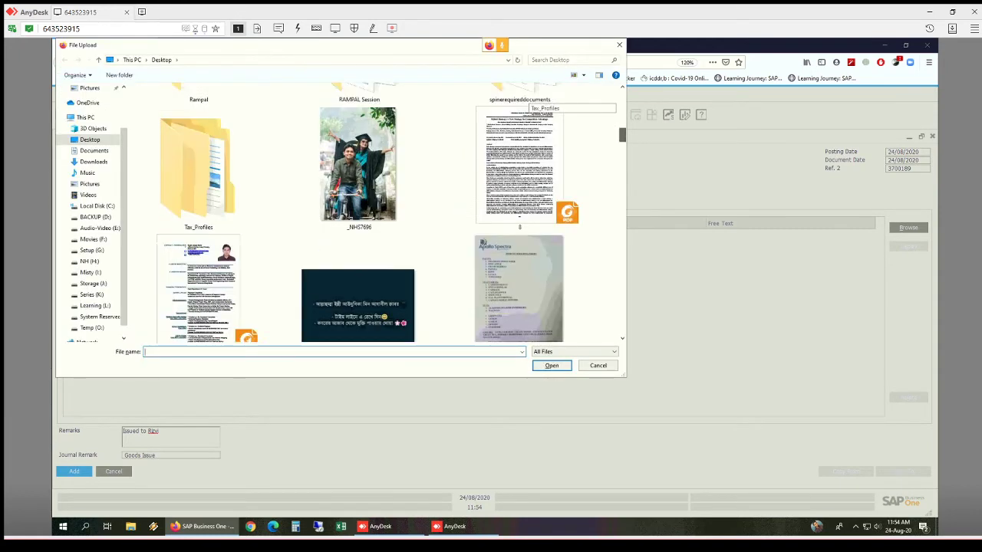
pyautogui.scroll(-3, 529, 99)
pyautogui.scroll(5, 529, 99)
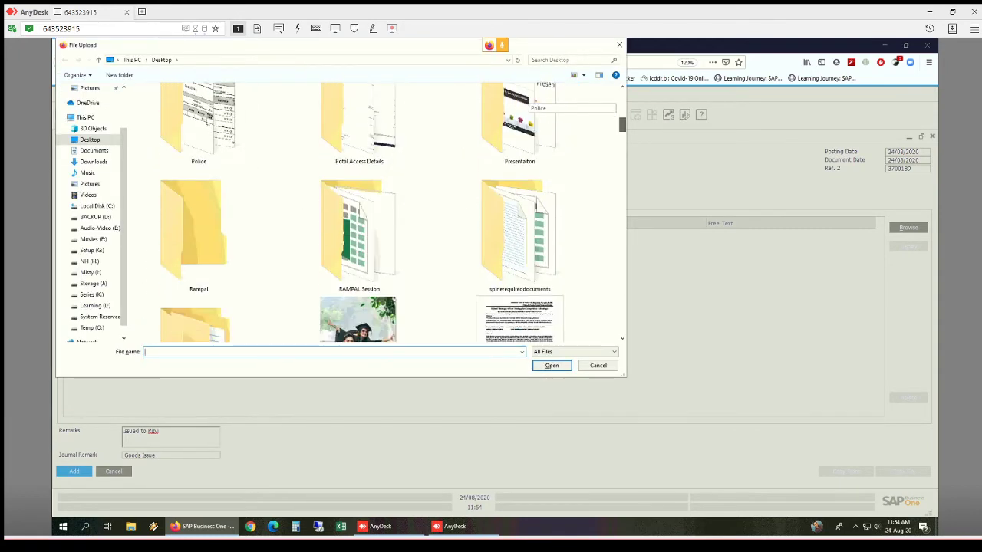
pyautogui.scroll(-2, 529, 100)
pyautogui.click(515, 201)
pyautogui.click(551, 365)
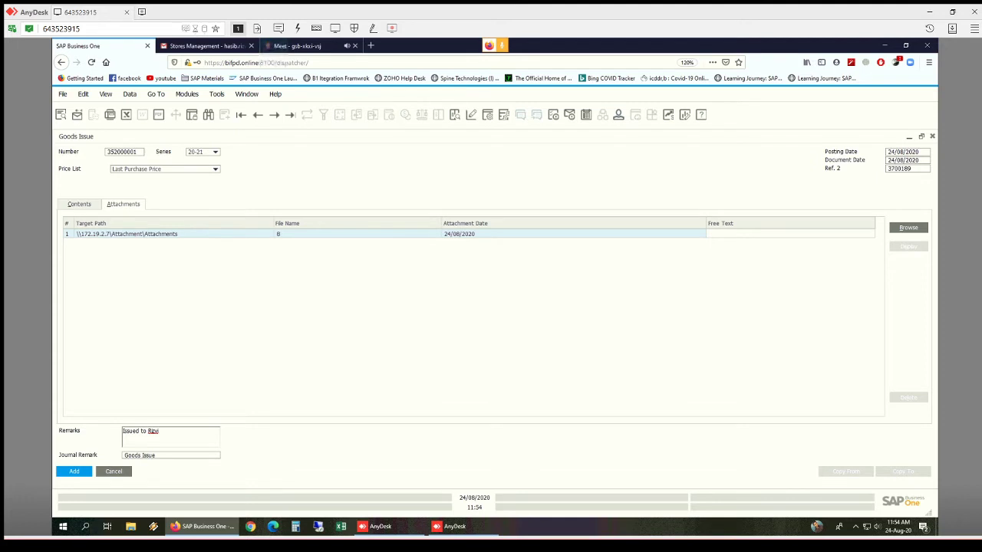
pyautogui.click(67, 234)
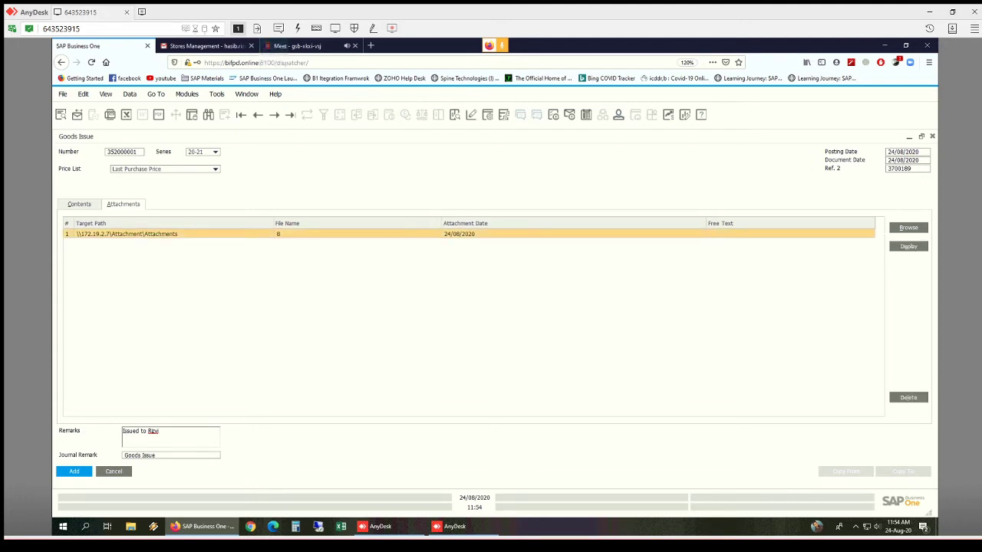
pyautogui.hotkey('ctrl', 'k')
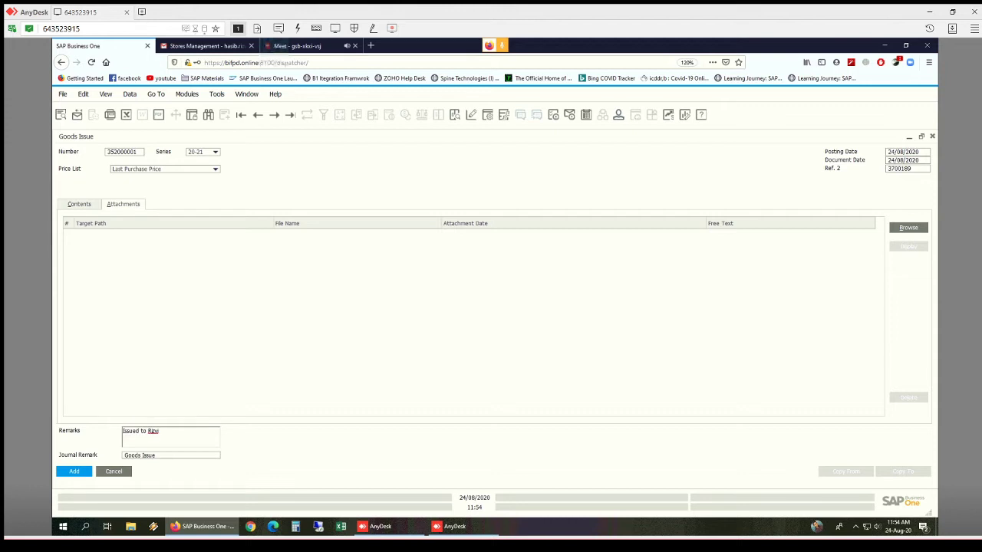
# - Return to Contents and try adding the Goods Issue, which fails with 'Item cost not found'
pyautogui.click(79, 204)
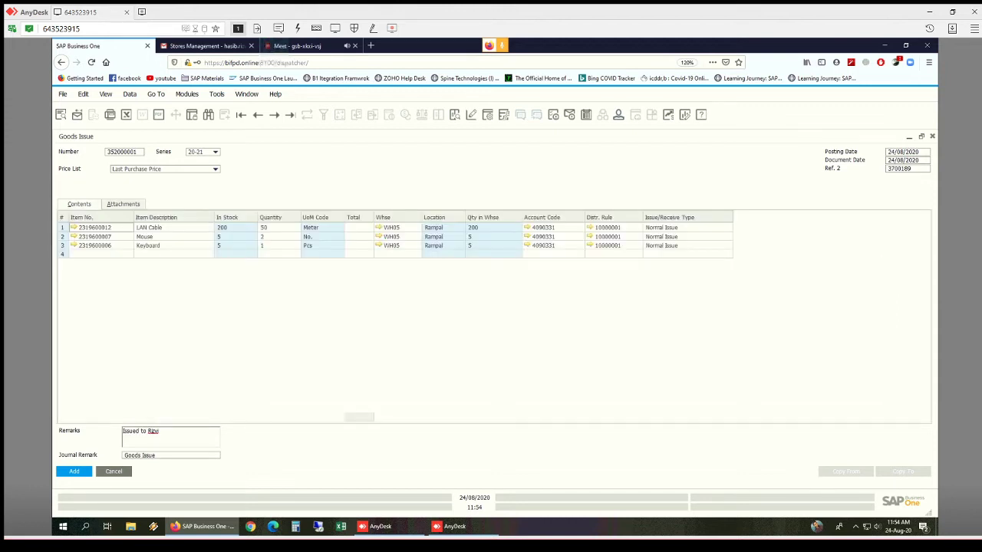
pyautogui.click(74, 470)
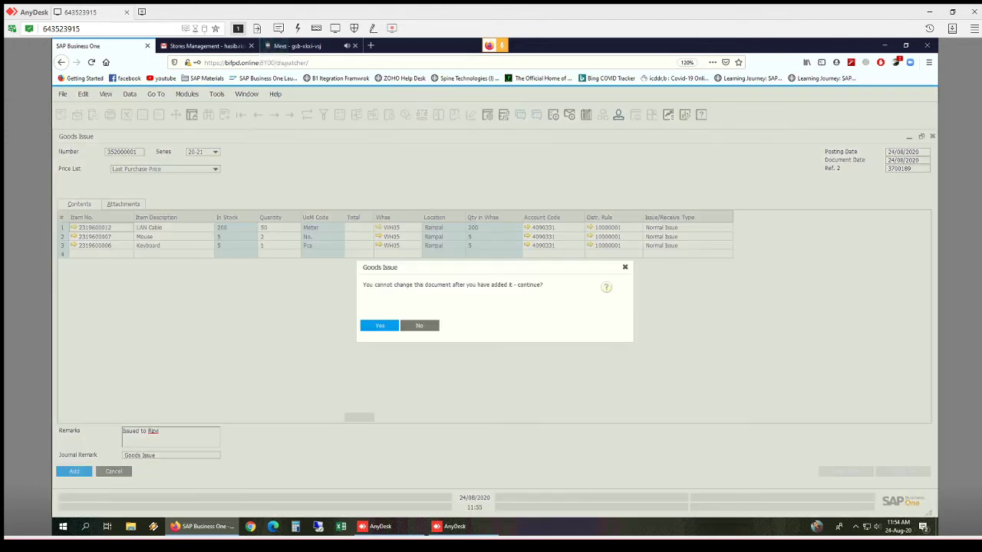
pyautogui.press('Return')
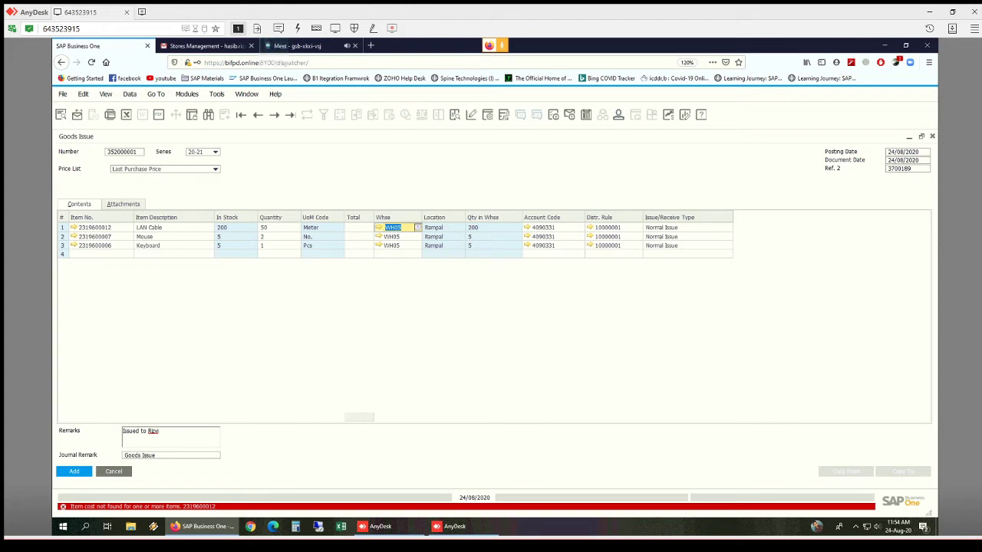
pyautogui.click(358, 227)
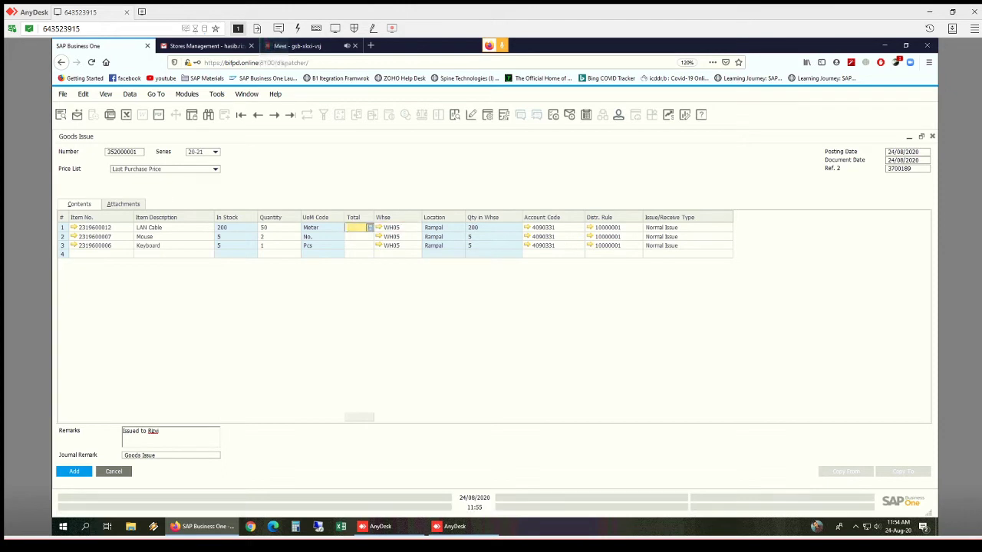
pyautogui.press('Return')
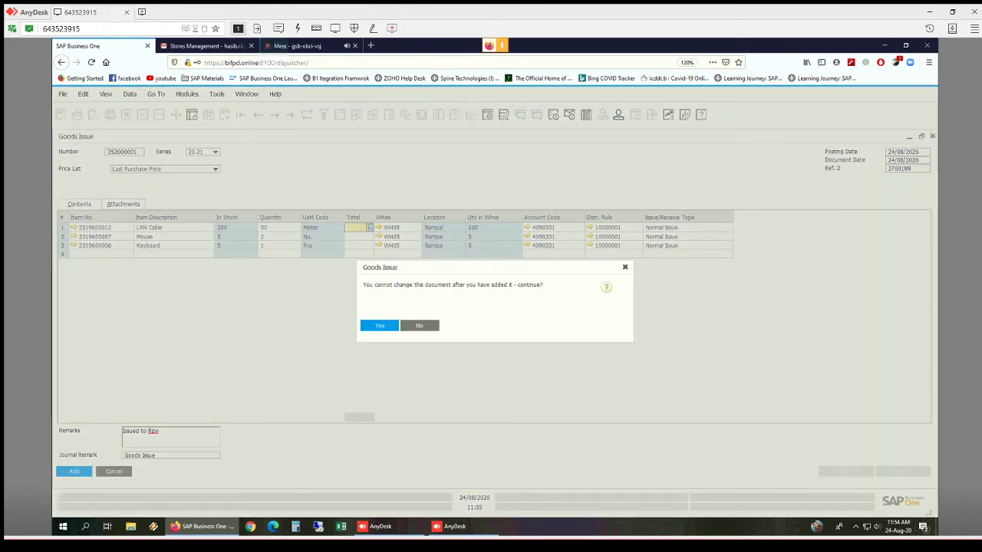
pyautogui.press('Return')
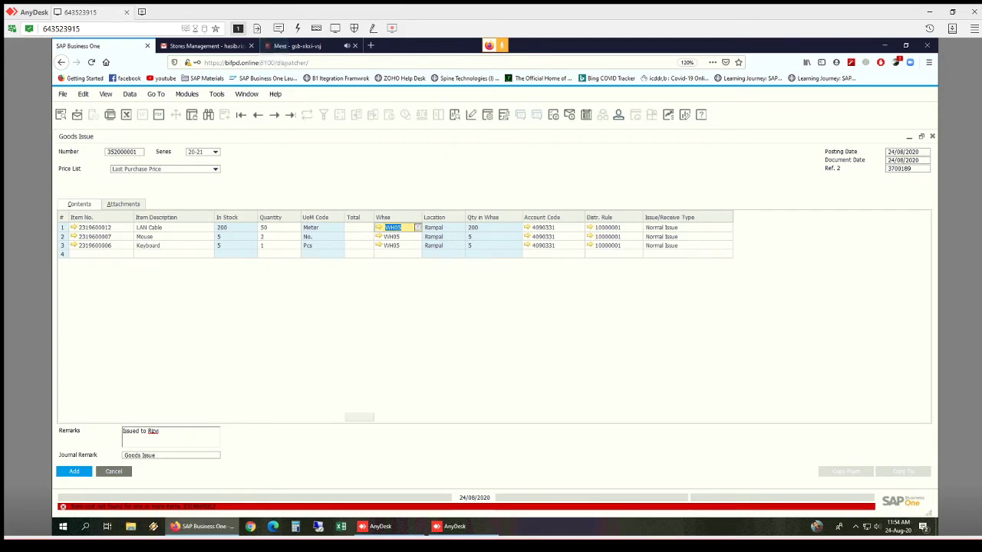
pyautogui.click(359, 227)
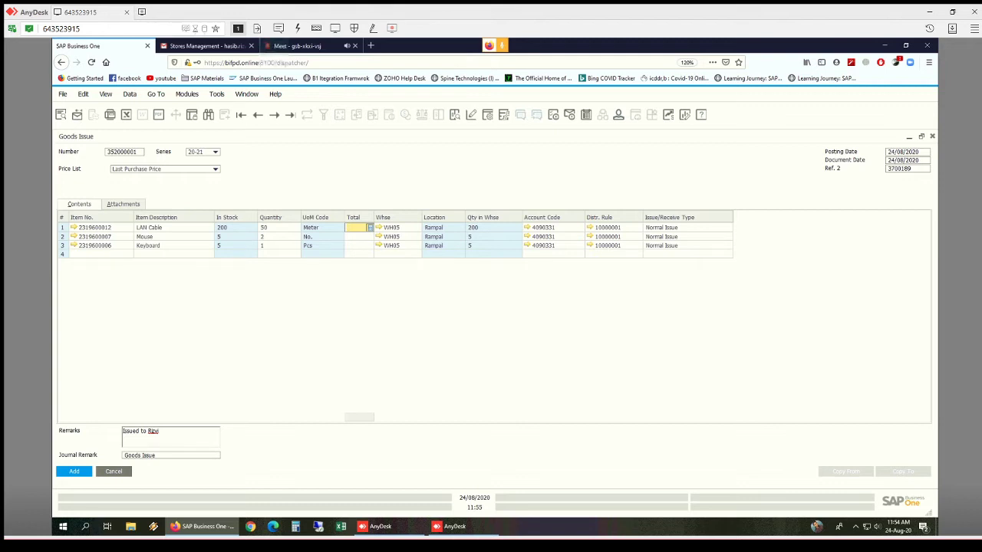
# - Enter line totals 5, 350 and 500 for rows 1–3 and retry posting
pyautogui.write('5')
pyautogui.click(357, 237)
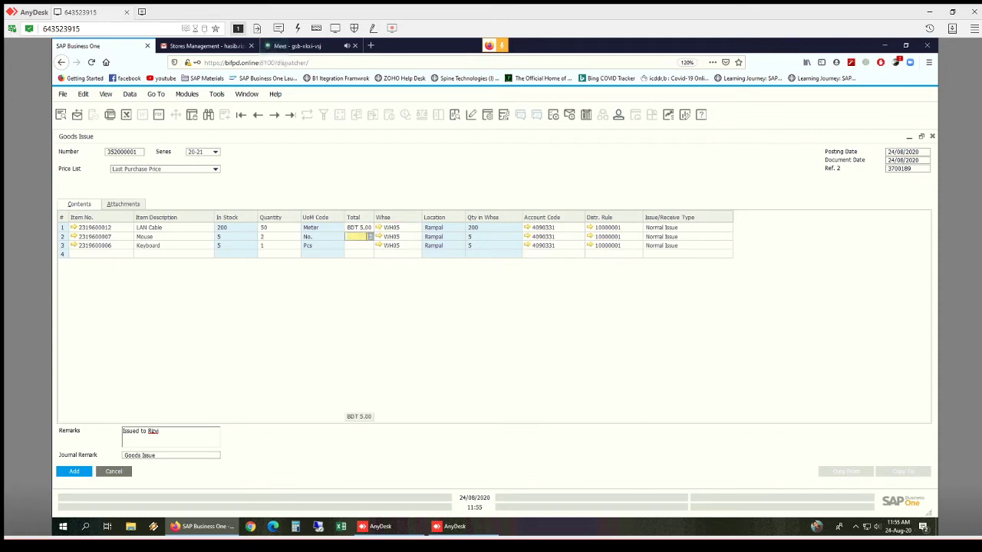
pyautogui.write('335')
pyautogui.write('50')
pyautogui.click(357, 245)
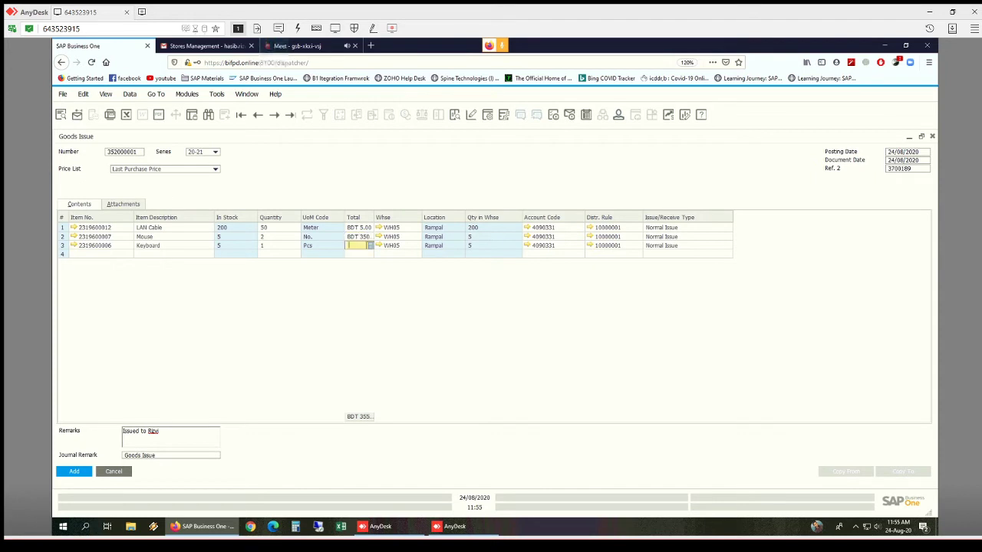
pyautogui.write('500')
pyautogui.press('Tab')
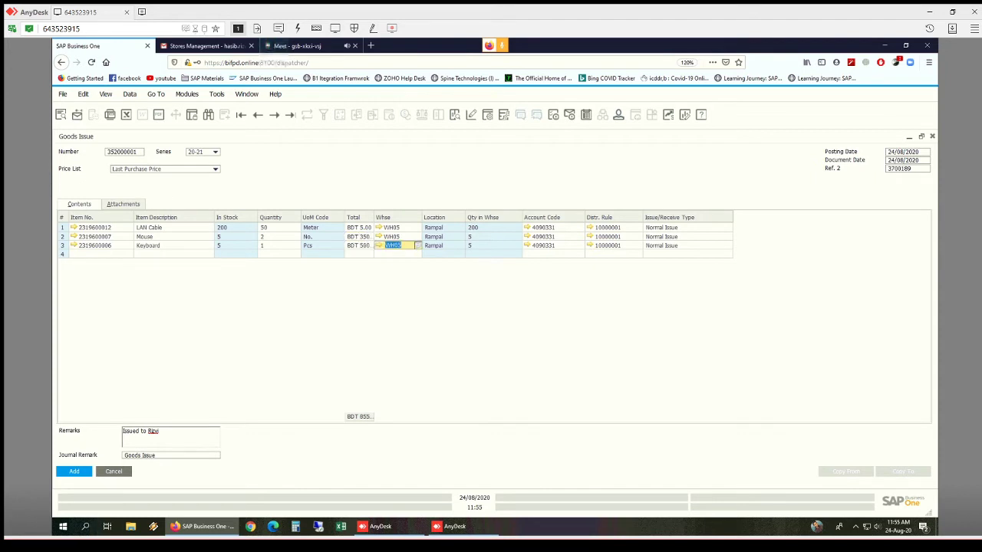
pyautogui.press('Return')
pyautogui.press('Return')
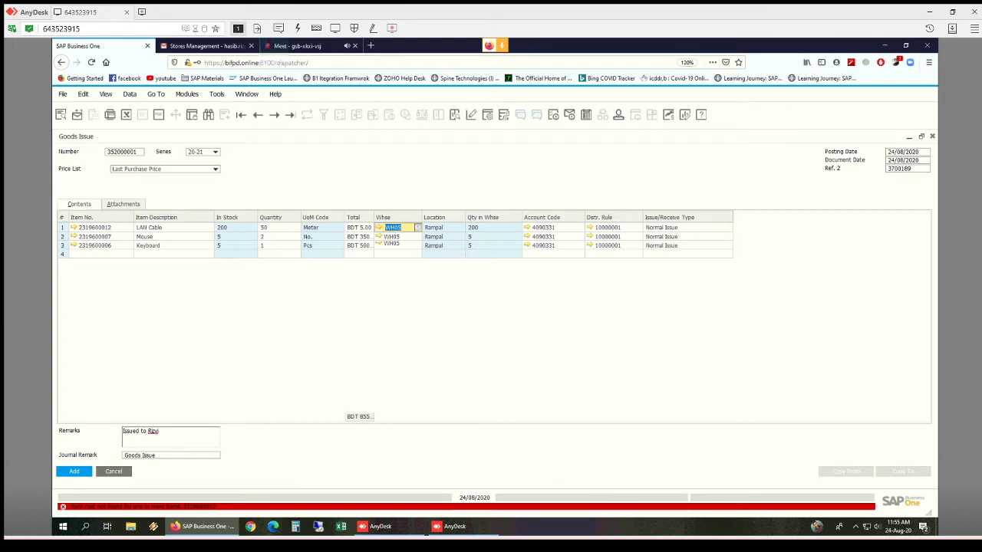
# - Set LAN Cable's unit price to BDT 5.00 in Item Master Data and return to the Goods Issue
pyautogui.click(378, 227)
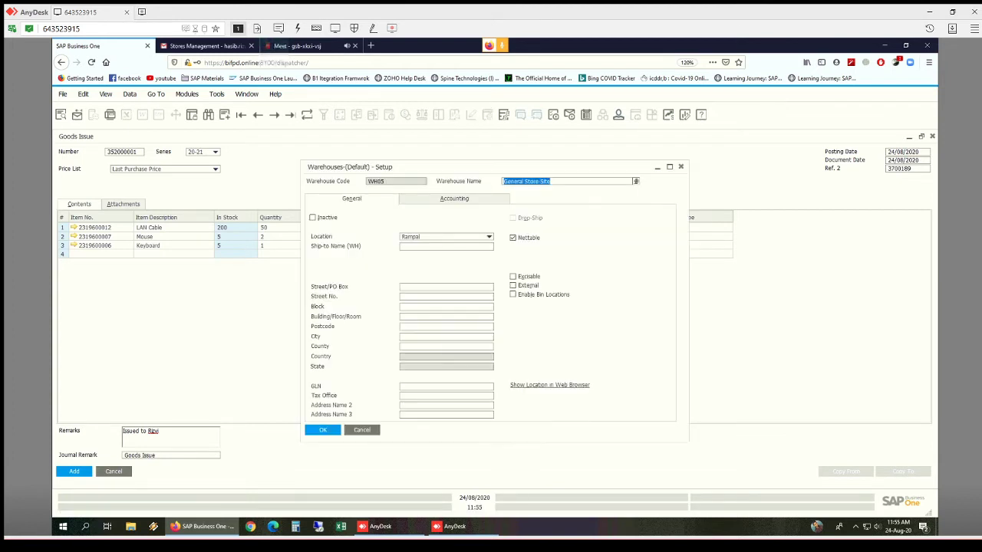
pyautogui.press('Escape')
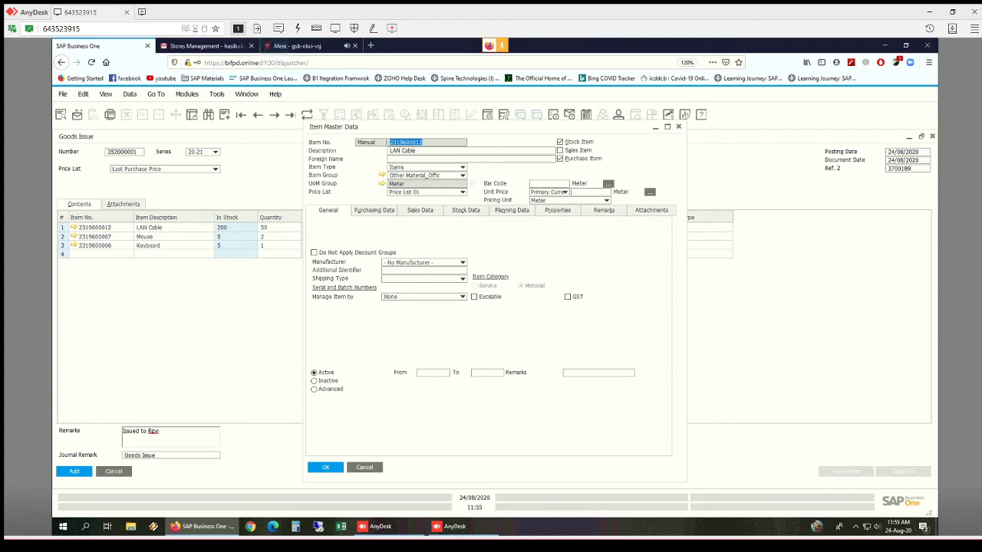
pyautogui.click(587, 192)
pyautogui.write('200')
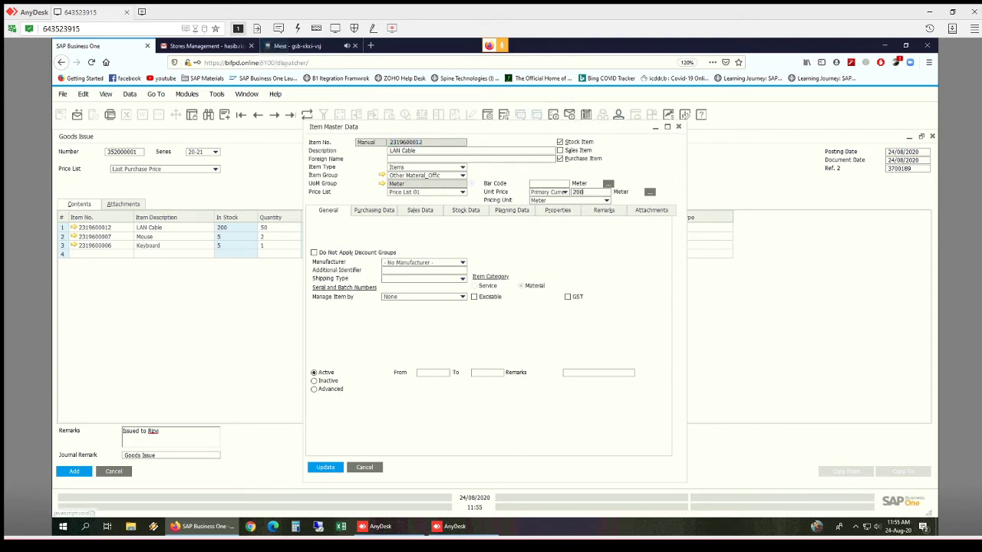
pyautogui.press('Tab')
pyautogui.write('BDT')
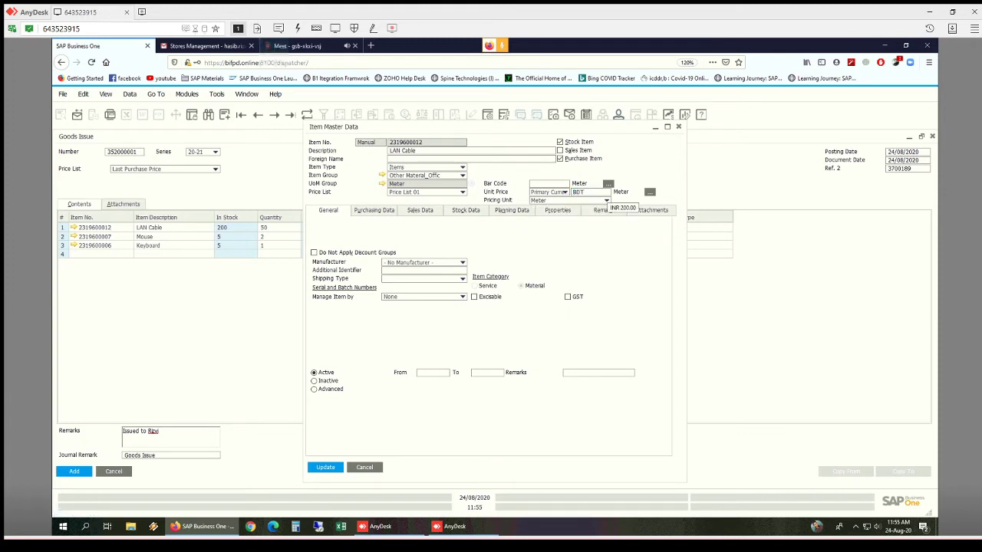
pyautogui.write(' 5')
pyautogui.press('Tab')
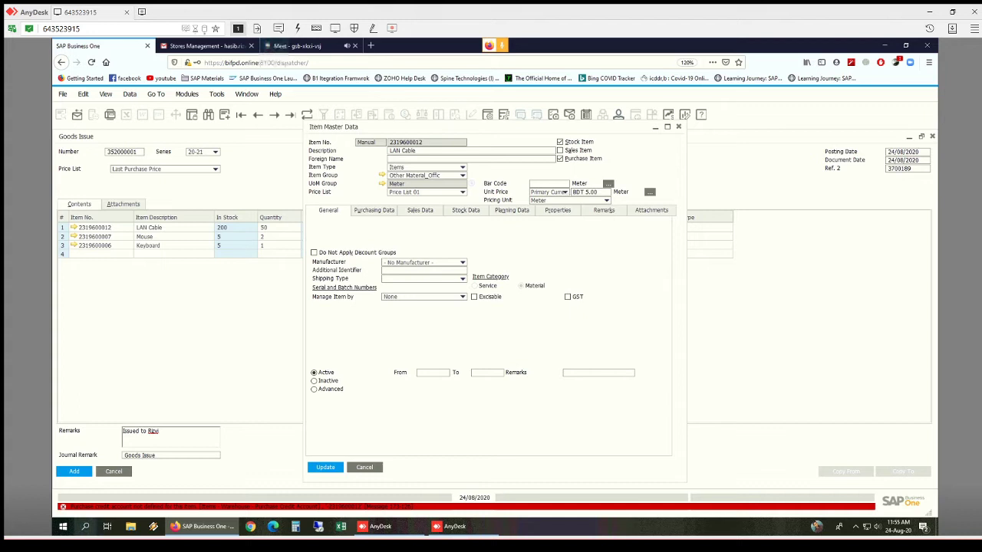
pyautogui.click(364, 467)
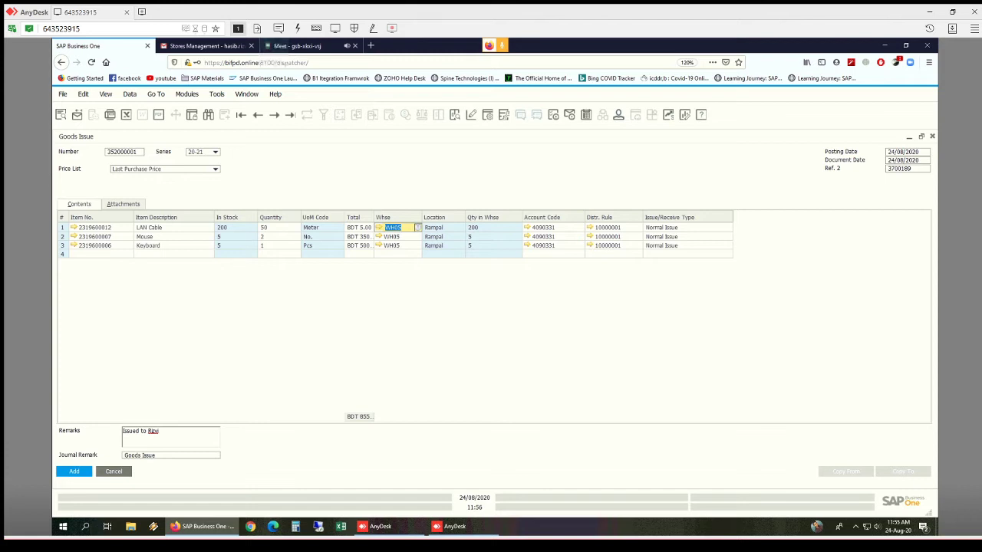
# - Review WH05's Accounting tab accounts, then close the Goods Issue from the System Message
pyautogui.click(378, 227)
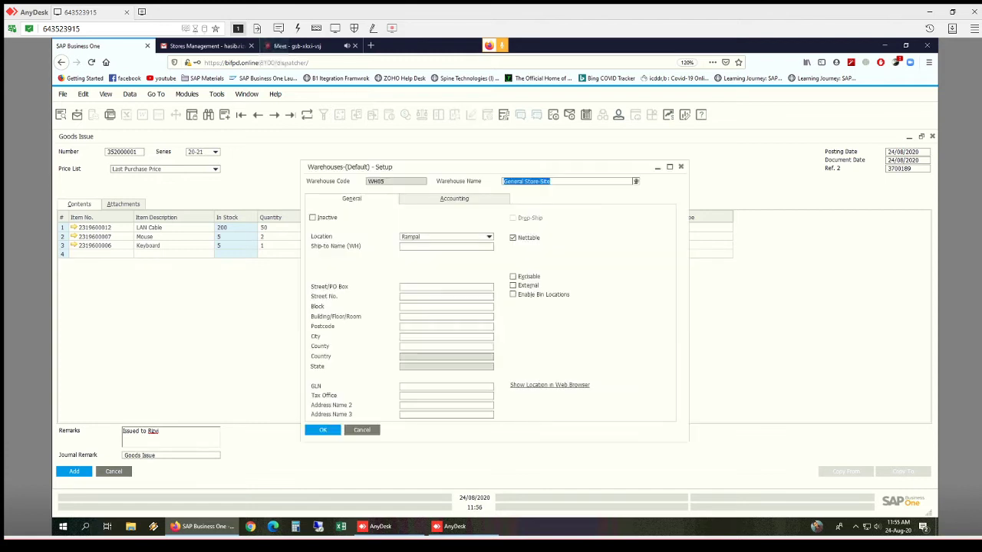
pyautogui.click(454, 198)
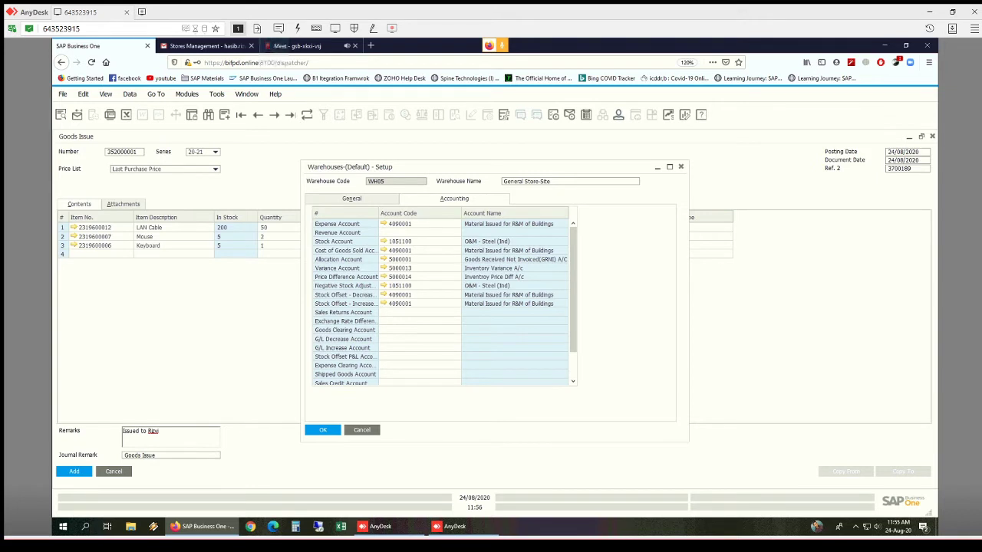
pyautogui.scroll(-1, 441, 302)
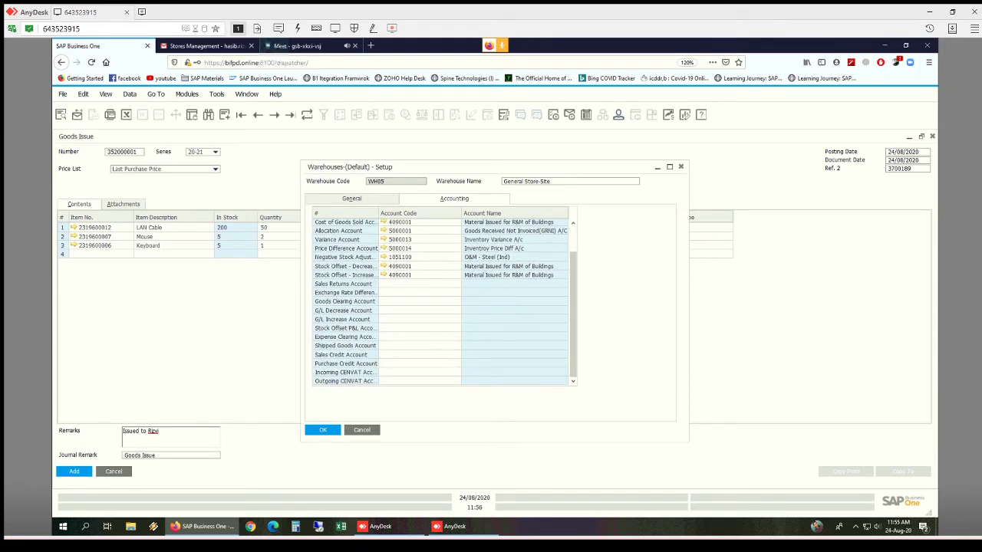
pyautogui.click(419, 363)
pyautogui.click(419, 354)
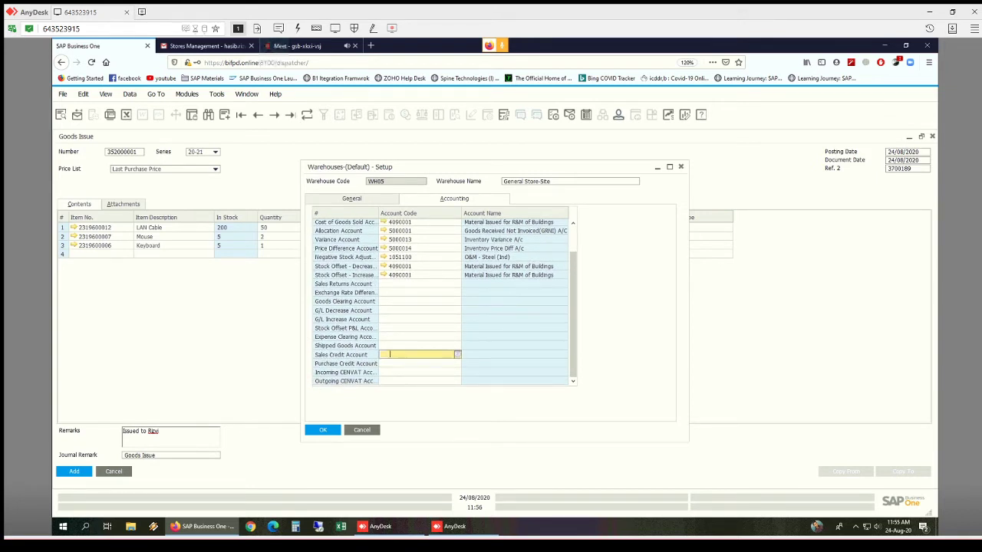
pyautogui.moveTo(379, 213); pyautogui.dragTo(391, 213)
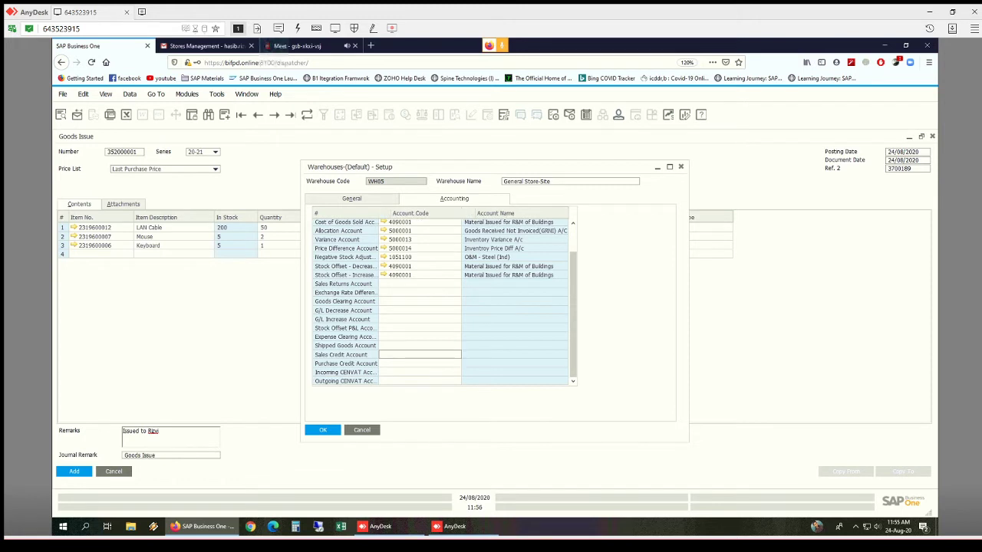
pyautogui.scroll(-1, 441, 299)
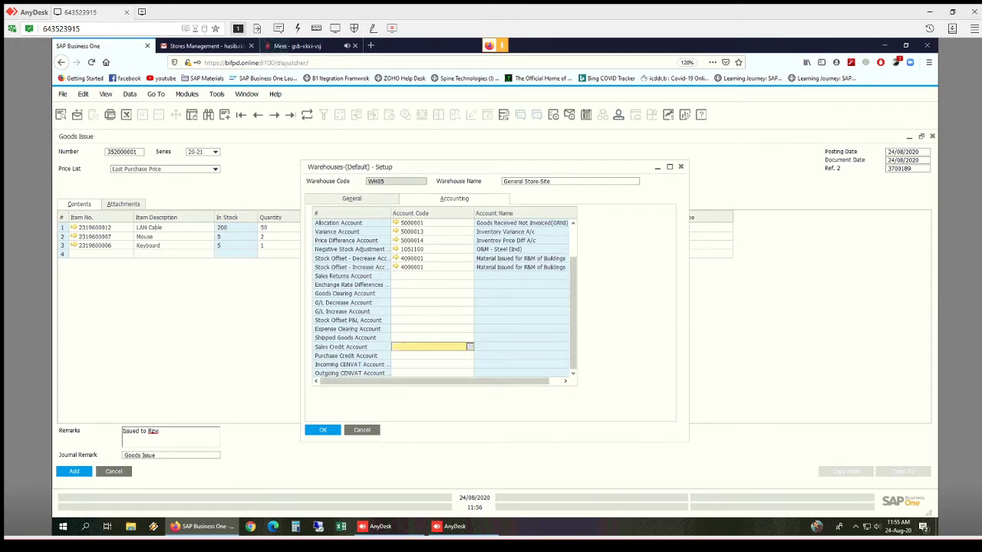
pyautogui.press('Escape')
pyautogui.press('Escape')
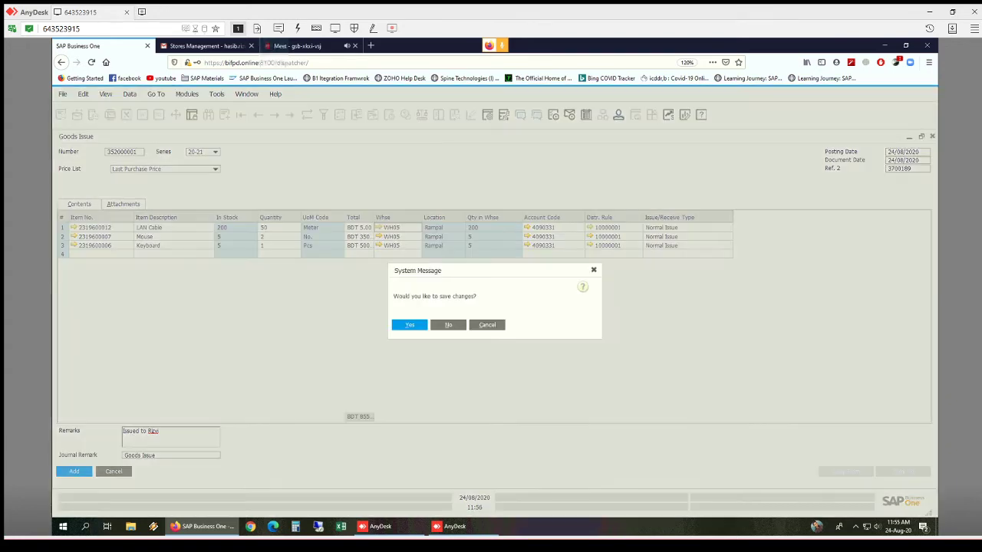
pyautogui.click(593, 270)
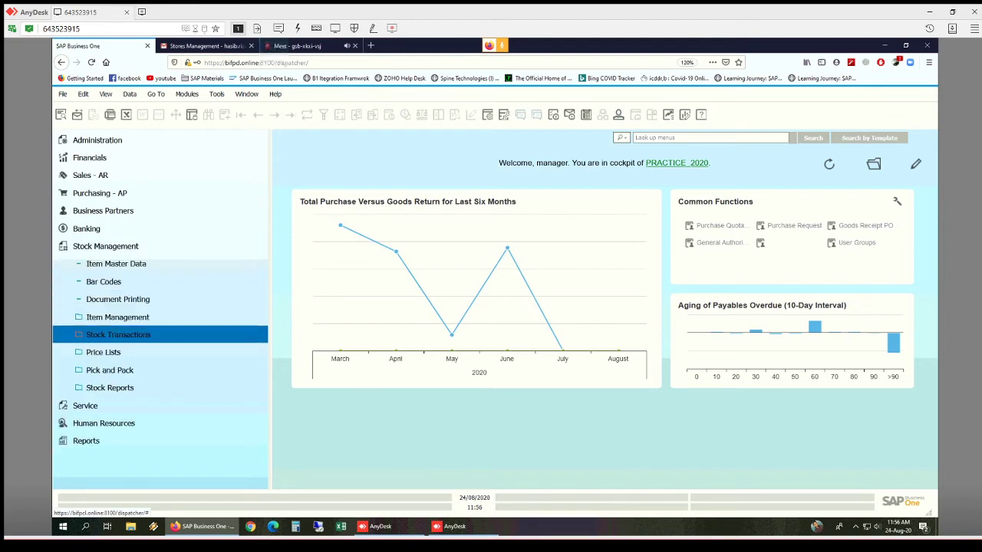
pyautogui.click(63, 94)
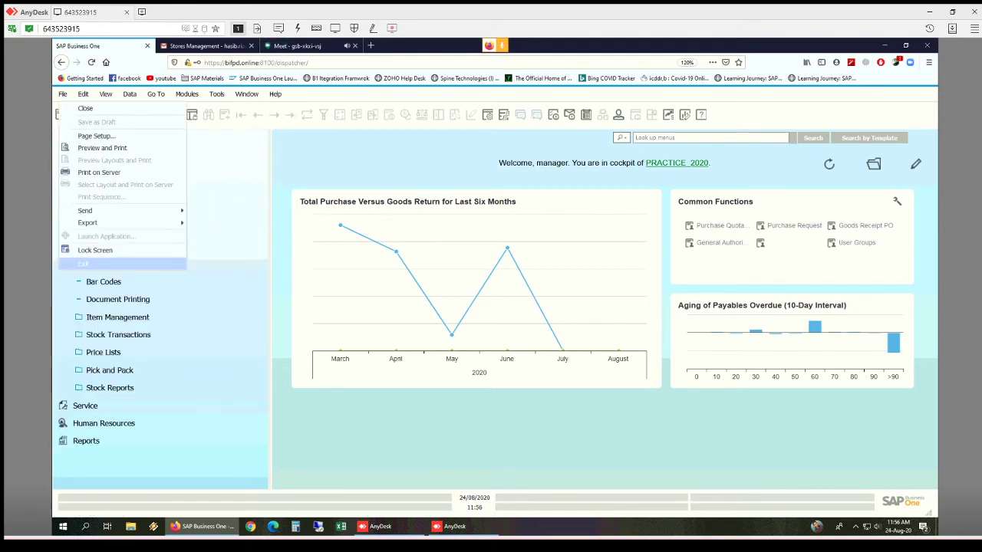
pyautogui.click(83, 263)
pyautogui.press('Escape')
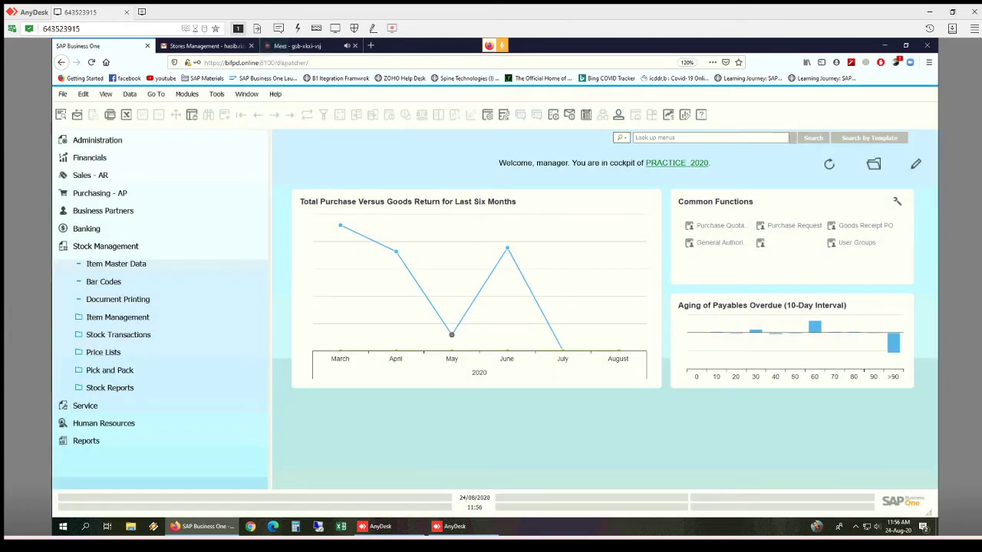
pyautogui.click(118, 334)
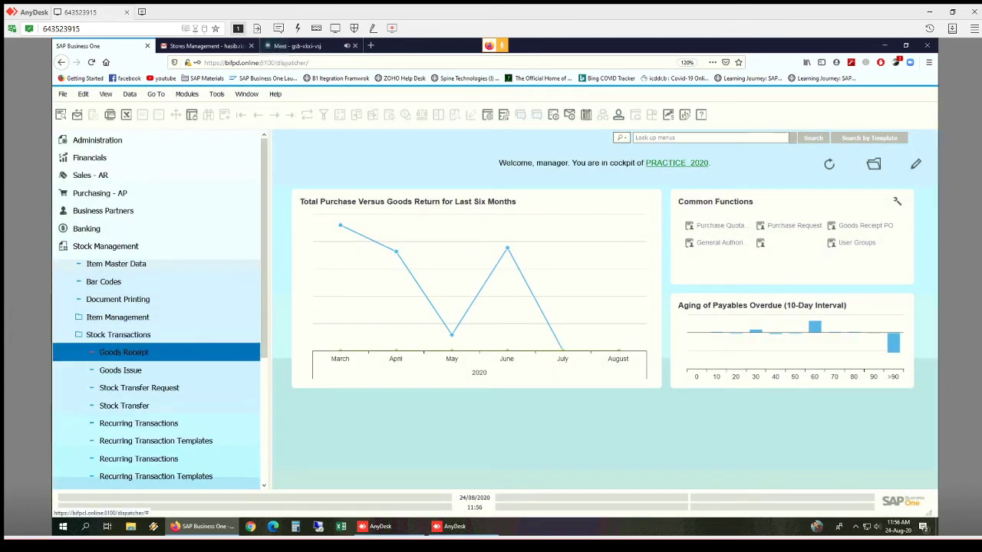
# - Exit the PRACTICE_2020 company session through File > Exit
pyautogui.click(63, 94)
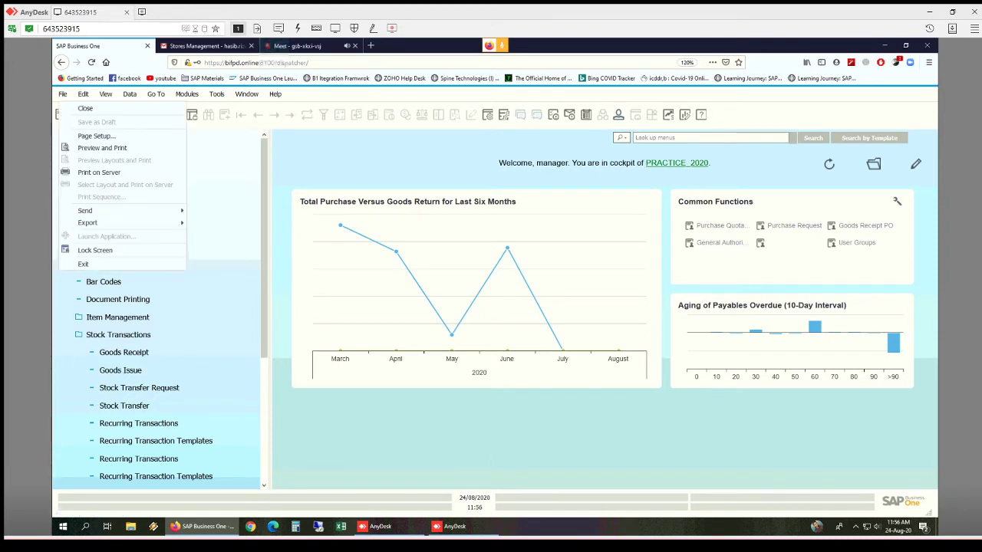
pyautogui.press('Escape')
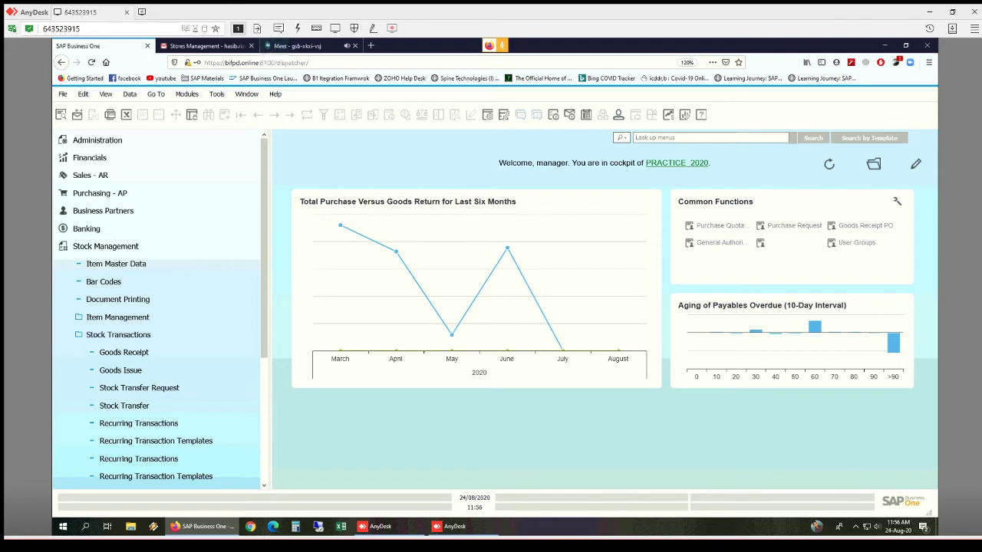
pyautogui.click(83, 94)
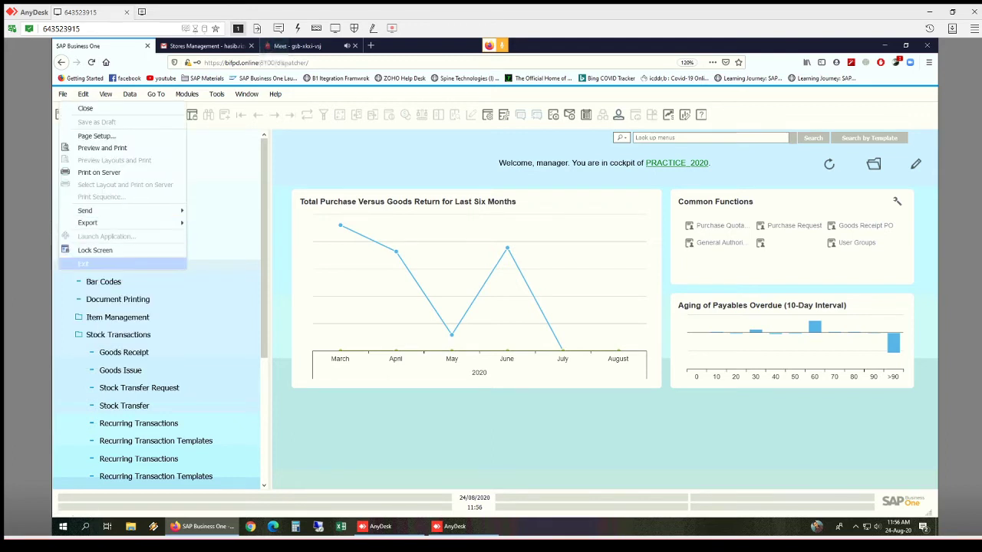
pyautogui.click(83, 263)
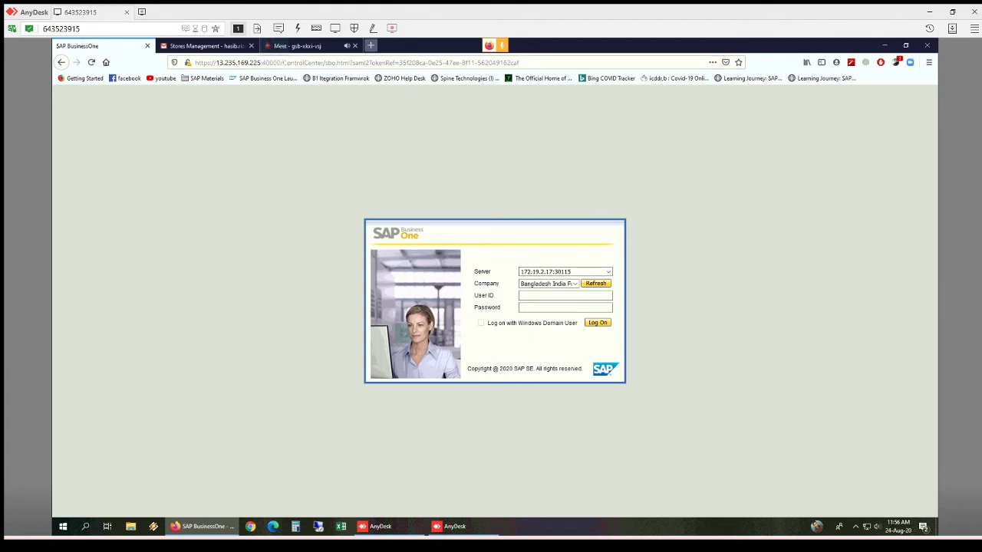
# - Load the police ERP login page in a new browser tab
pyautogui.click(370, 45)
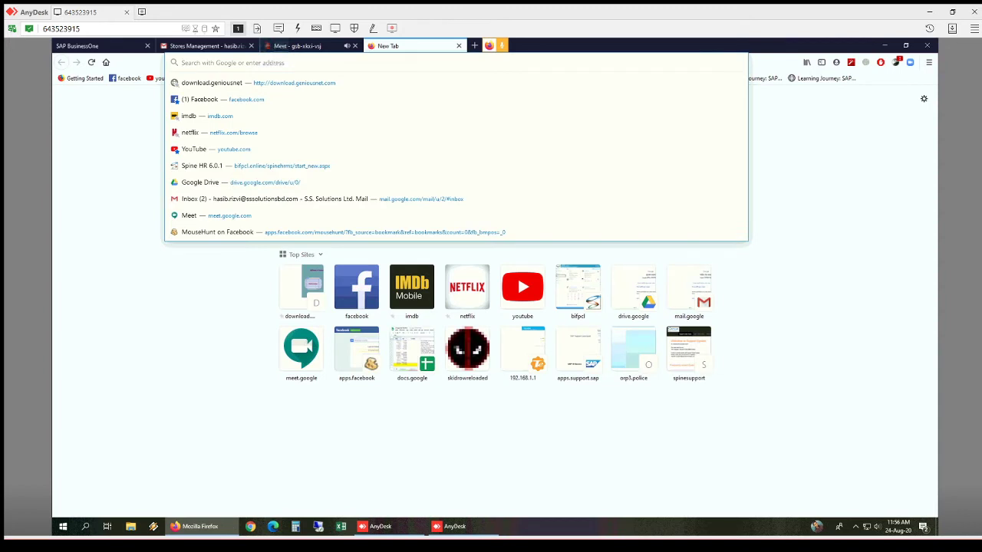
pyautogui.write('https')
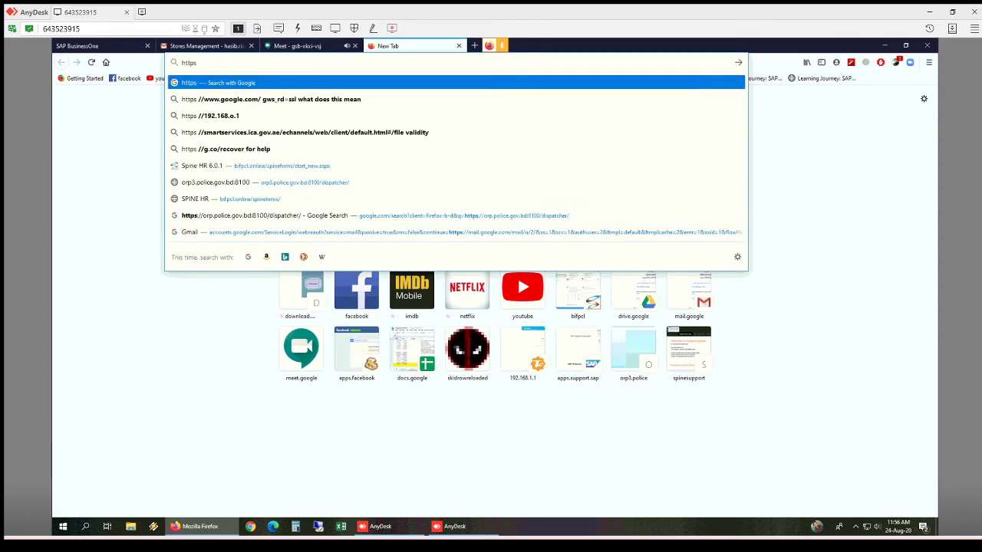
pyautogui.press('Down')
pyautogui.press('Down')
pyautogui.press('Down')
pyautogui.press('Down')
pyautogui.press('Down')
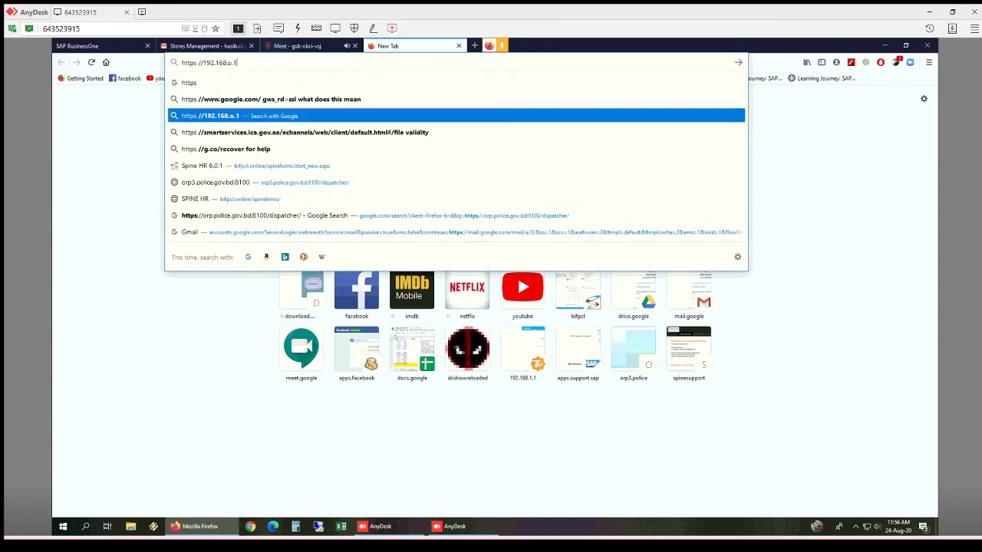
pyautogui.press('Return')
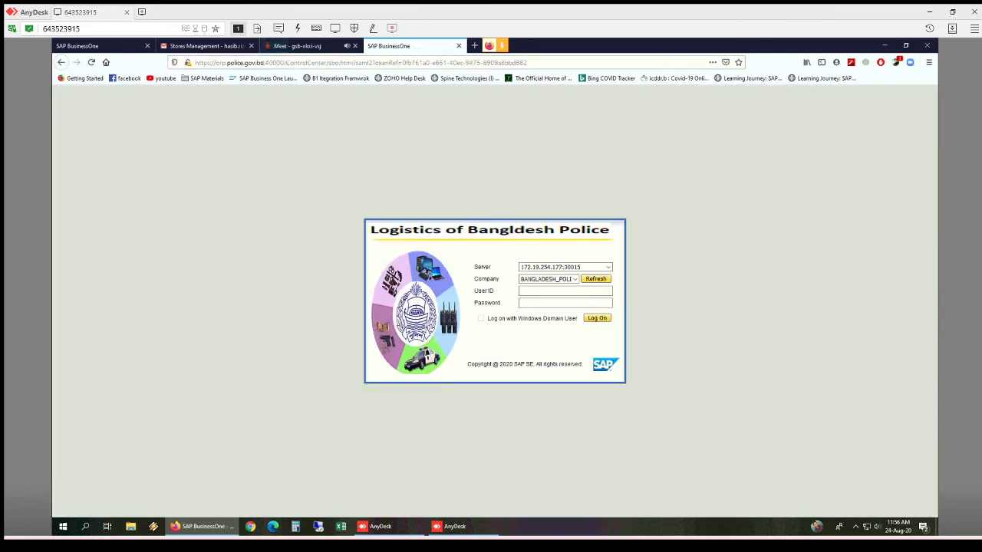
# - Log into the PRACTICE company with the user ID and saved password
pyautogui.click(547, 278)
pyautogui.click(537, 299)
pyautogui.click(565, 290)
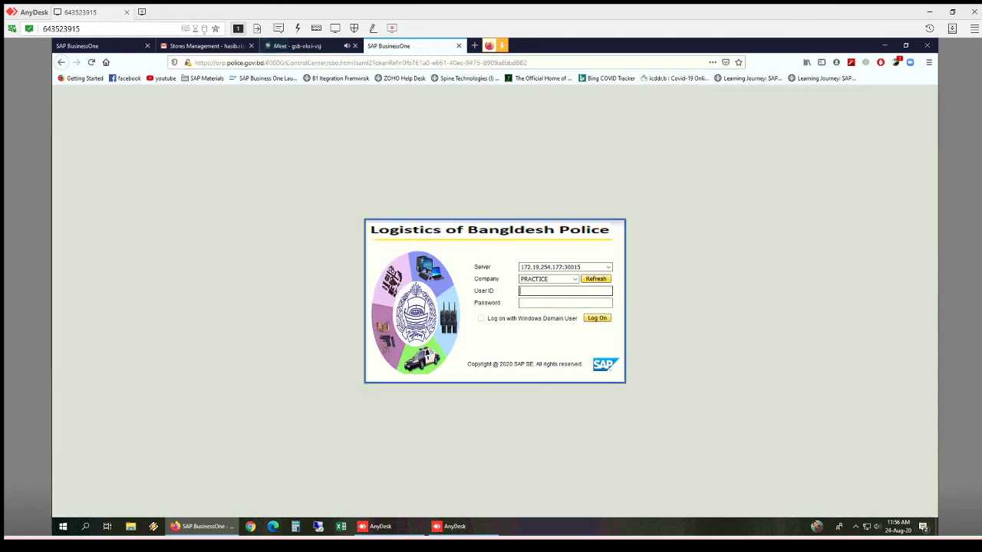
pyautogui.write('manager')
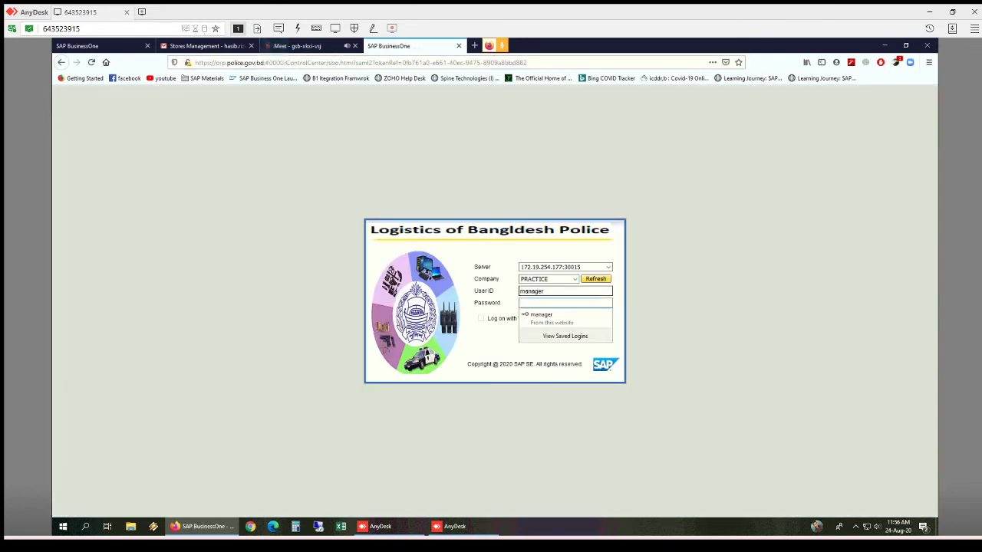
pyautogui.press('Down')
pyautogui.press('Return')
pyautogui.press('Return')
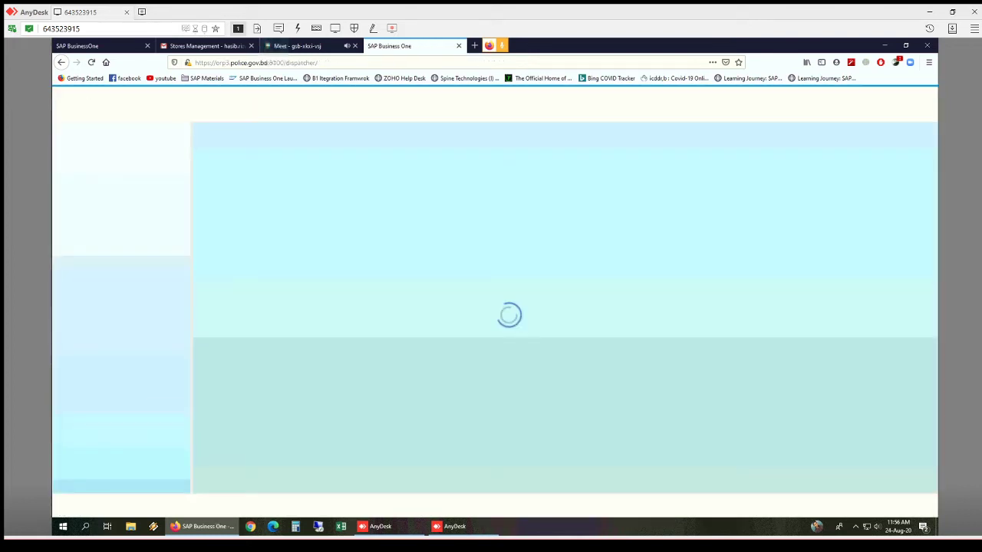
pyautogui.hotkey('ctrl', '1')
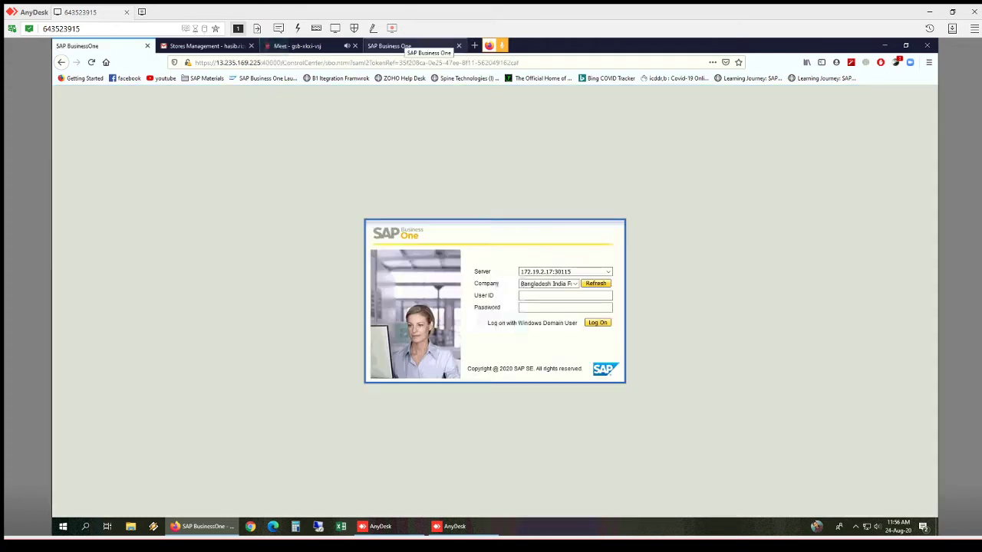
# - Wait on the police ERP tab until its main menu shows PHQ BUDGETS and Help Desk
pyautogui.click(406, 46)
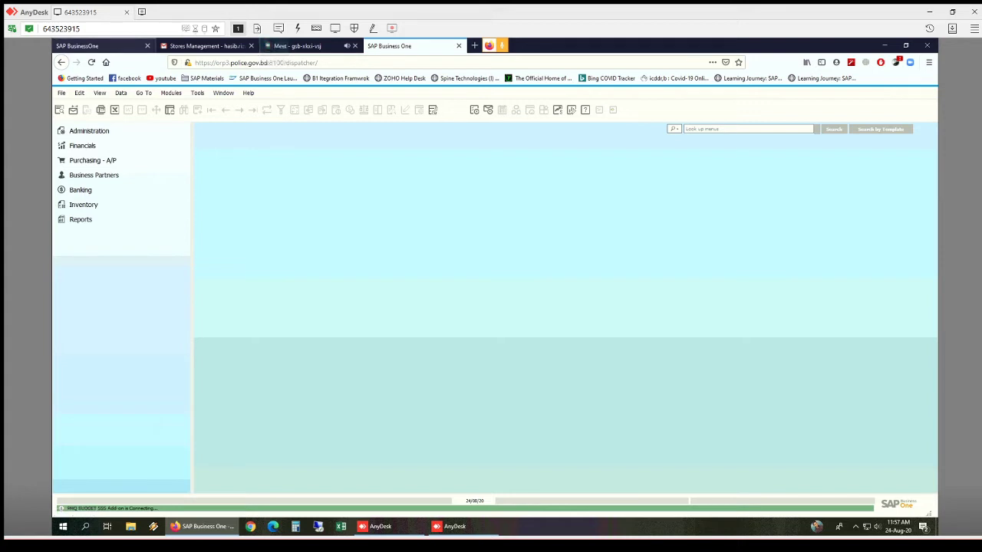
pyautogui.click(76, 46)
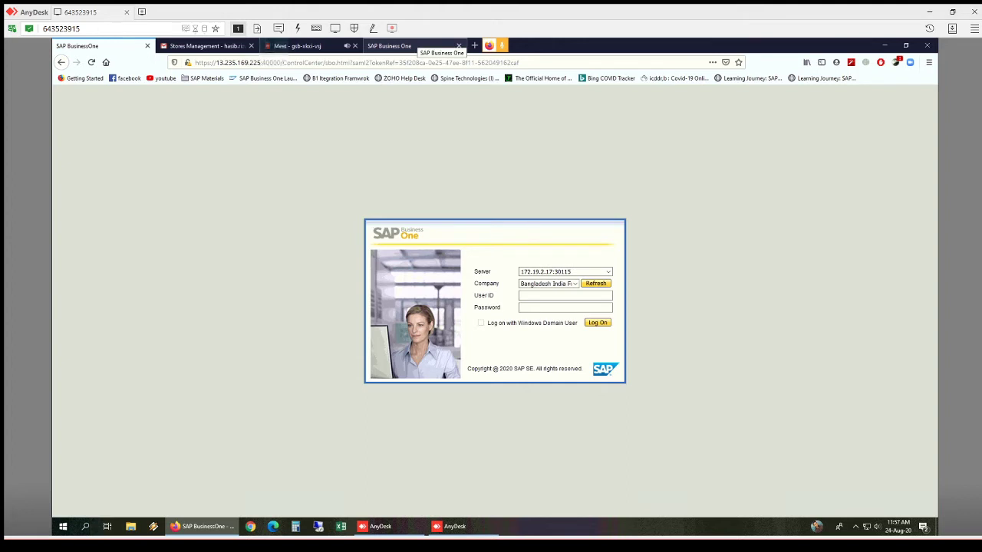
pyautogui.click(430, 46)
pyautogui.click(77, 46)
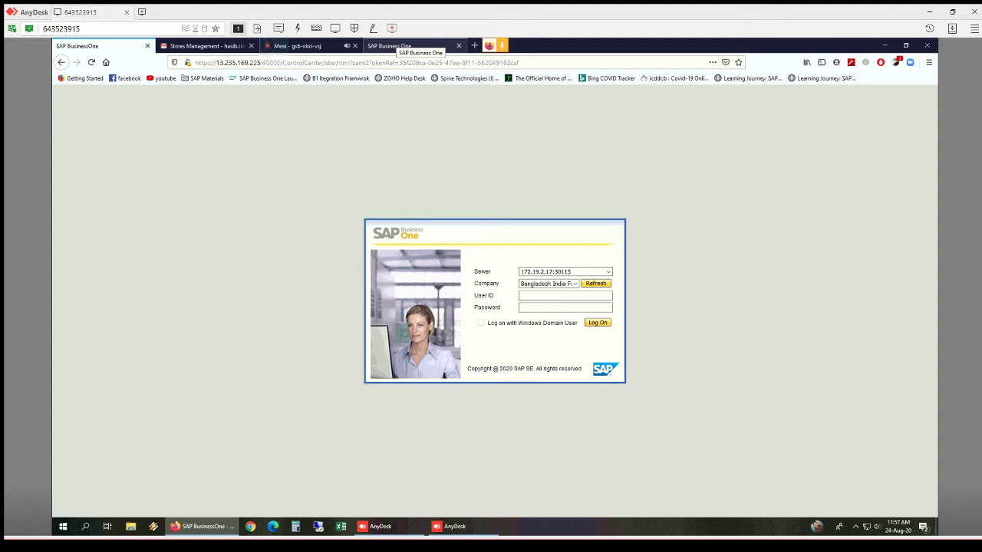
pyautogui.click(395, 46)
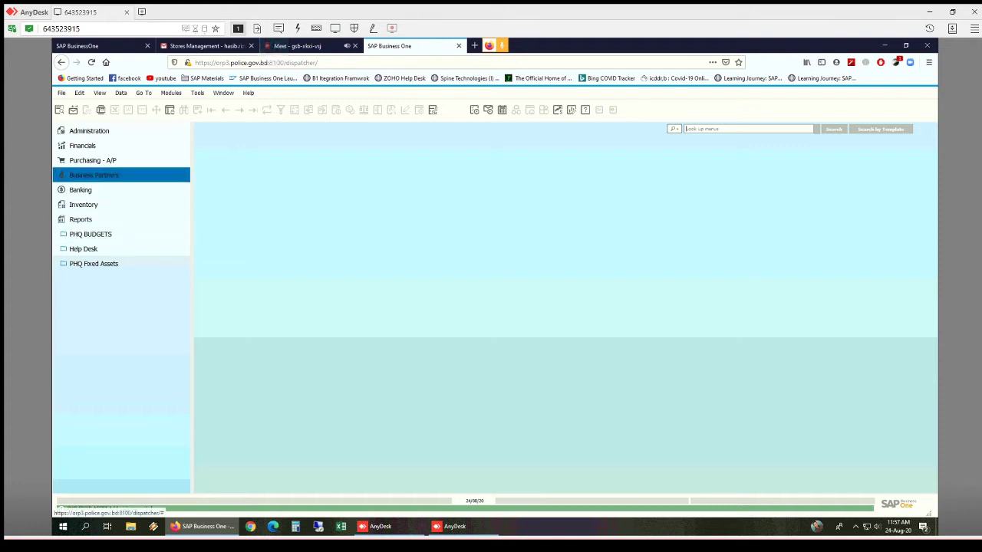
# - Open a Goods Issue form from Inventory Transactions and show its User-Defined Fields panel
pyautogui.click(83, 204)
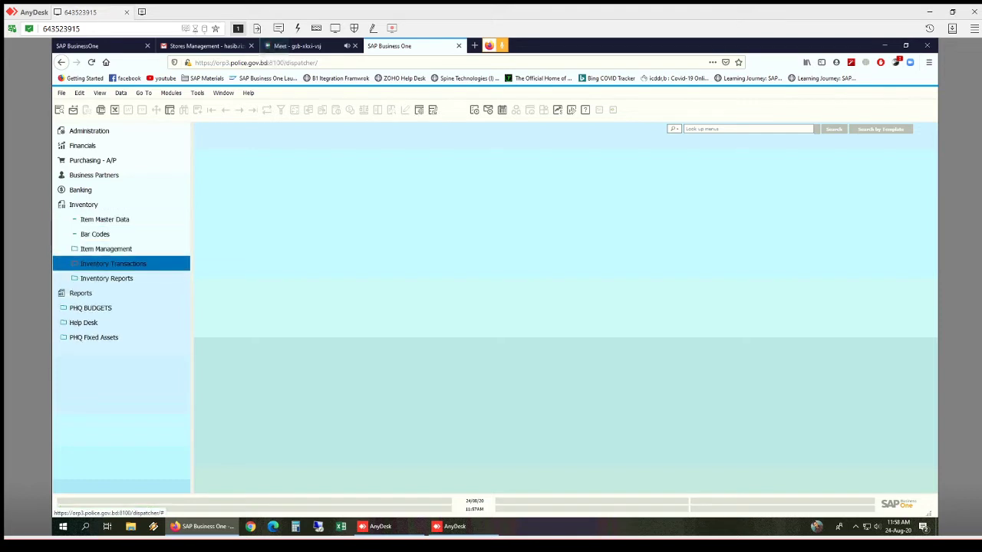
pyautogui.click(113, 263)
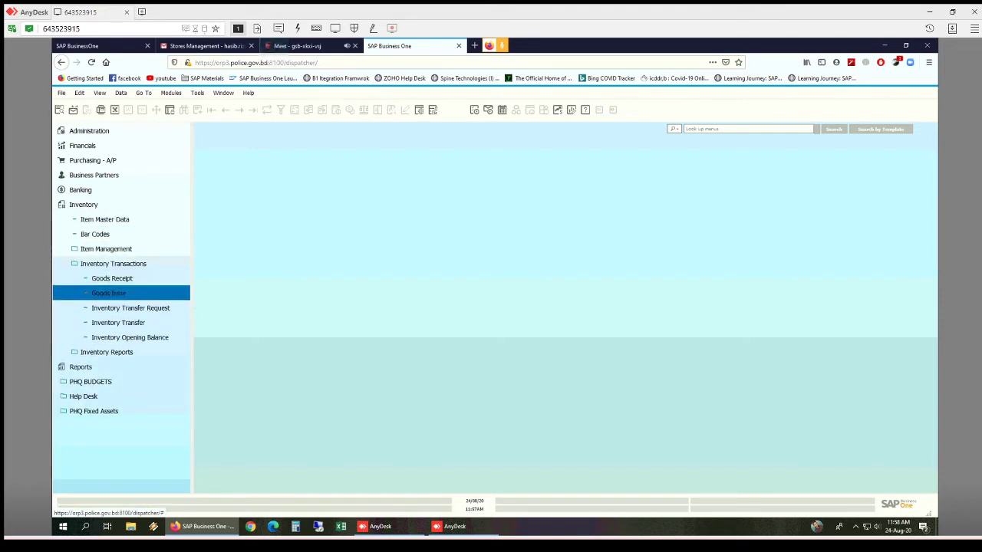
pyautogui.click(108, 293)
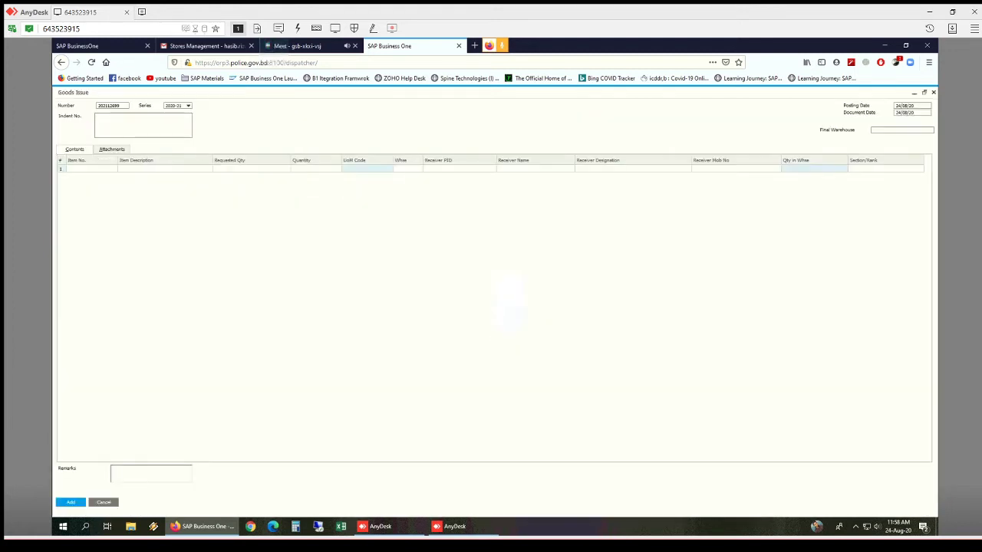
pyautogui.hotkey('alt', 'v')
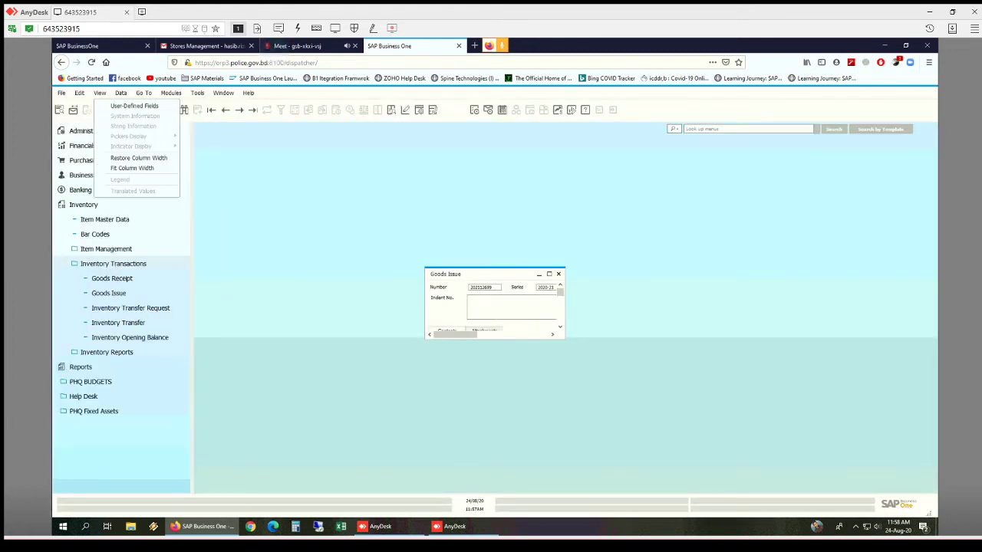
pyautogui.press('Down')
pyautogui.press('Return')
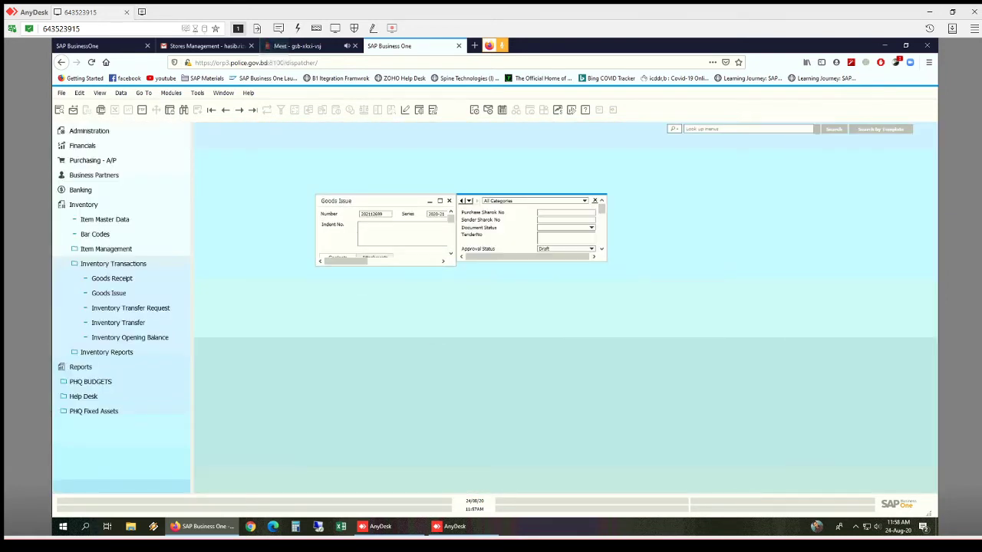
# - Zoom the browser page in to 133% and bring up the first Goods Issue record
pyautogui.click(928, 62)
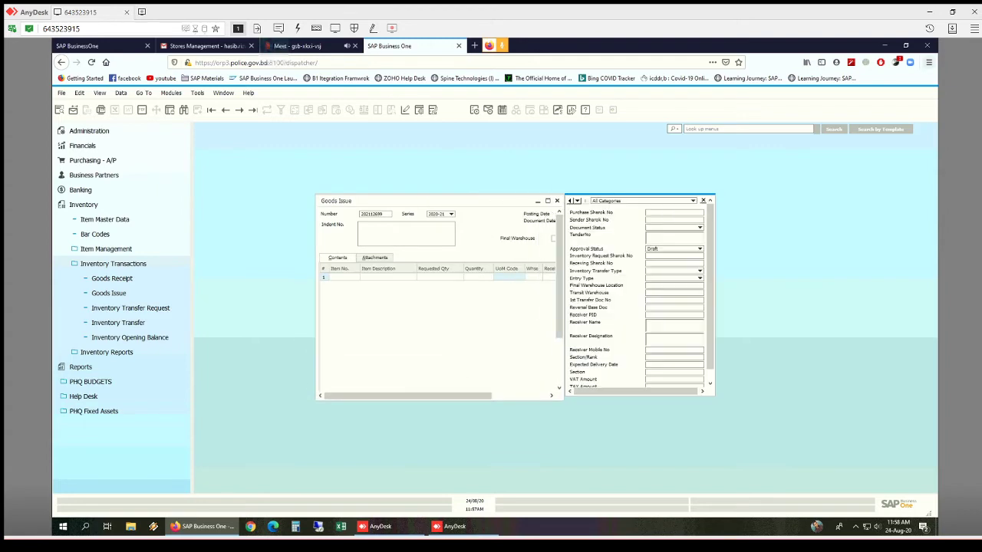
pyautogui.click(907, 150)
pyautogui.click(907, 150)
pyautogui.click(907, 150)
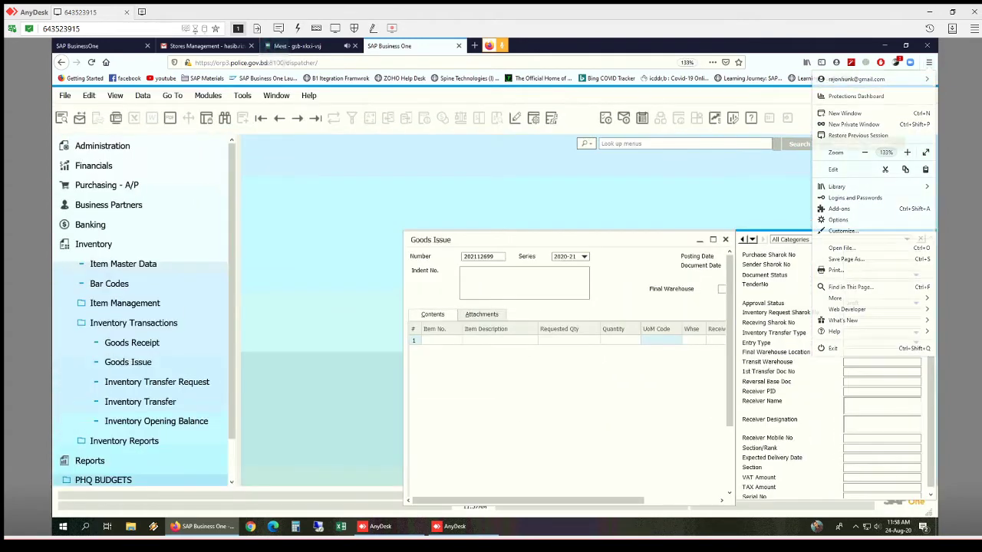
pyautogui.press('Escape')
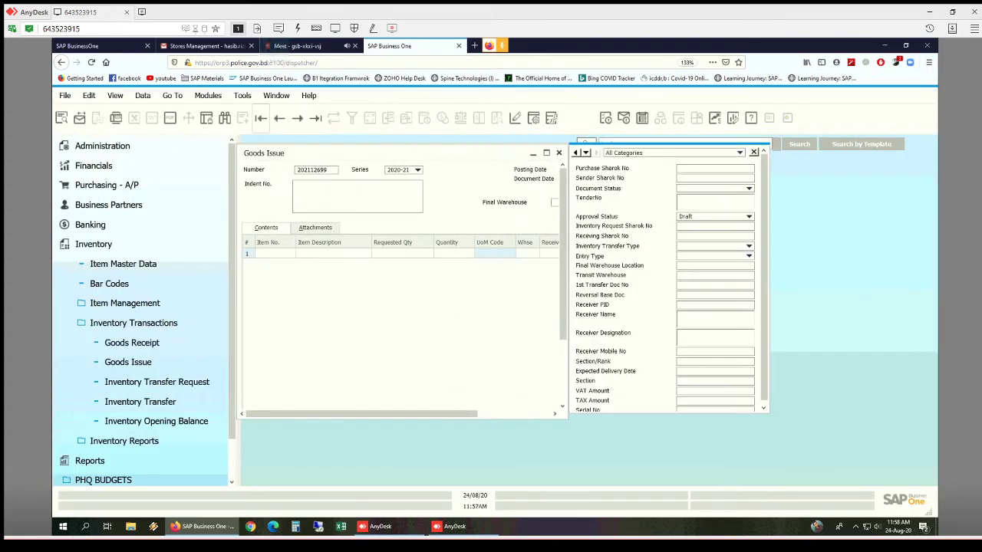
pyautogui.hotkey('ctrl', 'pageup')
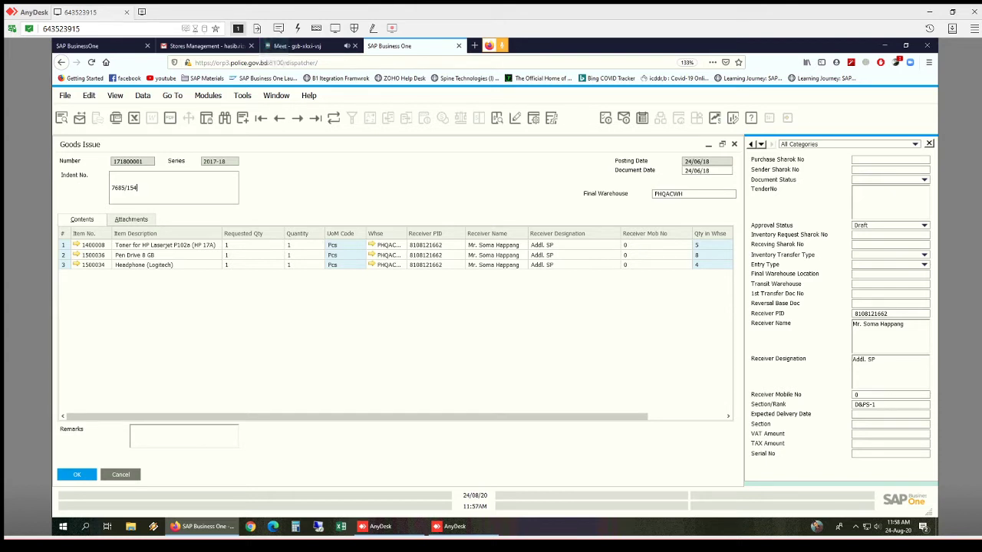
# - Scroll Goods Issue 171800001's Contents grid sideways to review its three item lines
pyautogui.hscroll(3, 395, 322)
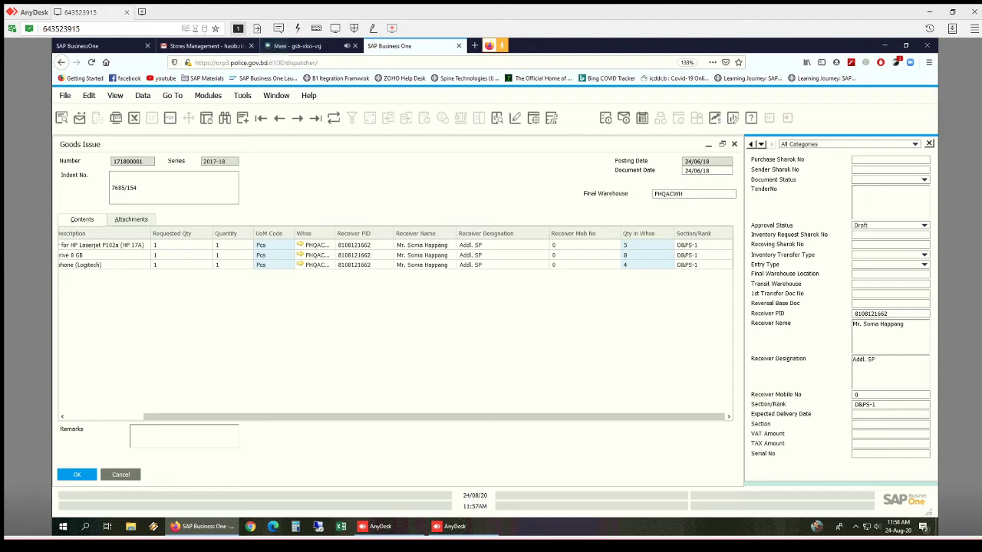
pyautogui.hscroll(-3, 395, 322)
pyautogui.hscroll(3, 395, 322)
pyautogui.hscroll(-3, 396, 322)
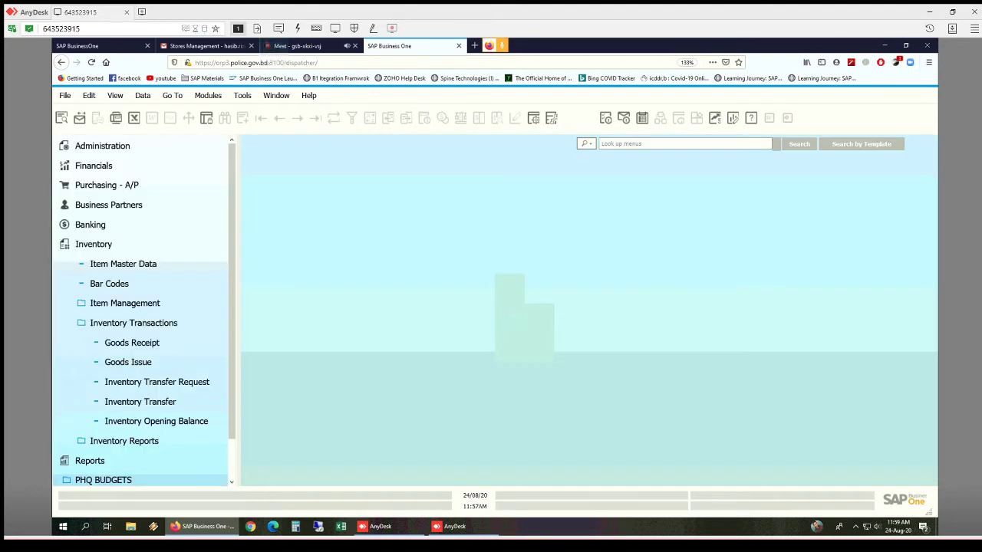
# - Open the Item Wise Issue Summary report under Inventory Reports > Goods Issue Reports
pyautogui.scroll(-1, 141, 318)
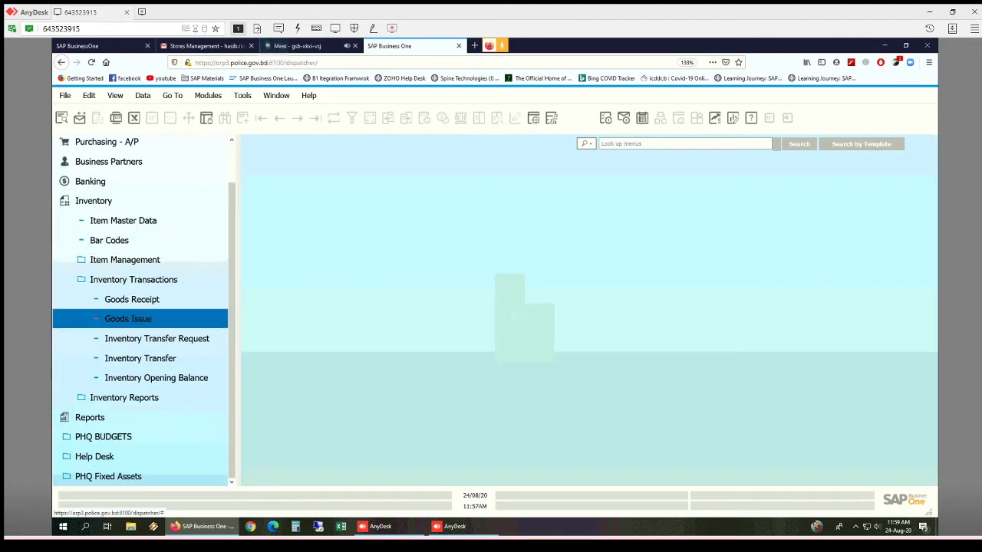
pyautogui.click(124, 397)
pyautogui.scroll(-8, 140, 397)
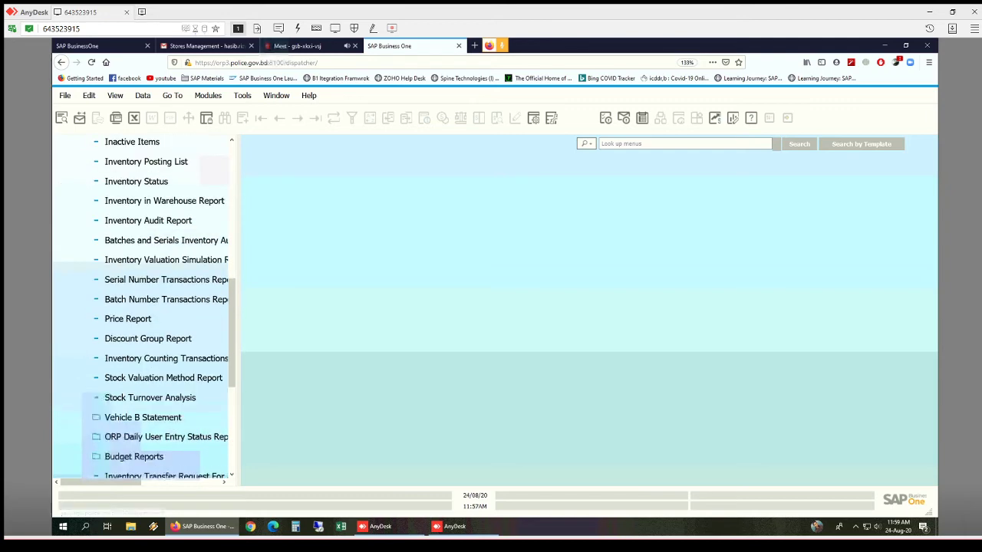
pyautogui.scroll(-2, 141, 376)
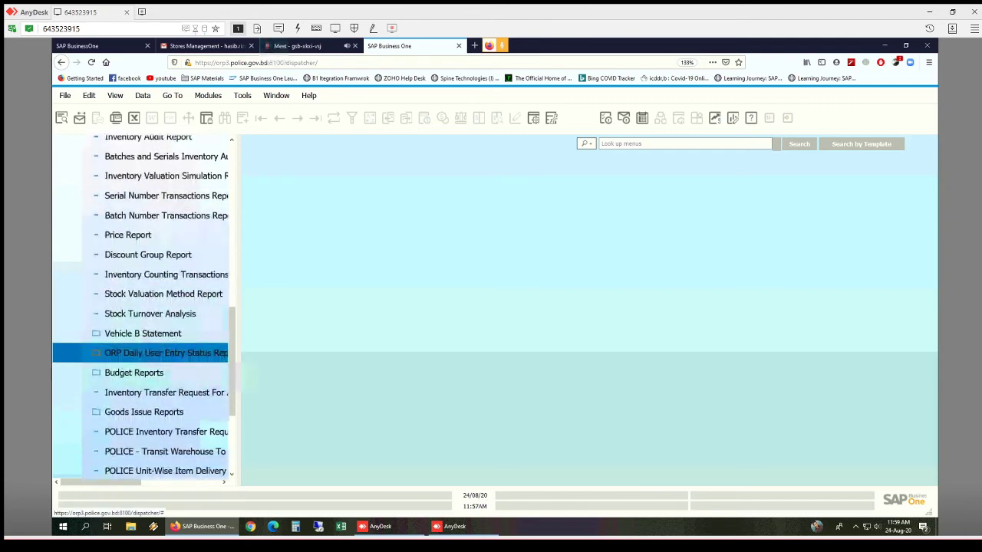
pyautogui.scroll(-2, 144, 345)
pyautogui.click(144, 318)
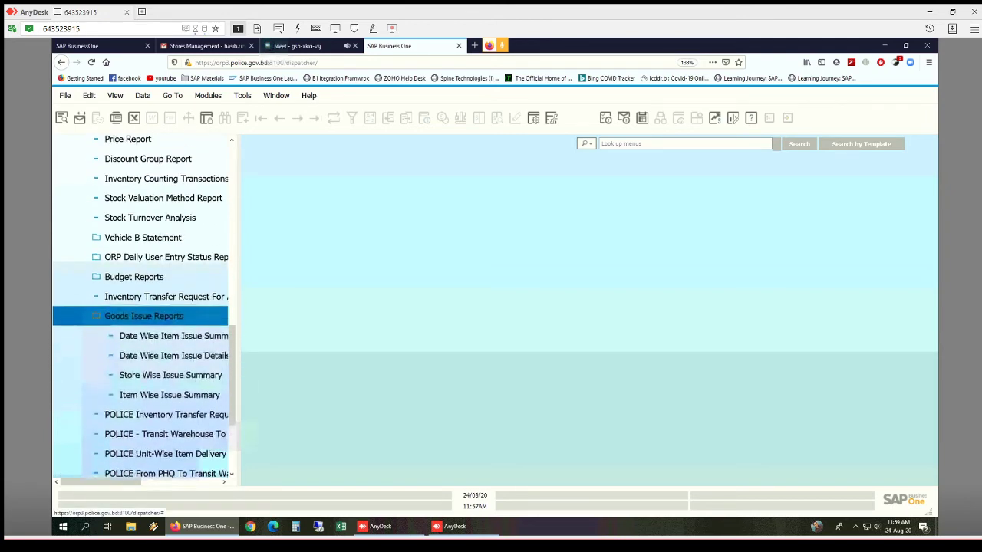
pyautogui.scroll(-2, 143, 322)
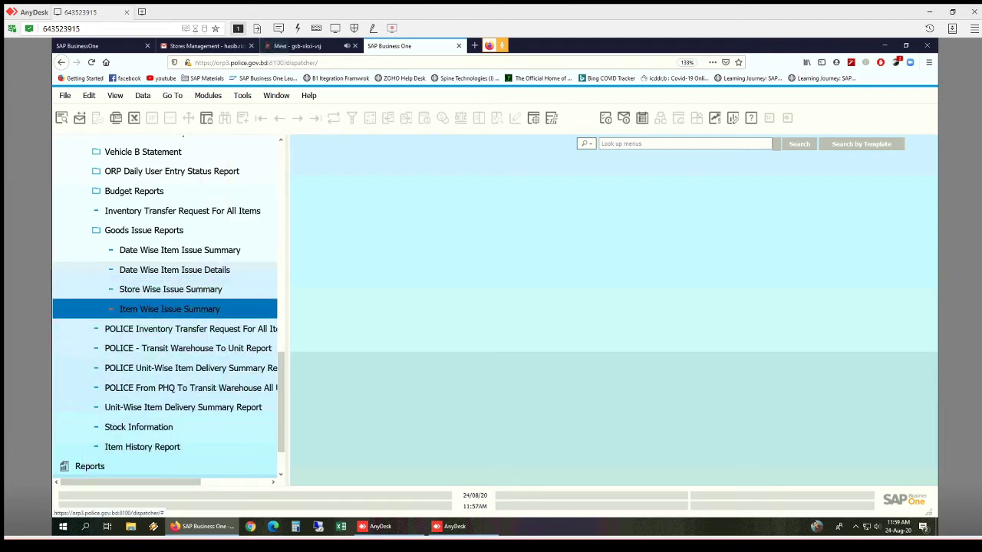
pyautogui.click(170, 309)
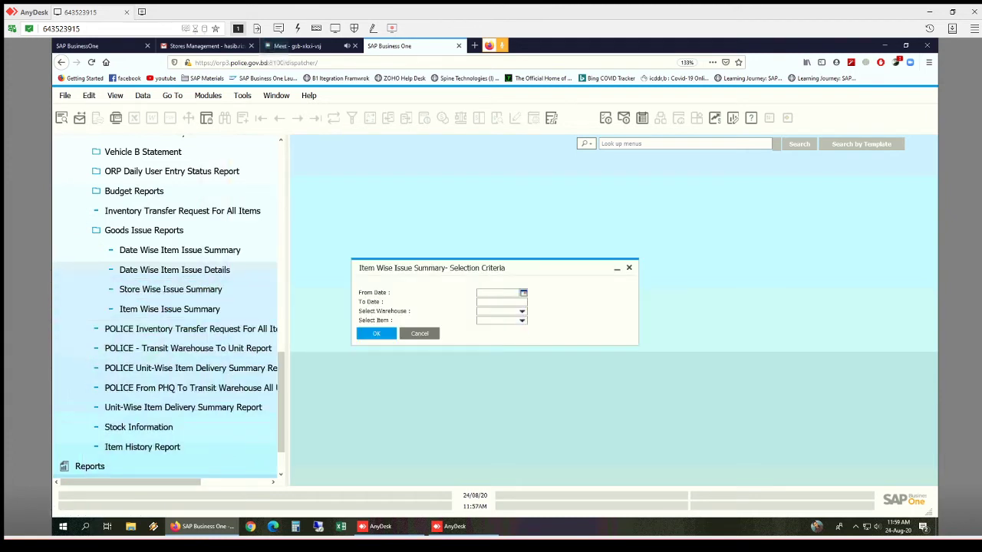
# - Run the report from 01/08/20 to 24/08/20 for warehouse PHQ ADMIN D Store
pyautogui.click(523, 293)
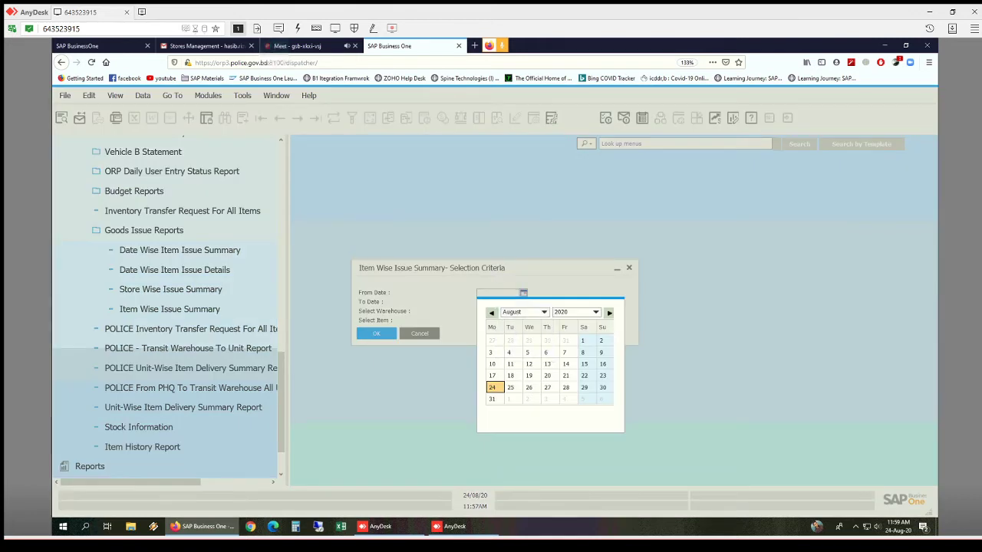
pyautogui.click(582, 339)
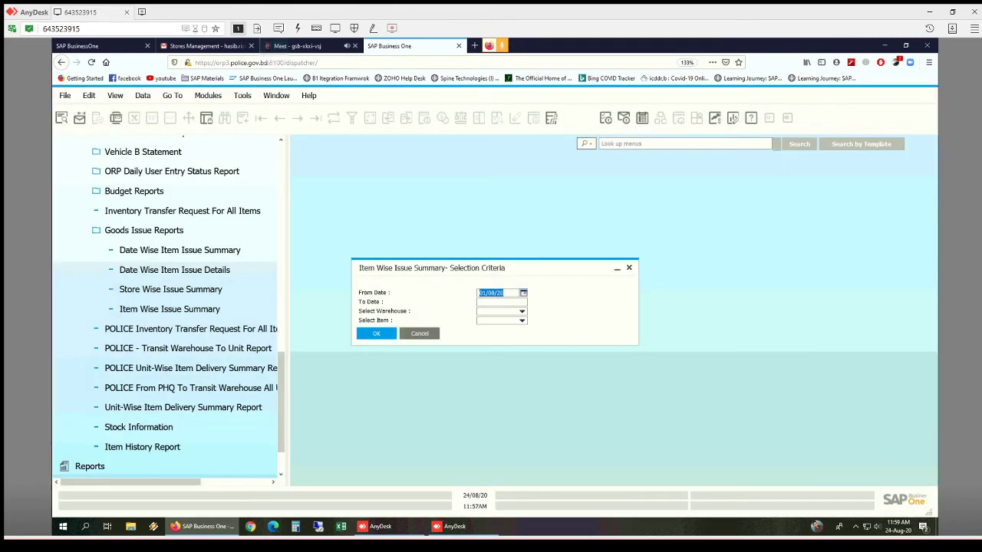
pyautogui.click(498, 302)
pyautogui.click(521, 311)
pyautogui.write('PHQ - PHQ')
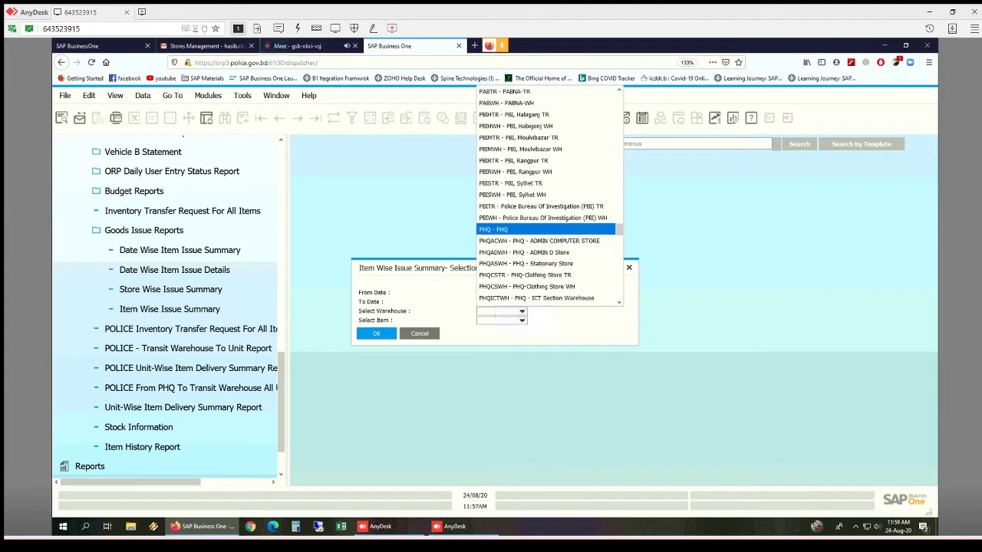
pyautogui.press('Down')
pyautogui.press('Down')
pyautogui.press('Return')
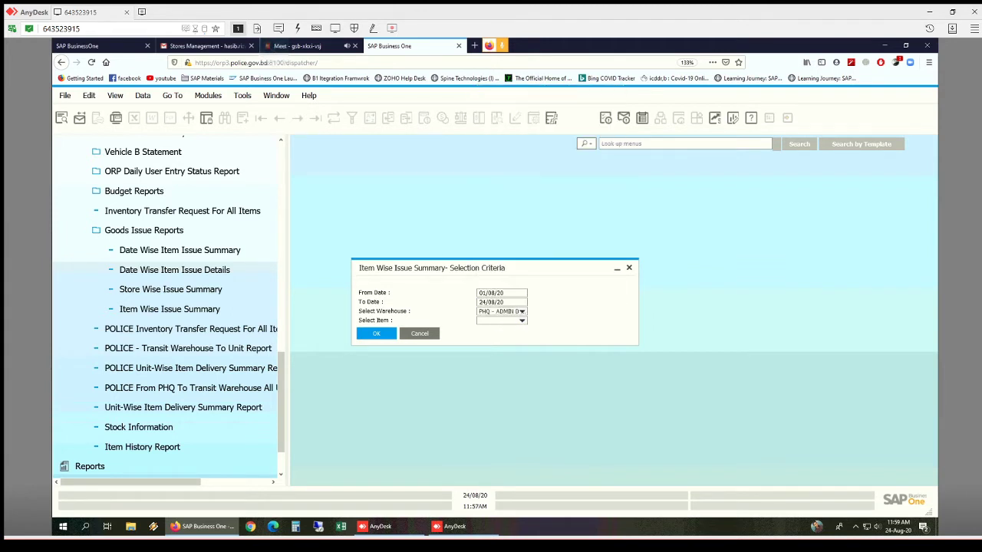
pyautogui.press('Return')
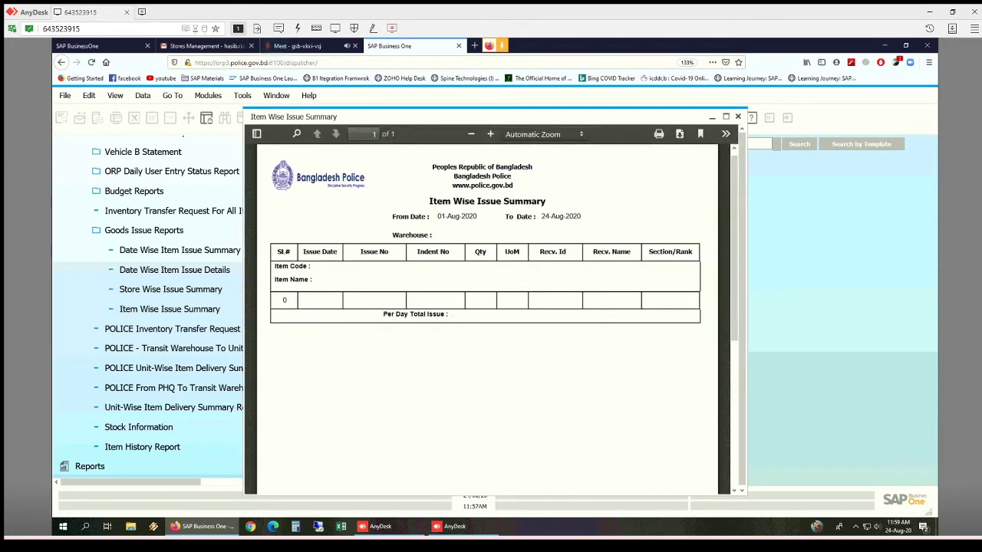
# - Close the empty report and change the From Date to 01/05/20
pyautogui.press('Escape')
pyautogui.click(497, 293)
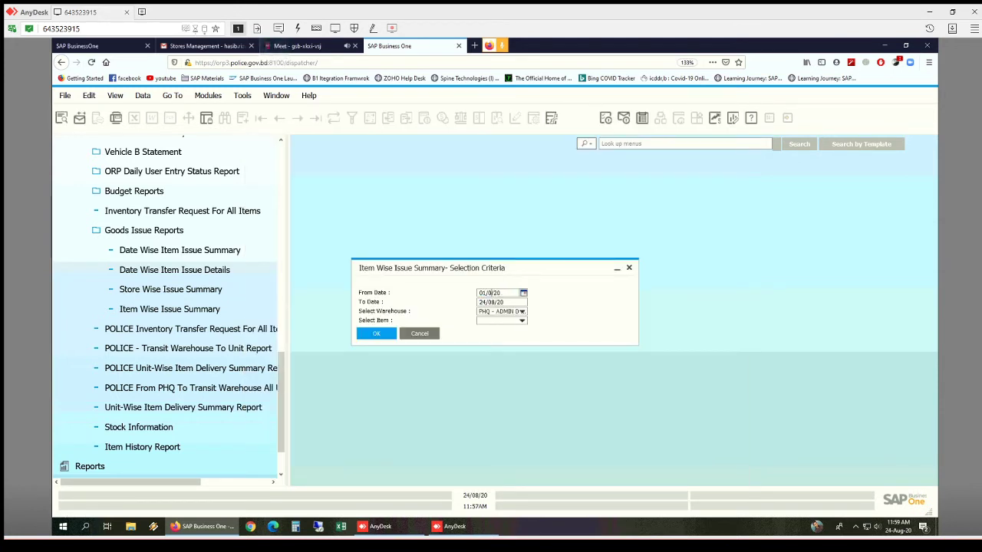
pyautogui.press('BackSpace')
pyautogui.write('5')
pyautogui.press('Tab')
pyautogui.press('Tab')
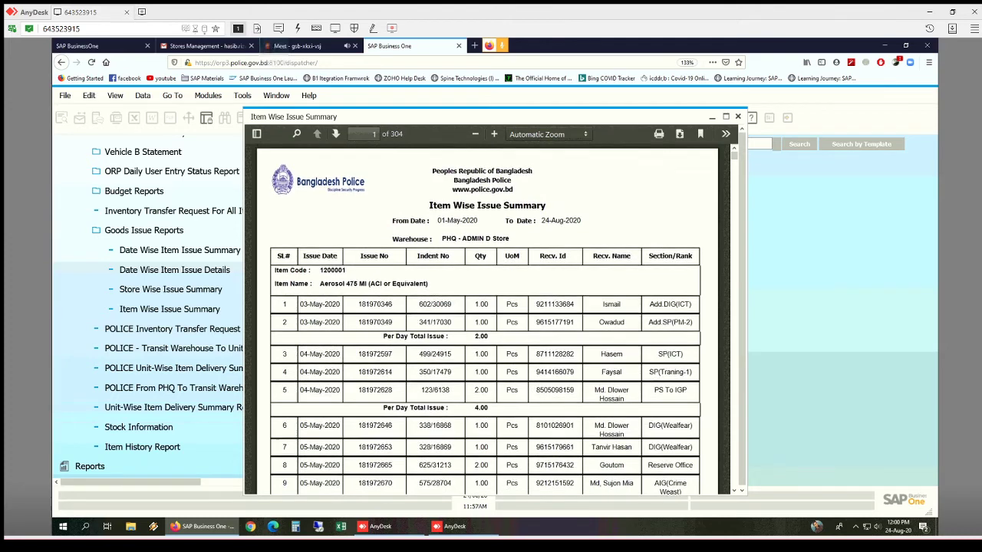
# - Scroll through the 304-page issue listing, then close the report viewer
pyautogui.scroll(-3, 486, 319)
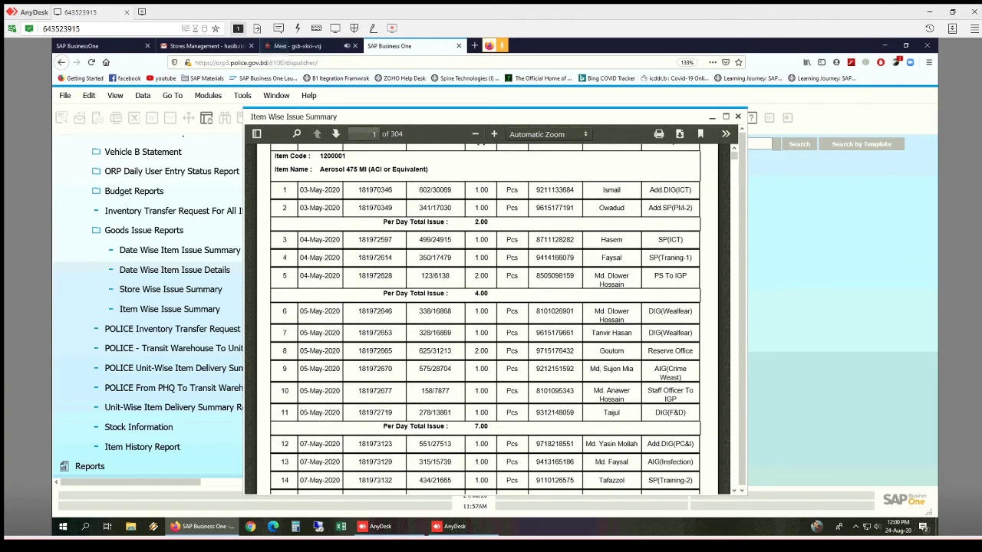
pyautogui.scroll(3, 486, 319)
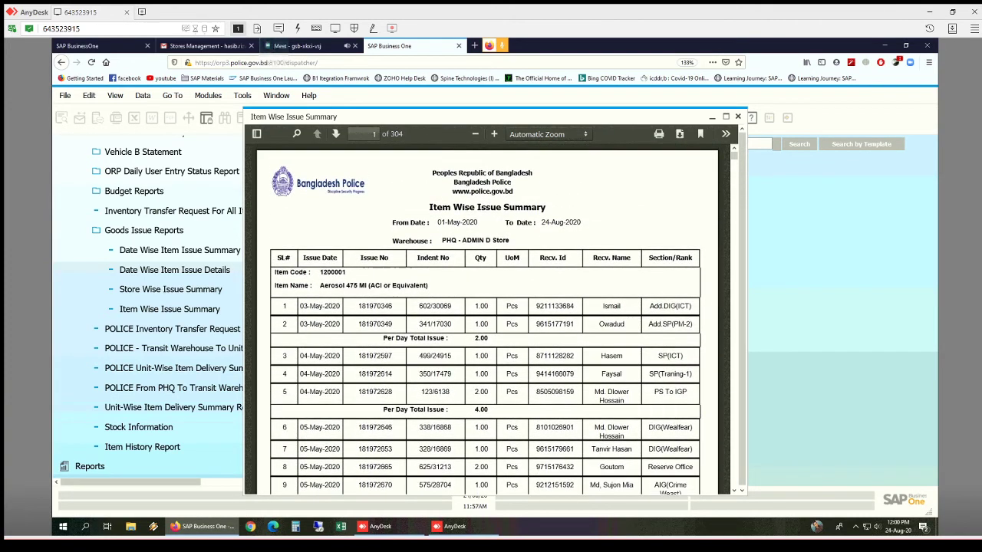
pyautogui.moveTo(320, 286); pyautogui.dragTo(481, 351)
pyautogui.scroll(-1, 485, 319)
pyautogui.scroll(-1, 480, 351)
pyautogui.scroll(-1, 485, 319)
pyautogui.click(481, 352)
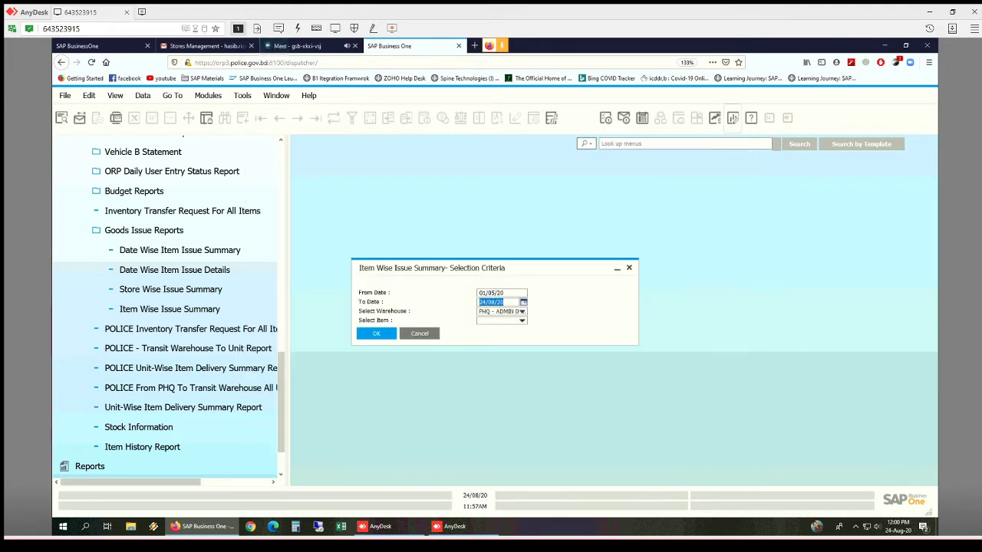
pyautogui.press('Escape')
pyautogui.press('Escape')
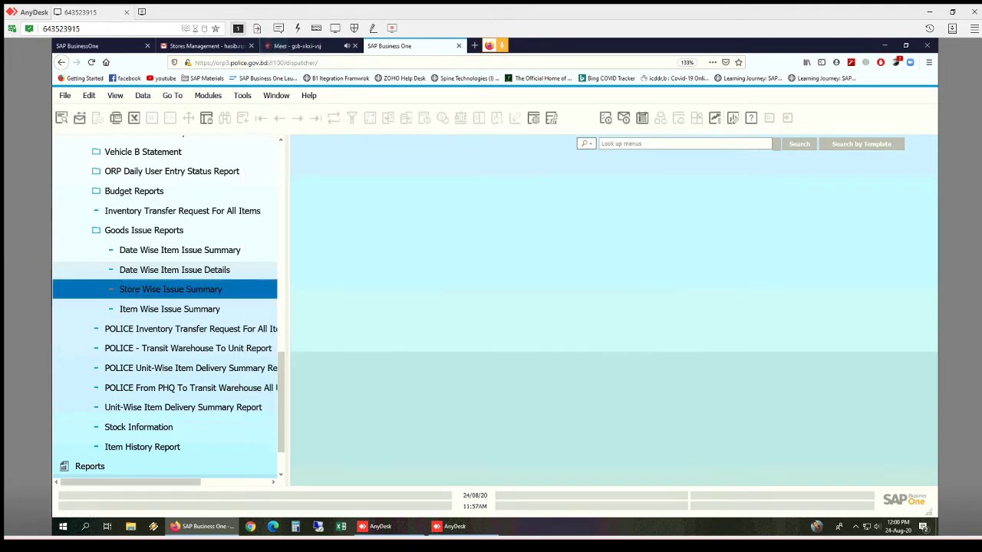
# - Open the Inventory Posting List report criteria from Inventory Reports
pyautogui.scroll(-1, 165, 306)
pyautogui.click(139, 370)
pyautogui.scroll(5, 165, 307)
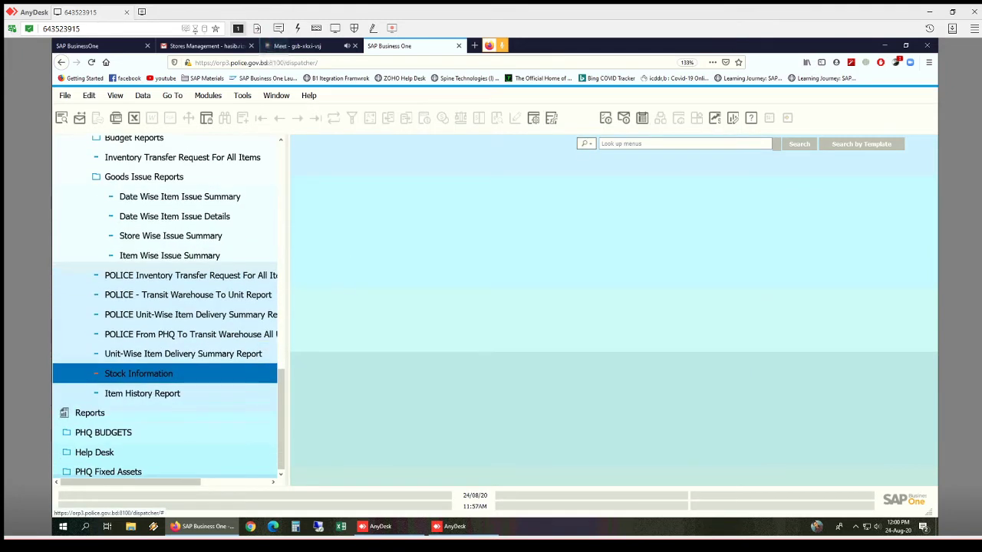
pyautogui.click(170, 237)
pyautogui.scroll(3, 170, 238)
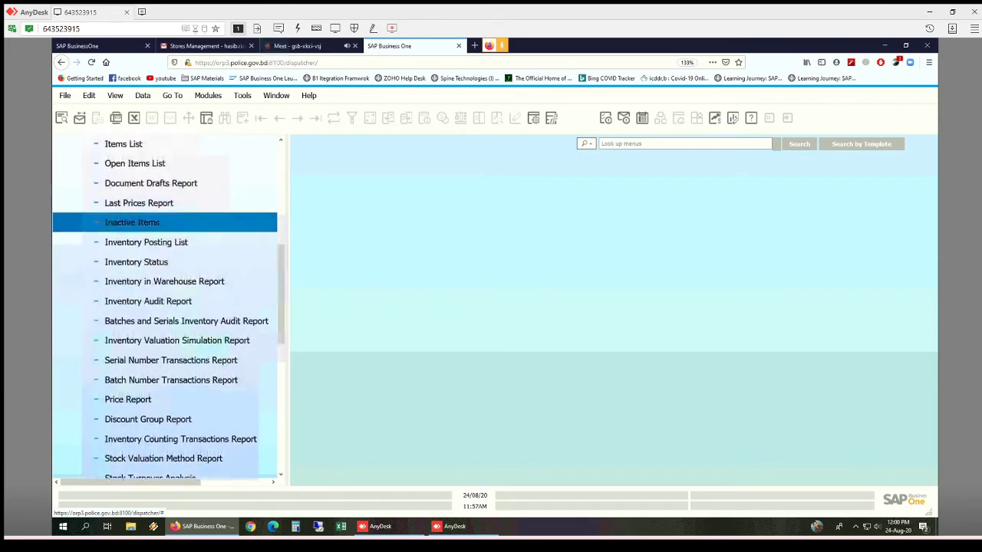
pyautogui.scroll(1, 170, 218)
pyautogui.click(146, 281)
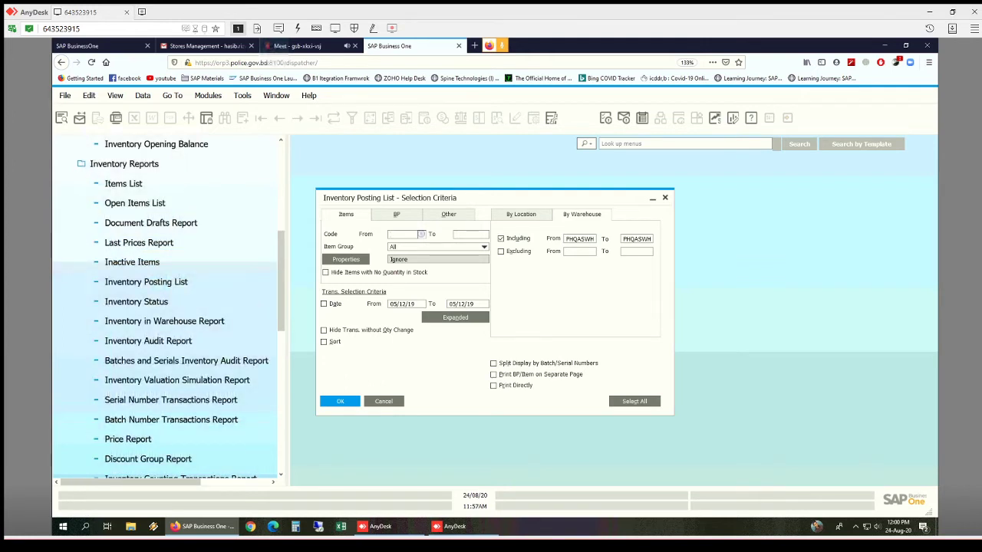
# - Select warehouses By Location and set transaction dates 01/06/20 to 24/08/20
pyautogui.click(521, 214)
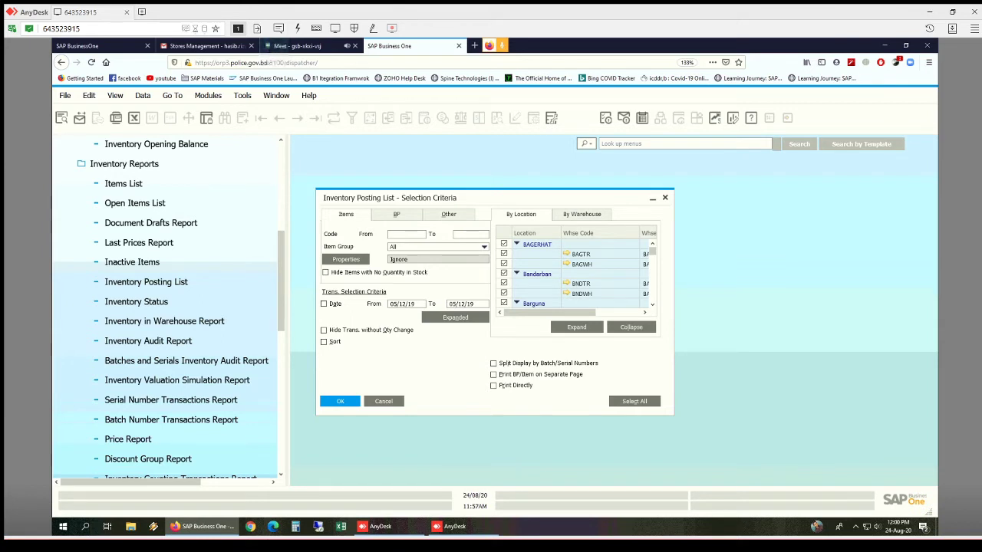
pyautogui.click(464, 304)
pyautogui.write('24/08/20')
pyautogui.click(401, 304)
pyautogui.write('010620')
pyautogui.press('Tab')
# - Tick Reference 2 in the Expanded selection criteria
pyautogui.click(454, 317)
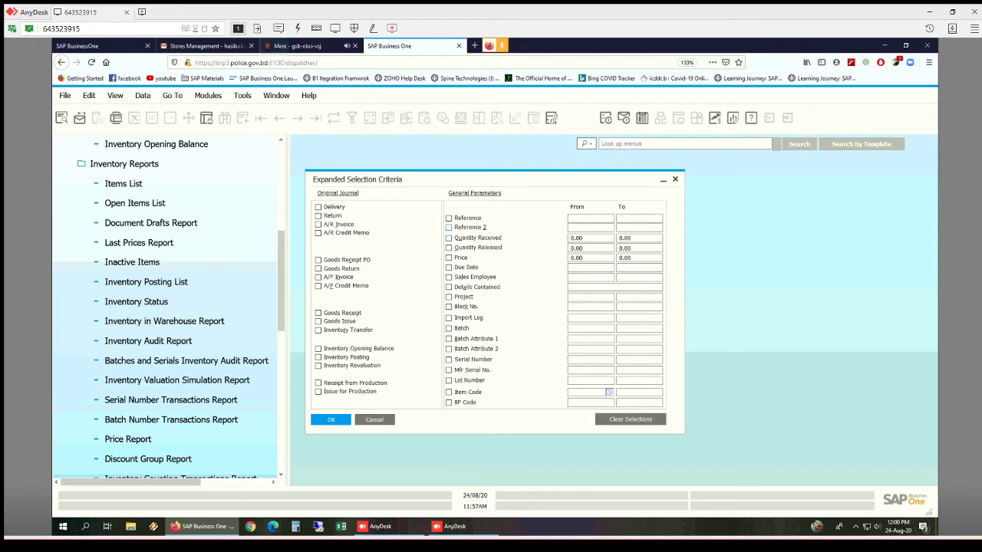
pyautogui.click(449, 227)
pyautogui.press('Escape')
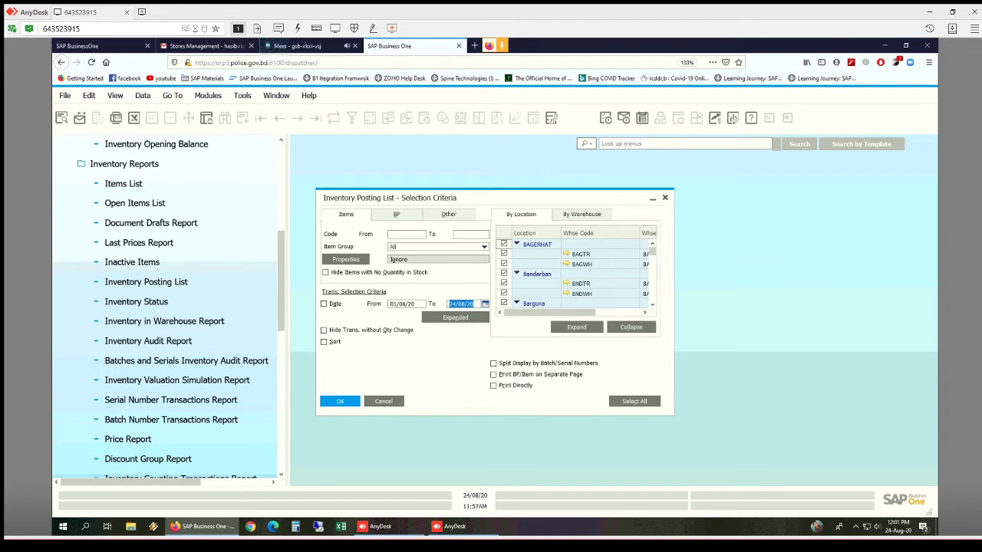
pyautogui.press('Tab')
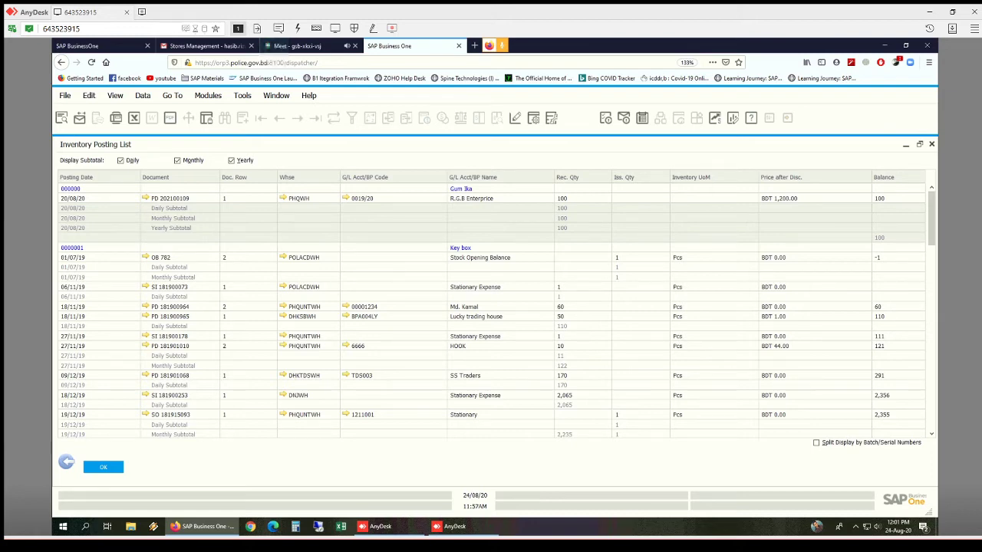
# - Make the Ref. 2 column visible in the Inventory Posting List through Form Settings
pyautogui.scroll(-3, 490, 307)
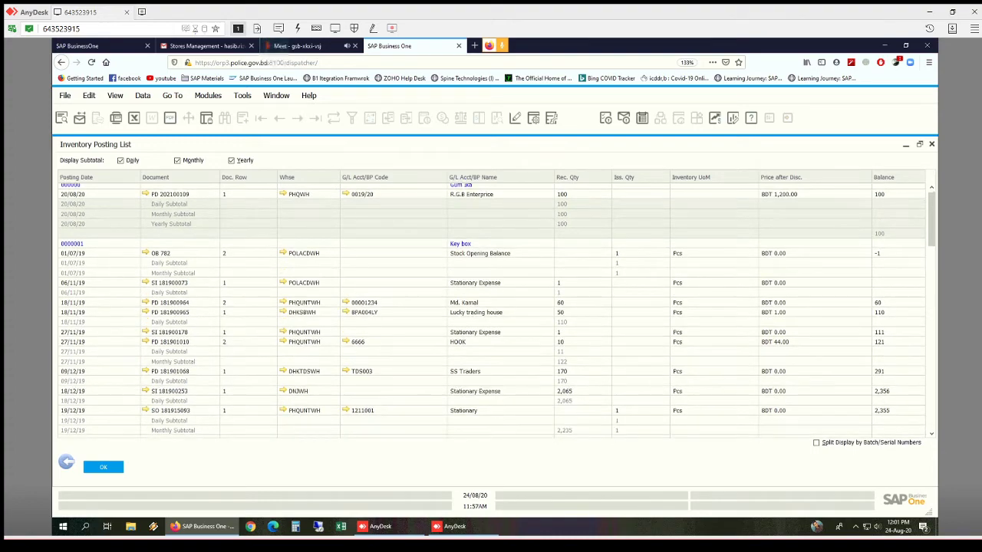
pyautogui.scroll(-6, 491, 307)
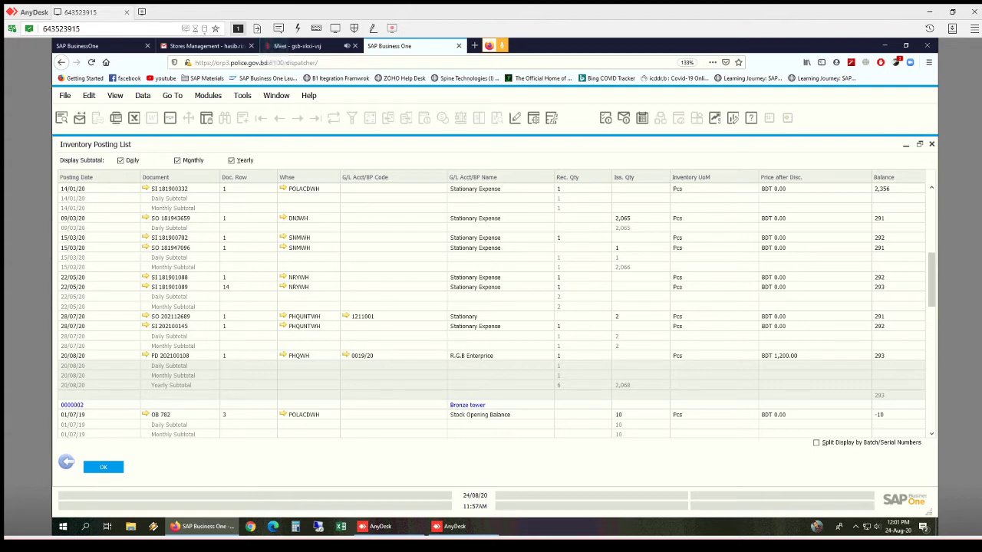
pyautogui.scroll(9, 491, 307)
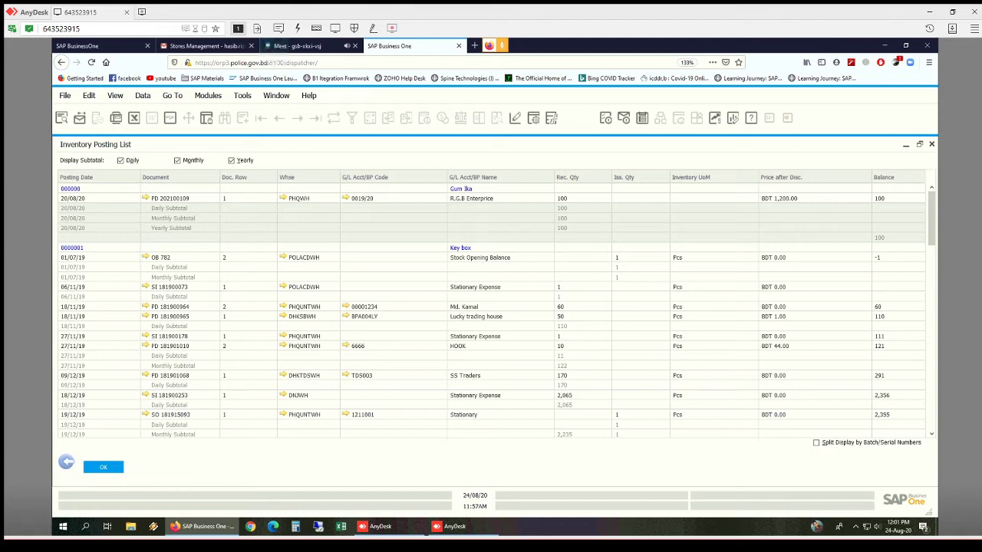
pyautogui.scroll(-2, 491, 311)
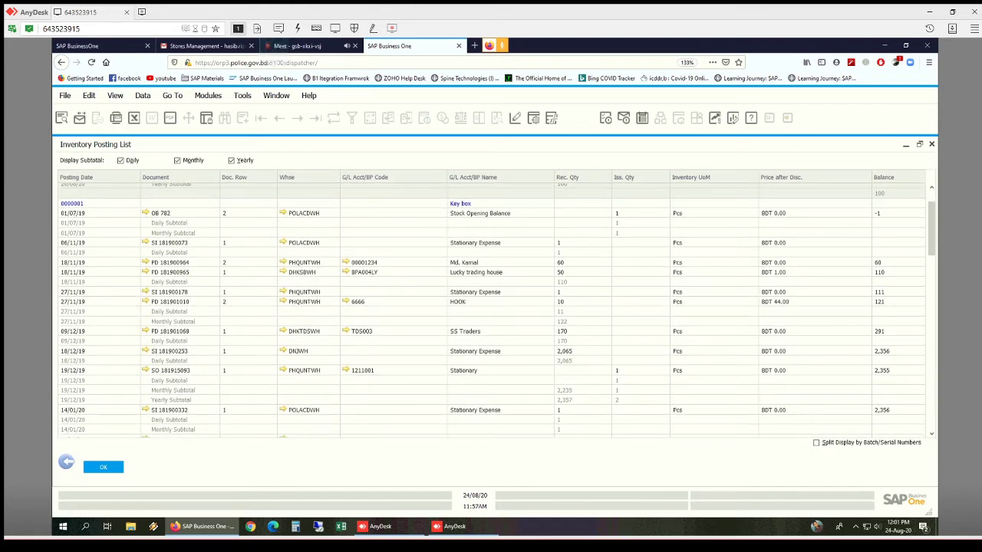
pyautogui.scroll(-2, 491, 311)
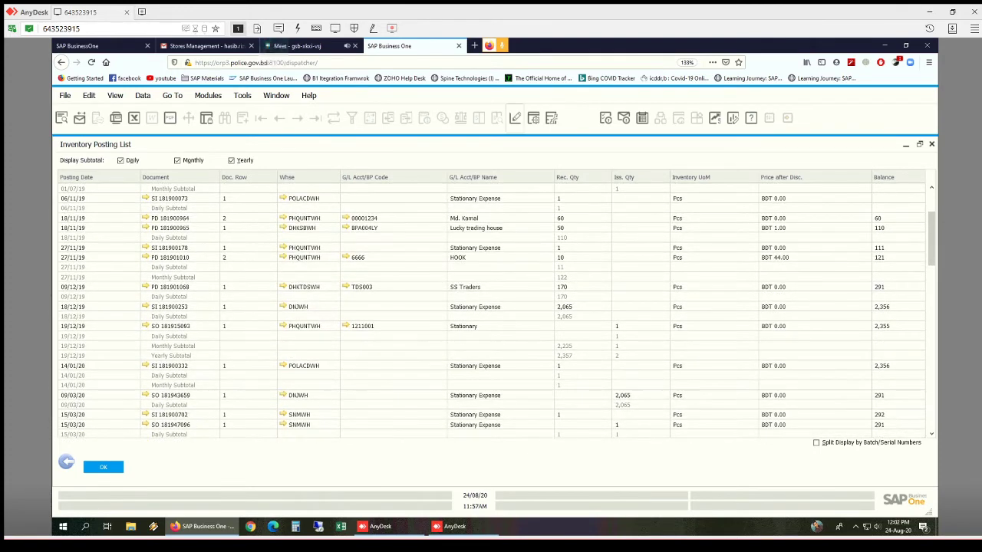
pyautogui.click(533, 118)
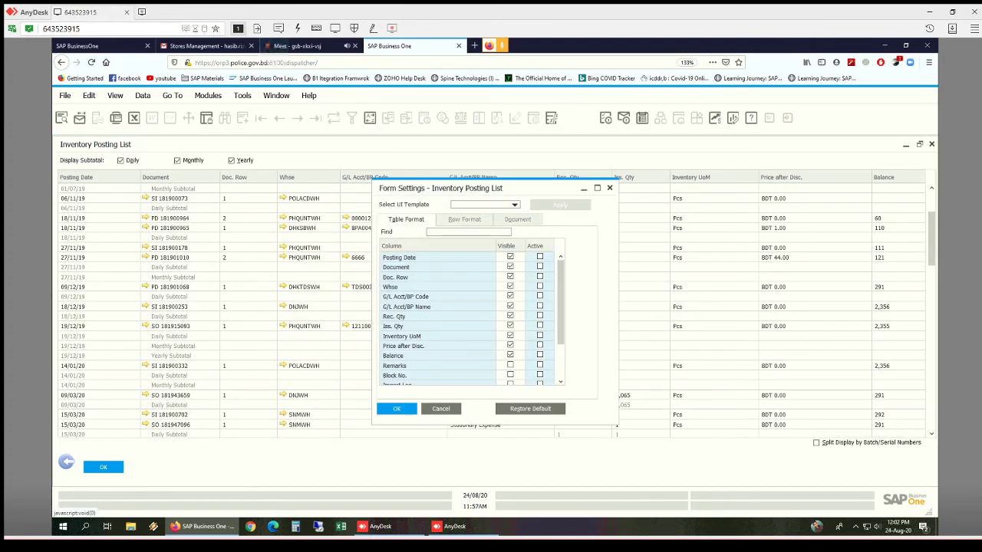
pyautogui.scroll(-2, 473, 318)
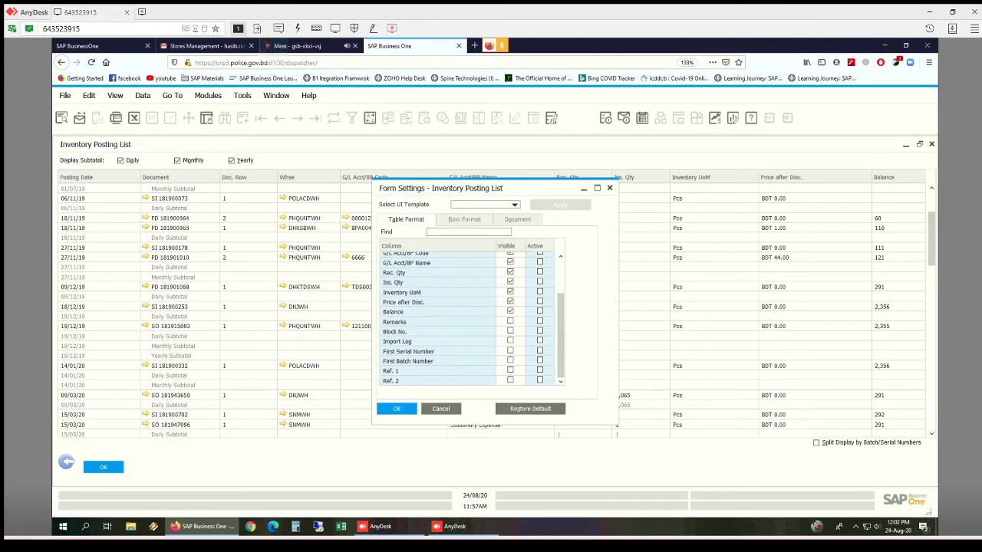
pyautogui.click(510, 380)
pyautogui.press('Return')
# - Check the added Ref. 2 column, then close the Inventory Posting List
pyautogui.scroll(-5, 491, 310)
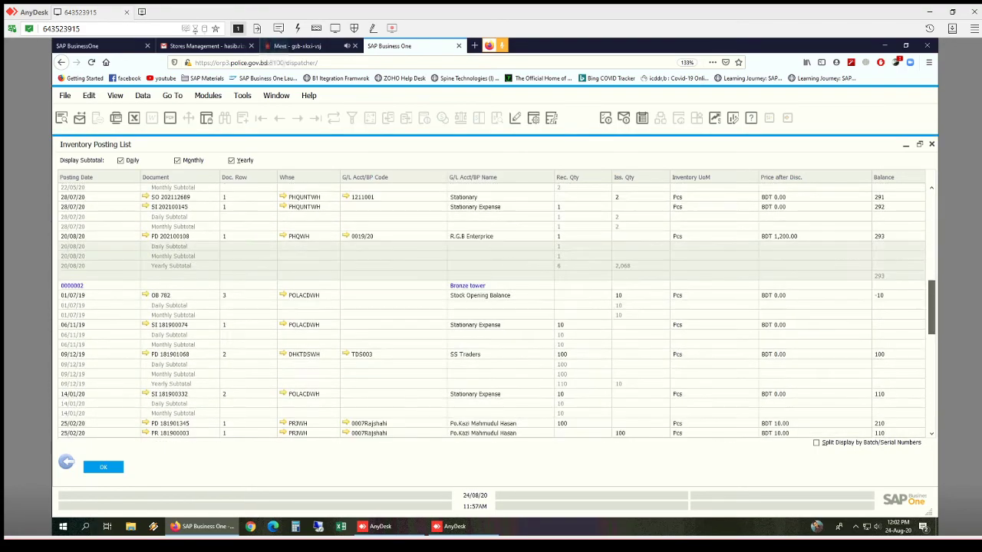
pyautogui.scroll(5, 490, 311)
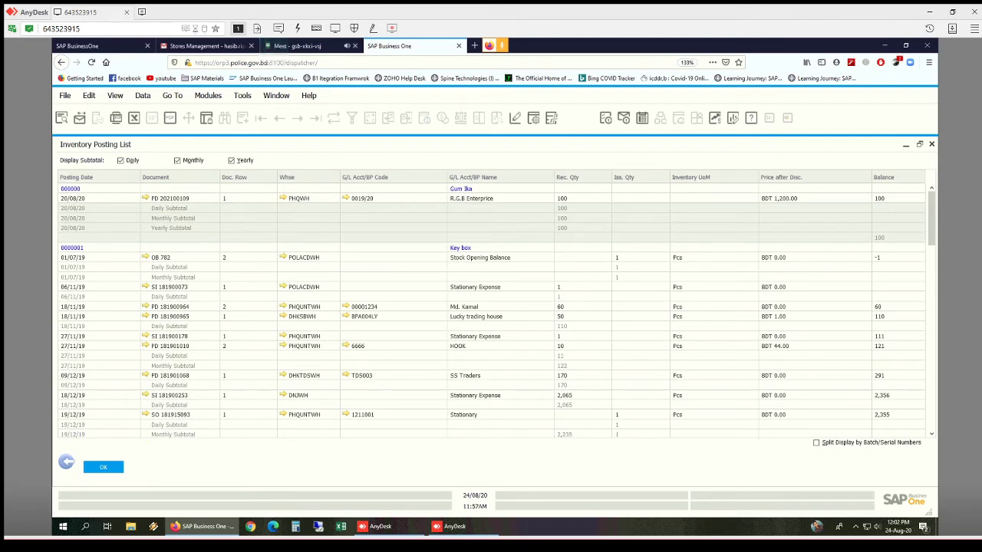
pyautogui.press('Escape')
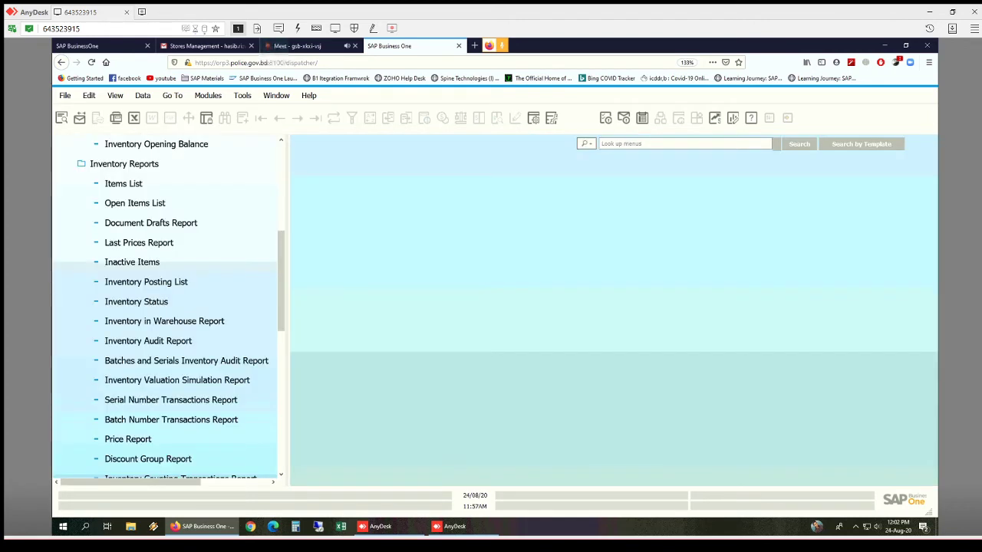
pyautogui.scroll(1, 165, 282)
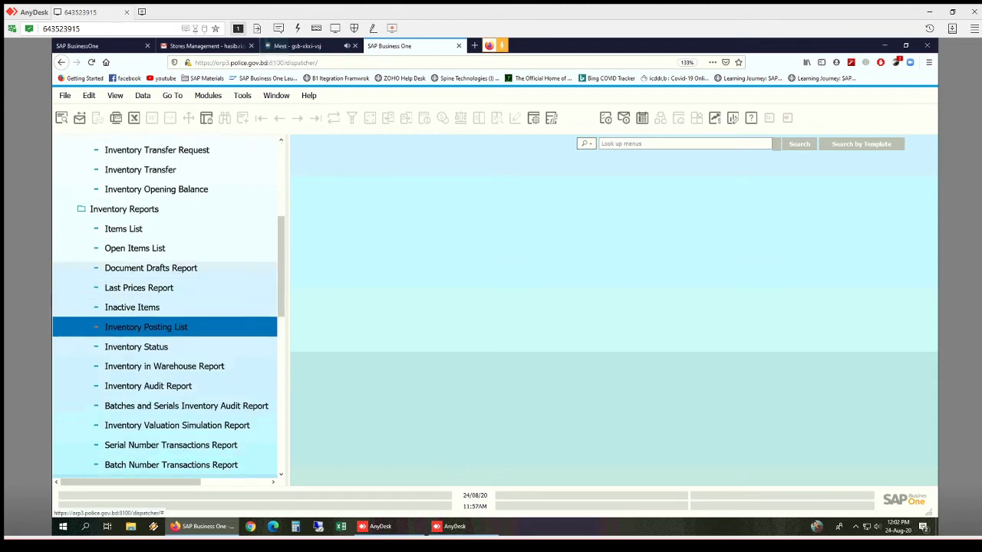
pyautogui.scroll(3, 165, 333)
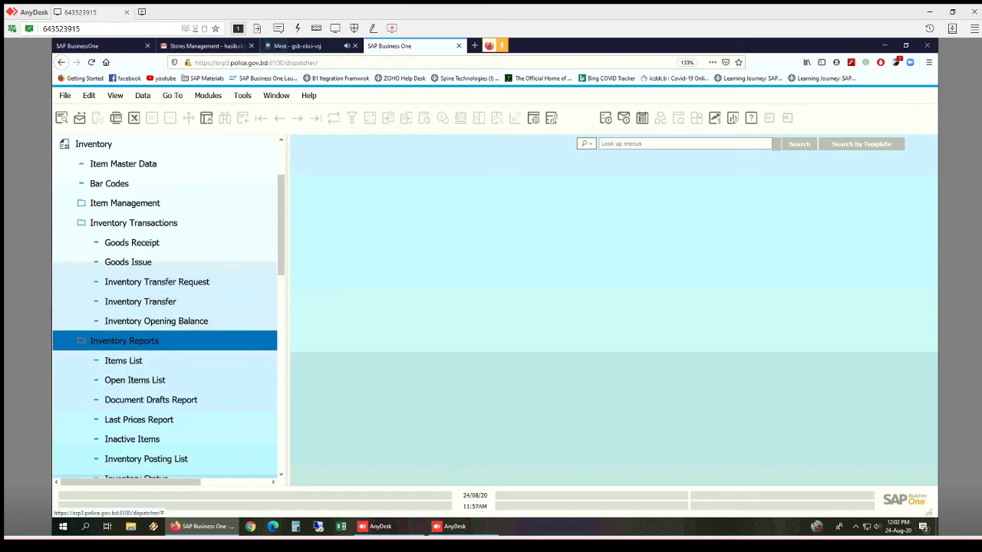
pyautogui.scroll(1, 165, 345)
pyautogui.scroll(-5, 165, 321)
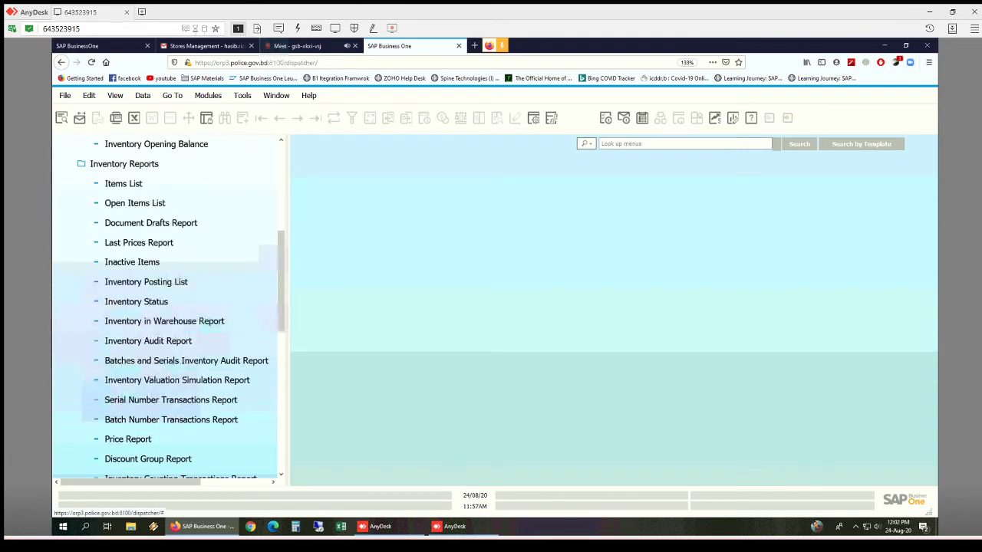
pyautogui.scroll(-7, 165, 367)
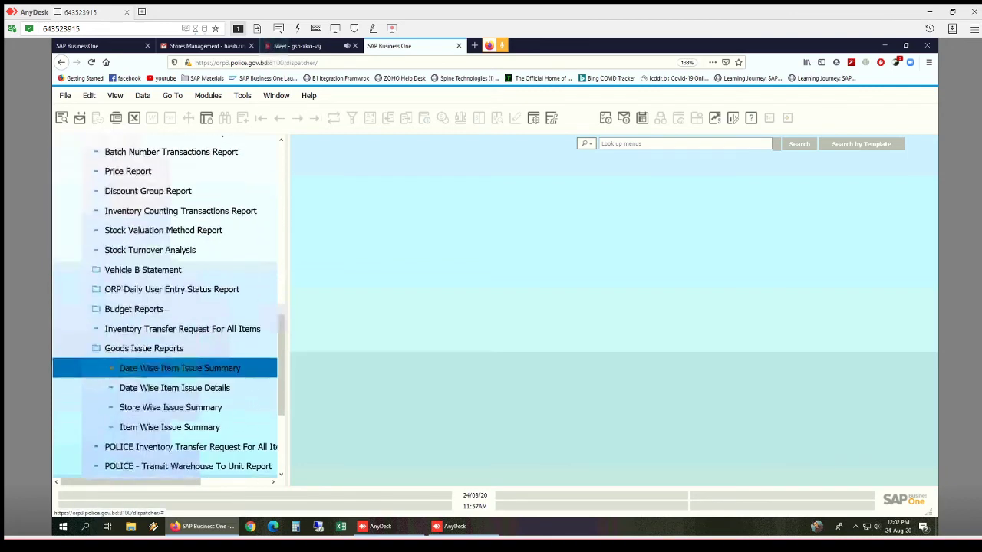
pyautogui.scroll(-5, 165, 368)
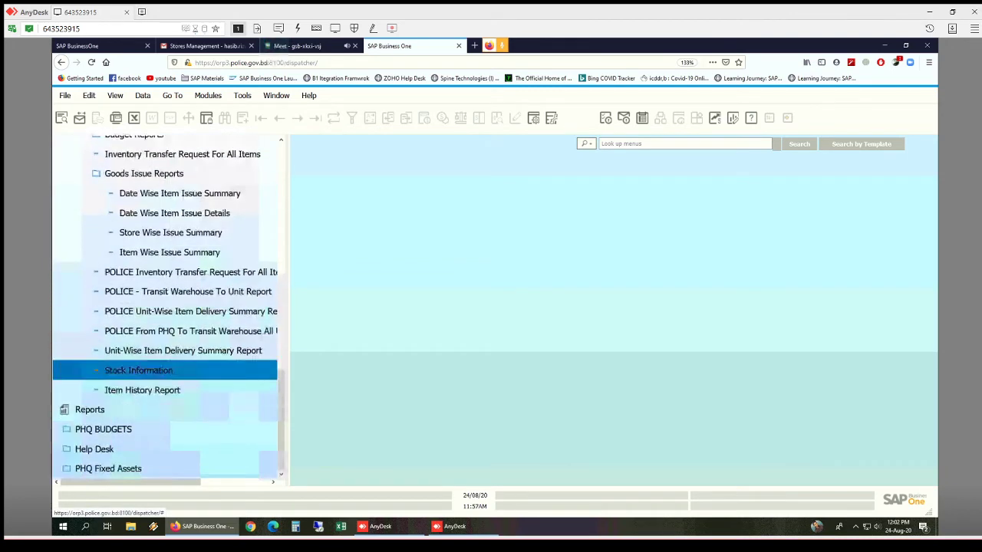
pyautogui.click(138, 370)
pyautogui.click(521, 301)
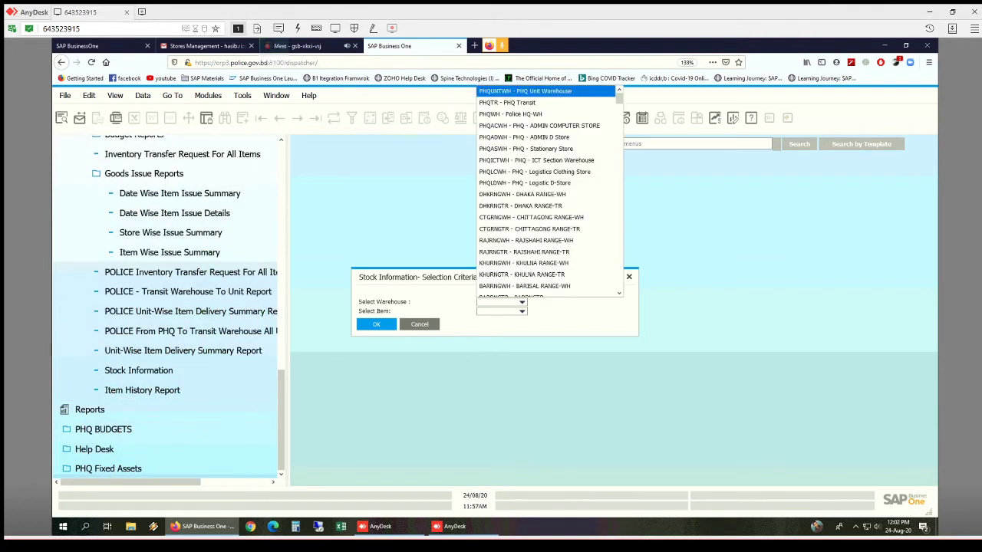
pyautogui.click(525, 90)
pyautogui.click(522, 301)
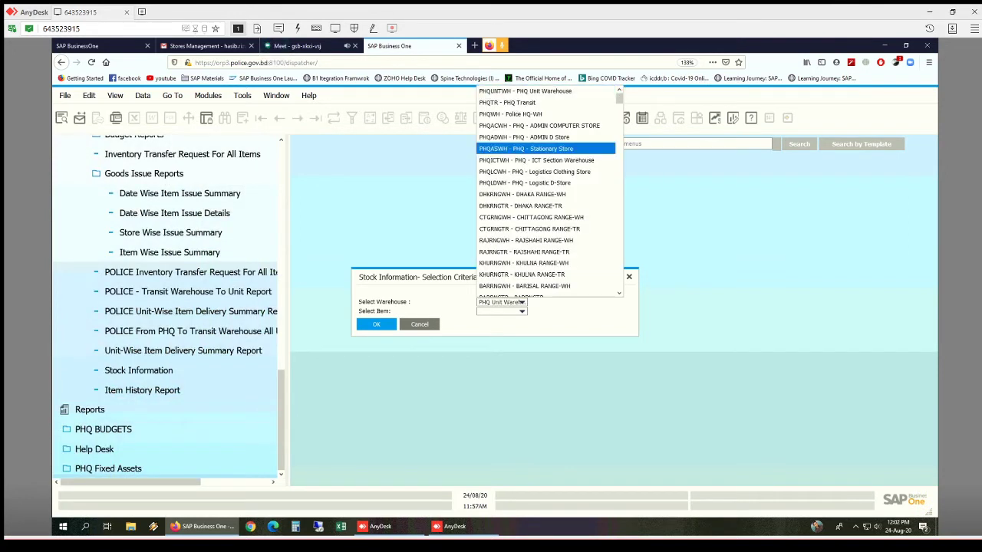
pyautogui.click(521, 302)
pyautogui.click(512, 311)
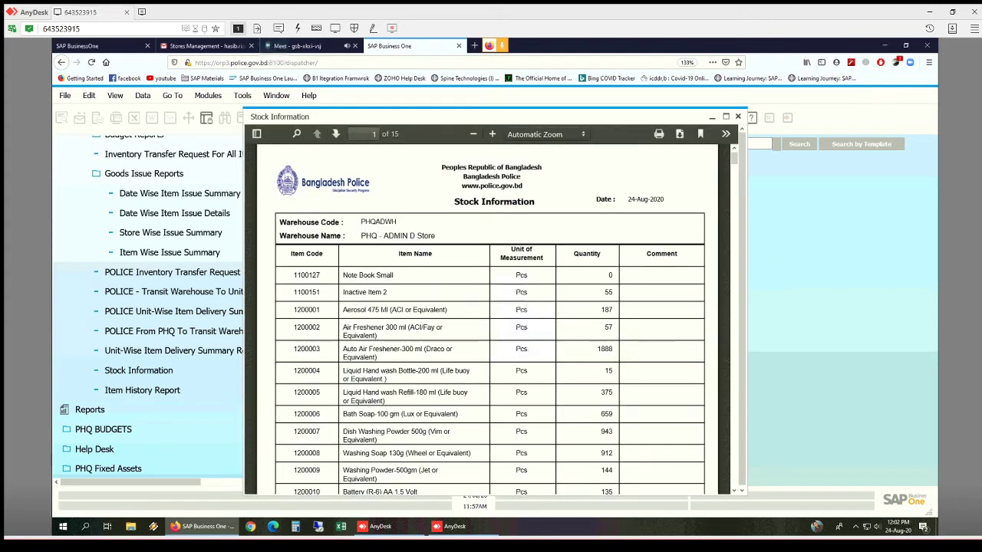
pyautogui.scroll(-5, 487, 318)
pyautogui.scroll(10, 487, 318)
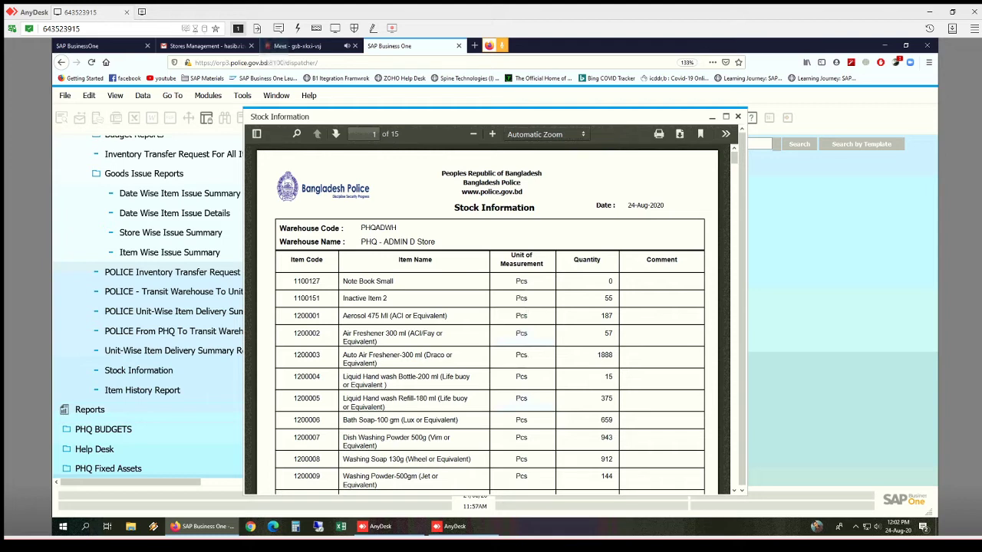
pyautogui.click(737, 117)
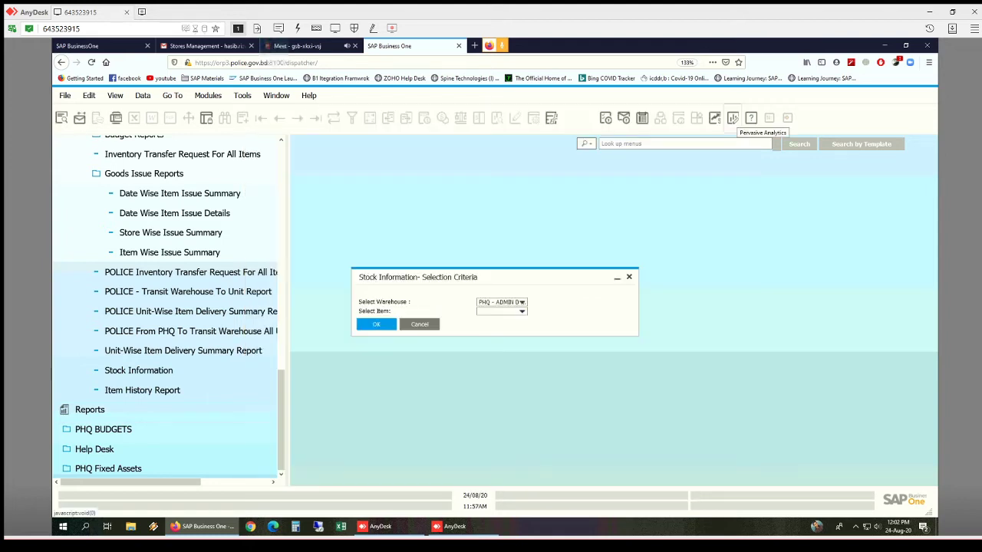
pyautogui.press('Escape')
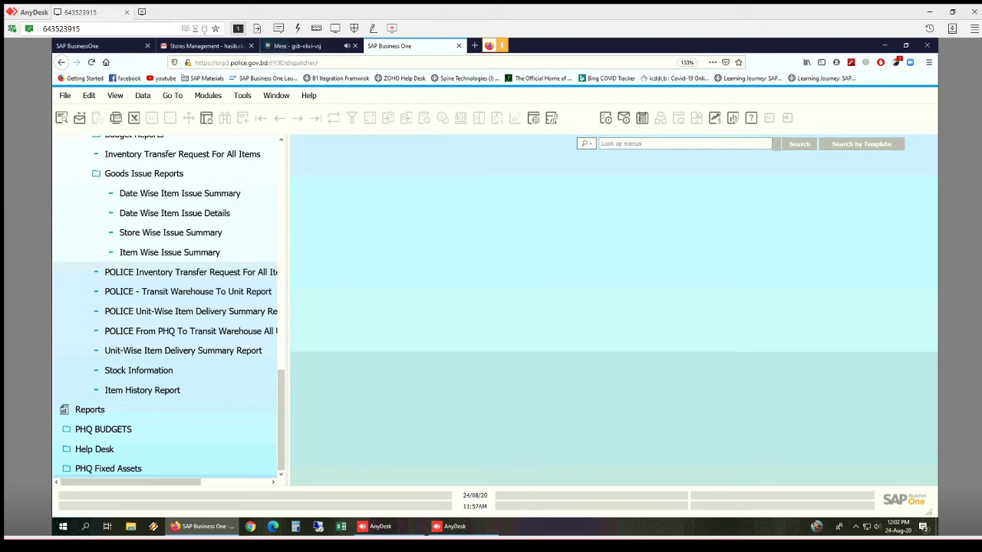
pyautogui.scroll(4, 169, 314)
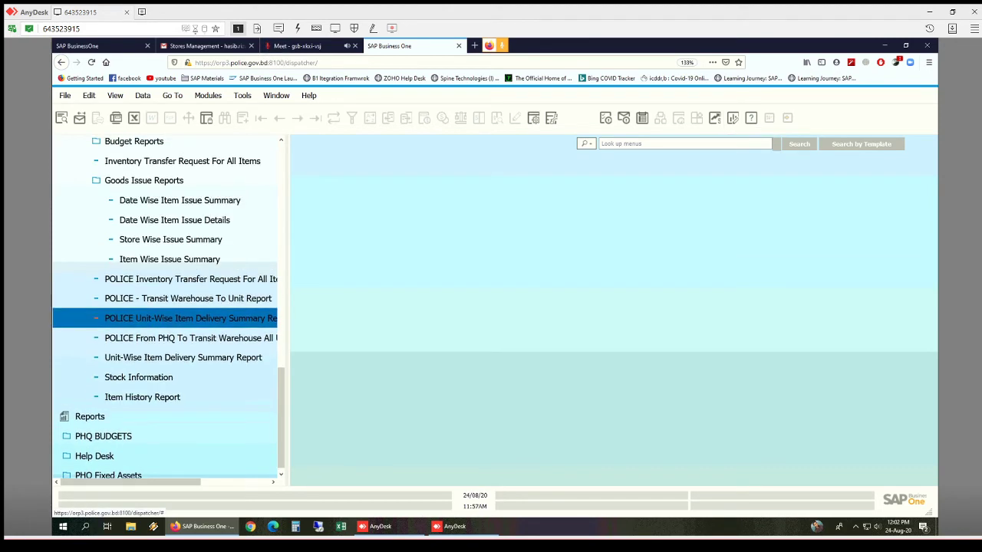
pyautogui.scroll(1, 169, 315)
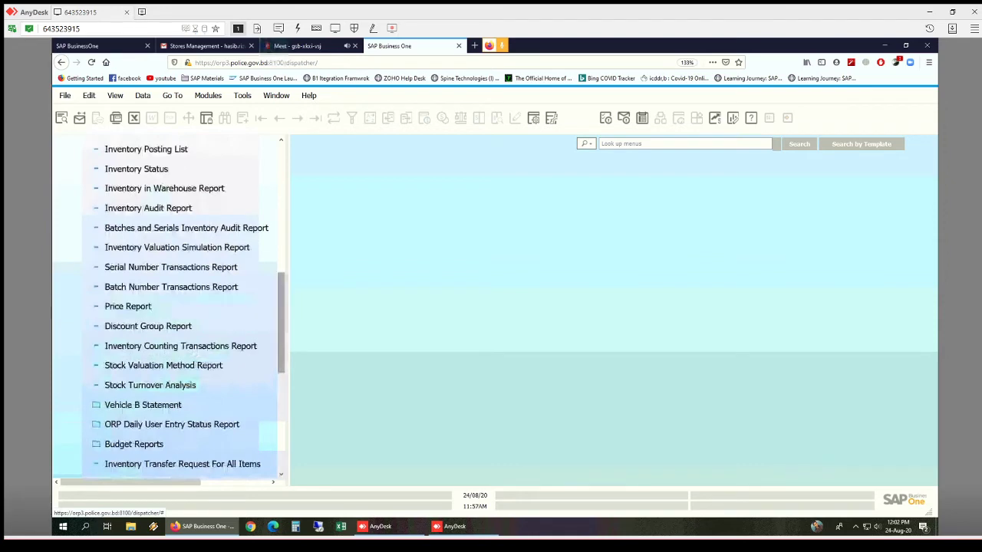
# - Scroll to the top of the main menu and collapse the Inventory module
pyautogui.scroll(6, 169, 244)
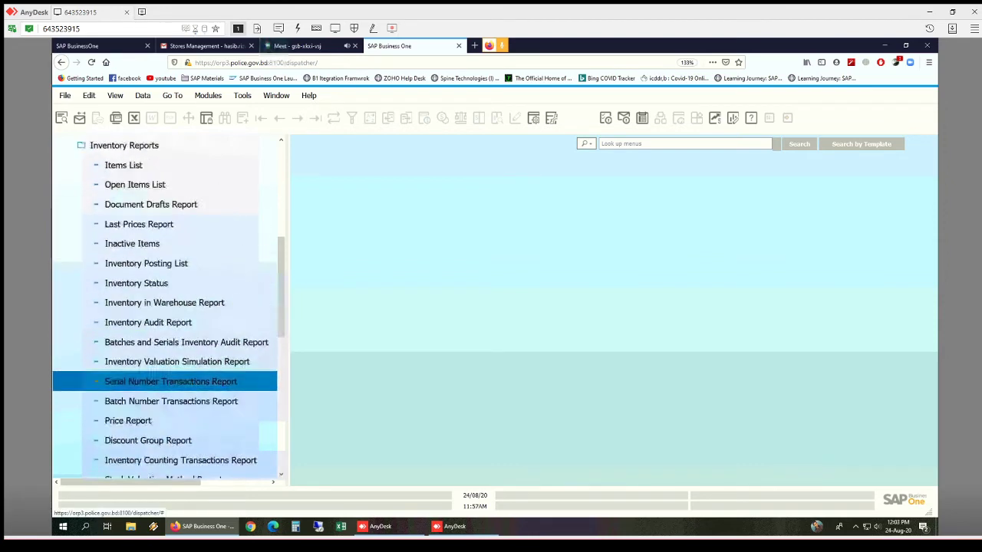
pyautogui.scroll(1, 169, 247)
pyautogui.click(93, 245)
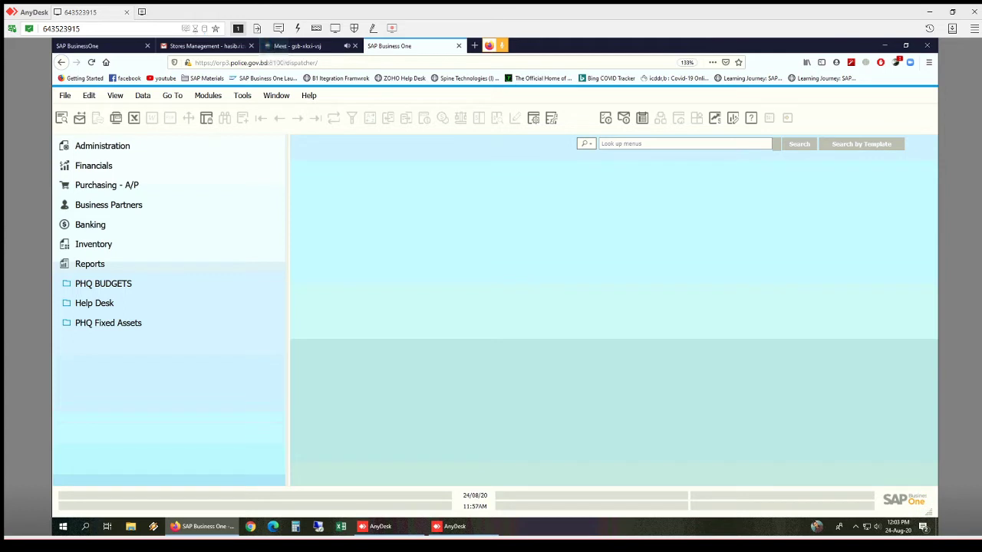
# - Expand PHQ Fixed Assets, then open and dismiss the Vehicle Master Data form
pyautogui.click(108, 323)
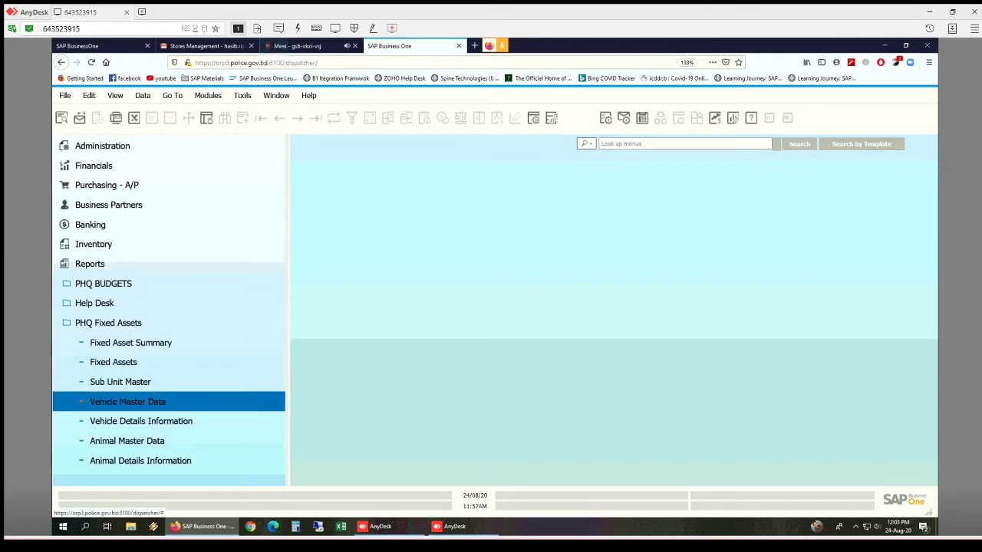
pyautogui.click(128, 401)
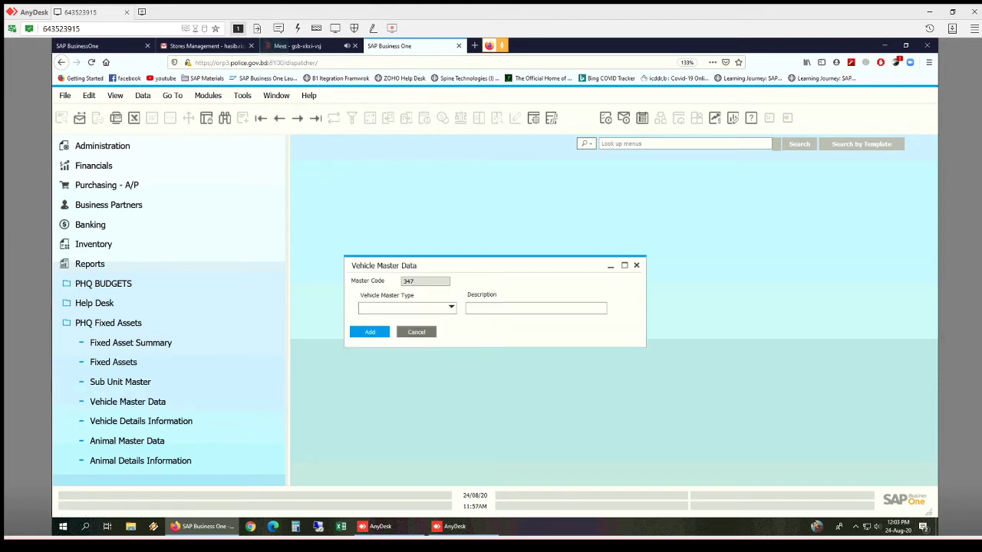
pyautogui.click(141, 421)
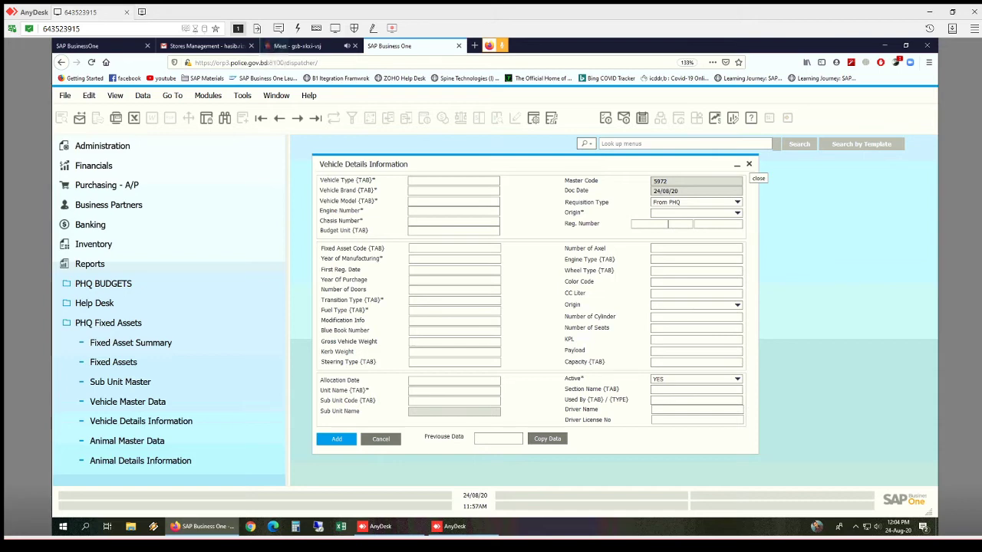
# - Close Vehicle Details Information without saving, and collapse the PHQ Fixed Assets folder
pyautogui.click(749, 164)
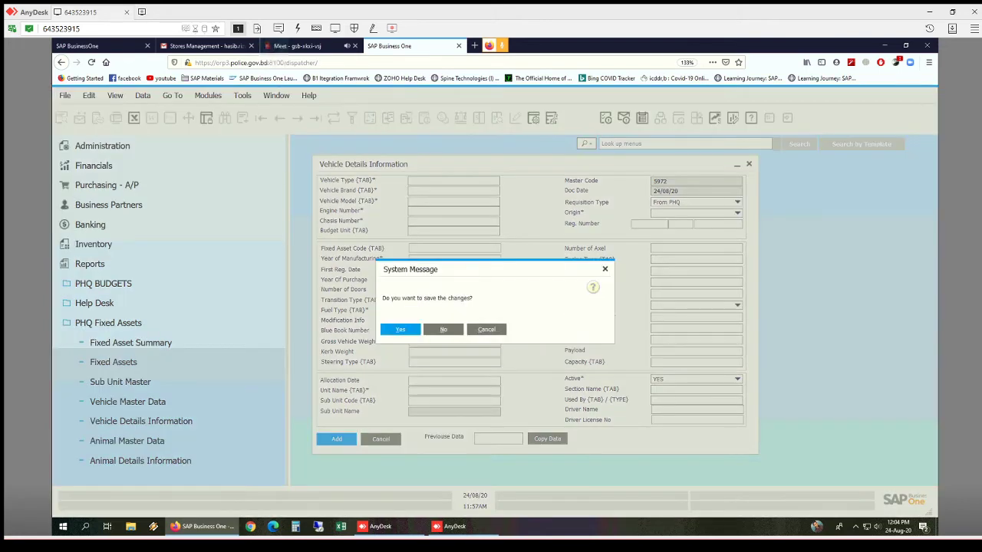
pyautogui.press('n')
pyautogui.click(108, 323)
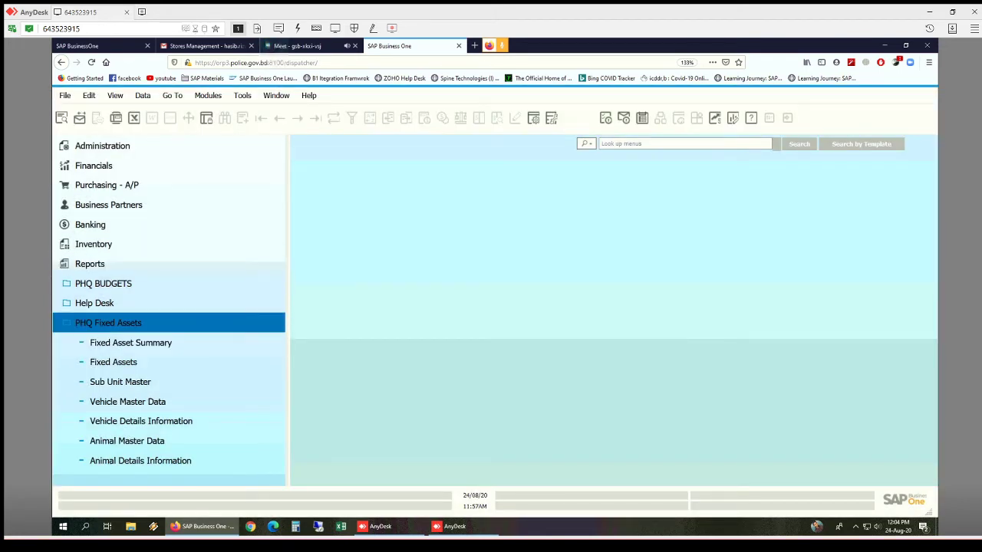
pyautogui.click(95, 303)
pyautogui.click(108, 323)
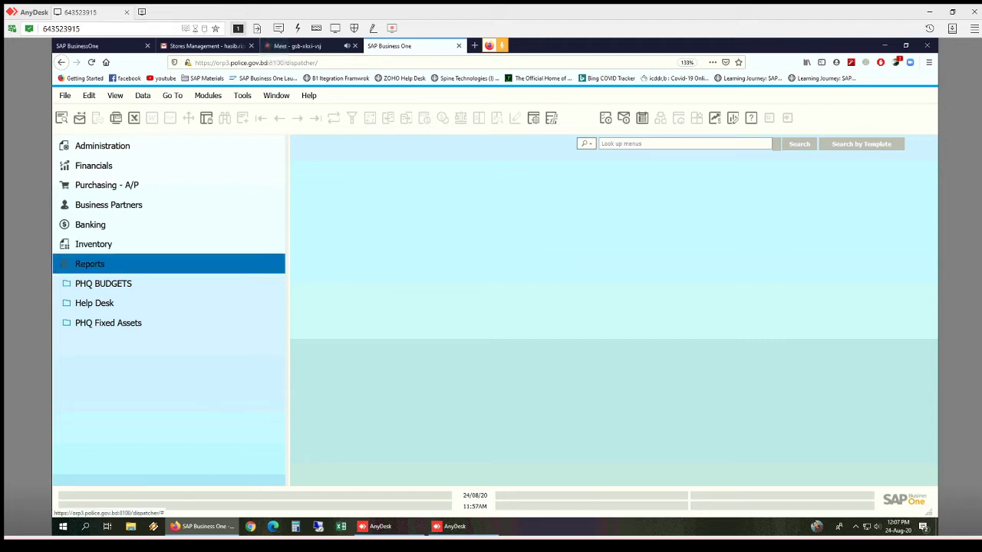
# - Expand Inventory > Inventory Transactions, check the From Warehouse list, then close the transfer request
pyautogui.click(94, 244)
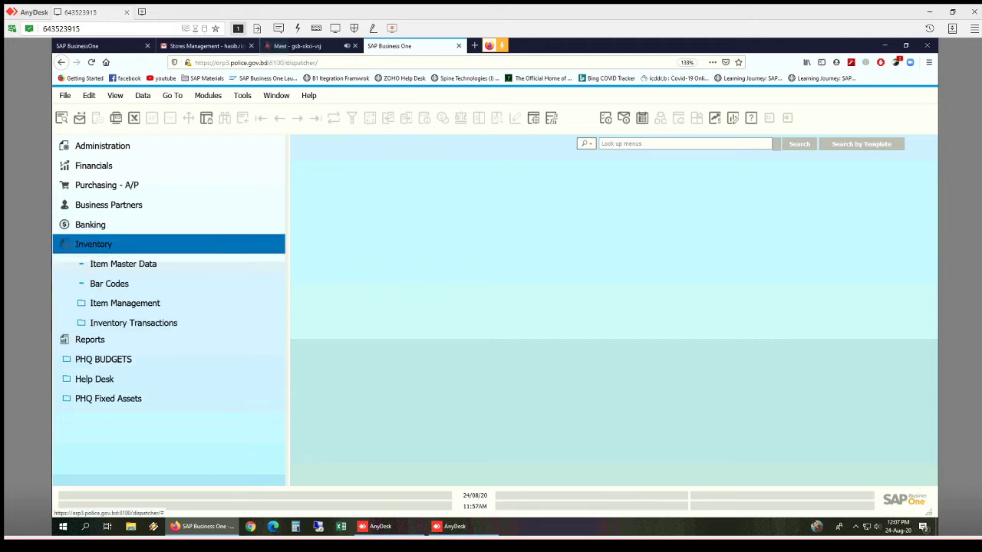
pyautogui.click(133, 323)
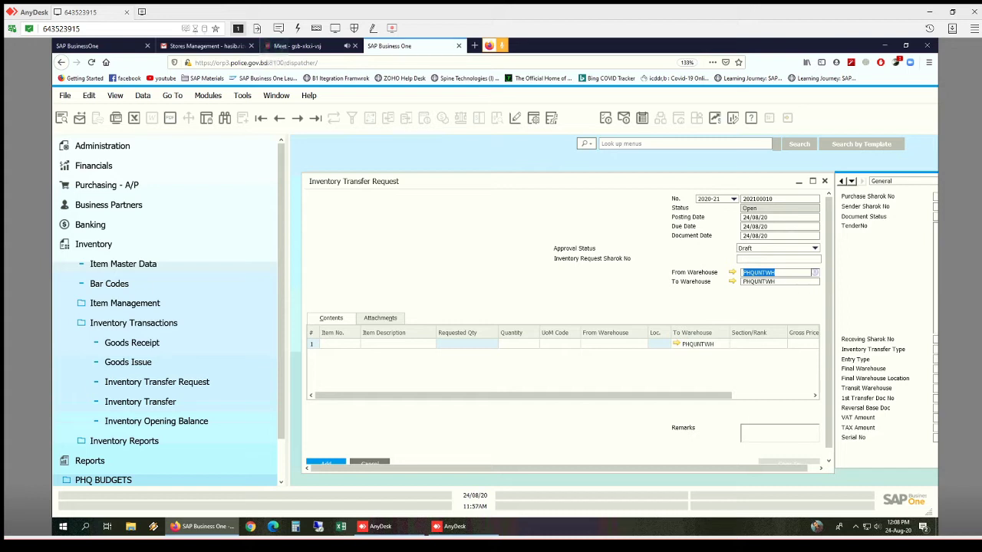
pyautogui.press('Tab')
pyautogui.scroll(-6, 486, 307)
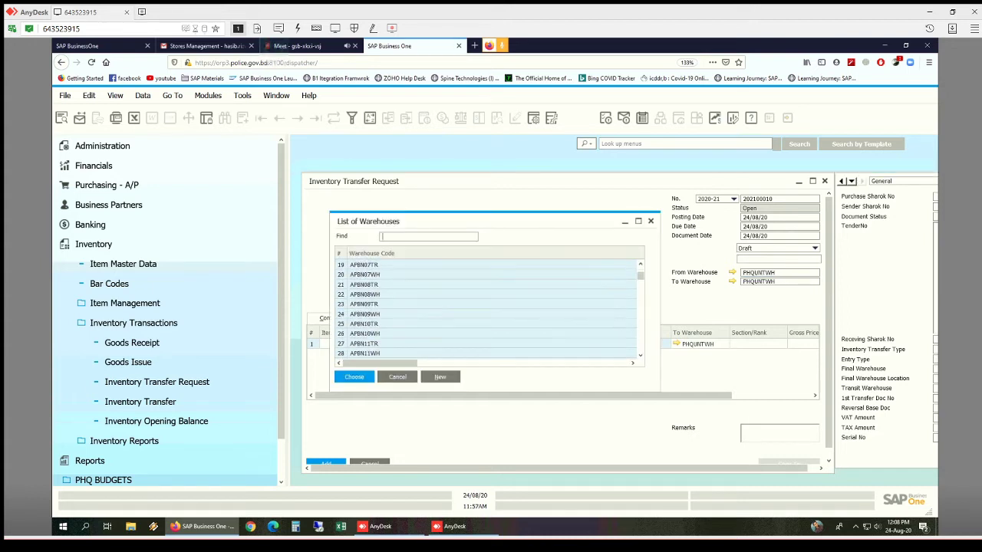
pyautogui.press('Escape')
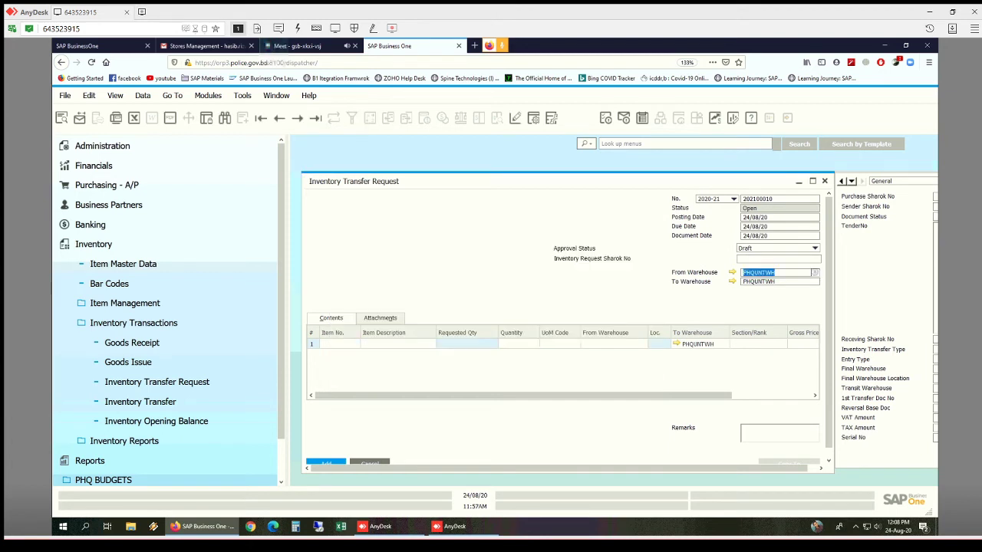
pyautogui.press('Escape')
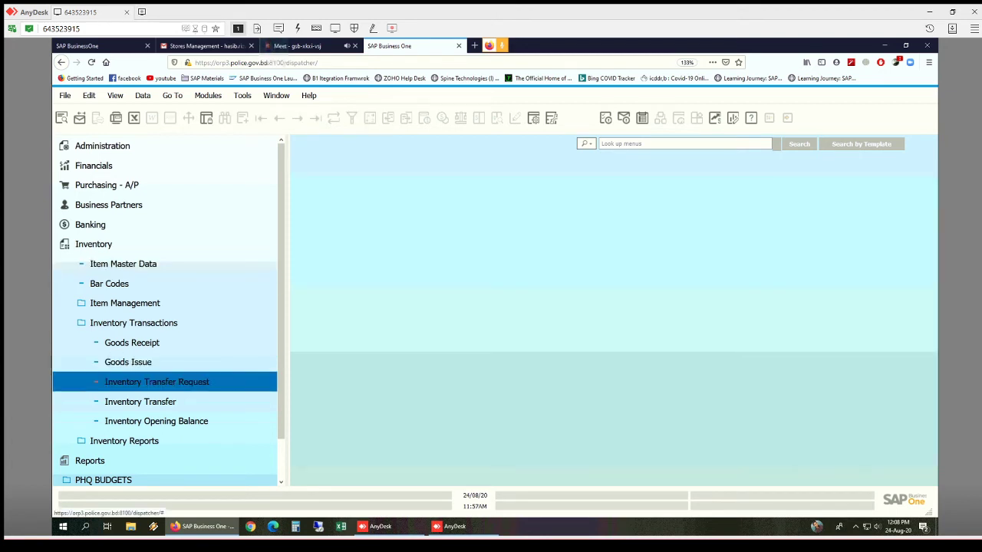
# - Start a new Inventory Transfer Request and clear the PHQUNTWH From Warehouse value, dismissing the warehouse list
pyautogui.click(157, 381)
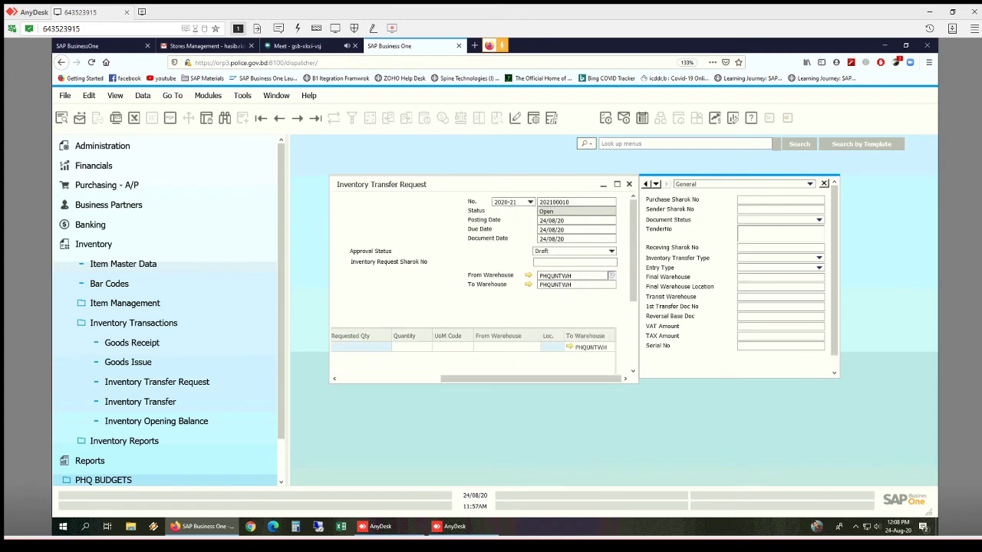
pyautogui.hotkey('shift', 'Left')
pyautogui.hotkey('shift', 'Left')
pyautogui.hotkey('shift', 'Left')
pyautogui.hotkey('shift', 'Left')
pyautogui.hotkey('shift', 'Left')
pyautogui.hotkey('shift', 'Left')
pyautogui.hotkey('shift', 'Left')
pyautogui.hotkey('shift', 'Left')
pyautogui.press('BackSpace')
pyautogui.press('Tab')
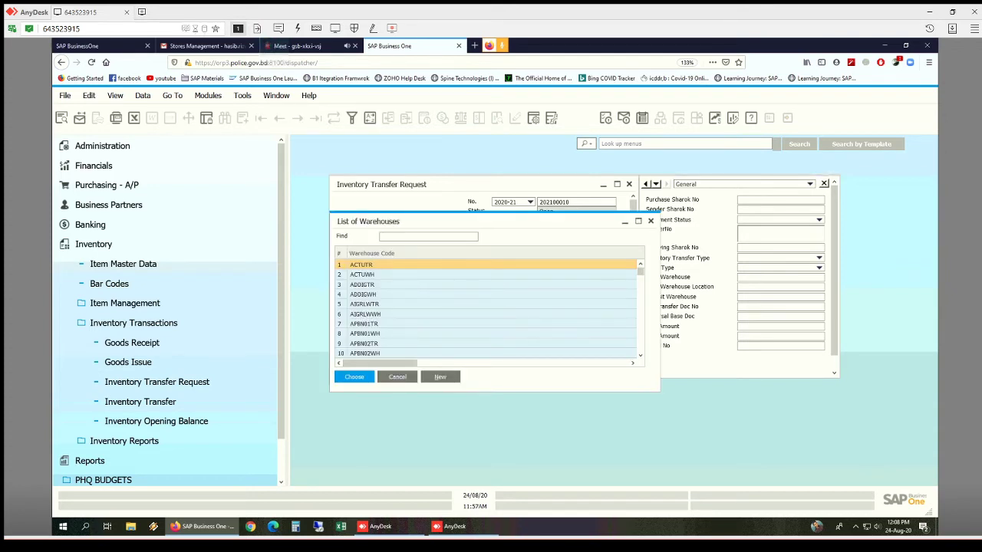
pyautogui.press('Escape')
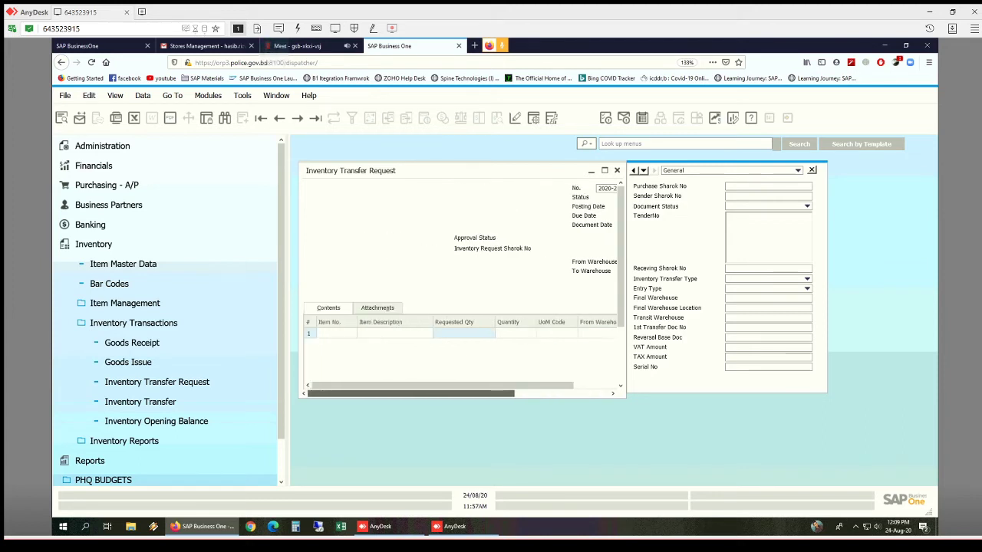
pyautogui.hscroll(-5, 461, 284)
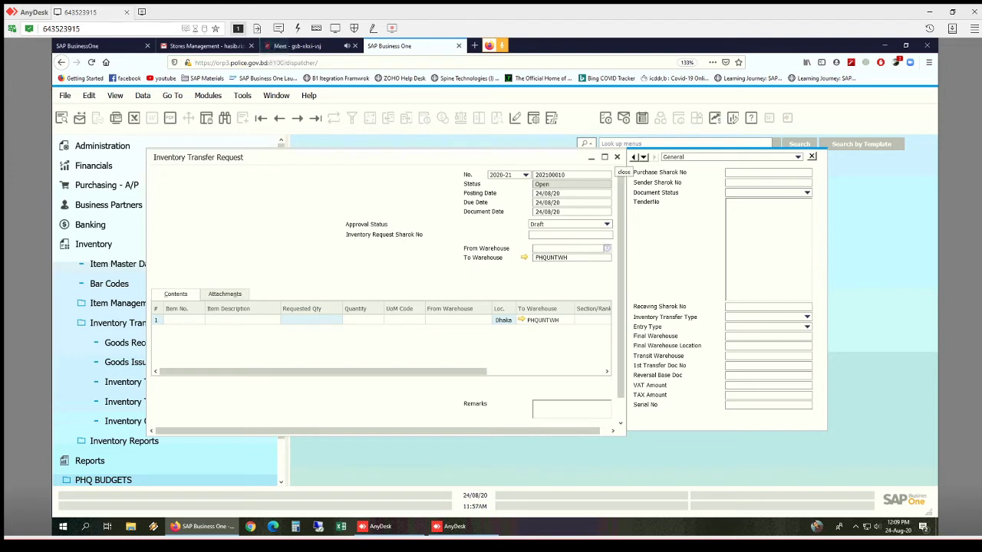
# - Discard the transfer request and open a new Goods Receipt, number 202100150 in series 2020-21
pyautogui.click(617, 157)
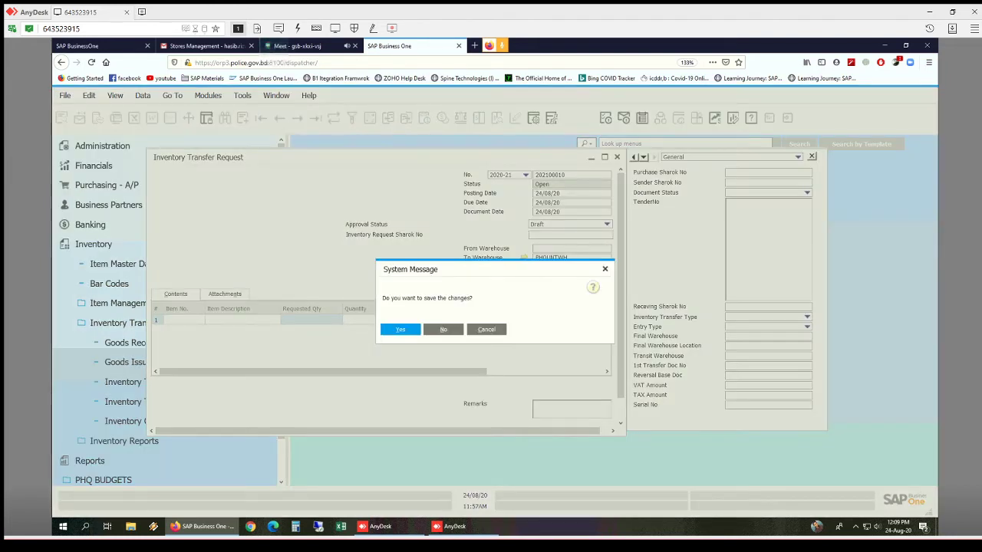
pyautogui.click(443, 329)
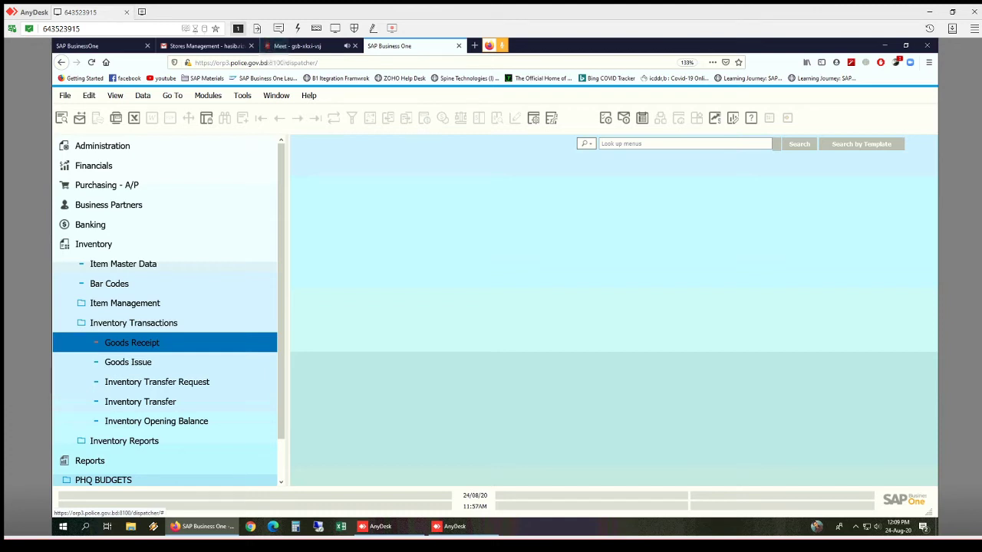
pyautogui.click(132, 343)
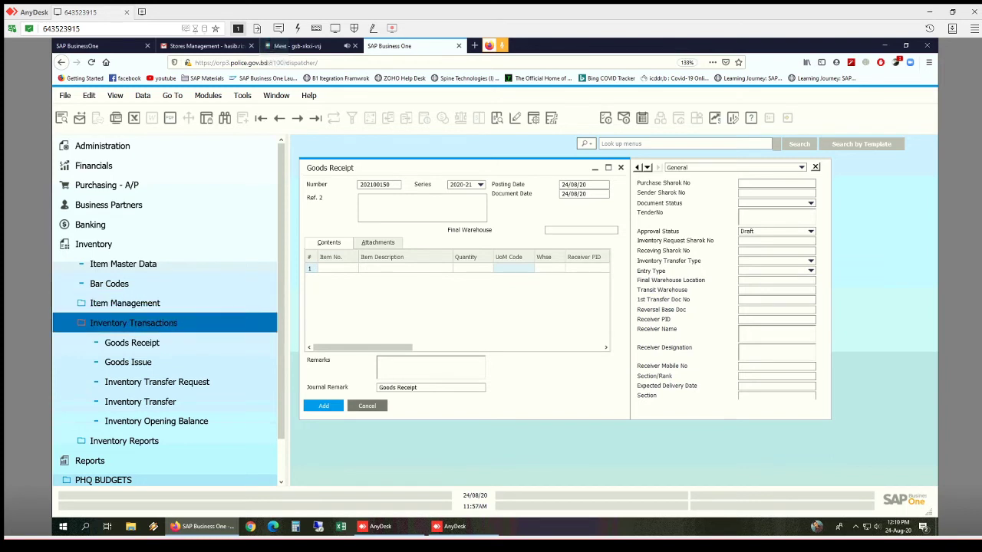
# - Close the open Goods Receipt form
pyautogui.click(156, 381)
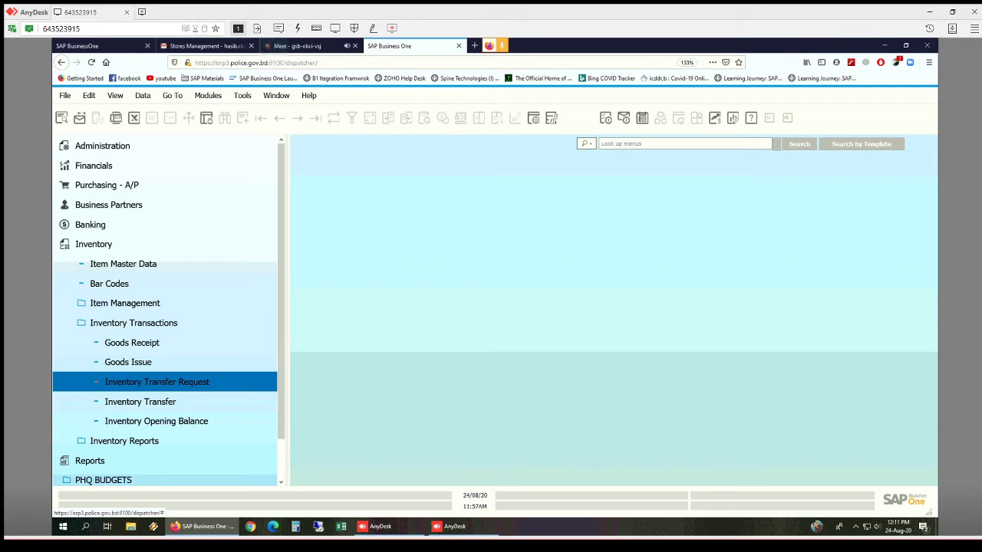
# - Open the Item Master Data form from the navigation and close it again
pyautogui.press('Up')
pyautogui.press('Up')
pyautogui.press('Up')
pyautogui.press('Up')
pyautogui.press('Up')
pyautogui.press('Up')
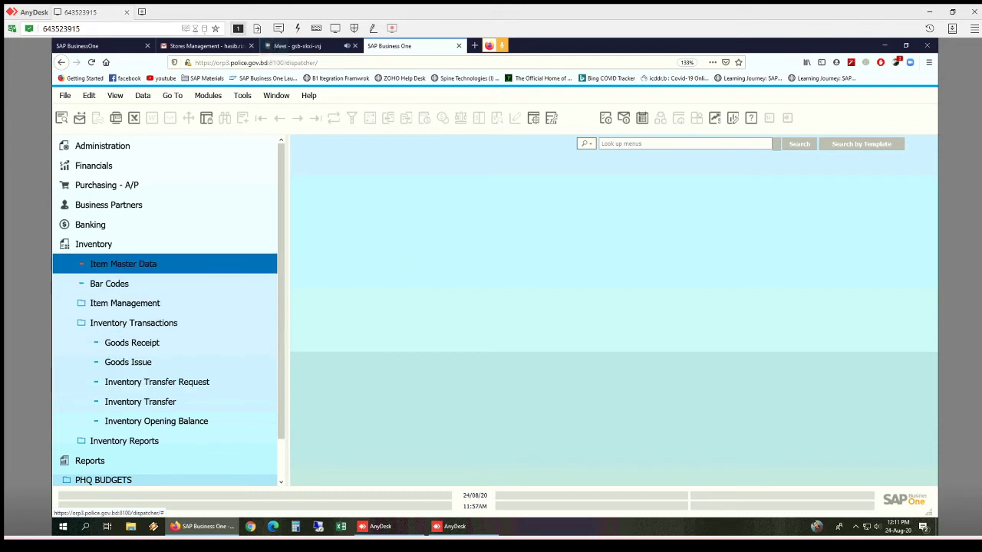
pyautogui.press('Return')
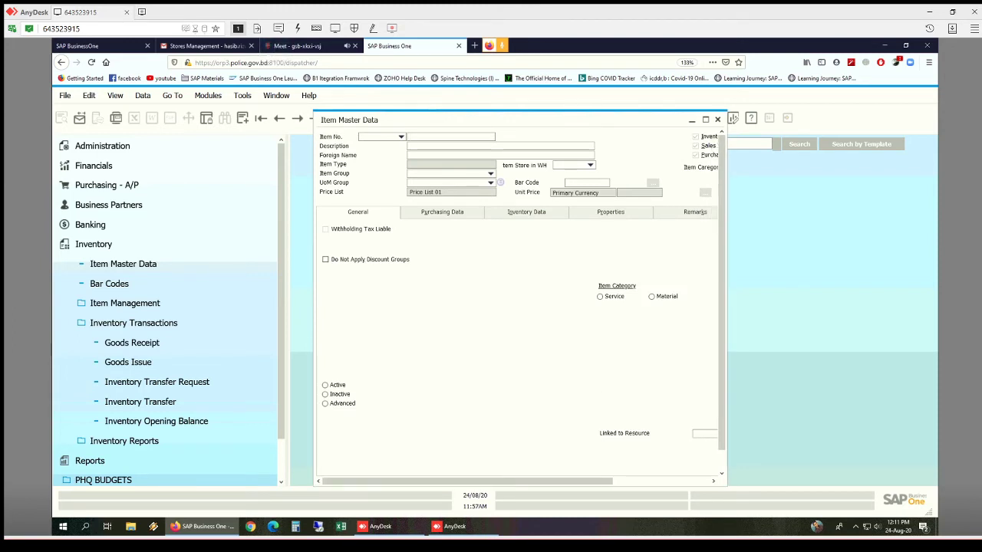
pyautogui.press('Escape')
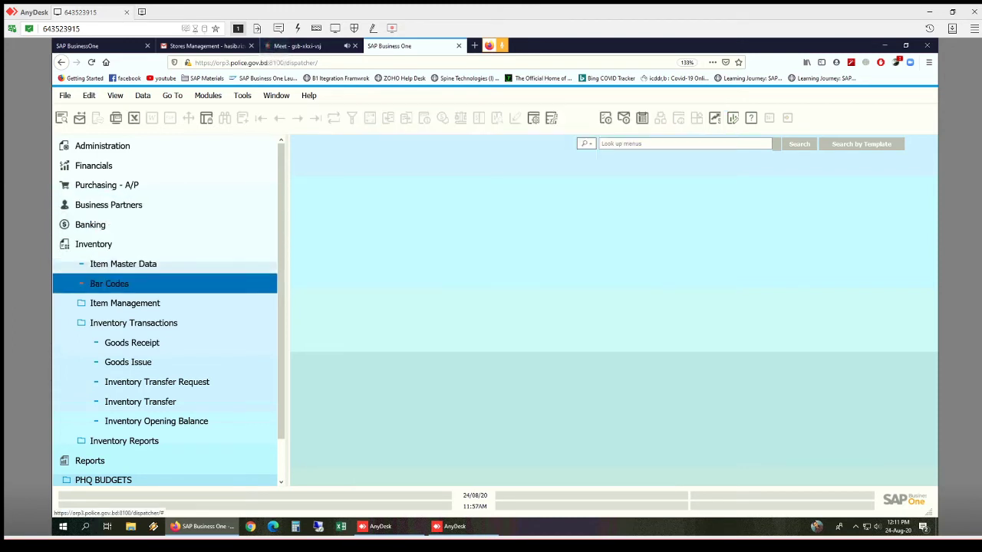
# - Collapse the Inventory module and bring up the File menu
pyautogui.press('Up')
pyautogui.press('Up')
pyautogui.press('Left')
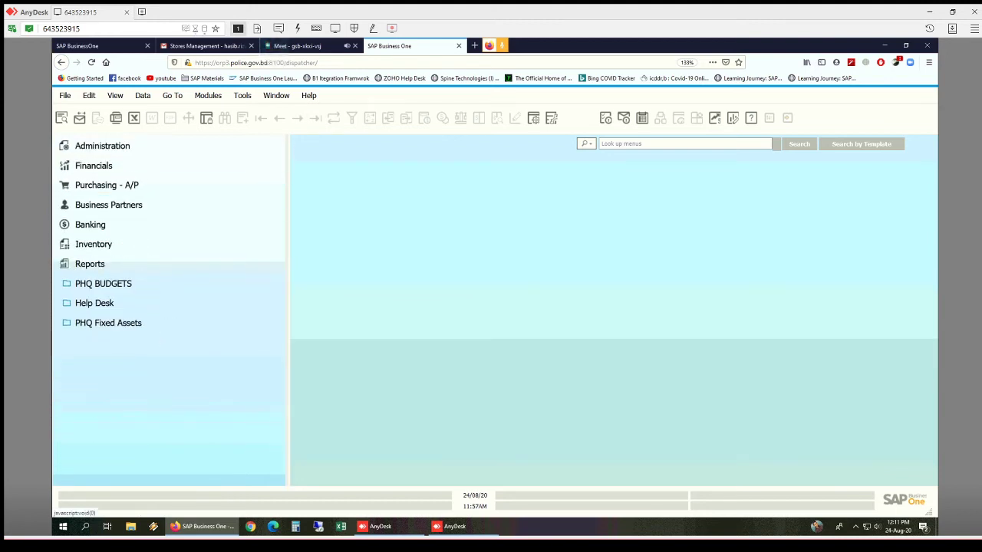
pyautogui.hotkey('alt', 'f')
pyautogui.press('Up')
pyautogui.press('Up')
pyautogui.press('Escape')
pyautogui.hotkey('alt', 'f')
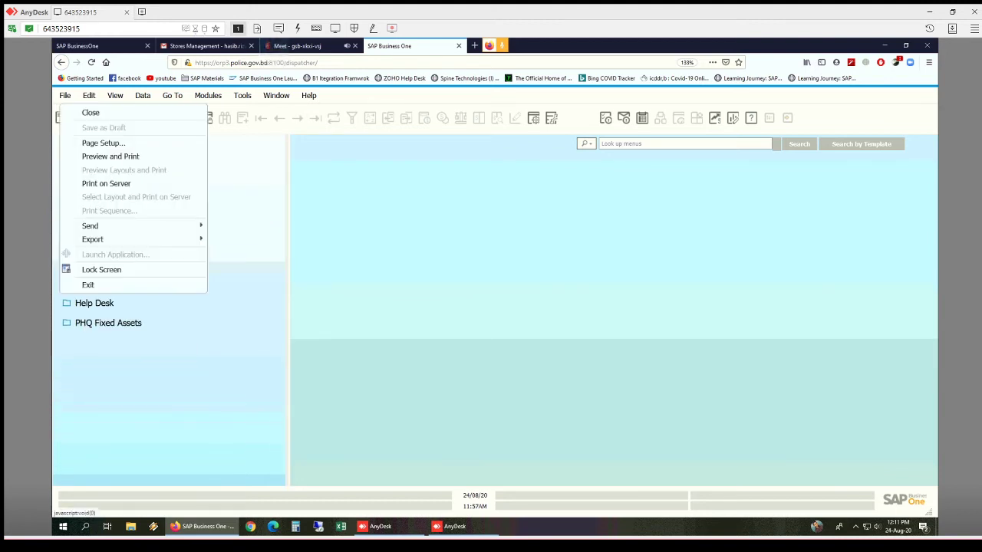
# - Choose File > Exit to leave the police company session
pyautogui.press('Up')
pyautogui.press('Return')
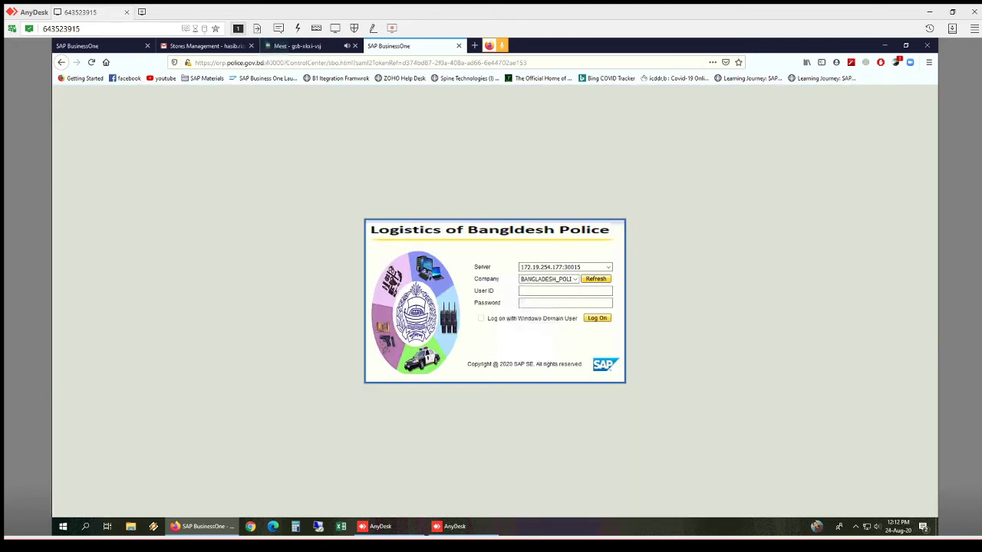
# - On the first login tab, select the PRACTICE_2020 company
pyautogui.hotkey('ctrl', '1')
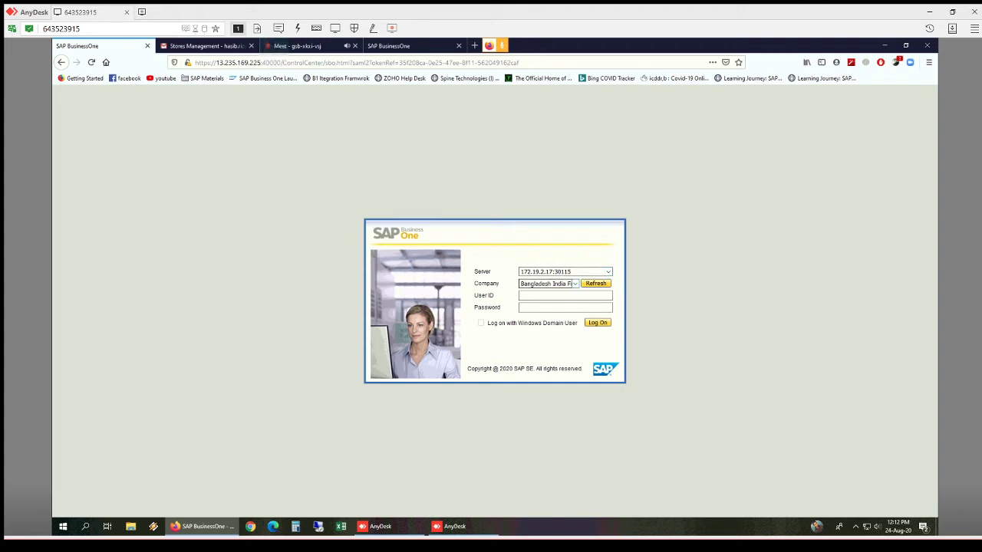
pyautogui.click(546, 284)
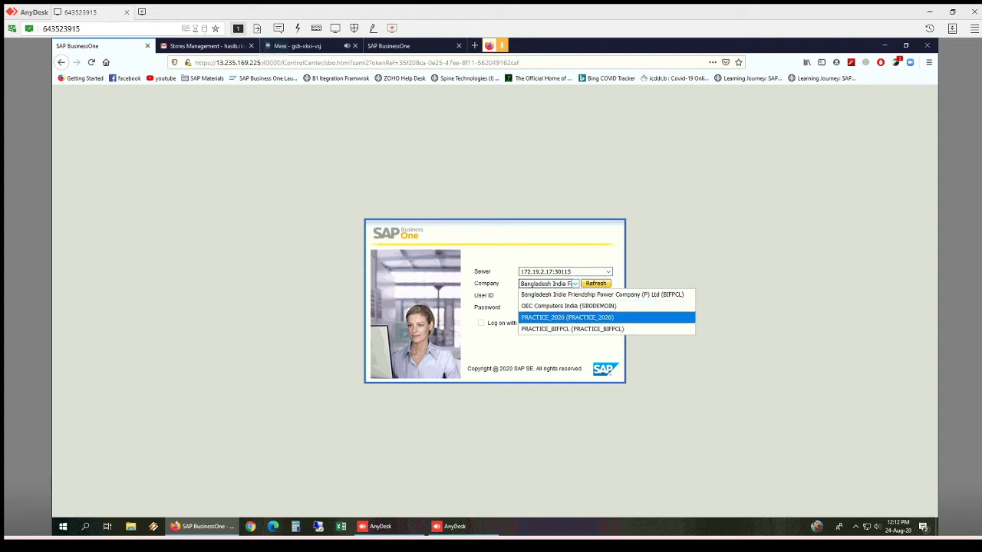
pyautogui.click(537, 317)
# - Enter the user ID and password, retyping the password after the credentials warning, to log on
pyautogui.click(529, 295)
pyautogui.write('manager')
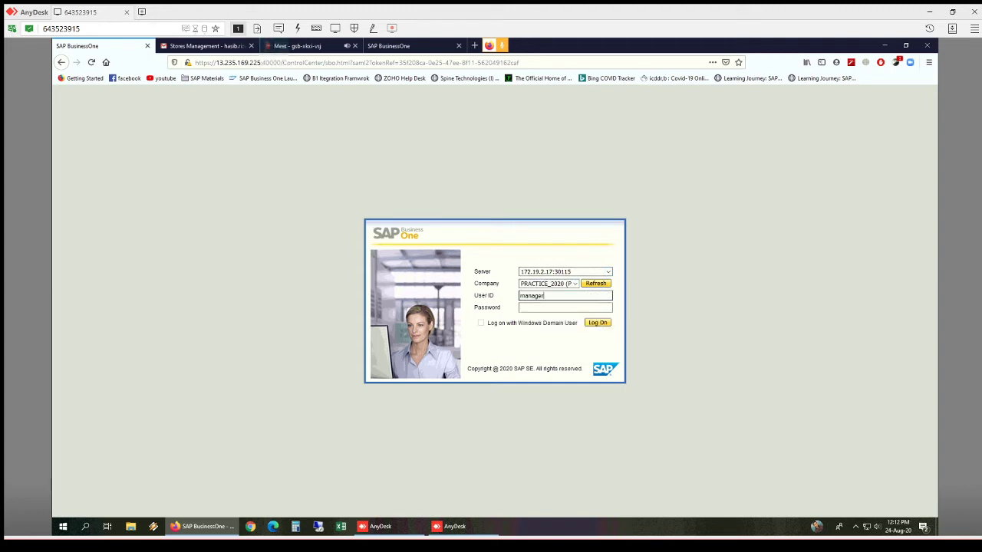
pyautogui.write('•••••••')
pyautogui.press('Return')
pyautogui.press('Return')
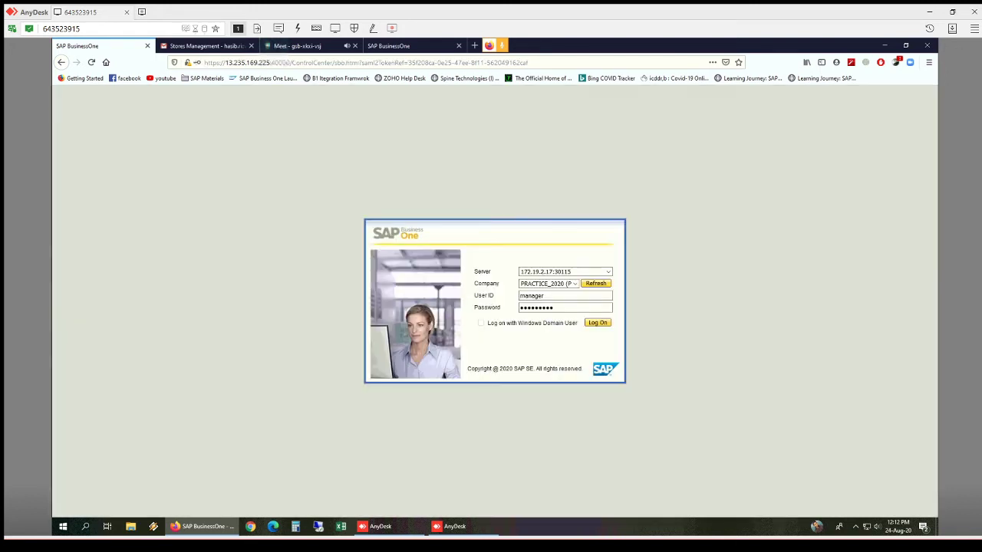
pyautogui.hotkey('ctrl', 'a')
pyautogui.write('••••••')
pyautogui.press('Return')
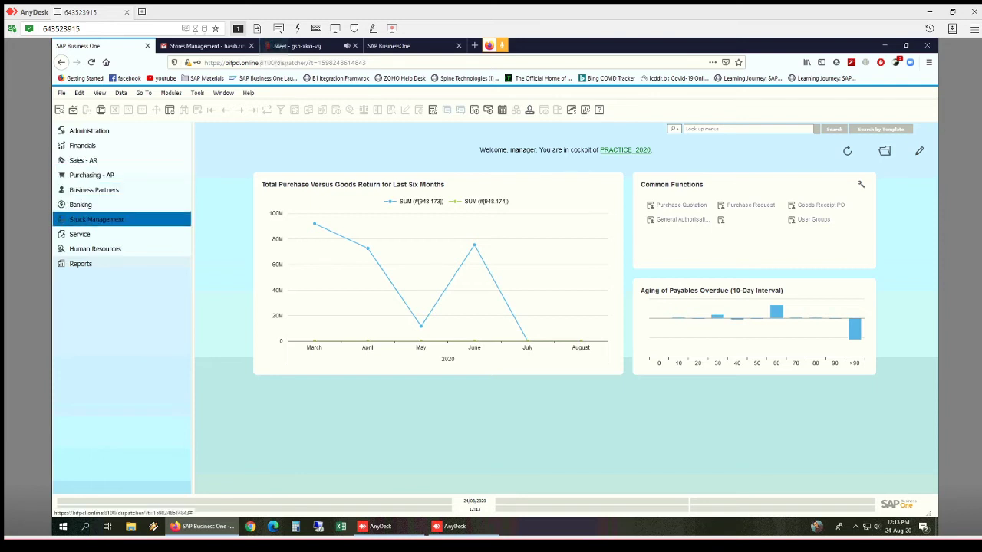
# - Open Purchase Orders and step back from the last to the 15-line order totalling BDT 499,175.00
pyautogui.click(91, 175)
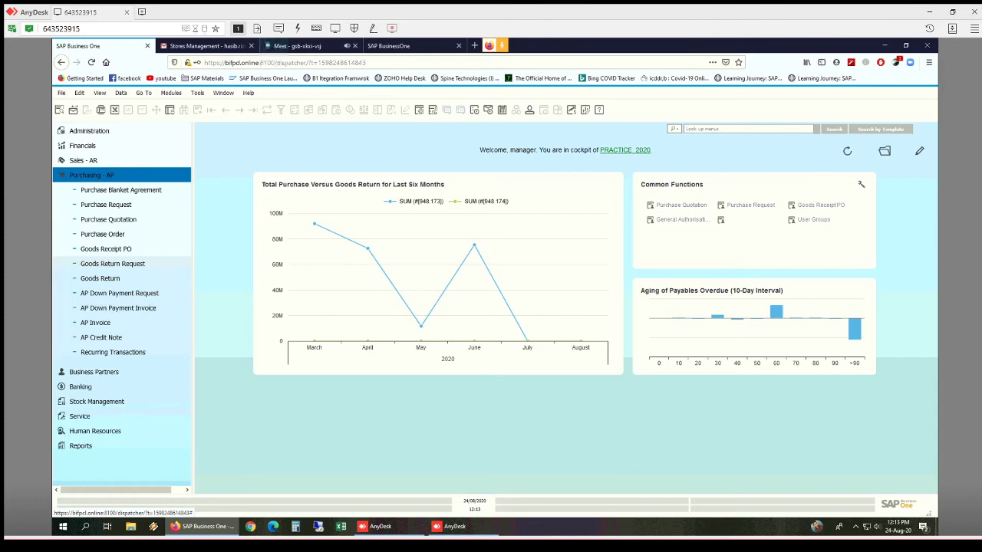
pyautogui.click(102, 234)
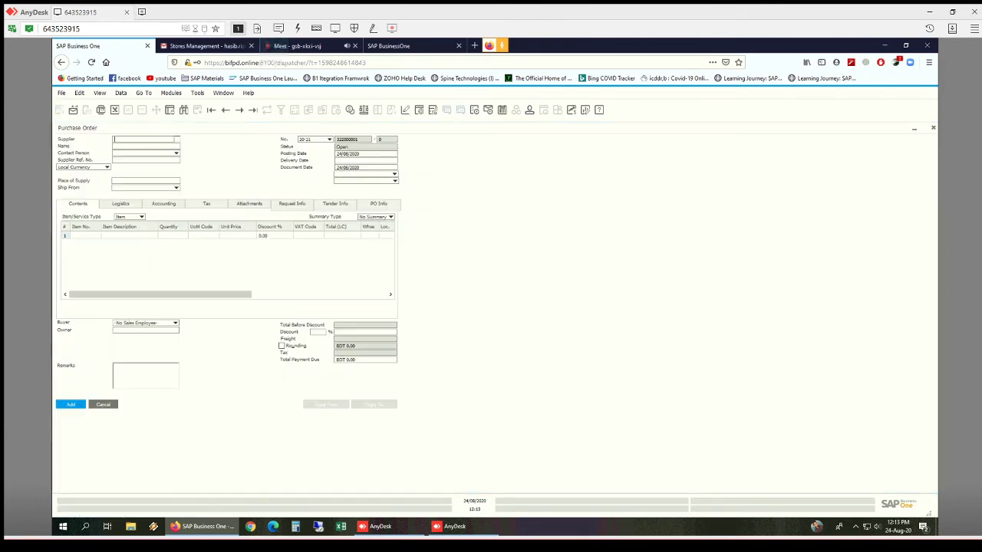
pyautogui.click(211, 109)
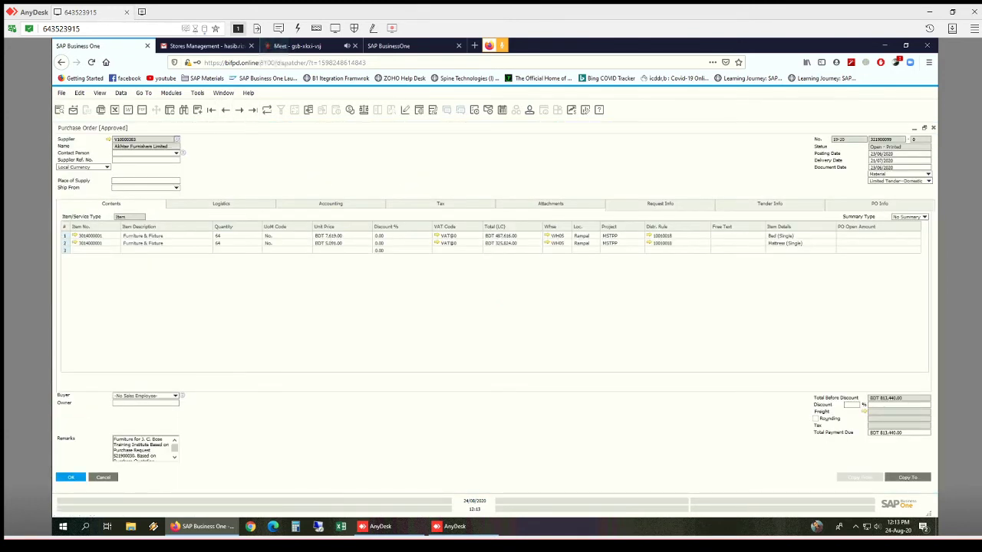
pyautogui.click(225, 110)
pyautogui.hotkey('ctrl', 'pageup')
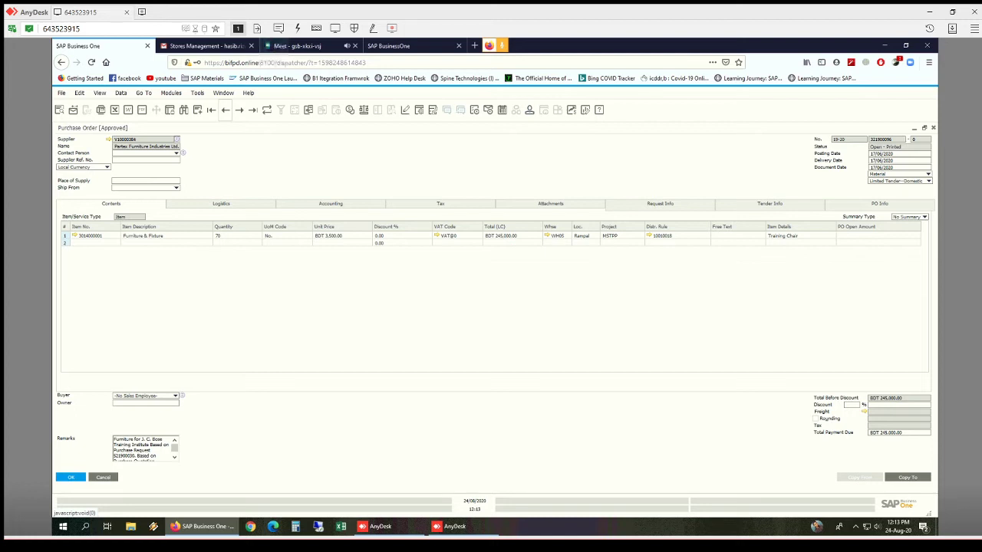
pyautogui.hotkey('ctrl', 'pageup')
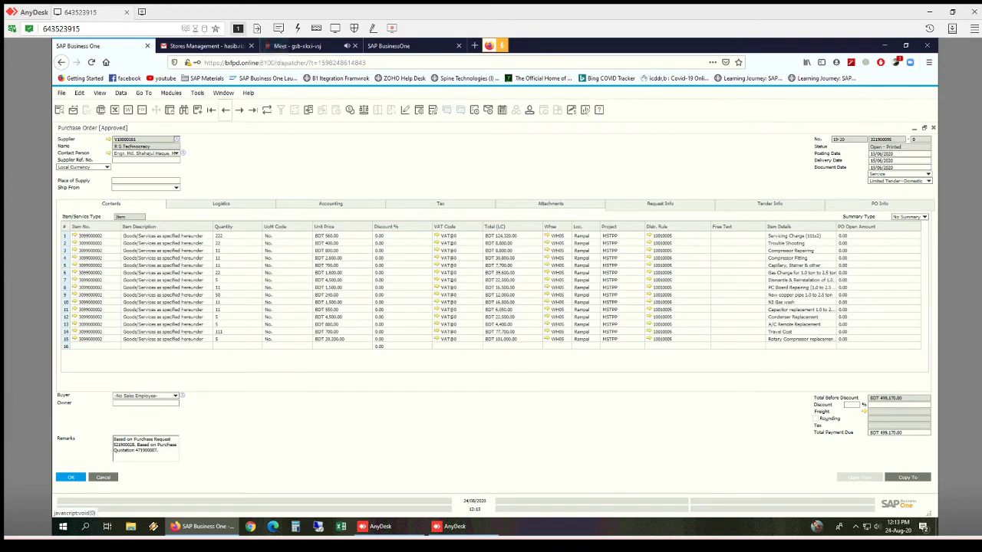
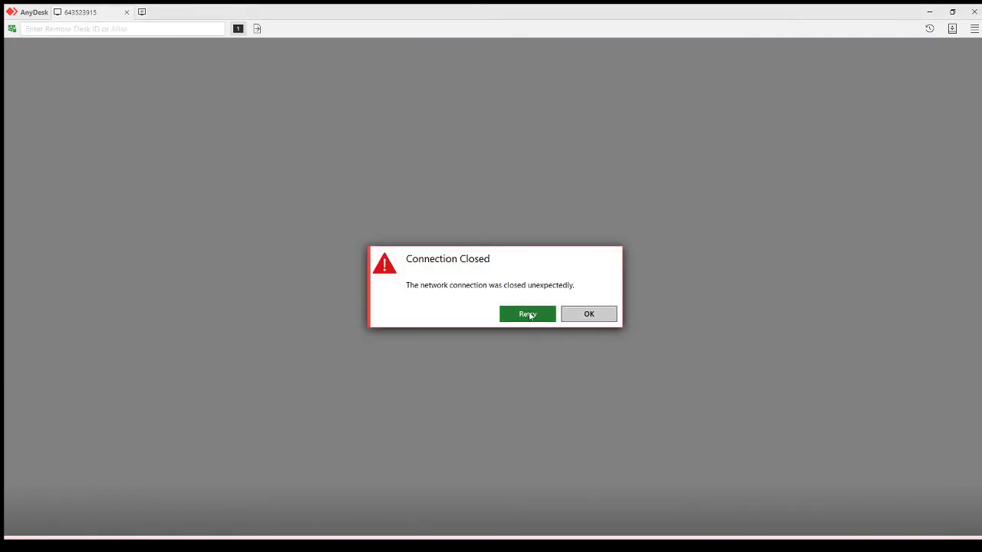
# - Retry the dropped AnyDesk connection to restore the remote SAP session
pyautogui.click(528, 313)
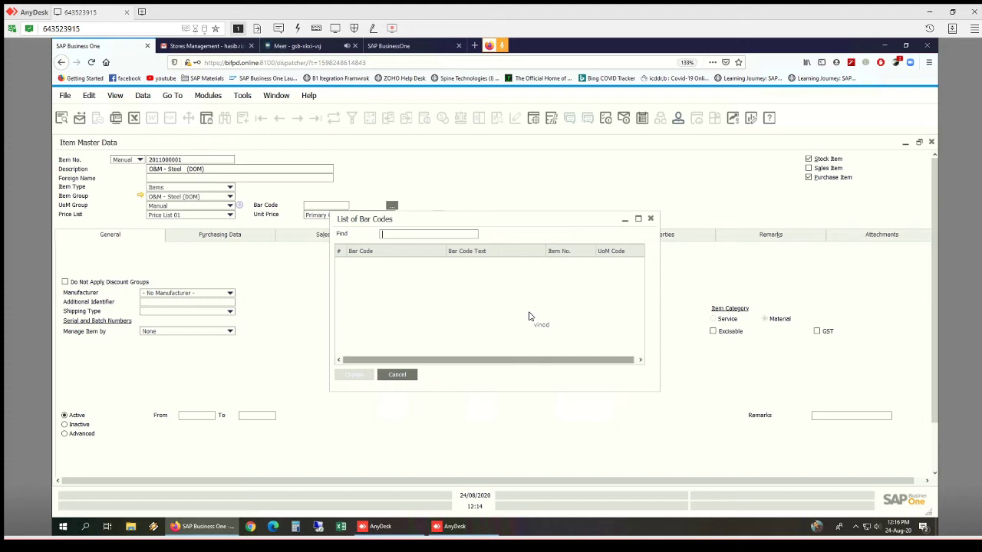
# - Close List of Bar Codes, Bar Codes and the Item Master Data form with Esc
pyautogui.press('Escape')
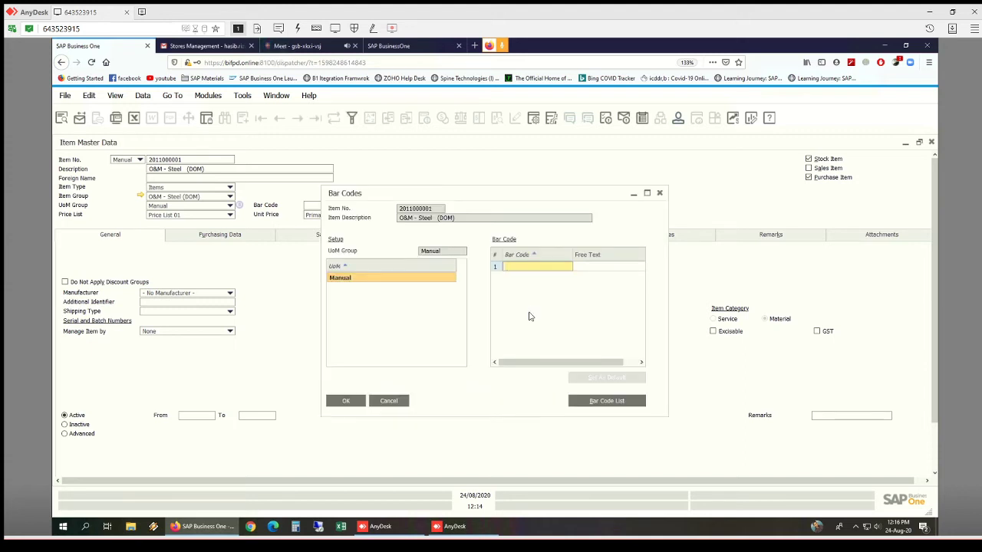
pyautogui.press('Escape')
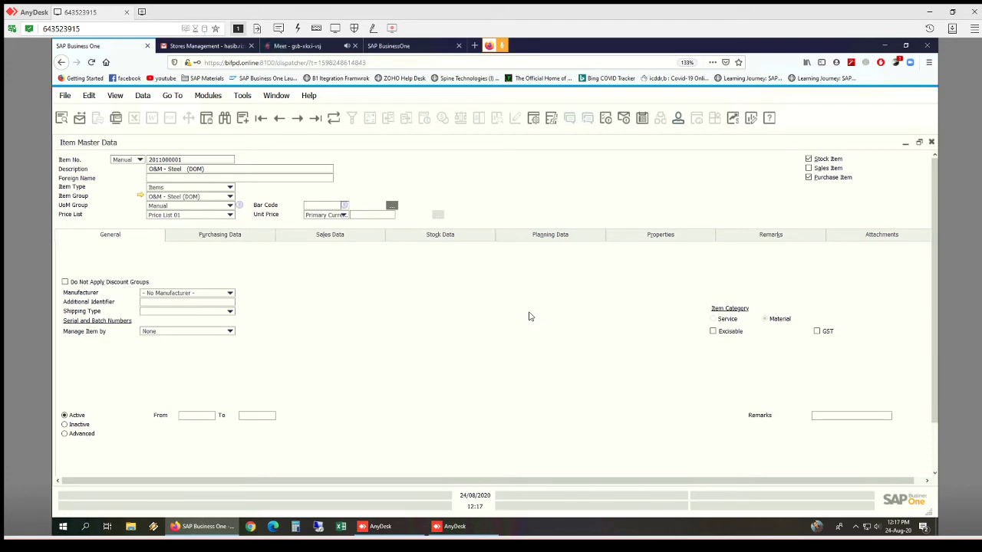
pyautogui.press('Escape')
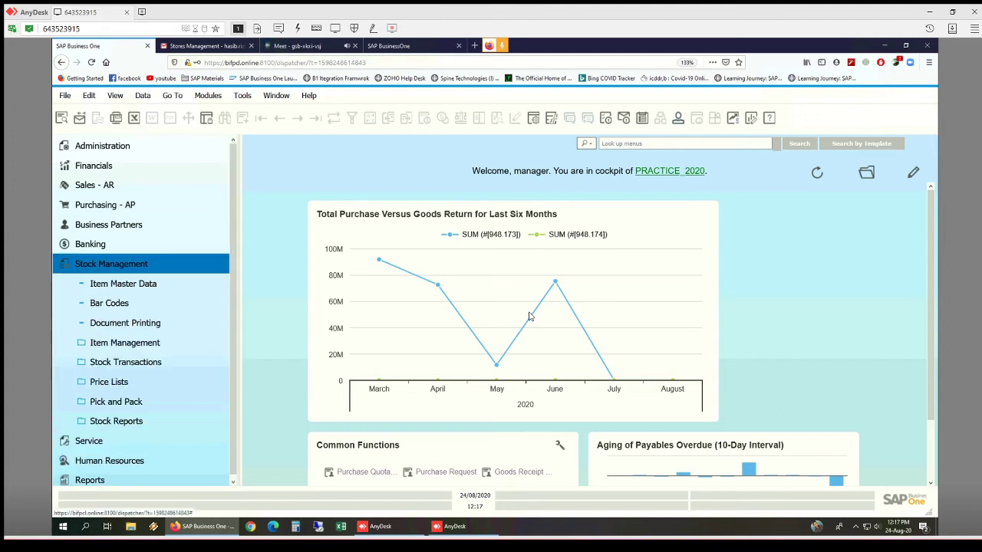
pyautogui.scroll(-1, 529, 316)
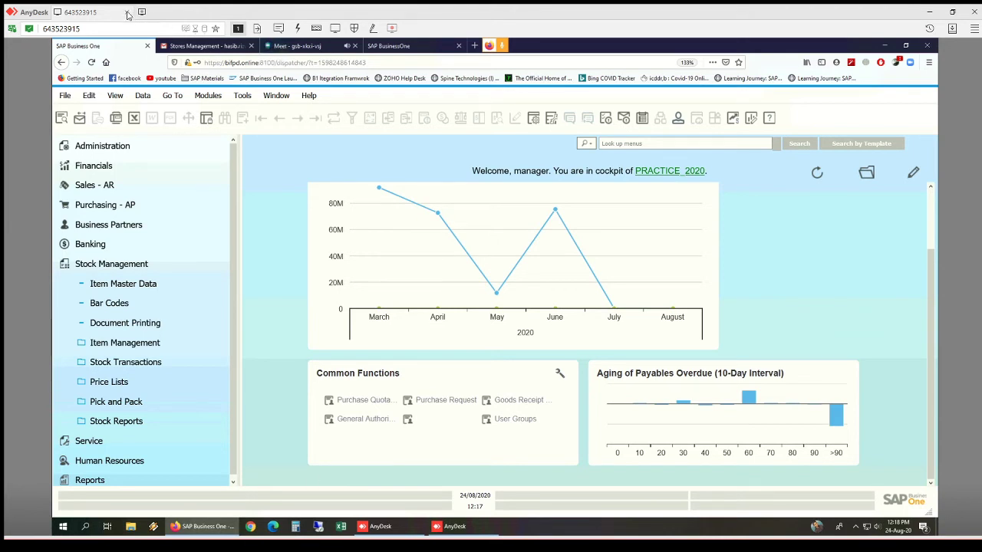
# - Reconnect to the remote desk with 'Log in automatically from now on' enabled
pyautogui.click(126, 12)
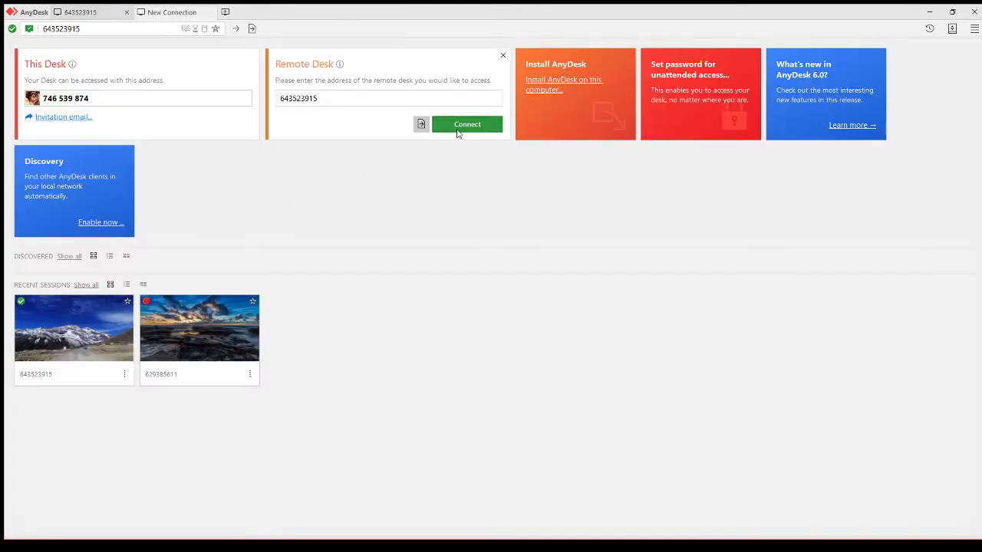
pyautogui.click(458, 128)
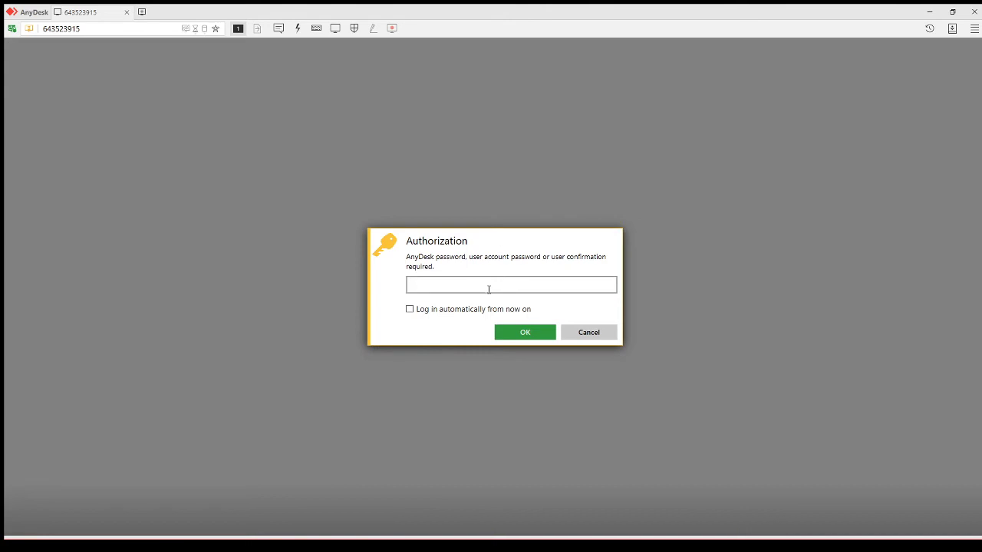
pyautogui.click(489, 311)
pyautogui.click(522, 328)
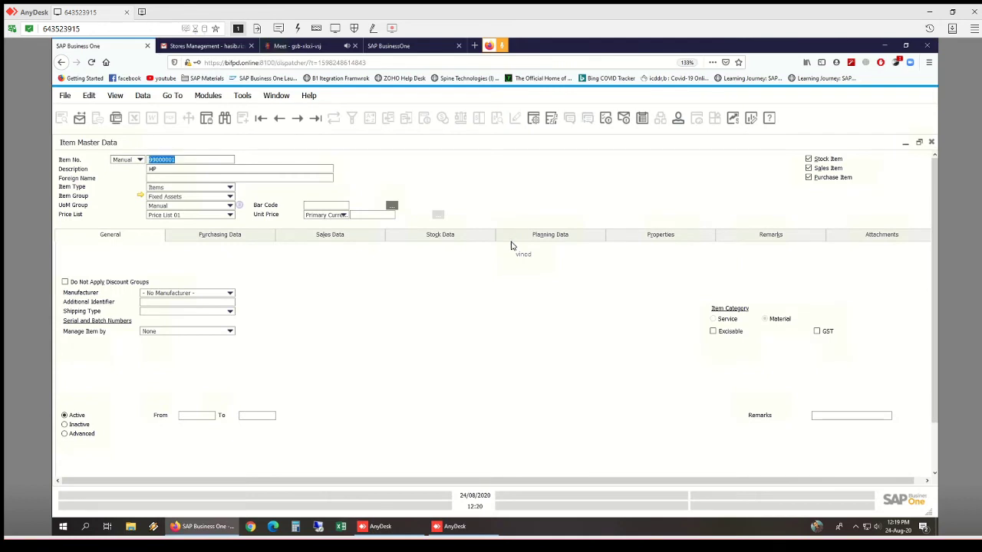
# - Change the item description to 'HP Probook 661P'
pyautogui.hotkey('ctrl', 'a')
pyautogui.write('HP')
pyautogui.write(' Lenovo')
pyautogui.press('BackSpace')
pyautogui.press('BackSpace')
pyautogui.press('BackSpace')
pyautogui.press('BackSpace')
pyautogui.press('BackSpace')
pyautogui.press('BackSpace')
pyautogui.press('BackSpace')
pyautogui.write('Probook 661')
# - Manage the item by Serial Numbers on every transaction and add item 99000001
pyautogui.hotkey('alt', 'Down')
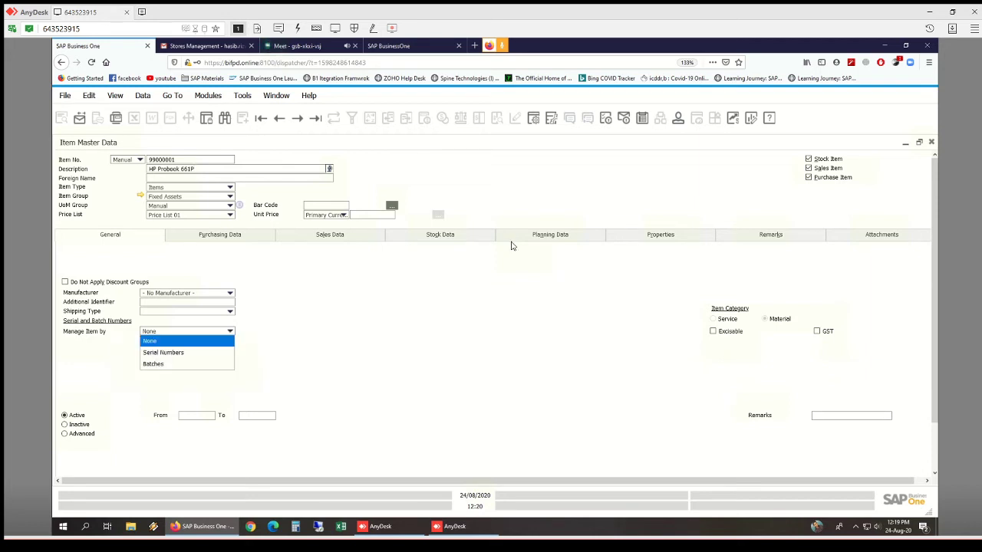
pyautogui.press('Return')
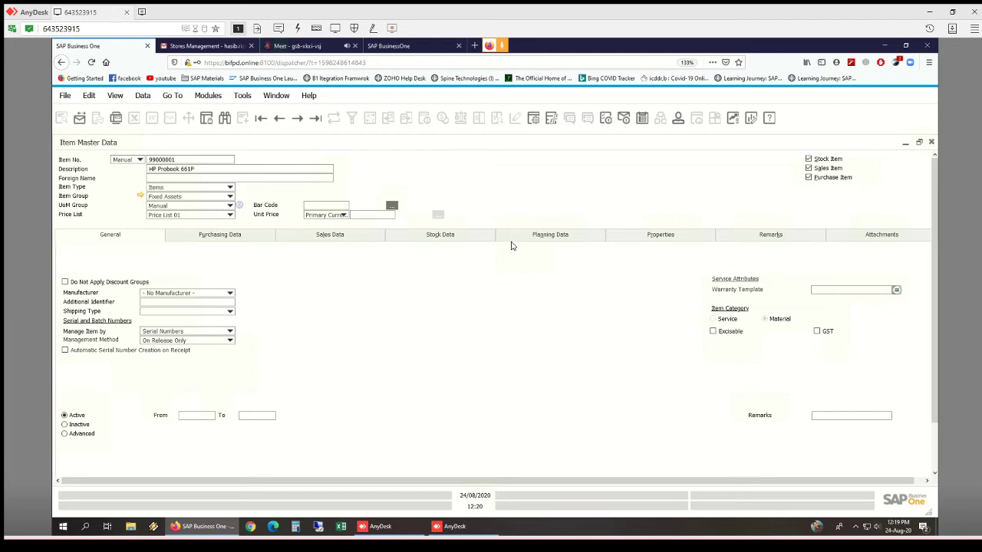
pyautogui.hotkey('alt', 'Down')
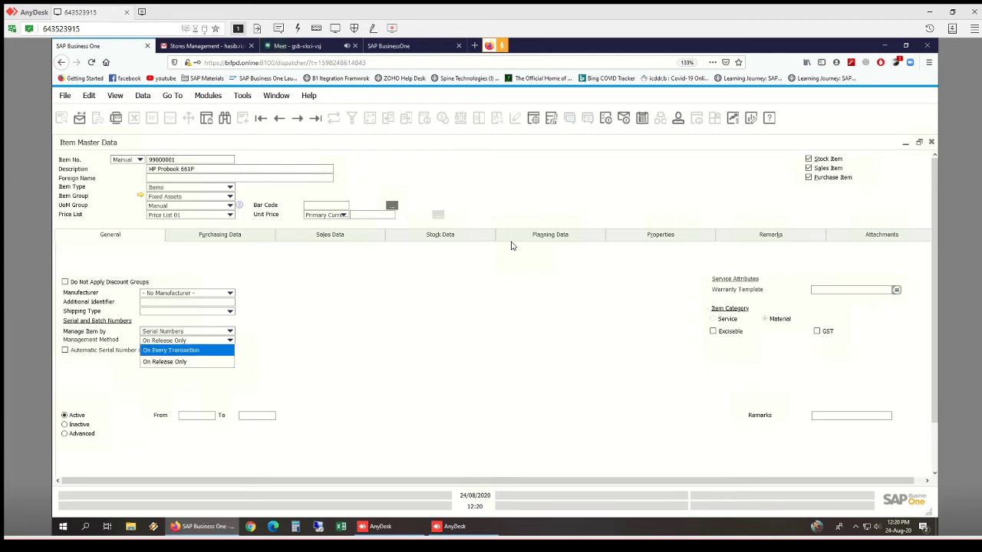
pyautogui.press('Return')
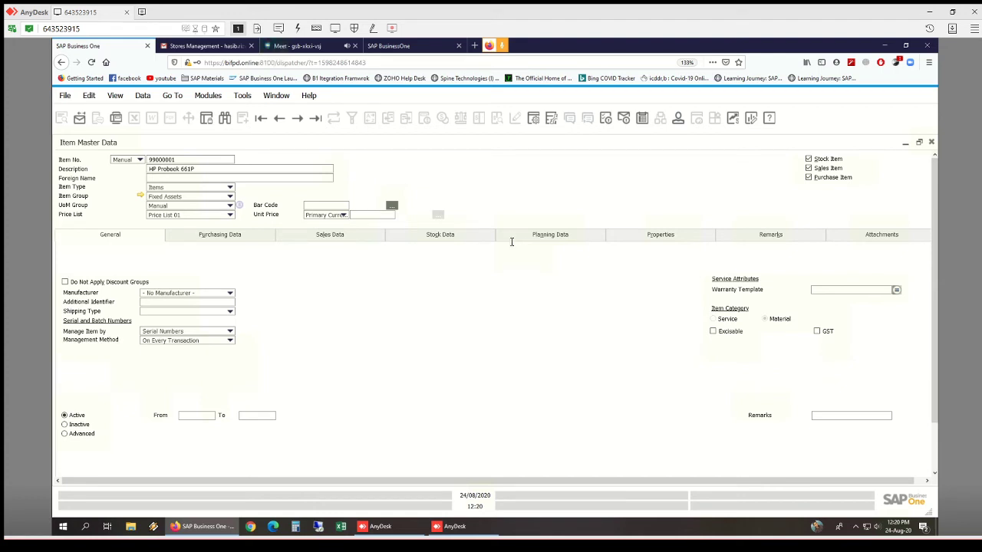
pyautogui.press('Tab')
pyautogui.press('Tab')
pyautogui.hotkey('shift', 'Tab')
pyautogui.scroll(-1, 512, 245)
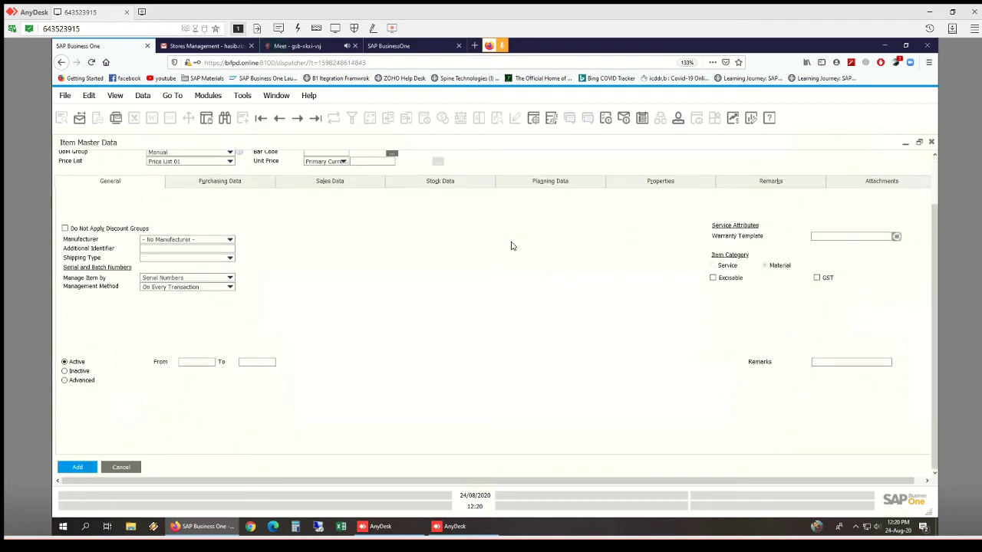
pyautogui.press('Return')
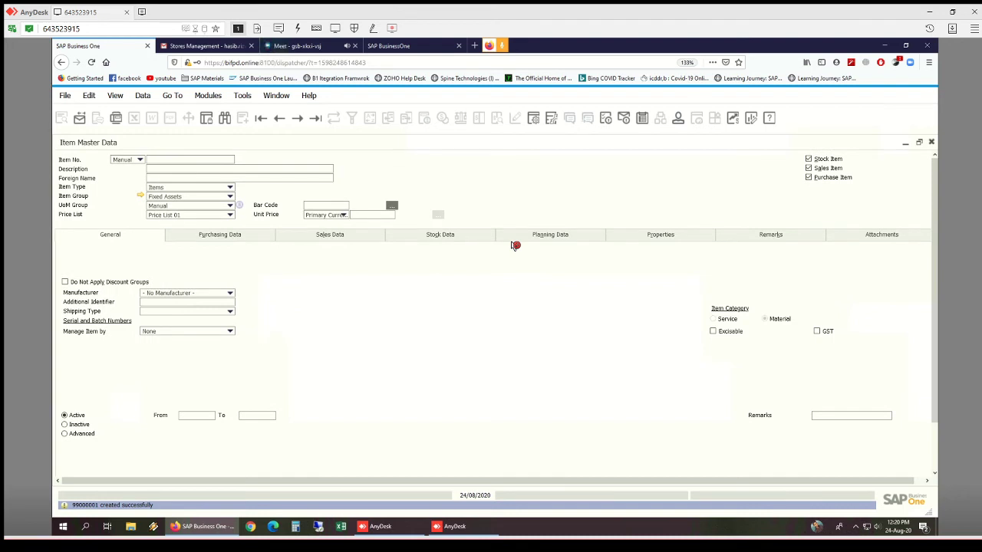
# - Close Item Master Data and open a new Goods Receipt under Stock Transactions
pyautogui.press('Escape')
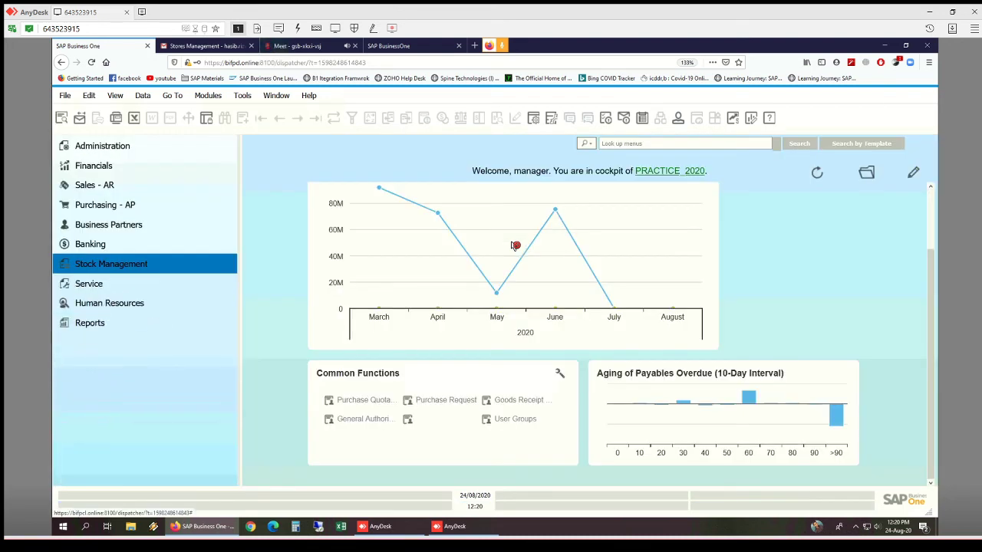
pyautogui.press('Down')
pyautogui.press('Down')
pyautogui.press('Down')
pyautogui.press('Down')
pyautogui.press('Down')
pyautogui.press('Down')
pyautogui.press('Up')
pyautogui.press('Right')
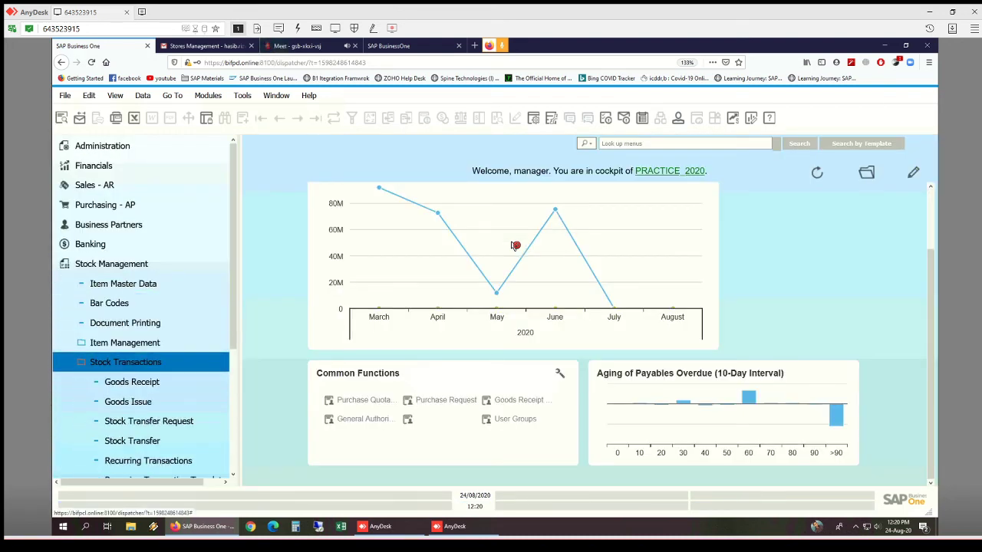
pyautogui.press('Down')
pyautogui.press('Return')
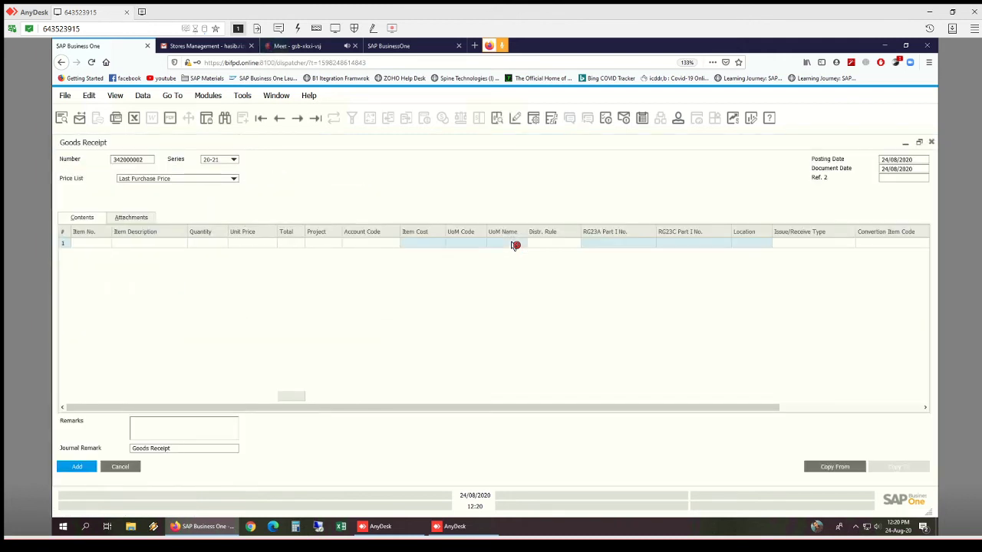
# - Enter item 99000001 with quantity 1, then close the receipt without saving
pyautogui.press('Tab')
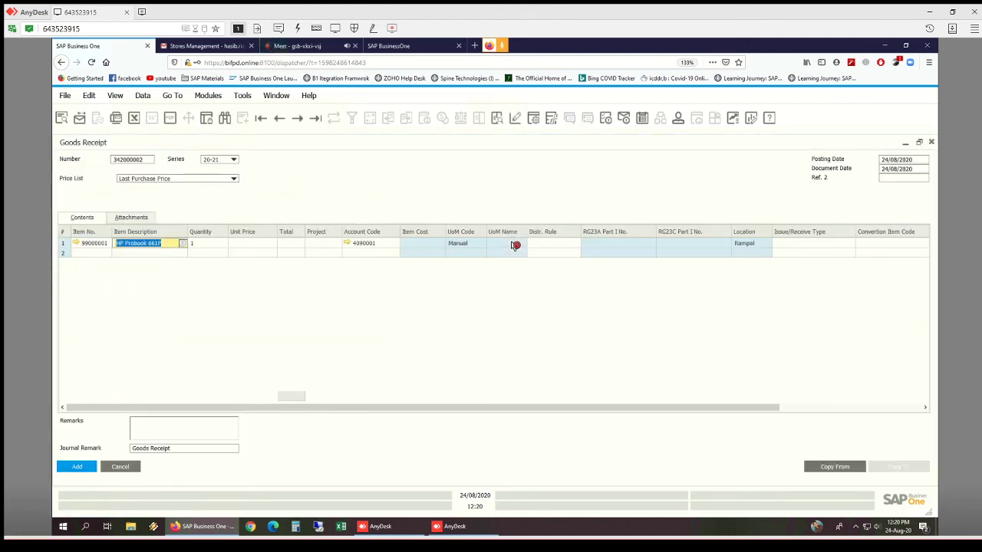
pyautogui.press('Tab')
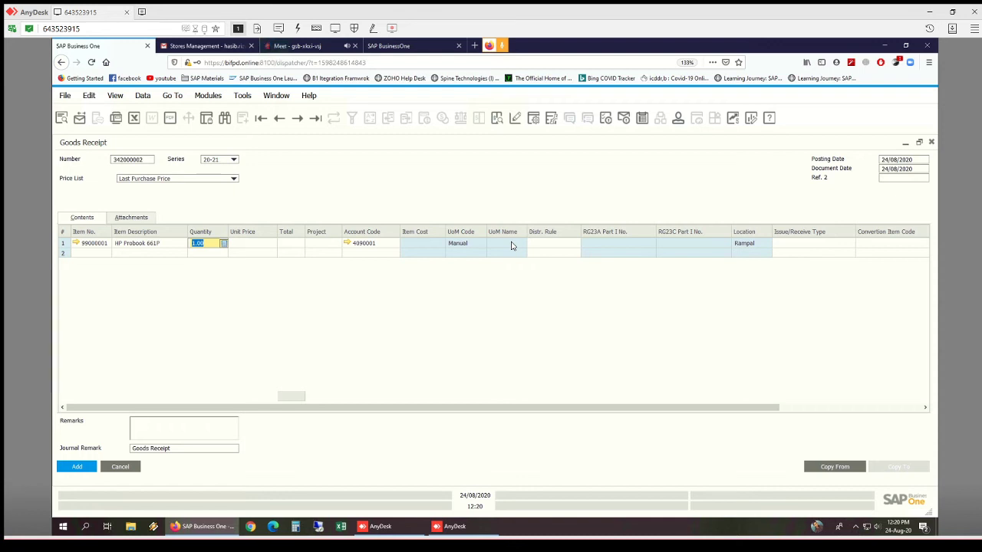
pyautogui.click(514, 246)
pyautogui.press('Escape')
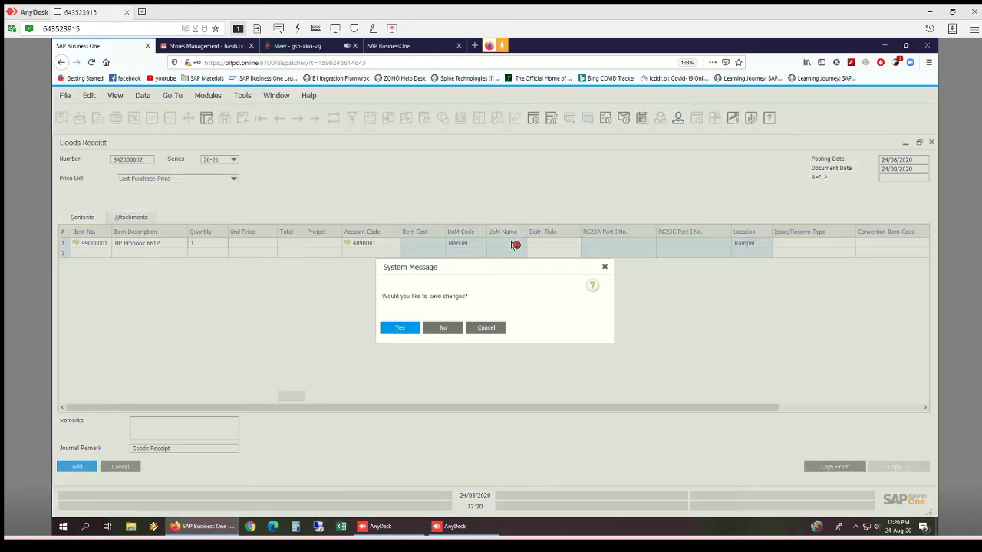
pyautogui.press('Return')
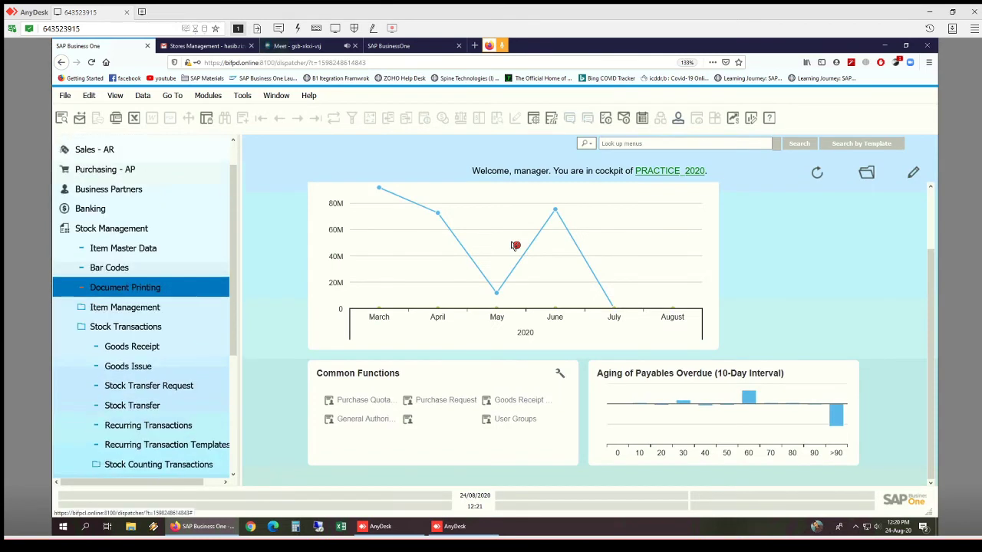
pyautogui.press('Right')
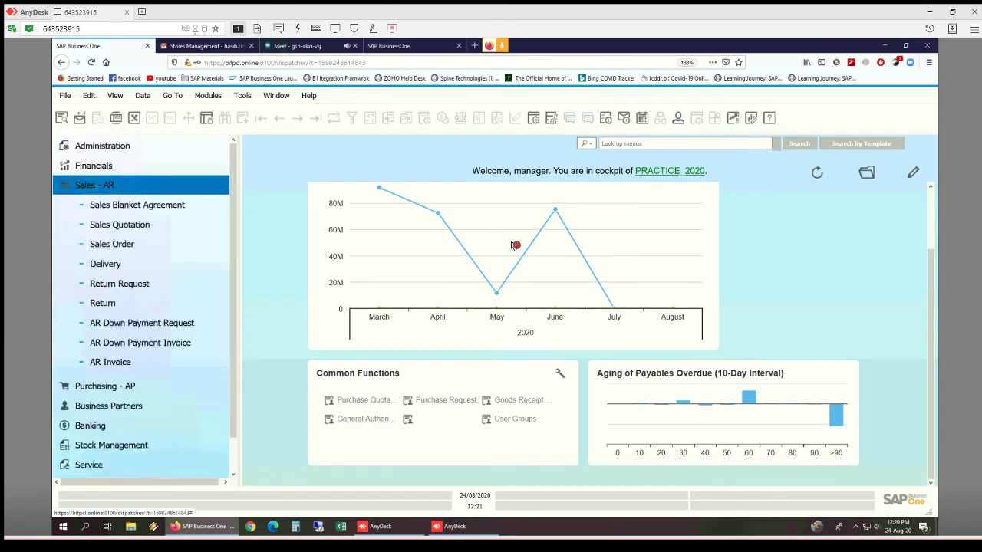
pyautogui.press('Down')
pyautogui.press('Right')
pyautogui.press('Down')
pyautogui.press('Down')
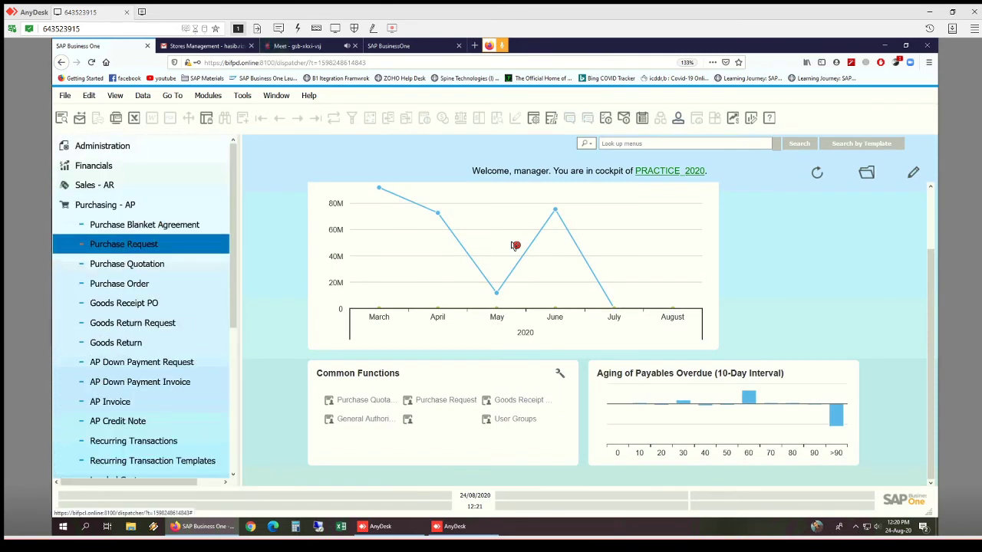
pyautogui.press('Return')
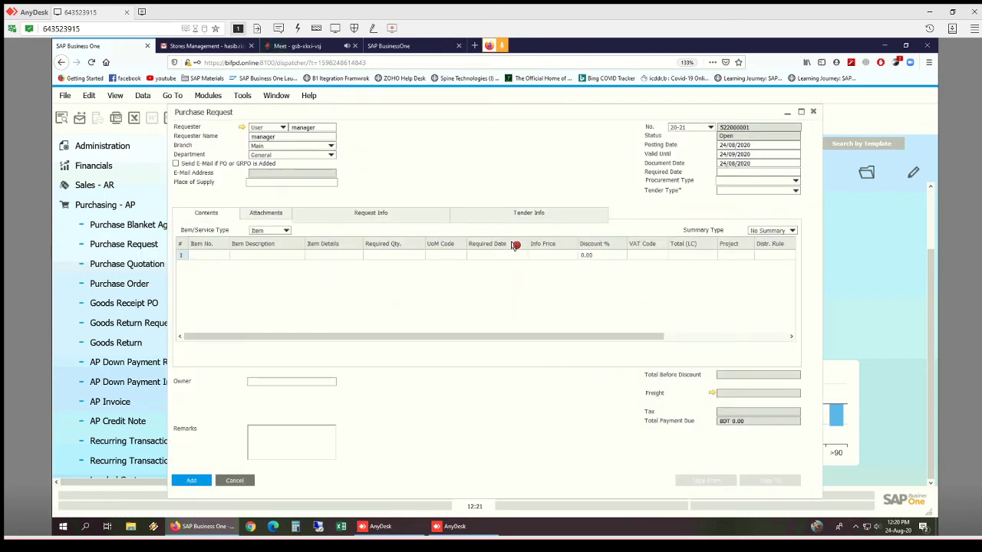
pyautogui.write('99')
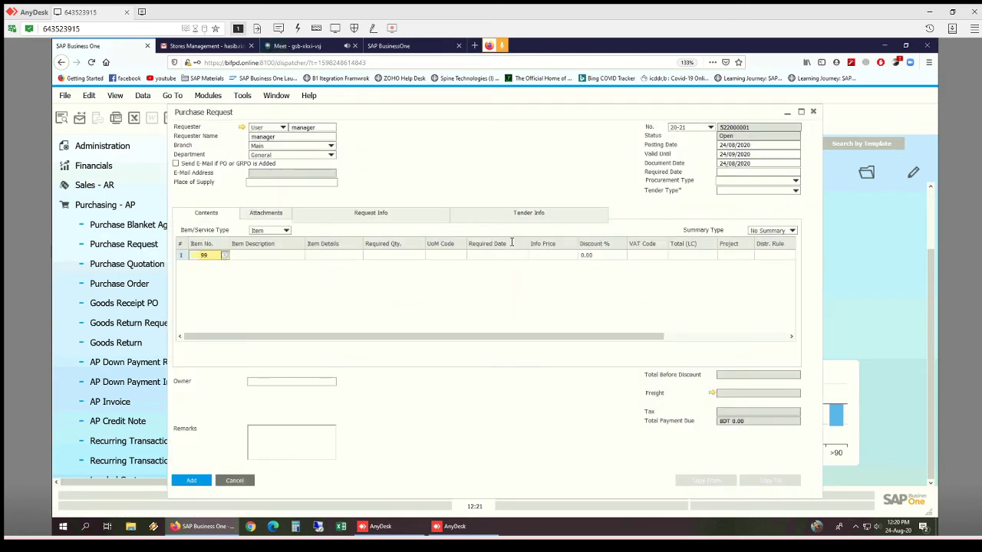
pyautogui.press('Tab')
pyautogui.press('Tab')
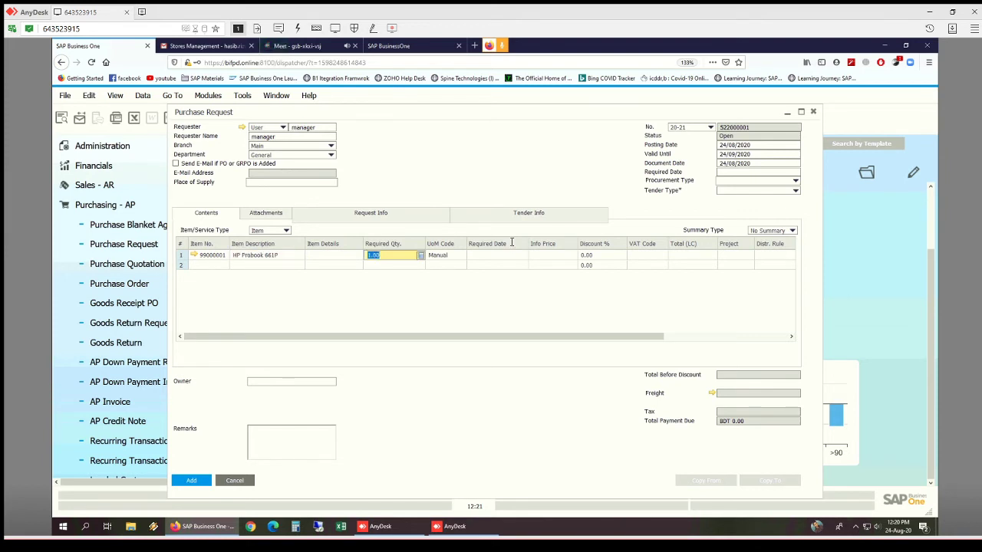
pyautogui.write('7')
pyautogui.press('Tab')
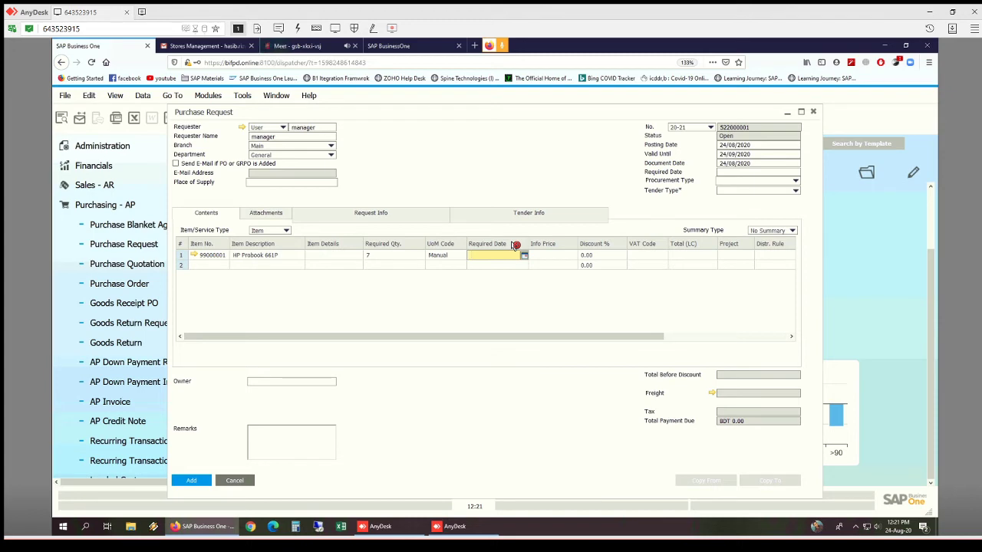
pyautogui.press('Escape')
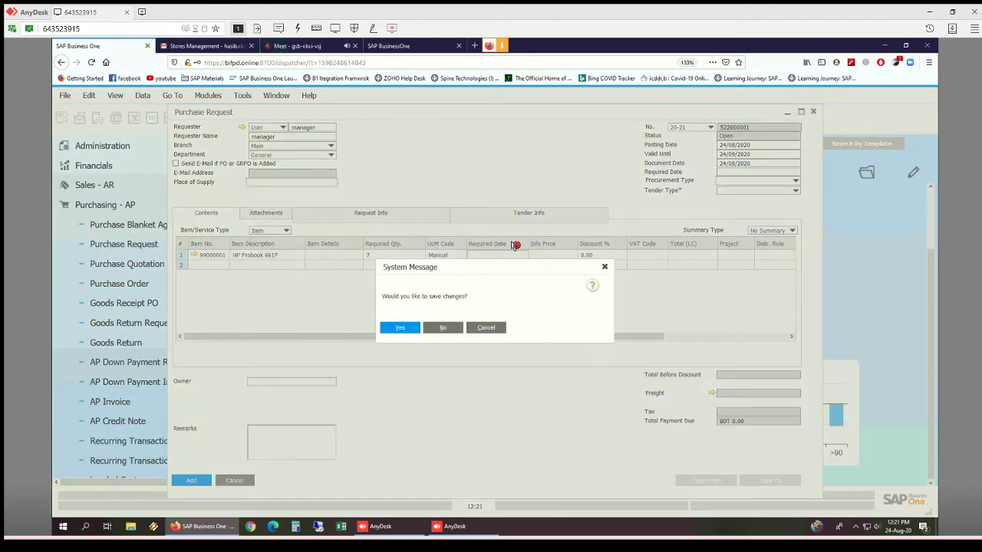
pyautogui.press('n')
pyautogui.press('Down')
pyautogui.press('Down')
pyautogui.press('Down')
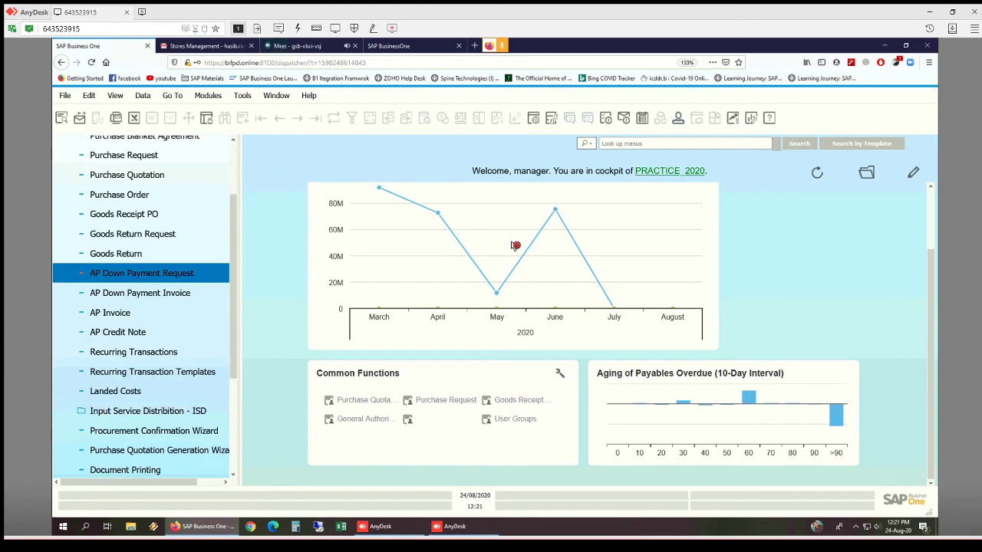
pyautogui.press('Down')
pyautogui.press('Down')
pyautogui.press('Down')
pyautogui.press('Down')
pyautogui.press('Down')
pyautogui.press('Down')
pyautogui.press('Down')
pyautogui.press('Down')
pyautogui.press('Down')
# - Collapse Purchasing - AP and move to Stock Management in the navigation tree
pyautogui.press('Up')
pyautogui.press('Up')
pyautogui.press('Up')
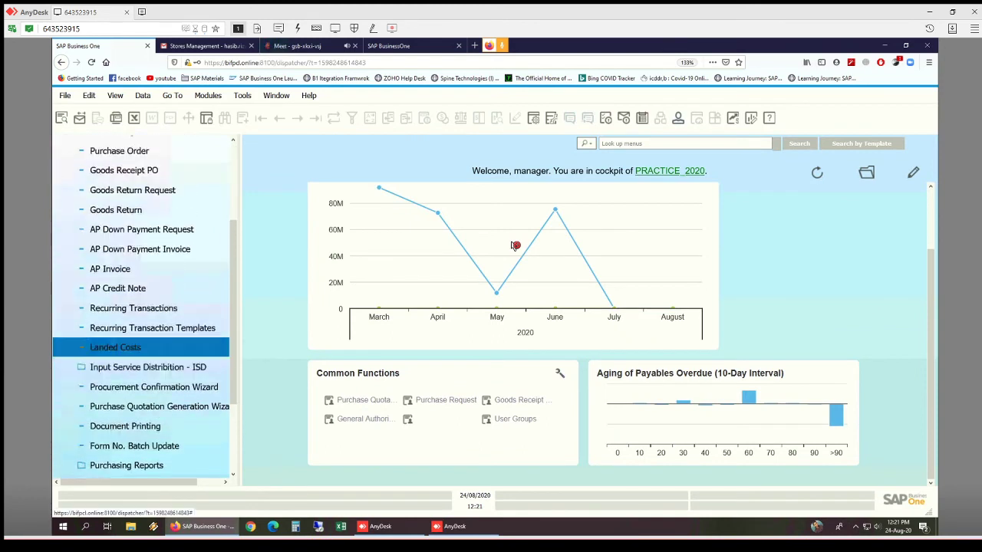
pyautogui.click(513, 245)
pyautogui.press('Up')
pyautogui.press('Up')
pyautogui.press('Up')
pyautogui.press('Up')
pyautogui.press('Up')
pyautogui.press('Up')
pyautogui.press('Up')
pyautogui.press('Up')
pyautogui.press('Up')
pyautogui.press('Up')
pyautogui.press('Up')
pyautogui.press('Up')
pyautogui.press('Up')
pyautogui.press('Up')
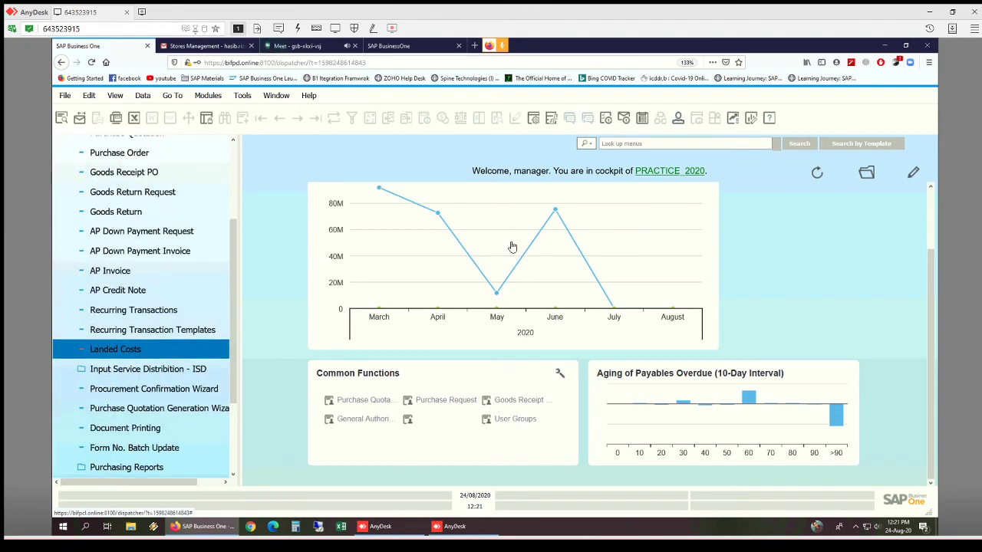
pyautogui.press('Left')
pyautogui.press('Down')
pyautogui.press('Down')
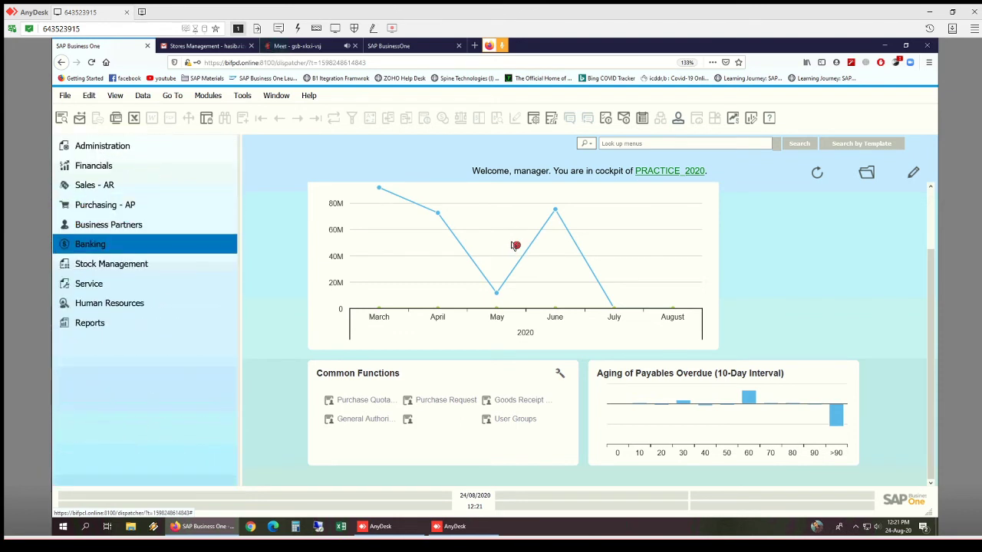
pyautogui.press('Down')
# - Open Item Master Data and browse to the last record, item 99000001 HP Probook 661P
pyautogui.press('Right')
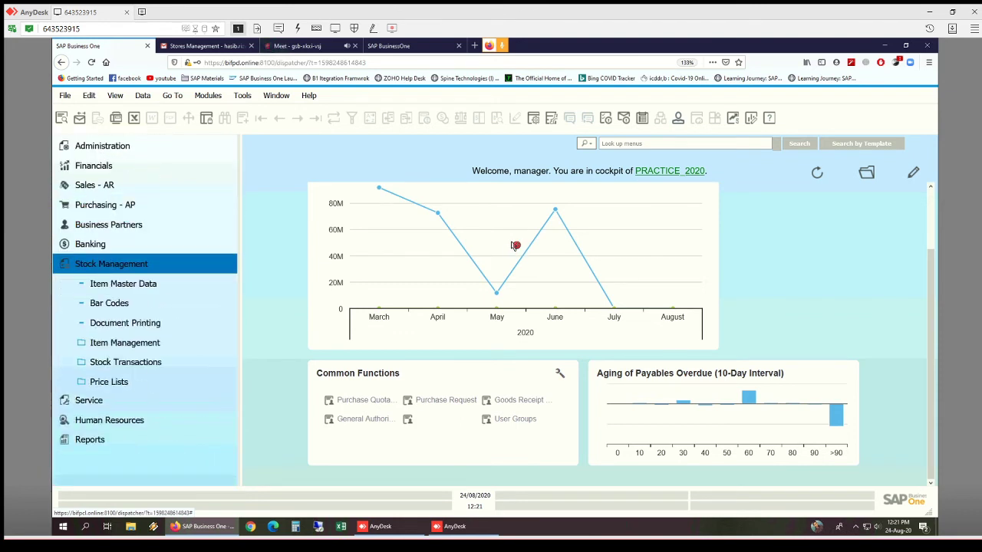
pyautogui.press('Down')
pyautogui.press('Down')
pyautogui.press('Down')
pyautogui.press('Up')
pyautogui.press('Up')
pyautogui.press('Up')
pyautogui.press('Down')
pyautogui.press('Return')
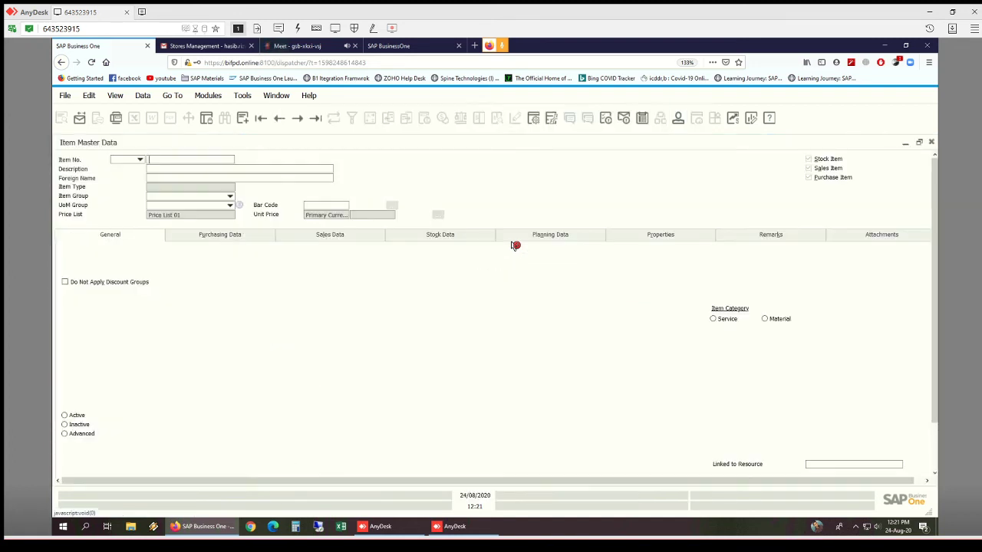
pyautogui.hotkey('ctrl', 'pagedown')
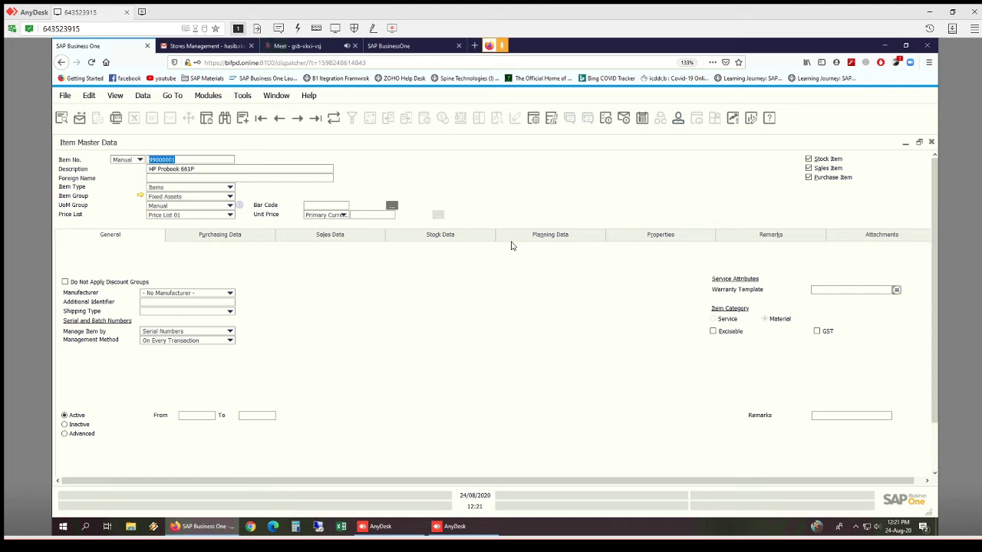
pyautogui.click(512, 245)
# - Close the item record and open a new Goods Receipt from Stock Transactions
pyautogui.press('Escape')
pyautogui.press('Down')
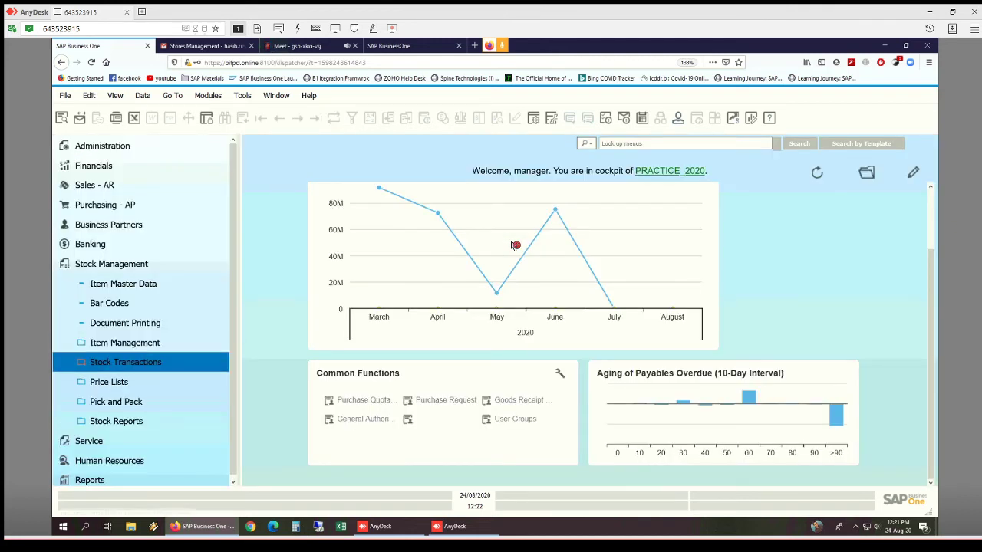
pyautogui.press('Down')
pyautogui.press('Down')
pyautogui.press('Up')
pyautogui.press('Up')
pyautogui.press('Return')
pyautogui.press('Down')
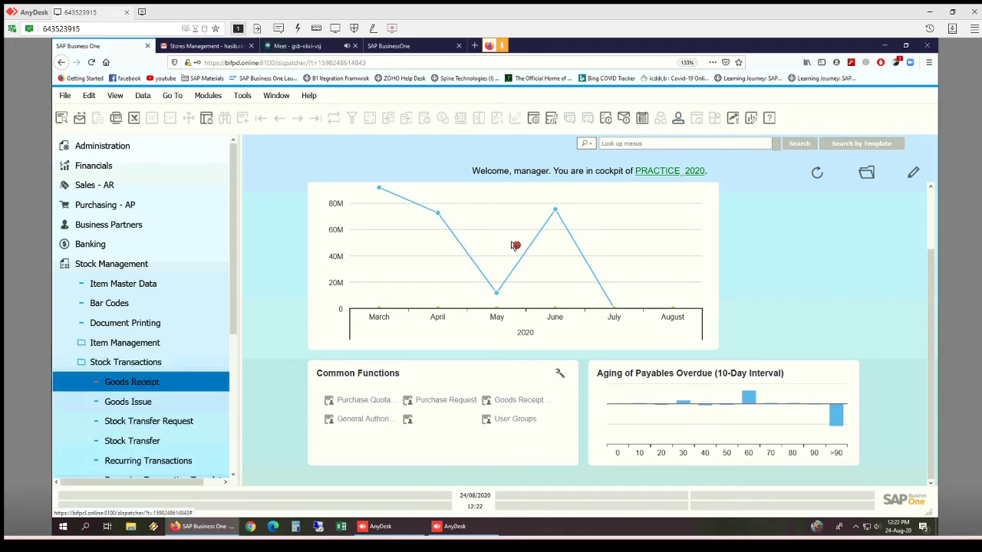
pyautogui.press('Return')
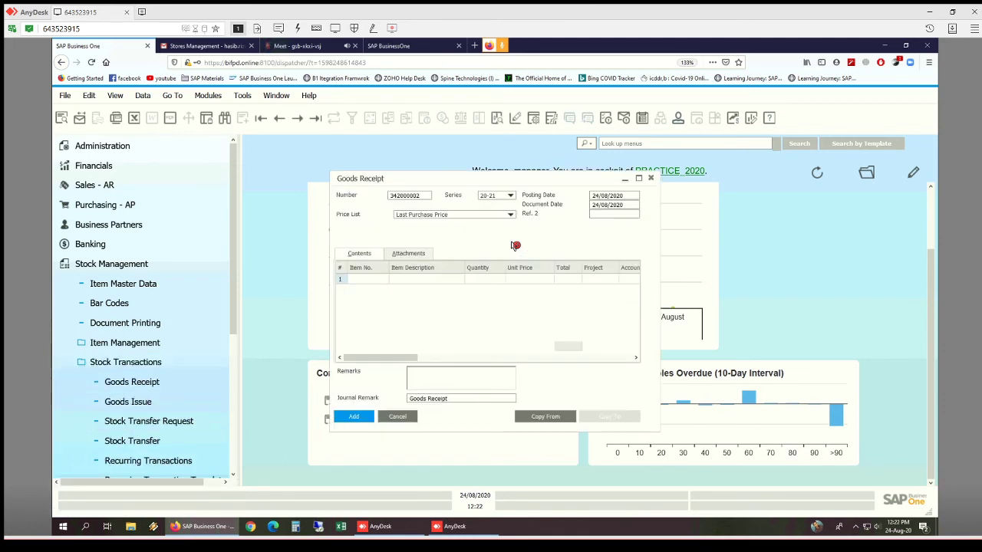
# - Enter item 99000001 with quantity 5 at unit price 750,000
pyautogui.write('99000001')
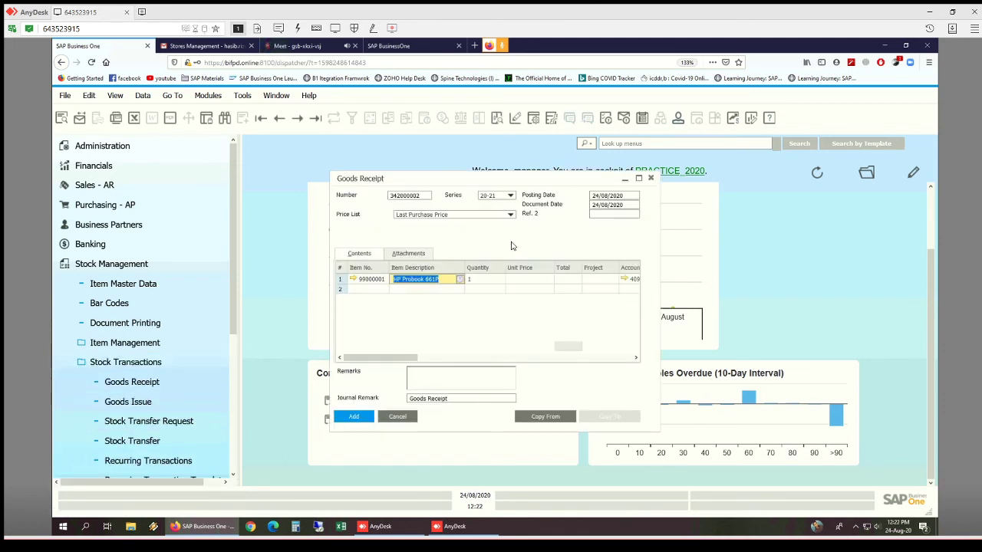
pyautogui.press('Tab')
pyautogui.press('Tab')
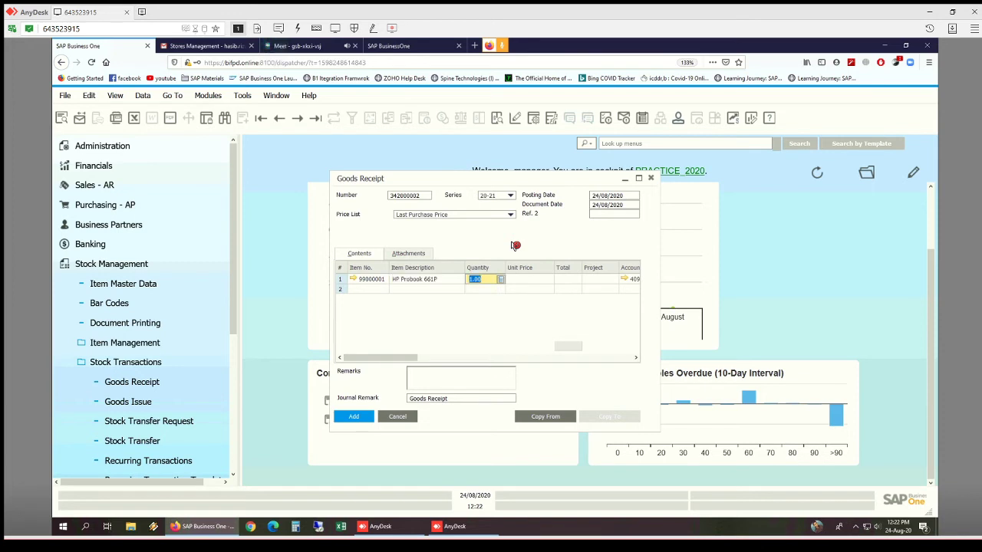
pyautogui.write('5')
pyautogui.press('Tab')
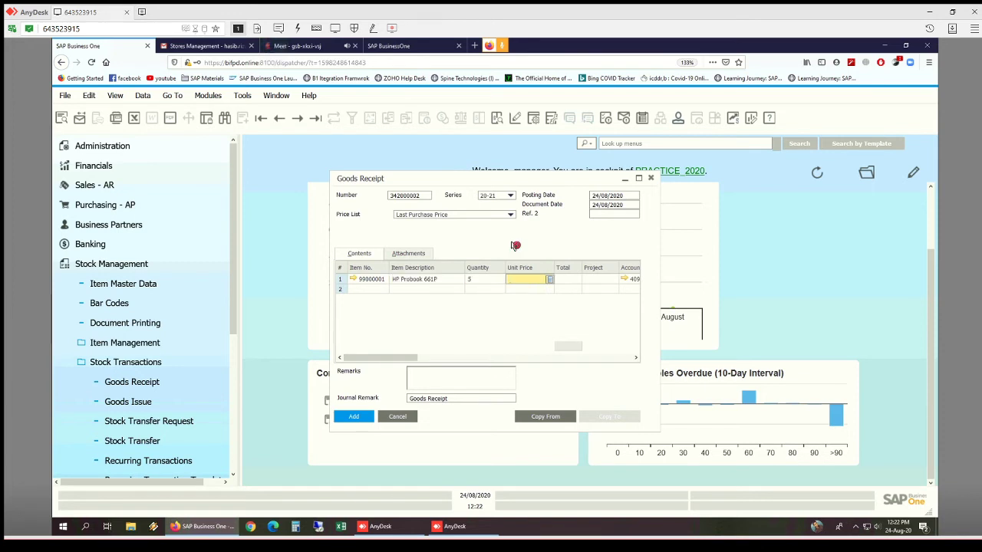
pyautogui.write('750,000')
pyautogui.press('Tab')
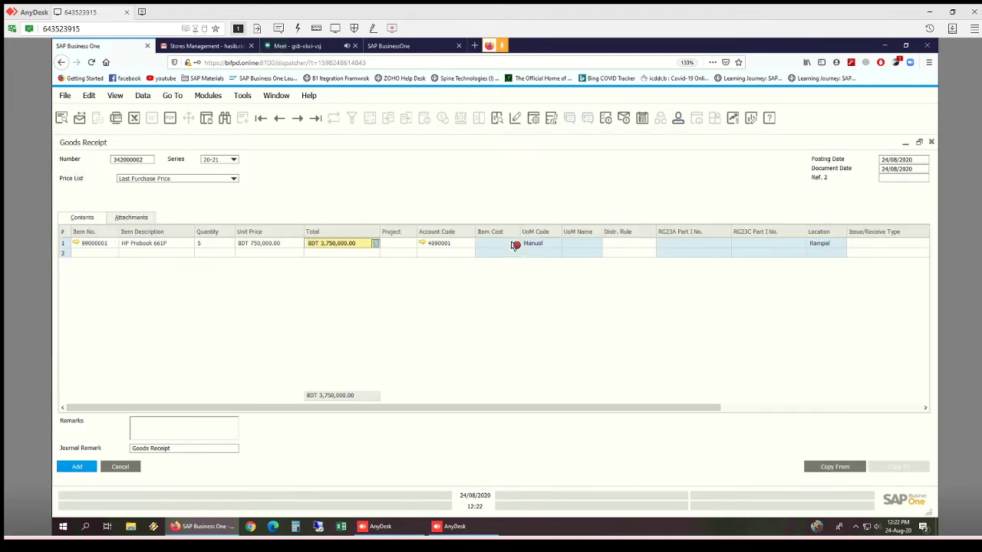
pyautogui.press('Tab')
# - Set project MSTPP and distribution rule HO-GENERAL on the row, then add the receipt
pyautogui.press('Tab')
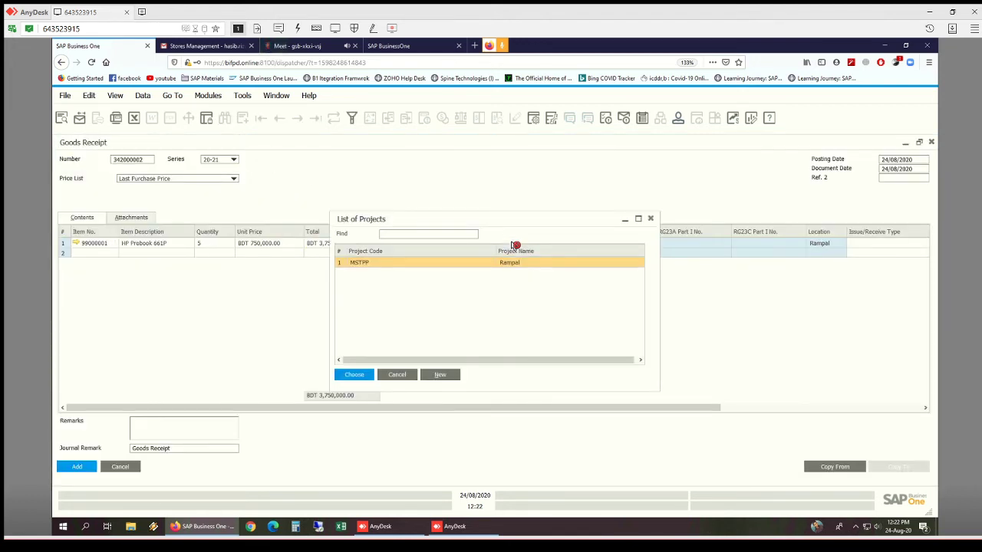
pyautogui.press('Return')
pyautogui.press('Tab')
pyautogui.press('Tab')
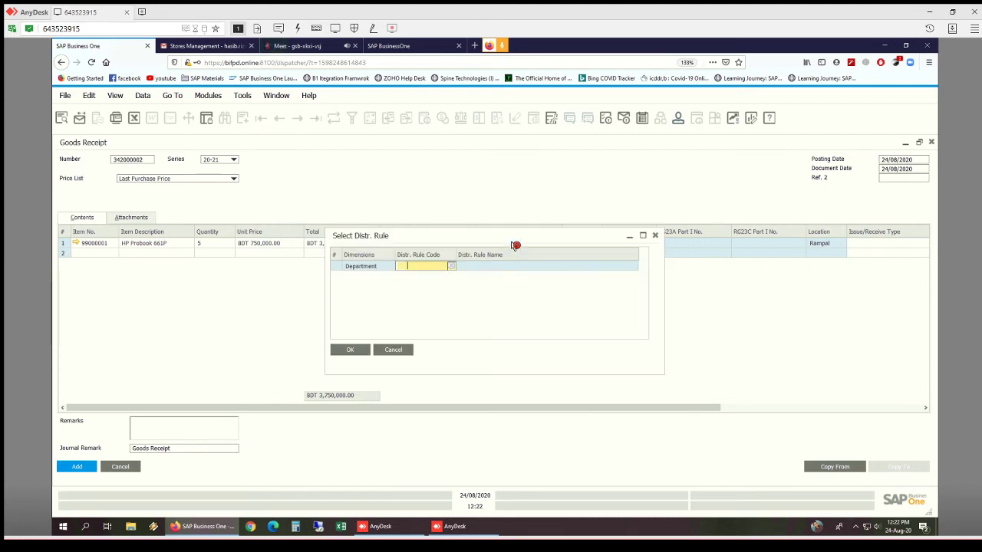
pyautogui.press('Tab')
pyautogui.press('Return')
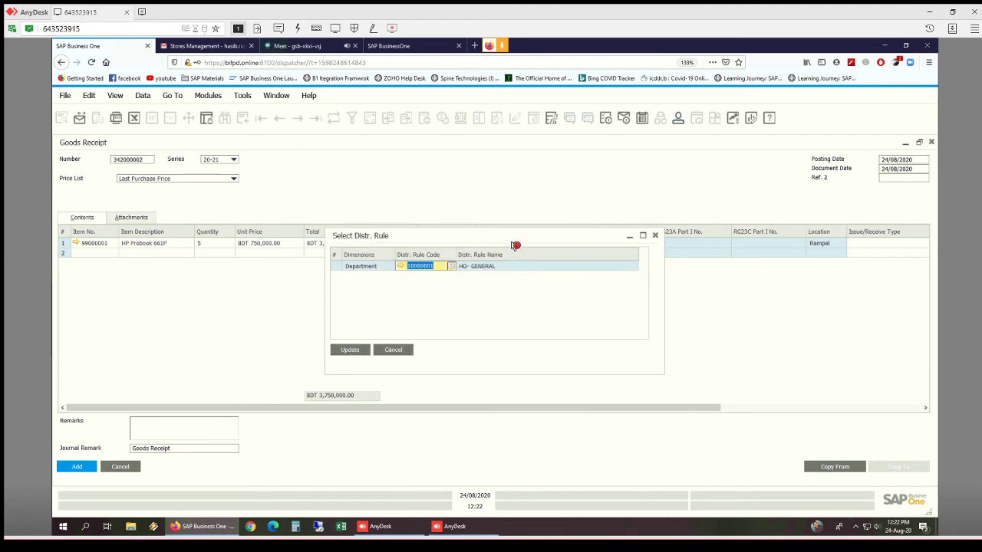
pyautogui.press('Return')
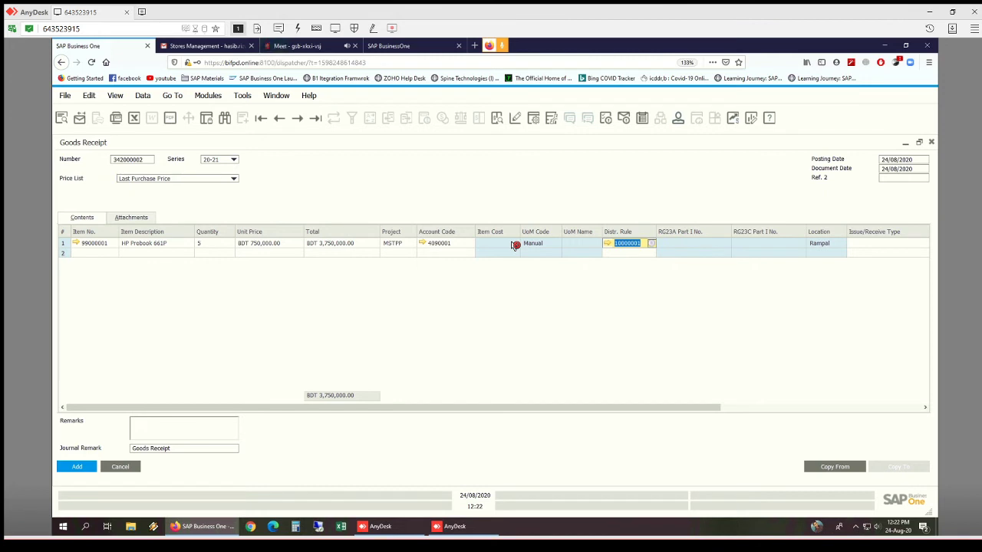
pyautogui.press('Return')
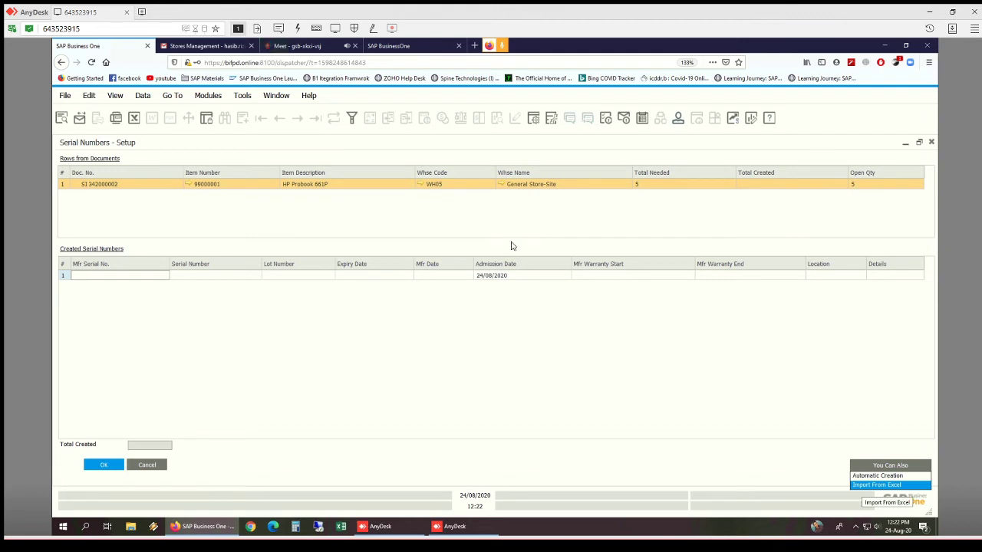
# - Choose Automatic Creation from the Serial Numbers - Setup options
pyautogui.press('Up')
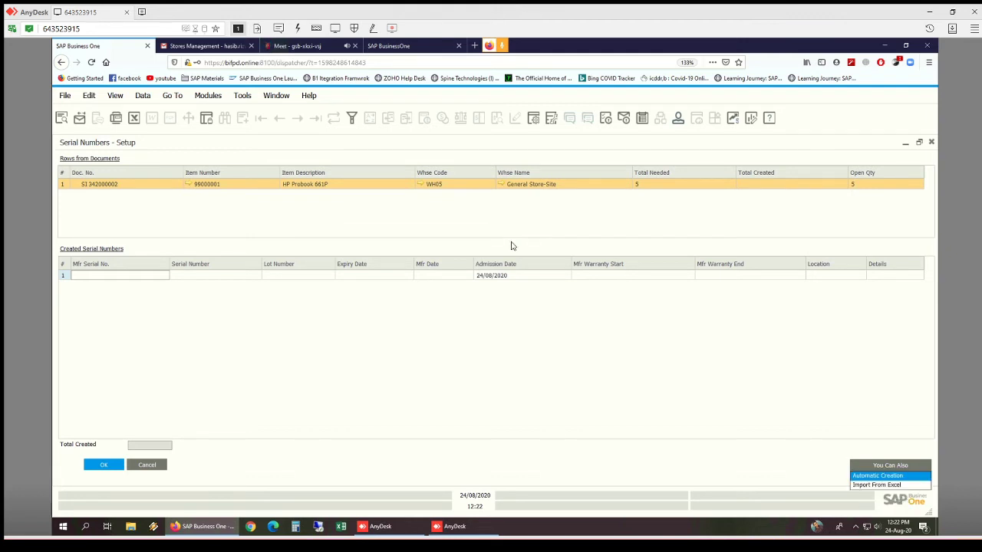
pyautogui.press('Return')
pyautogui.click(512, 245)
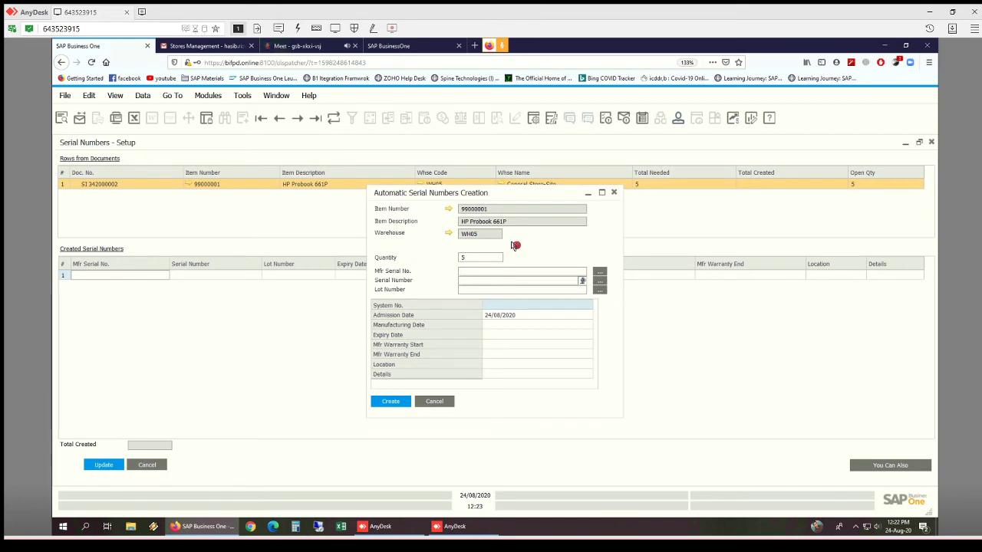
# - Clear the hand-typed serial and set BIFPCL- as the fixed first string part
pyautogui.write('BF')
pyautogui.write('P')
pyautogui.write('CL-=')
pyautogui.write('01')
pyautogui.hotkey('ctrl', 'a')
pyautogui.press('BackSpace')
pyautogui.press('Tab')
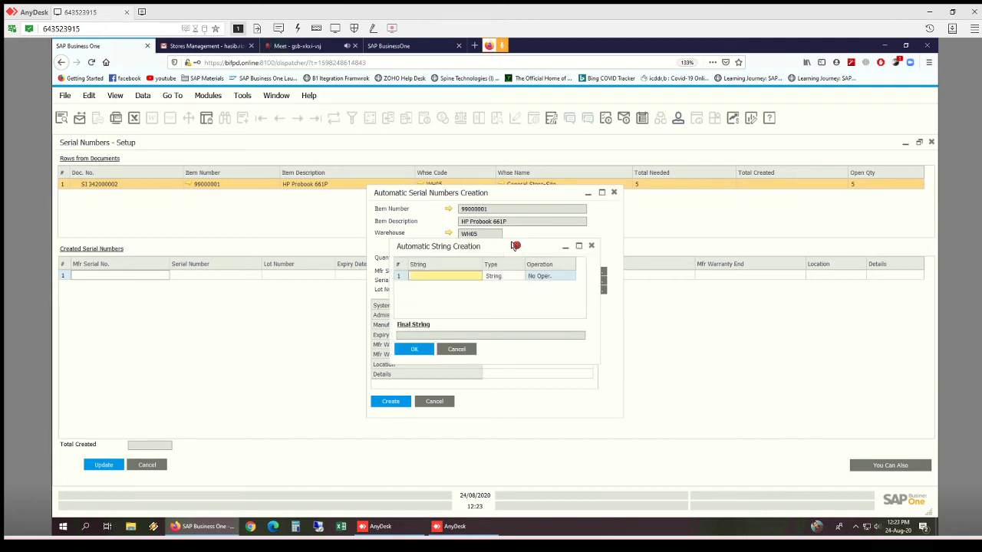
pyautogui.write('BIFPCL-')
pyautogui.press('Tab')
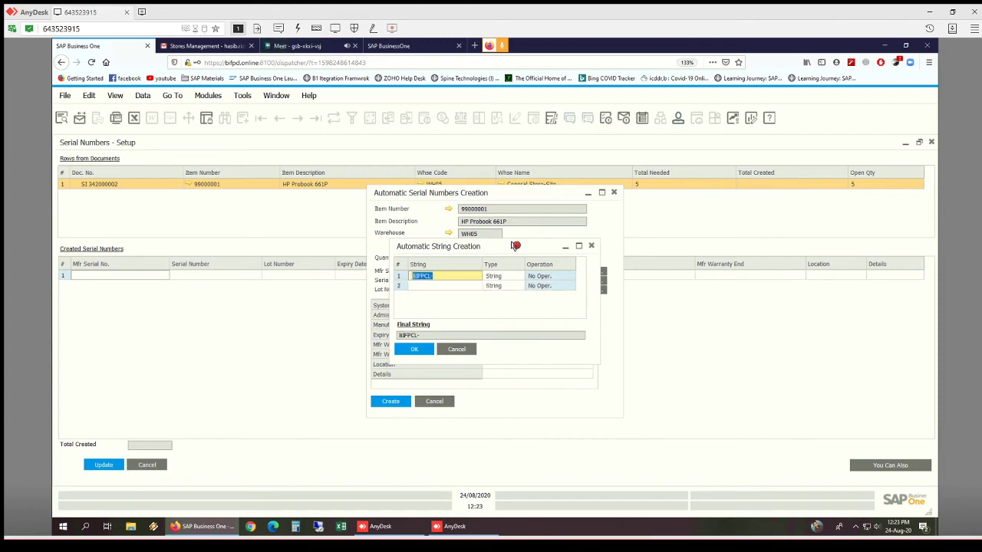
# - Add a second serial part of type Number, operation Increase, starting at 01
pyautogui.click(502, 285)
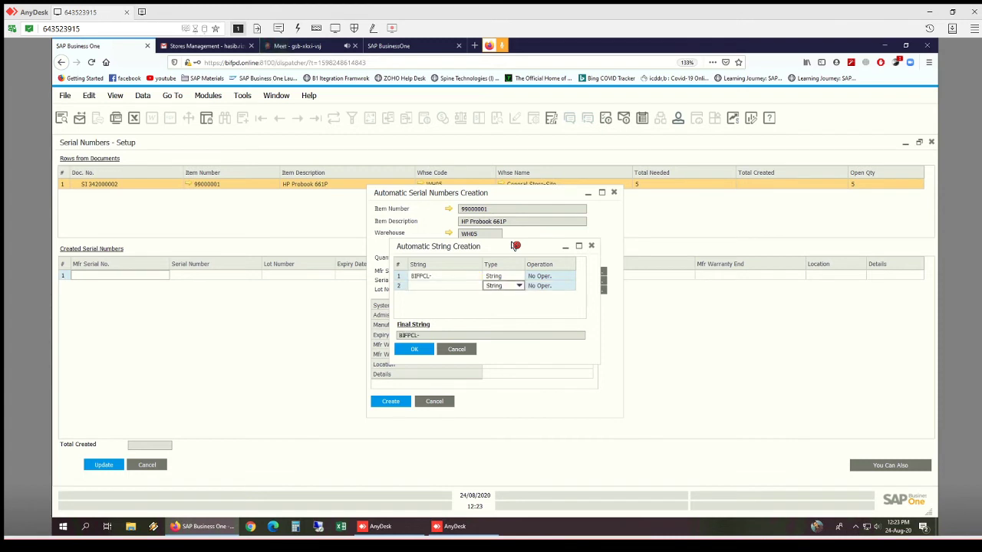
pyautogui.click(518, 285)
pyautogui.click(498, 304)
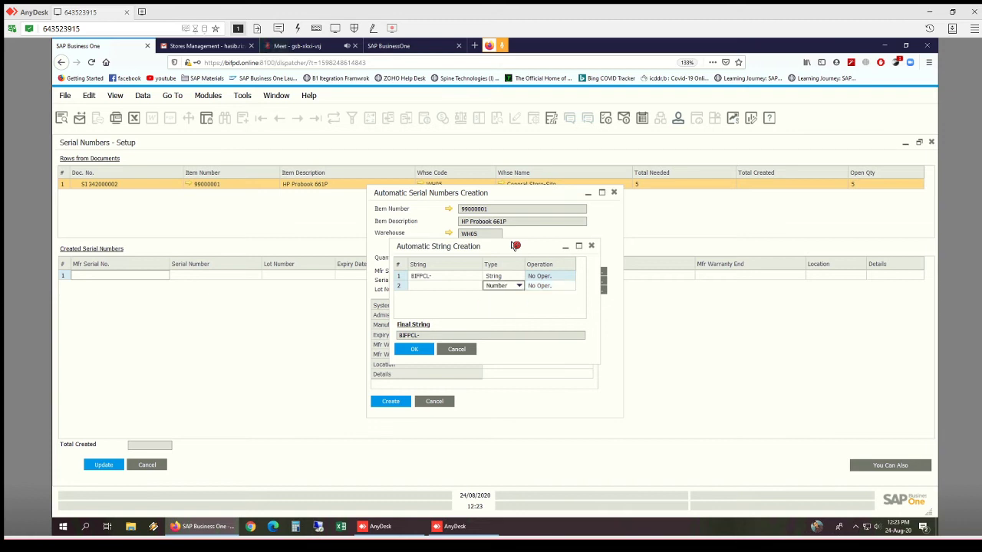
pyautogui.click(539, 285)
pyautogui.click(543, 304)
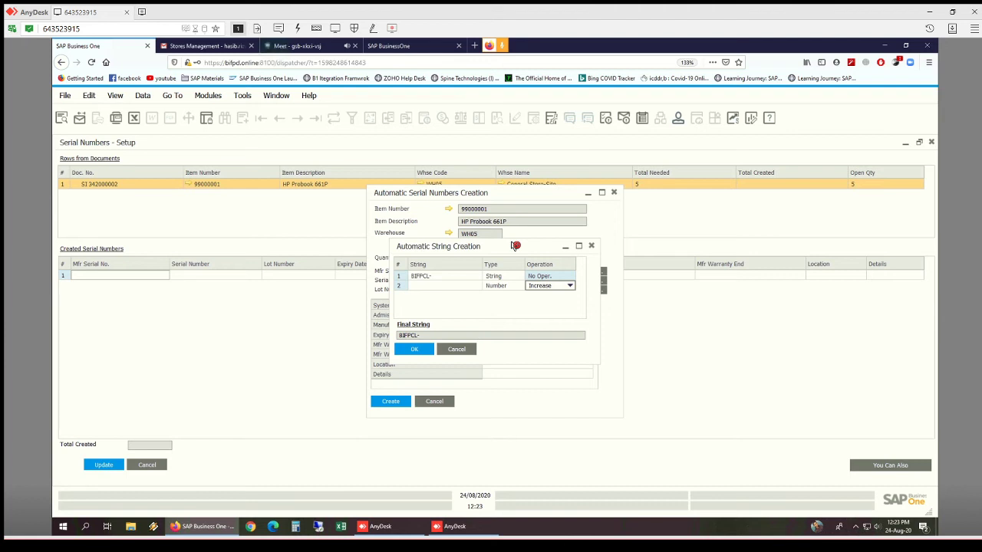
pyautogui.press('Tab')
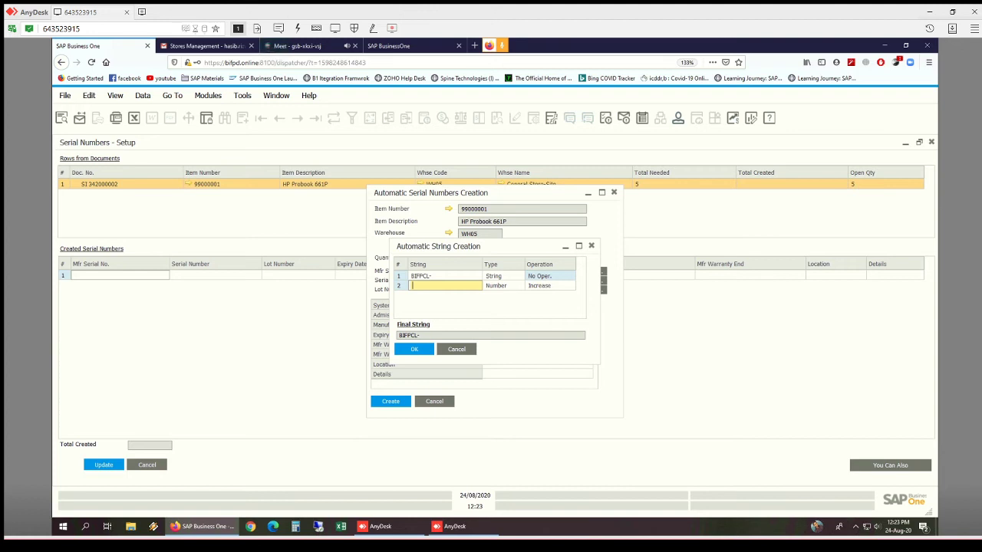
pyautogui.write('01')
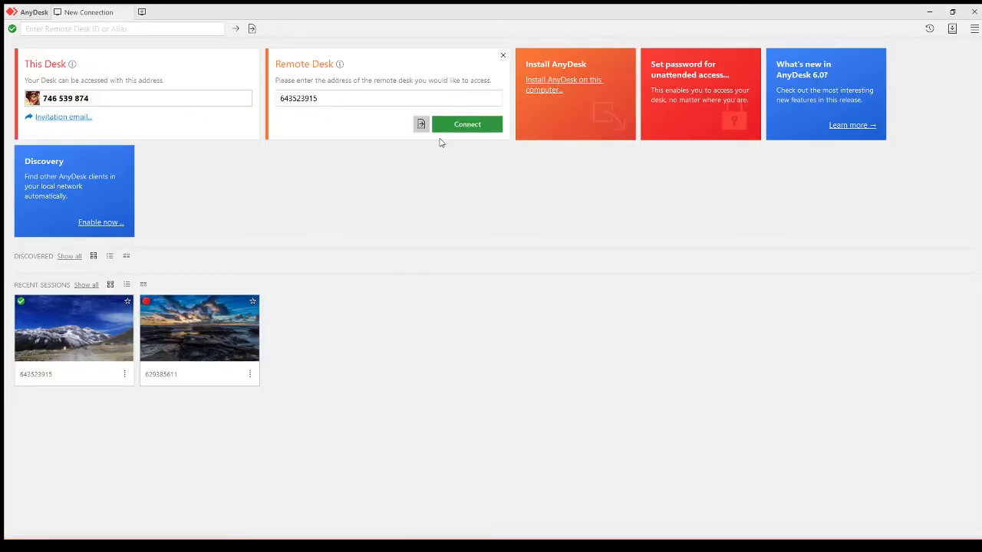
# - Abandon the reconnection attempt to the remote desk and close AnyDesk
pyautogui.click(449, 128)
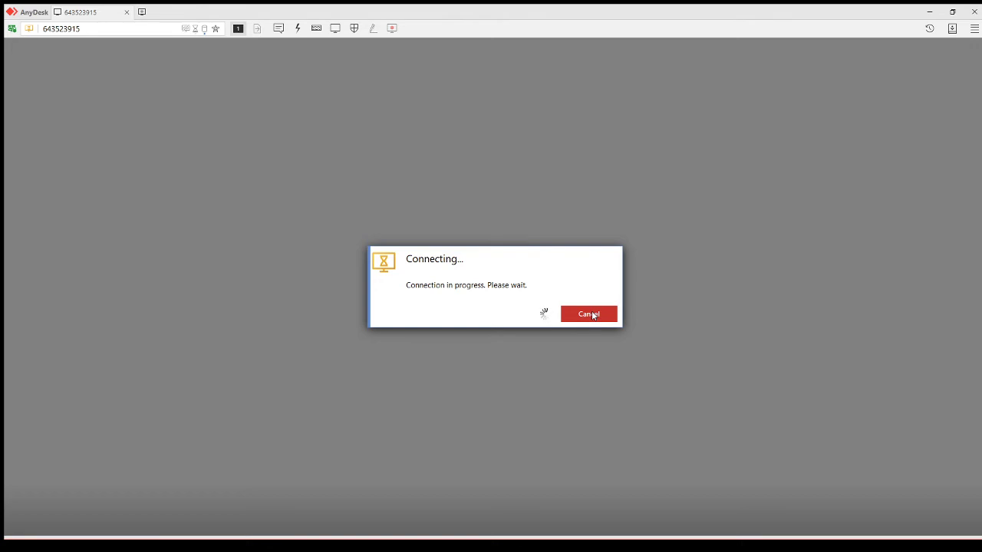
pyautogui.click(590, 314)
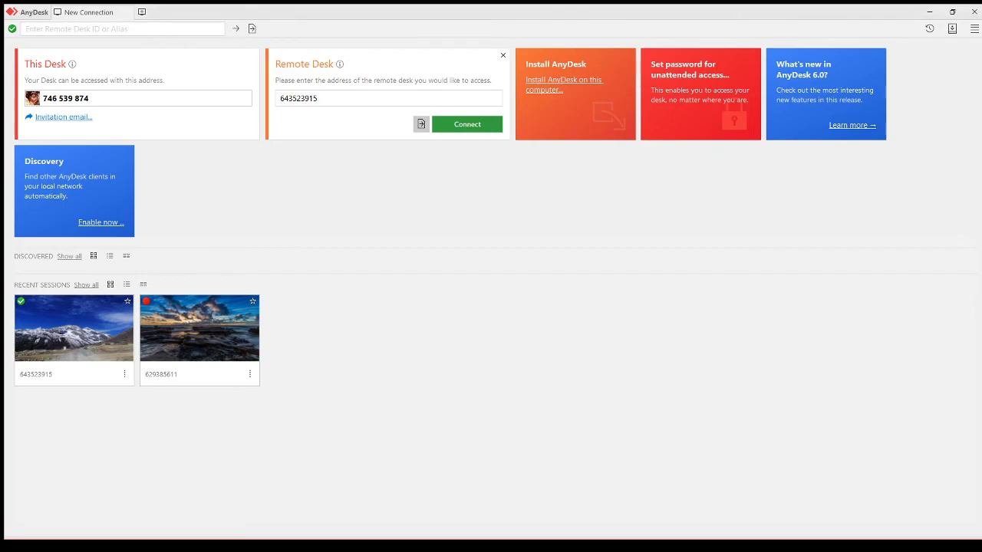
pyautogui.click(970, 19)
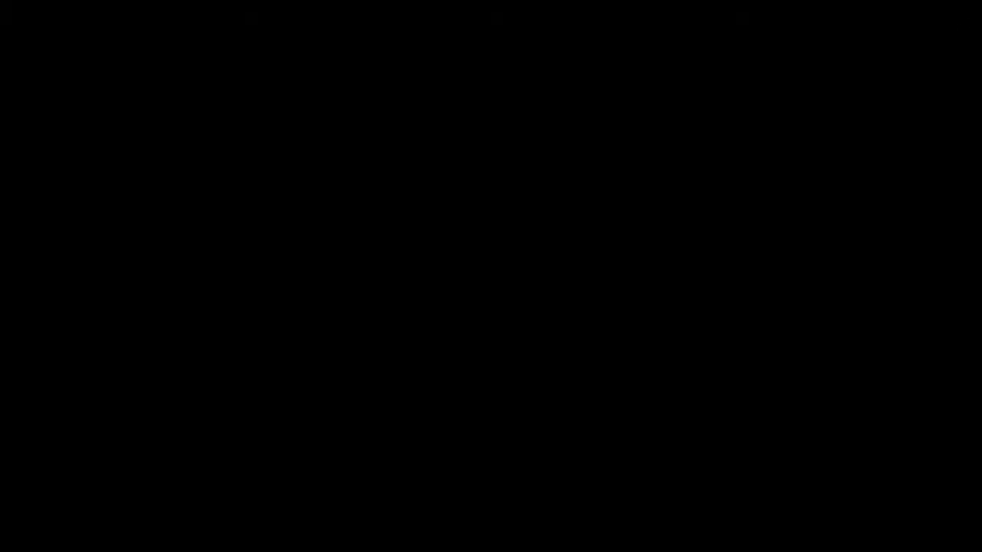
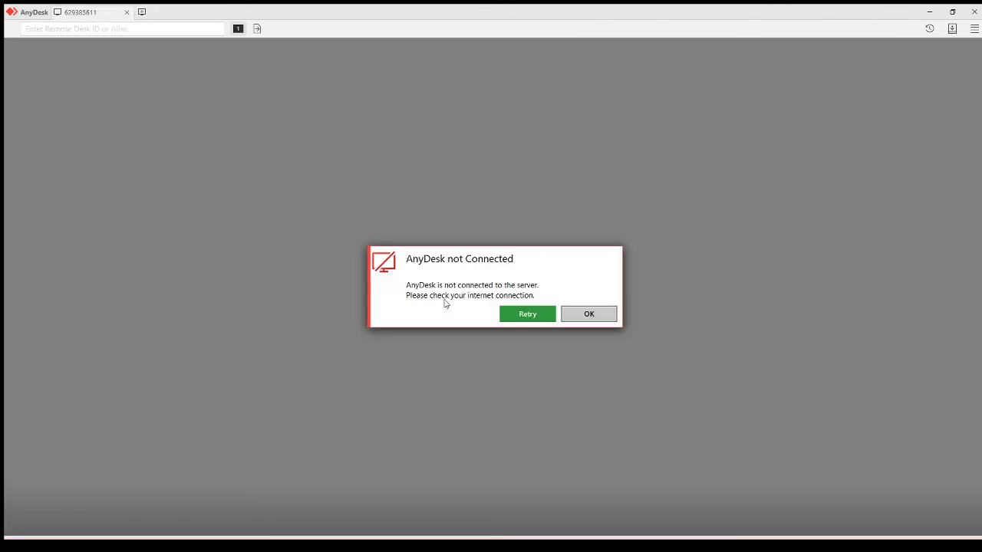
# - Reconnect AnyDesk to the remote computer through the other recent session tile
pyautogui.click(519, 312)
pyautogui.click(602, 316)
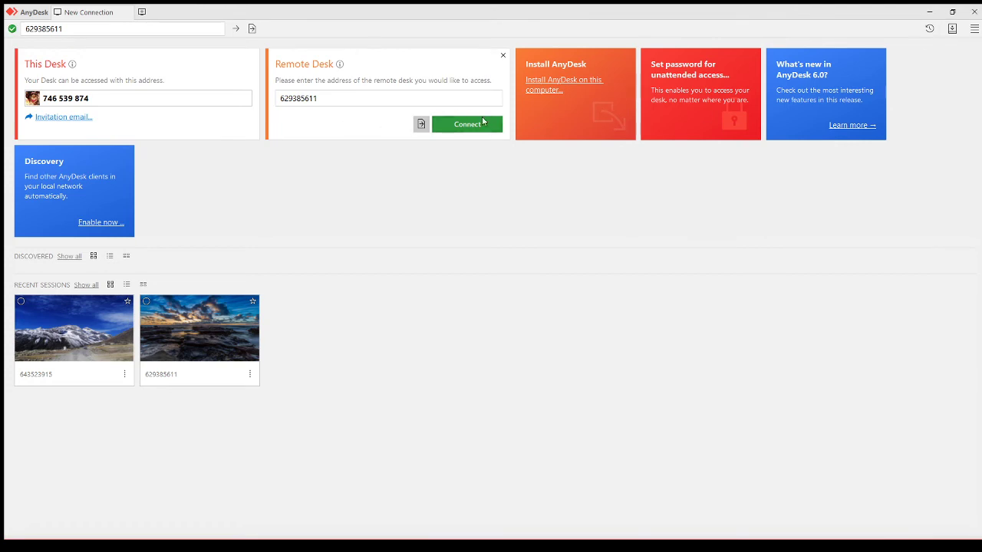
pyautogui.click(483, 127)
pyautogui.click(66, 347)
pyautogui.click(479, 125)
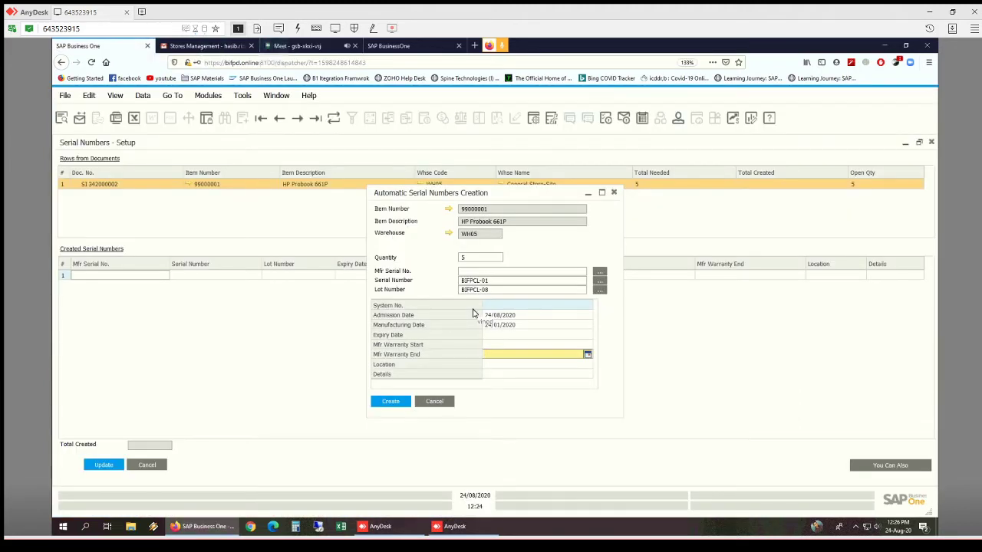
# - Create serials BIFPCL-01 to BIFPCL-05 with lot BIFPCL-08, giving Total Created 5
pyautogui.press('Return')
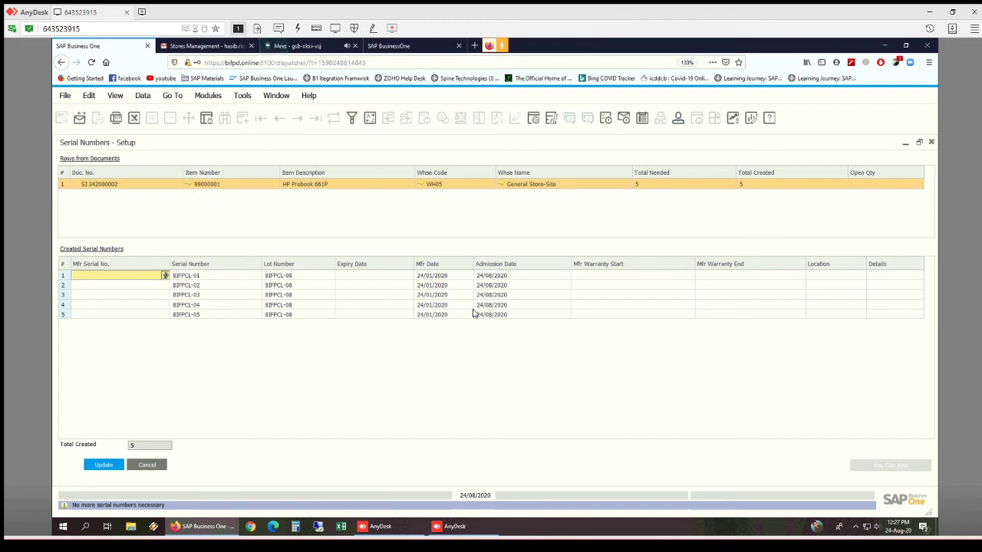
pyautogui.click(475, 312)
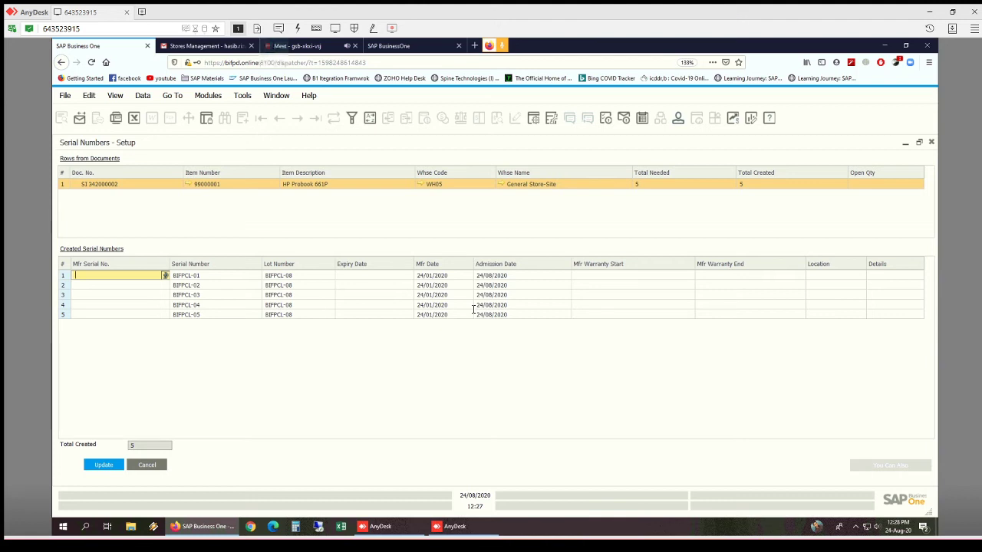
# - Save the five serial numbers and add the goods receipt for the HP Probook 661P laptops
pyautogui.click(475, 313)
pyautogui.press('Return')
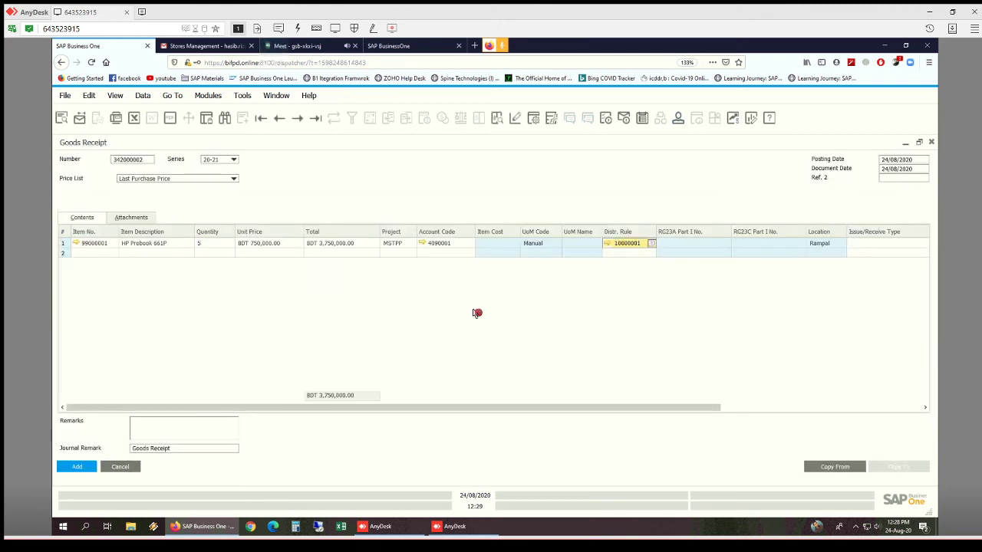
pyautogui.press('Return')
pyautogui.press('Return')
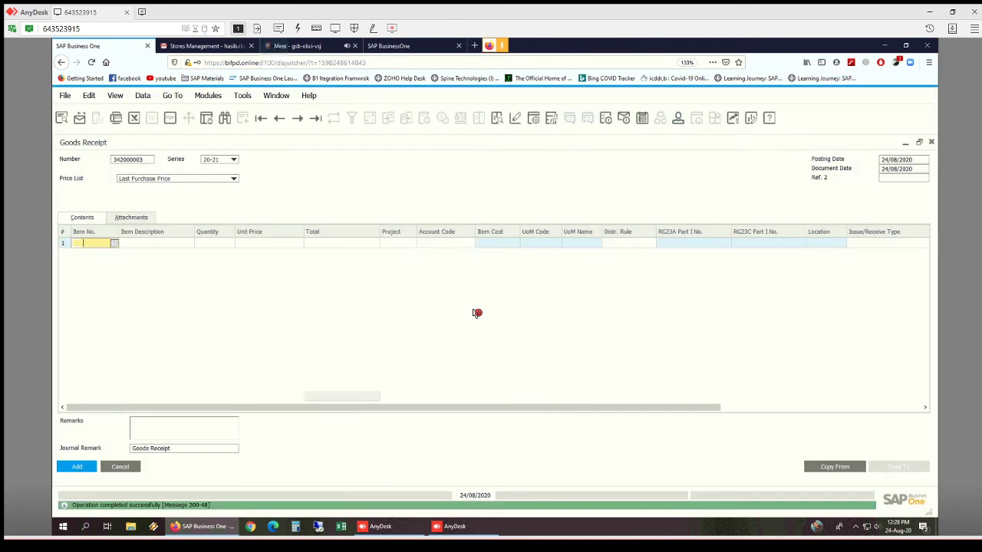
# - Review goods receipt 342000002's serial transactions, including BIFPCL-02 and BIFPCL-04, then close it
pyautogui.hotkey('ctrl', 'shift', 'pagedown')
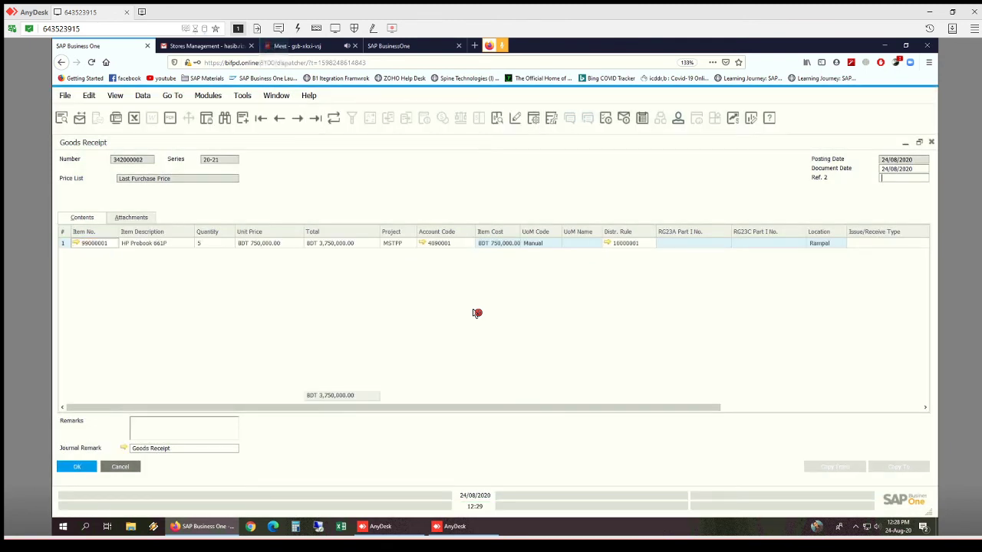
pyautogui.rightClick(477, 313)
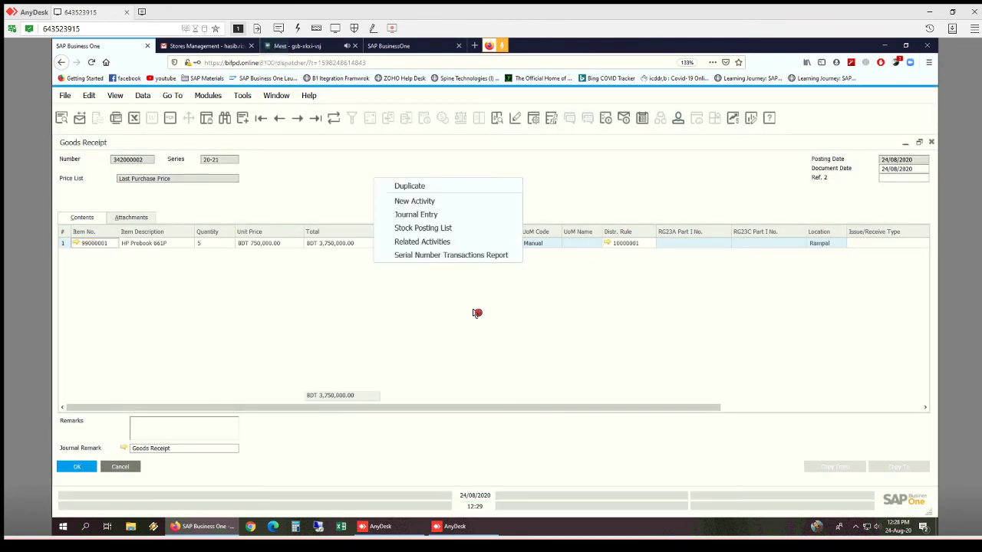
pyautogui.click(477, 313)
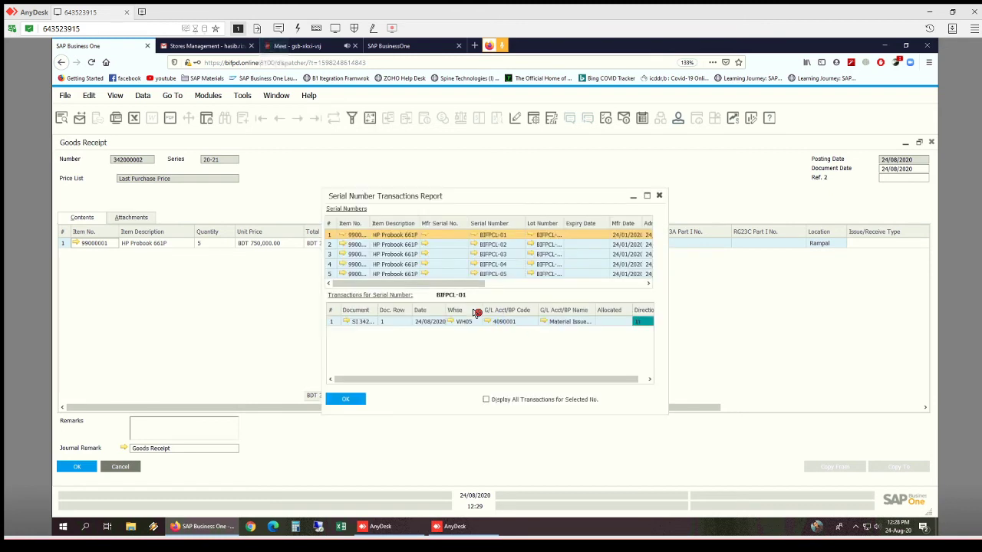
pyautogui.press('Down')
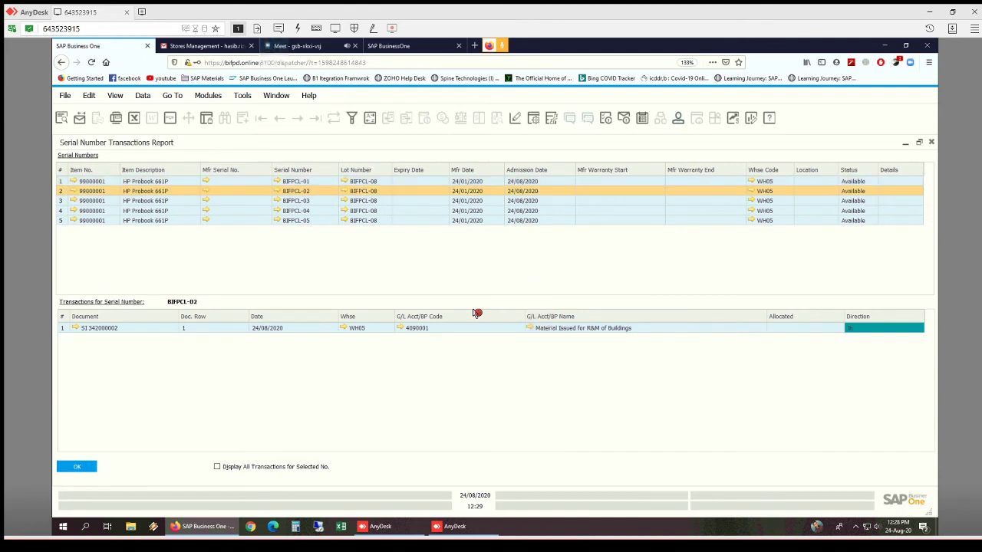
pyautogui.press('Down')
pyautogui.press('Down')
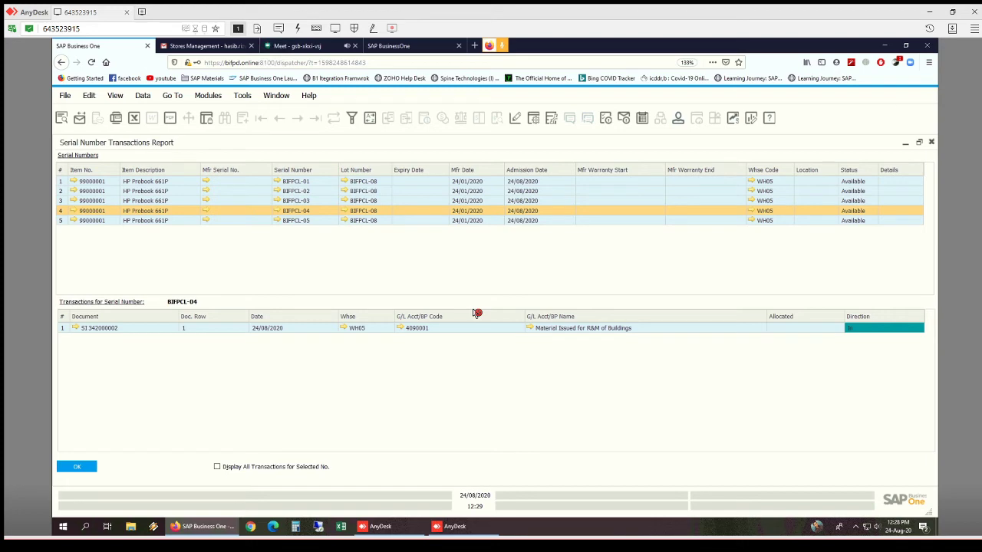
pyautogui.press('Escape')
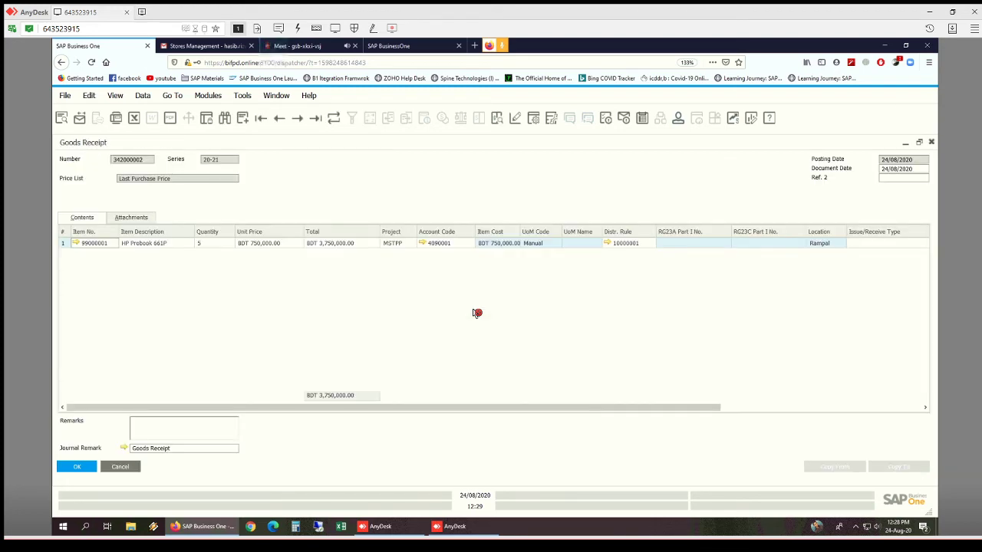
pyautogui.press('Escape')
pyautogui.press('Down')
pyautogui.press('Down')
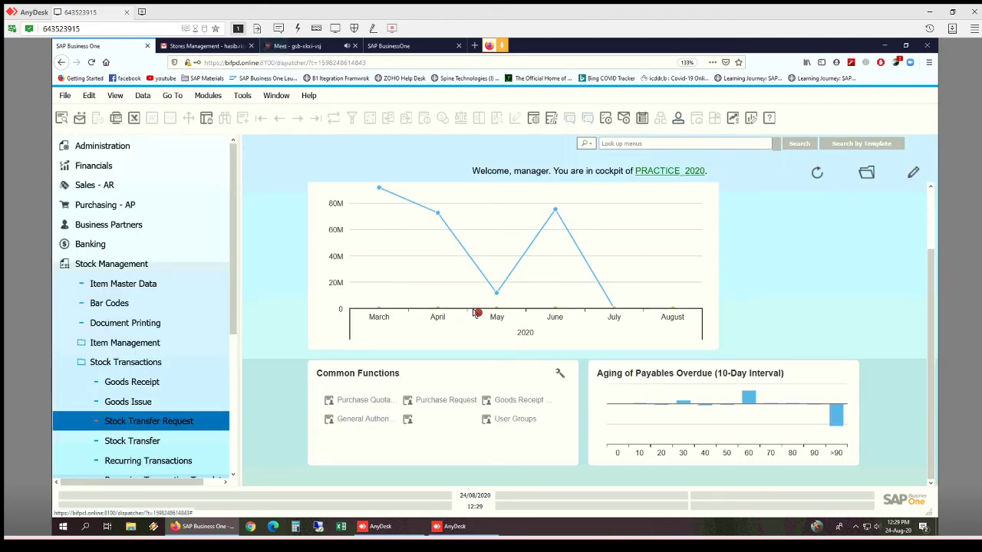
# - Open a new stock transfer request and check goods receipts 342000001 and 342000002
pyautogui.press('Return')
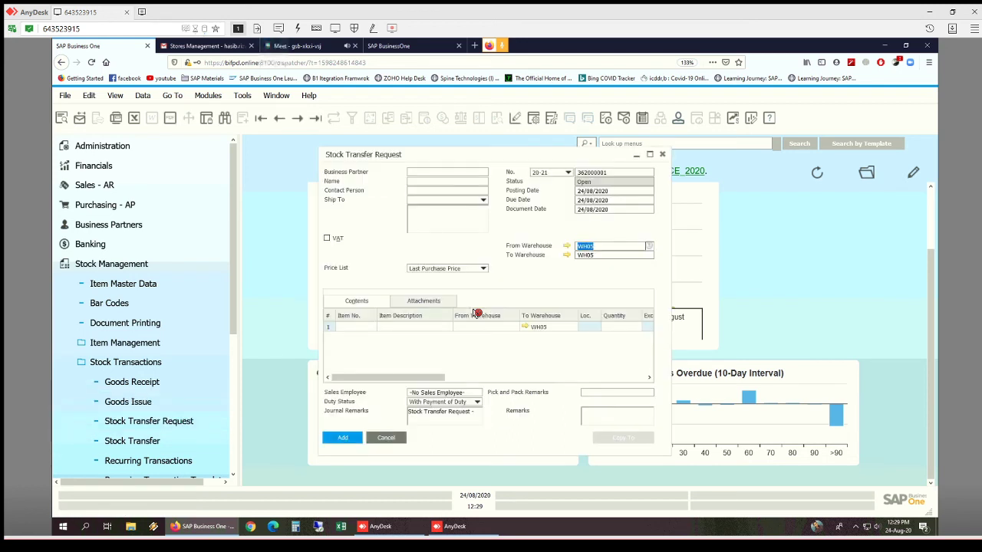
pyautogui.press('Down')
pyautogui.press('Down')
pyautogui.press('Up')
pyautogui.press('Up')
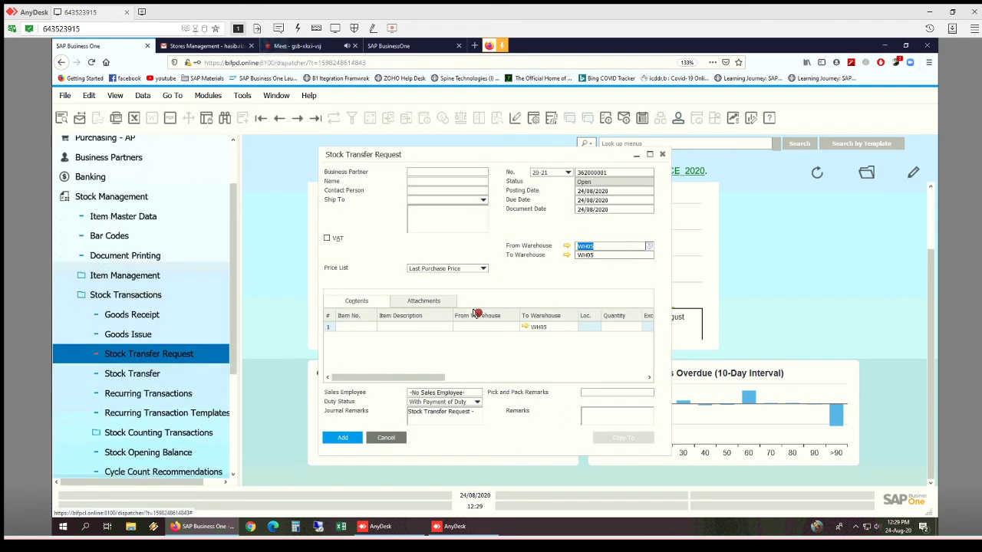
pyautogui.press('Down')
pyautogui.press('Down')
pyautogui.press('Down')
pyautogui.press('Down')
pyautogui.press('Down')
pyautogui.press('Down')
pyautogui.press('Down')
pyautogui.press('Down')
pyautogui.press('Down')
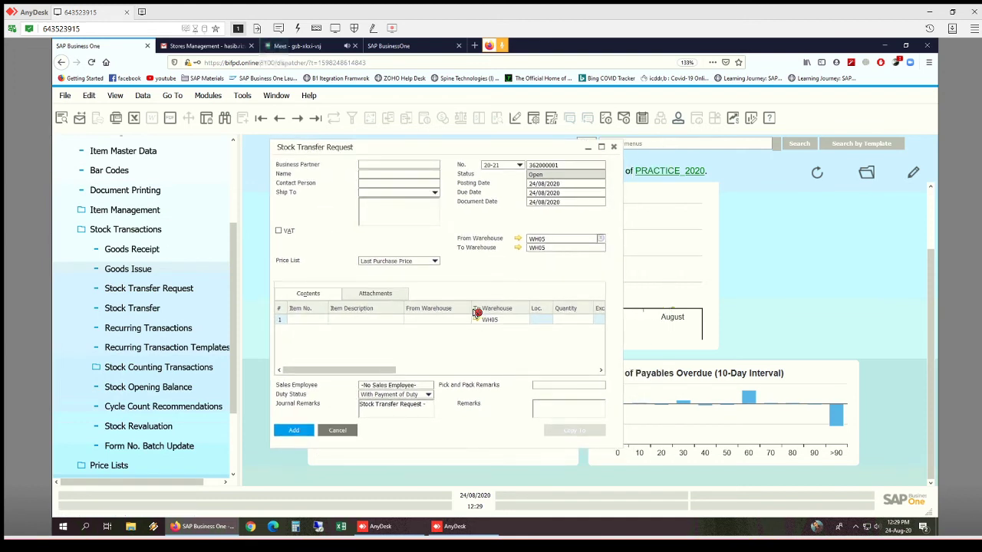
pyautogui.press('Tab')
pyautogui.click(475, 311)
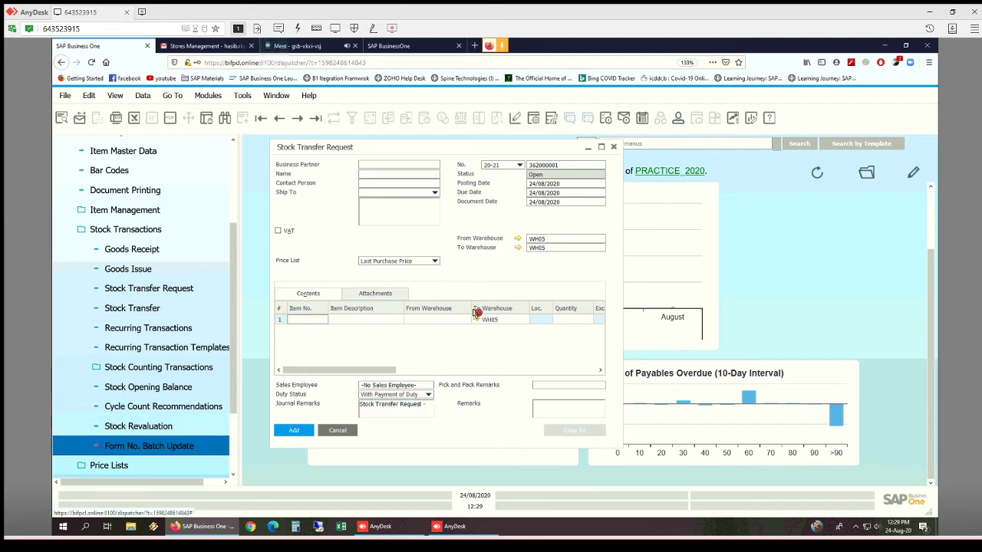
pyautogui.scroll(-2, 140, 345)
pyautogui.scroll(5, 140, 407)
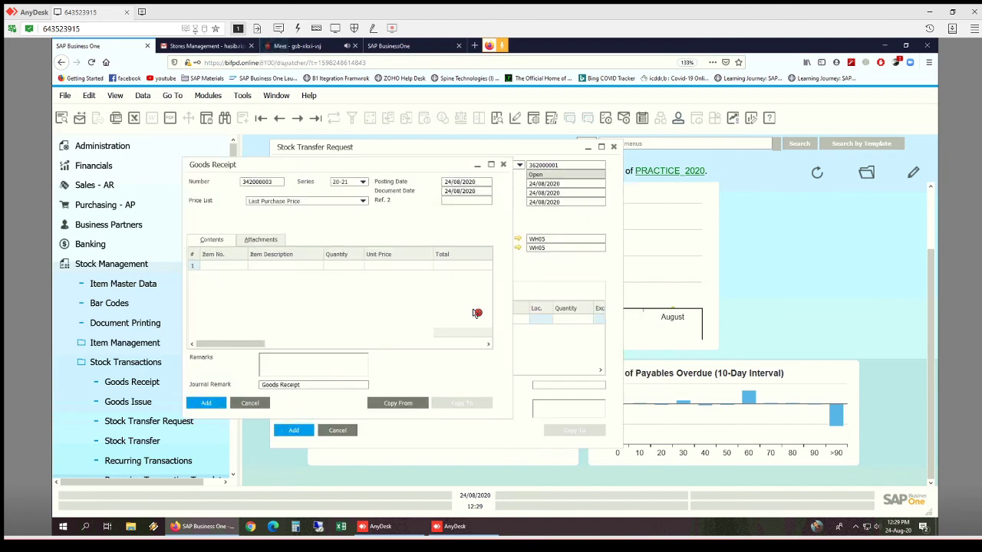
pyautogui.hotkey('ctrl', 'pageup')
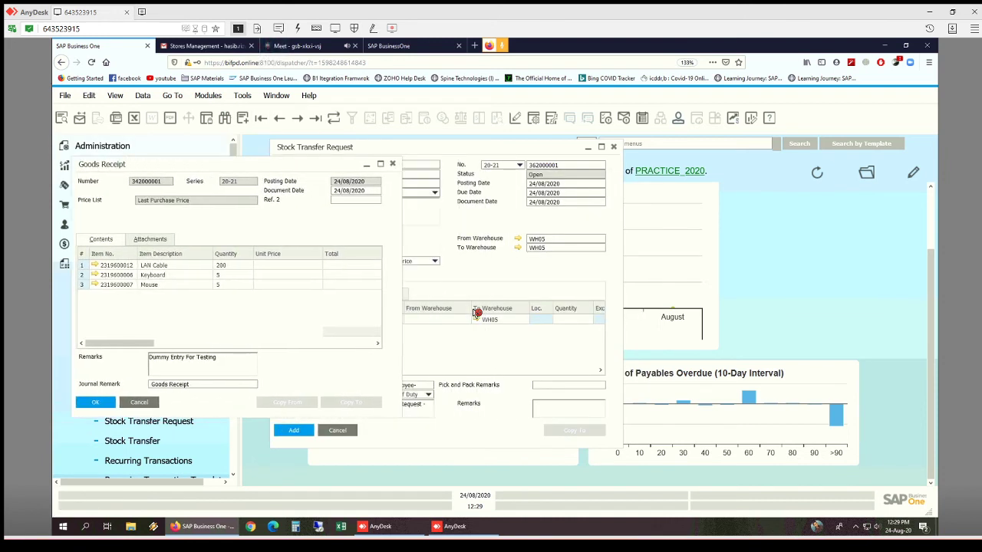
pyautogui.press('pagedown')
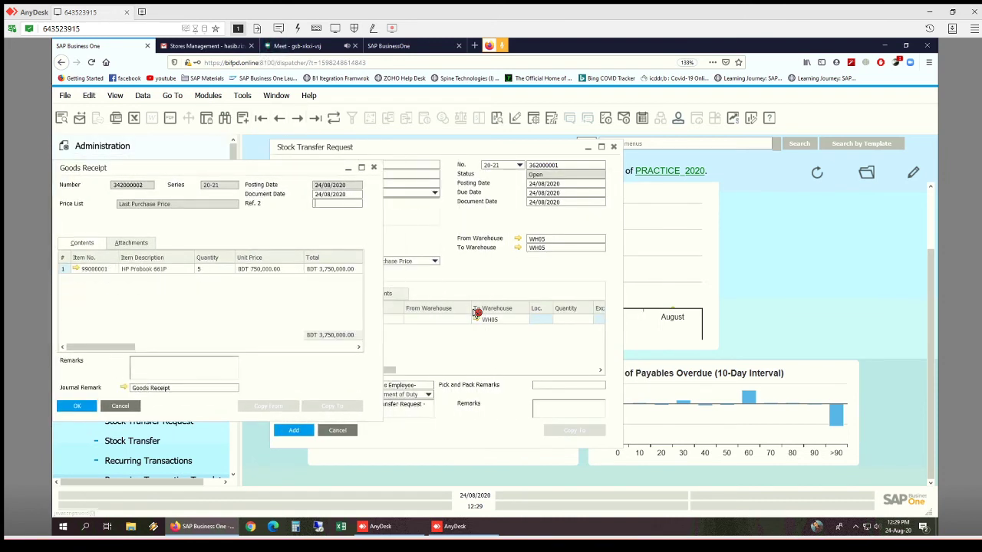
pyautogui.click(475, 312)
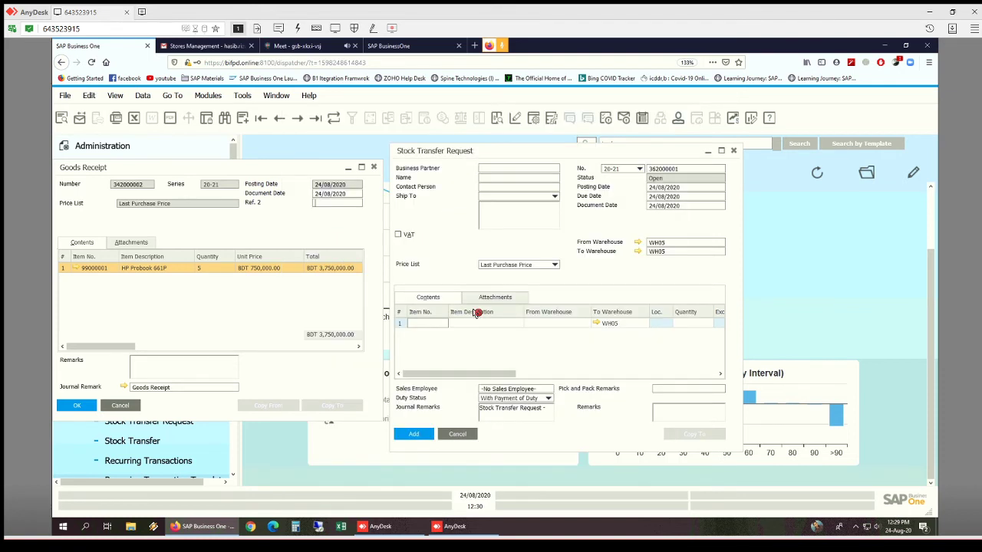
# - Keep From Warehouse WH05 and set To Warehouse WH06 from the warehouse list
pyautogui.press('BackSpace')
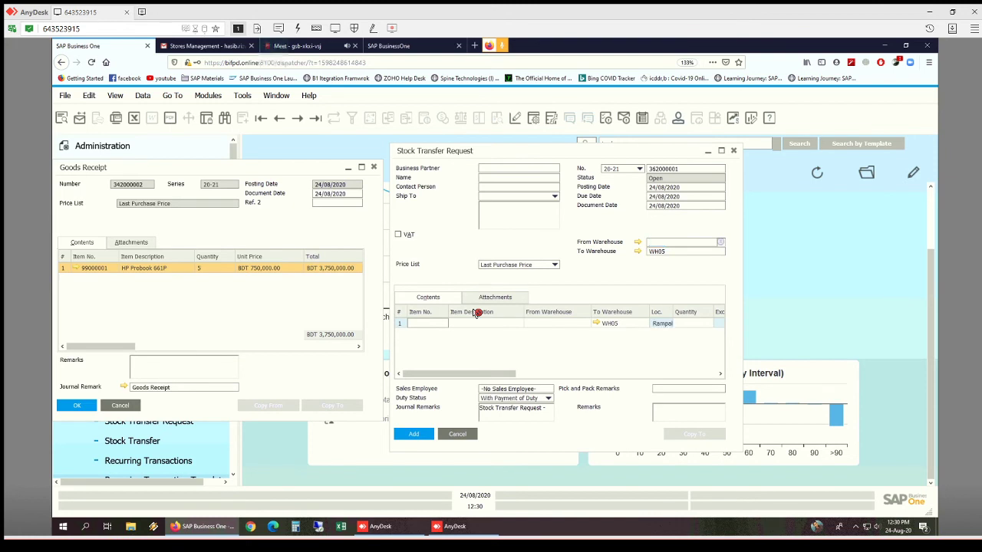
pyautogui.doubleClick(476, 312)
pyautogui.press('BackSpace')
pyautogui.press('Tab')
pyautogui.scroll(-3, 476, 312)
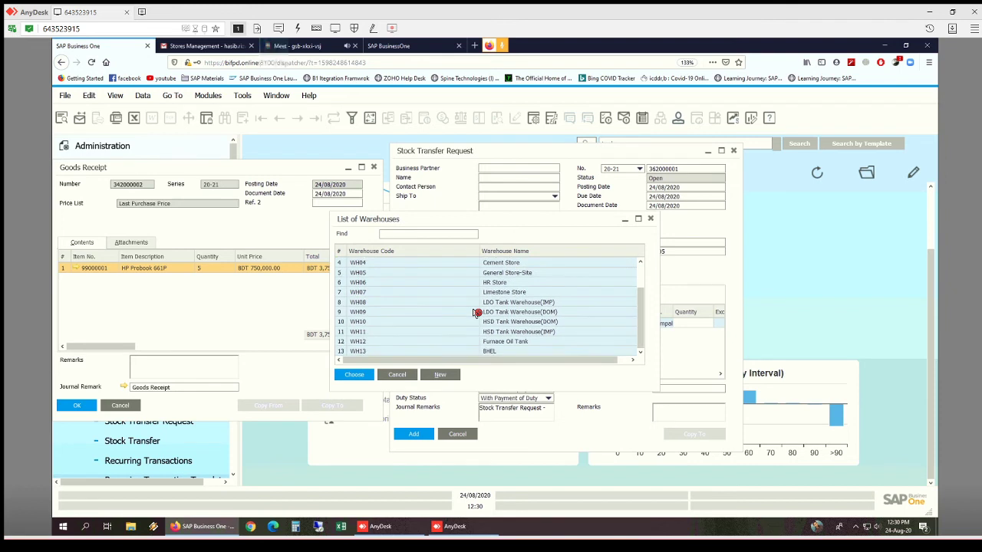
pyautogui.scroll(3, 474, 312)
pyautogui.press('Escape')
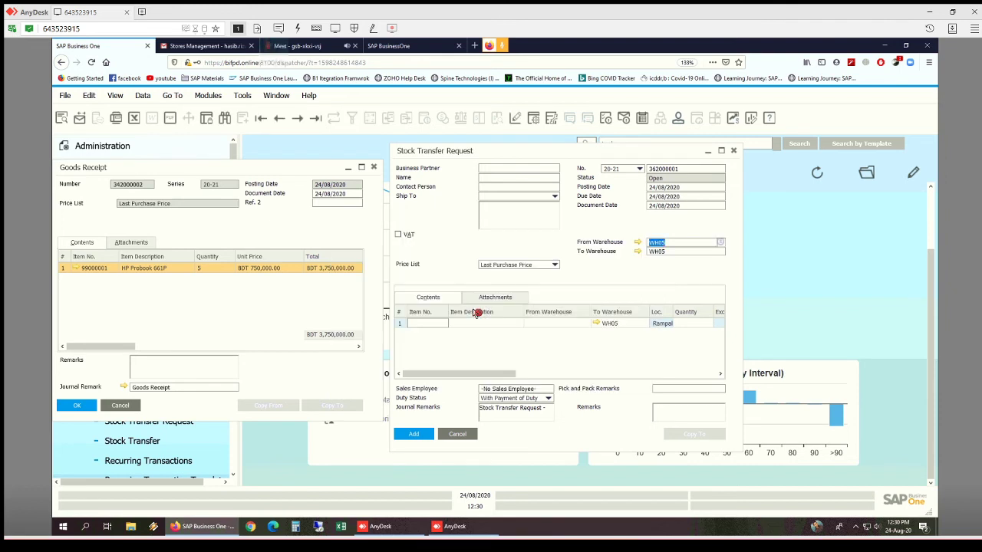
pyautogui.press('Tab')
pyautogui.doubleClick(476, 312)
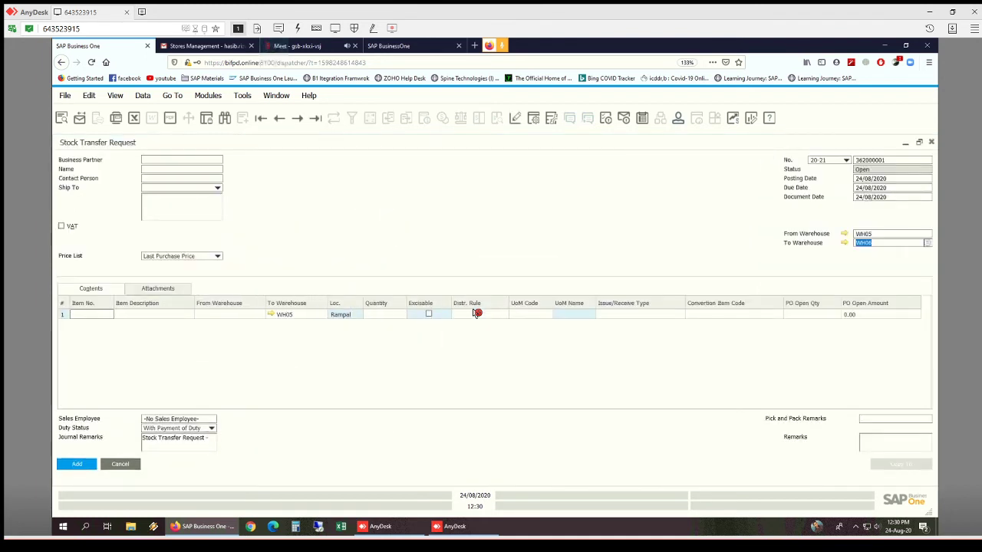
# - Enter item 99000001 (HP Probook 661P) on the request's first line
pyautogui.press('Tab')
pyautogui.write('9900')
pyautogui.press('Tab')
pyautogui.click(476, 314)
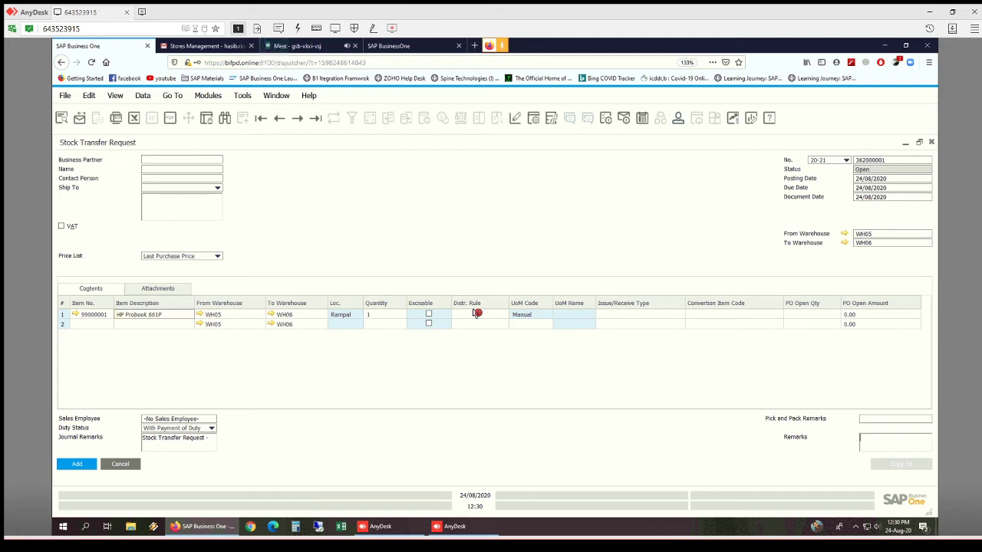
# - Add the requesting employee's name to the journal remarks and search it in the business partner list
pyautogui.write('Vinod')
pyautogui.press('Tab')
pyautogui.press('End')
pyautogui.press('Tab')
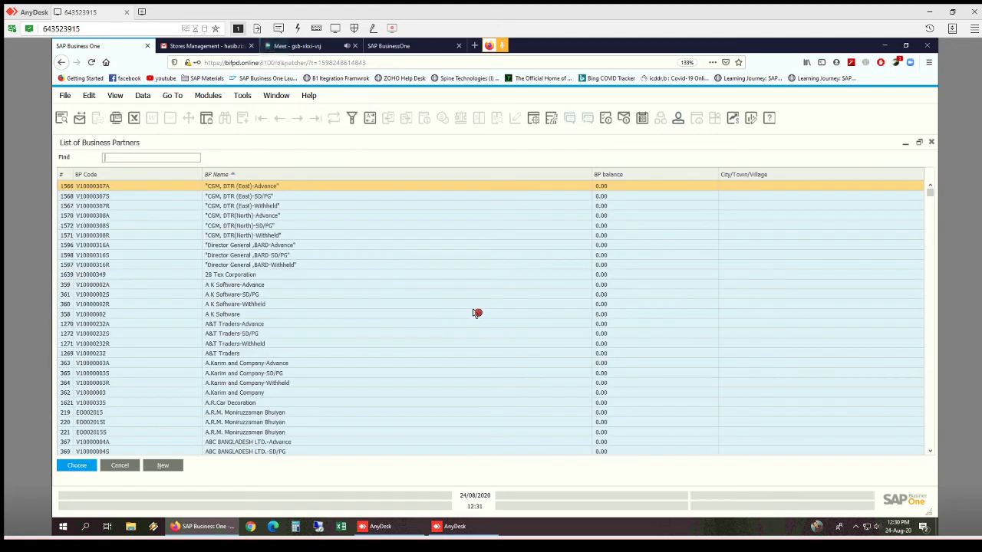
pyautogui.write('vino')
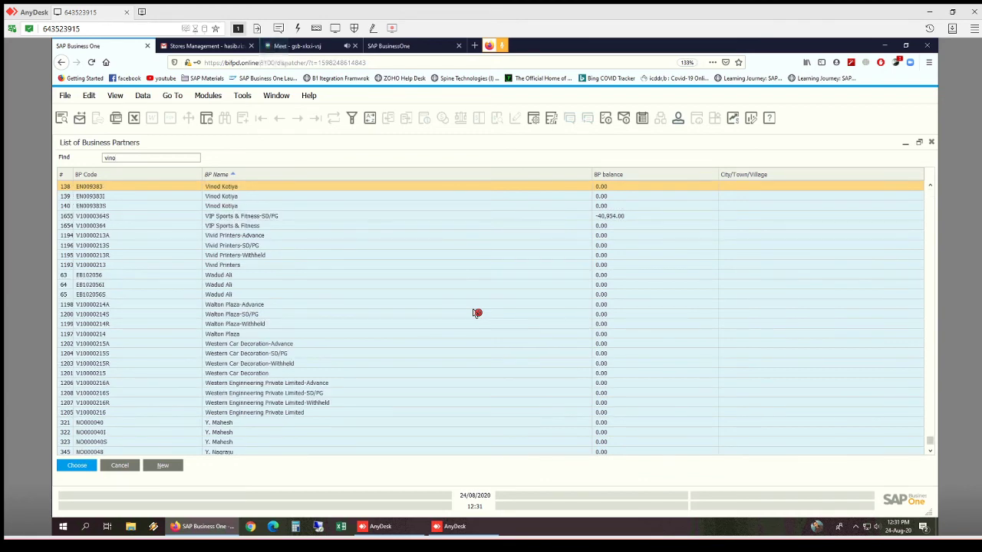
pyautogui.press('Return')
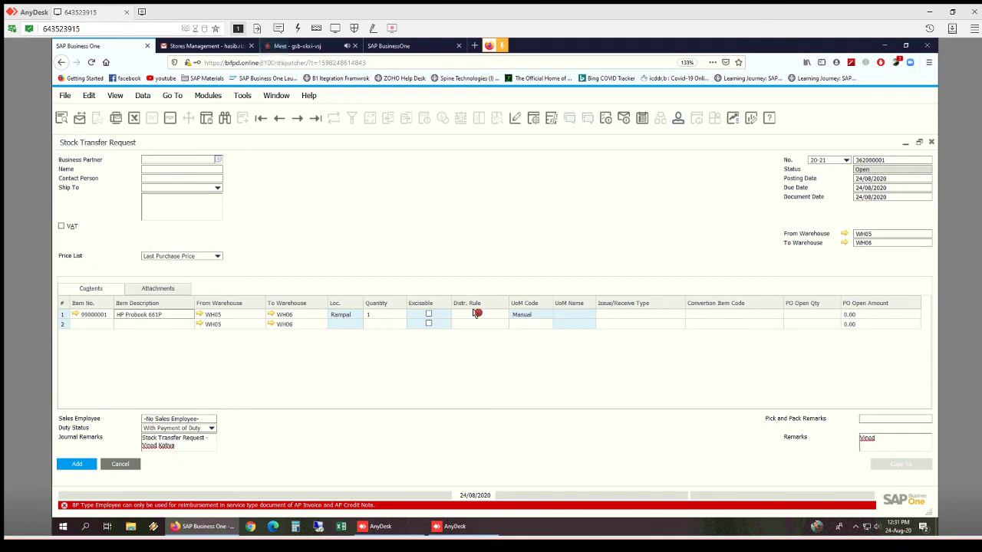
pyautogui.press('Tab')
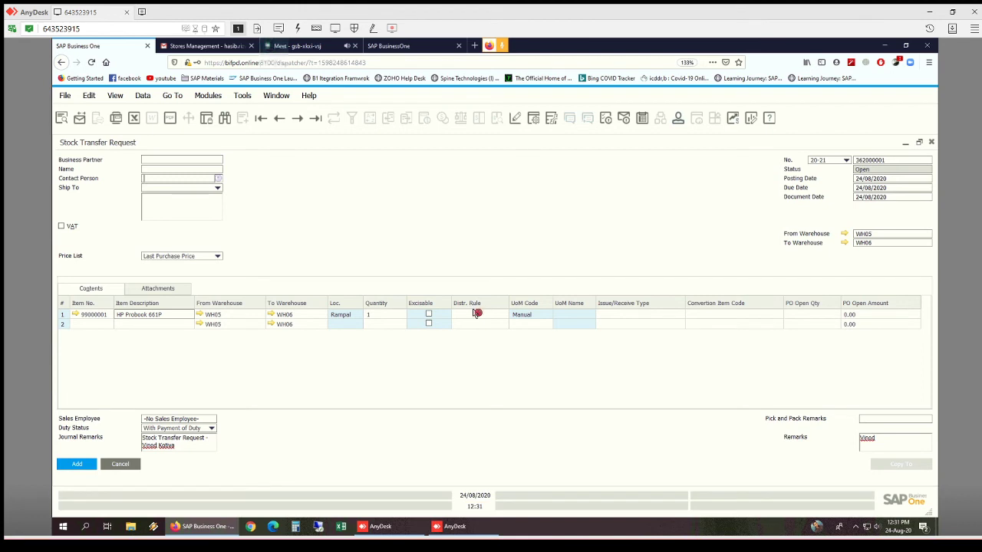
pyautogui.hotkey('shift', 'Tab')
pyautogui.click(474, 314)
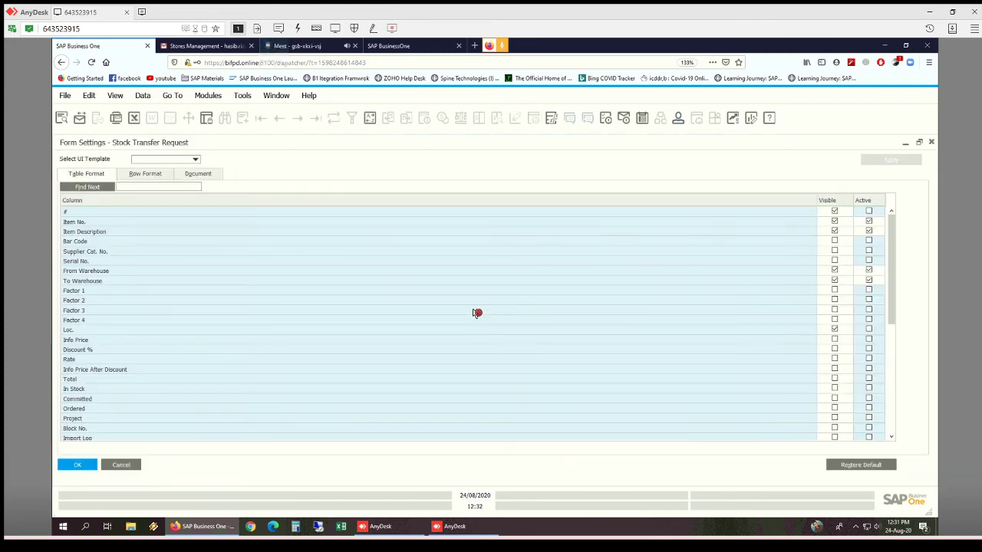
pyautogui.scroll(-3, 477, 313)
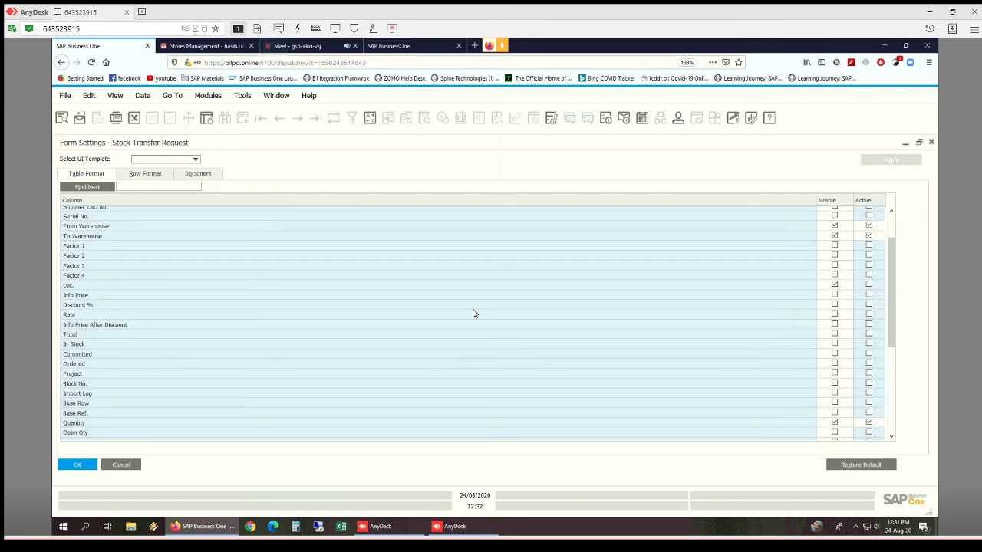
pyautogui.scroll(-10, 473, 313)
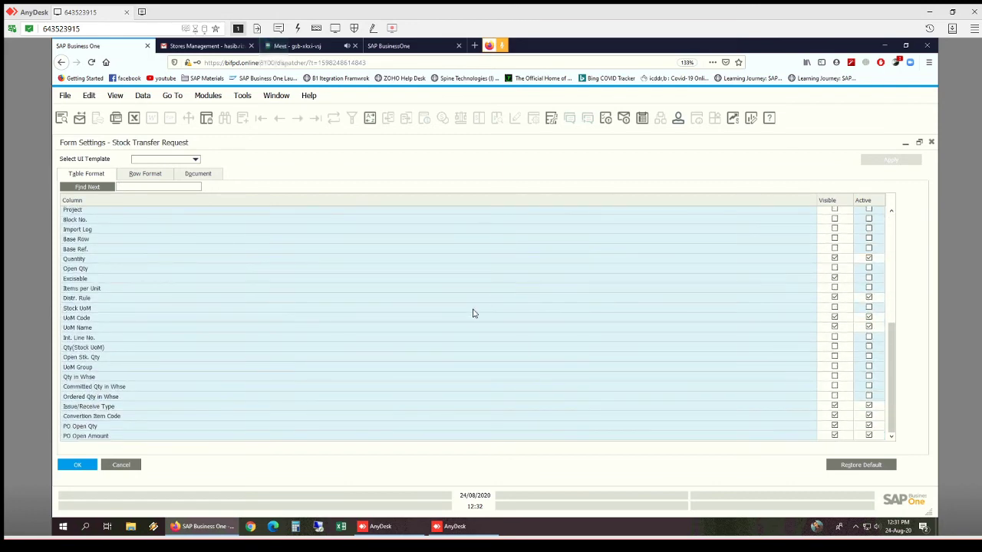
pyautogui.click(476, 313)
pyautogui.scroll(8, 477, 313)
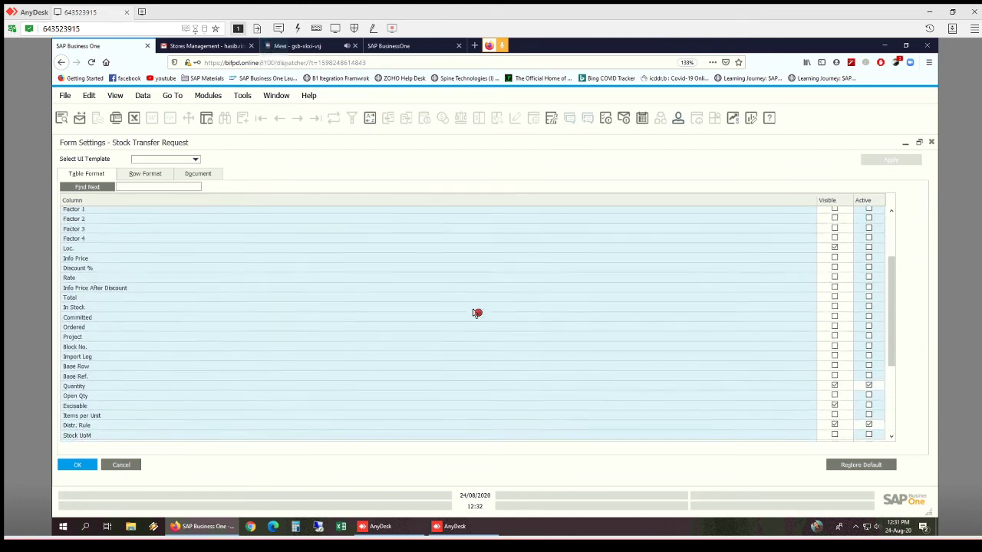
pyautogui.scroll(3, 476, 313)
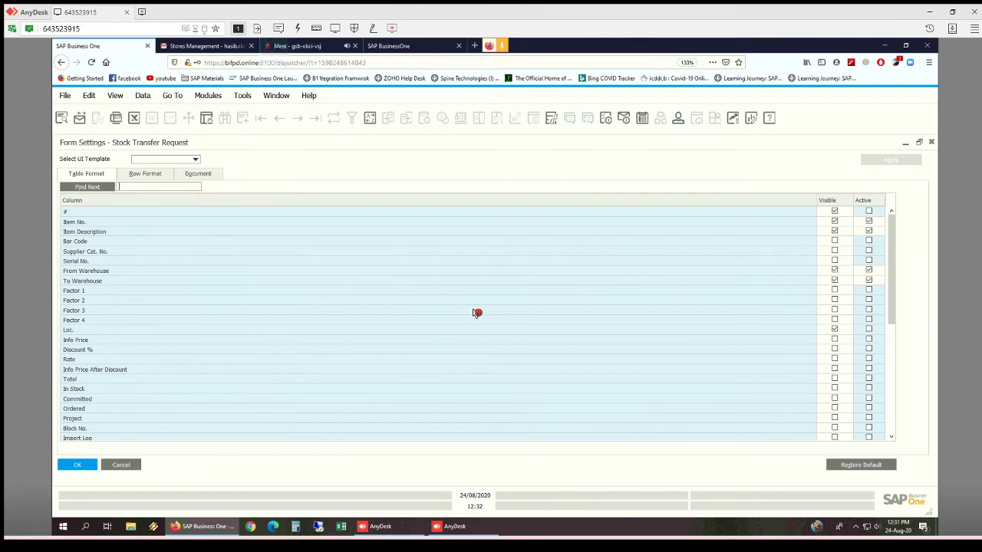
pyautogui.scroll(-4, 475, 313)
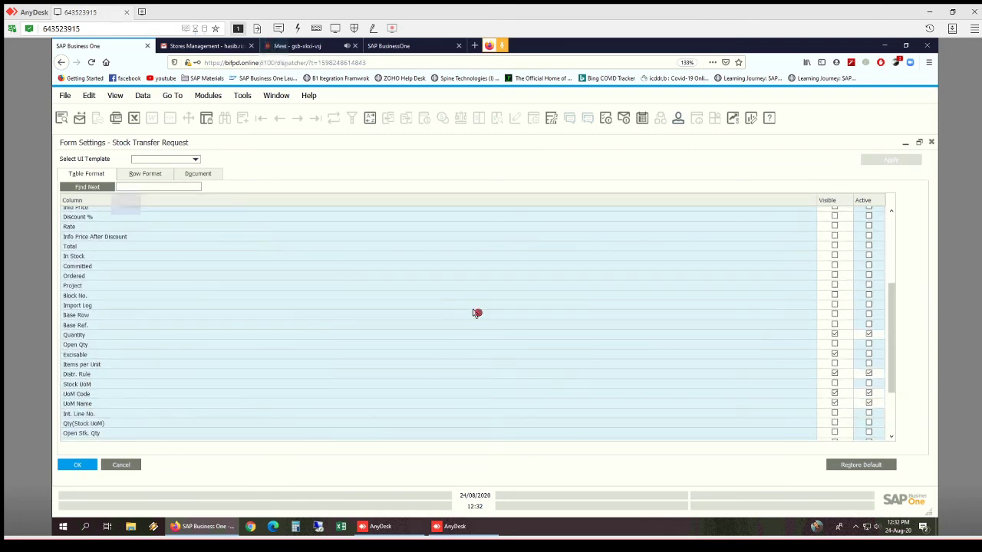
pyautogui.scroll(-3, 475, 313)
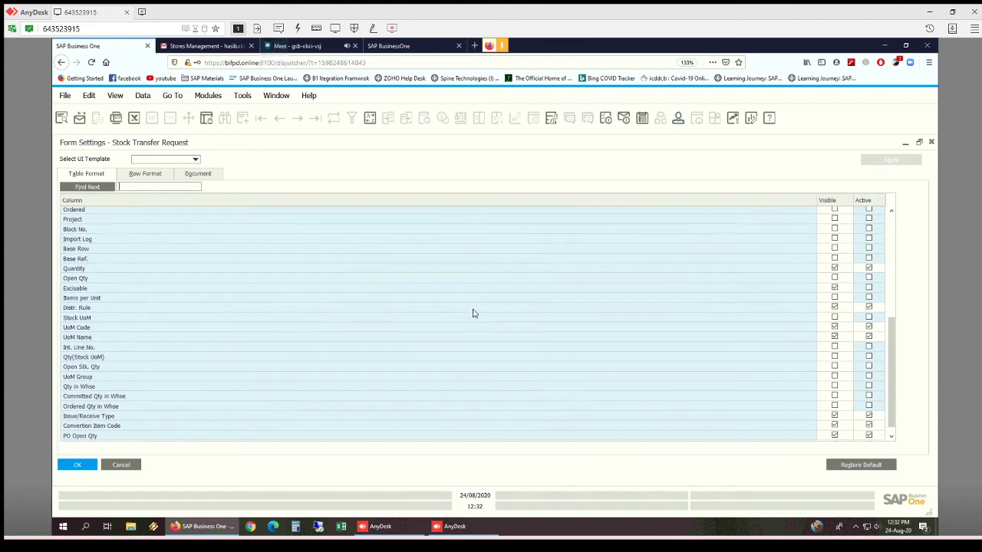
pyautogui.scroll(-1, 473, 312)
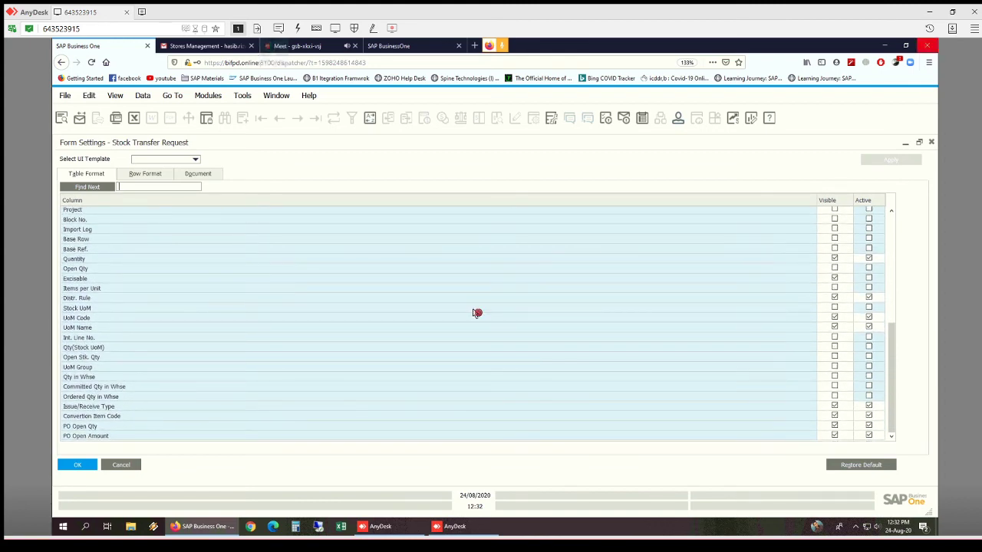
pyautogui.press('Escape')
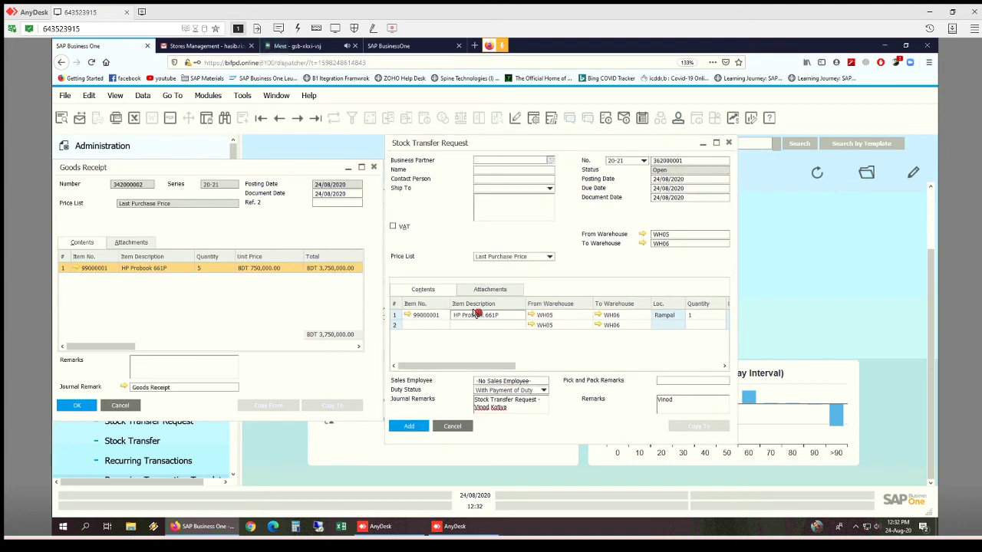
# - Add stock transfer request 362000001, then close the goods receipt and request windows
pyautogui.hscroll(3, 476, 314)
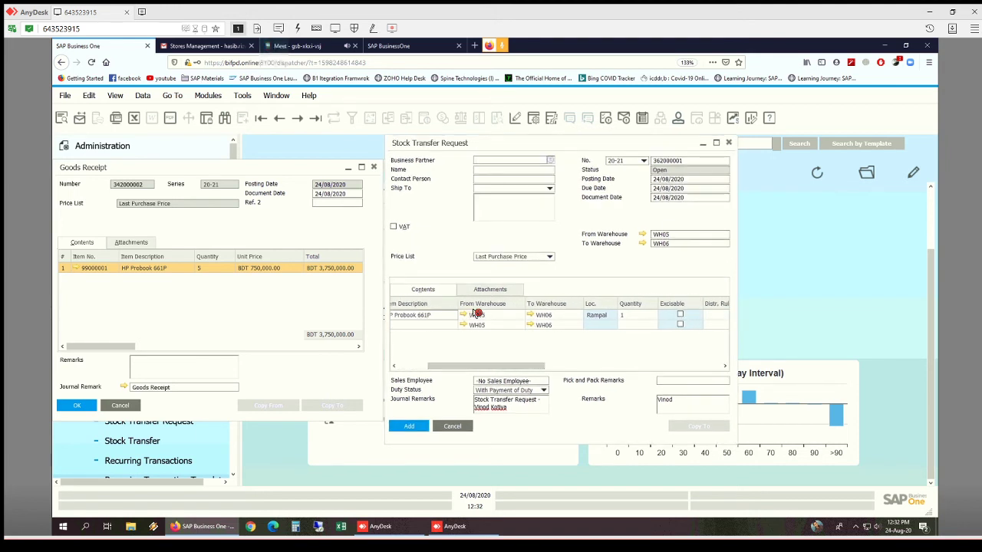
pyautogui.hscroll(2, 476, 314)
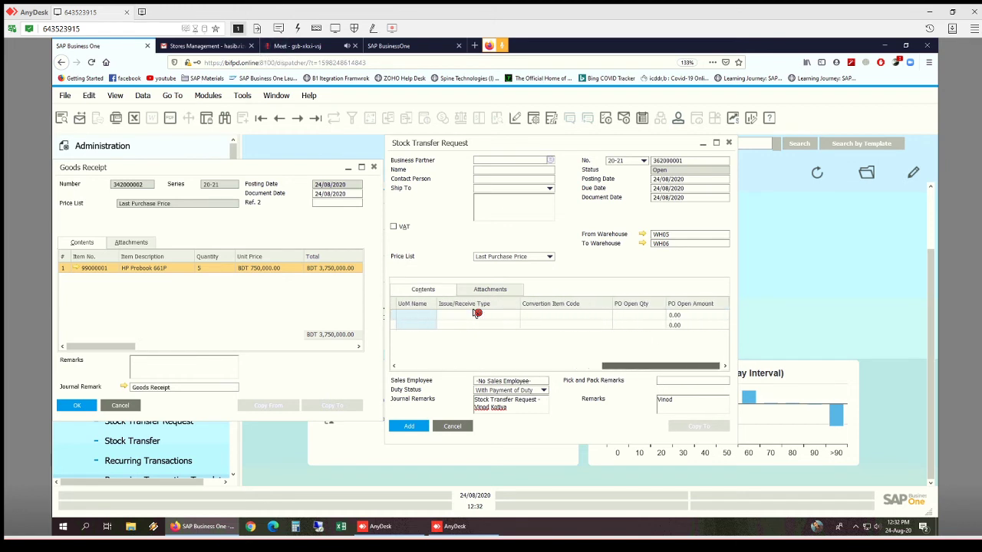
pyautogui.hscroll(-5, 477, 314)
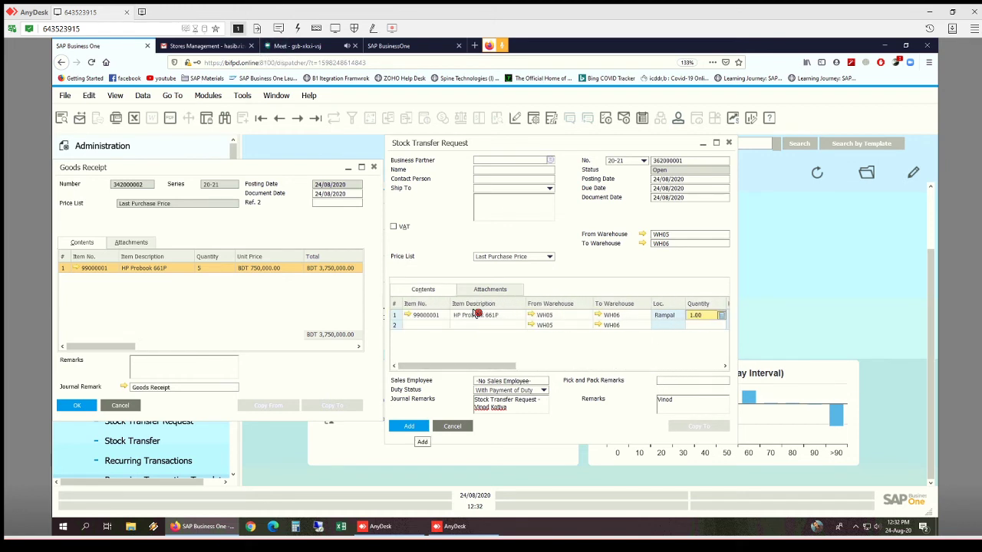
pyautogui.press('Return')
pyautogui.click(476, 314)
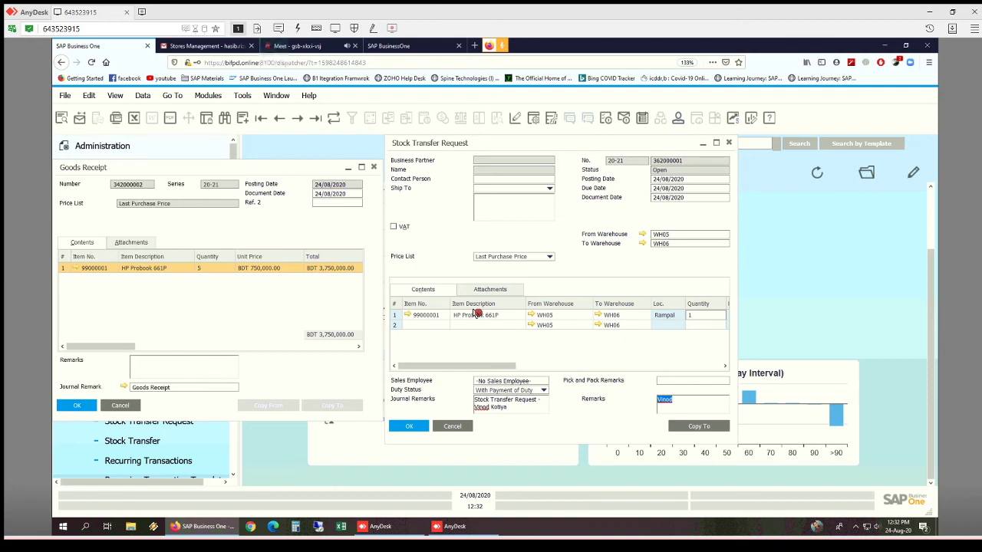
pyautogui.click(474, 314)
pyautogui.press('Escape')
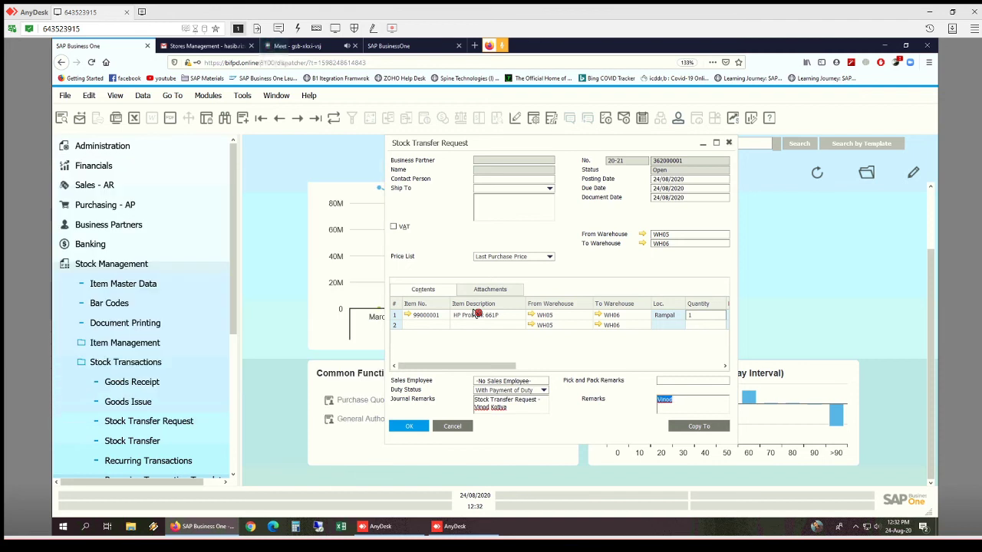
pyautogui.press('Escape')
pyautogui.scroll(-1, 130, 401)
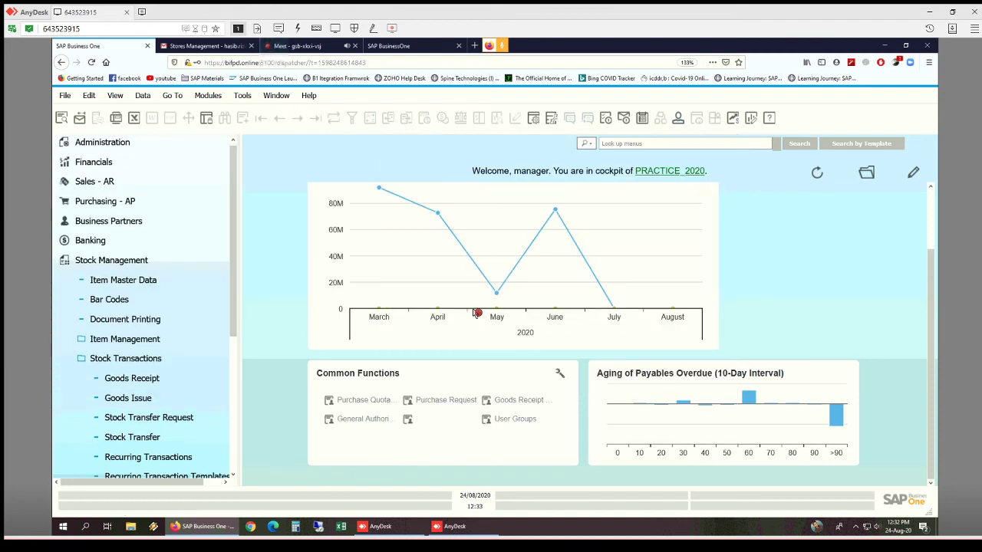
# - Copy saved stock transfer request 362000001 into a new stock transfer
pyautogui.scroll(-2, 132, 388)
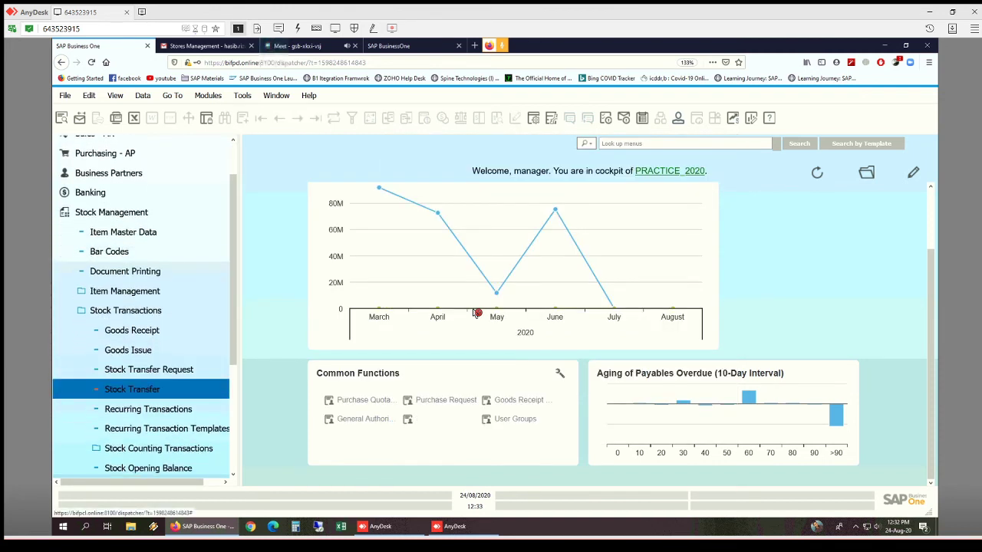
pyautogui.click(559, 437)
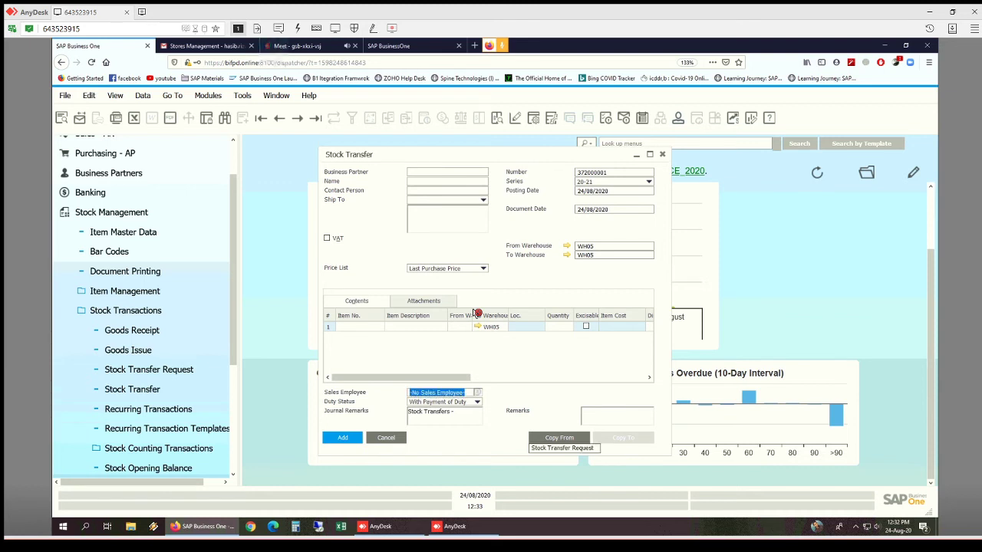
pyautogui.press('Escape')
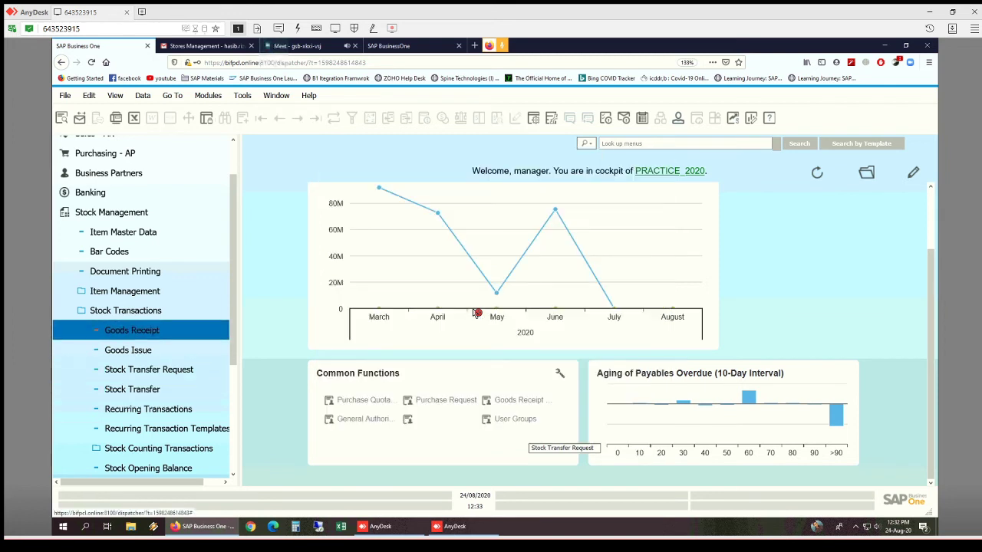
pyautogui.press('Return')
pyautogui.press('Down')
pyautogui.press('Escape')
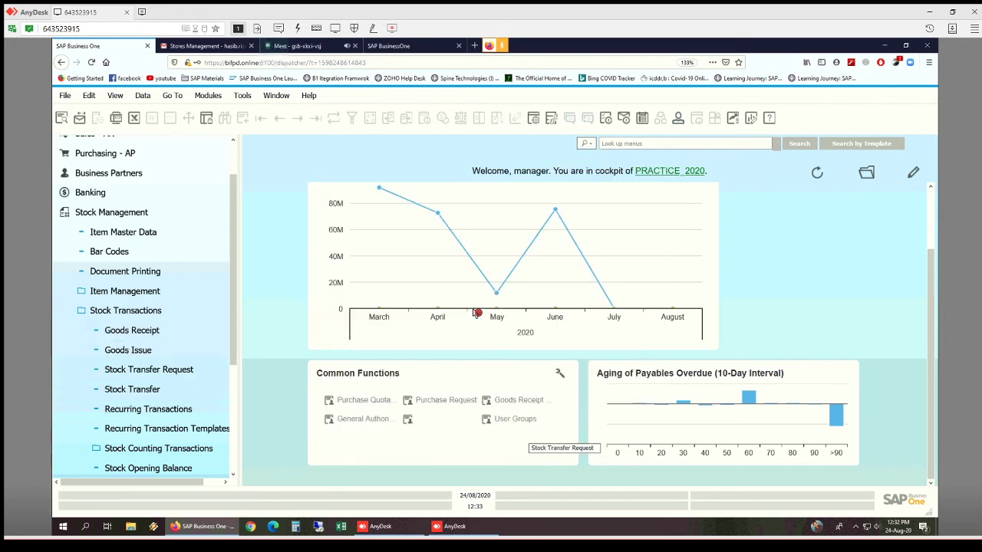
pyautogui.press('Down')
pyautogui.press('Return')
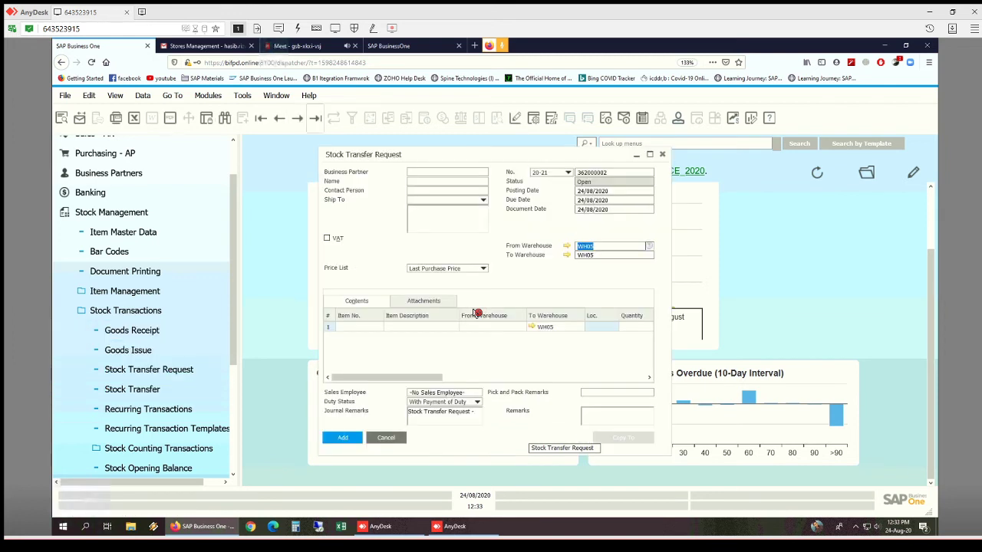
pyautogui.press('pageup')
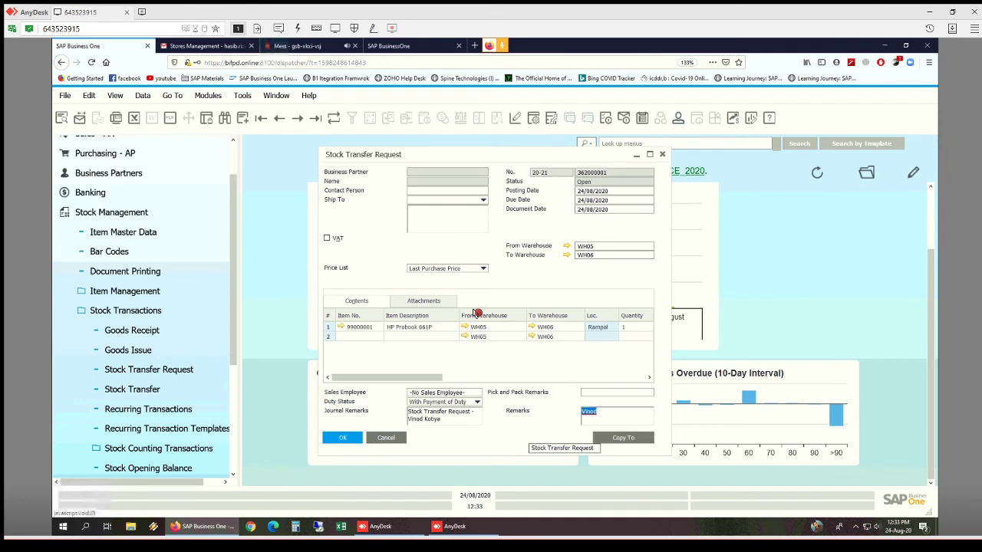
pyautogui.press('Return')
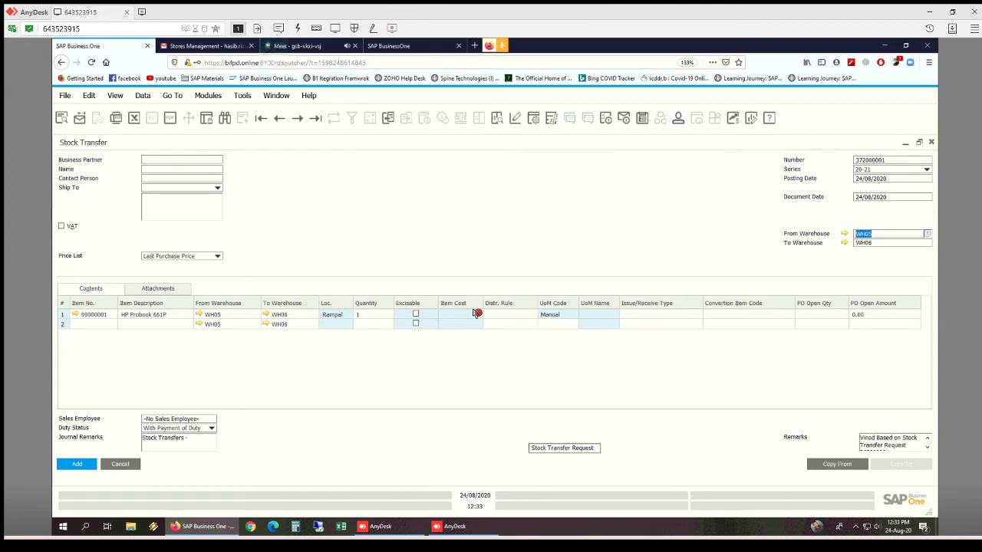
# - Assign serial BIFPCL-02 and add the transfer, then return to document 372000001
pyautogui.press('Tab')
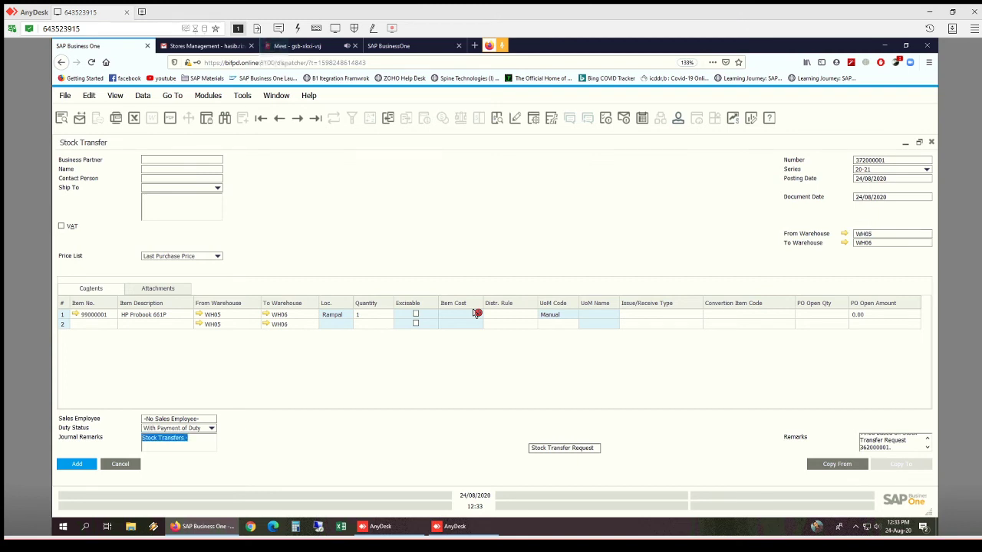
pyautogui.press('Return')
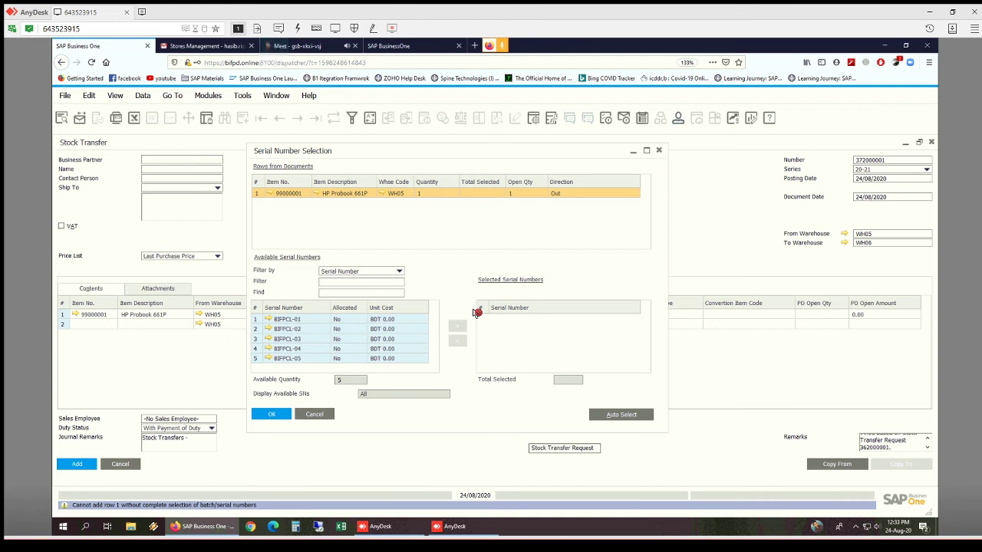
pyautogui.click(287, 328)
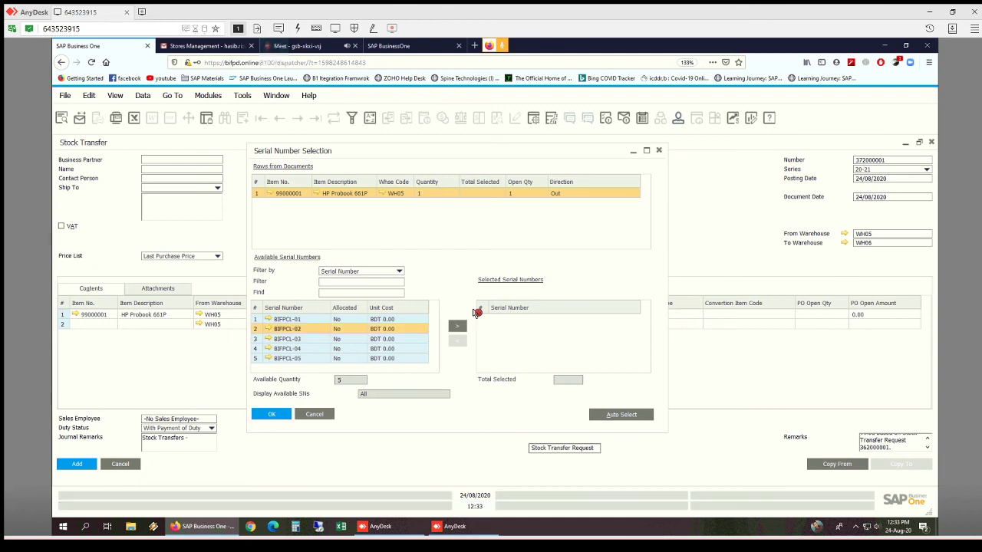
pyautogui.click(457, 326)
pyautogui.press('Return')
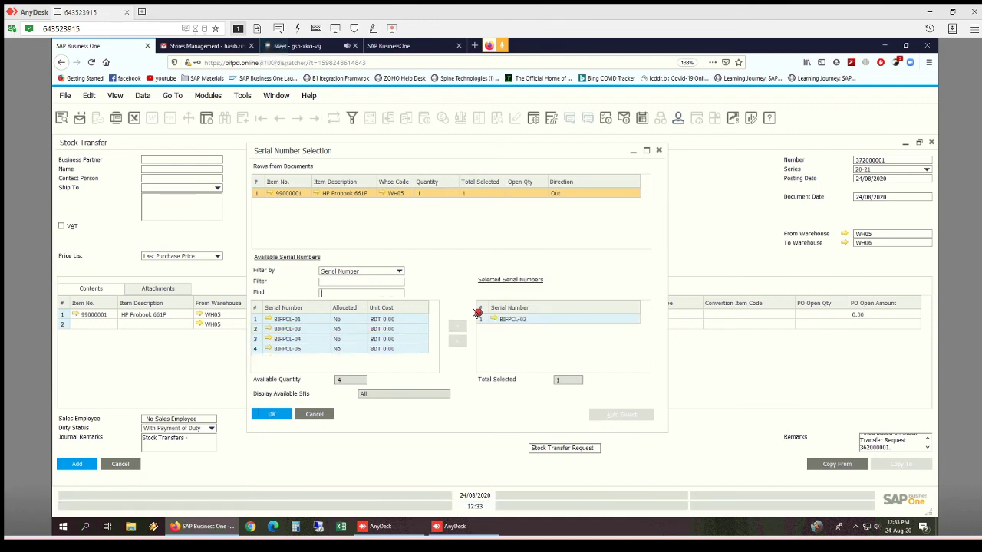
pyautogui.press('Return')
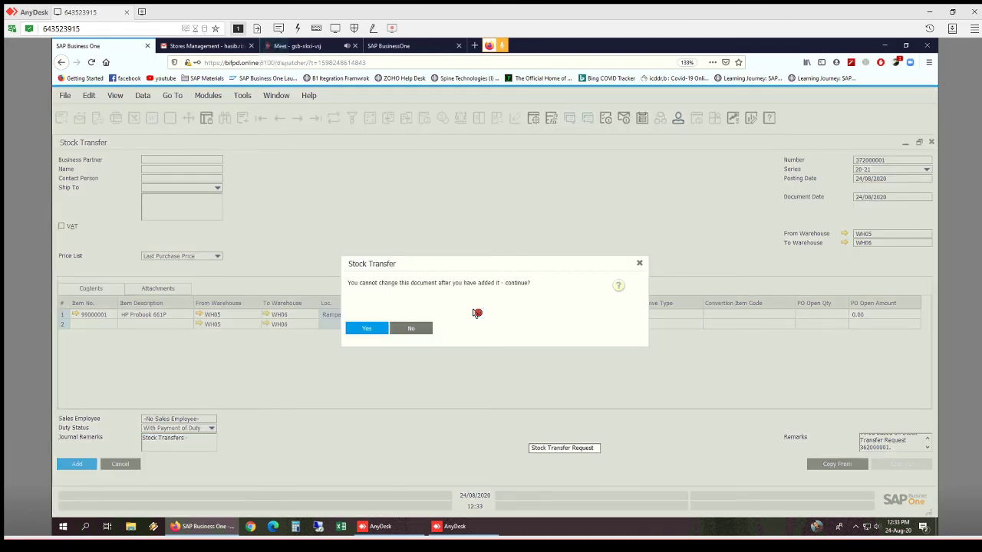
pyautogui.press('Return')
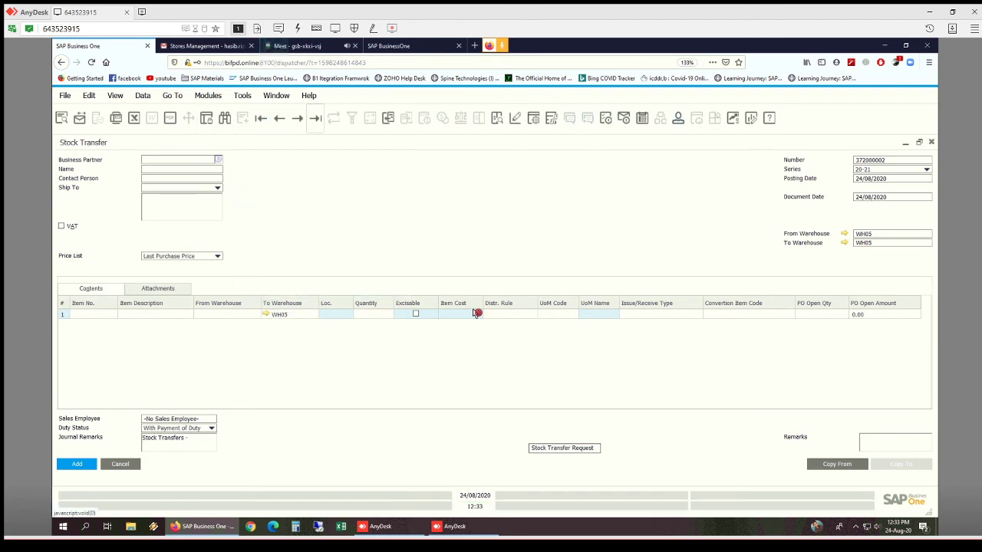
pyautogui.press('pageup')
# - Check BIFPCL-02's serial transactions report, then close the report, transfer and request windows
pyautogui.rightClick(477, 313)
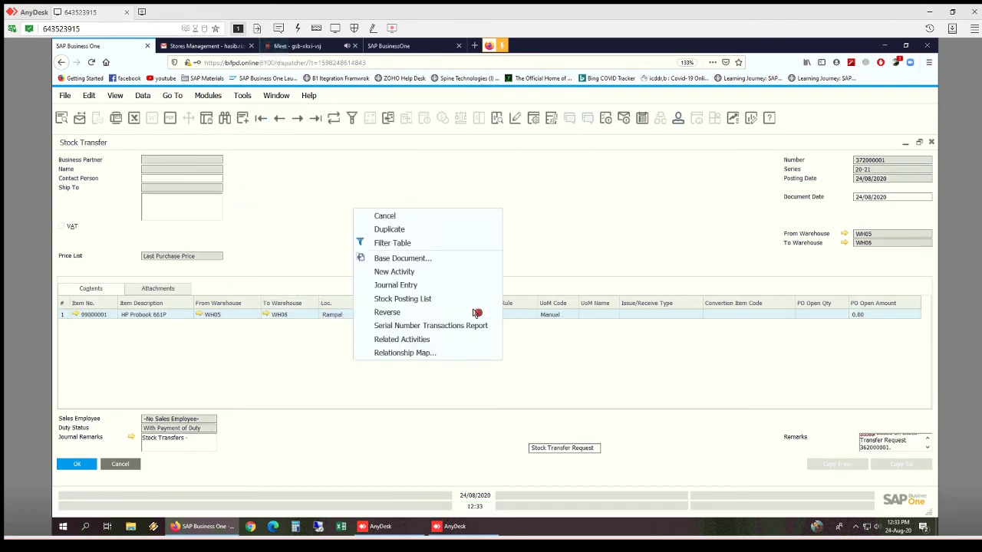
pyautogui.press('Escape')
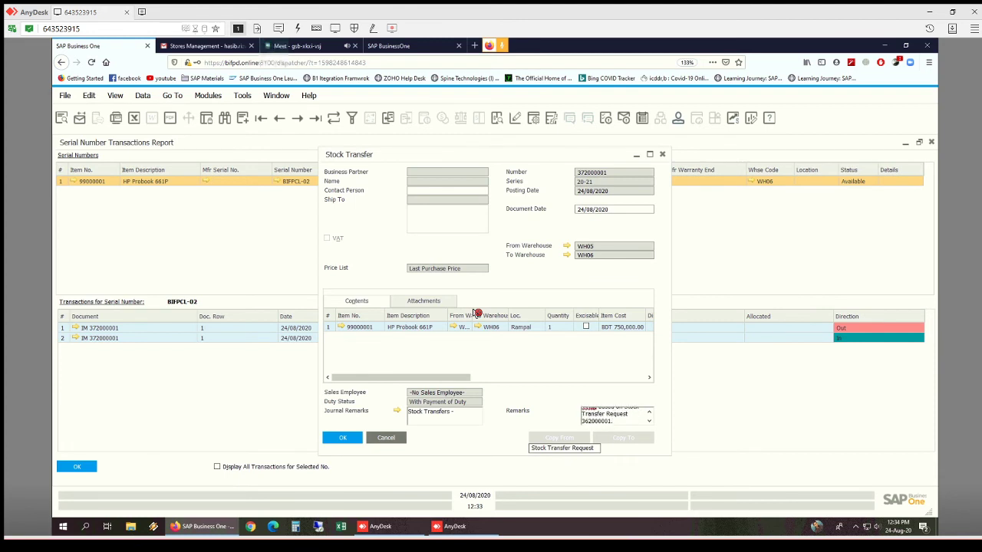
pyautogui.press('Escape')
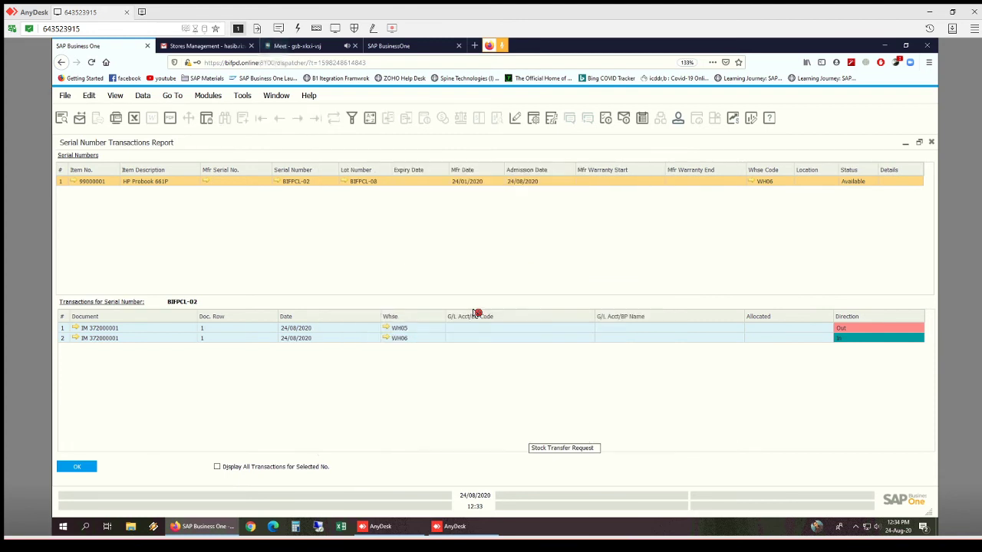
pyautogui.press('Escape')
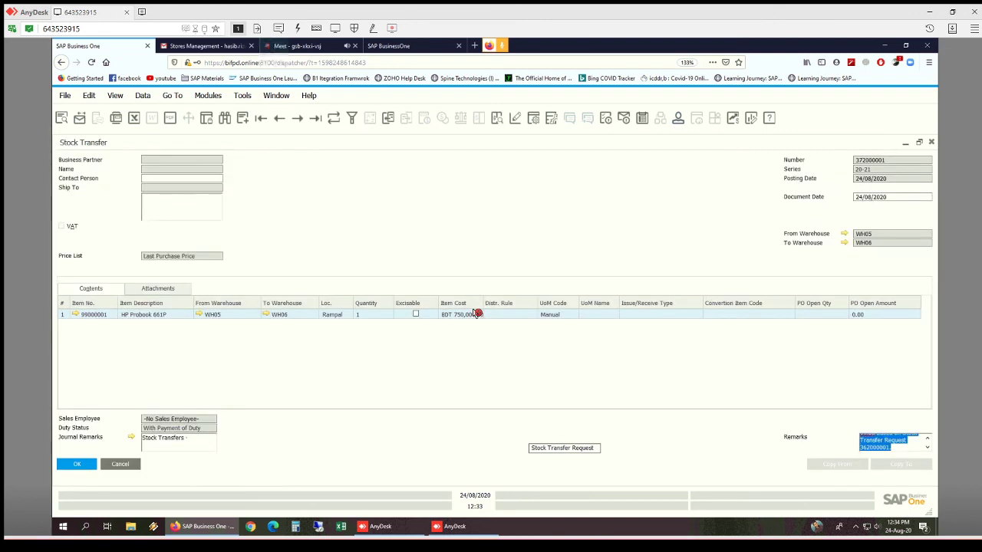
pyautogui.press('Escape')
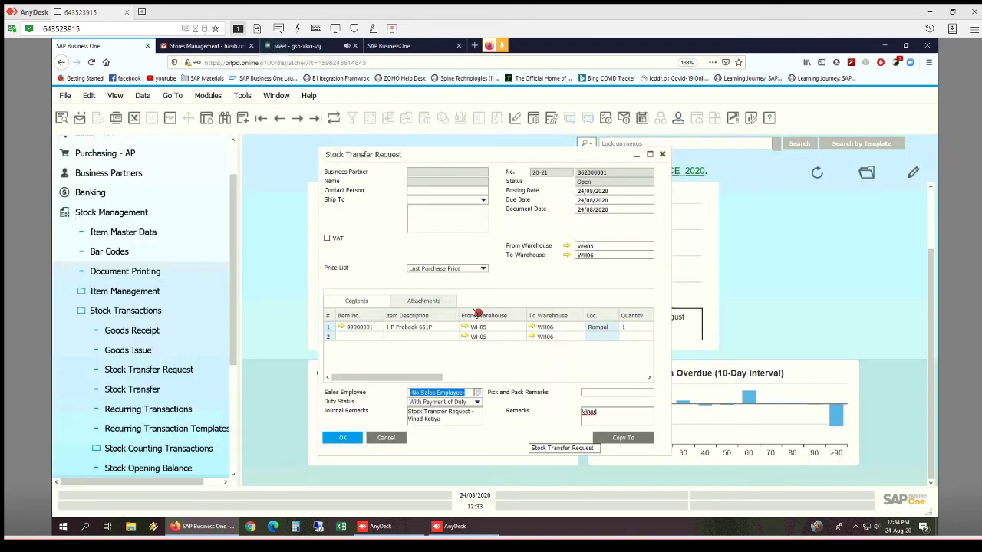
pyautogui.press('Escape')
pyautogui.press('Up')
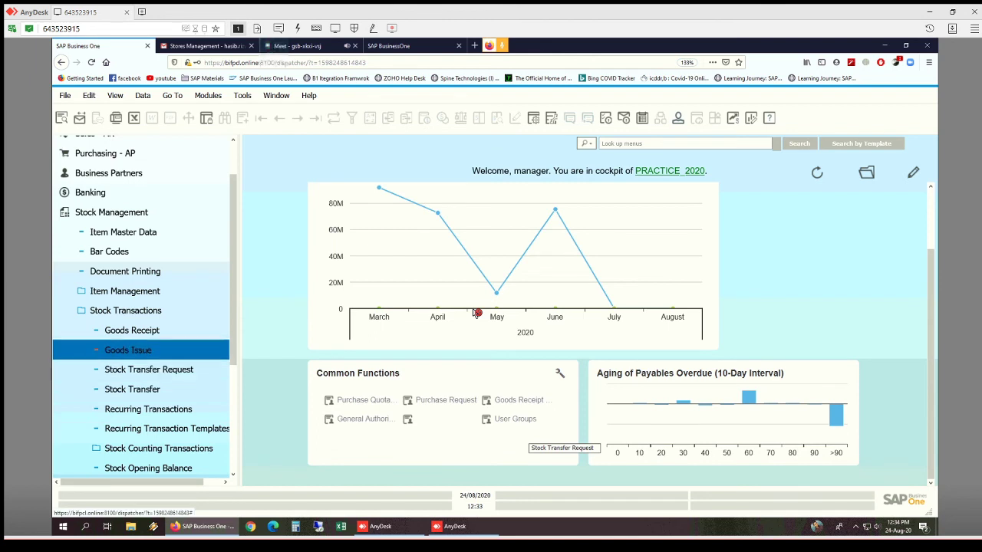
# - Open goods issue 352000001 with the employee's reference and name, add item 99000001, and clear warehouse WH05
pyautogui.press('Return')
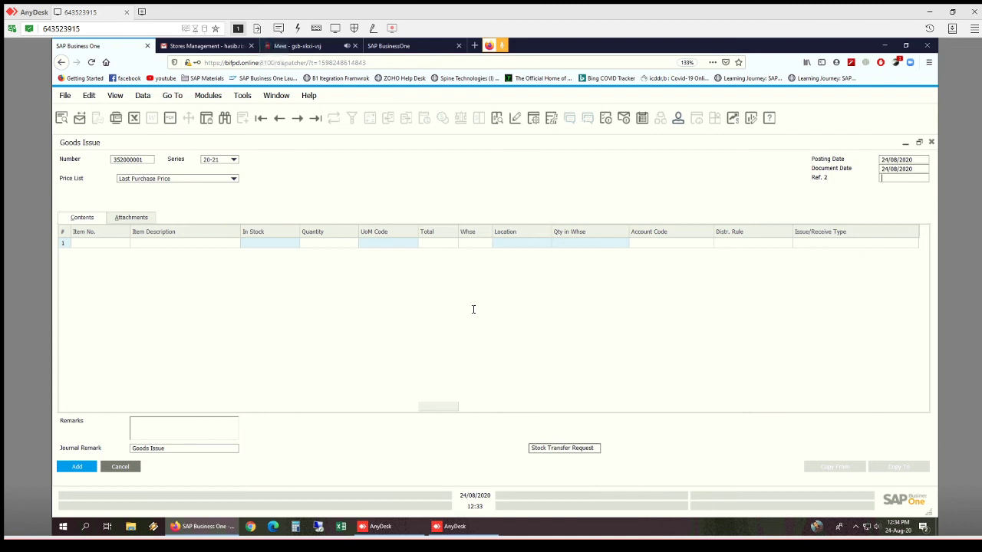
pyautogui.hotkey('shift', 'Tab')
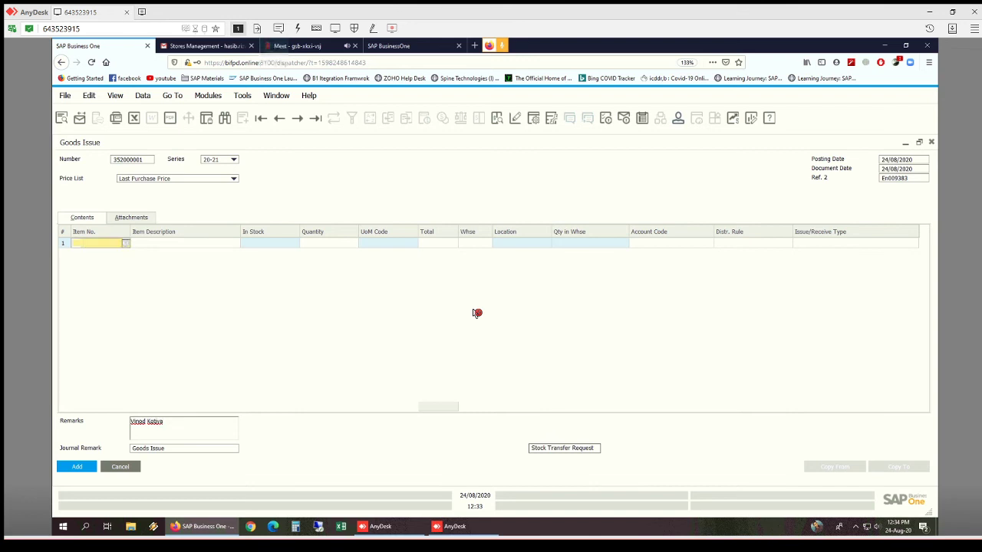
pyautogui.press('Tab')
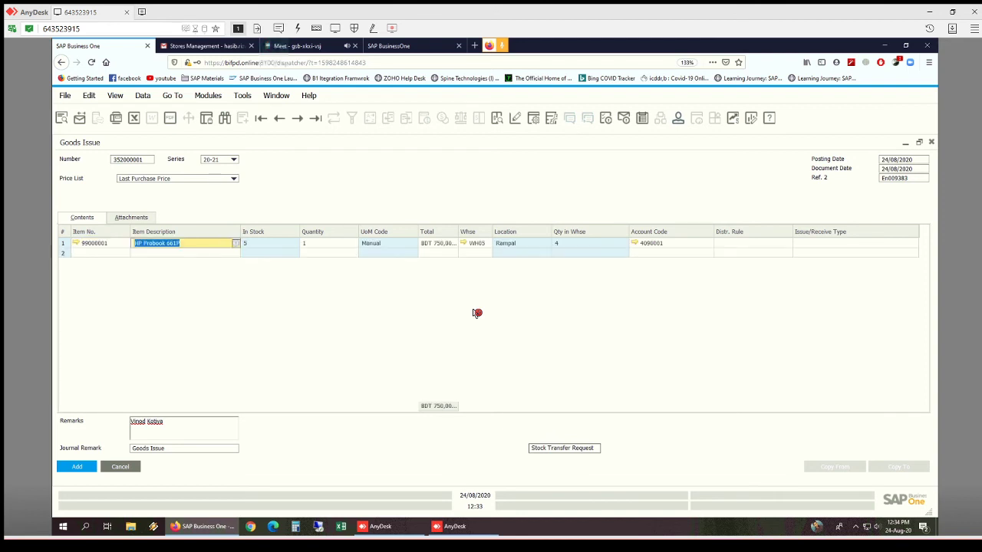
pyautogui.press('Tab')
pyautogui.press('Tab')
pyautogui.press('Tab')
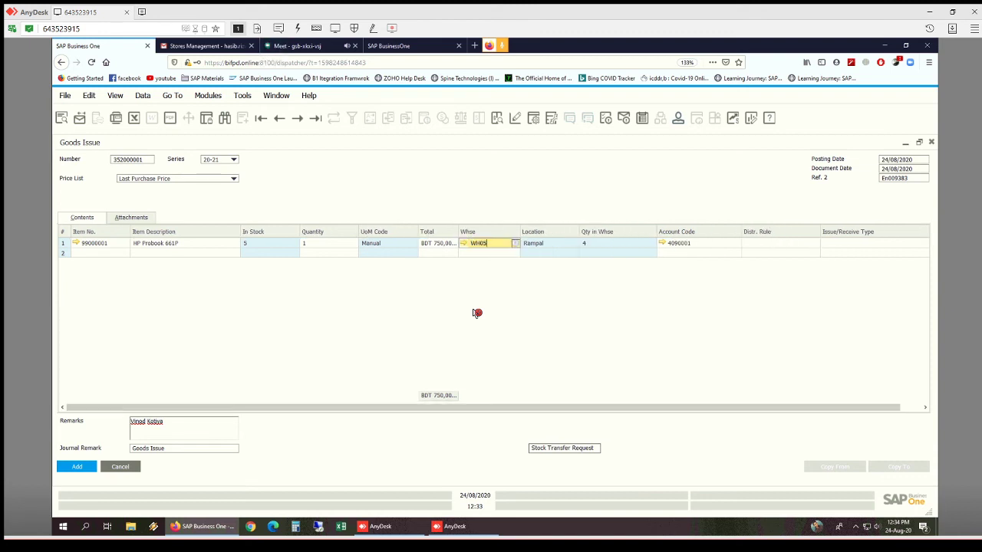
pyautogui.hotkey('ctrl', 'a')
pyautogui.press('BackSpace')
# - Set the goods issue line to warehouse WH06 and distribution rule 10000001 HO- GENERAL
pyautogui.press('Tab')
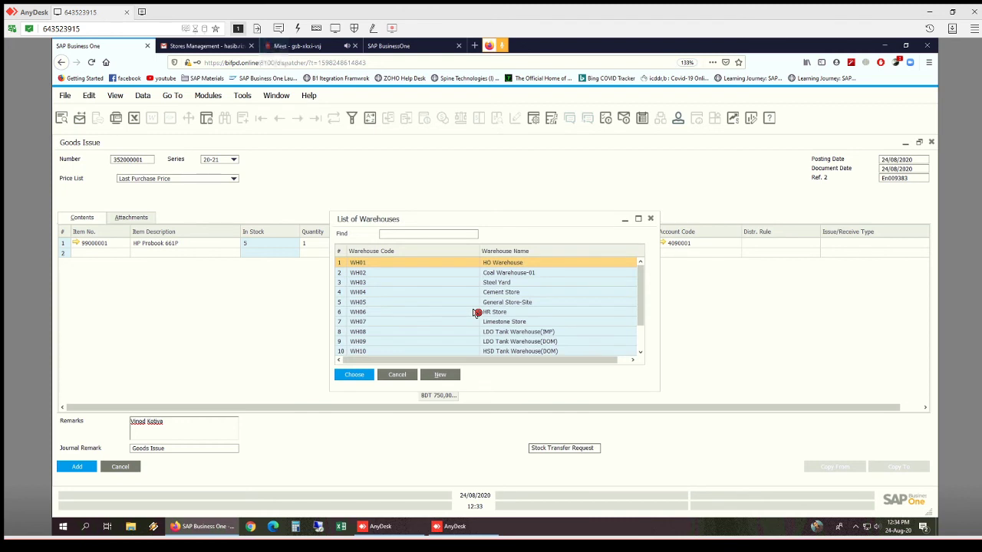
pyautogui.doubleClick(476, 312)
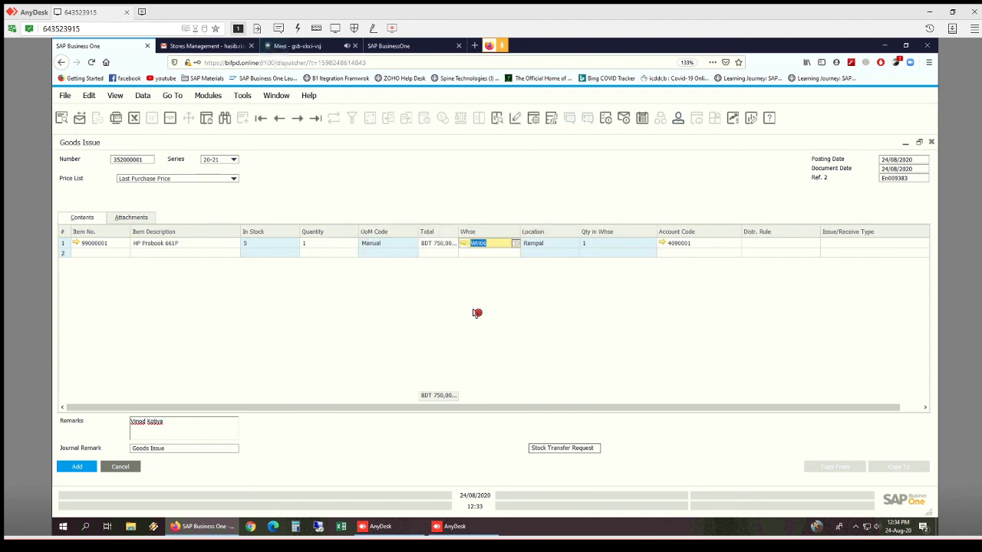
pyautogui.press('Tab')
pyautogui.press('Tab')
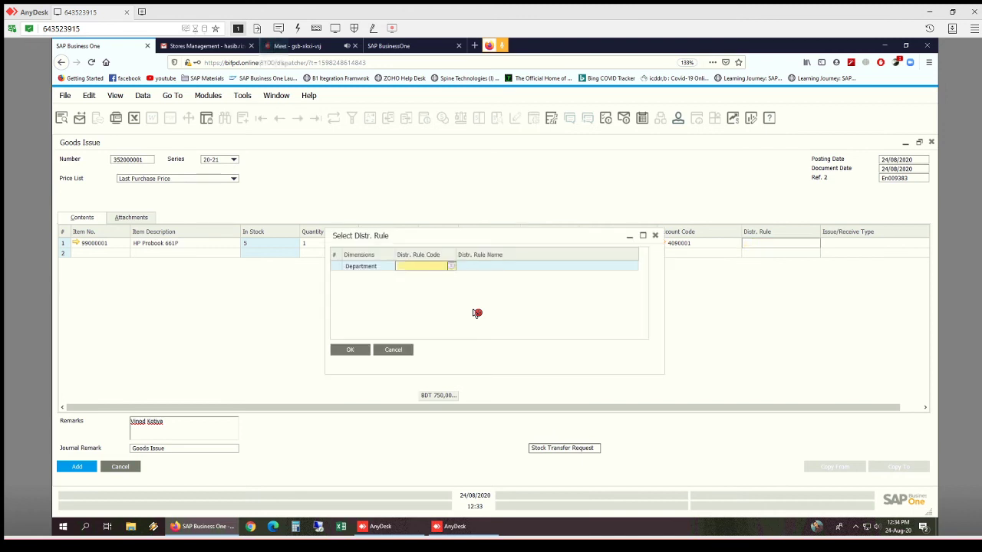
pyautogui.press('Tab')
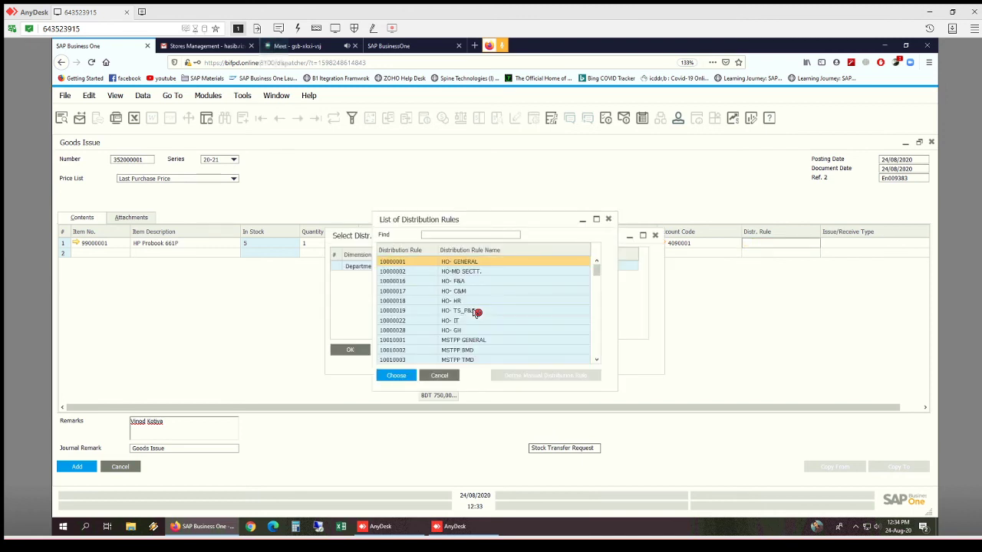
pyautogui.press('Return')
pyautogui.press('Return')
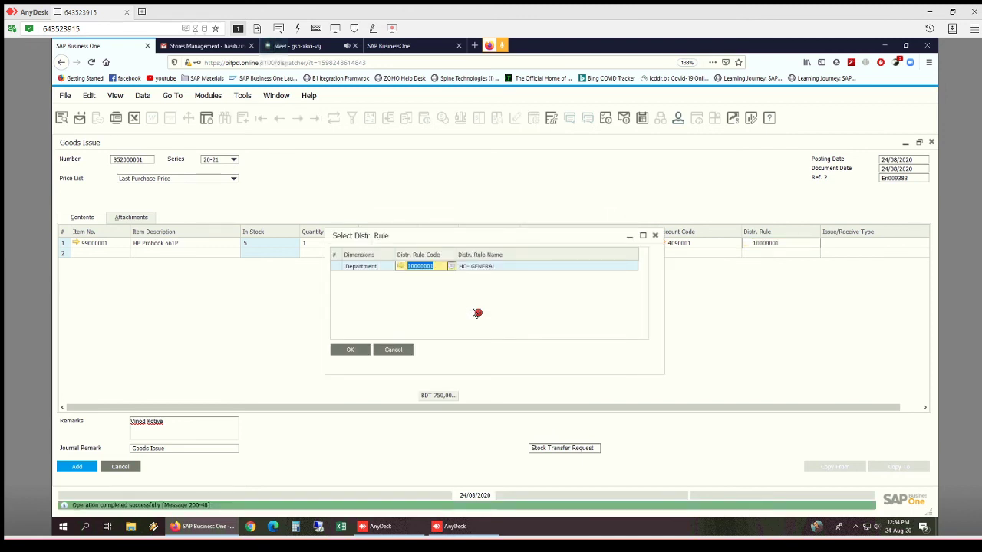
pyautogui.press('Return')
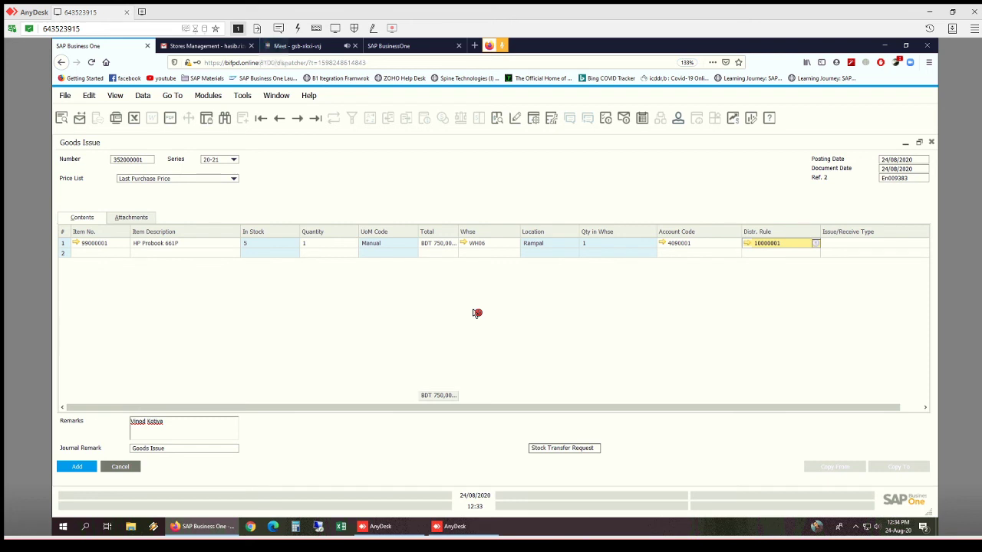
# - Select serial BIFPCL-02 for the line and confirm adding the goods issue
pyautogui.press('Return')
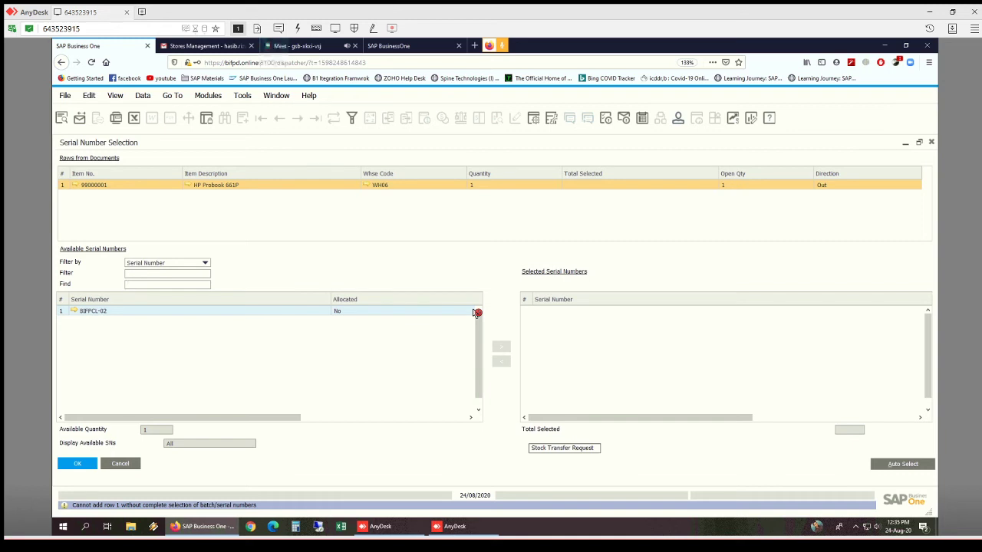
pyautogui.click(476, 311)
pyautogui.doubleClick(475, 312)
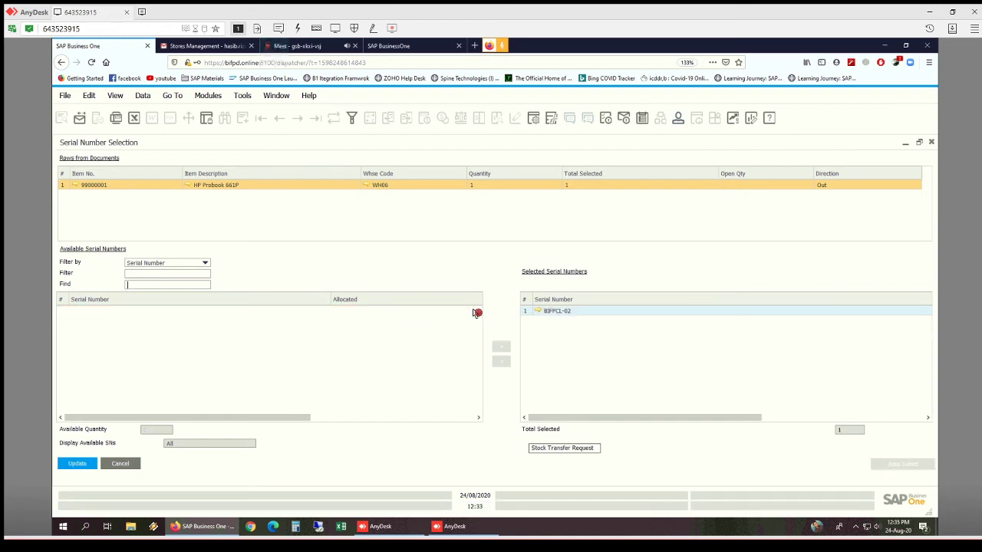
pyautogui.press('Return')
pyautogui.press('Return')
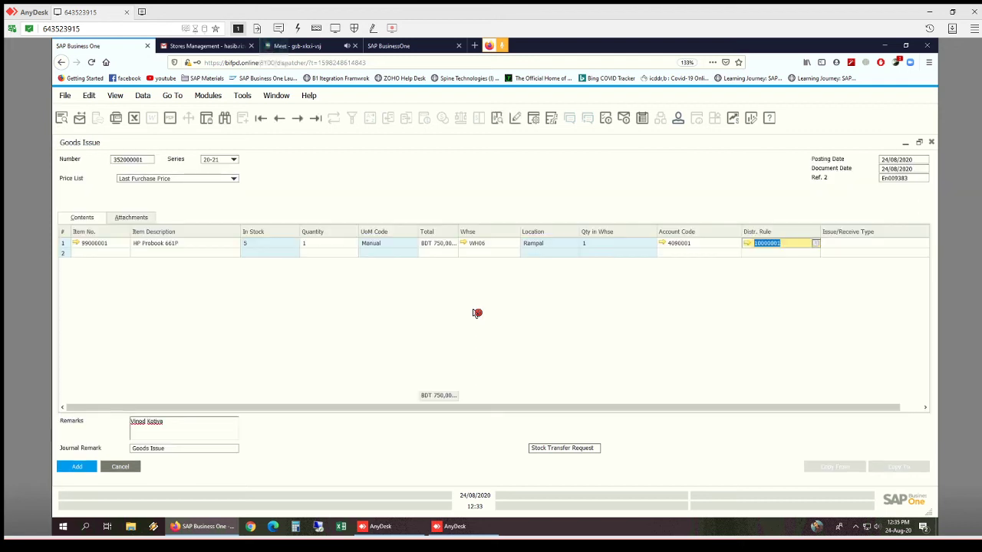
pyautogui.press('Return')
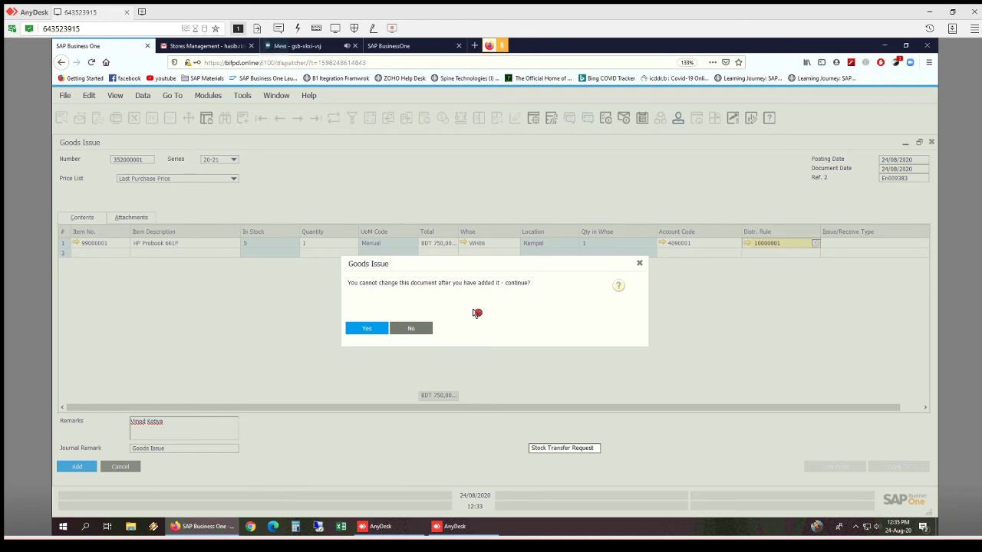
pyautogui.press('Return')
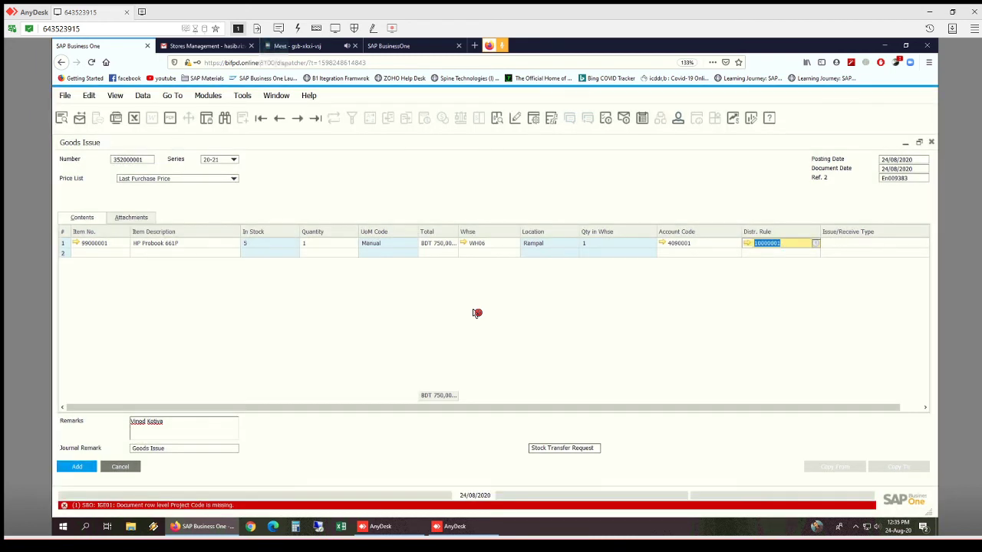
# - Search the Goods Issue form settings for the Project ('pro') field
pyautogui.hotkey('ctrl', 'shift', 's')
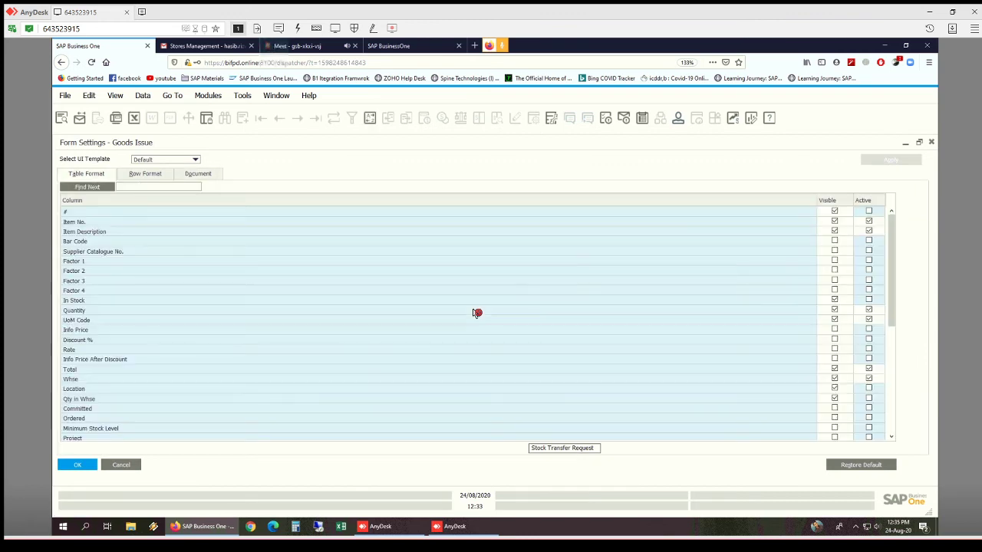
pyautogui.write('pro')
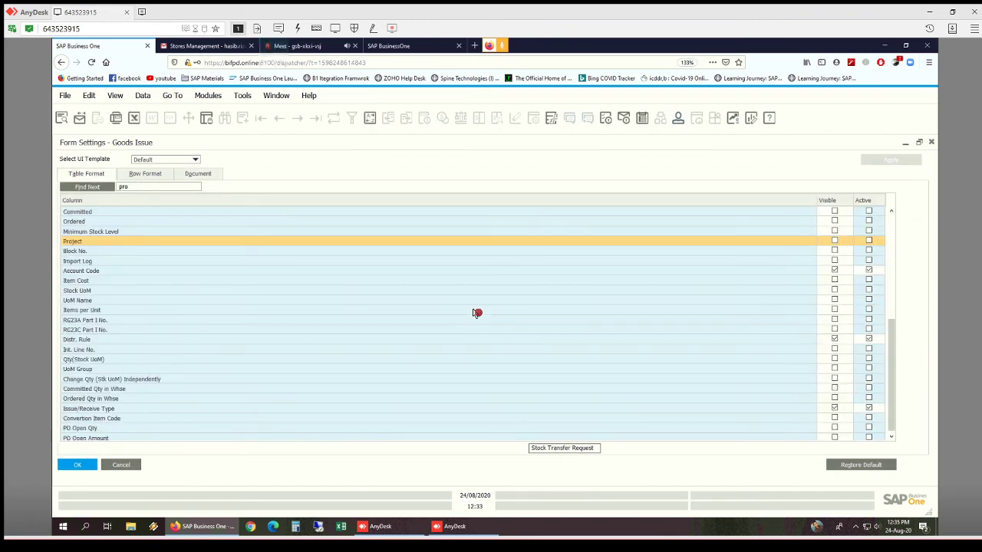
pyautogui.press('Return')
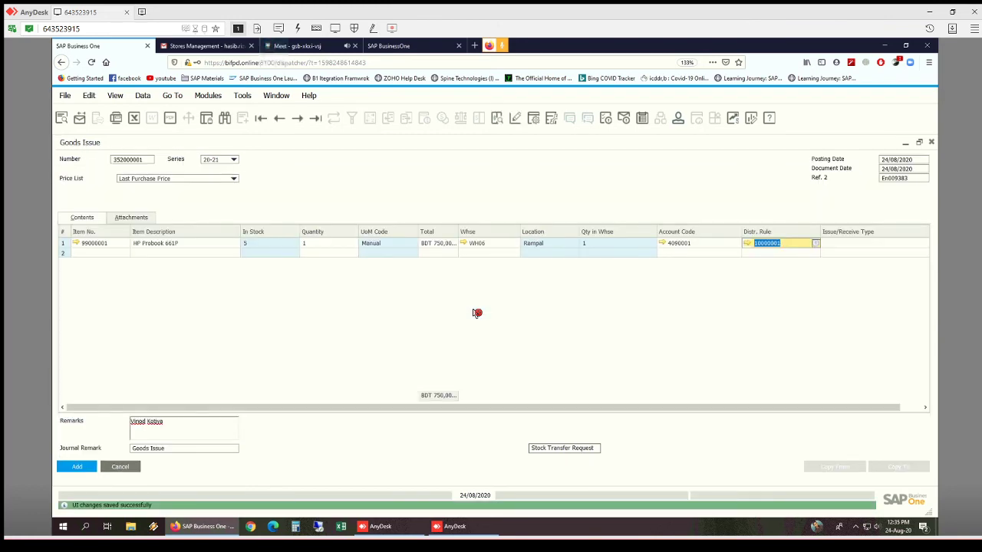
pyautogui.press('Tab')
# - Make MSTPP the default project, apply it to existing rows, and add the Goods Issue
pyautogui.hotkey('ctrl', 'shift', 's')
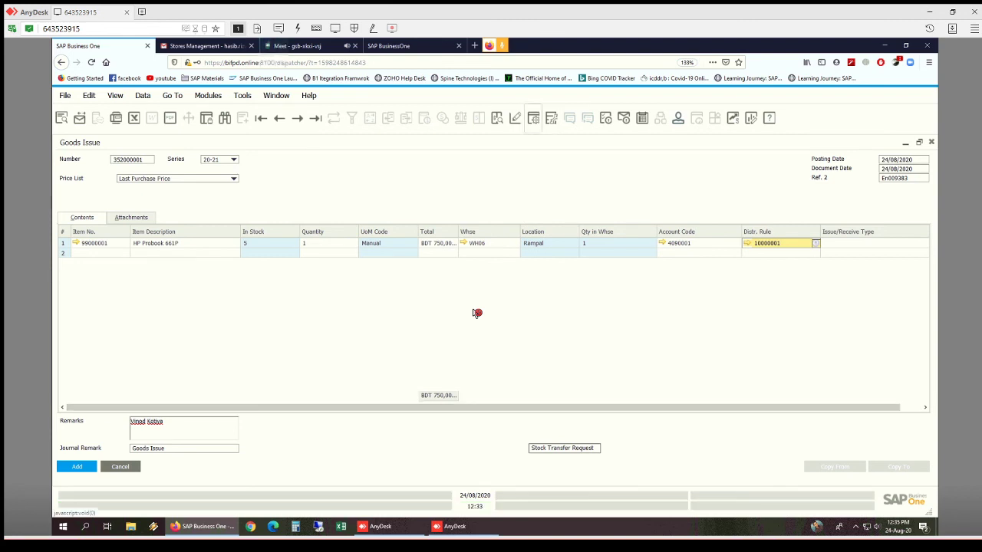
pyautogui.press('Tab')
pyautogui.press('Tab')
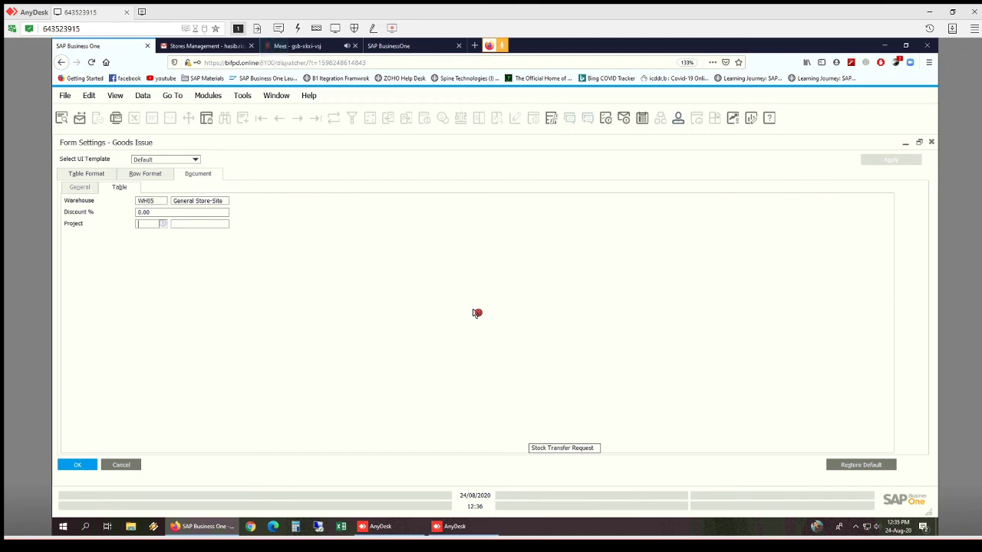
pyautogui.press('Tab')
pyautogui.press('Return')
pyautogui.press('Tab')
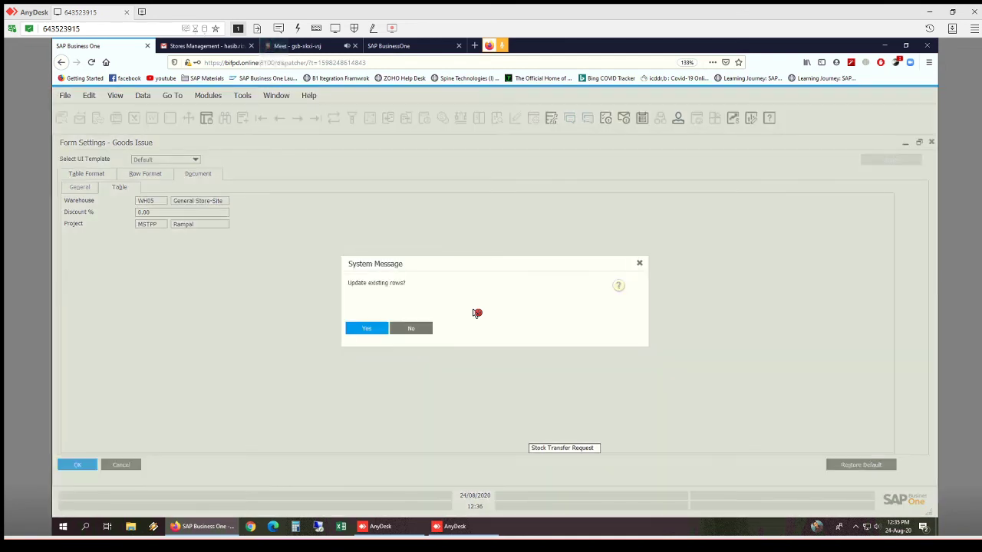
pyautogui.press('Return')
pyautogui.press('Return')
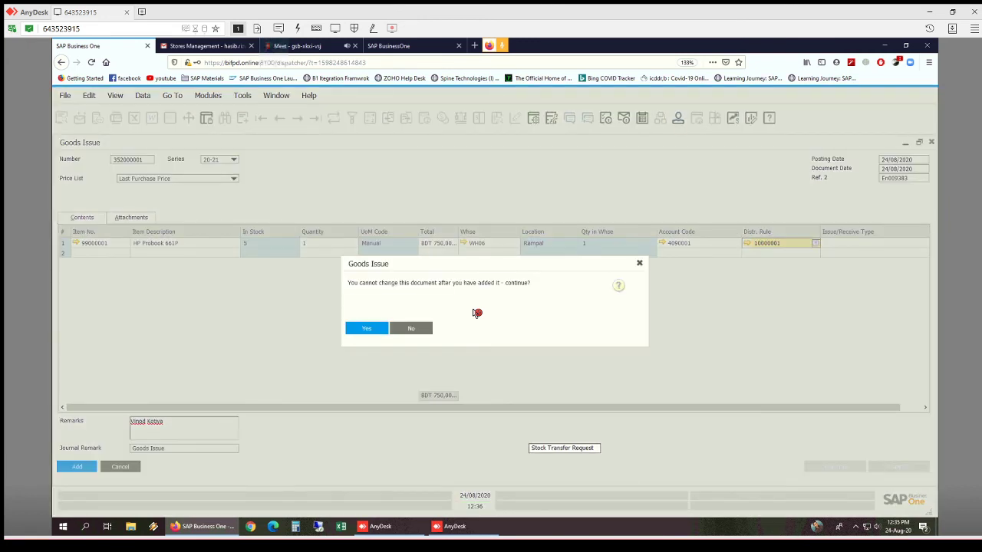
pyautogui.press('Return')
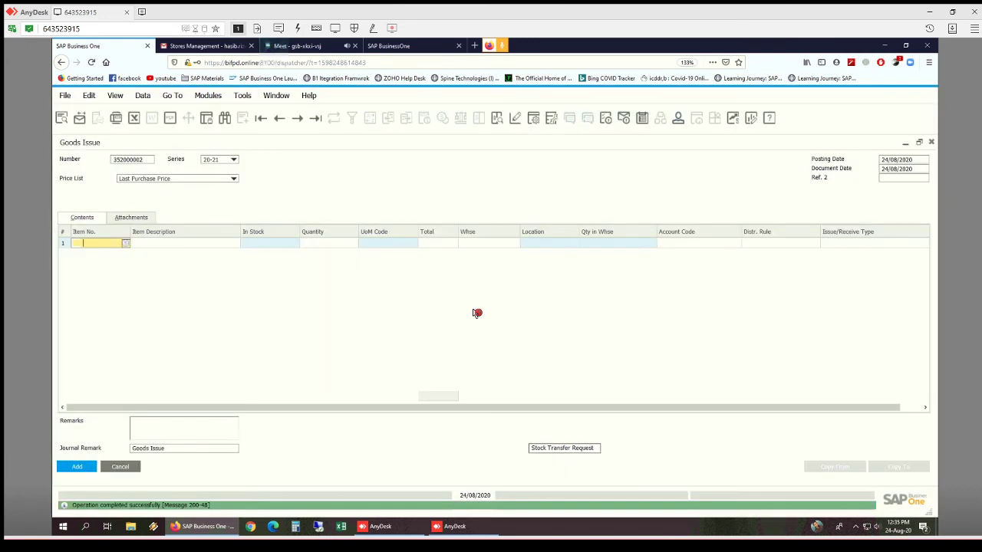
# - View serial BIFPCL-02's transactions for Goods Issue 352000001, then close all forms
pyautogui.click(315, 117)
pyautogui.rightClick(285, 180)
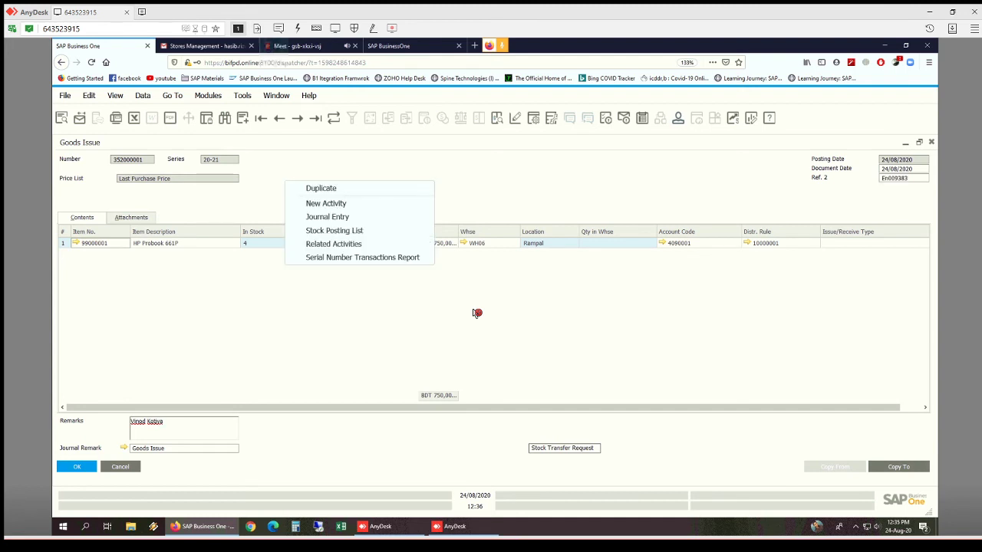
pyautogui.click(476, 313)
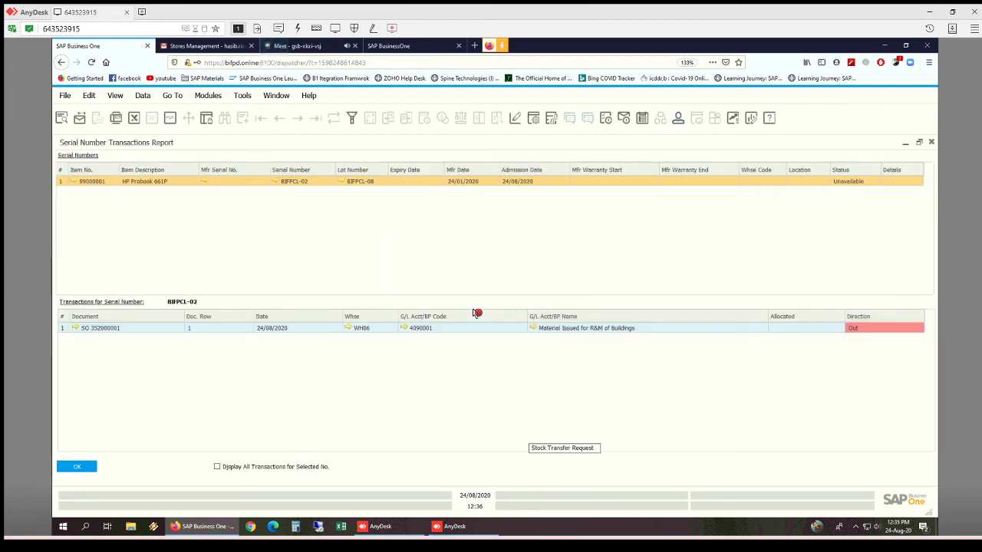
pyautogui.rightClick(289, 182)
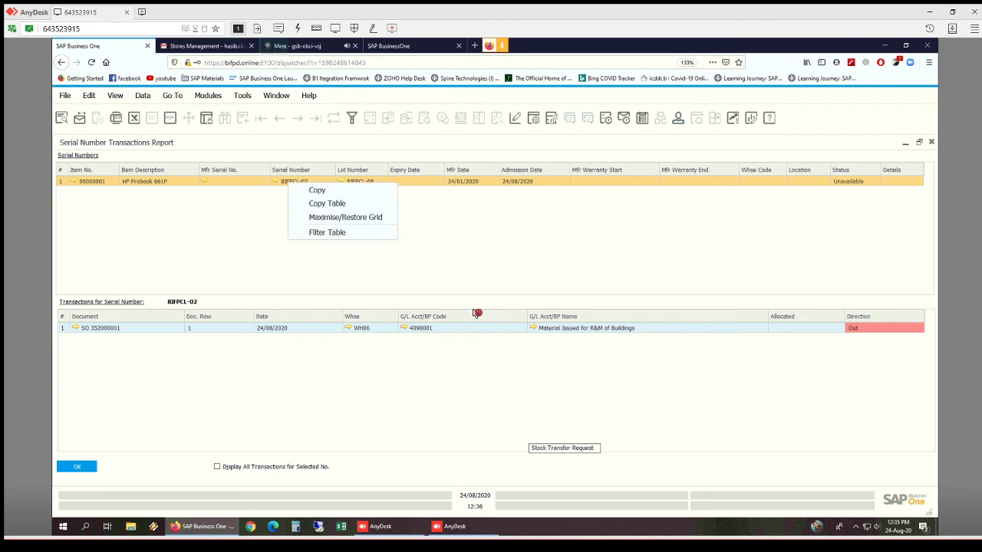
pyautogui.press('Escape')
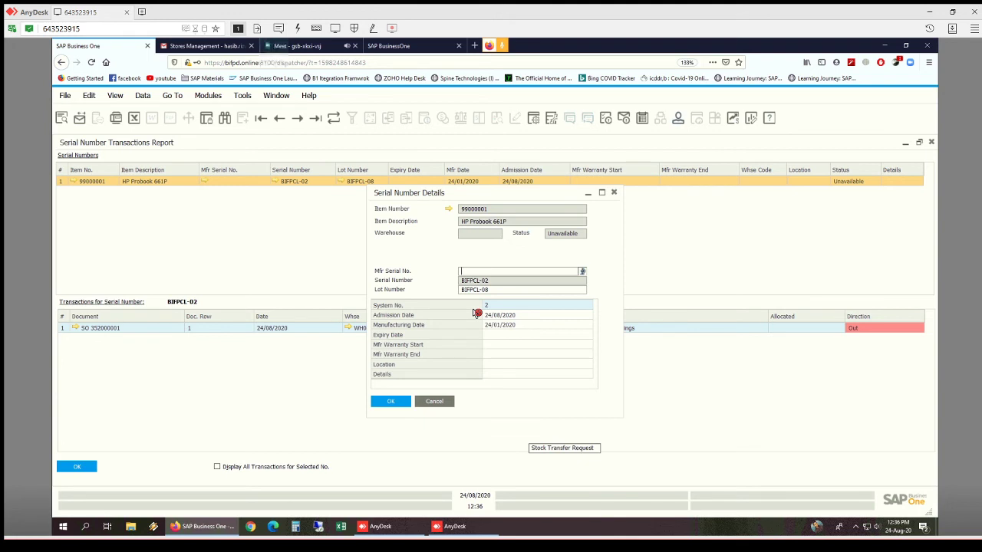
pyautogui.press('Escape')
pyautogui.press('Escape')
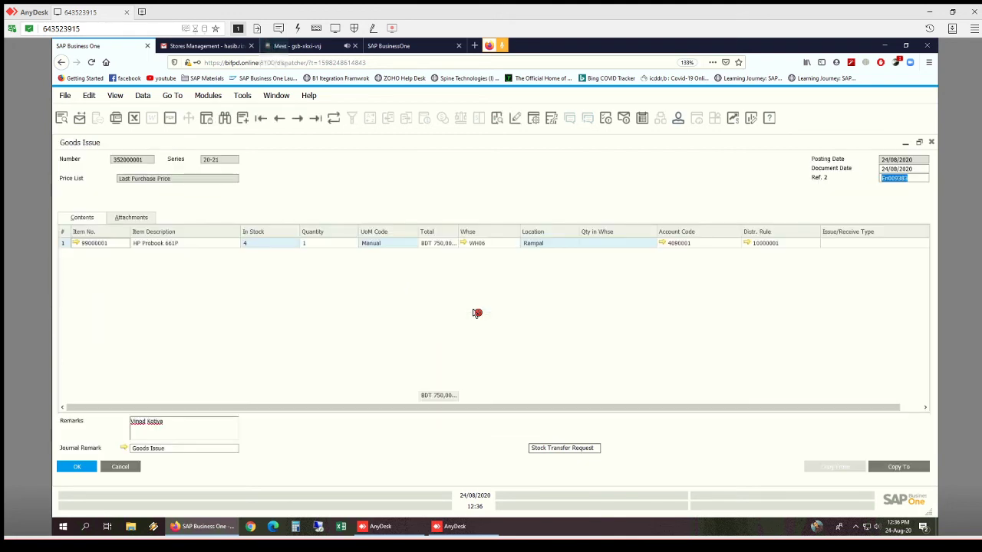
pyautogui.press('Escape')
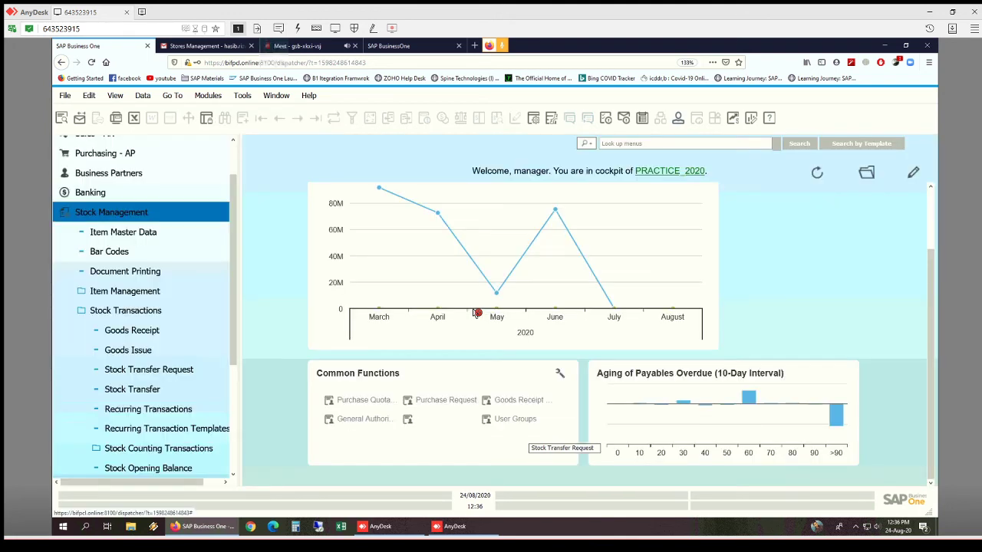
# - Open the Serial Number Transactions Report criteria and enter item 99000001
pyautogui.scroll(-5, 142, 351)
pyautogui.click(116, 410)
pyautogui.scroll(-3, 116, 410)
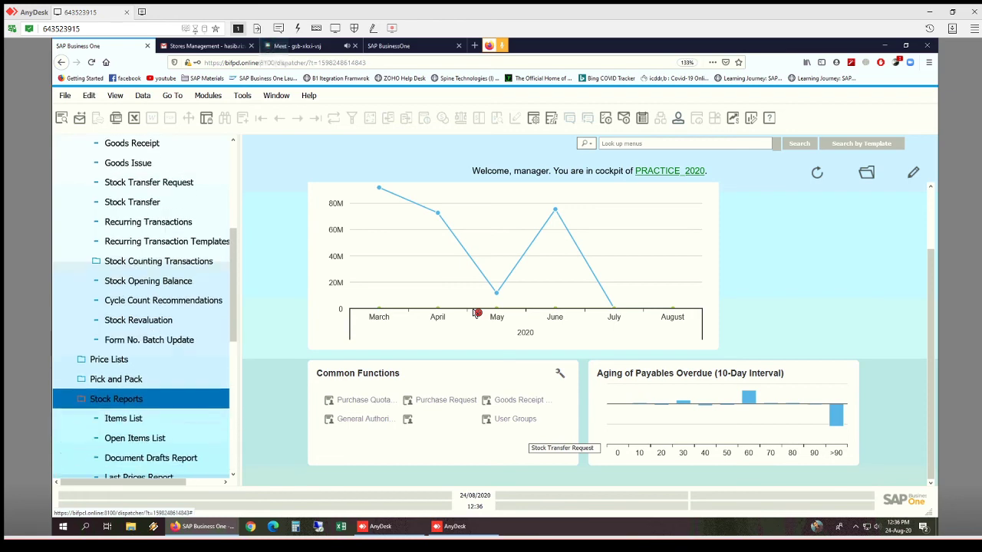
pyautogui.scroll(-4, 116, 399)
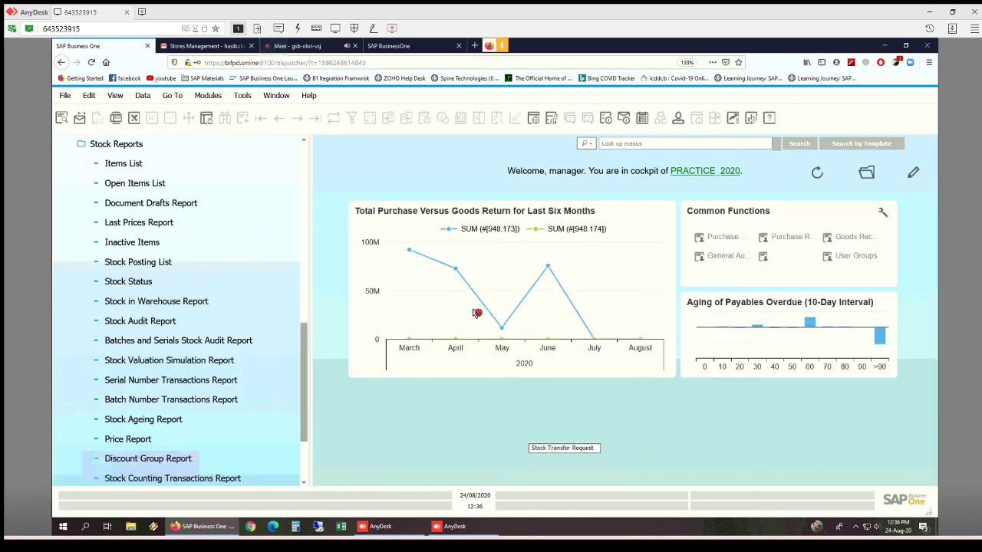
pyautogui.scroll(-2, 154, 355)
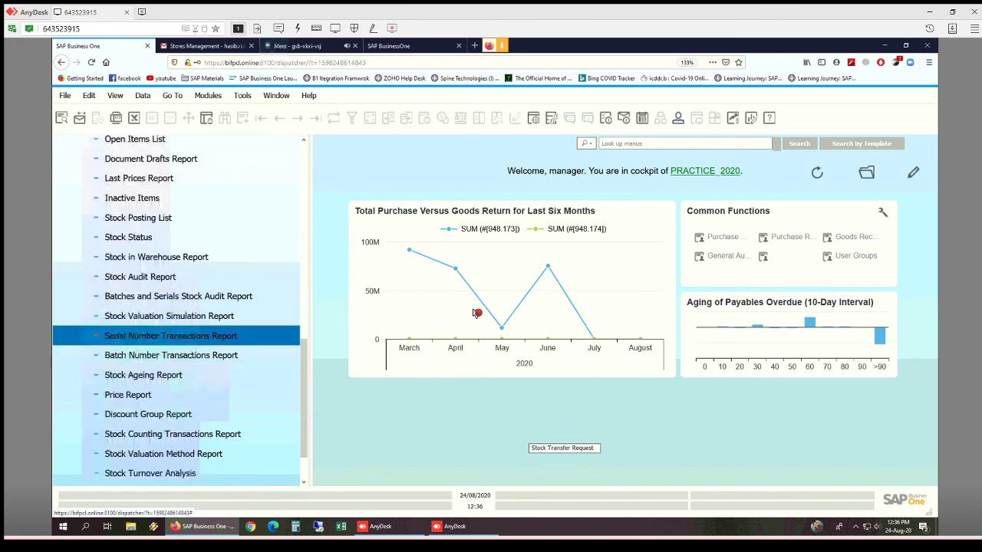
pyautogui.write('BIFPCL-02')
pyautogui.press('Tab')
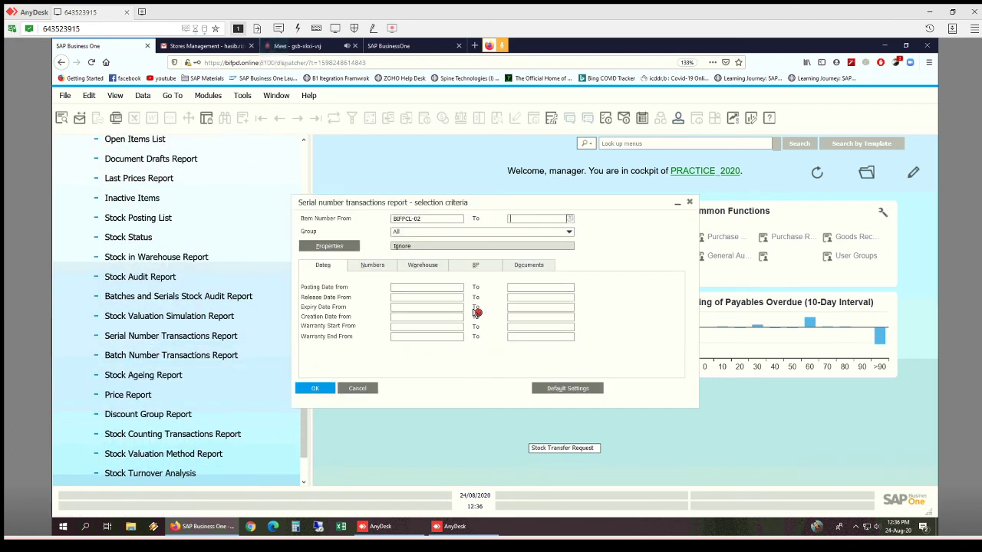
pyautogui.press('Escape')
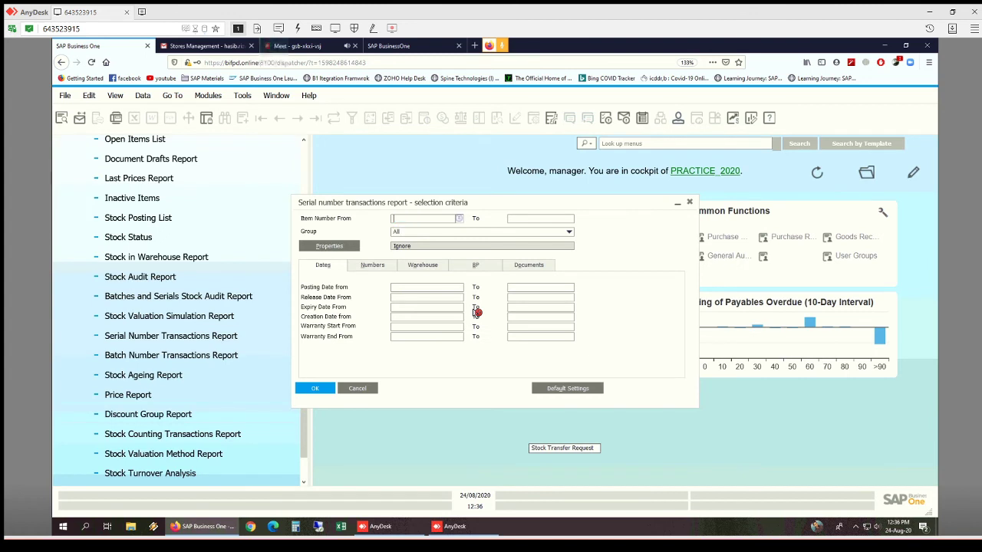
pyautogui.write('99000001')
pyautogui.press('Tab')
# - Filter serial numbers BIFPCL-02 to BIFPCL-02 and run the report
pyautogui.hotkey('ctrl', 'Tab')
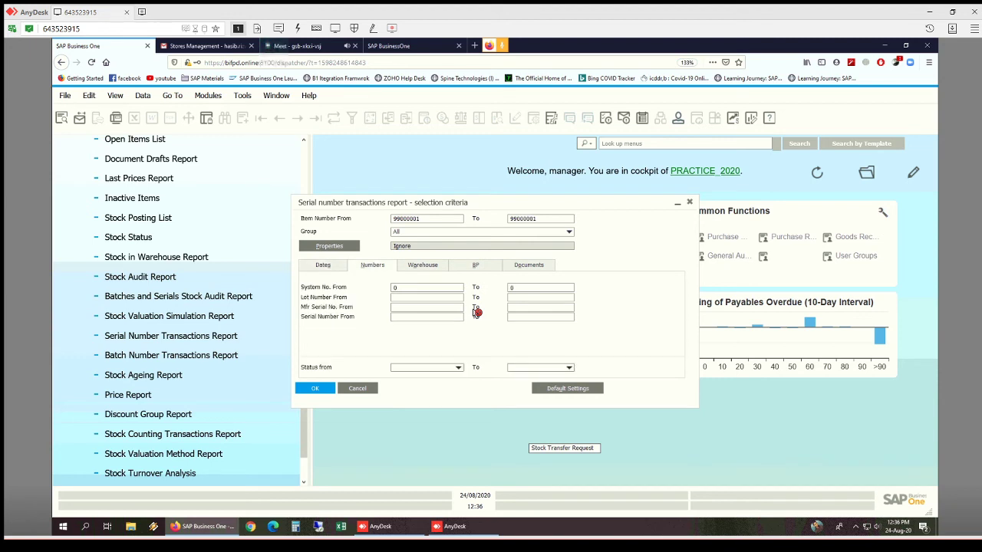
pyautogui.hotkey('ctrl', 'v')
pyautogui.press('Tab')
pyautogui.hotkey('ctrl', 'v')
pyautogui.press('Return')
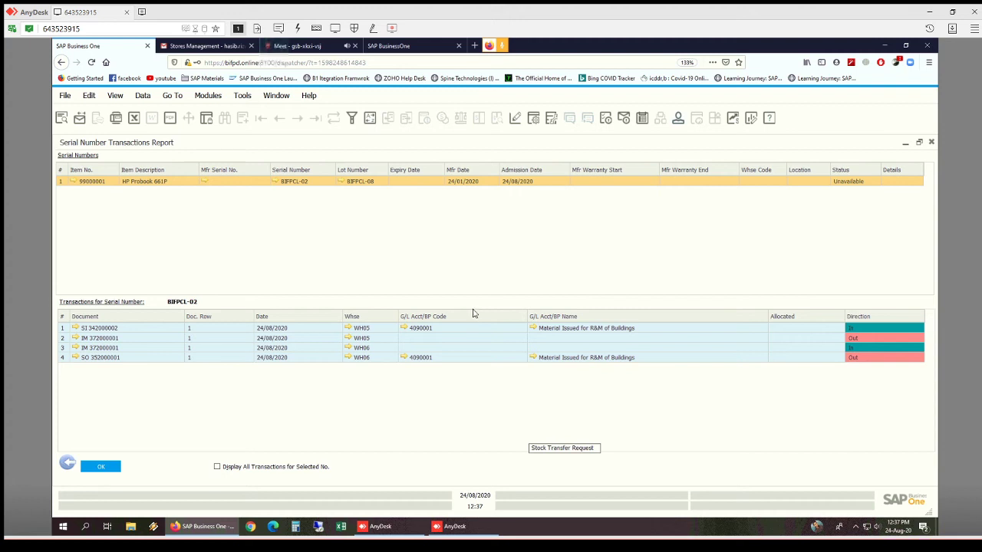
pyautogui.click(475, 312)
# - Open the Stock Posting List criteria with item code 99000001 to 99000001
pyautogui.press('Escape')
pyautogui.press('Escape')
pyautogui.press('Up')
pyautogui.press('Up')
pyautogui.press('Up')
pyautogui.press('Up')
pyautogui.press('Up')
pyautogui.press('Up')
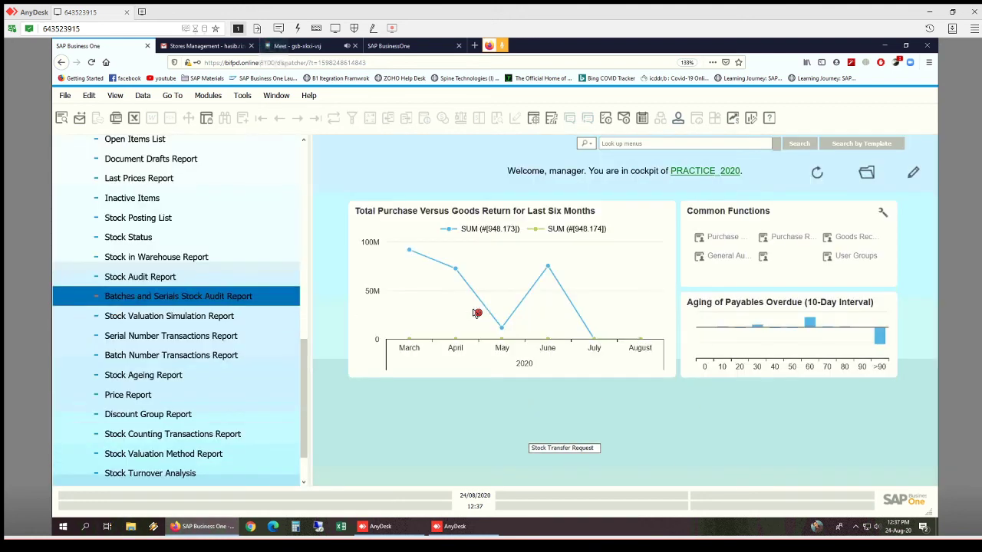
pyautogui.press('Return')
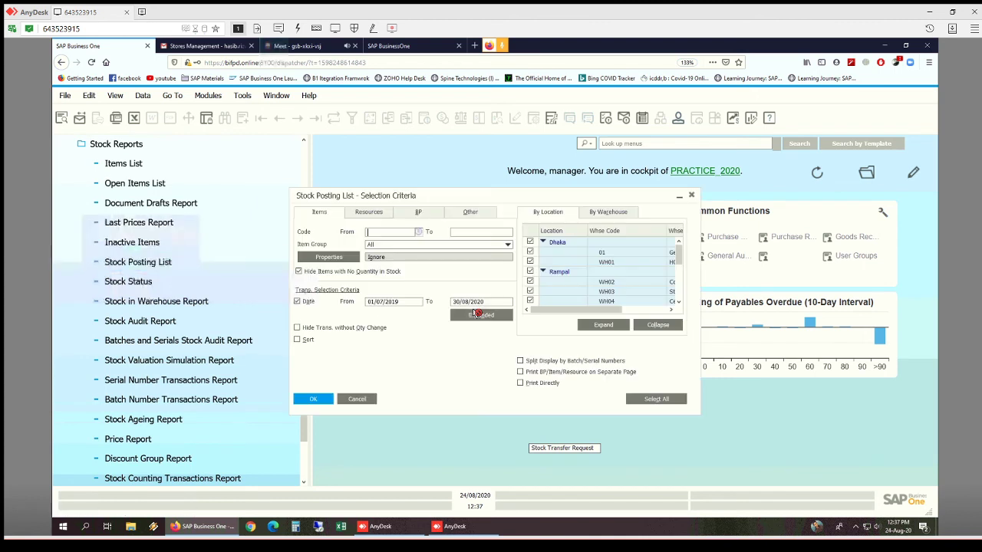
pyautogui.write('99000001')
pyautogui.press('Tab')
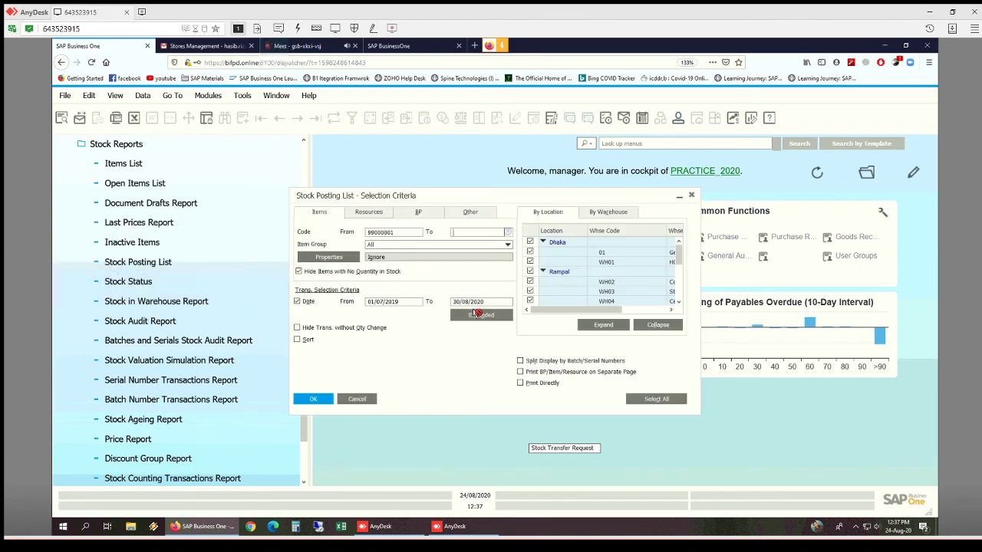
pyautogui.write('99000001')
pyautogui.click(478, 314)
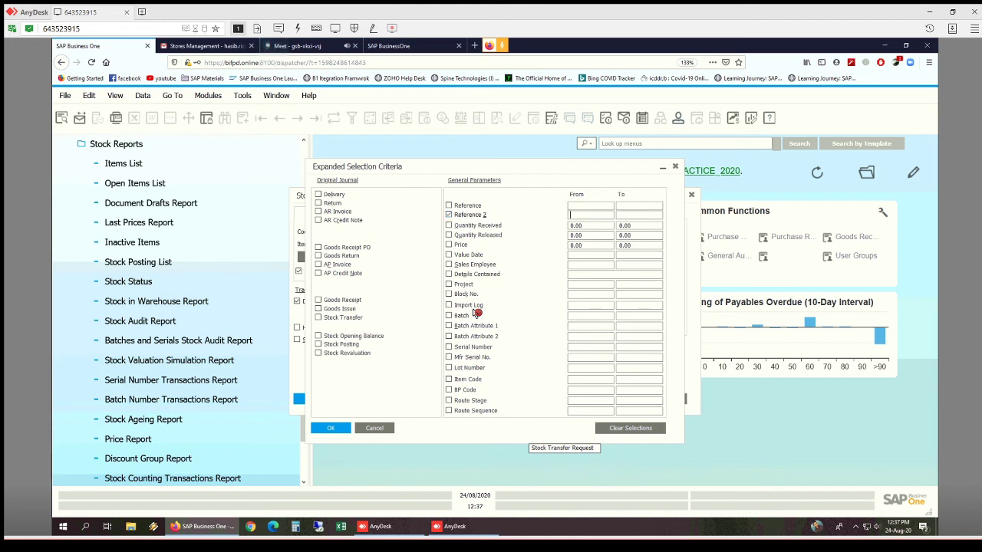
pyautogui.click(476, 313)
pyautogui.press('Tab')
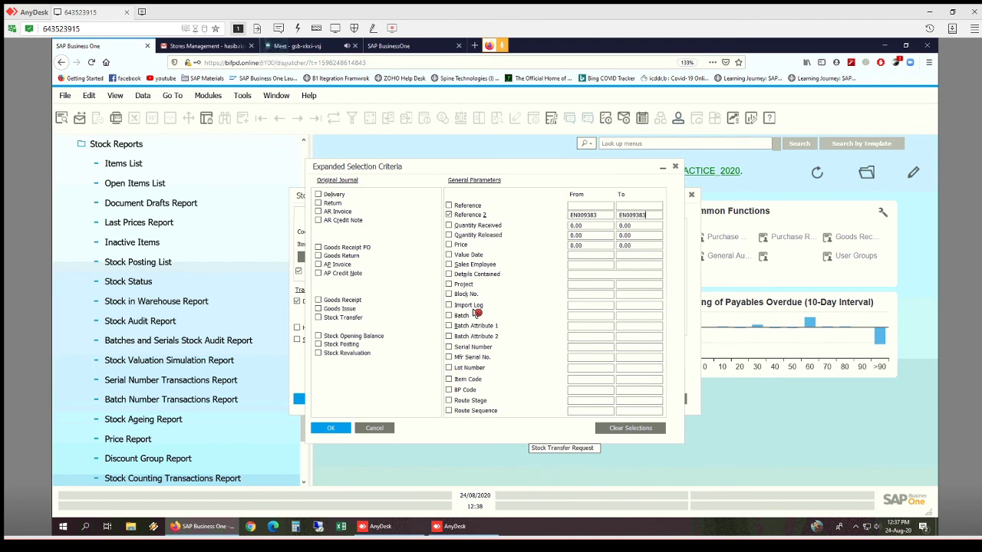
pyautogui.press('Return')
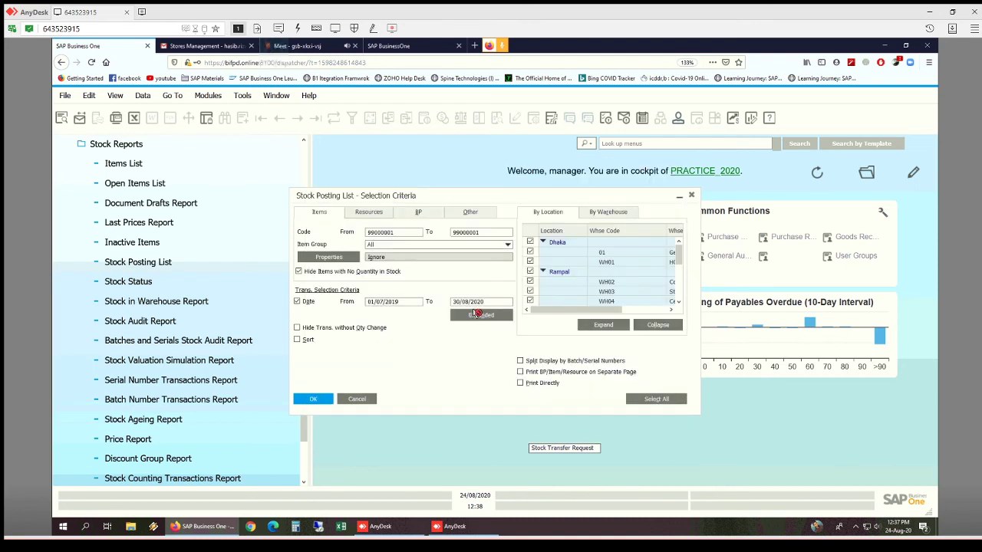
pyautogui.press('Return')
# - Drop the expanded criteria and rerun the list for item 99000001
pyautogui.click(477, 314)
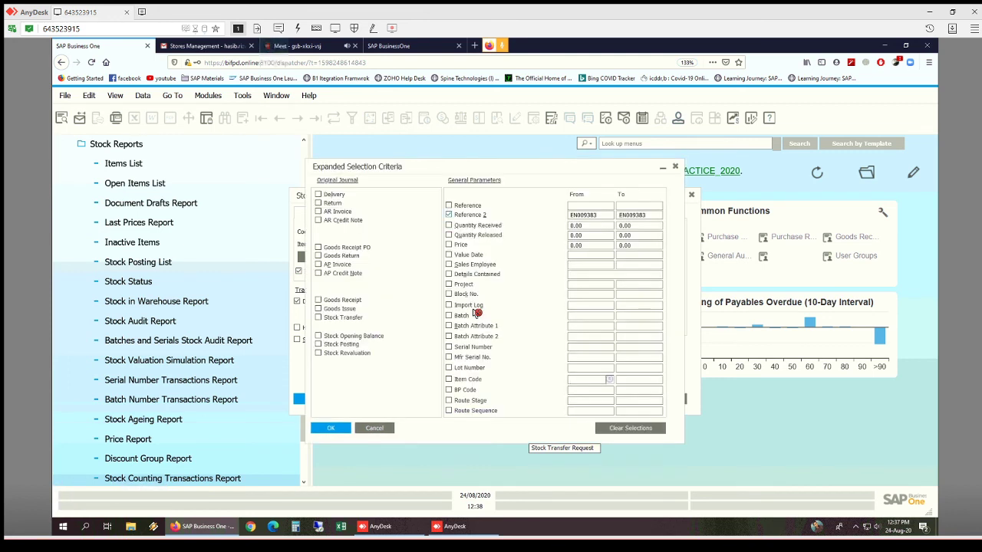
pyautogui.press('Escape')
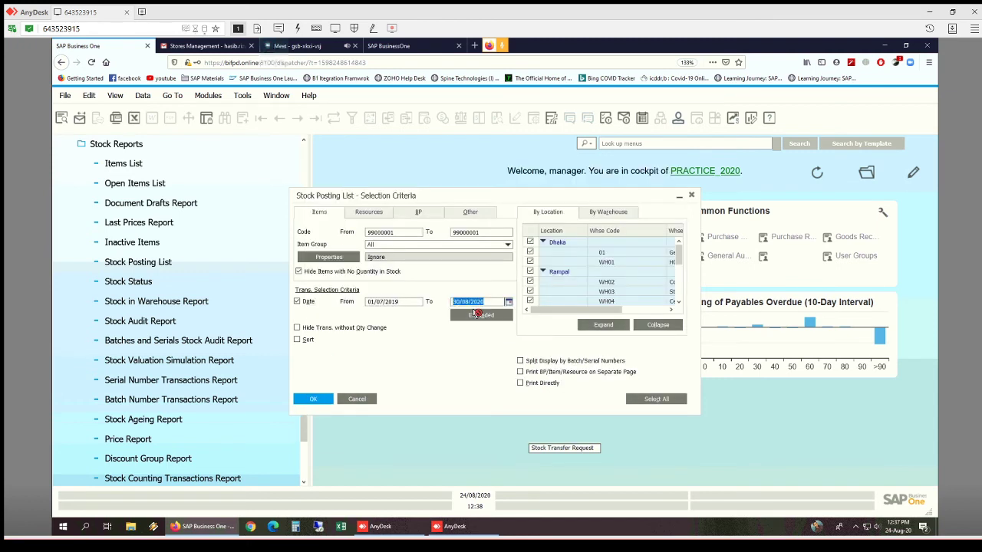
pyautogui.press('Return')
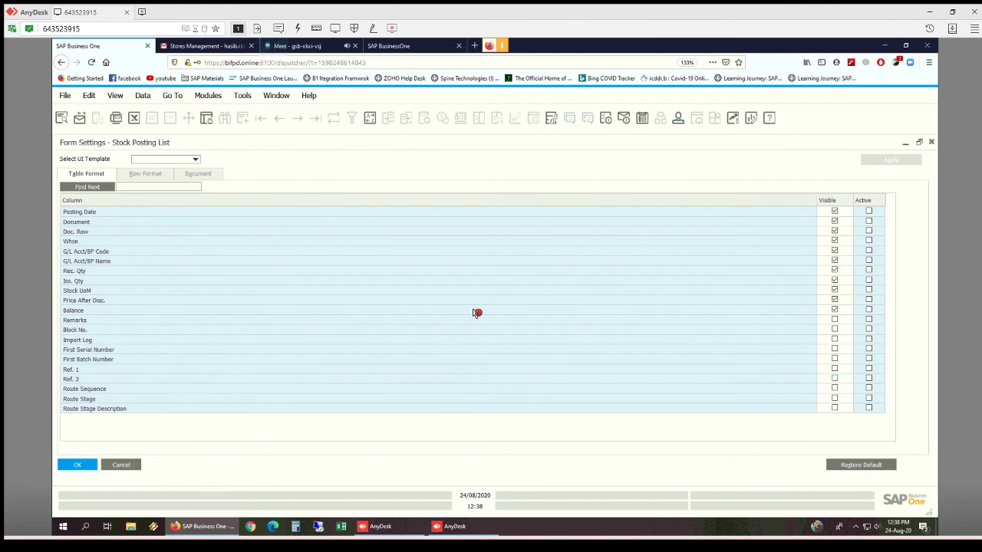
# - Show the Ref. 2 and Remarks columns and fit every column to its contents
pyautogui.click(834, 378)
pyautogui.click(835, 319)
pyautogui.press('Return')
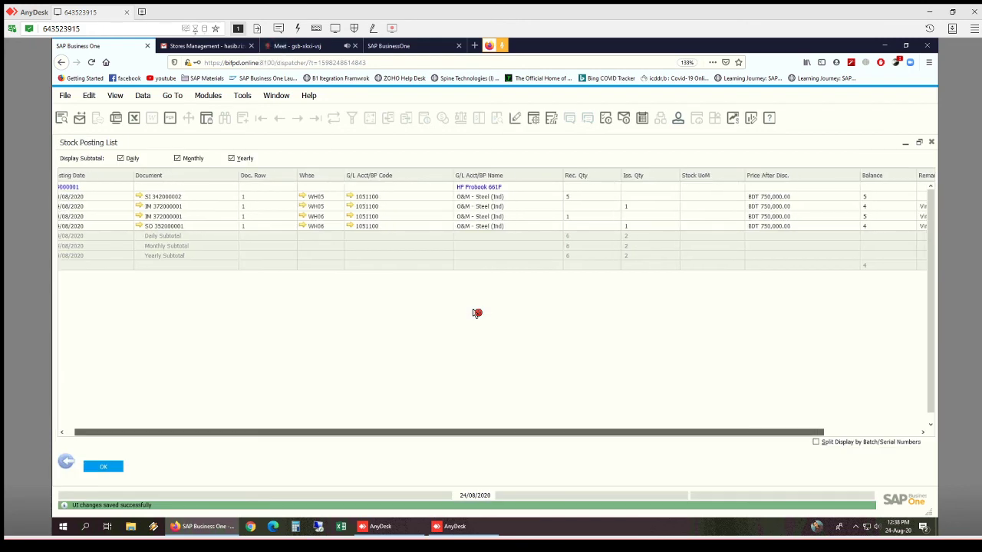
pyautogui.hscroll(3, 476, 312)
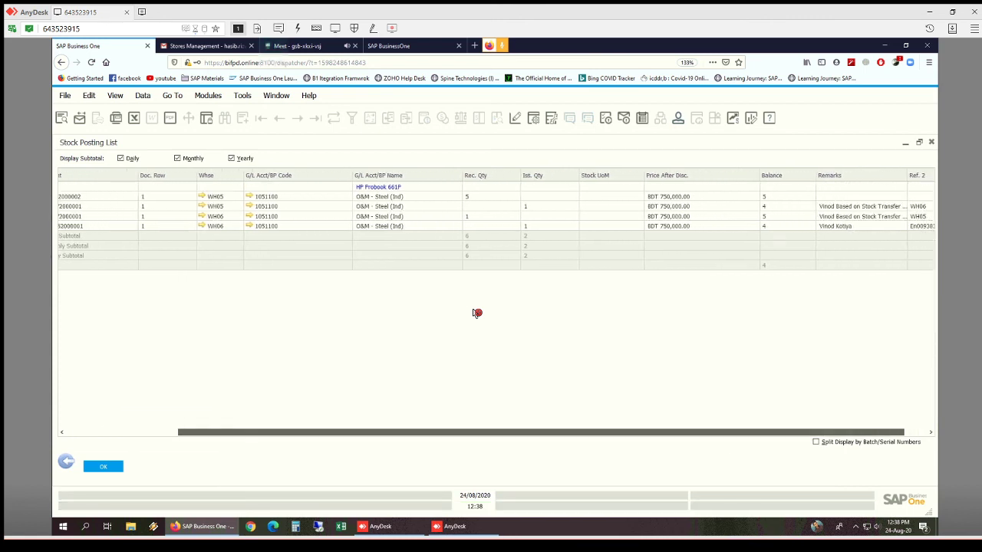
pyautogui.hscroll(-3, 477, 313)
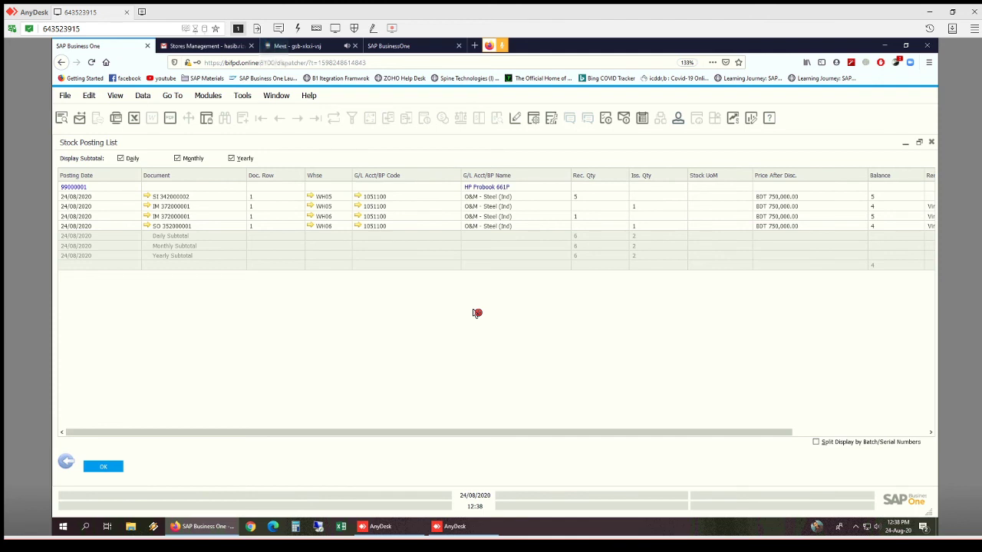
pyautogui.hotkey('alt', 'v')
pyautogui.press('Down')
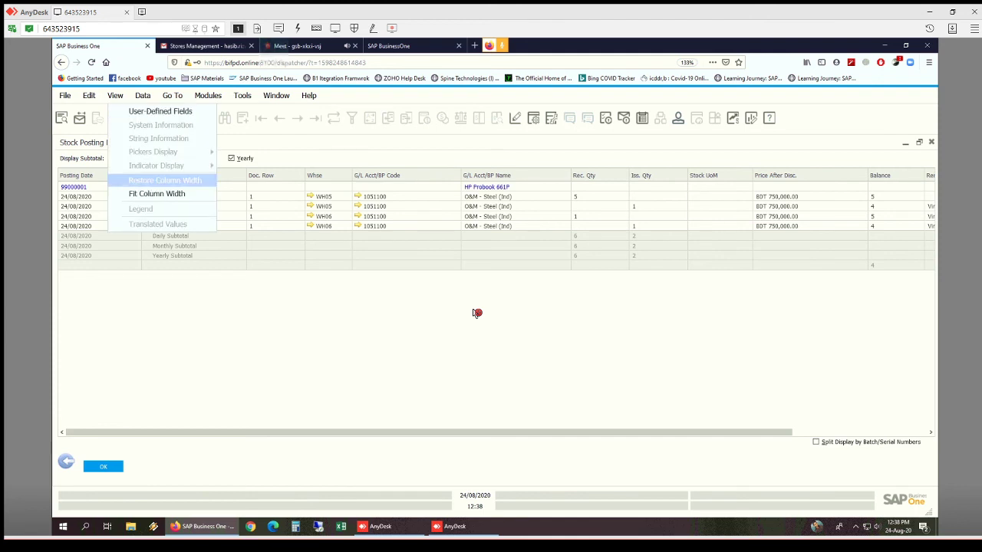
pyautogui.press('Down')
pyautogui.press('Return')
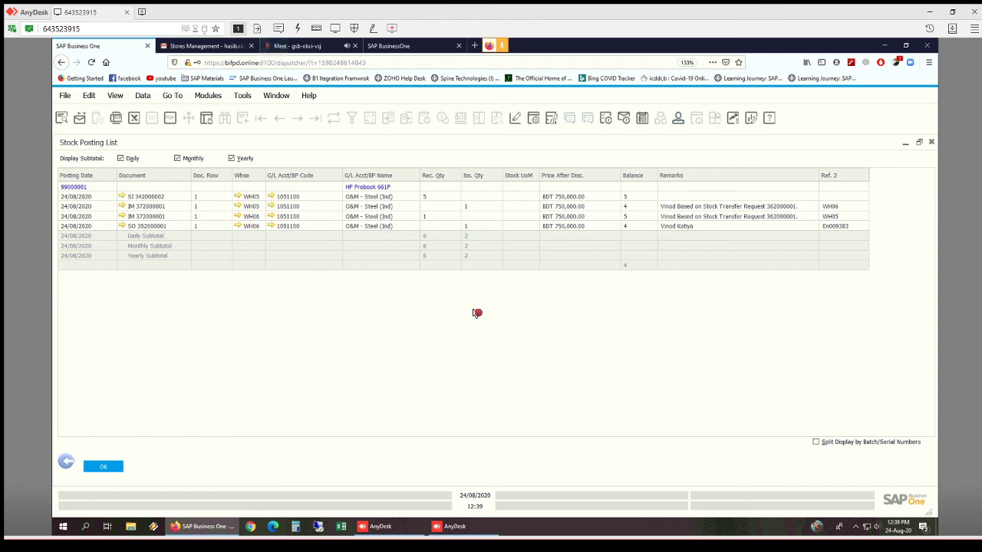
# - Close the Stock Posting List and its criteria, then open the Stock Audit Report criteria
pyautogui.rightClick(476, 313)
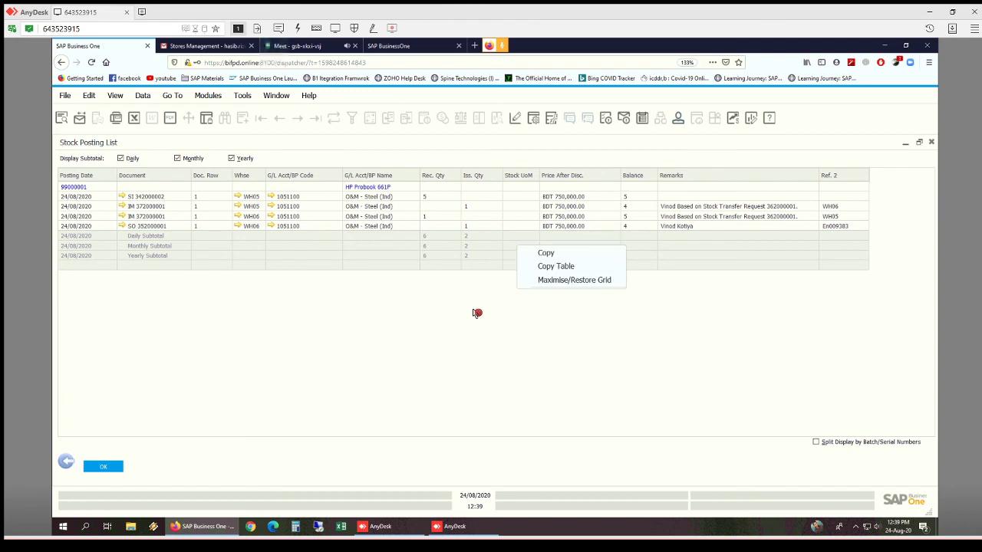
pyautogui.click(477, 313)
pyautogui.press('Escape')
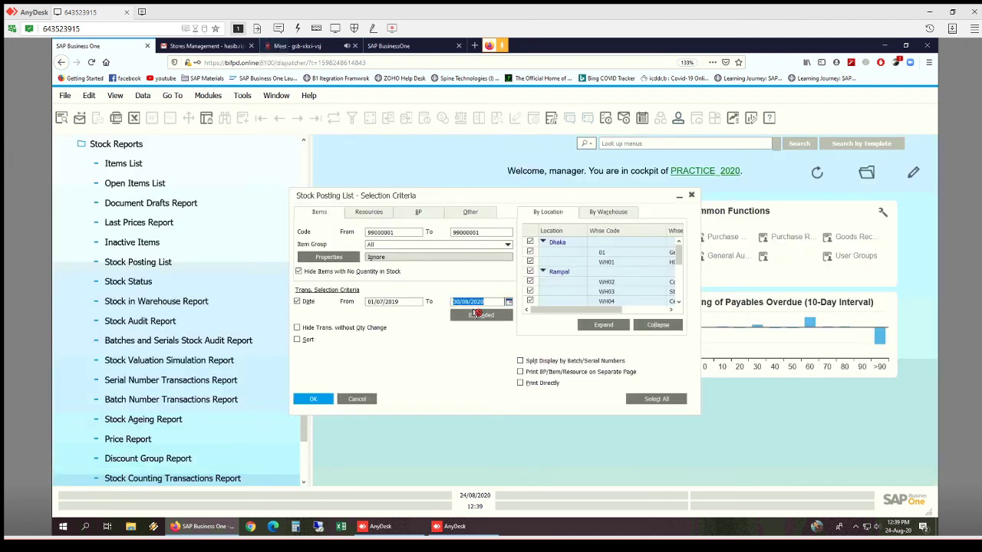
pyautogui.press('Escape')
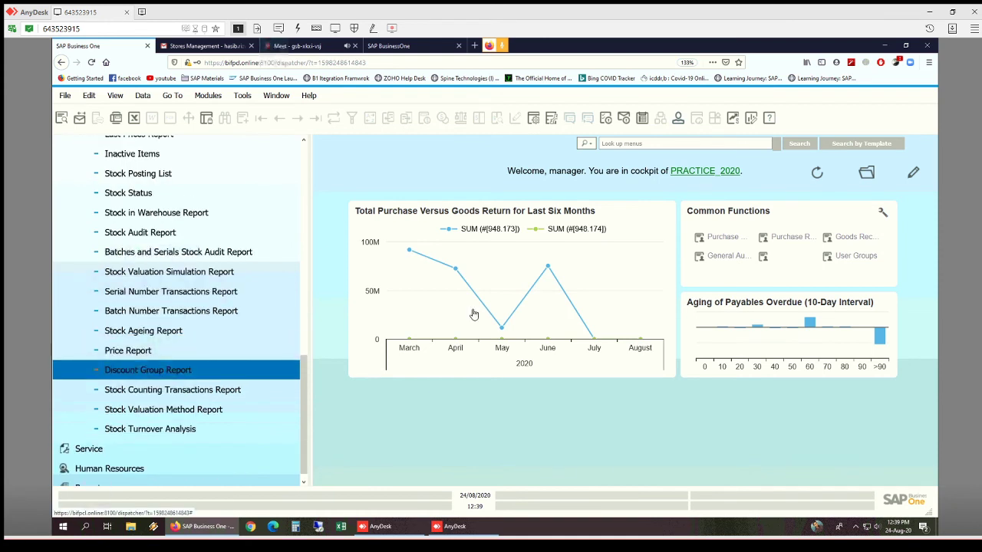
pyautogui.press('Up')
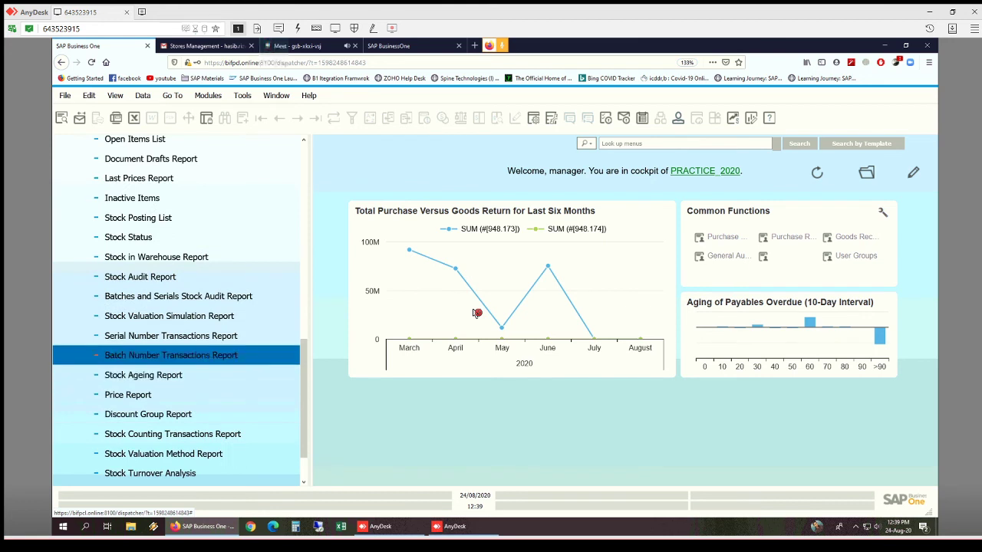
pyautogui.press('Up')
pyautogui.press('Up')
pyautogui.press('Up')
pyautogui.press('Up')
pyautogui.press('Up')
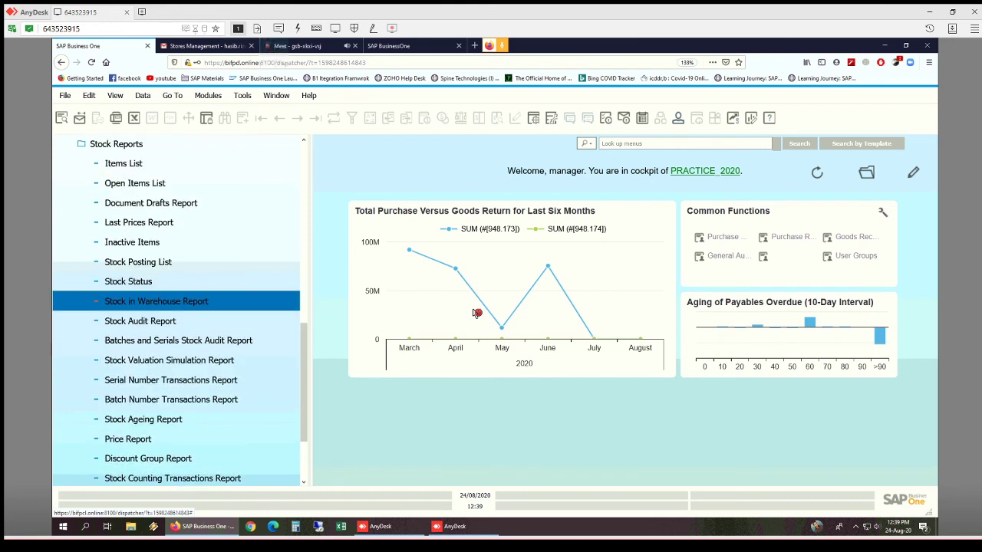
pyautogui.press('Down')
pyautogui.press('Return')
# - Run the Stock Audit Report for item 99000001 to 99000001 grouped by warehouse
pyautogui.press('Tab')
pyautogui.press('Tab')
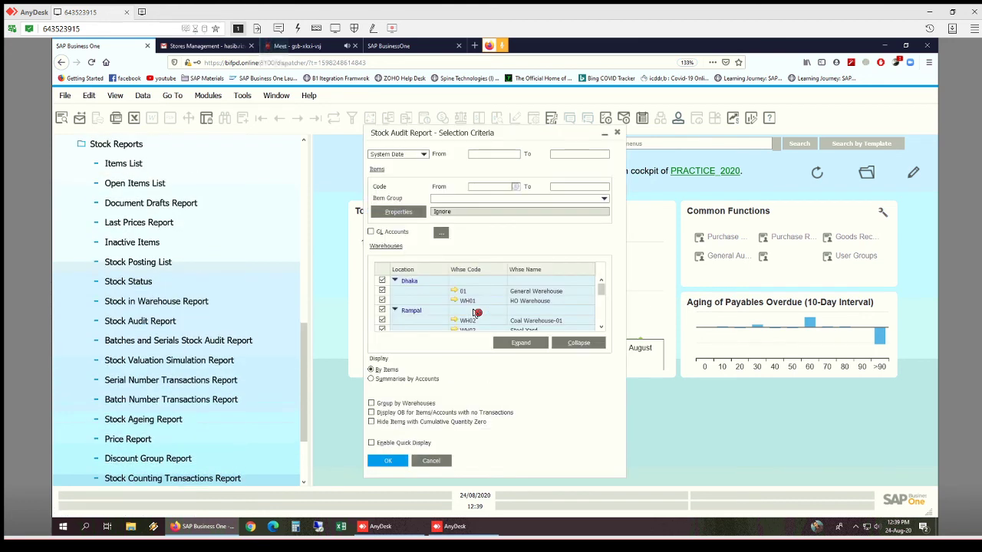
pyautogui.write('99000001')
pyautogui.press('Tab')
pyautogui.write('99000001')
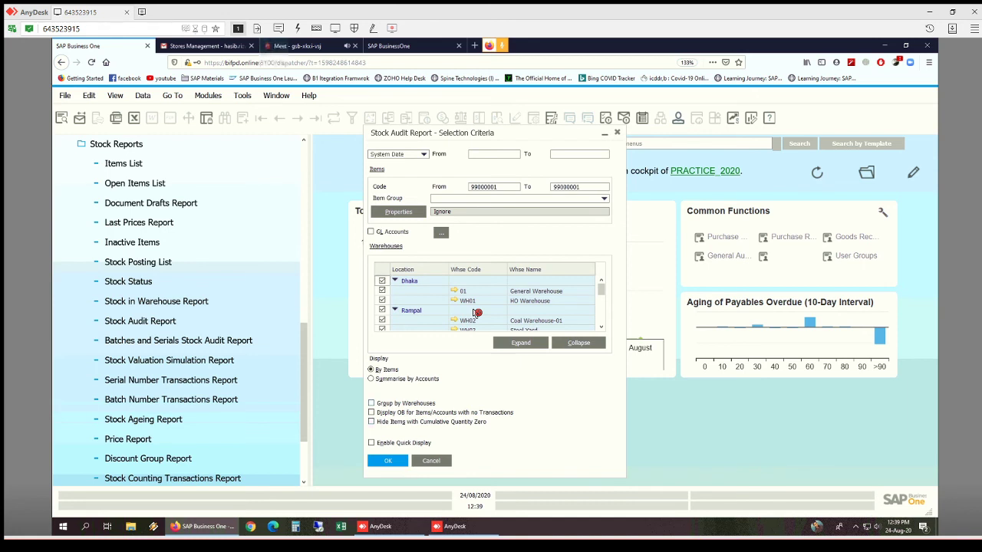
pyautogui.hotkey('alt', 'r')
pyautogui.press('Return')
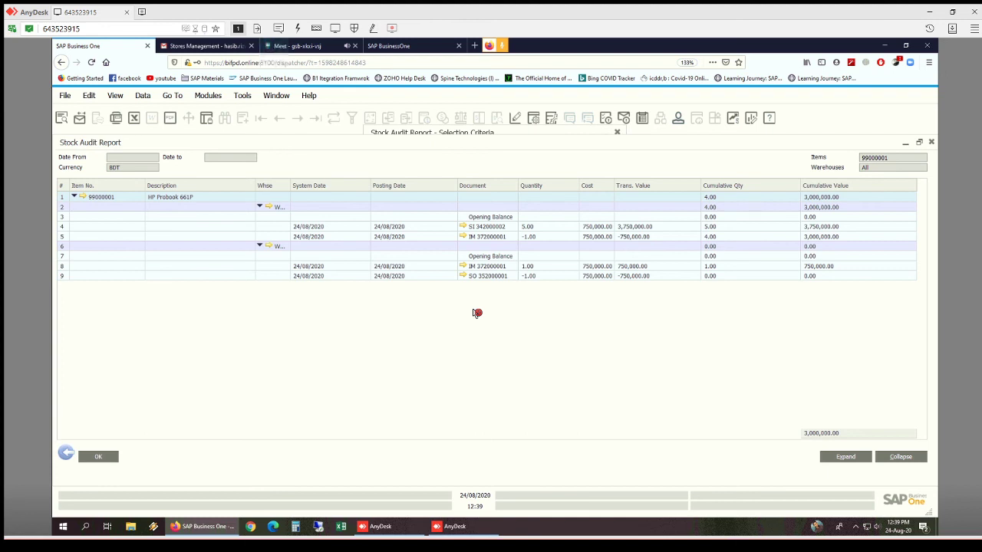
# - Review the SI 342000002, IM 372000001 out and in, and SO 352000001 rows
pyautogui.press('Down')
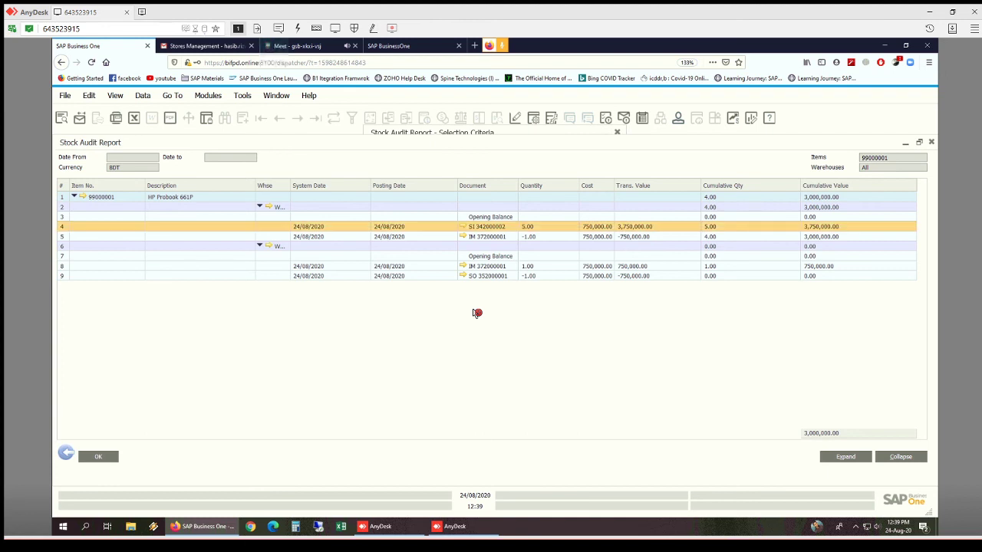
pyautogui.press('Down')
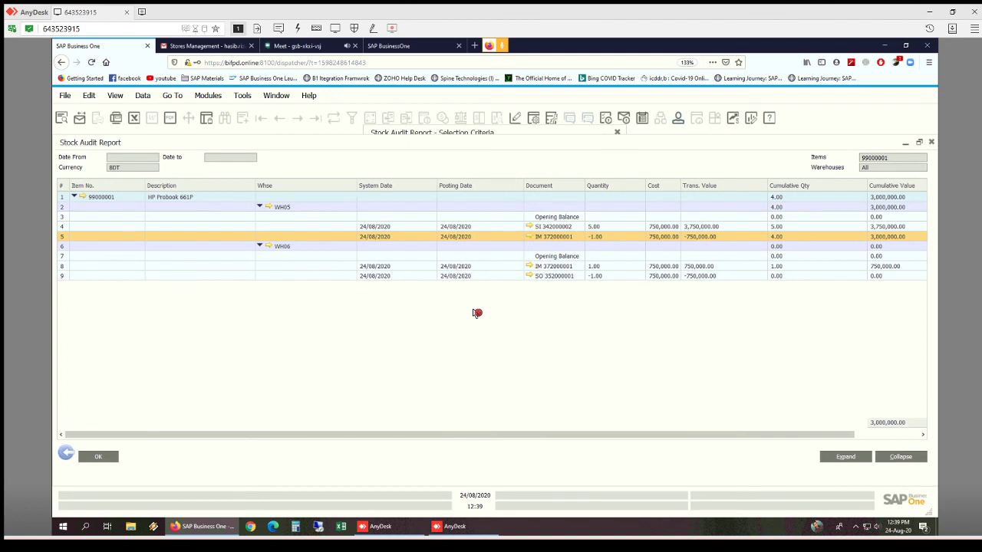
pyautogui.press('Down')
pyautogui.press('Down')
pyautogui.press('Down')
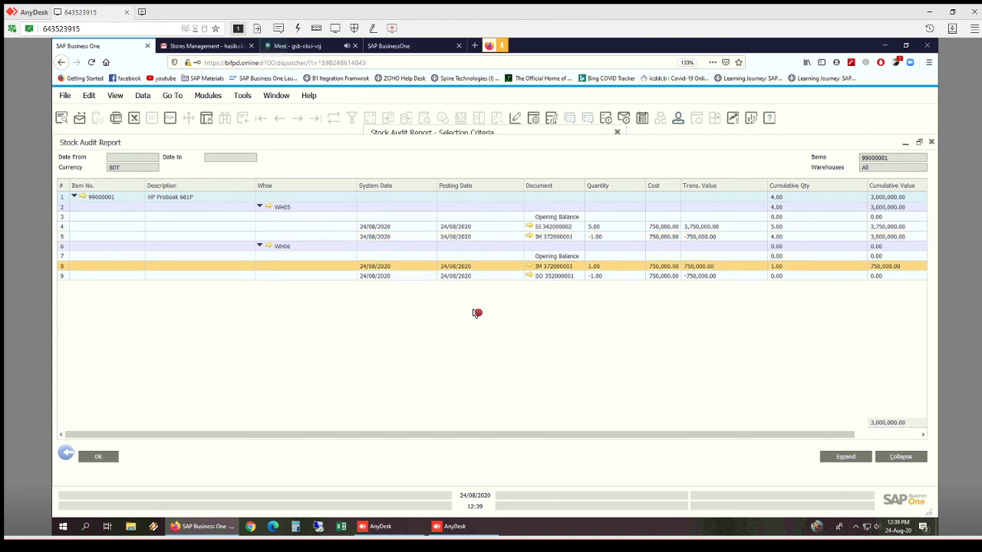
pyautogui.press('Down')
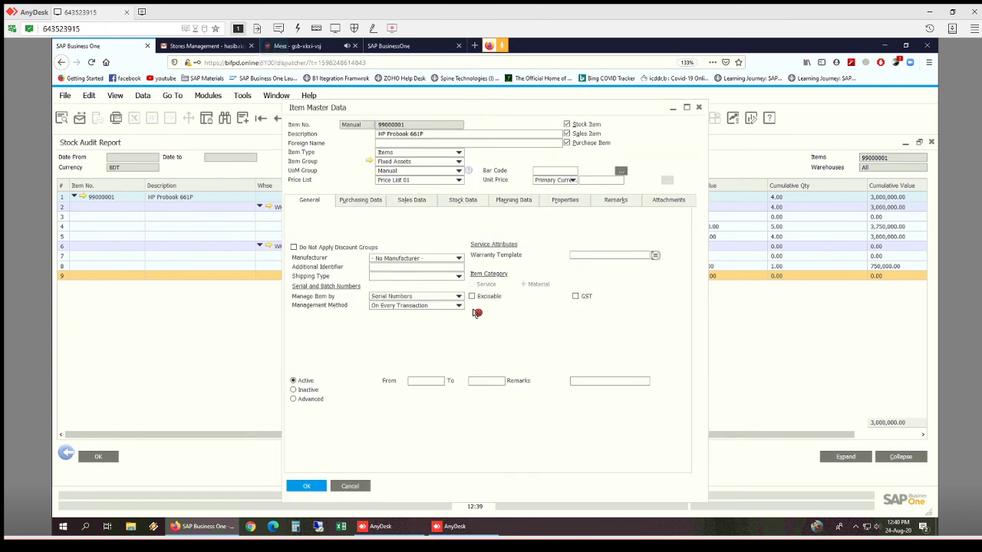
pyautogui.scroll(-5, 476, 313)
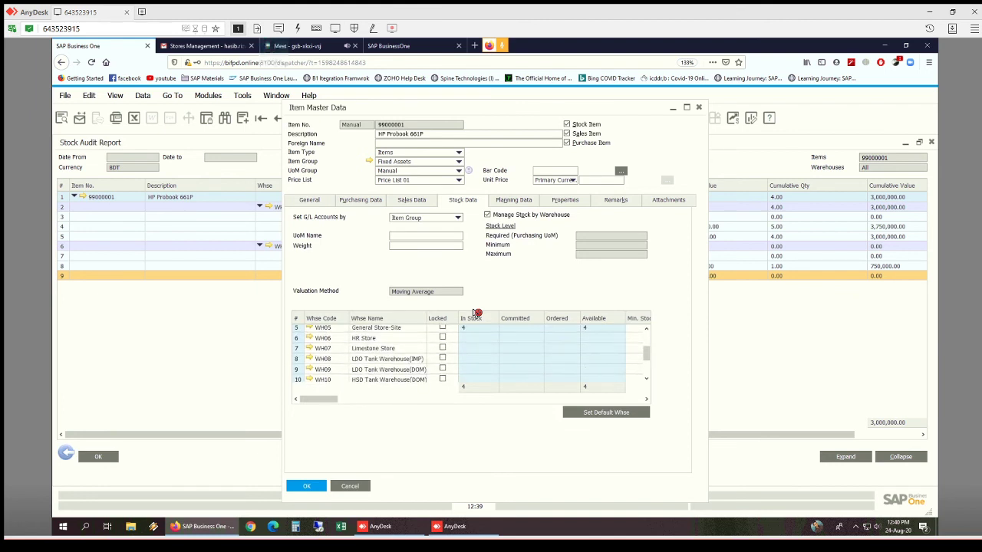
pyautogui.scroll(5, 476, 313)
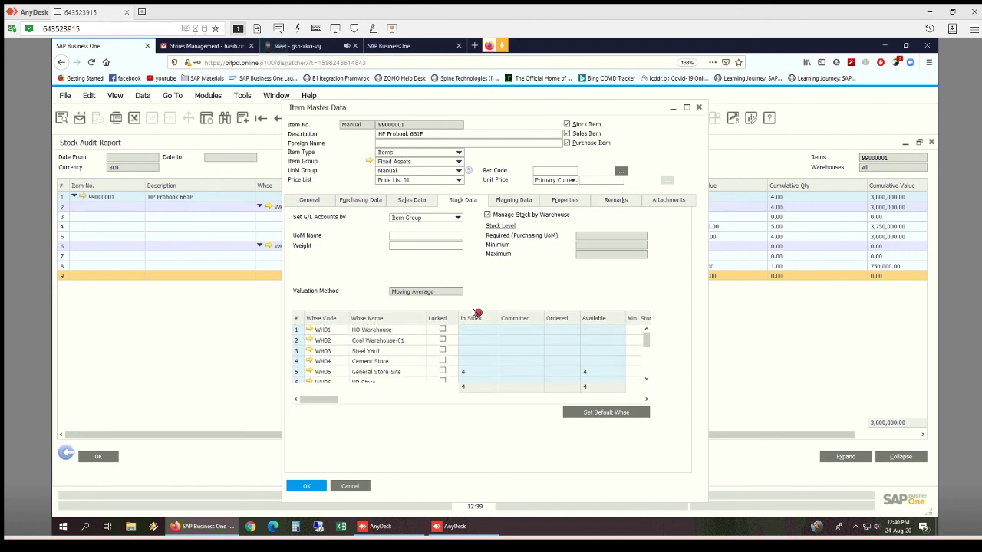
pyautogui.scroll(-5, 476, 313)
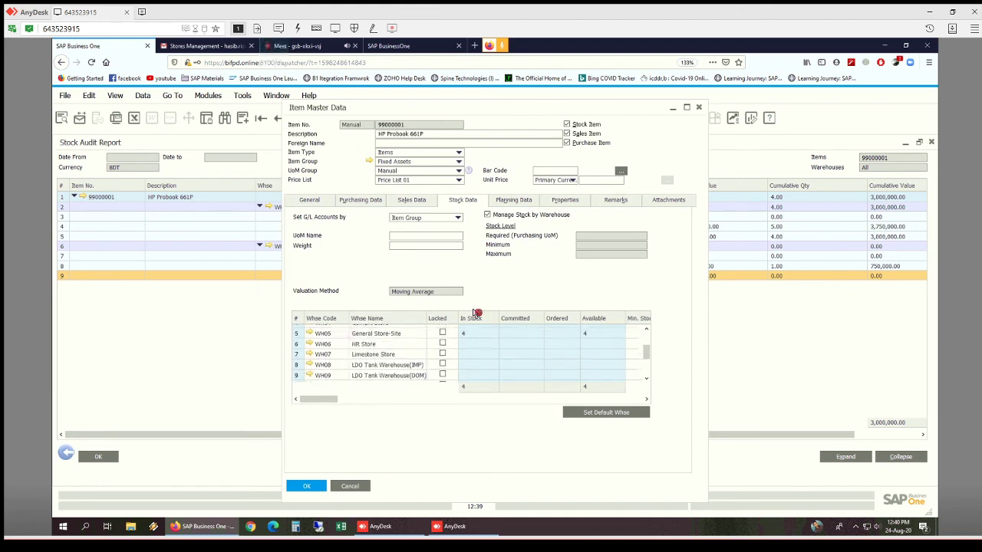
pyautogui.scroll(3, 476, 313)
pyautogui.scroll(2, 476, 313)
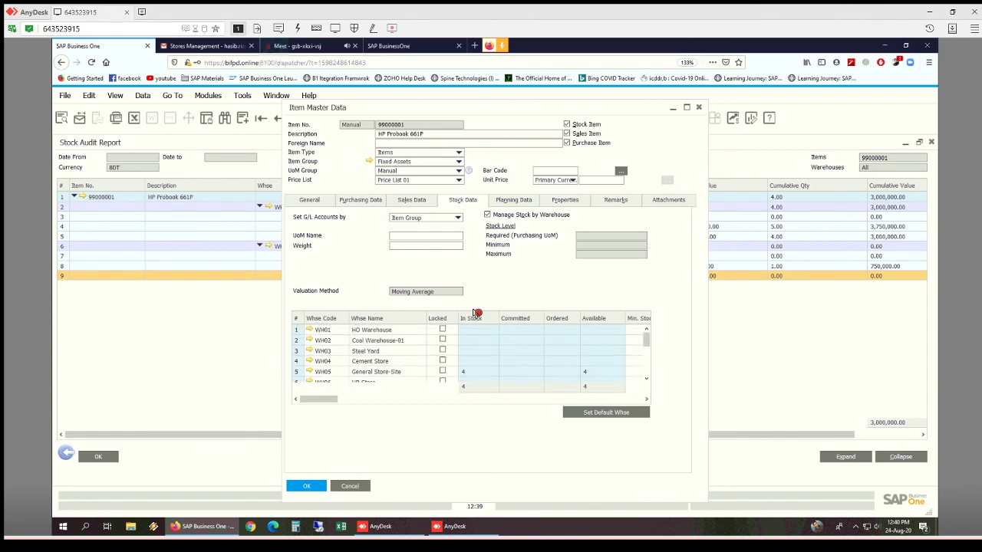
pyautogui.scroll(-4, 476, 312)
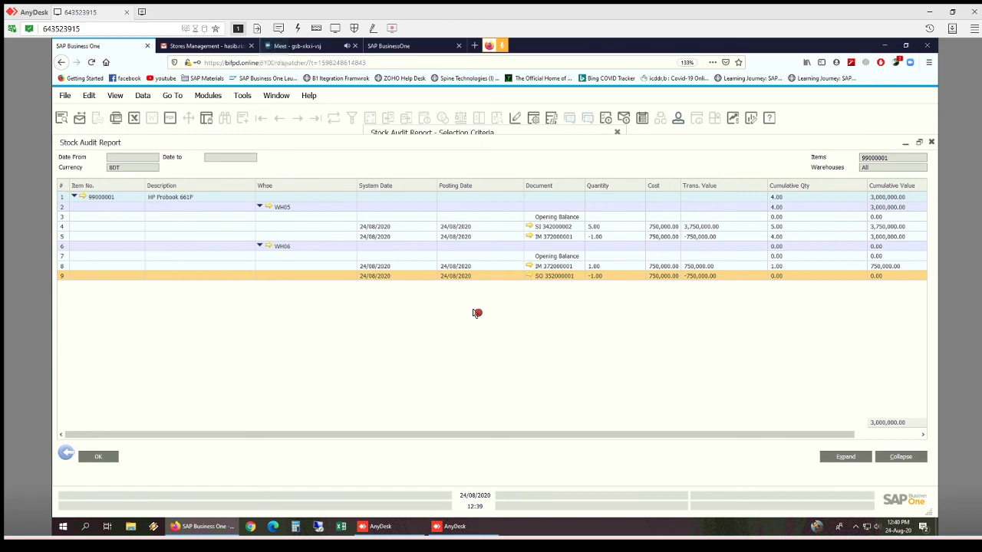
# - Close the Stock Audit Report and open Item Master Data
pyautogui.press('Escape')
pyautogui.press('Escape')
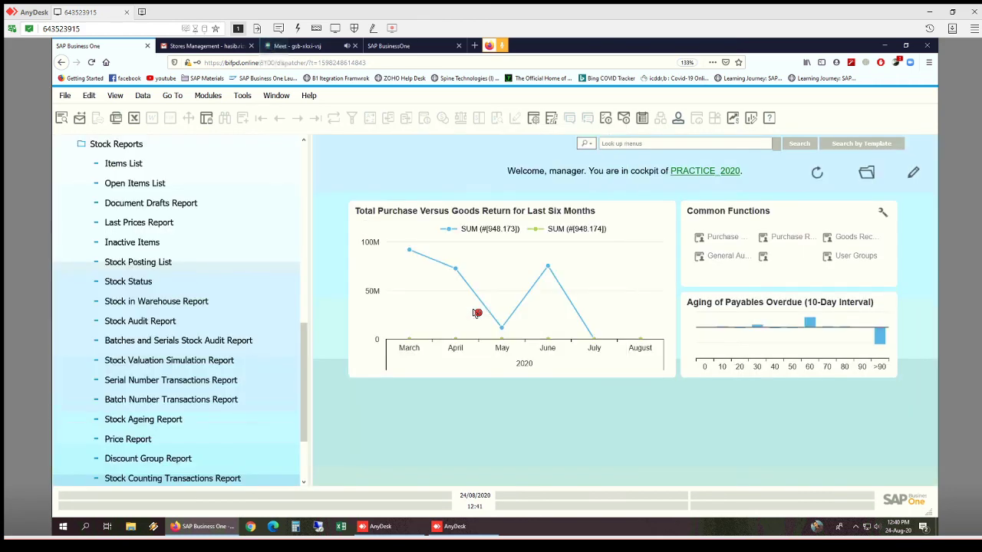
pyautogui.click(128, 283)
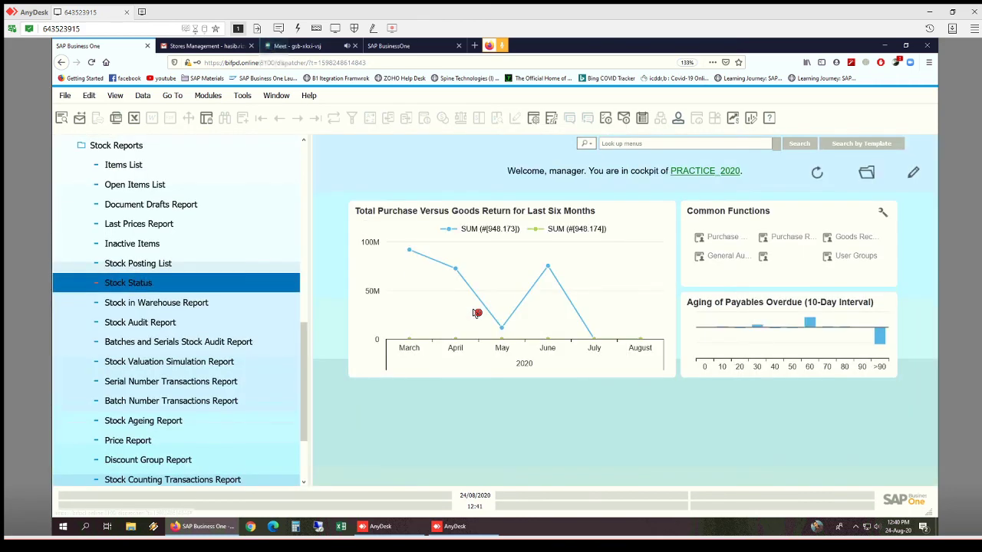
pyautogui.press('Up')
pyautogui.press('Up')
pyautogui.press('Up')
pyautogui.press('Up')
pyautogui.press('Up')
pyautogui.press('Up')
pyautogui.press('Up')
pyautogui.press('Up')
pyautogui.press('Up')
pyautogui.press('Up')
pyautogui.press('Up')
pyautogui.press('Up')
pyautogui.press('Up')
pyautogui.press('Up')
pyautogui.press('Up')
pyautogui.press('Up')
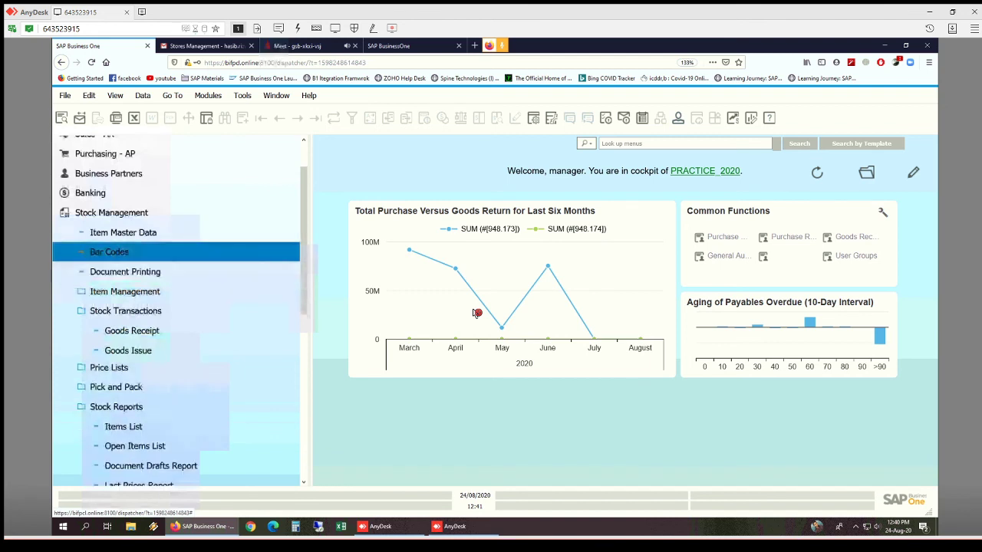
pyautogui.press('Up')
pyautogui.press('Return')
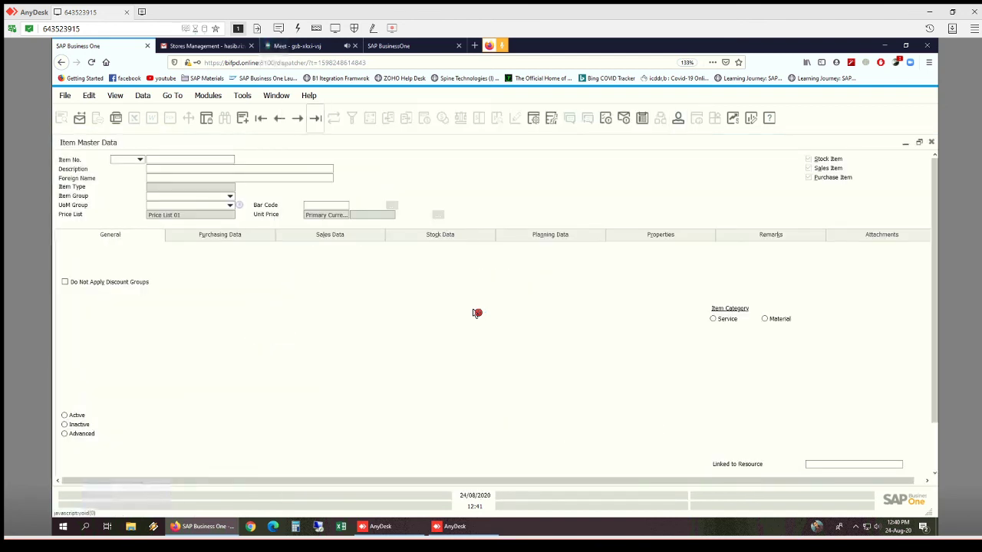
# - Load item 99000001 and open its Stock Posting List
pyautogui.press('Menu')
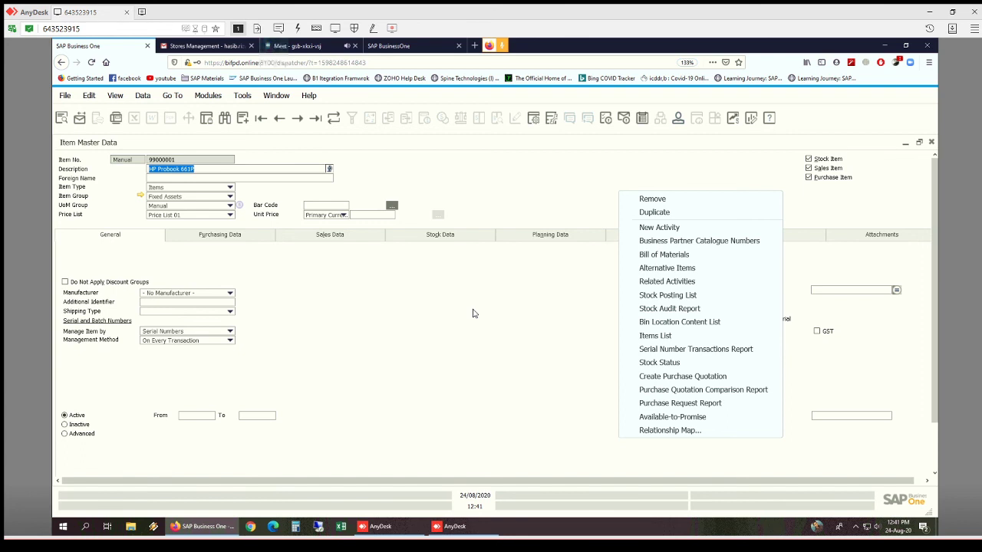
pyautogui.click(473, 313)
pyautogui.rightClick(474, 312)
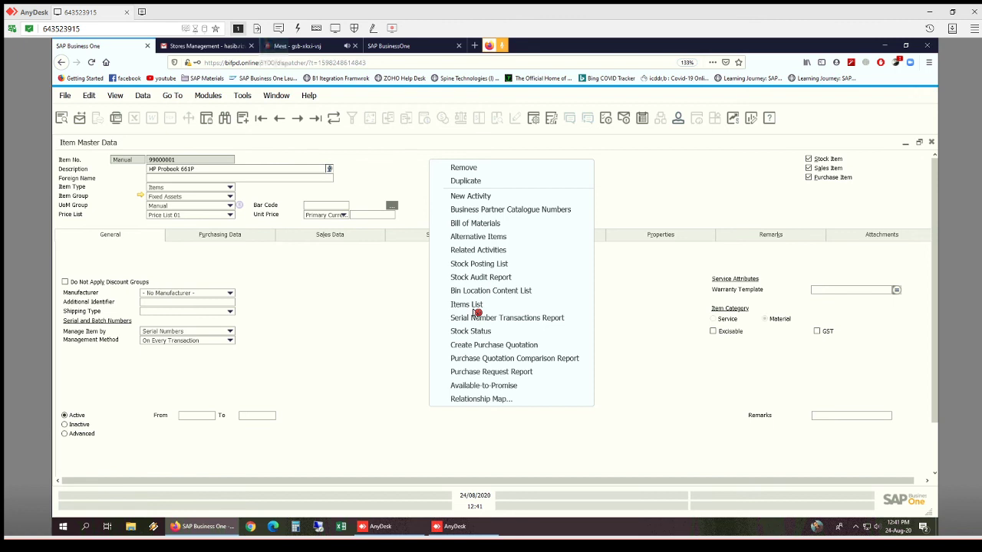
pyautogui.click(477, 313)
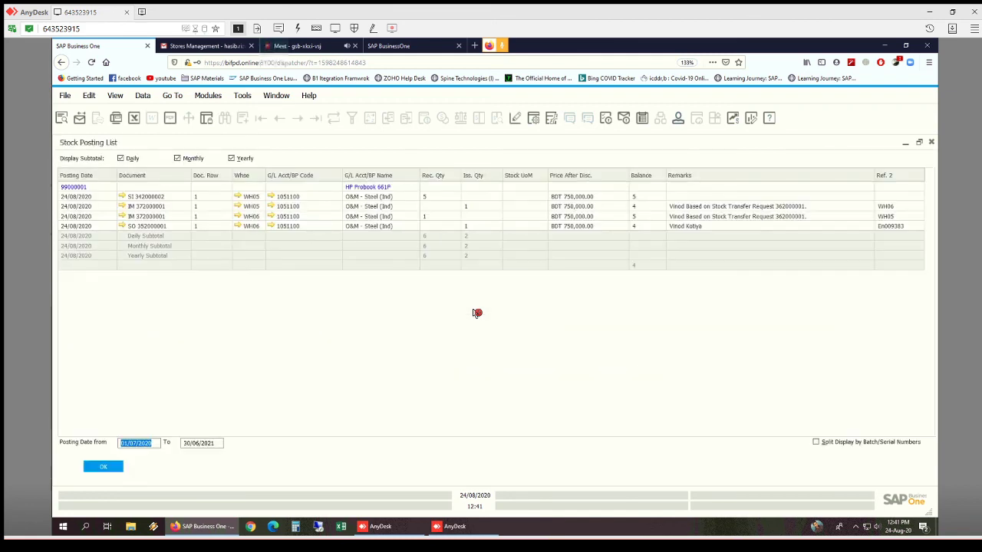
pyautogui.click(477, 313)
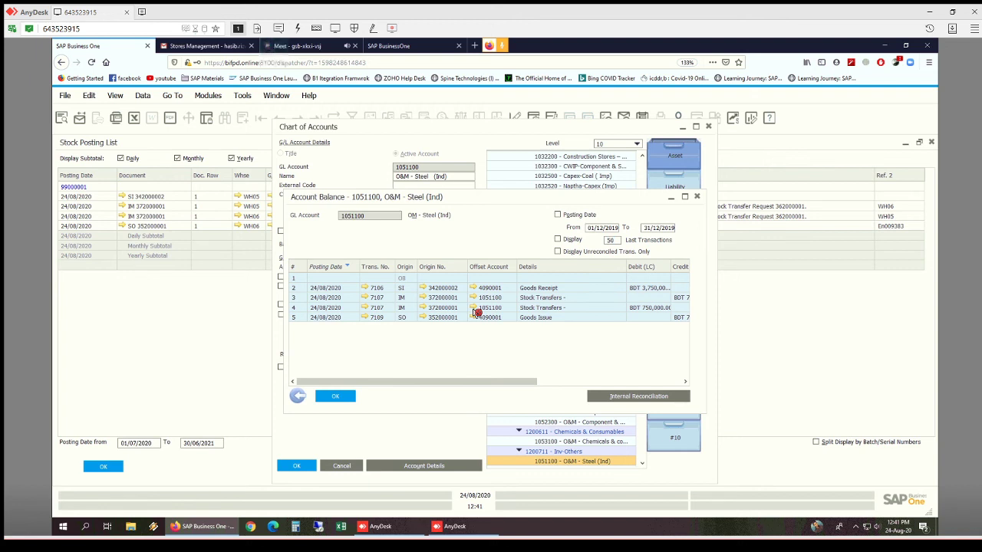
pyautogui.hscroll(5, 476, 312)
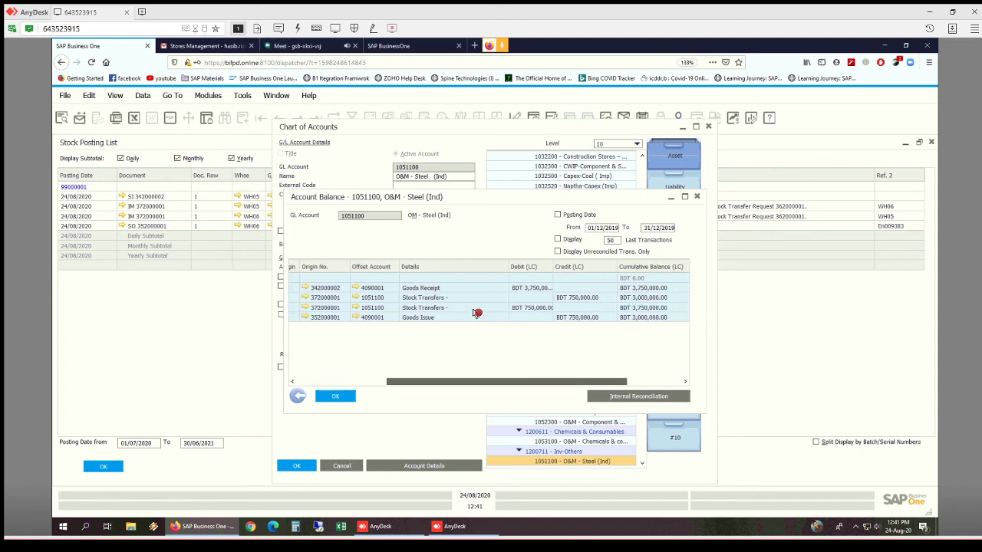
pyautogui.hscroll(3, 475, 312)
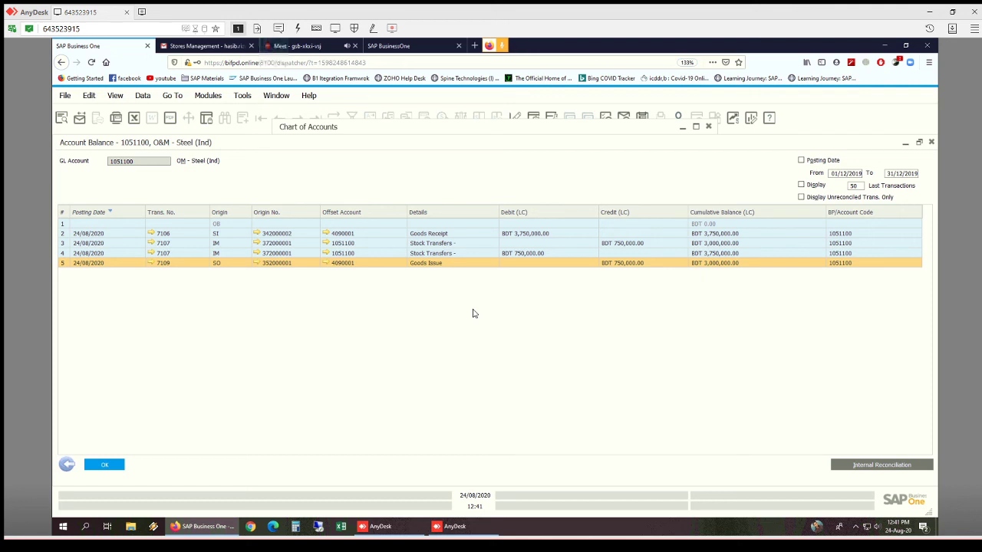
pyautogui.click(473, 313)
pyautogui.press('Escape')
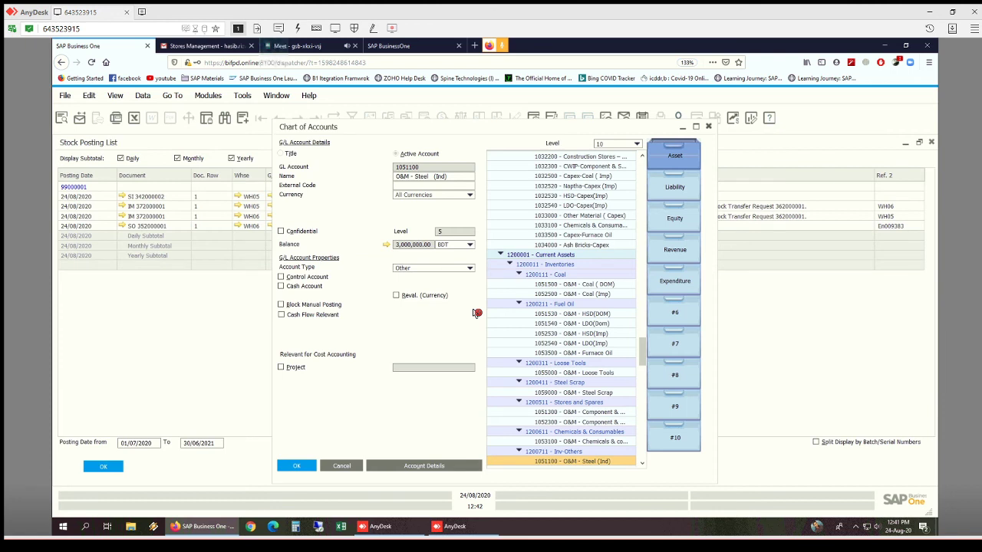
pyautogui.press('Escape')
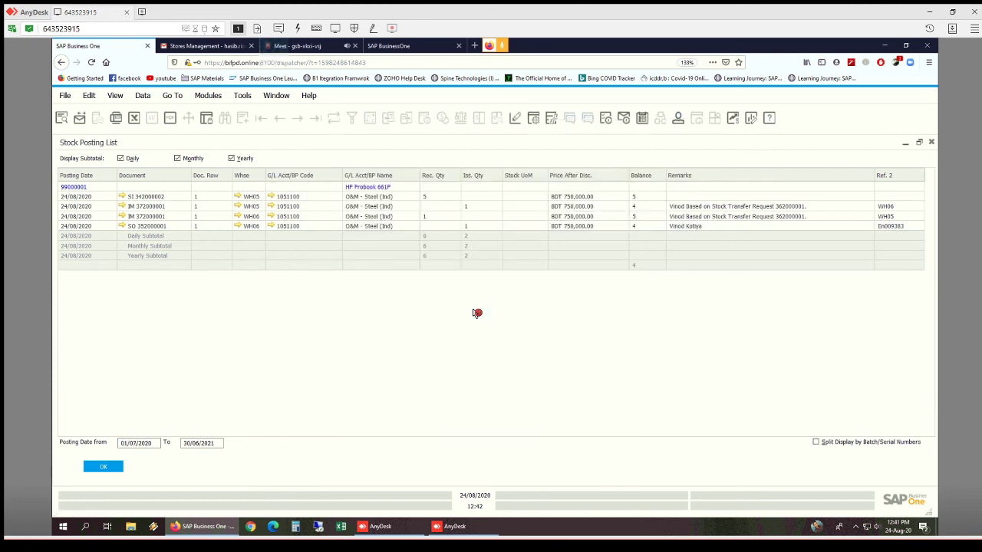
# - Close the report and item record, then navigate the menu to Stock Reports > Stock Posting List
pyautogui.press('Escape')
pyautogui.press('Escape')
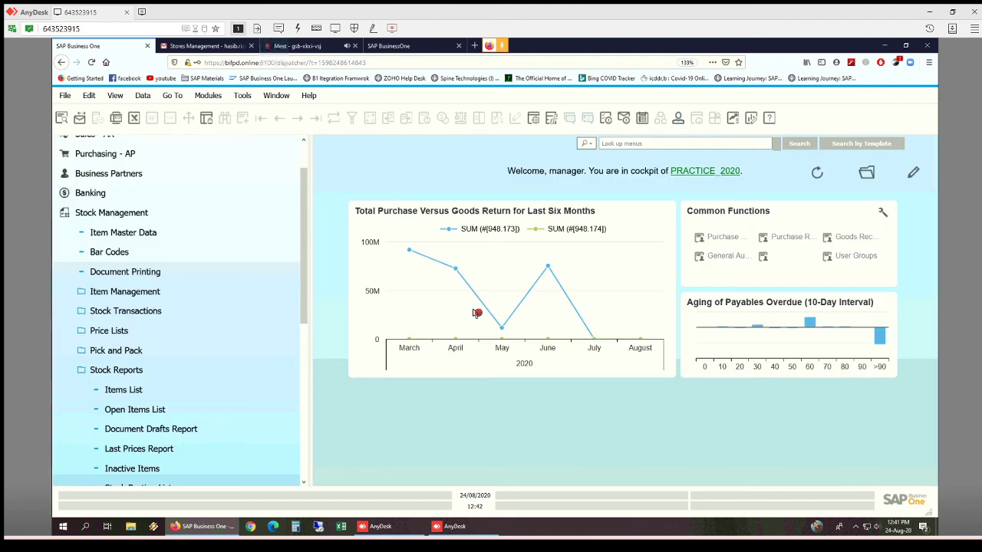
pyautogui.press('Up')
pyautogui.press('Left')
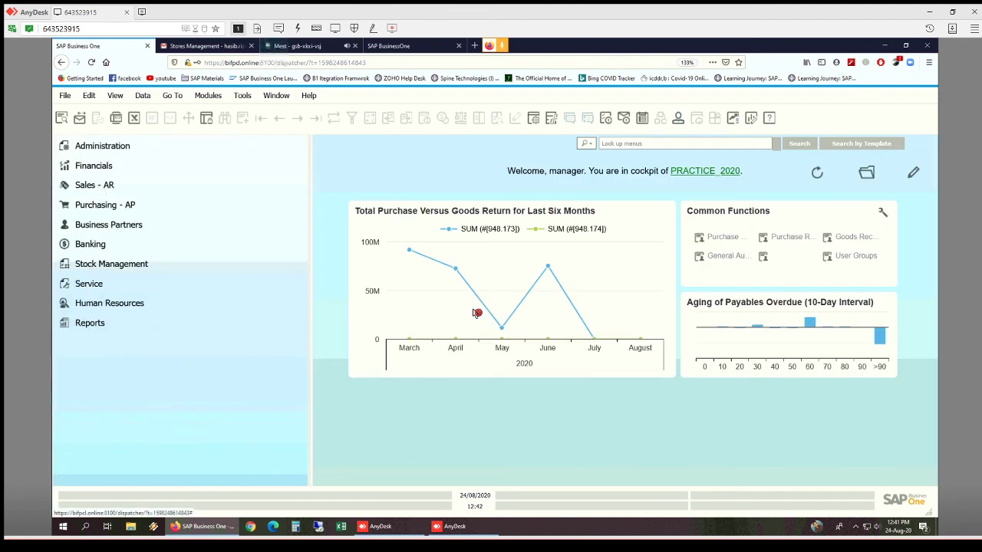
pyautogui.press('Up')
pyautogui.press('Down')
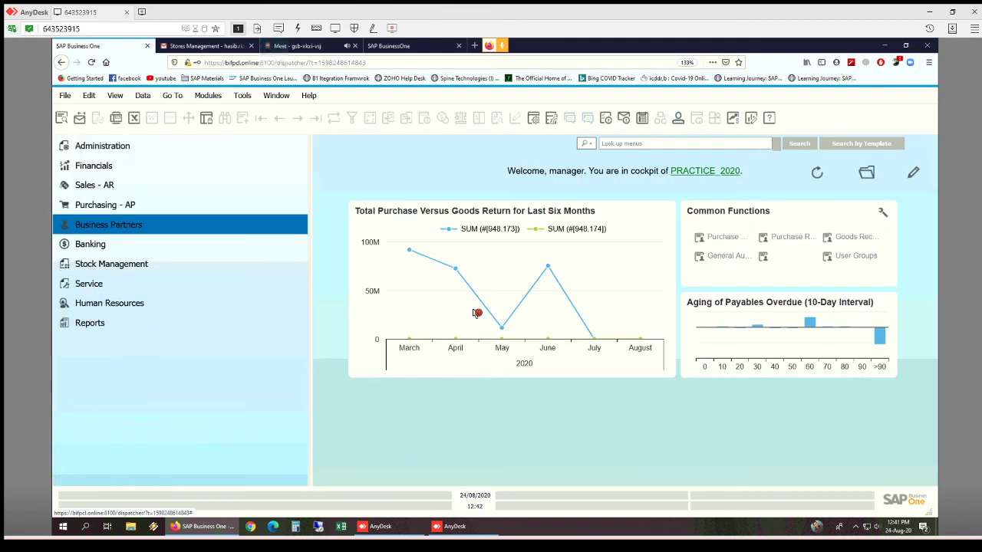
pyautogui.press('Up')
pyautogui.press('Down')
pyautogui.press('Down')
pyautogui.press('Up')
pyautogui.press('Down')
pyautogui.press('Up')
pyautogui.press('Up')
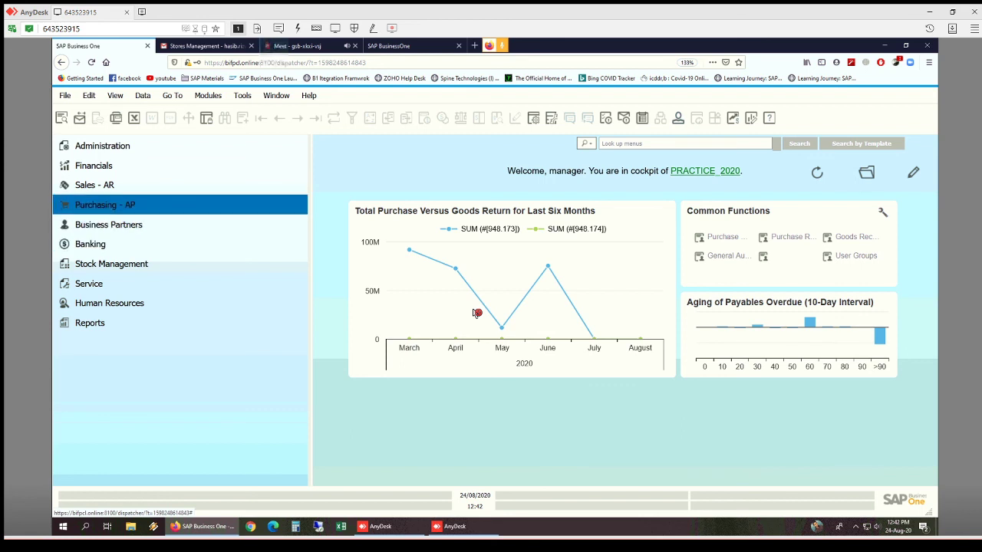
pyautogui.press('Up')
pyautogui.press('Down')
pyautogui.press('Down')
pyautogui.press('Down')
pyautogui.press('Right')
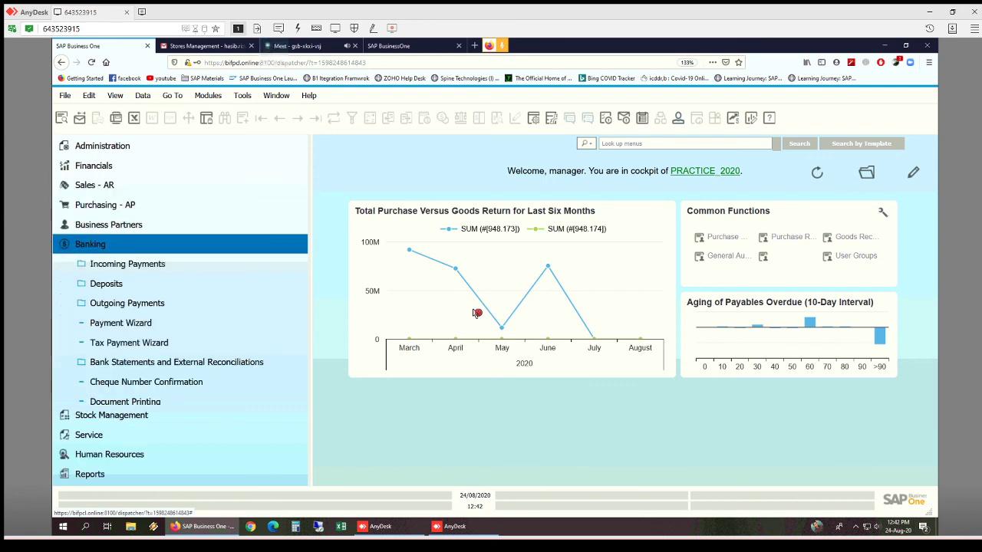
pyautogui.press('Left')
pyautogui.press('Down')
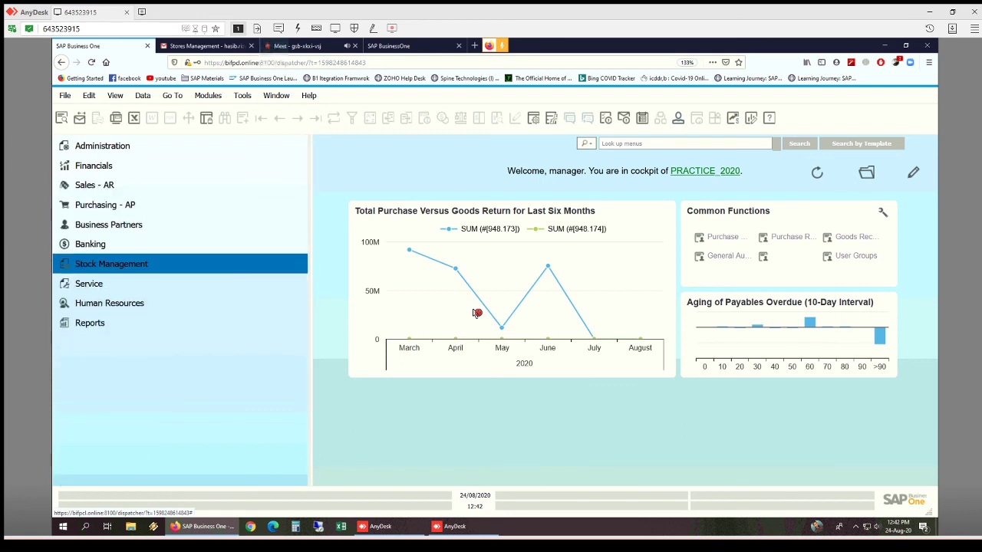
pyautogui.press('Right')
pyautogui.press('Up')
pyautogui.press('Right')
pyautogui.press('Down')
pyautogui.press('Down')
pyautogui.press('Down')
pyautogui.press('Down')
pyautogui.press('Down')
pyautogui.press('Down')
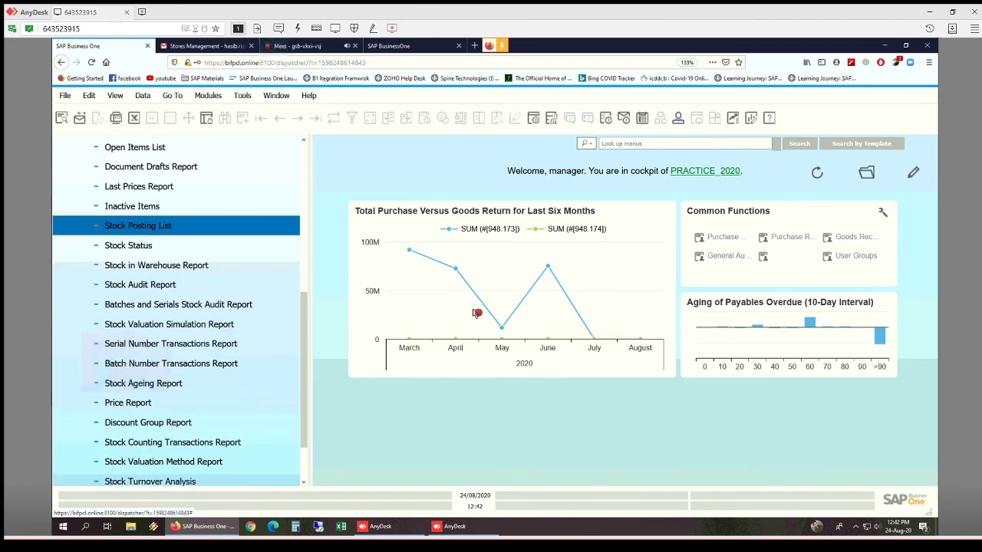
# - Run the Stock Posting List for item 99000001, then close it
pyautogui.press('Return')
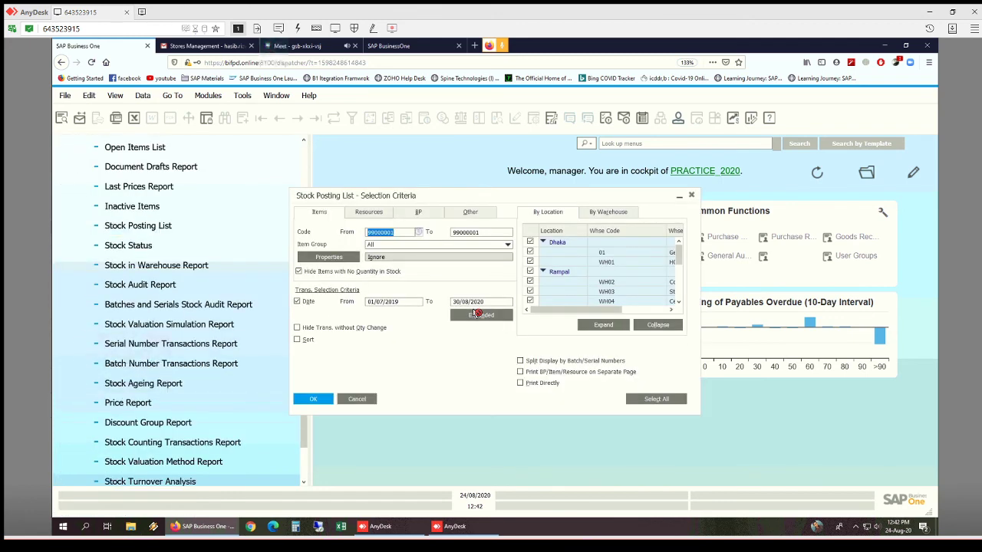
pyautogui.press('Return')
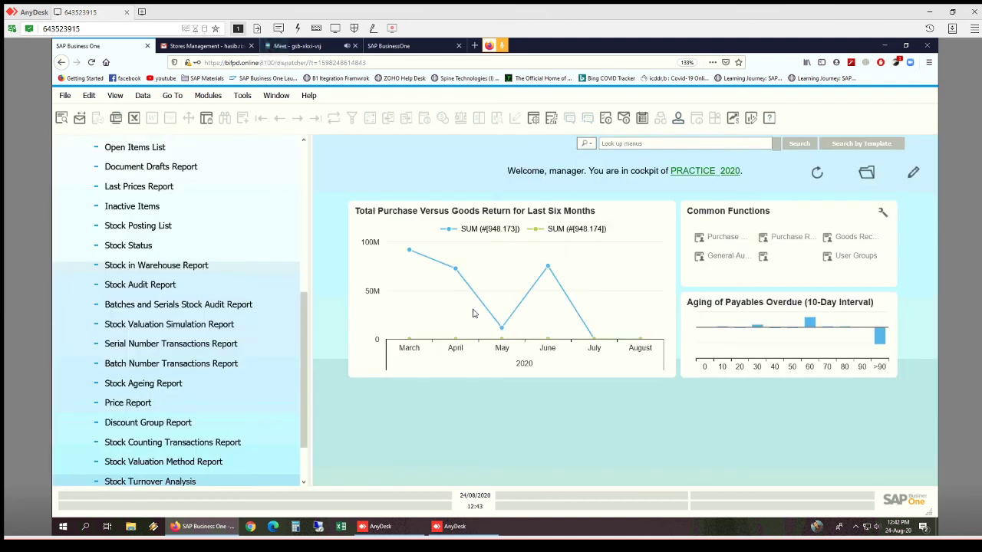
pyautogui.press('Escape')
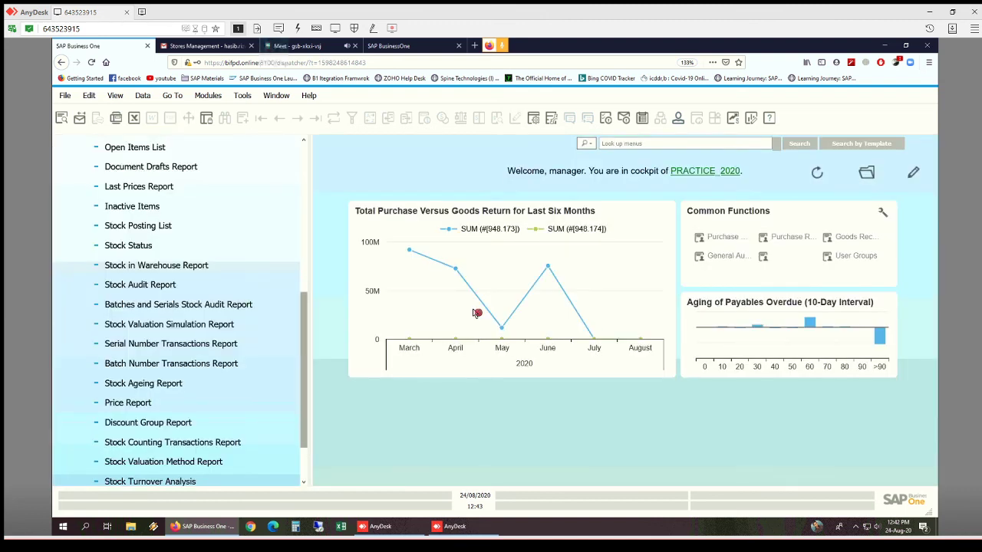
# - Collapse Stock Management in the Main Menu and switch to the Bangladesh Police logon tab
pyautogui.scroll(5, 176, 331)
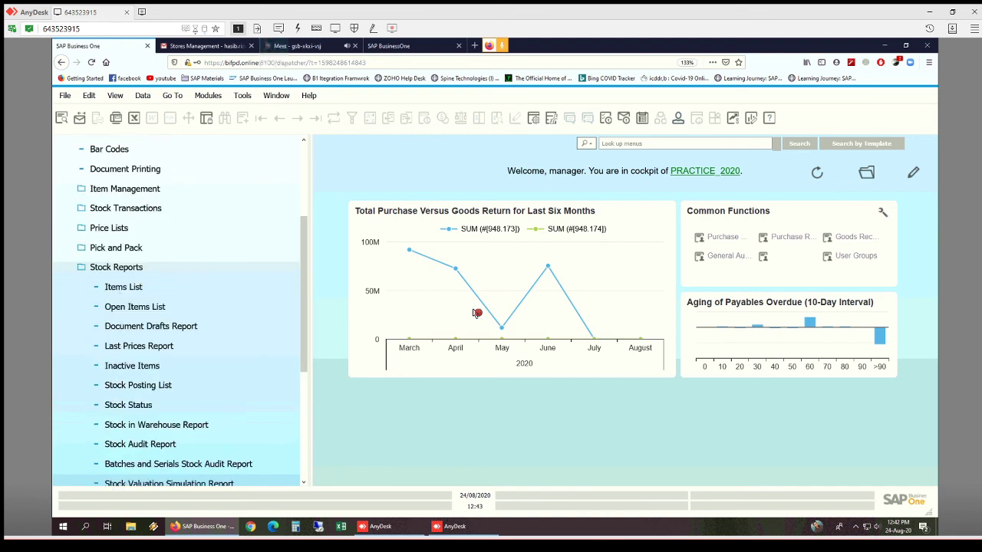
pyautogui.press('Up')
pyautogui.press('Up')
pyautogui.press('Up')
pyautogui.press('Up')
pyautogui.press('Up')
pyautogui.press('Up')
pyautogui.press('Up')
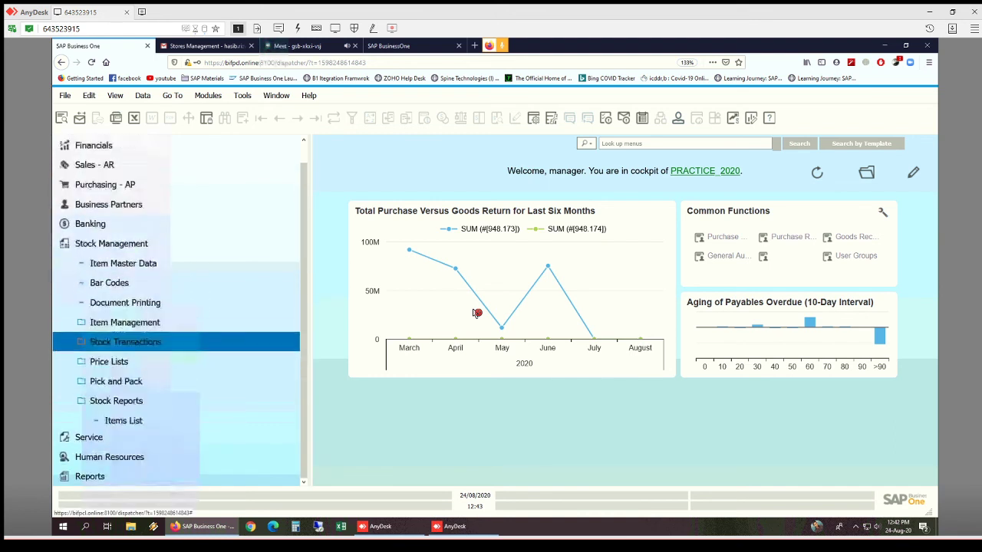
pyautogui.press('Left')
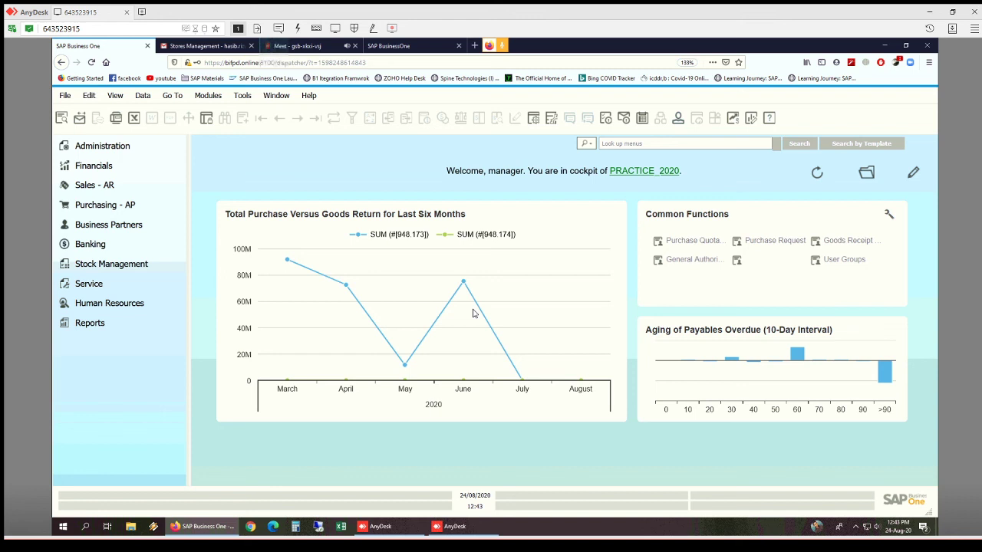
pyautogui.hotkey('ctrl', 'shift', 'Tab')
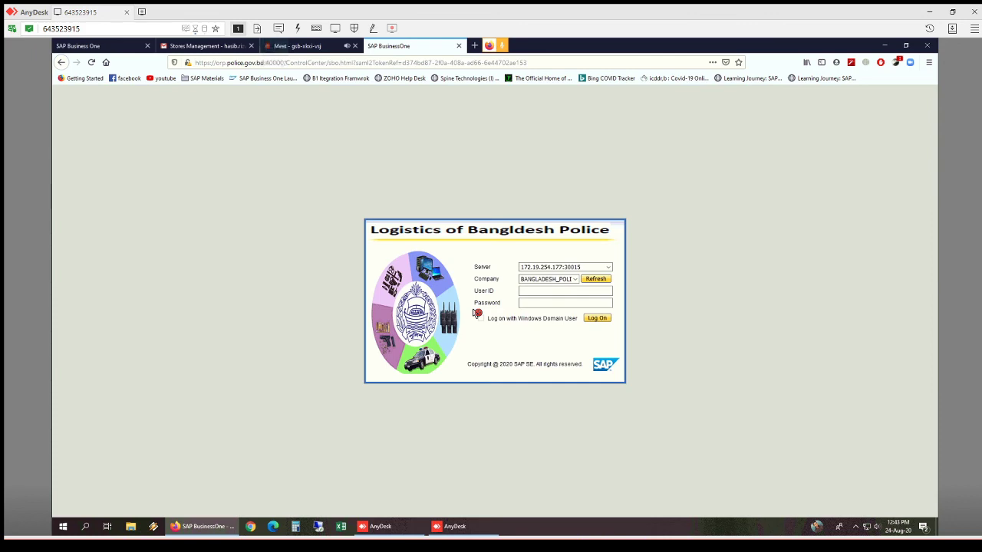
# - Close the extra login tab with Ctrl+W
pyautogui.hotkey('ctrl', 'w')
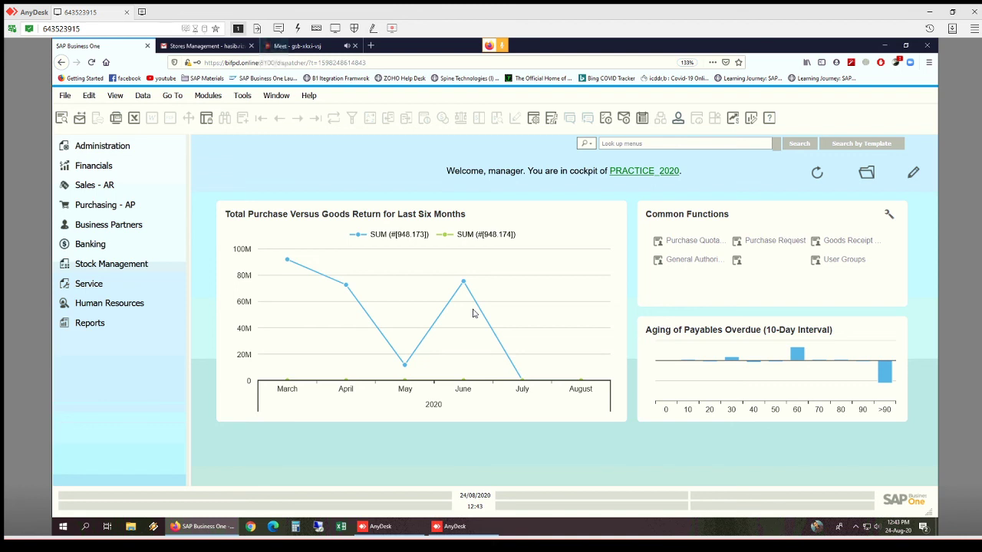
pyautogui.click(474, 313)
pyautogui.click(473, 313)
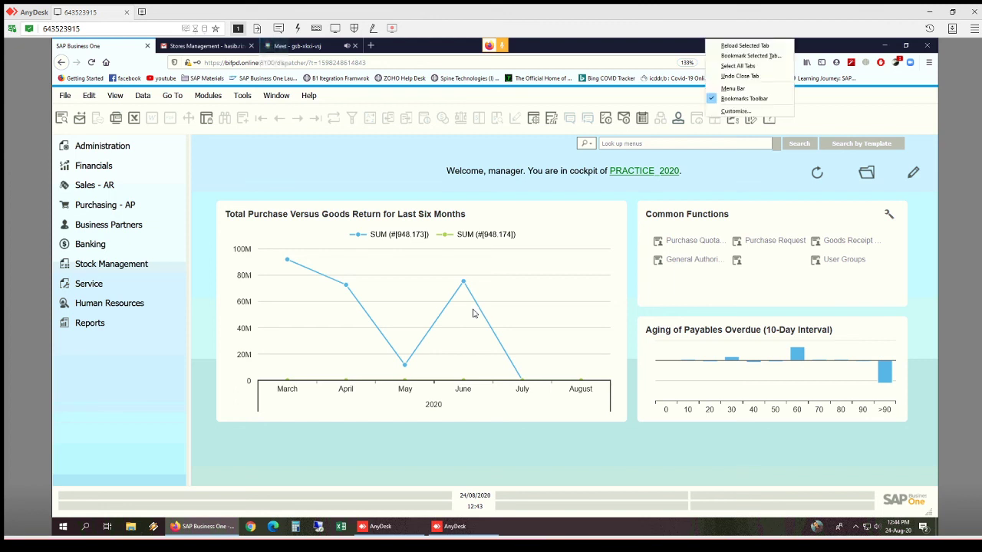
pyautogui.click(473, 312)
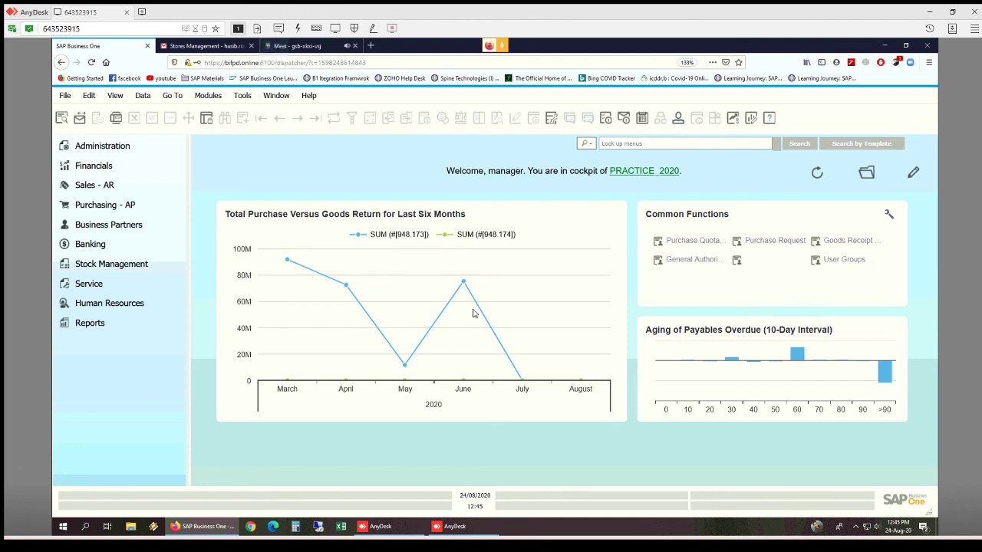
pyautogui.click(474, 312)
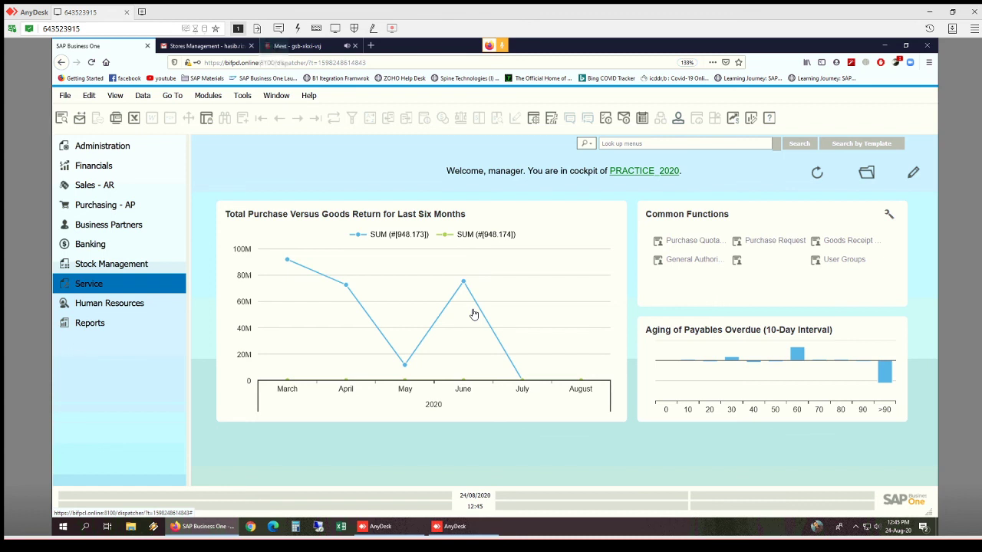
# - Open Asset Master Data from Financials > Fixed Assets in the Main Menu
pyautogui.click(476, 313)
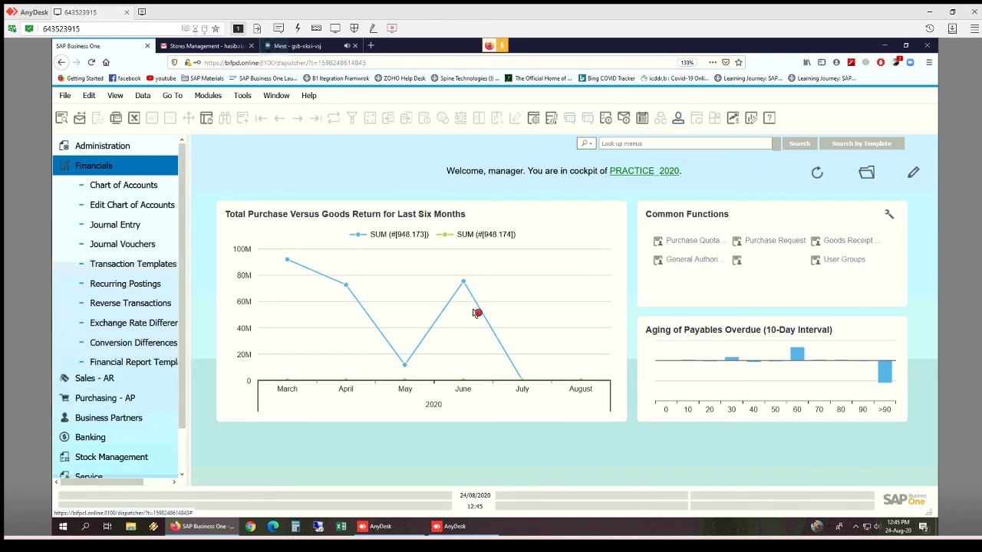
pyautogui.press('Down')
pyautogui.press('Down')
pyautogui.press('Down')
pyautogui.press('Down')
pyautogui.press('Down')
pyautogui.press('Down')
pyautogui.press('Down')
pyautogui.press('Down')
pyautogui.press('Down')
pyautogui.press('Down')
pyautogui.press('Down')
pyautogui.press('Down')
pyautogui.press('Down')
pyautogui.press('Down')
pyautogui.press('Down')
pyautogui.press('Down')
pyautogui.press('Down')
pyautogui.press('Up')
pyautogui.press('Up')
pyautogui.press('Up')
pyautogui.press('Up')
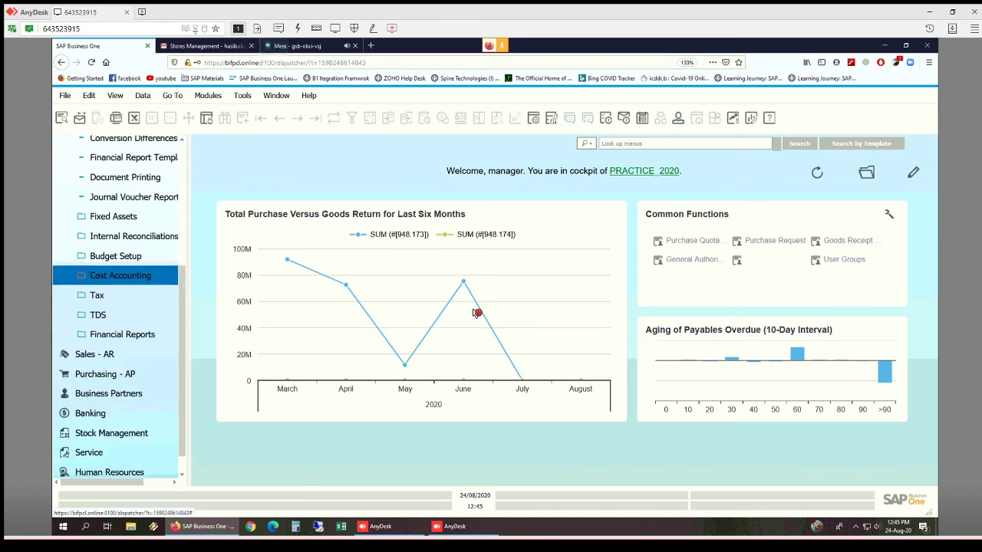
pyautogui.press('Right')
pyautogui.press('Down')
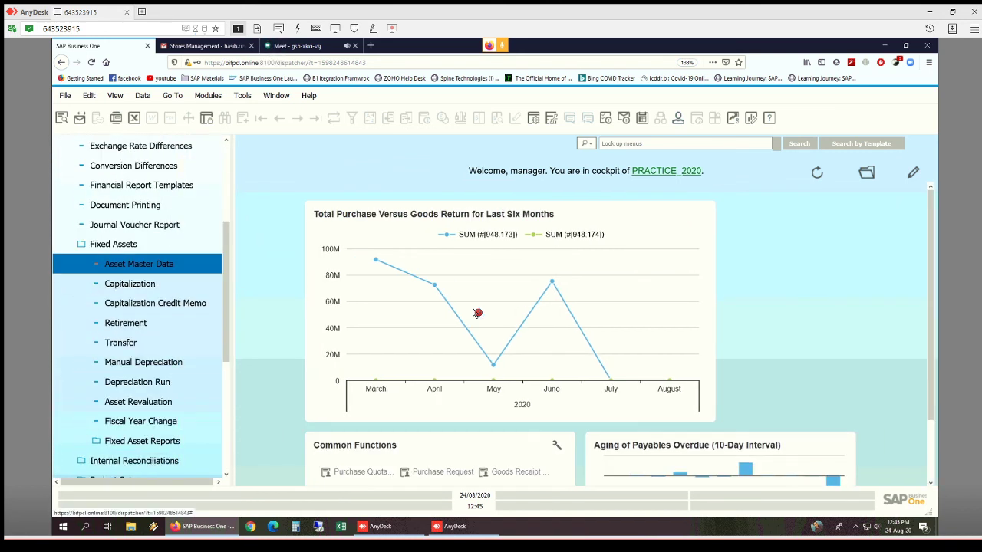
pyautogui.press('Return')
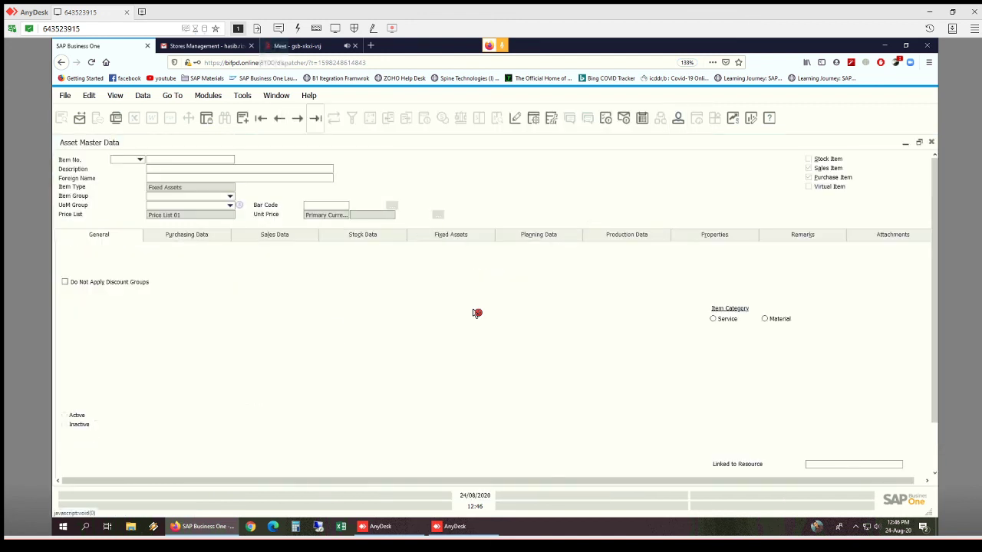
pyautogui.hotkey('ctrl', 'pagedown')
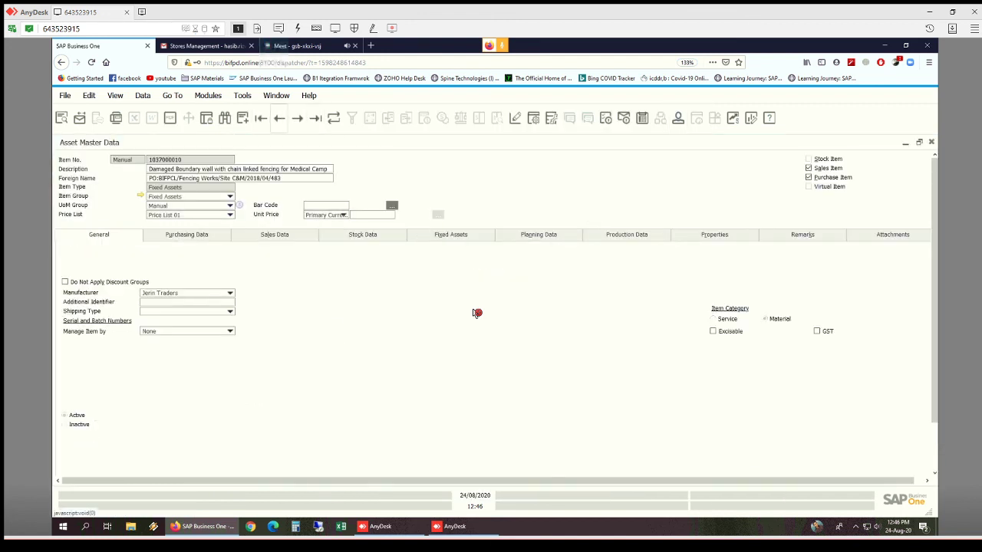
pyautogui.hotkey('ctrl', 'pageup')
pyautogui.hotkey('ctrl', 'pageup')
pyautogui.hotkey('ctrl', 'pageup')
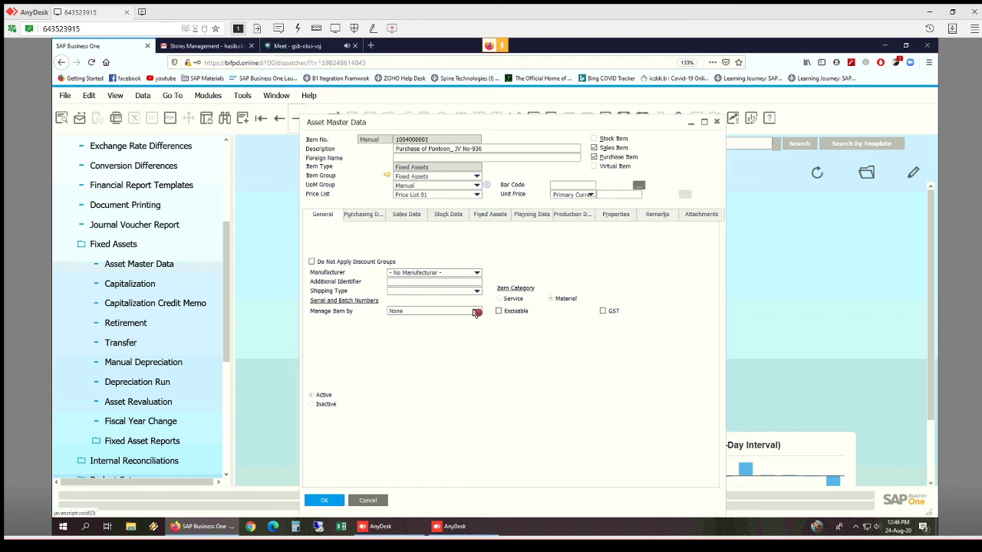
pyautogui.press('pagedown')
pyautogui.press('pagedown')
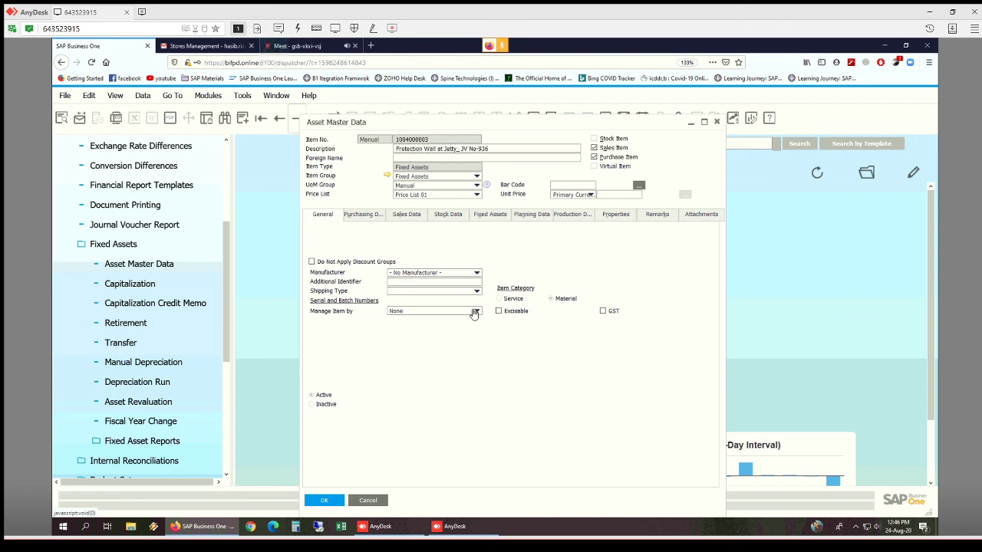
pyautogui.press('pagedown')
pyautogui.press('pagedown')
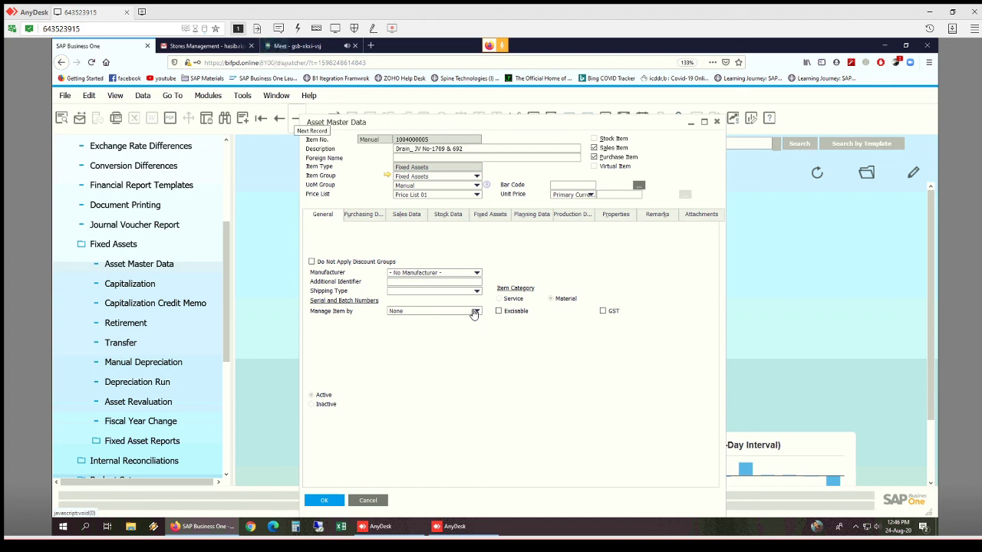
pyautogui.click(476, 312)
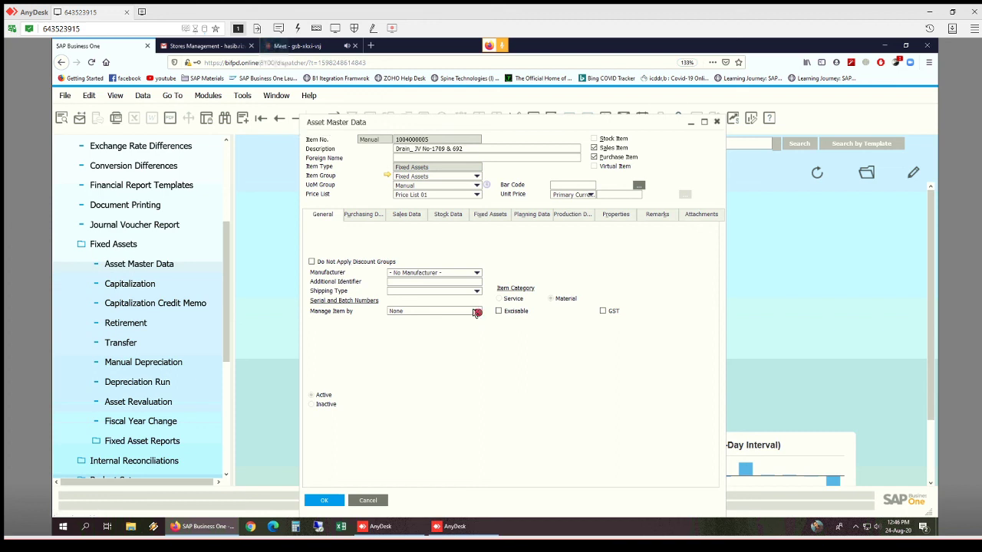
pyautogui.click(716, 121)
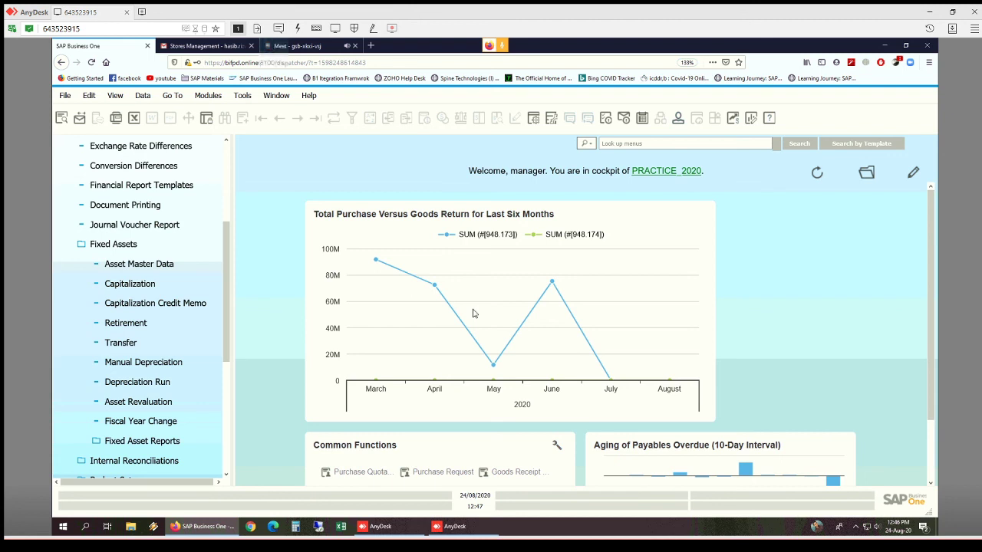
# - Open Item Master Data under Stock Management to view the HP Probook 661P record, then close it
pyautogui.click(112, 244)
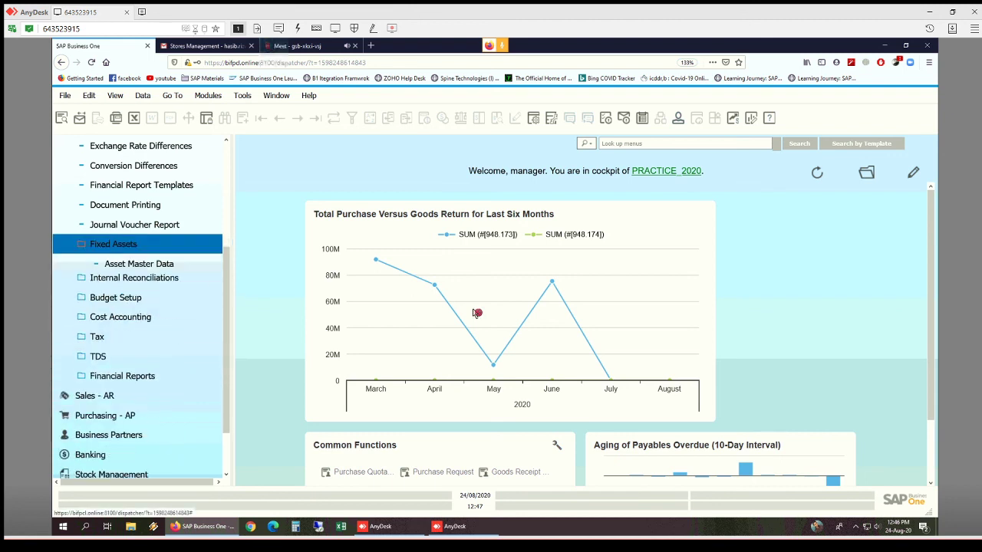
pyautogui.scroll(5, 138, 306)
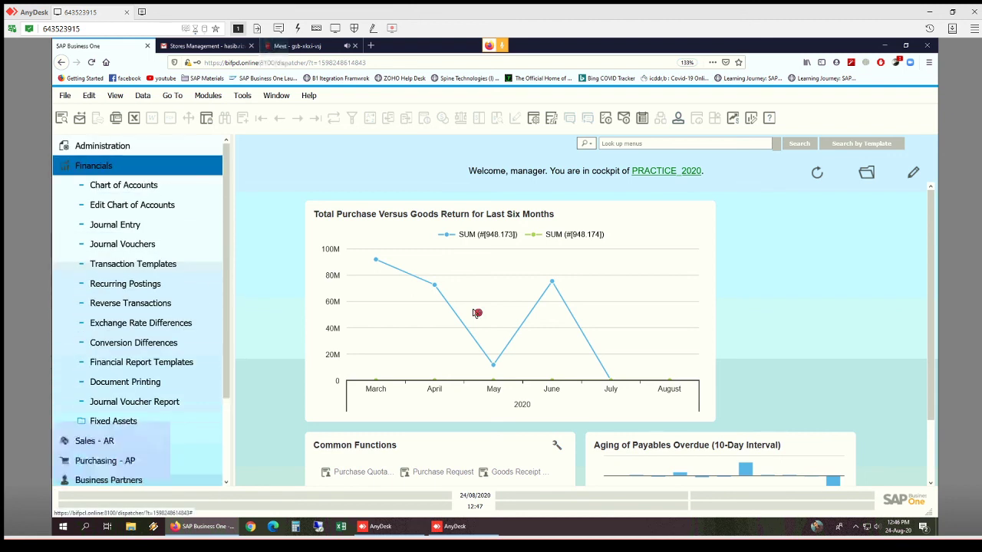
pyautogui.click(93, 165)
pyautogui.click(111, 263)
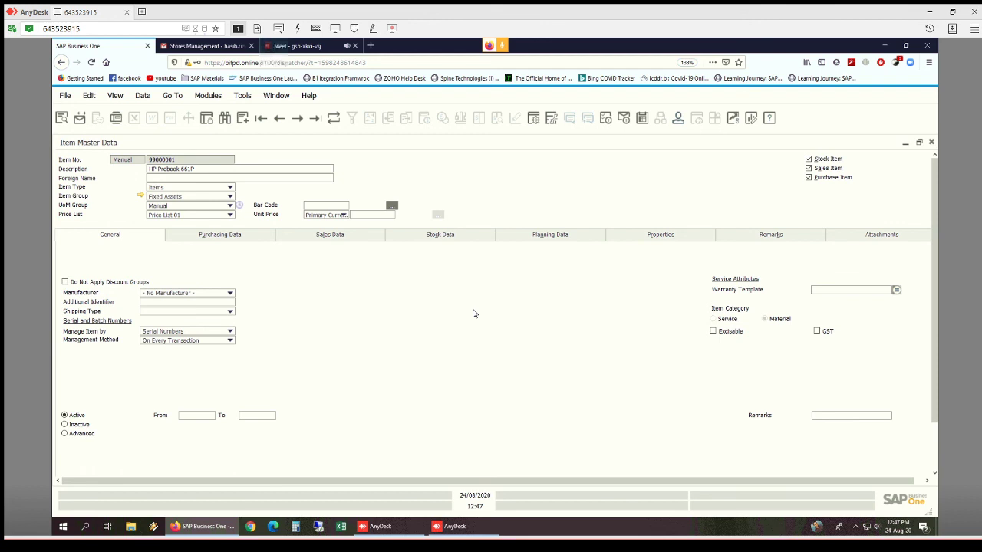
pyautogui.press('Escape')
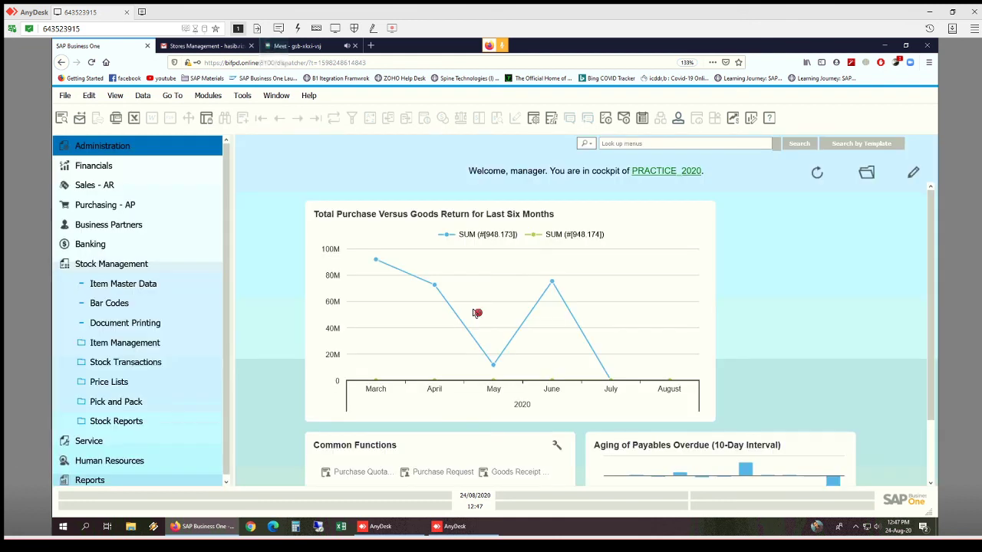
# - Open Asset Master Data via Financials > Fixed Assets for the boundary wall fencing asset
pyautogui.press('Down')
pyautogui.press('Down')
pyautogui.press('Left')
pyautogui.press('Up')
pyautogui.press('Up')
pyautogui.press('Up')
pyautogui.press('Up')
pyautogui.press('Up')
pyautogui.press('Right')
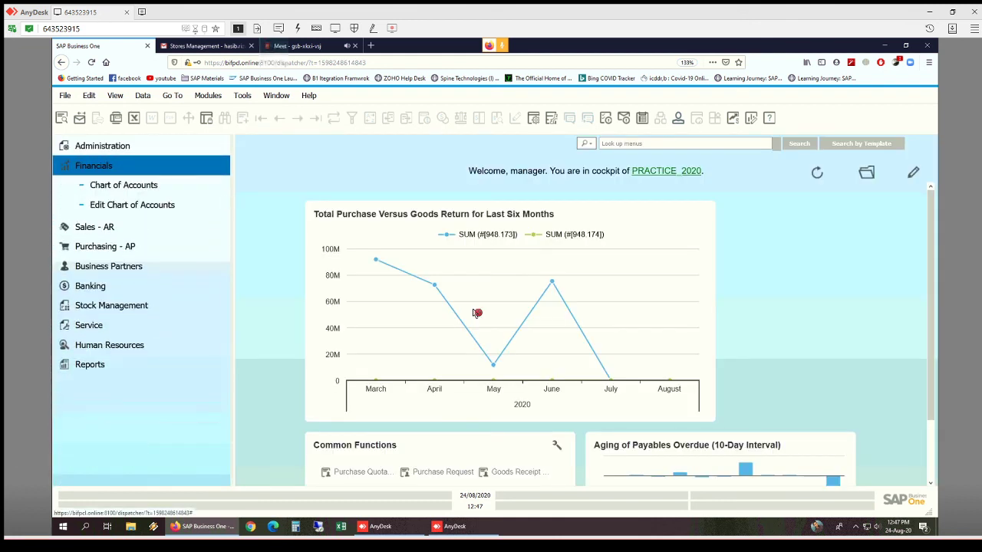
pyautogui.press('Down')
pyautogui.press('Down')
pyautogui.press('Down')
pyautogui.press('Down')
pyautogui.press('Down')
pyautogui.press('Down')
pyautogui.press('Down')
pyautogui.press('Down')
pyautogui.press('Down')
pyautogui.press('Down')
pyautogui.press('Down')
pyautogui.press('Down')
pyautogui.press('Down')
pyautogui.press('Right')
pyautogui.press('Down')
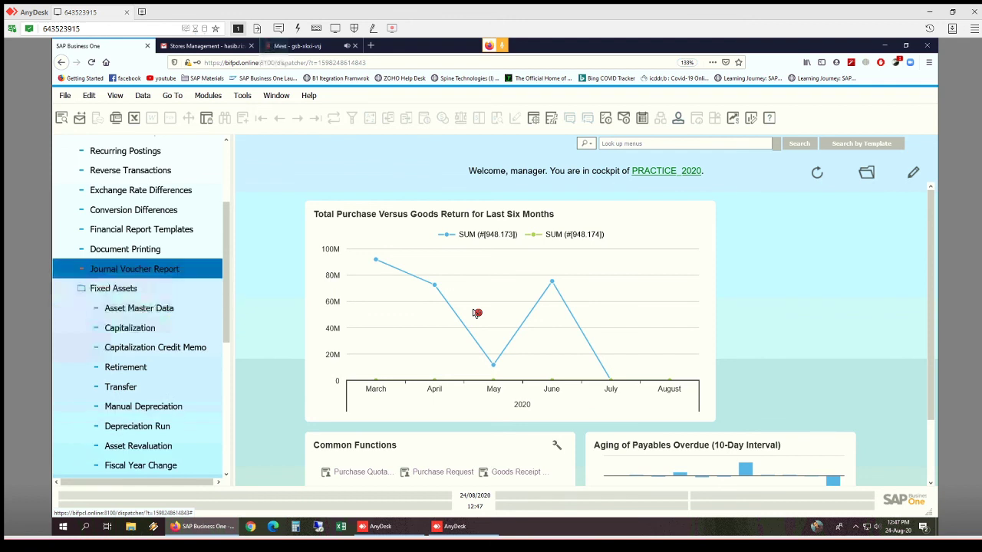
pyautogui.press('Return')
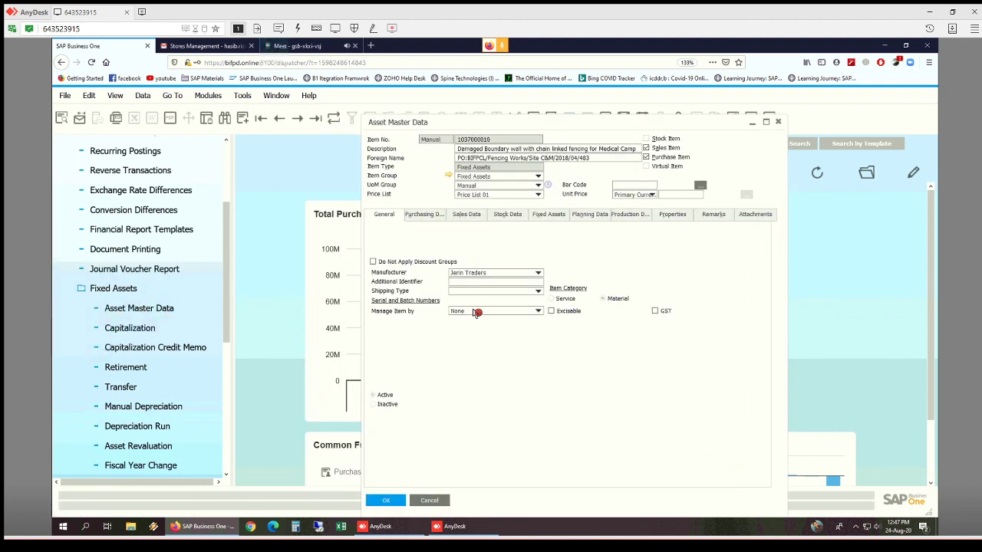
# - Check the boundary wall asset's Stock Data and Fixed Assets tabs, close it, and open a Capitalization document
pyautogui.hotkey('ctrl', 'Tab')
pyautogui.hotkey('ctrl', 'Tab')
pyautogui.hotkey('ctrl', 'Tab')
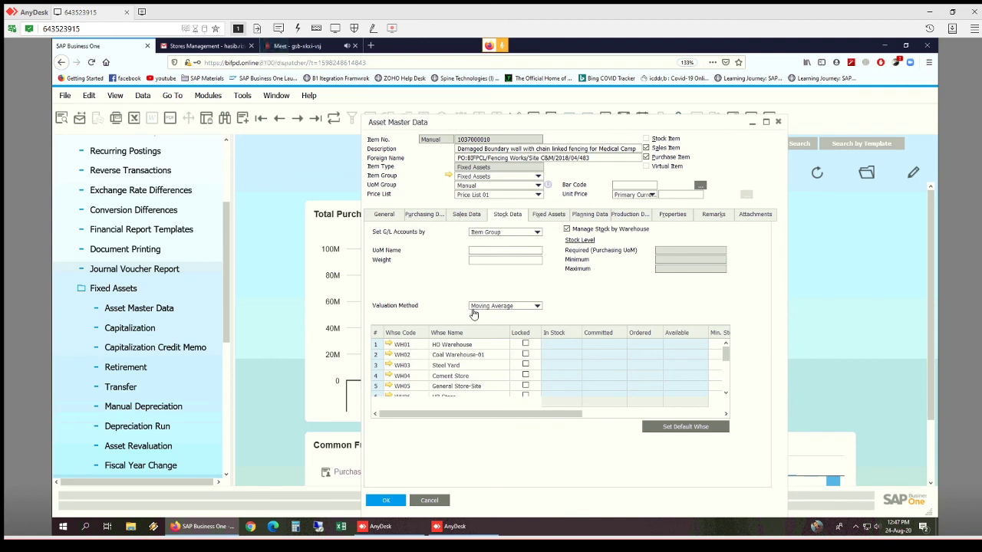
pyautogui.hotkey('ctrl', 'Tab')
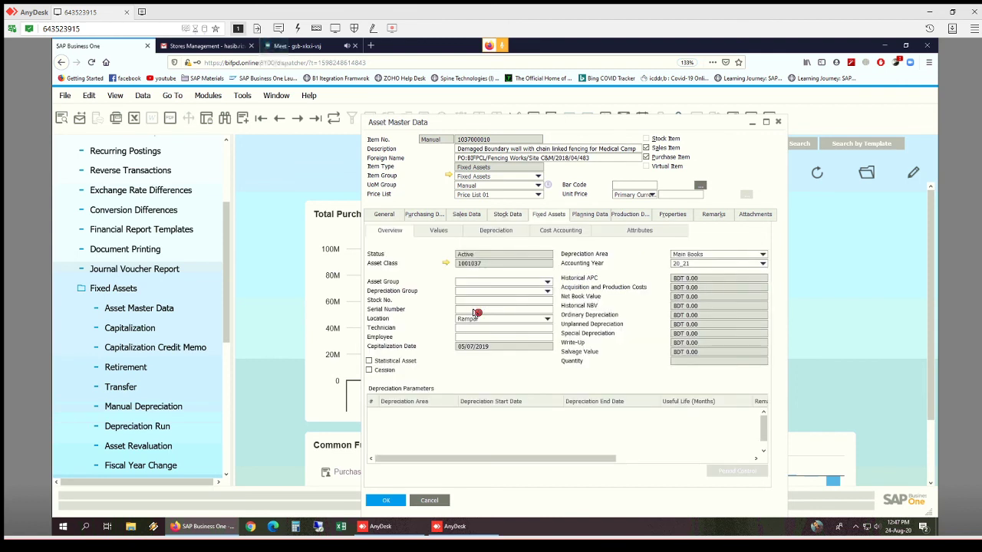
pyautogui.click(476, 310)
pyautogui.hotkey('shift', 'Tab')
pyautogui.hotkey('shift', 'Tab')
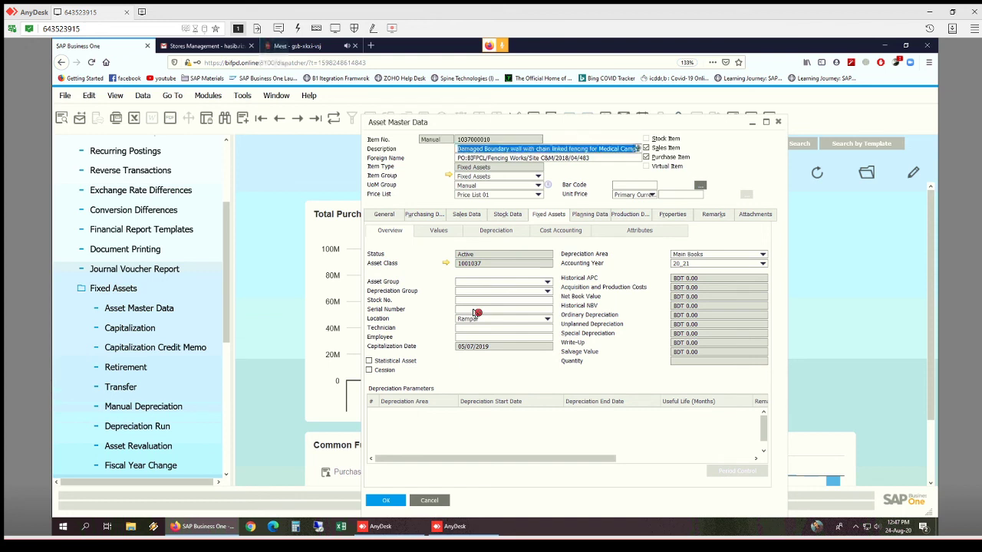
pyautogui.hotkey('shift', 'Tab')
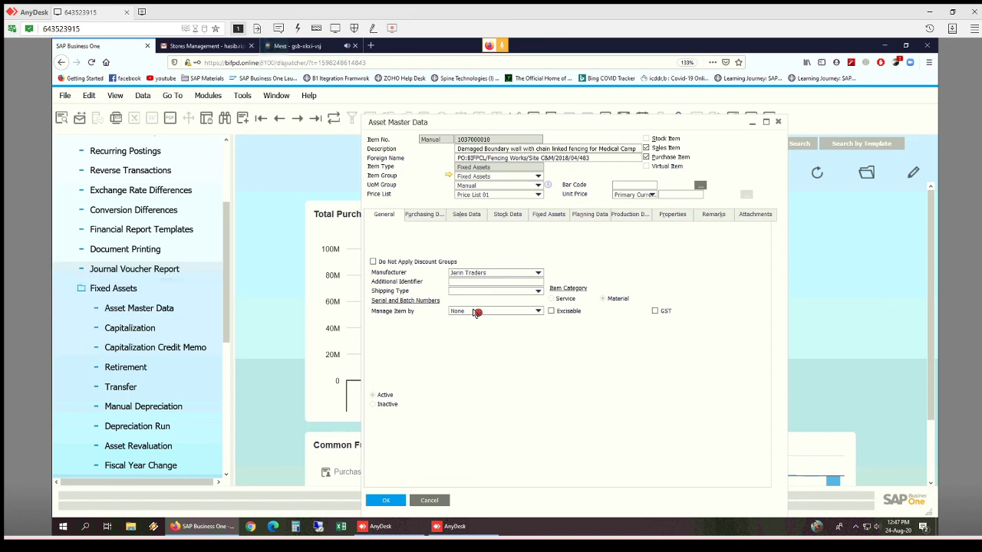
pyautogui.press('Escape')
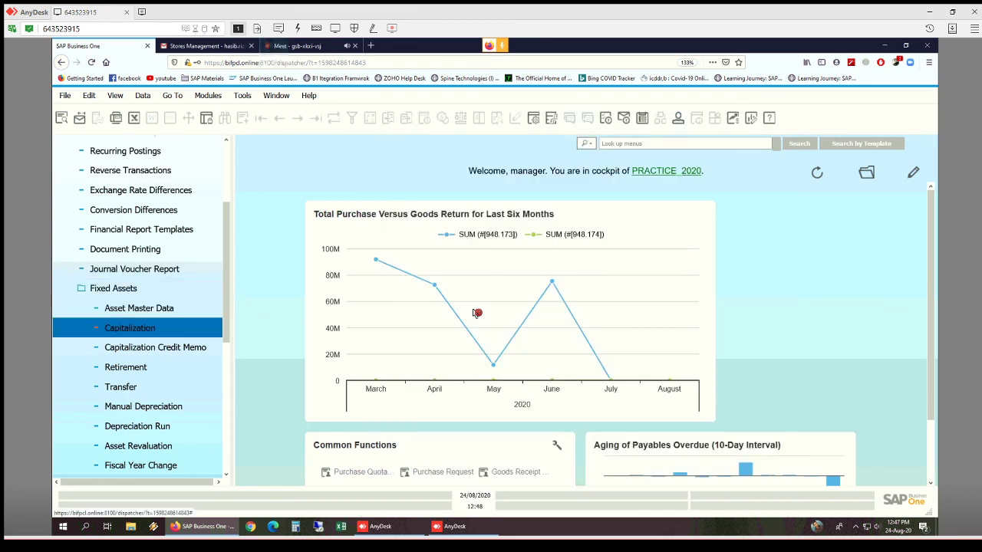
pyautogui.press('Return')
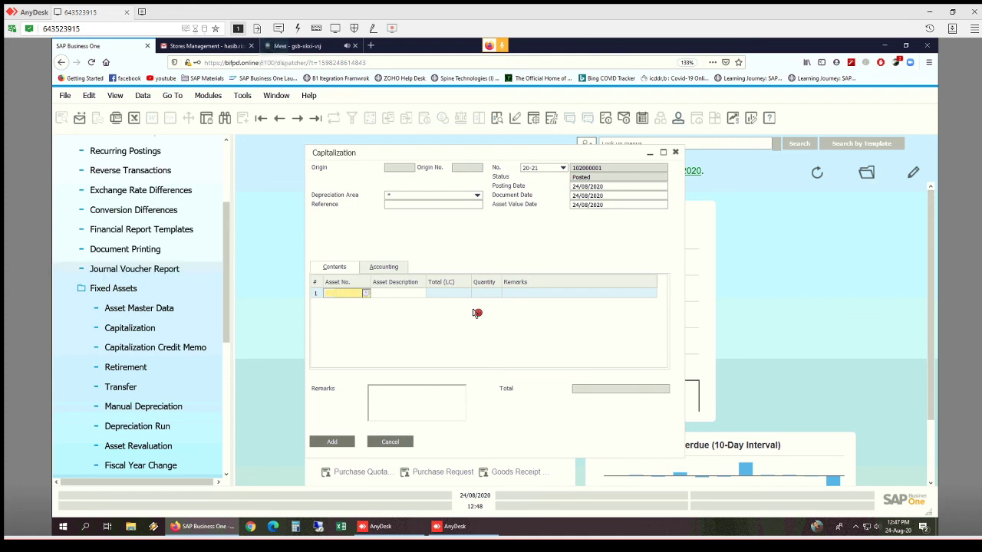
# - Close the Capitalization document and open Item Master Data under Stock Management
pyautogui.press('Escape')
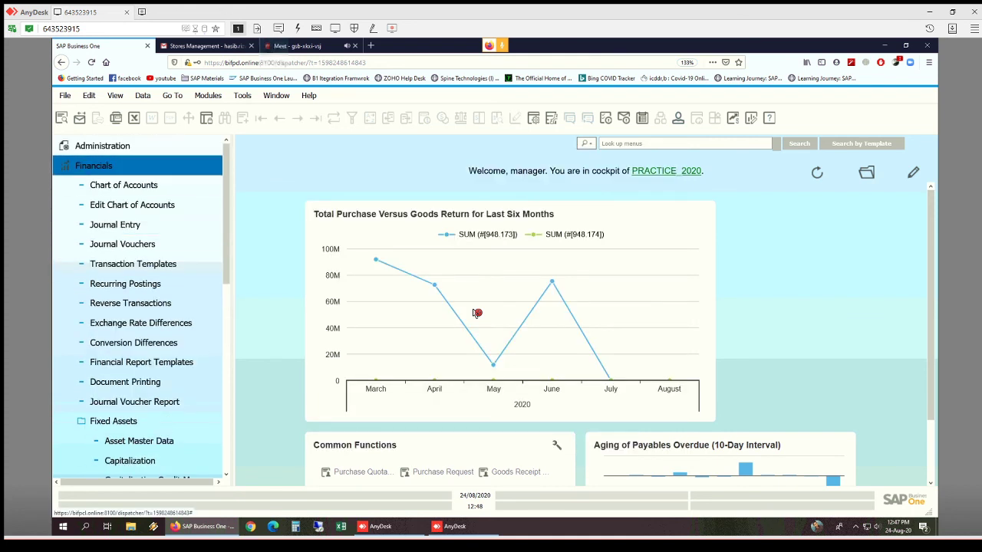
pyautogui.press('Left')
pyautogui.press('Down')
pyautogui.press('Down')
pyautogui.press('Down')
pyautogui.press('Down')
pyautogui.press('Down')
pyautogui.press('Right')
pyautogui.press('Down')
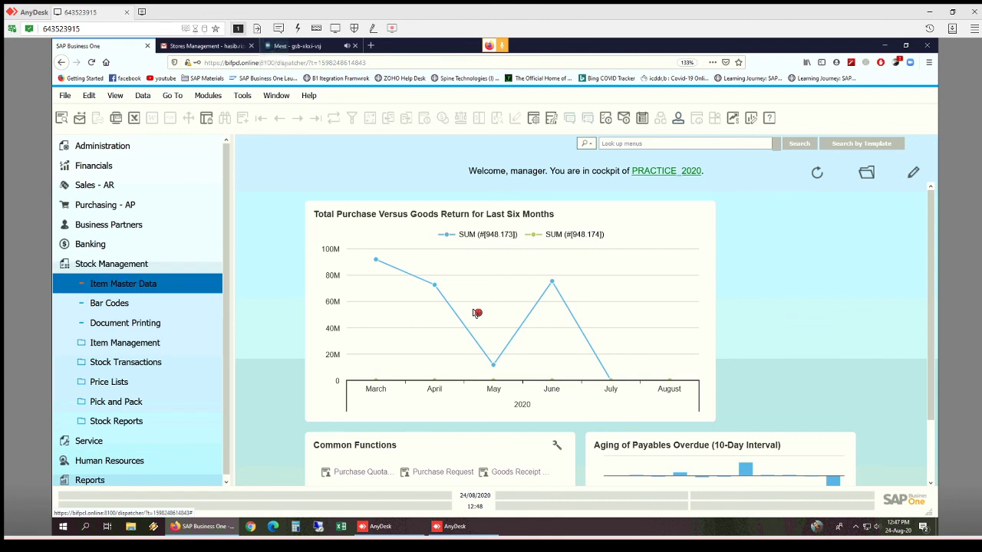
pyautogui.press('Return')
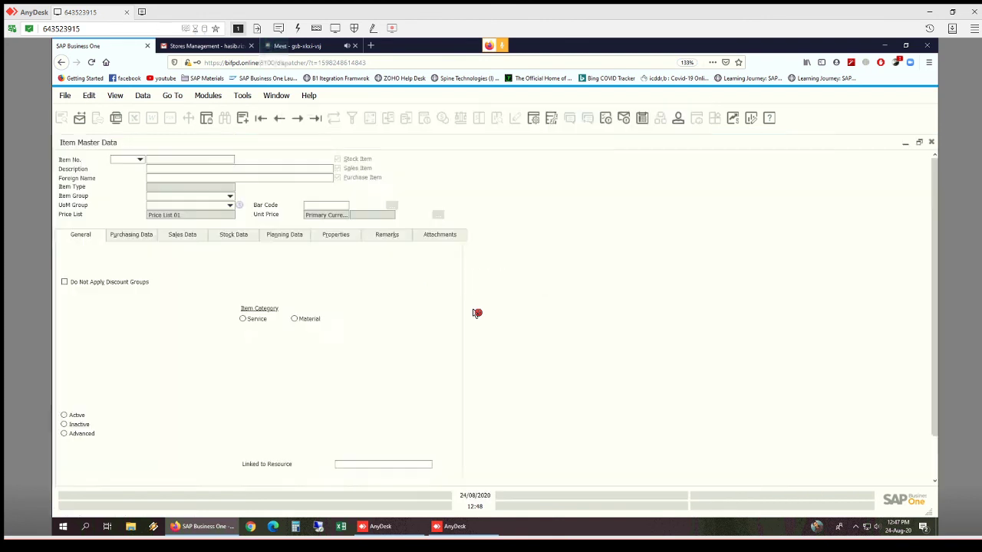
# - Show the last item, HP Probook 661P, and review its Purchasing, Sales and Stock Data tabs
pyautogui.click(314, 117)
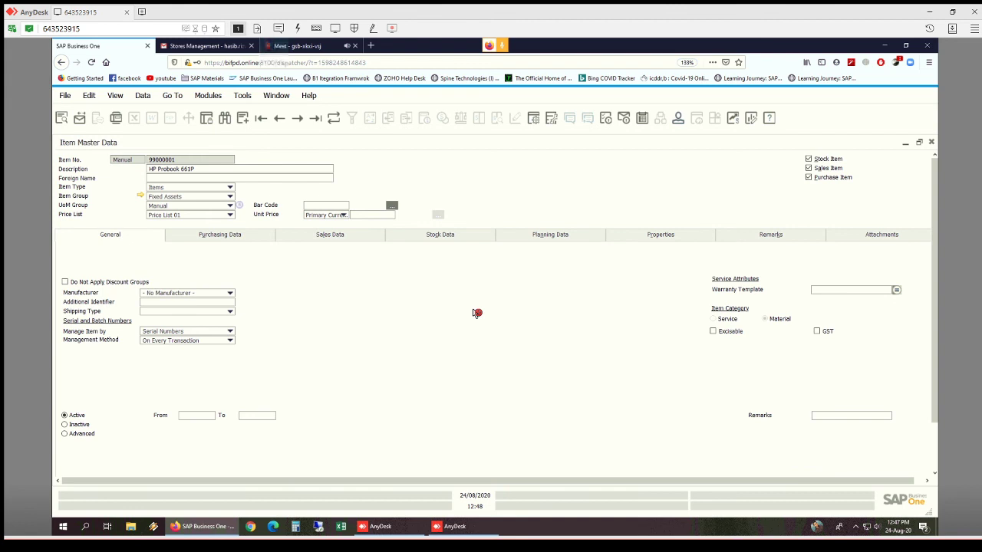
pyautogui.hotkey('ctrl', 'Tab')
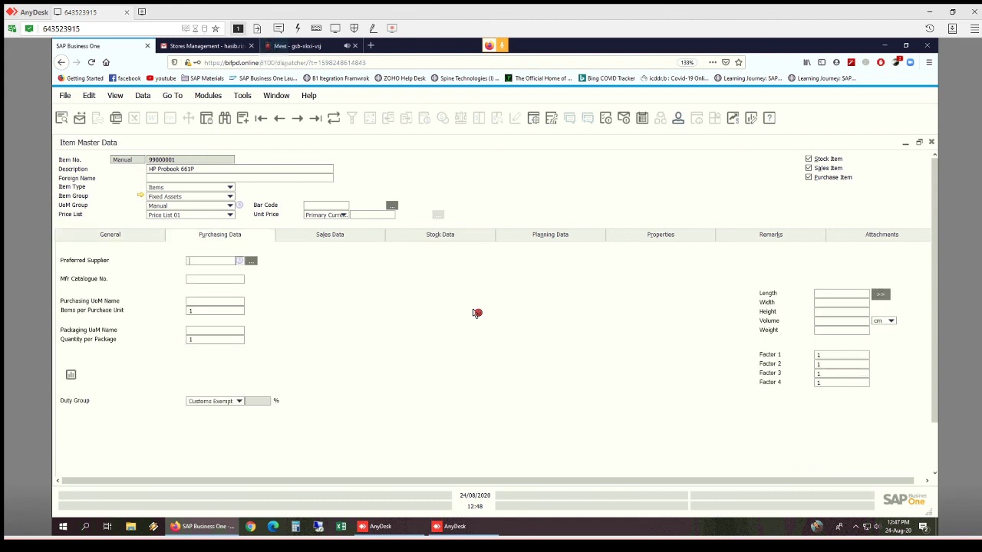
pyautogui.hotkey('ctrl', 'Tab')
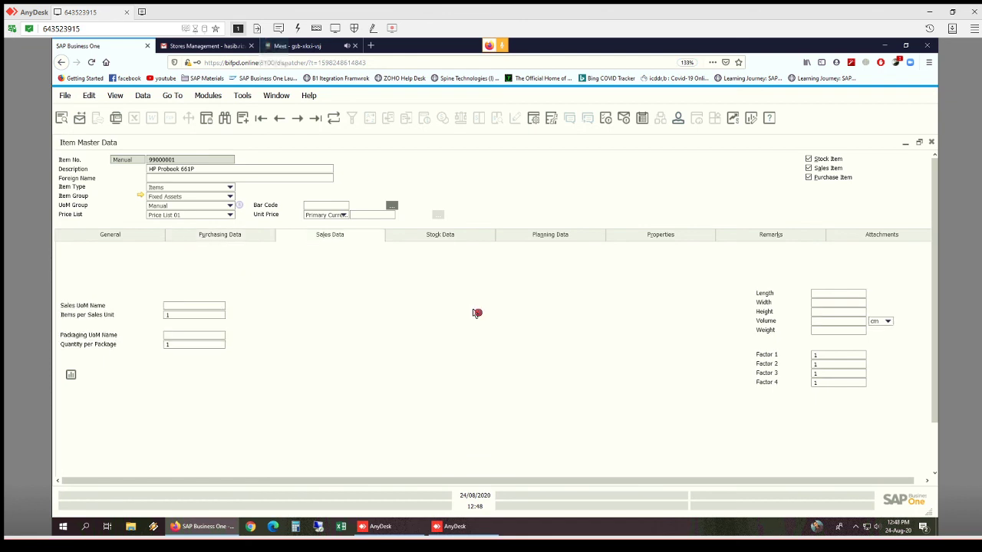
pyautogui.hotkey('ctrl', 'Tab')
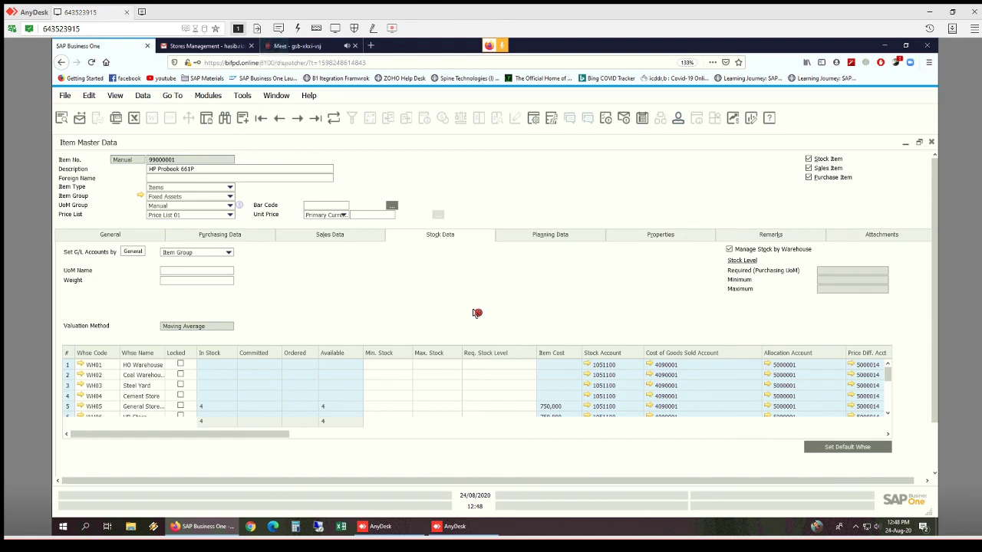
pyautogui.hotkey('ctrl', 'shift', 'Tab')
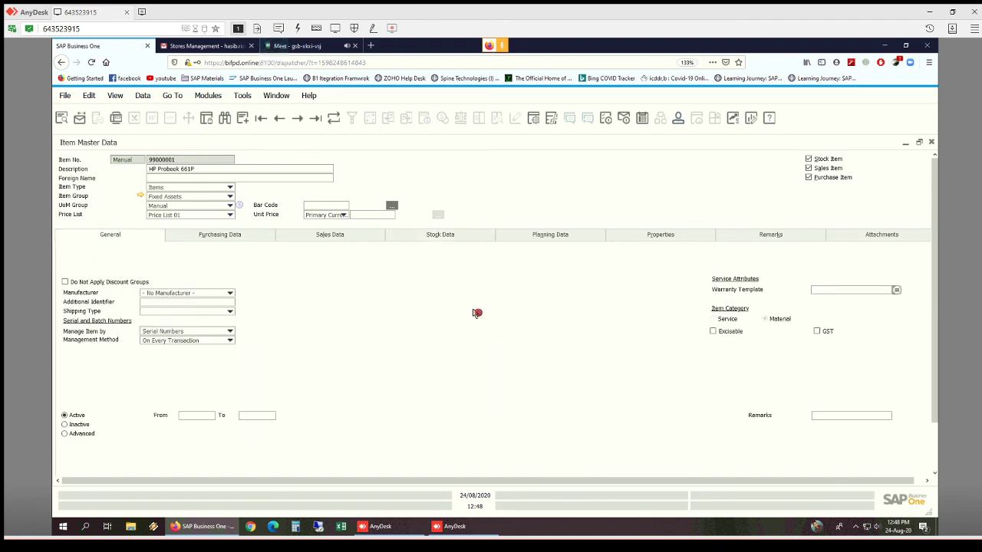
# - Confirm the laptop keeps serial-number management and the Fixed Assets item group, Manufacturer unchanged
pyautogui.hotkey('alt', 'Down')
pyautogui.press('Escape')
pyautogui.hotkey('alt', 'Down')
pyautogui.press('Return')
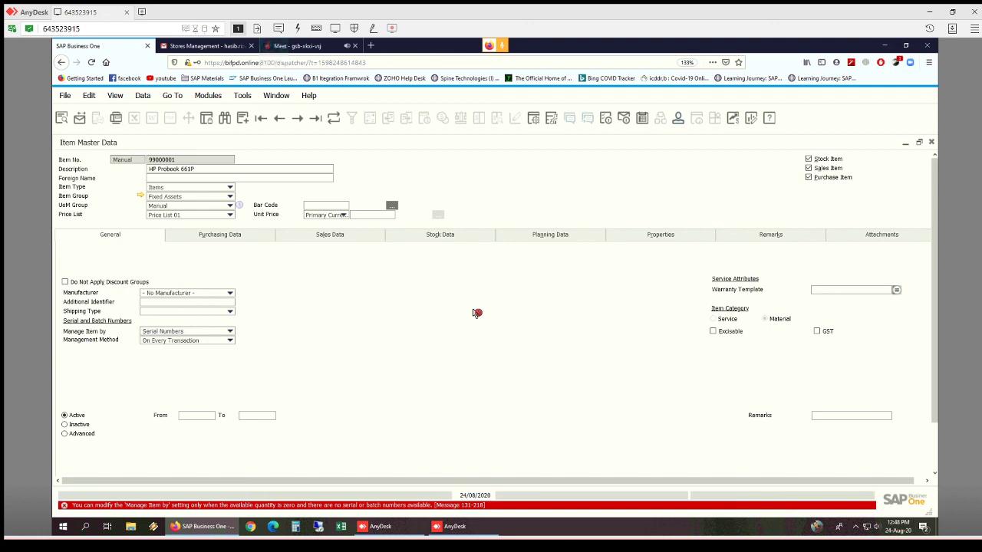
pyautogui.click(473, 313)
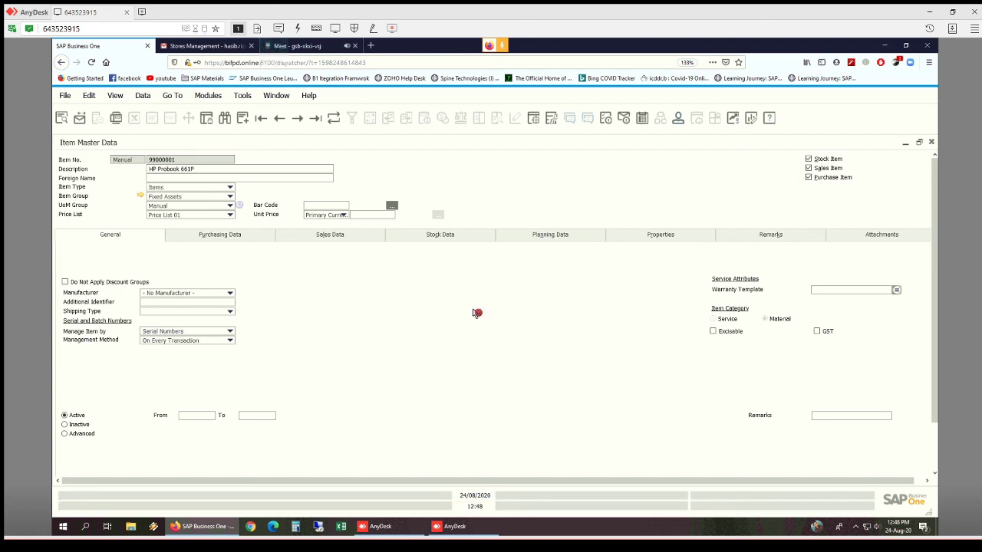
pyautogui.hotkey('alt', 'Down')
pyautogui.press('Return')
# - Step back a record, return to HP Probook 661P, and open its Fixed Assets item group setup
pyautogui.press('pageup')
pyautogui.hotkey('ctrl', 'pagedown')
pyautogui.click(474, 312)
pyautogui.hotkey('alt', 'Down')
pyautogui.press('Up')
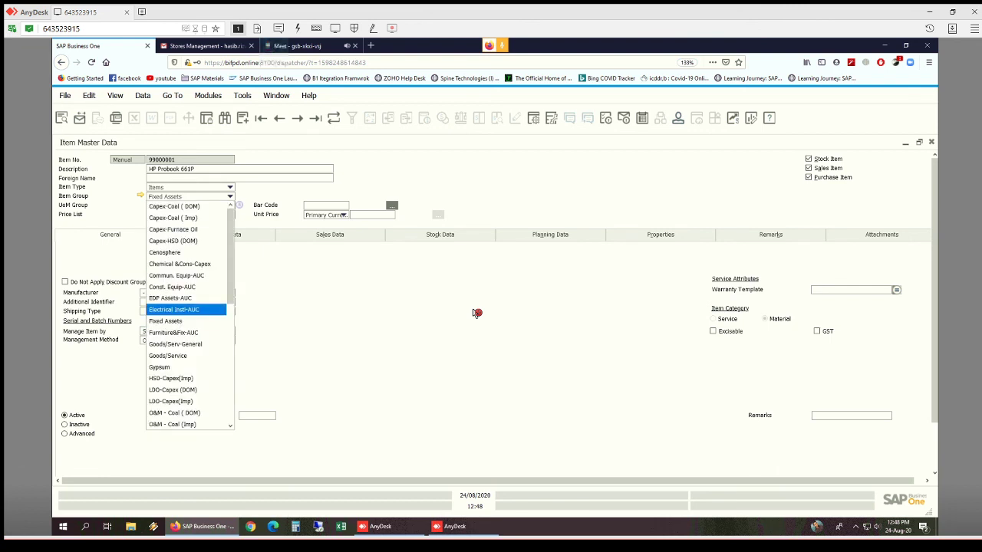
pyautogui.press('Down')
pyautogui.press('Up')
pyautogui.press('Escape')
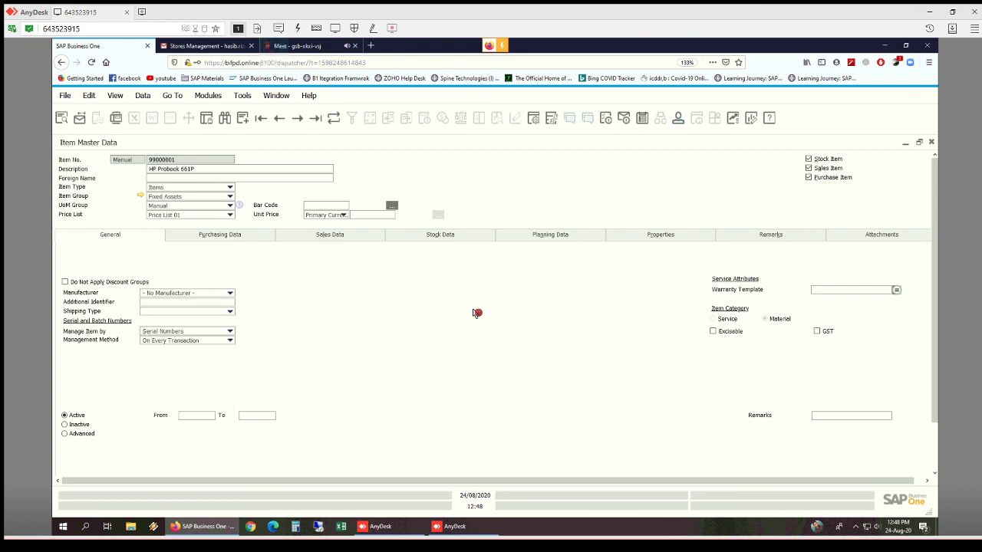
pyautogui.hotkey('ctrl', 'Tab')
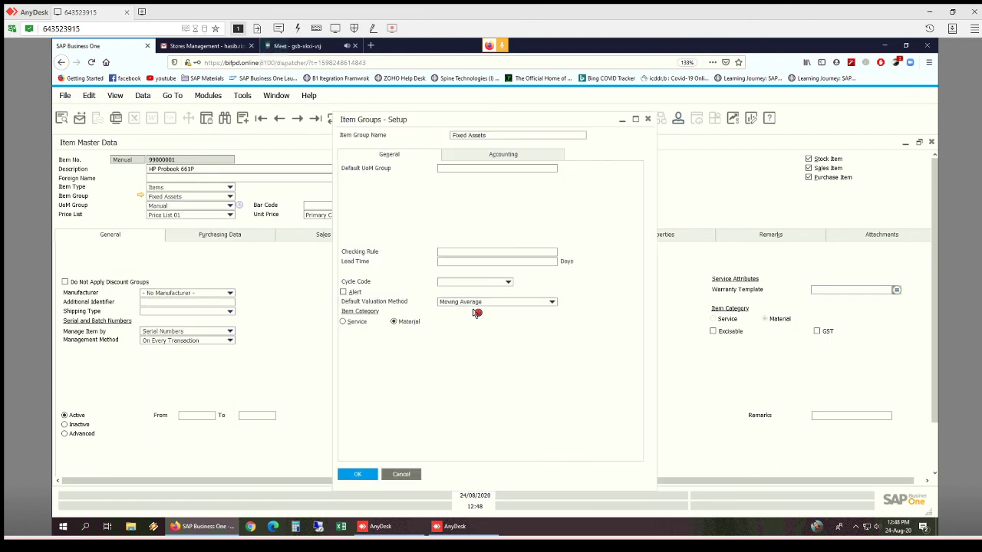
# - View the Fixed Assets item group's G/L accounts, then close the setup and the HP Probook 661P record
pyautogui.hotkey('ctrl', 'Tab')
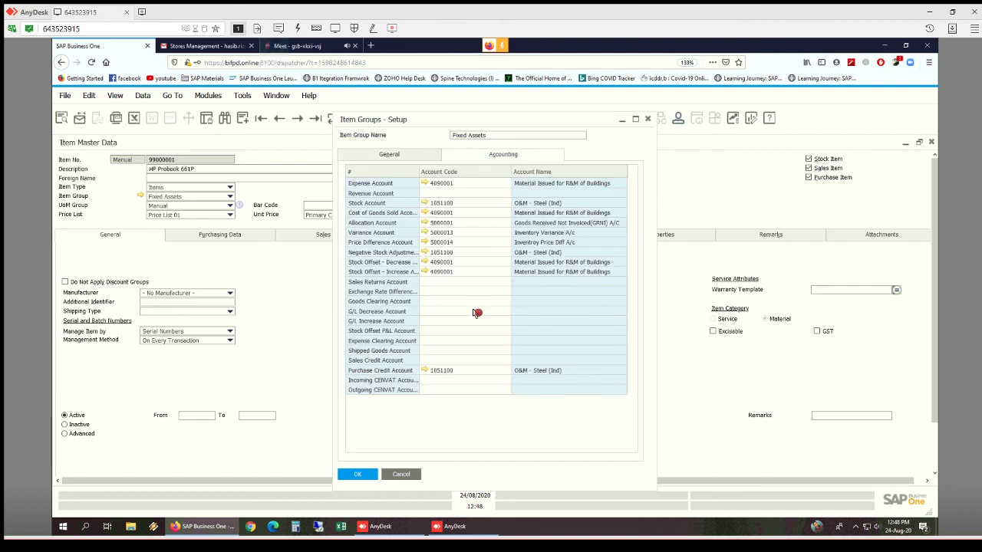
pyautogui.hotkey('ctrl', 'shift', 'Tab')
pyautogui.press('Escape')
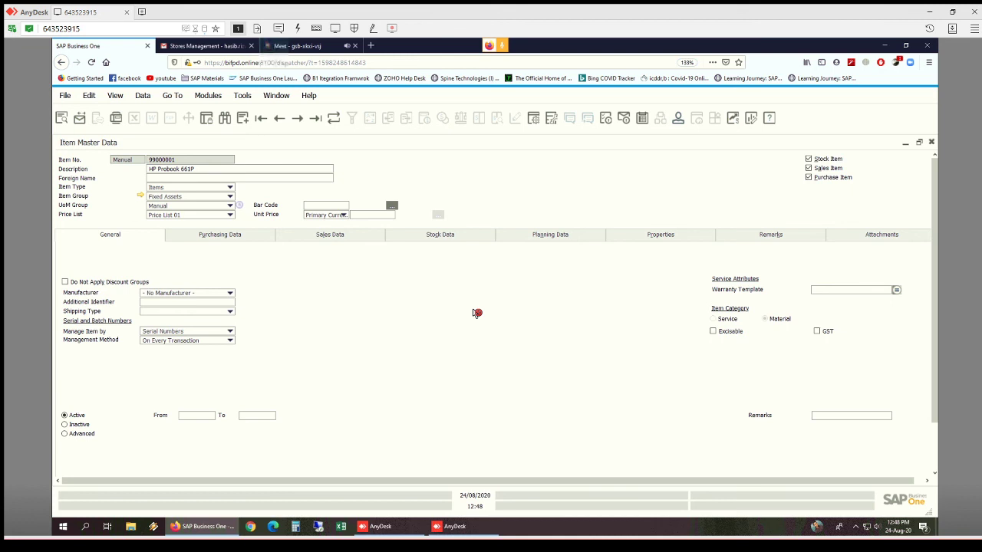
pyautogui.press('Escape')
pyautogui.press('Up')
pyautogui.press('Up')
pyautogui.press('Up')
pyautogui.press('Up')
pyautogui.press('Up')
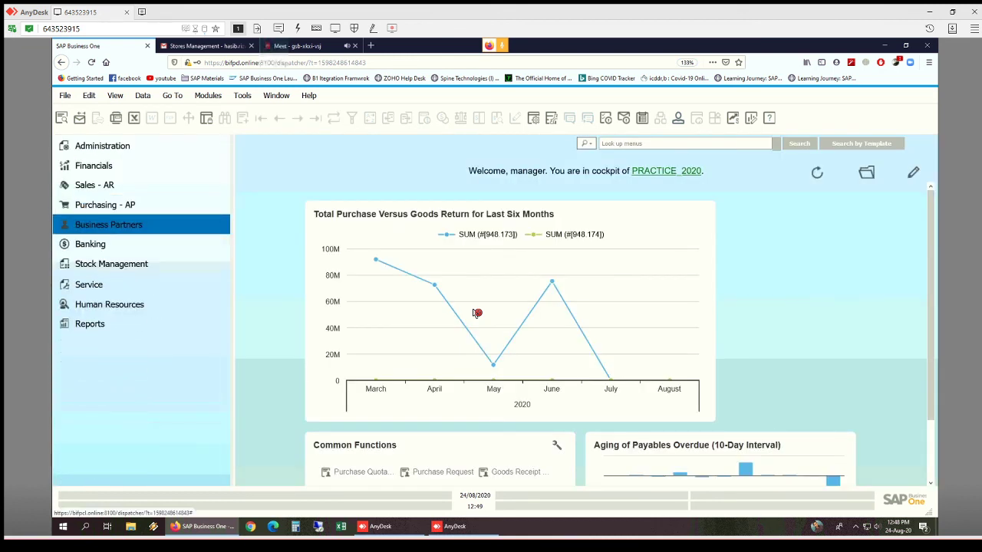
pyautogui.press('Right')
pyautogui.press('Down')
pyautogui.press('Down')
pyautogui.press('Down')
pyautogui.press('Down')
pyautogui.press('Down')
pyautogui.press('Down')
pyautogui.press('Down')
pyautogui.press('Down')
pyautogui.press('Down')
pyautogui.press('Down')
pyautogui.press('Down')
pyautogui.press('Down')
pyautogui.press('Down')
pyautogui.press('Up')
pyautogui.press('Up')
pyautogui.press('Up')
pyautogui.press('Up')
pyautogui.press('Up')
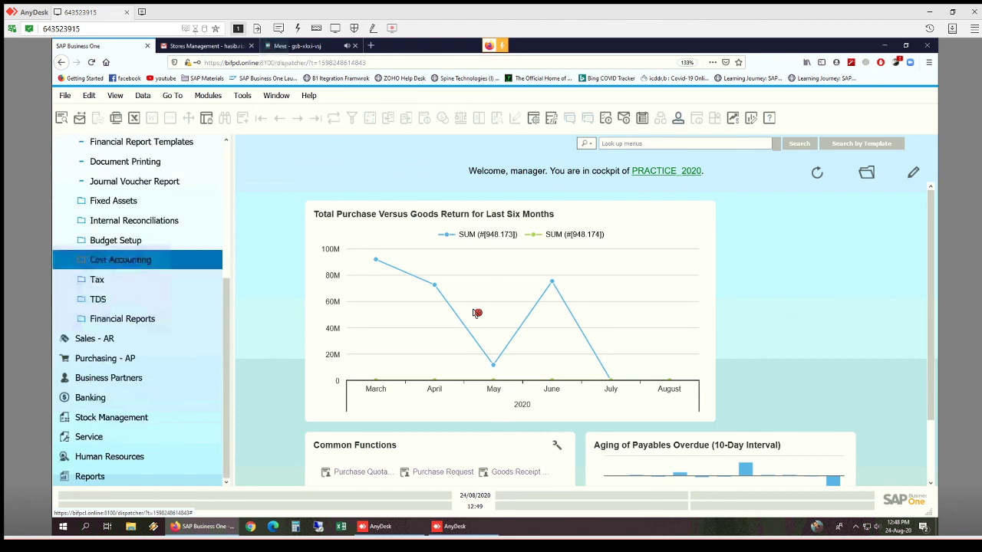
pyautogui.press('Right')
pyautogui.press('Down')
pyautogui.press('Return')
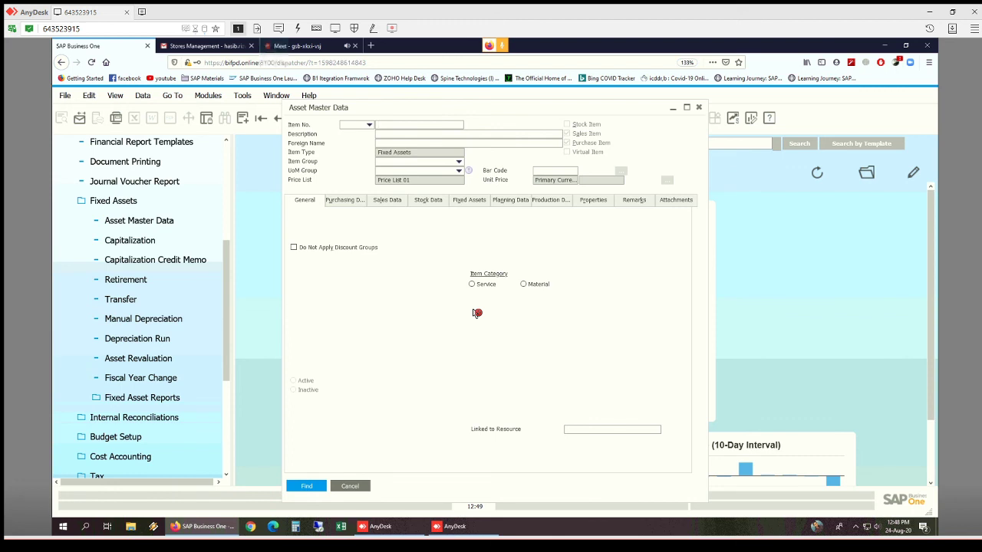
pyautogui.hotkey('ctrl', 'pagedown')
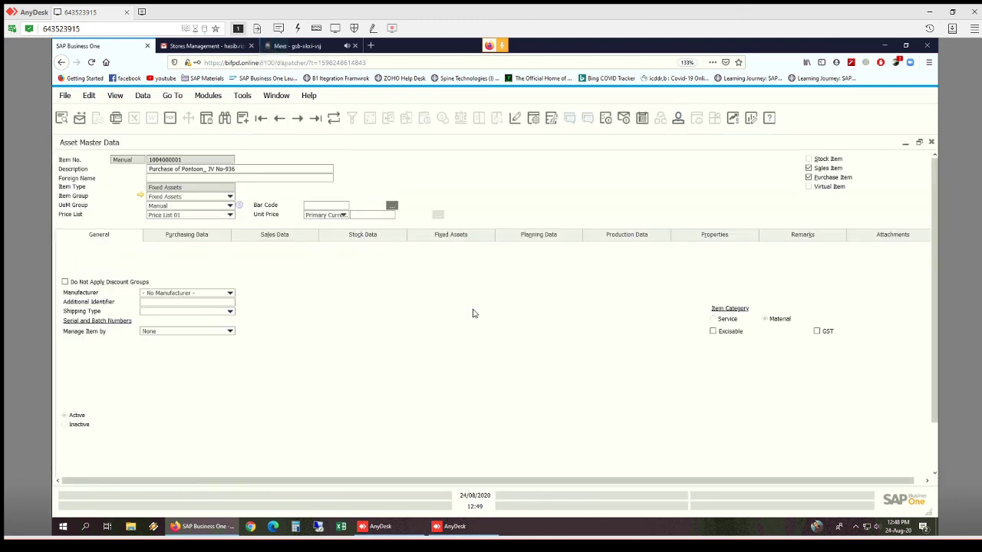
pyautogui.hotkey('ctrl', 'pagedown')
pyautogui.hotkey('ctrl', 'Tab')
pyautogui.hotkey('ctrl', 'Tab')
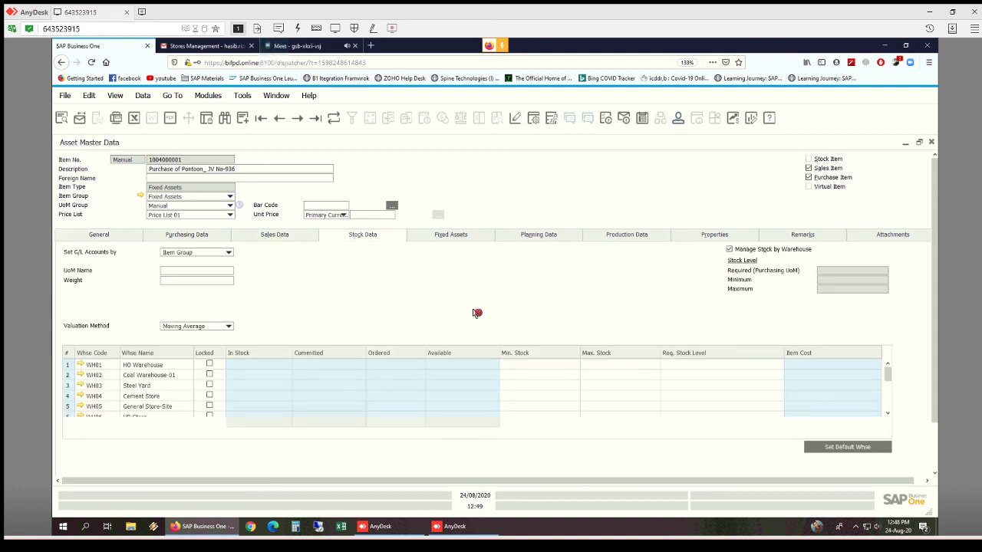
pyautogui.hotkey('ctrl', 'shift', 'Tab')
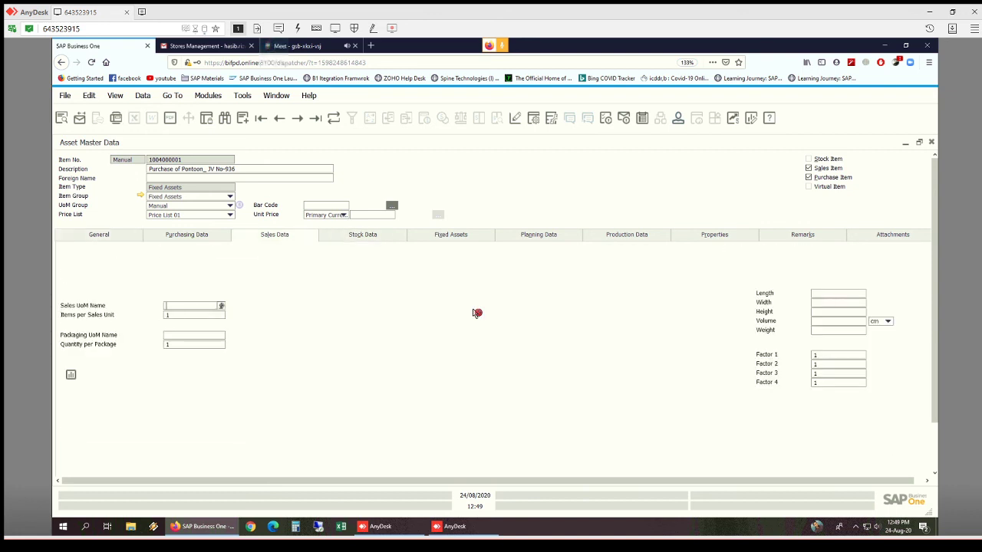
pyautogui.hotkey('ctrl', 'Tab')
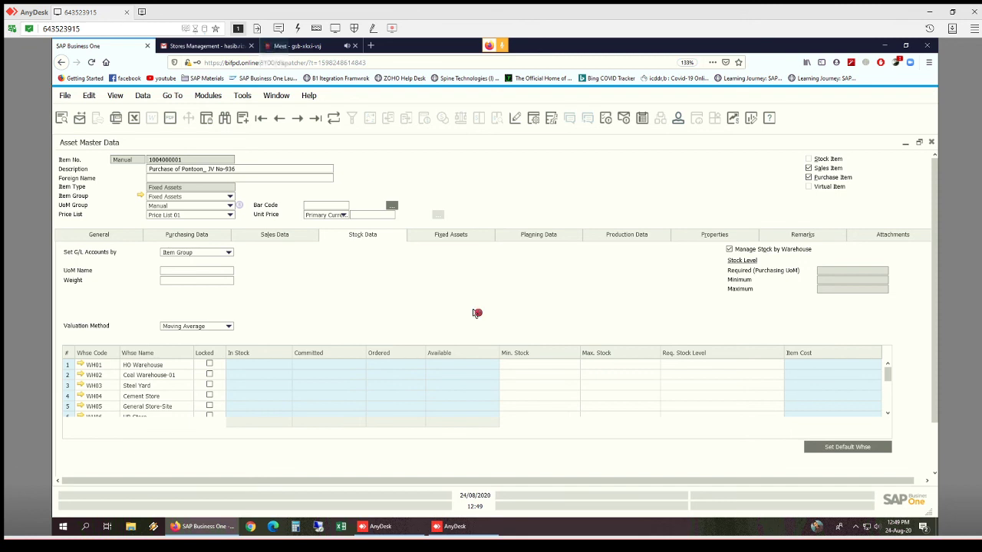
pyautogui.hotkey('alt', 'p')
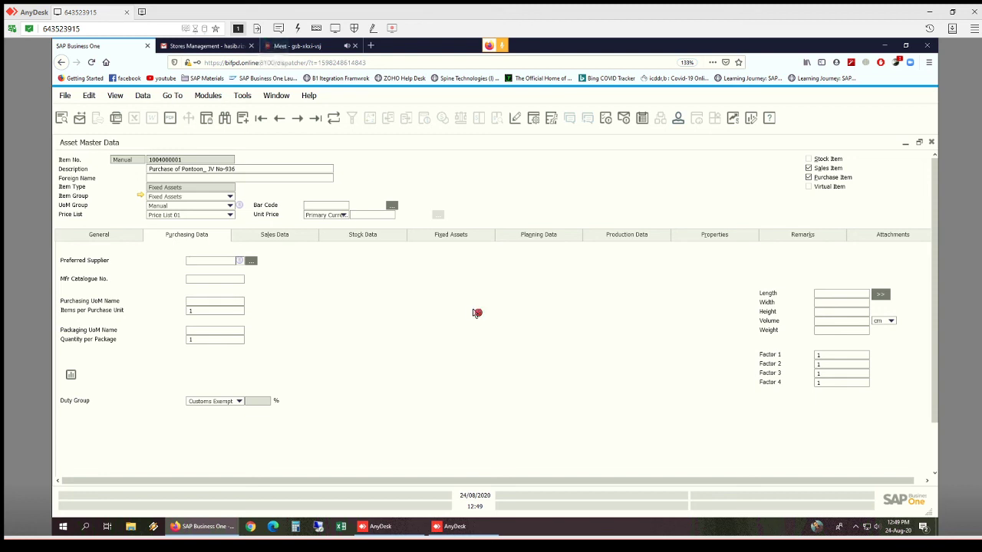
pyautogui.hotkey('alt', 'c')
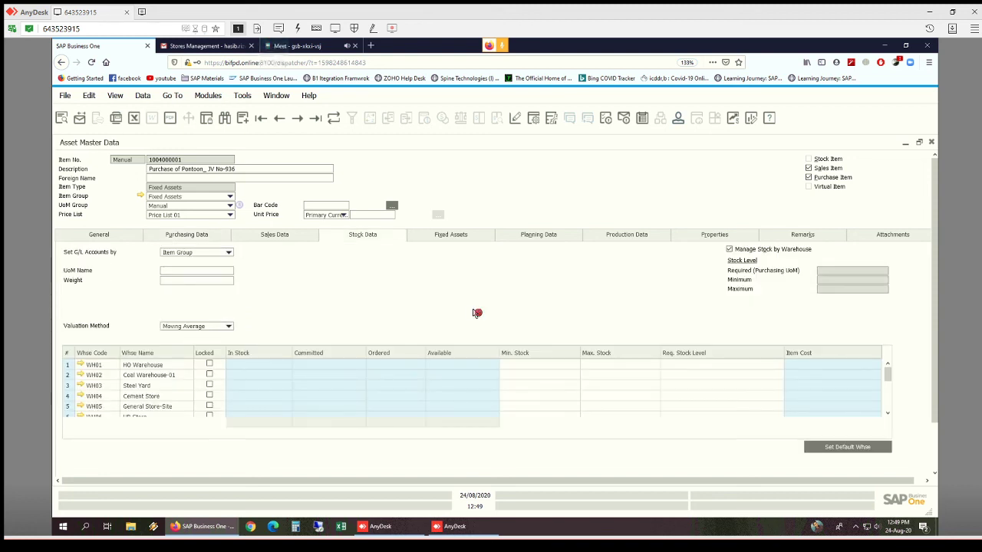
pyautogui.hotkey('alt', 'g')
pyautogui.hotkey('alt', 'p')
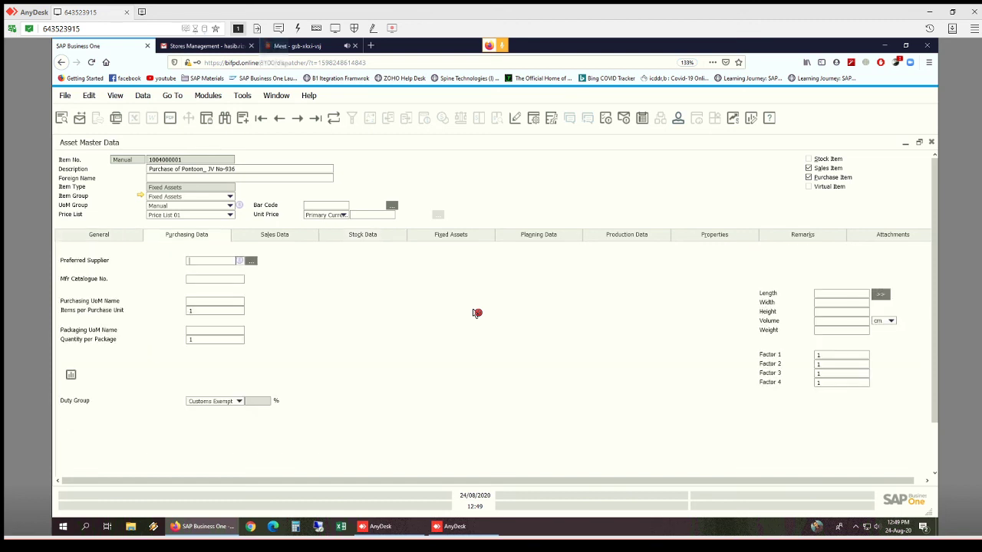
pyautogui.hotkey('alt', 'x')
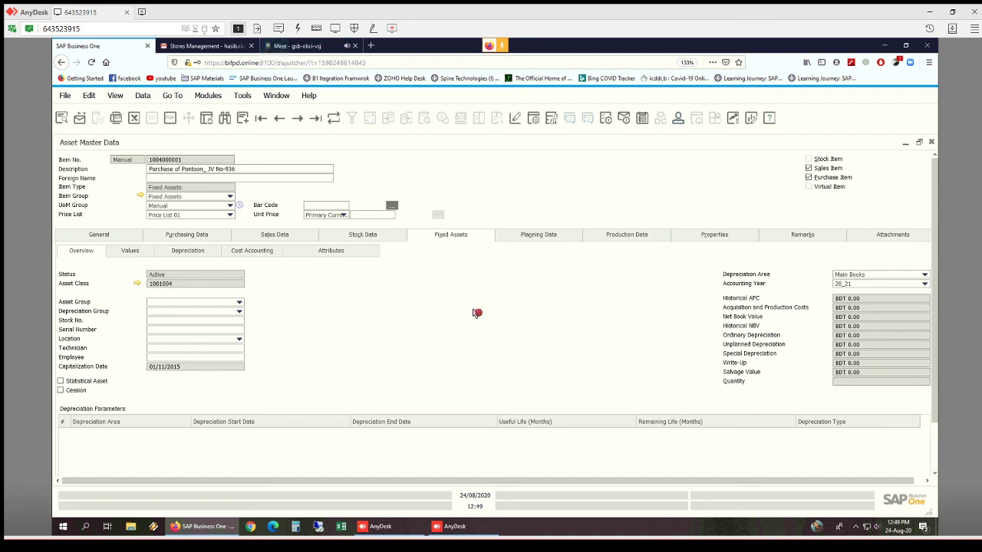
pyautogui.press('Tab')
pyautogui.click(475, 313)
pyautogui.press('Tab')
pyautogui.press('Tab')
pyautogui.press('Escape')
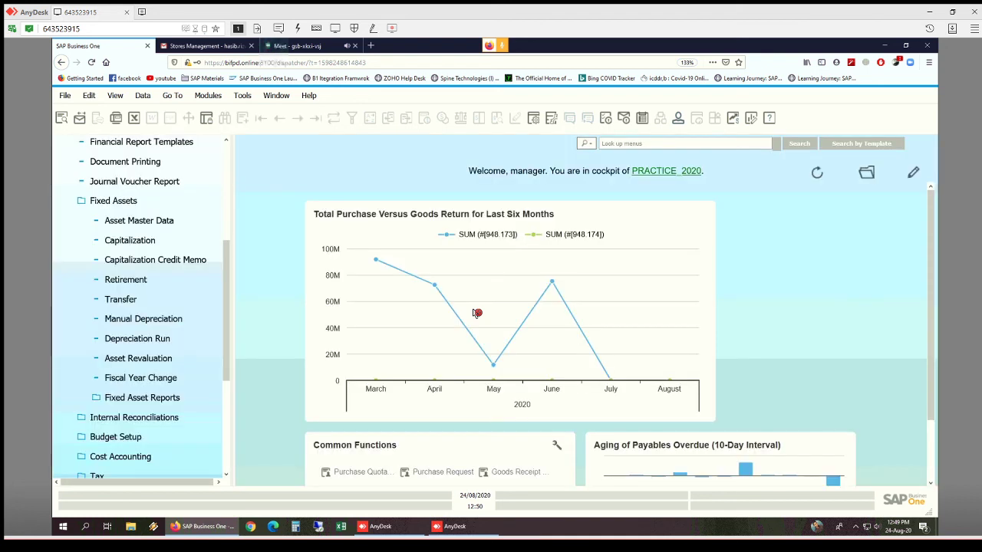
# - Open Capitalization and page through the Asset No. list to its end without choosing
pyautogui.press('Down')
pyautogui.press('Down')
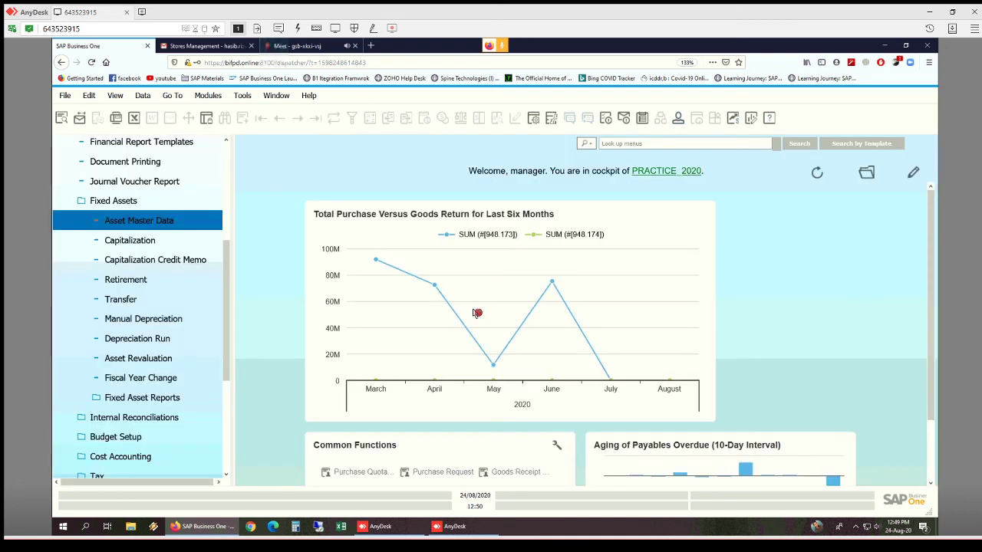
pyautogui.press('Return')
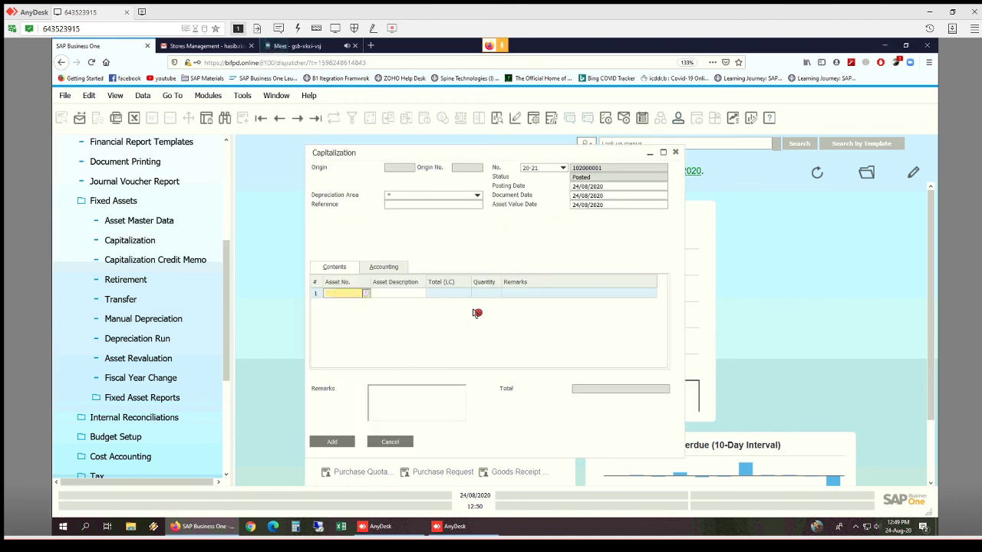
pyautogui.press('Tab')
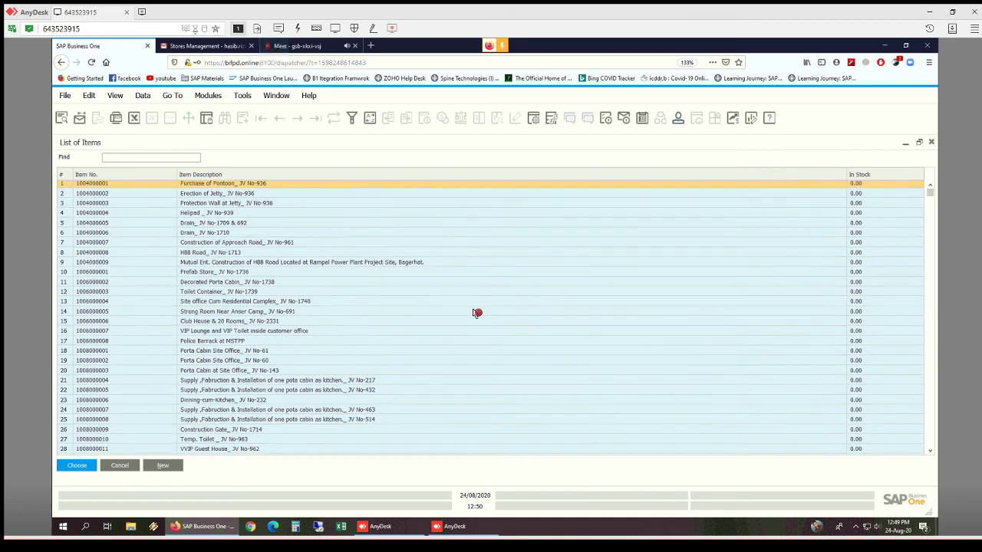
pyautogui.scroll(-20, 476, 313)
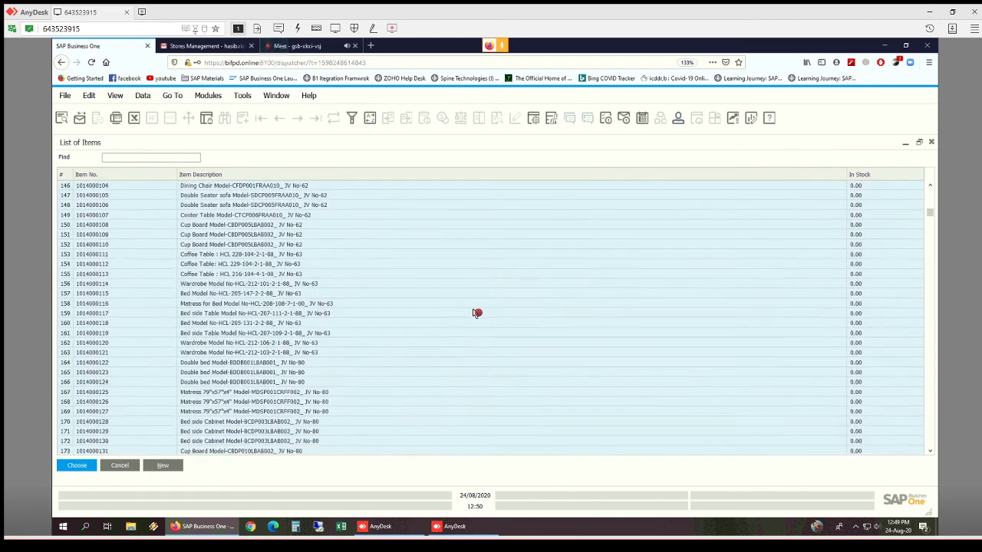
pyautogui.scroll(-20, 476, 313)
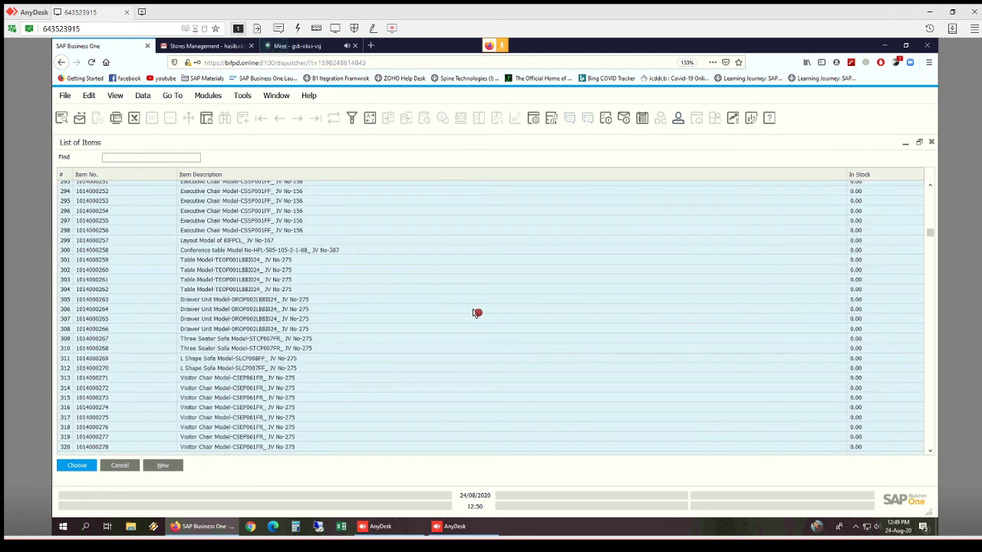
pyautogui.hotkey('ctrl', 'End')
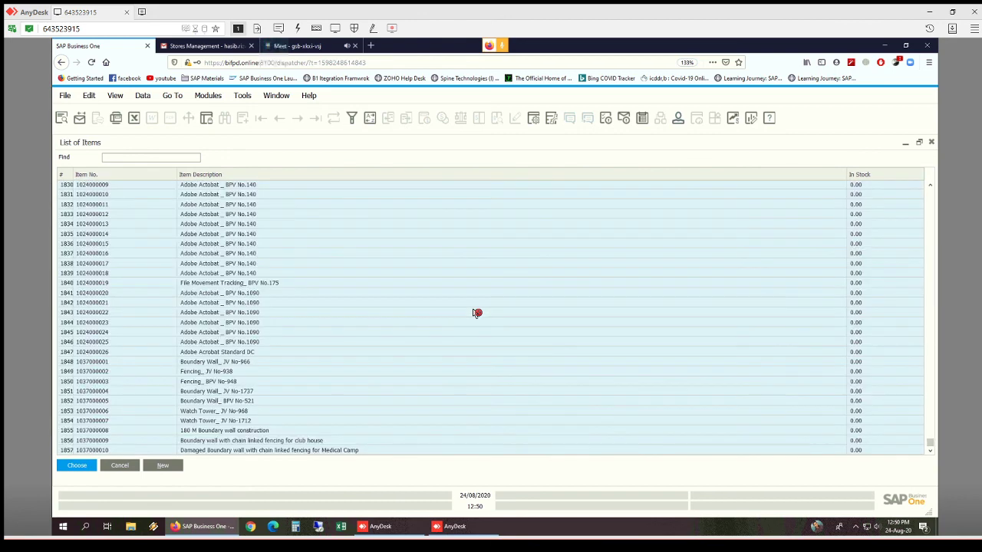
pyautogui.press('Escape')
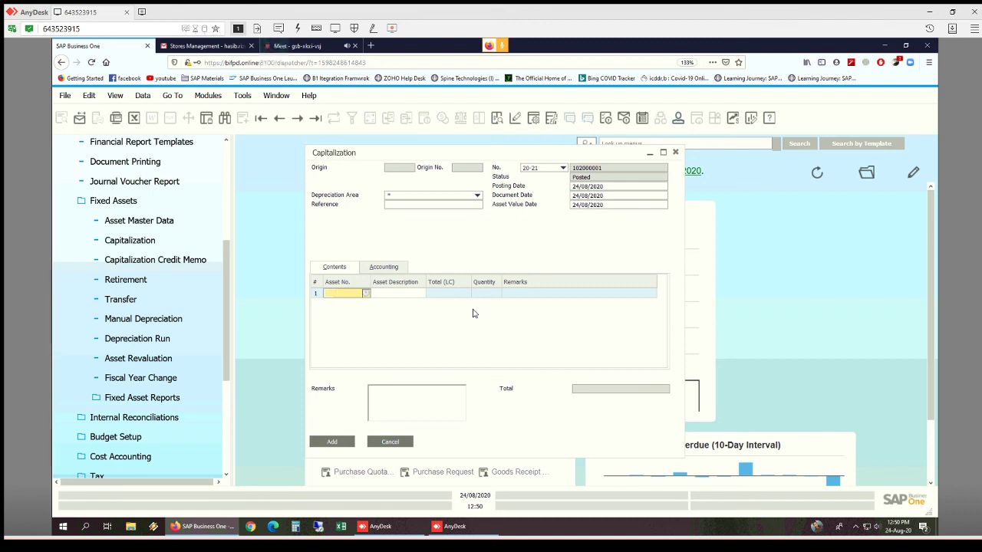
# - Close Capitalization and open a new Asset Master Data form in Add mode
pyautogui.press('Escape')
pyautogui.press('Up')
pyautogui.press('Return')
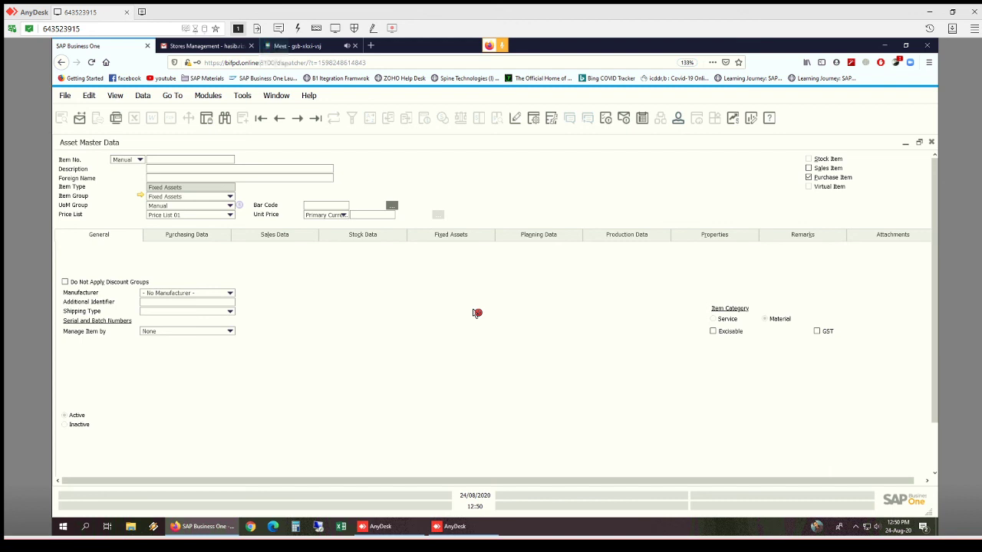
# - Check the new asset's Manufacturer, UoM Group and Asset Group choices, leaving them blank
pyautogui.hotkey('alt', 'Down')
pyautogui.press('Escape')
pyautogui.hotkey('alt', 'Down')
pyautogui.press('Escape')
pyautogui.hotkey('alt', 'x')
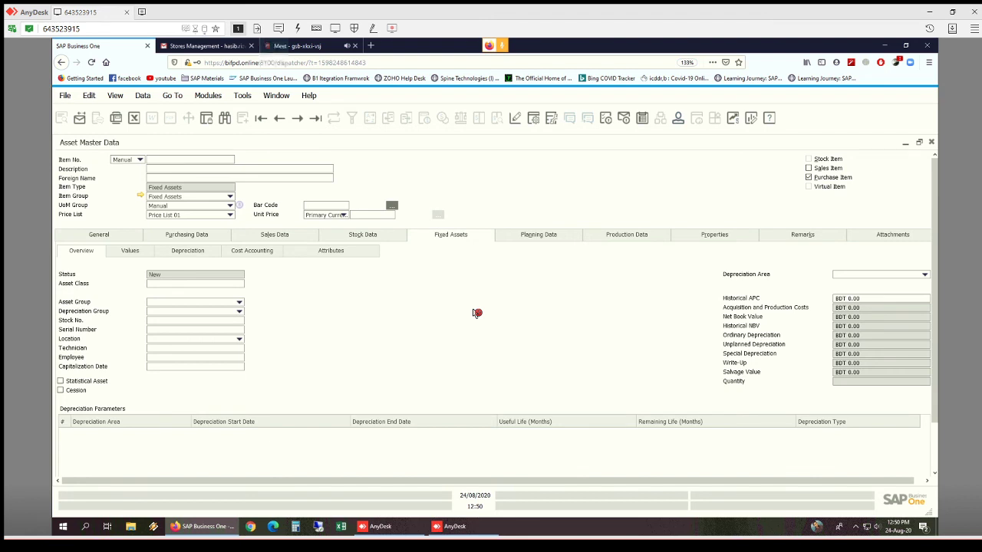
pyautogui.press('Tab')
pyautogui.hotkey('alt', 'Down')
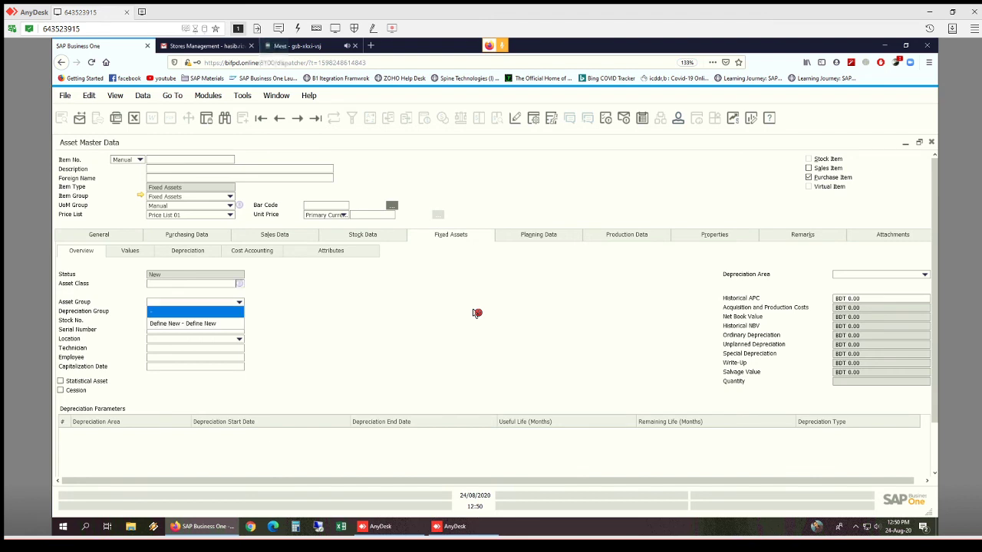
pyautogui.press('Escape')
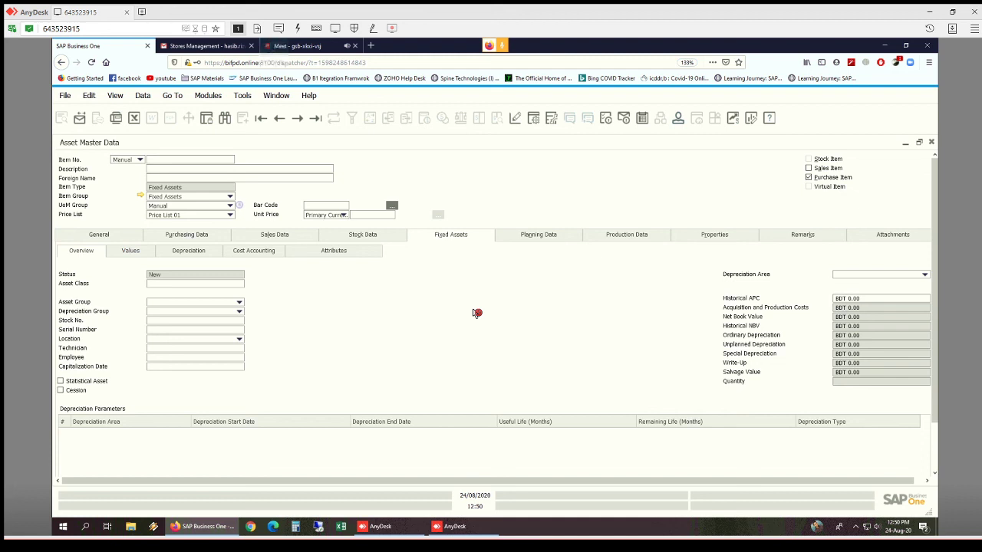
# - Keep Manual item numbering, request context help, and close the blank asset form unsaved
pyautogui.hotkey('alt', 'Down')
pyautogui.press('Escape')
pyautogui.hotkey('alt', 'Down')
pyautogui.press('Return')
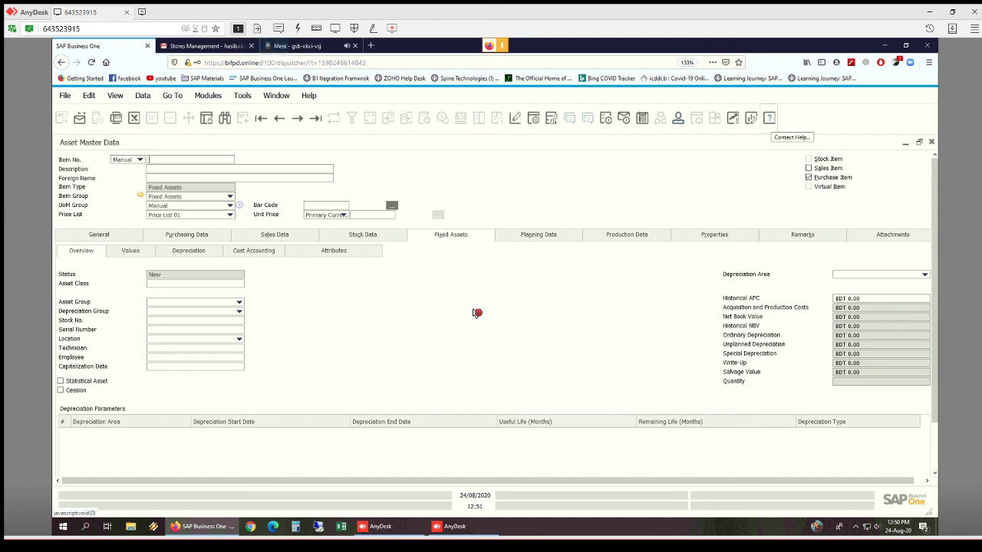
pyautogui.click(768, 117)
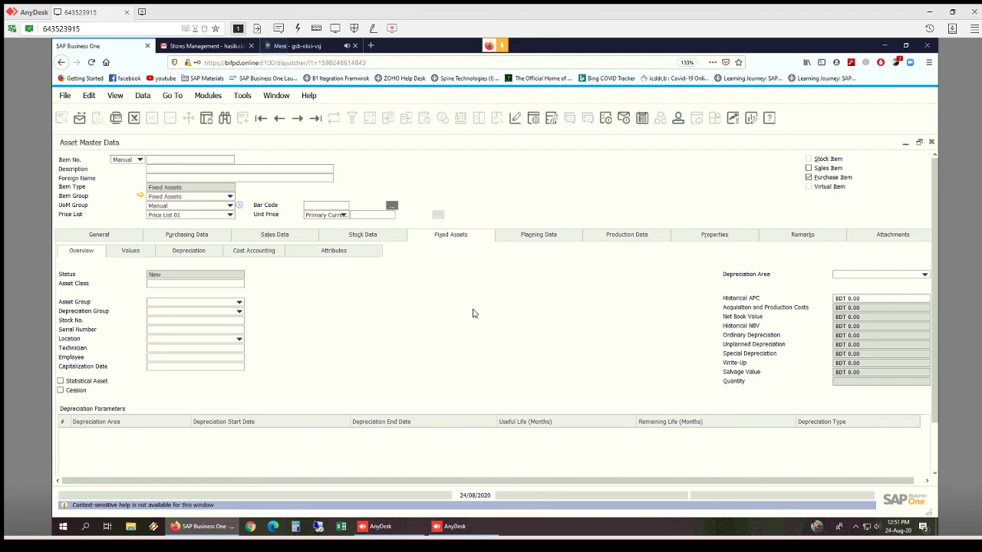
pyautogui.click(474, 313)
pyautogui.press('Escape')
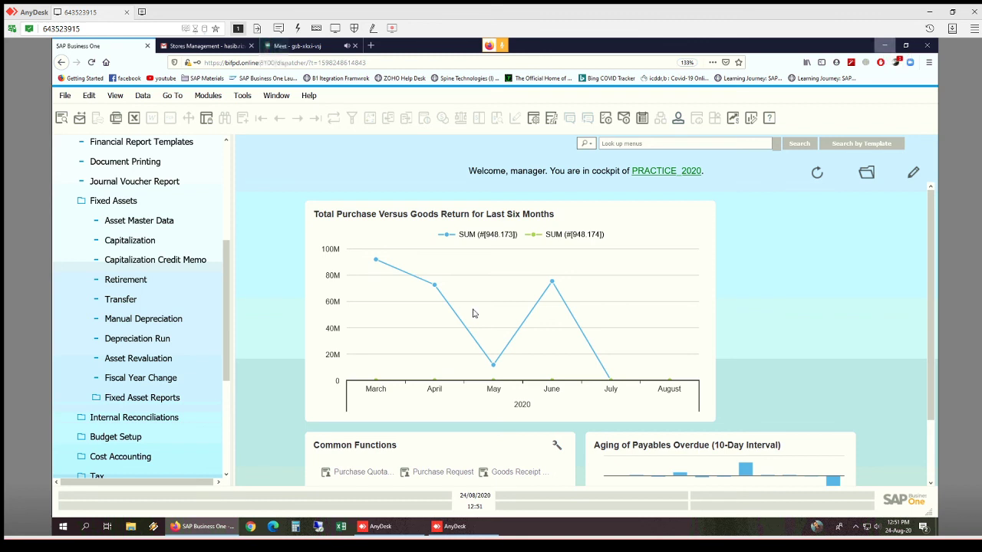
pyautogui.click(474, 311)
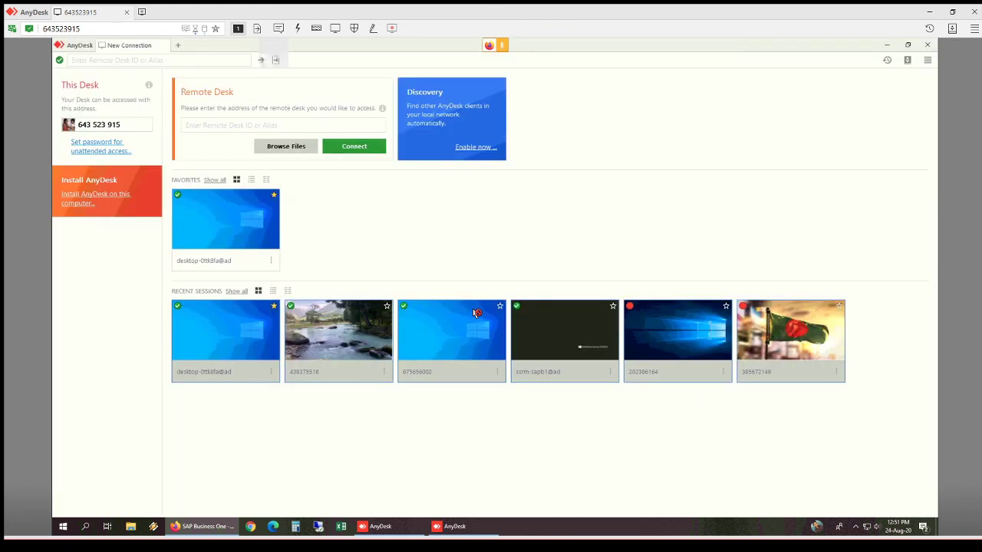